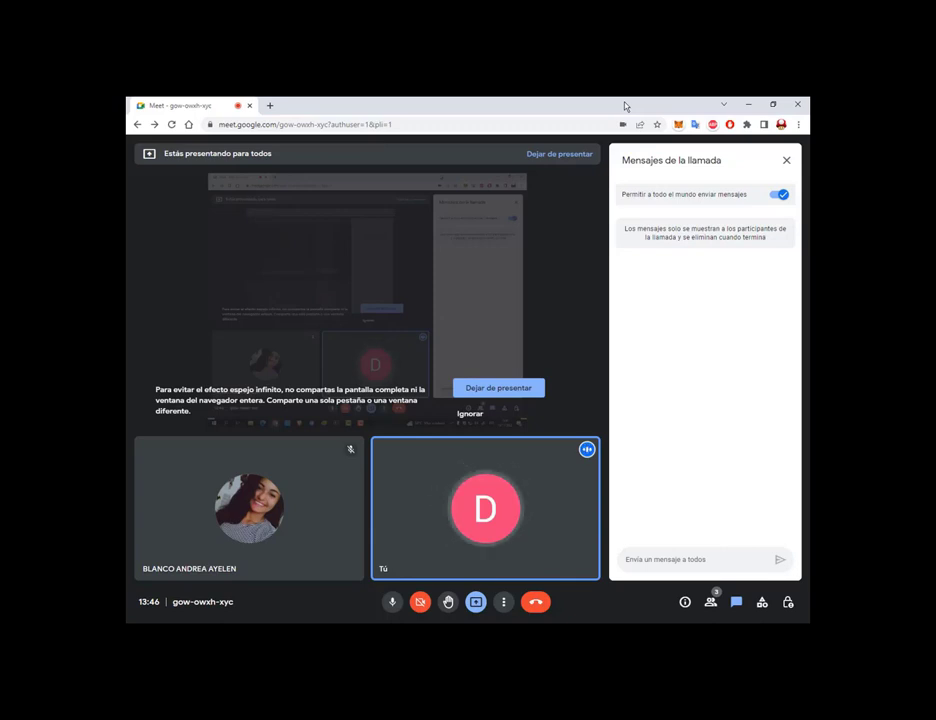
Launch Adobe Illustrator CS6 (64 Bit) from Start search using 'il'
key("super")
type("il")
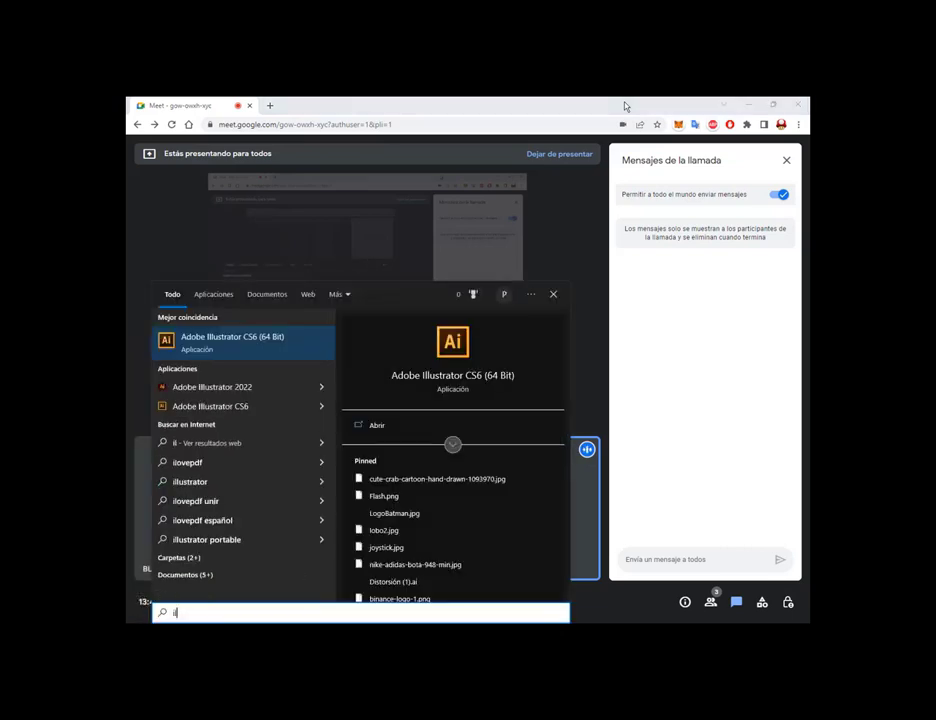
key("Return")
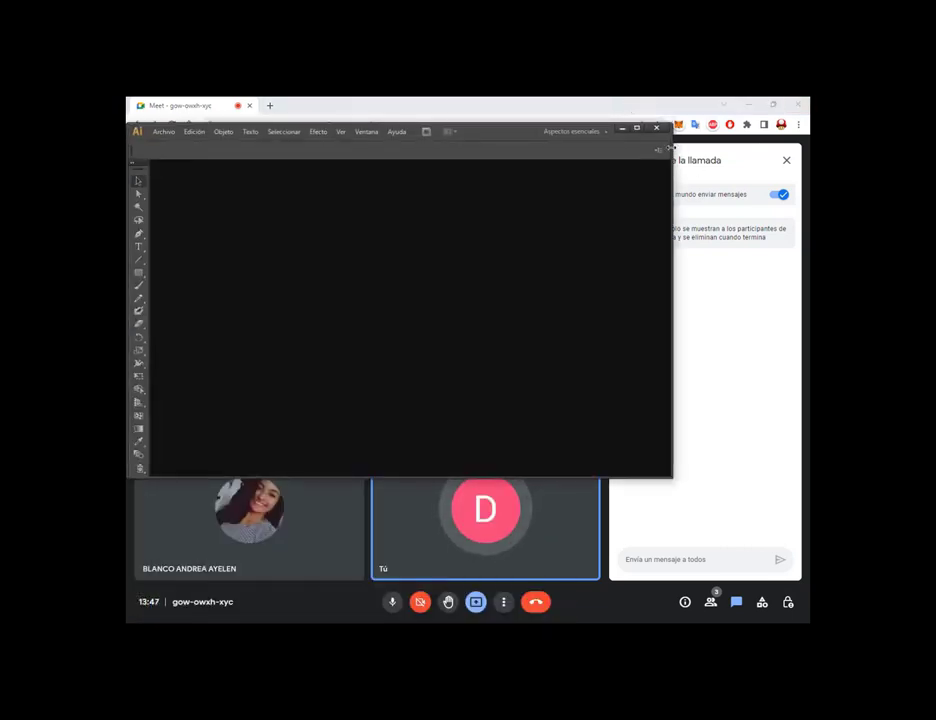
Maximize Illustrator, then launch FontForge and create the new empty font Untitled1
left_click(636, 128)
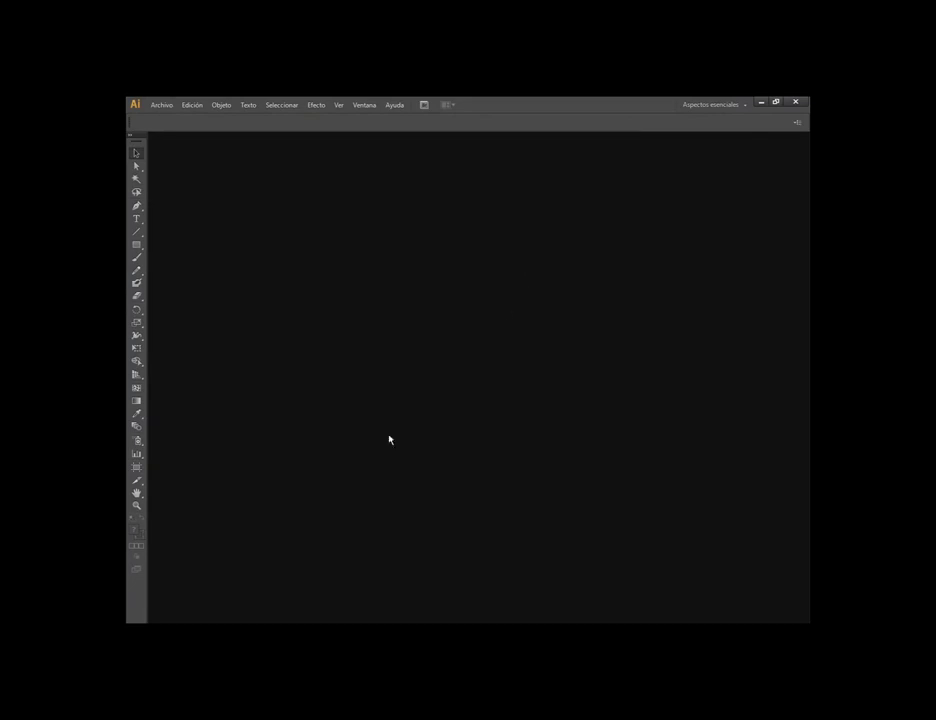
key("super")
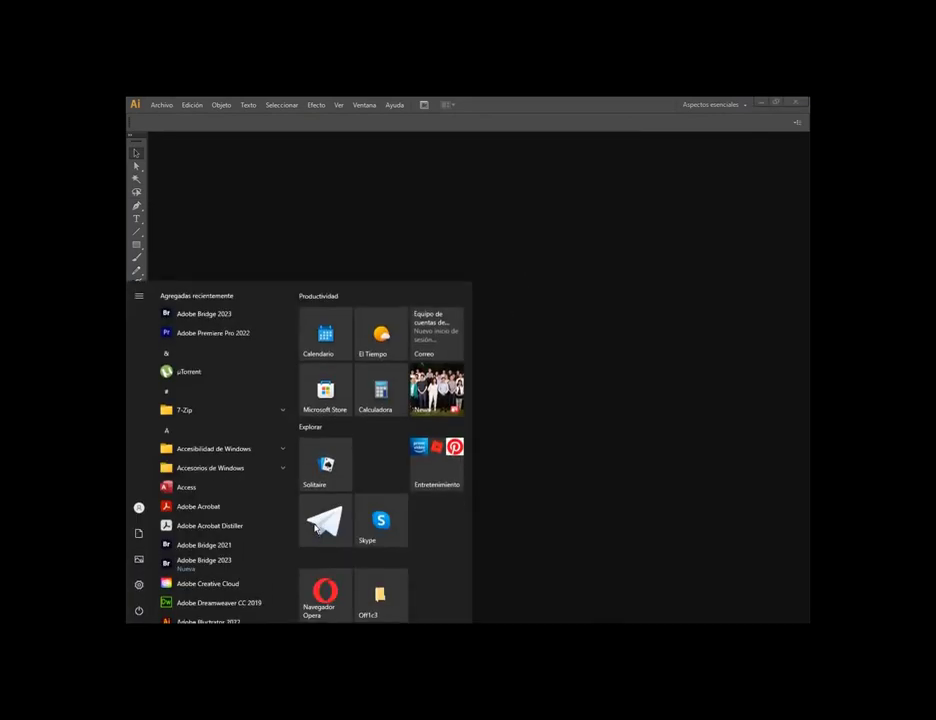
type("fo")
key("Return")
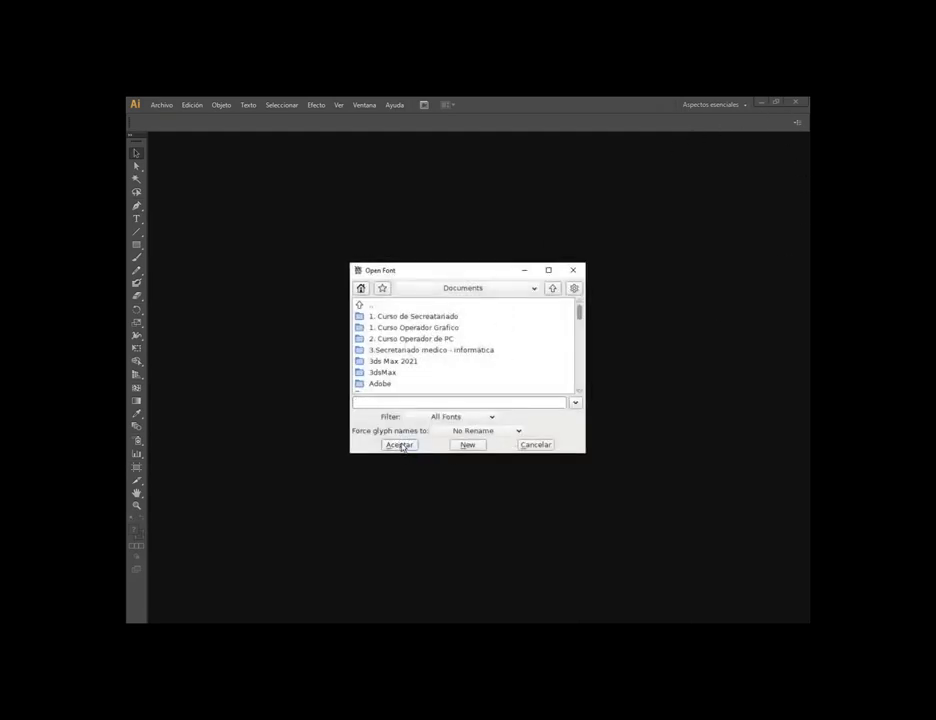
left_click(457, 444)
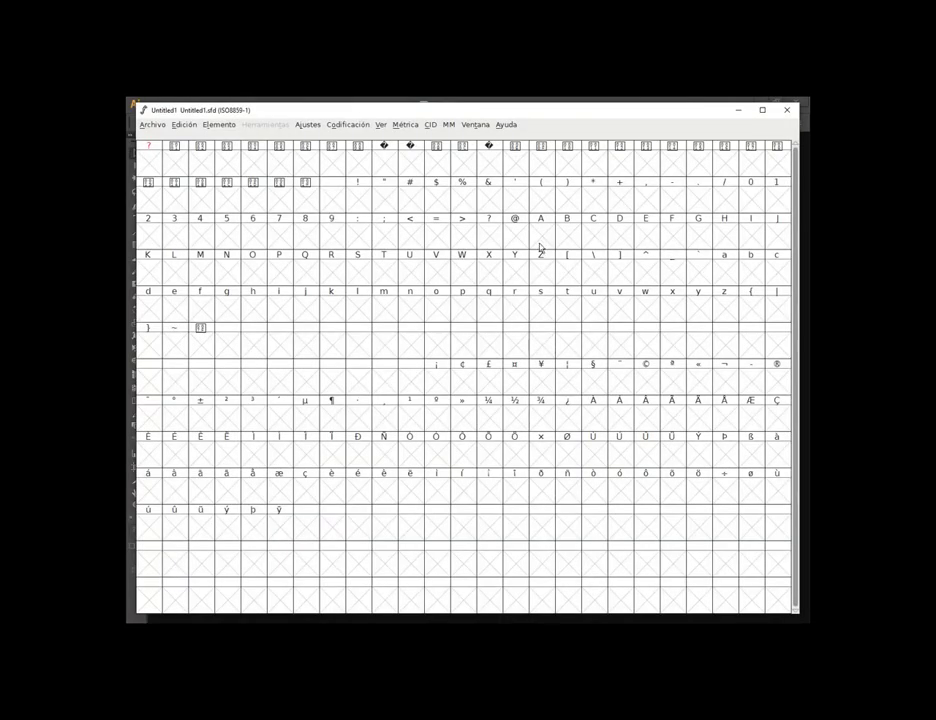
Open the LATIN CAPITAL LETTER A glyph in its outline editing window
double_click(541, 237)
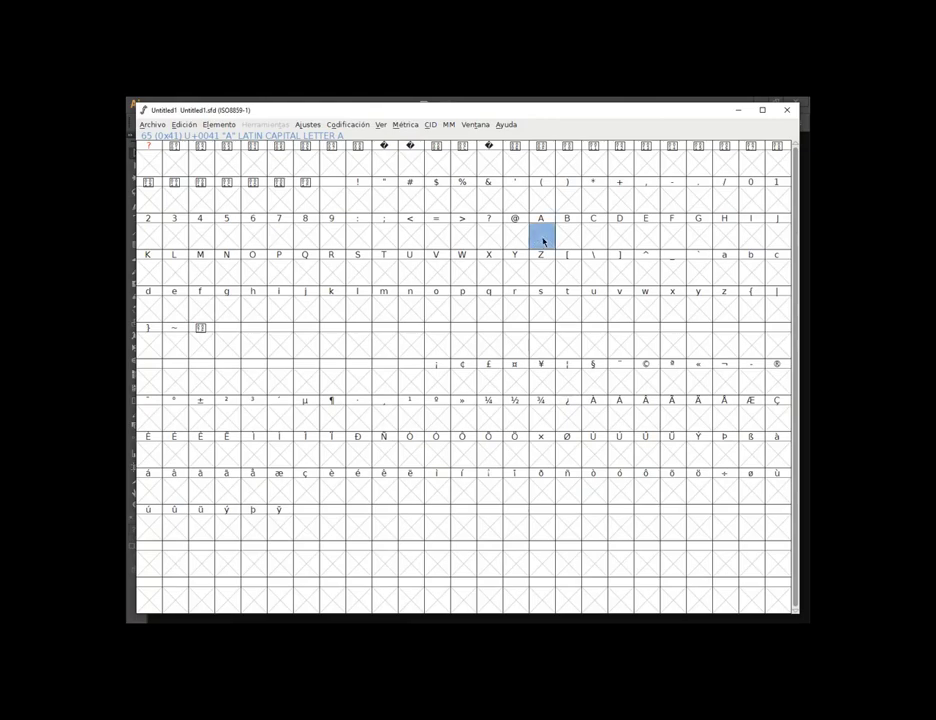
right_click(543, 241)
left_click(576, 245)
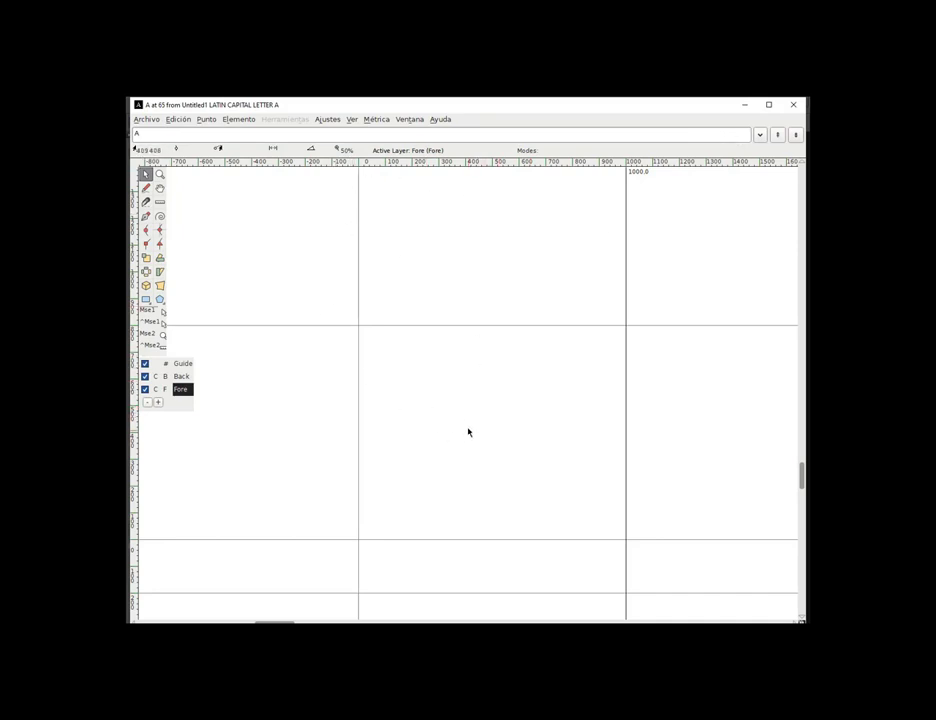
scroll(468, 432, "down", 2)
scroll(466, 422, "down", 1)
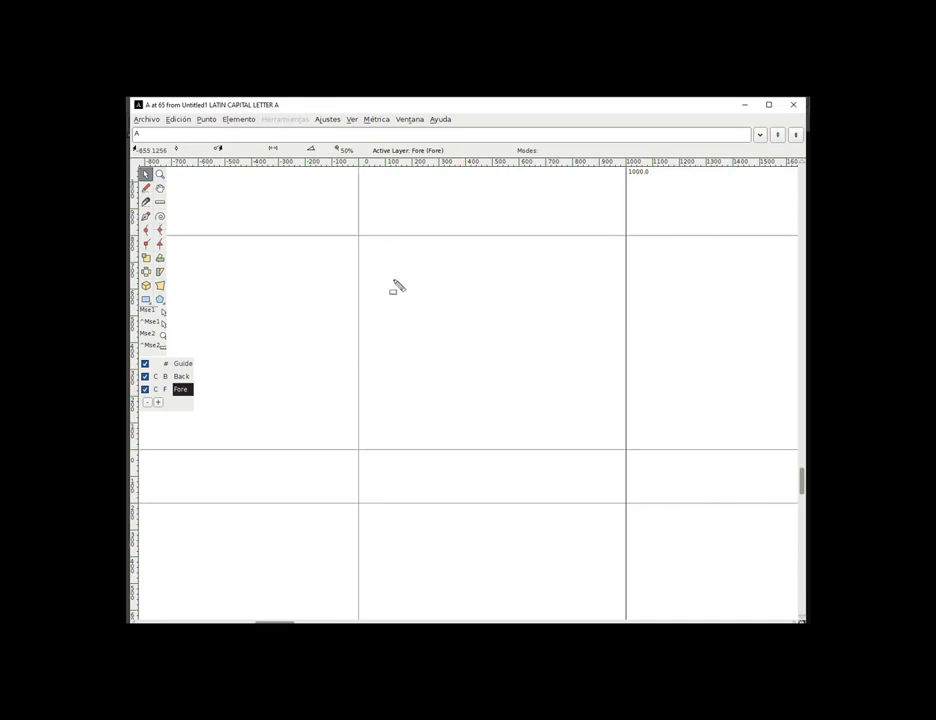
mouse_move(357, 236)
left_mouse_down()
mouse_move(576, 439)
mouse_move(626, 451)
left_mouse_up()
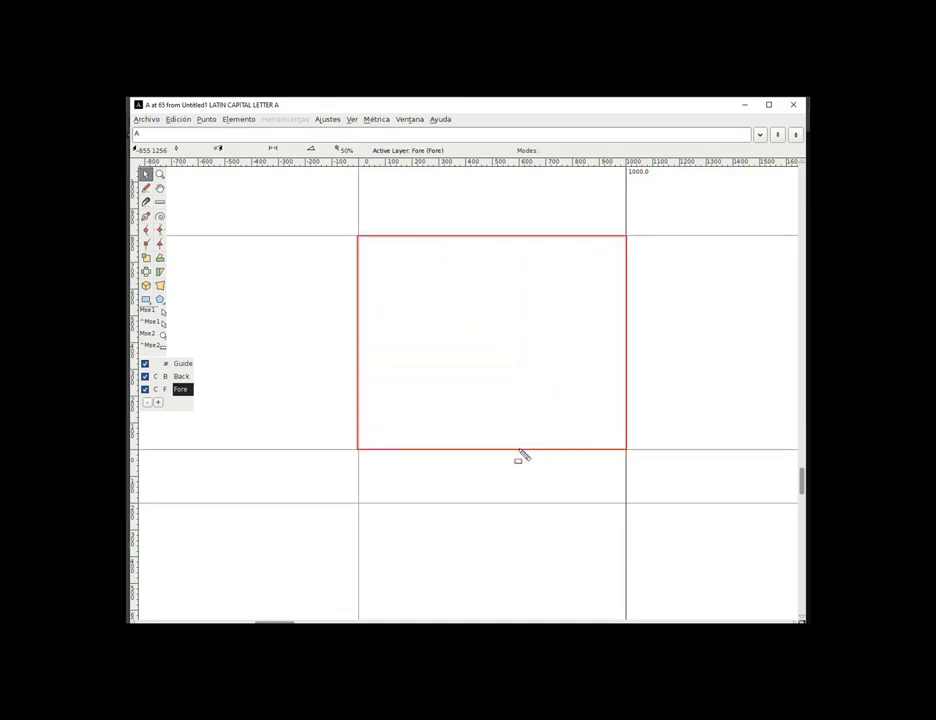
mouse_move(358, 451)
left_mouse_down()
mouse_move(574, 509)
mouse_move(626, 504)
left_mouse_up()
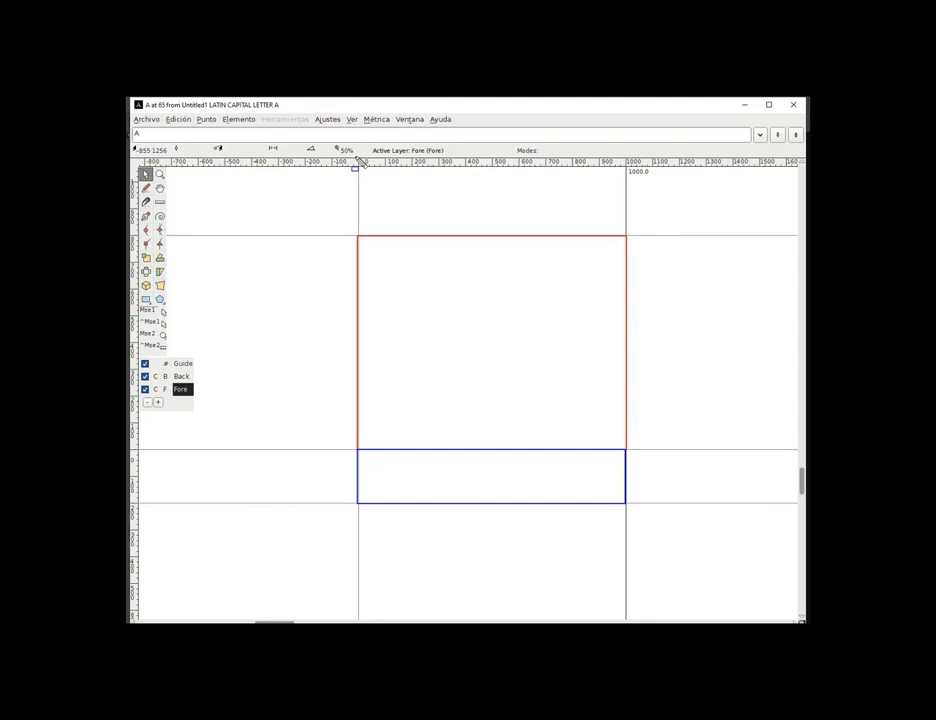
left_click_drag(359, 161, 630, 175)
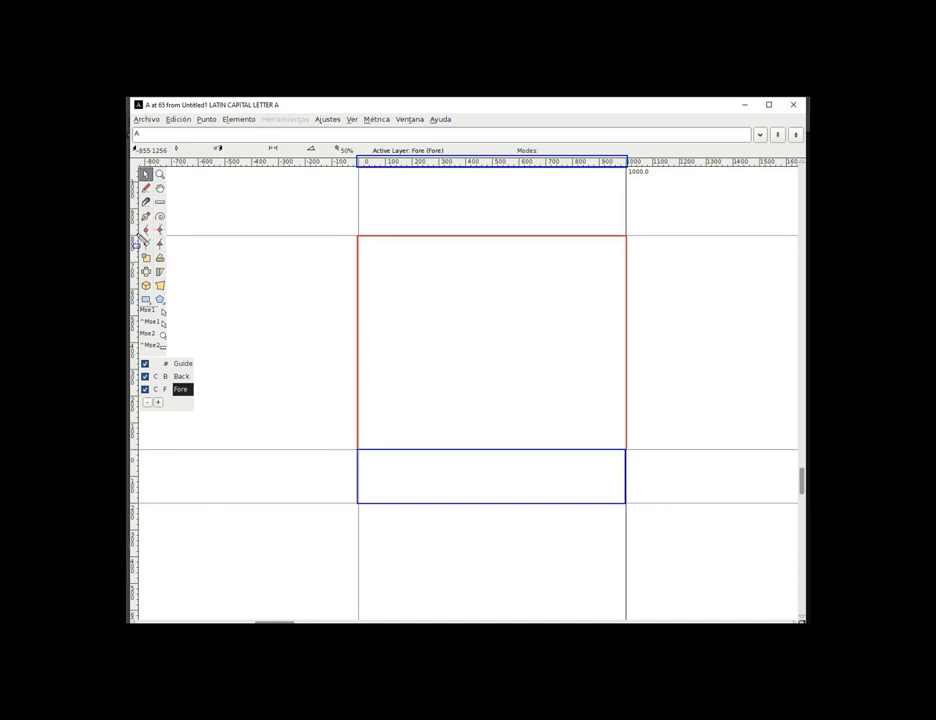
left_click_drag(143, 250, 362, 457)
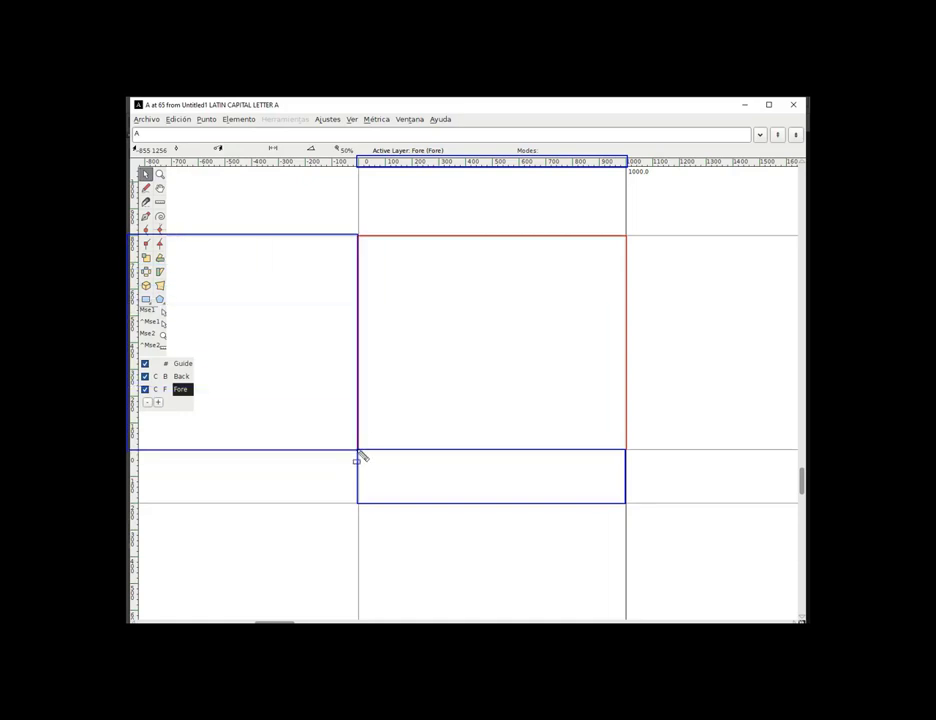
left_click_drag(358, 451, 360, 455)
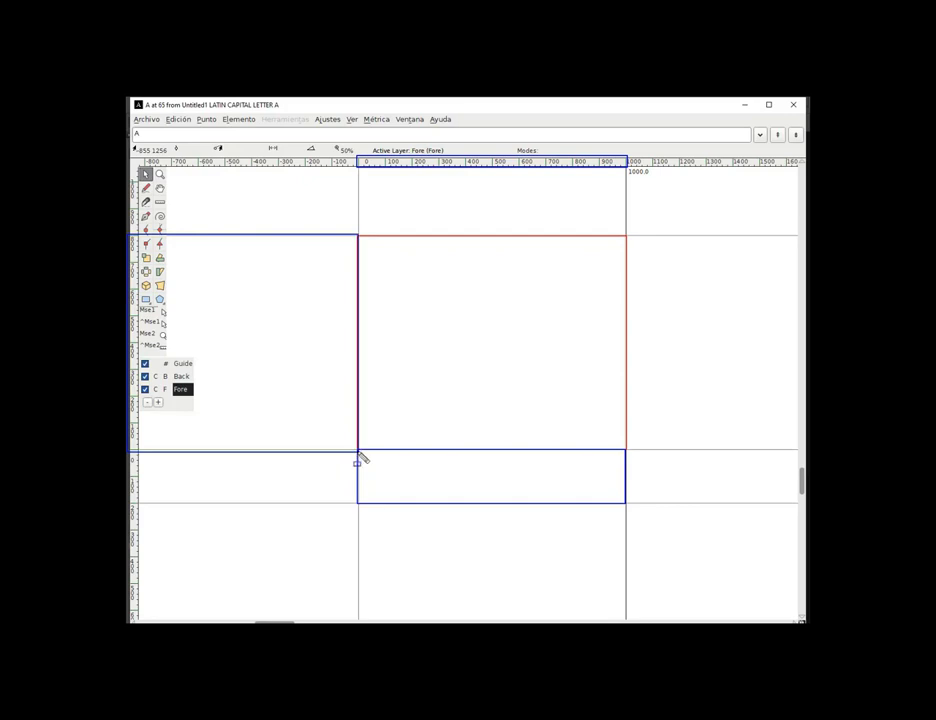
left_click_drag(361, 455, 362, 483)
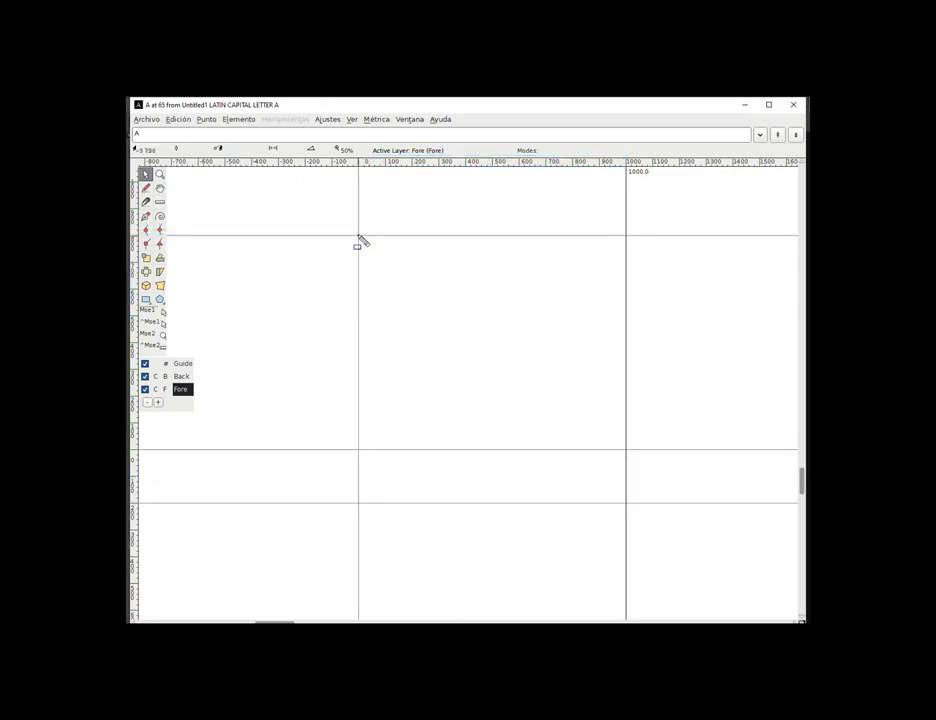
left_click_drag(358, 235, 627, 501)
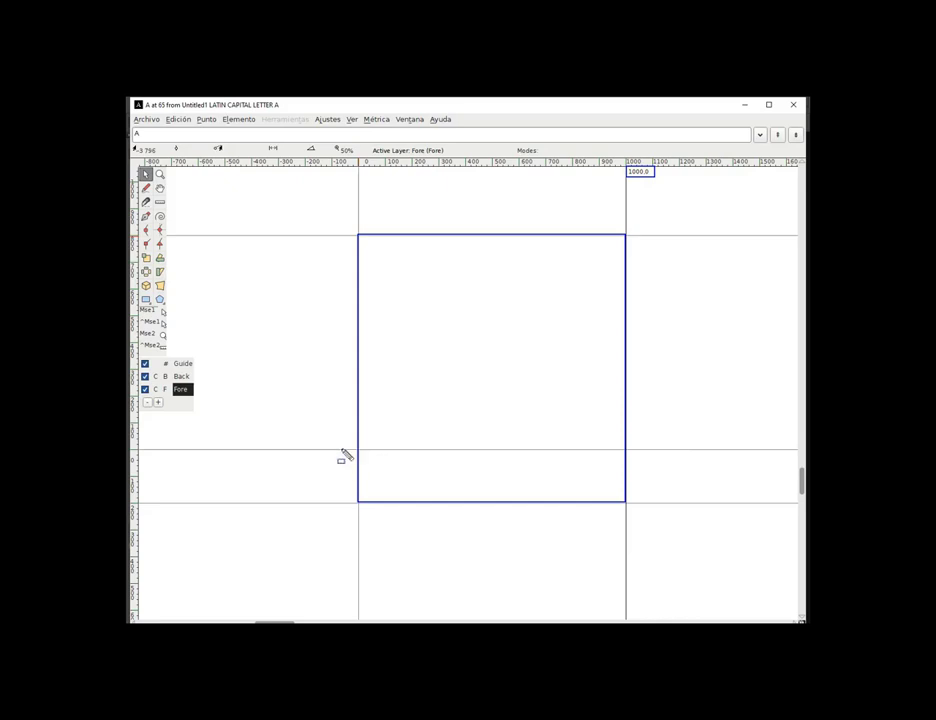
left_click_drag(341, 449, 664, 450)
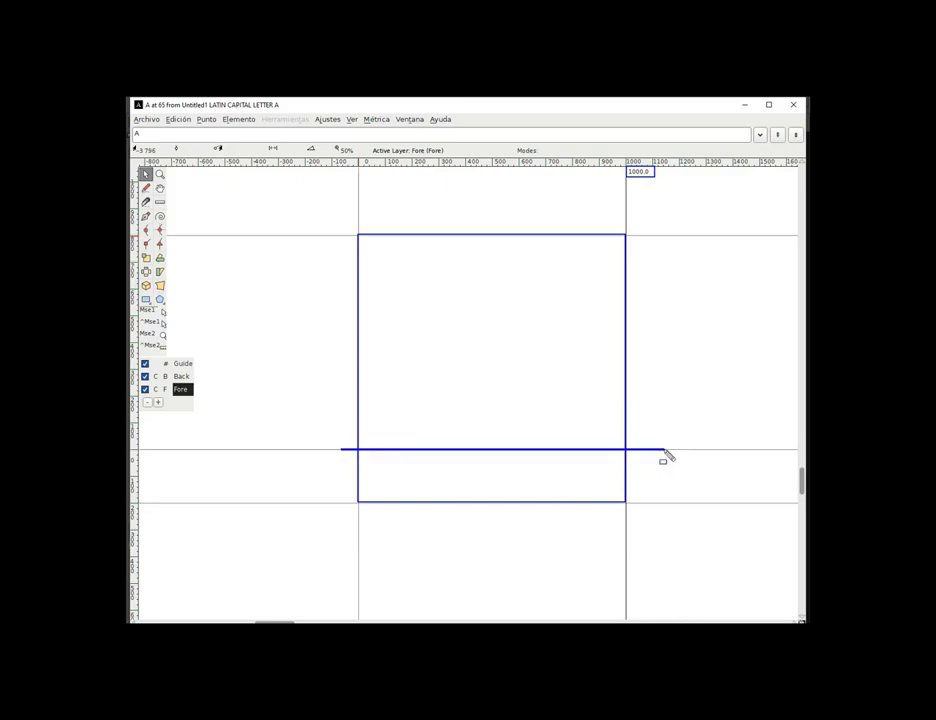
key("ctrl+z")
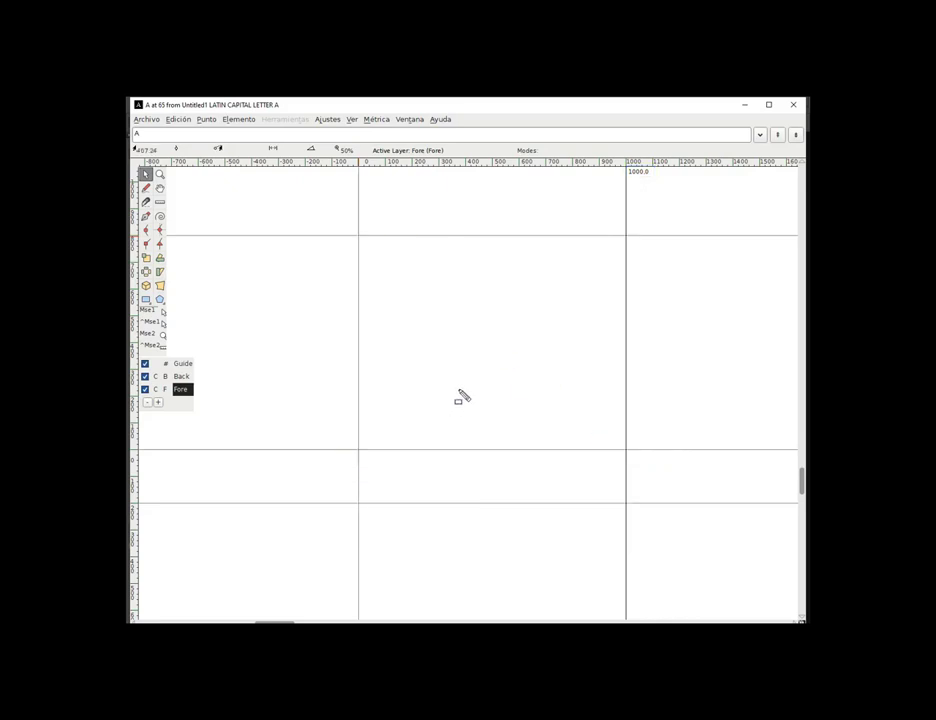
Launch Notepad and type the sample text abcdefg
key("super")
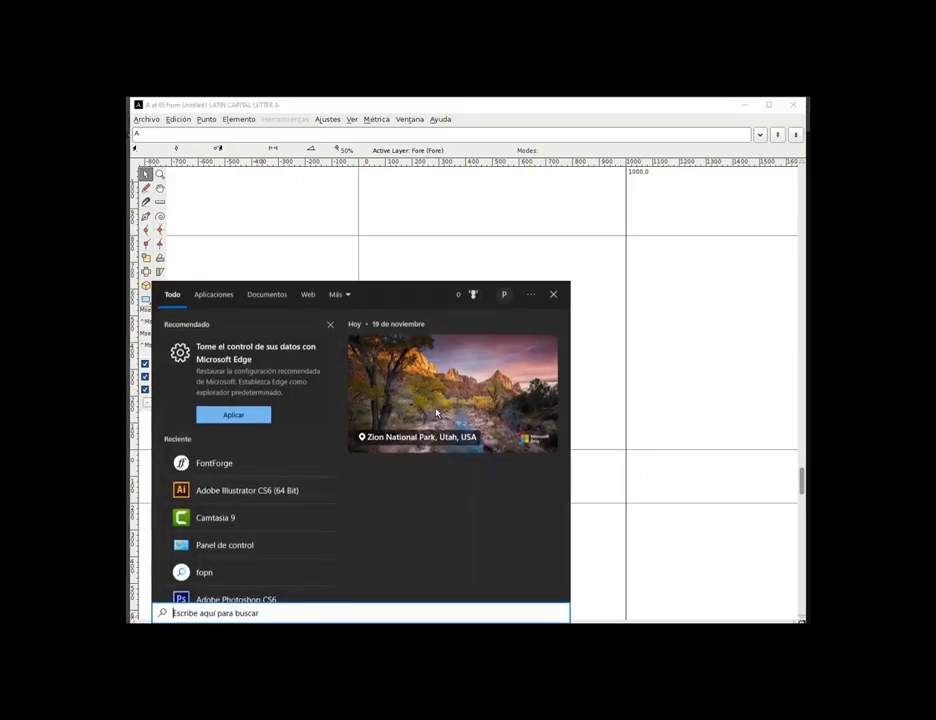
type("bl")
key("Return")
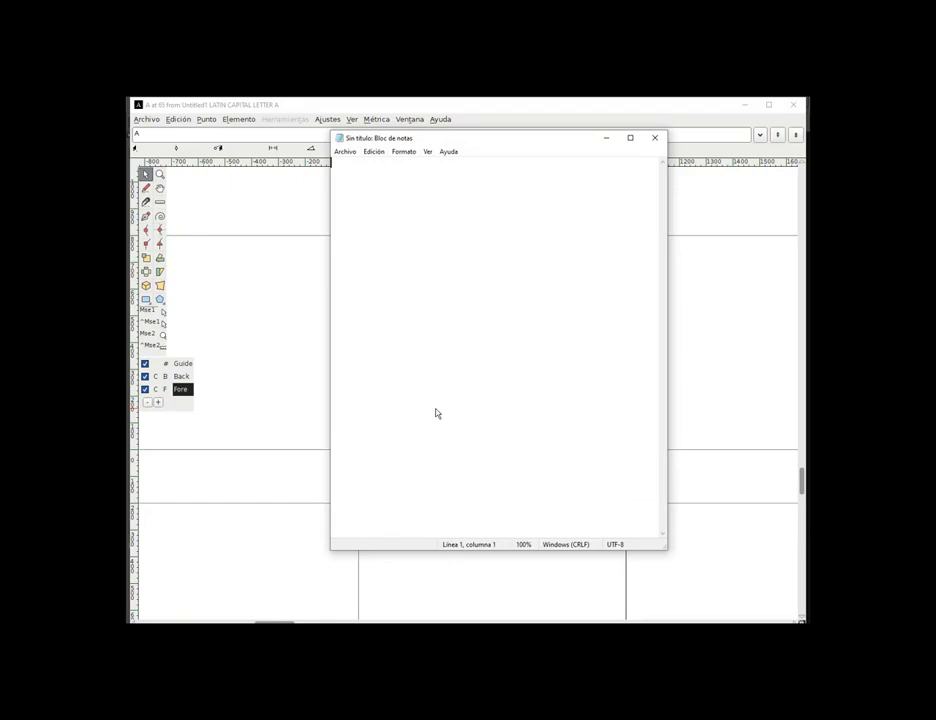
type("abcdefg")
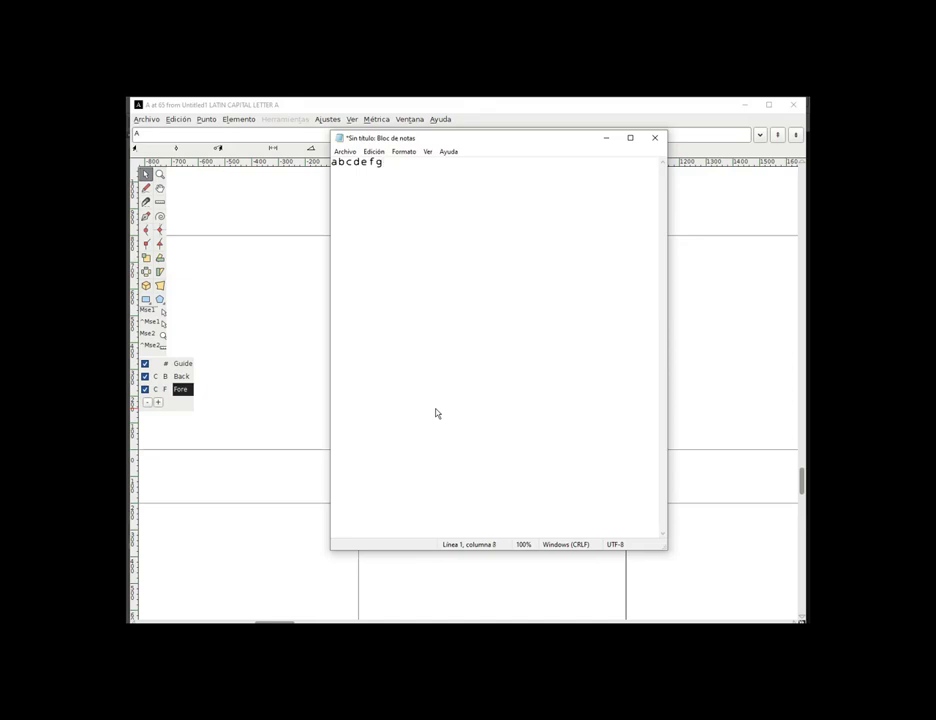
Set the note's font to Arial at a chosen size
left_click(403, 151)
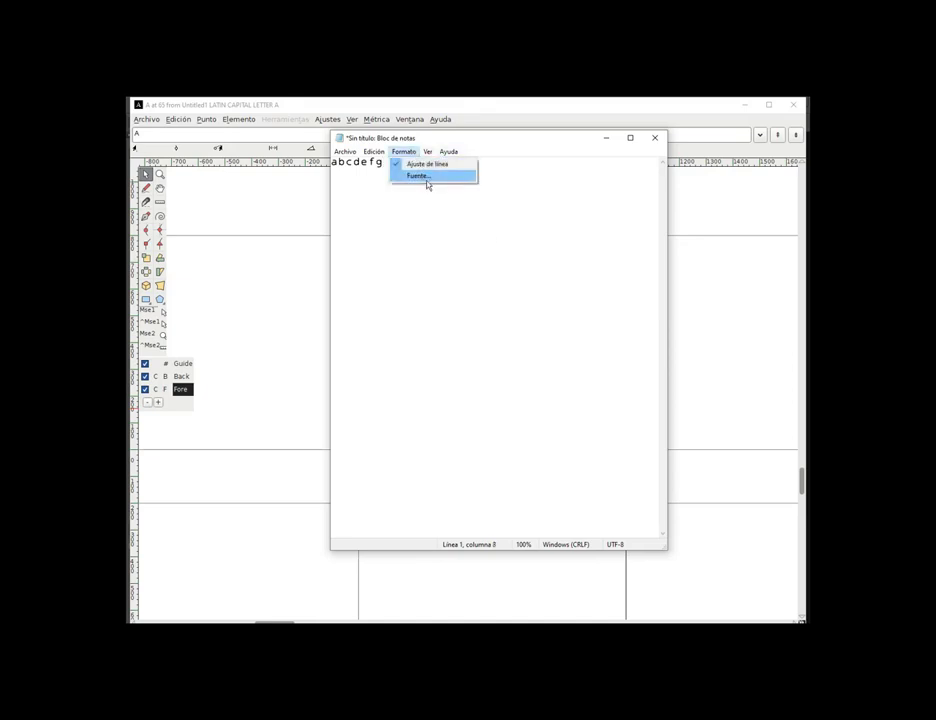
left_click(422, 176)
scroll(543, 301, "up", 2)
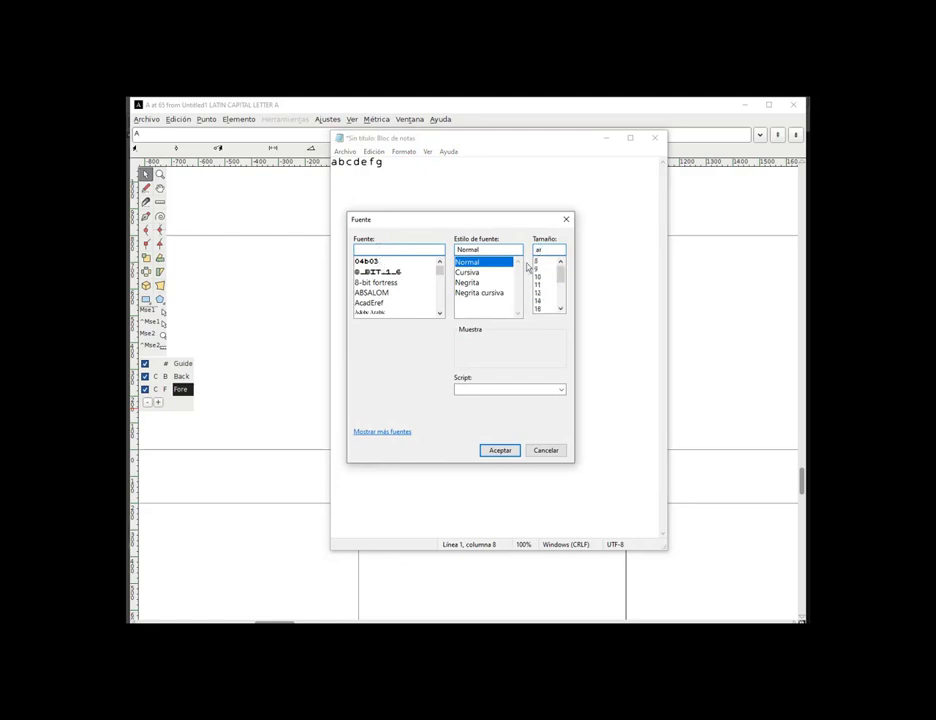
type("a")
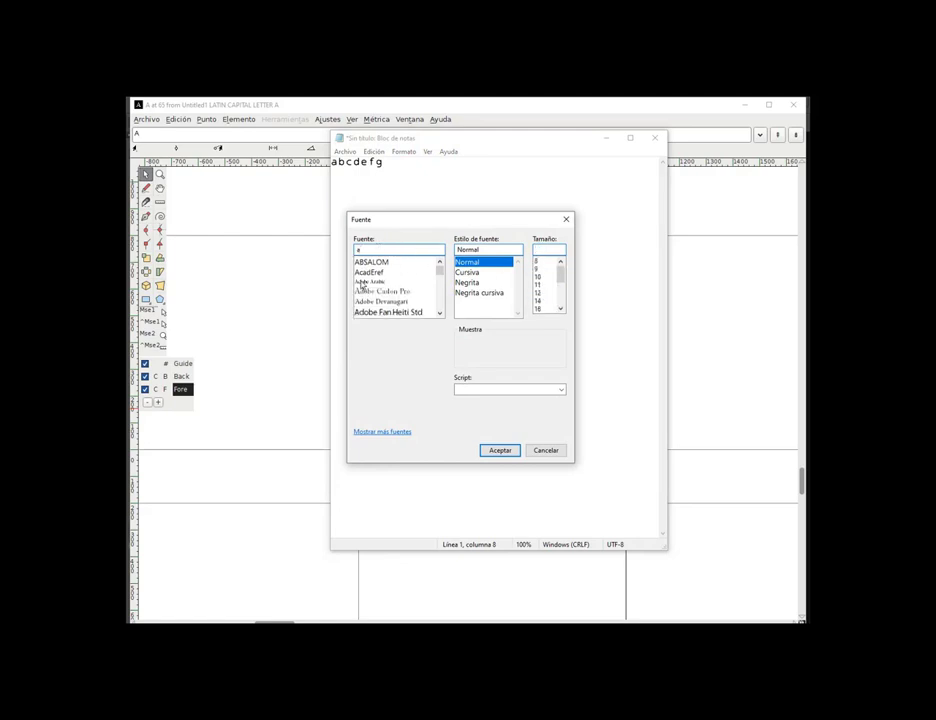
type("r")
left_click(366, 262)
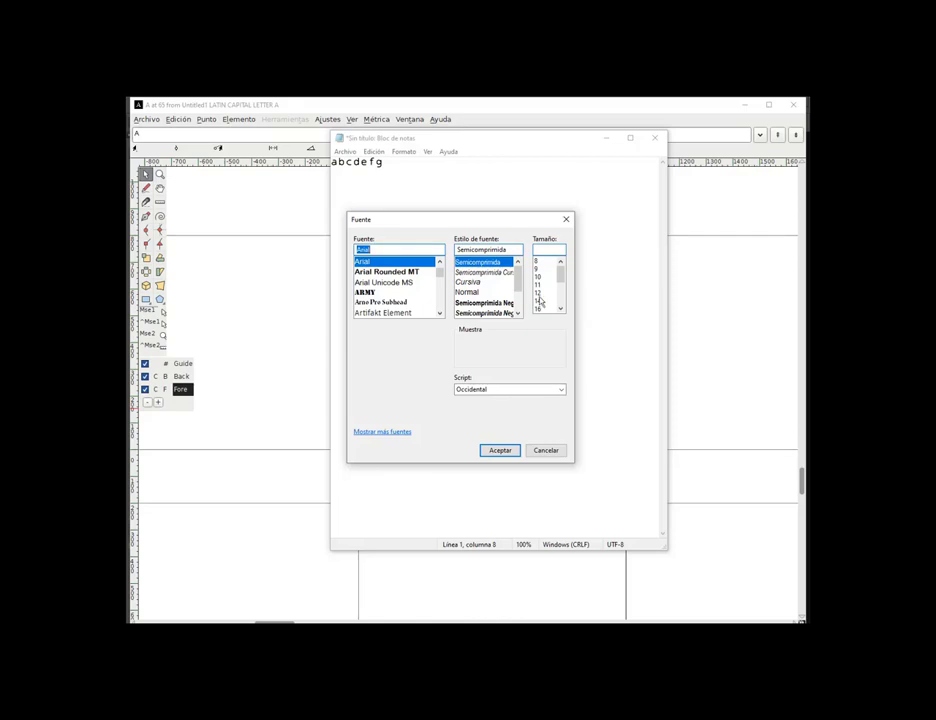
left_click(538, 299)
left_click(506, 452)
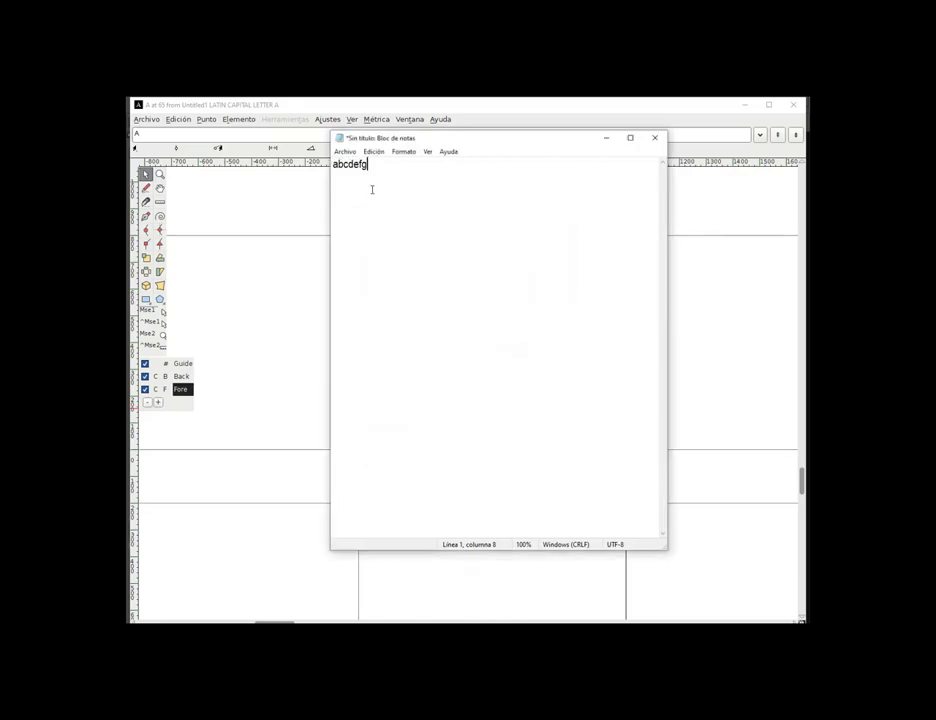
Change the font to Arial Normal at a larger size
left_click(403, 151)
left_click(405, 176)
left_click(474, 292)
scroll(560, 288, "down", 1)
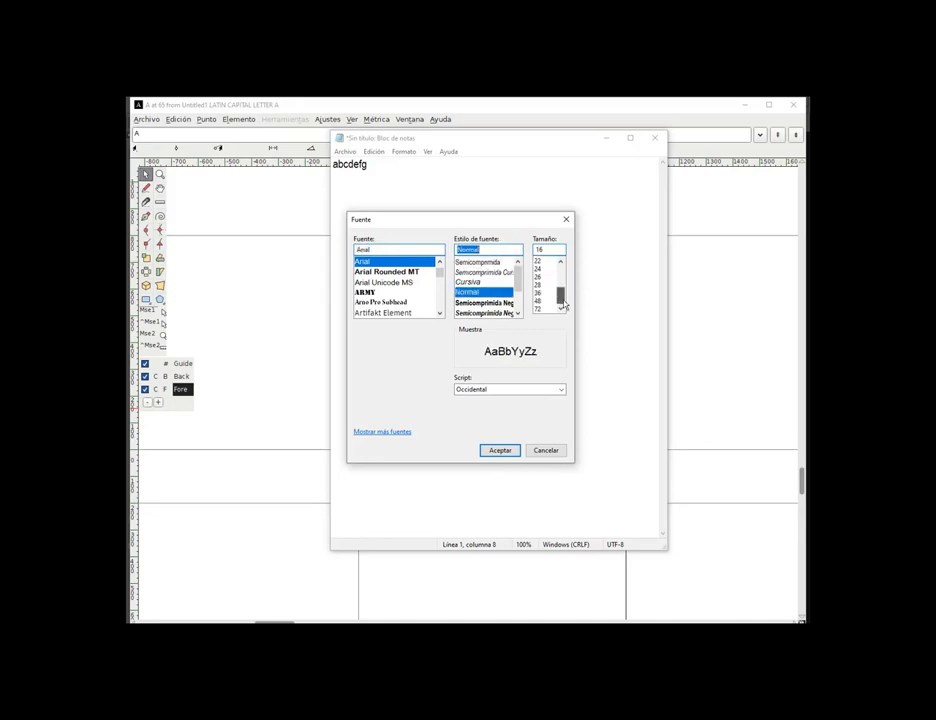
left_click(541, 290)
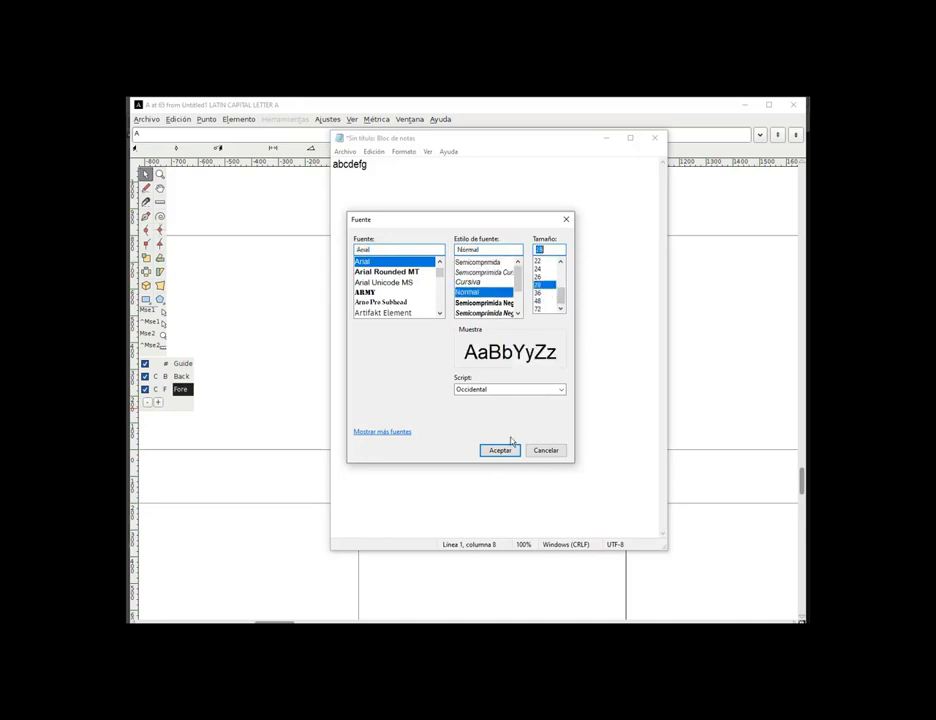
left_click(511, 443)
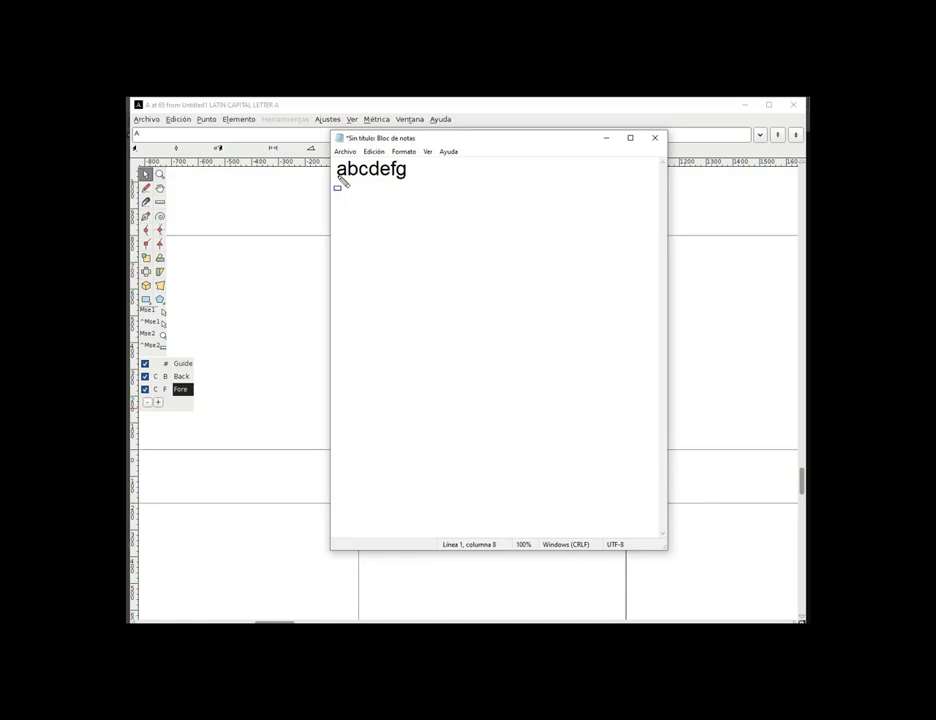
Mark the sample text's baseline and the g descender with screen-pen annotations, then clear them
left_click_drag(338, 176, 431, 177)
left_click_drag(443, 139, 655, 139)
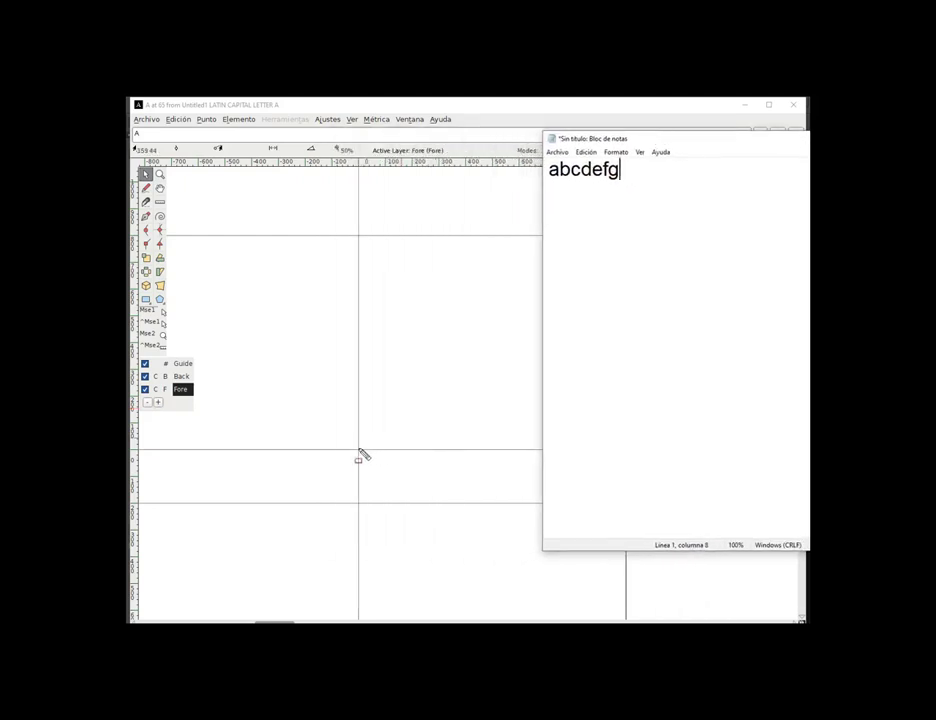
left_click_drag(359, 449, 528, 450)
left_click_drag(550, 180, 652, 178)
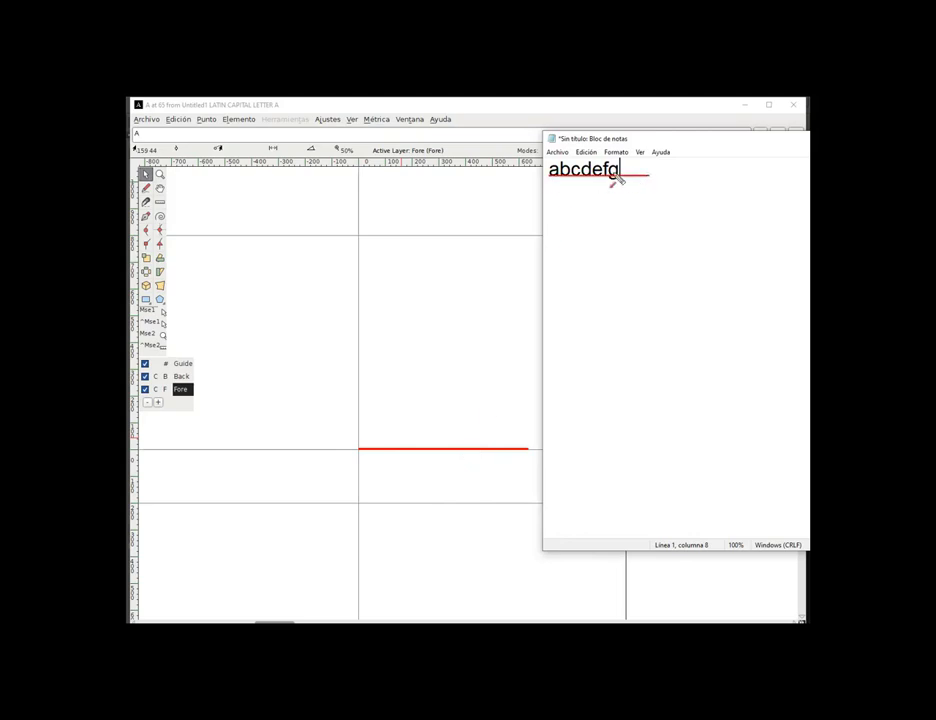
left_click_drag(613, 210, 613, 183)
key("e")
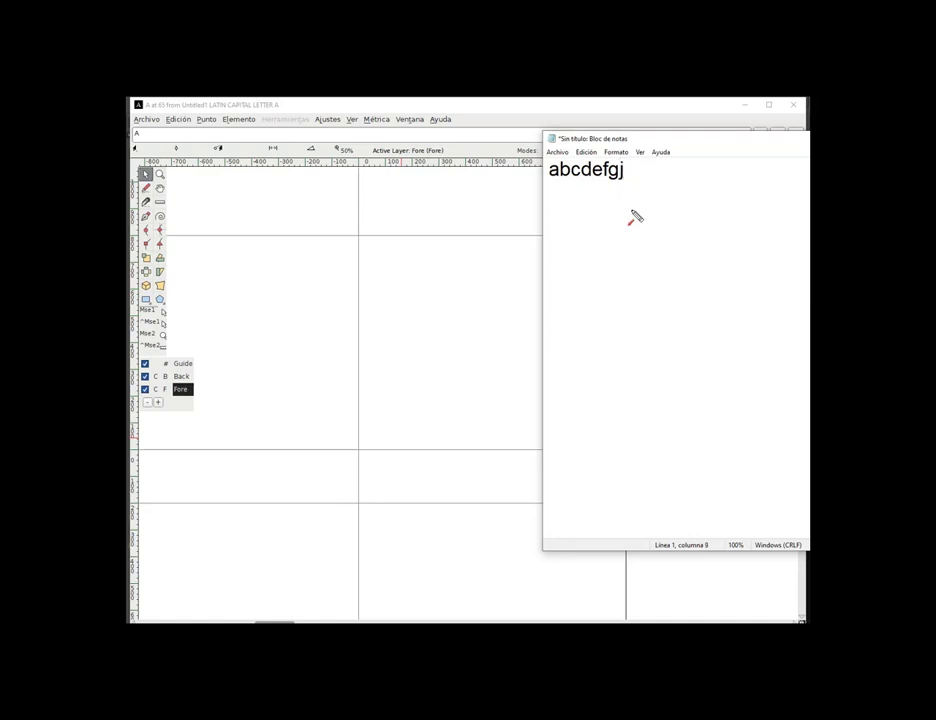
Extend the text to abcdefgjyq, annotate its baseline and descenders, then recentre Notepad
type("y")
type("q")
left_click_drag(549, 172, 665, 175)
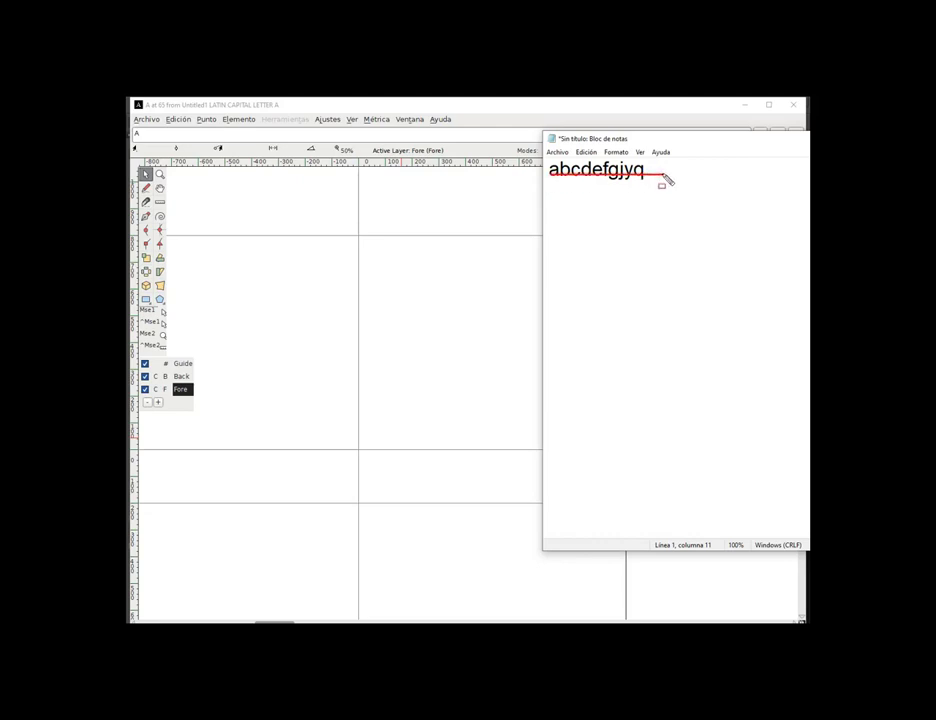
mouse_move(612, 198)
left_mouse_down()
mouse_move(612, 184)
mouse_move(639, 184)
left_mouse_up()
left_click_drag(522, 159, 546, 168)
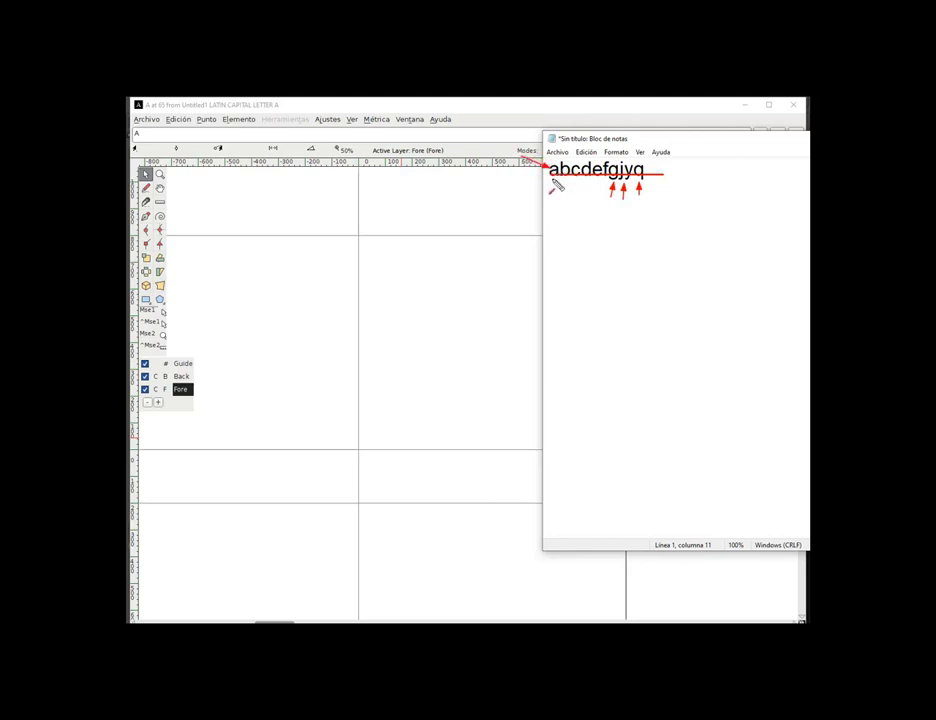
left_click_drag(360, 451, 628, 451)
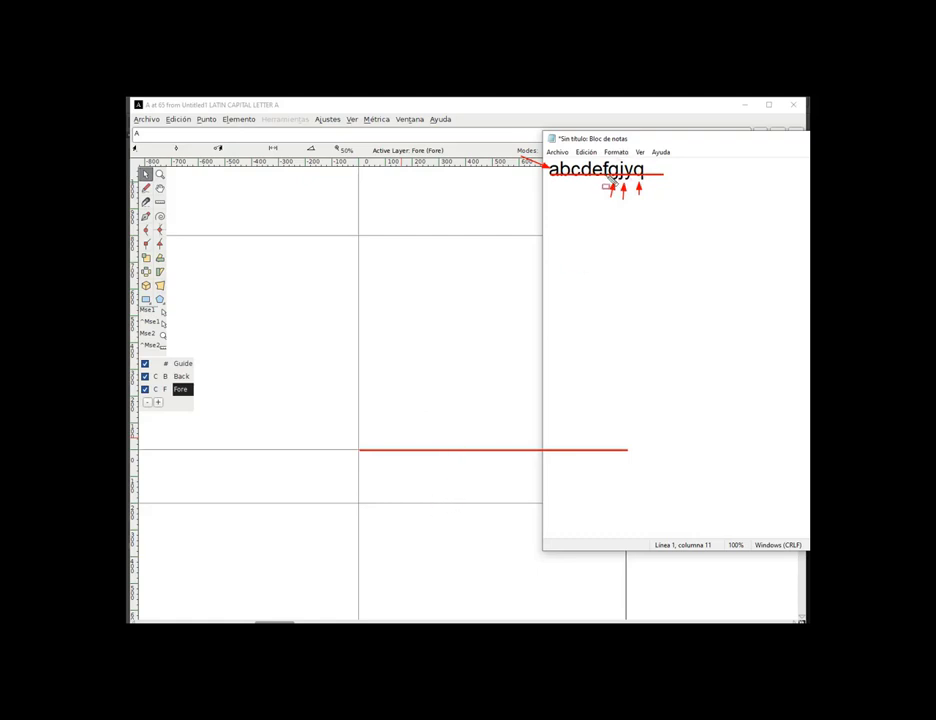
left_click_drag(657, 175, 607, 181)
key("Escape")
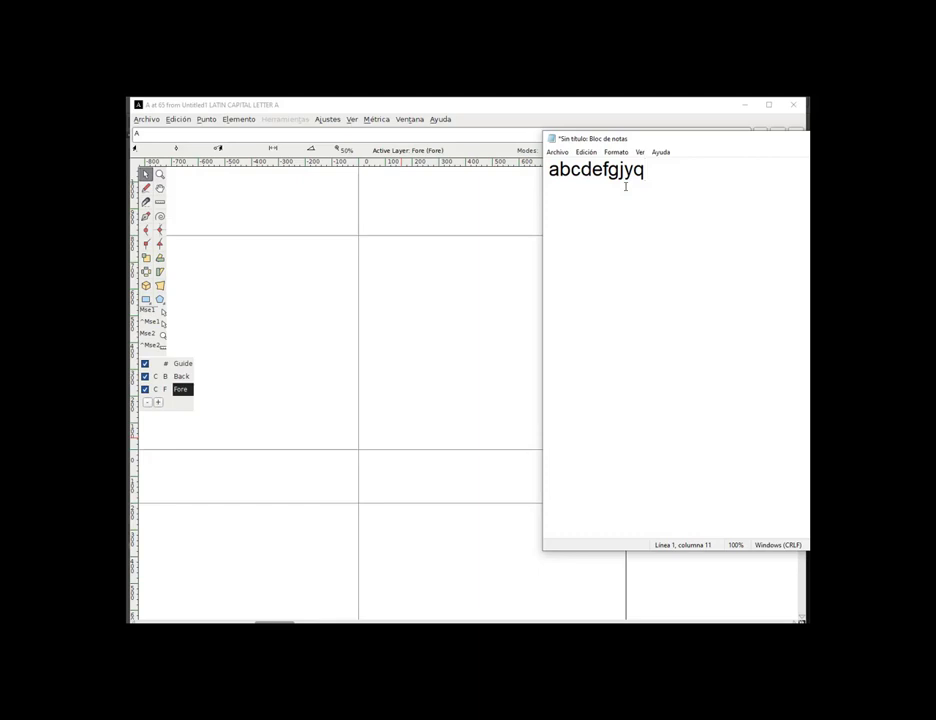
left_click_drag(625, 140, 453, 197)
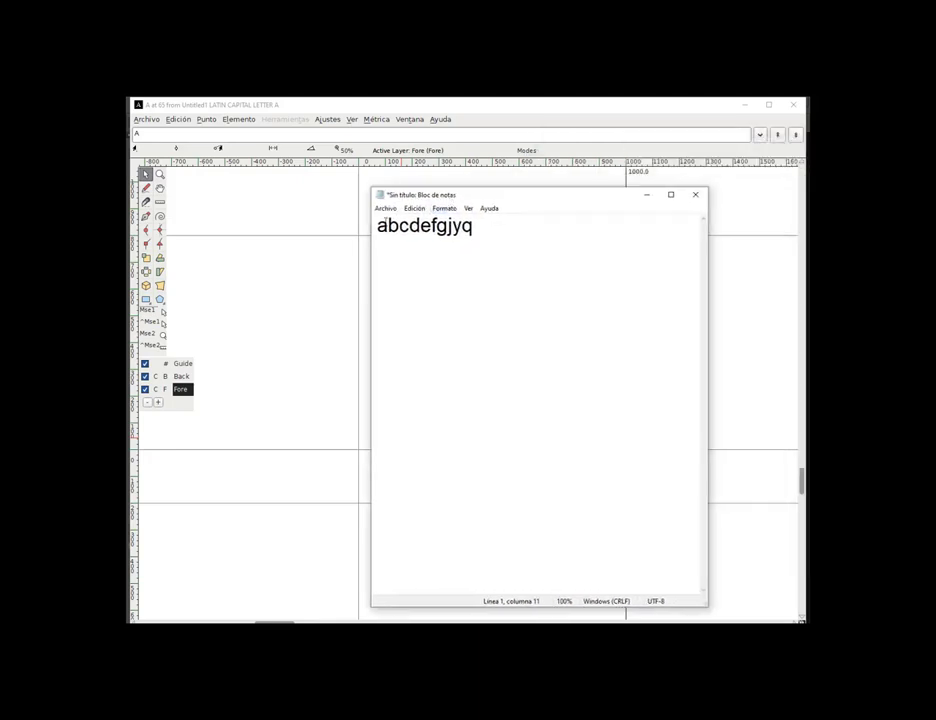
Minimize Notepad and briefly outline the glyph's em square in red before clearing it
left_click(646, 195)
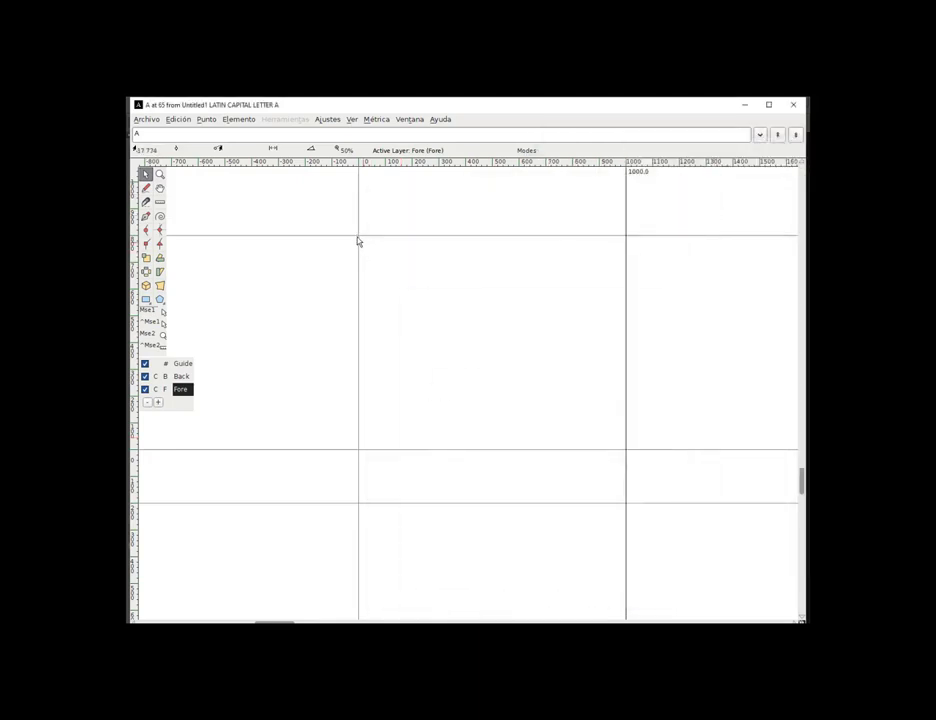
left_click_drag(358, 241, 627, 504)
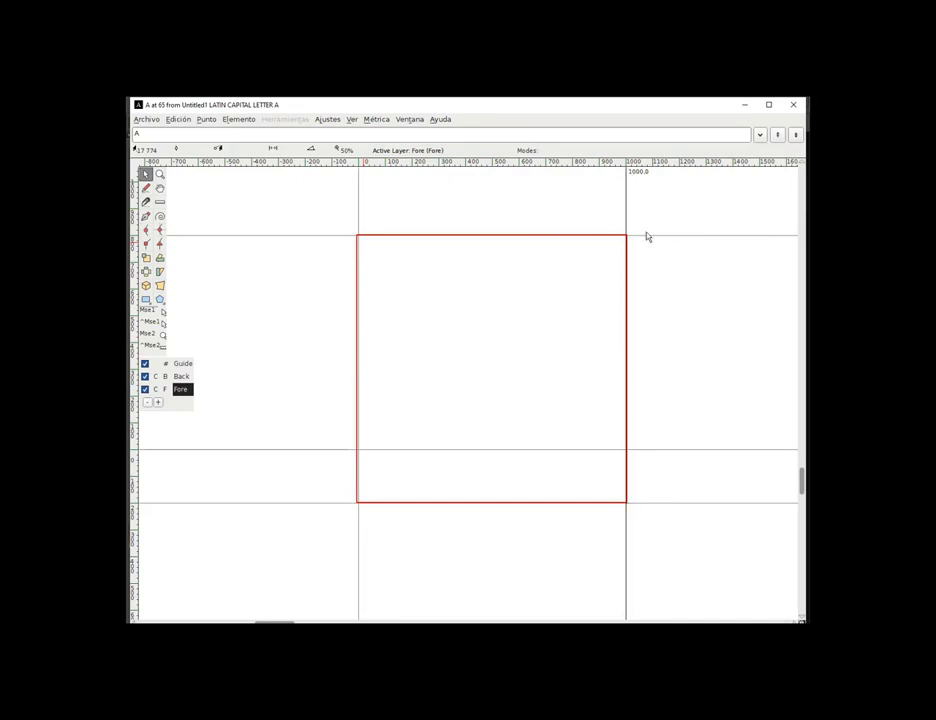
left_click(409, 300)
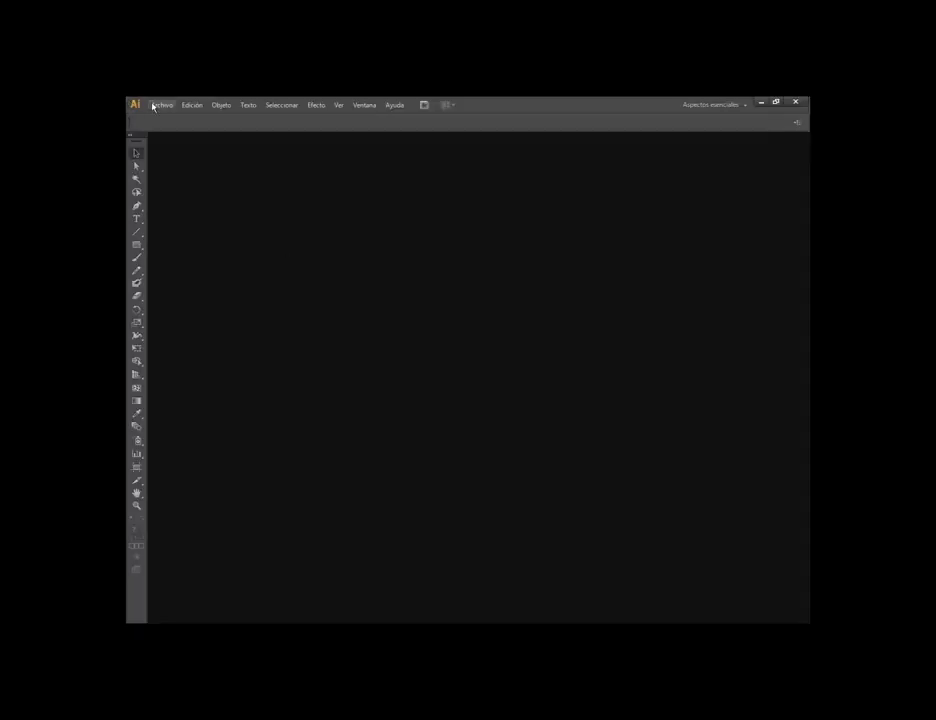
Bring up the New Document dialog and highlight its size and units settings
left_click(153, 107)
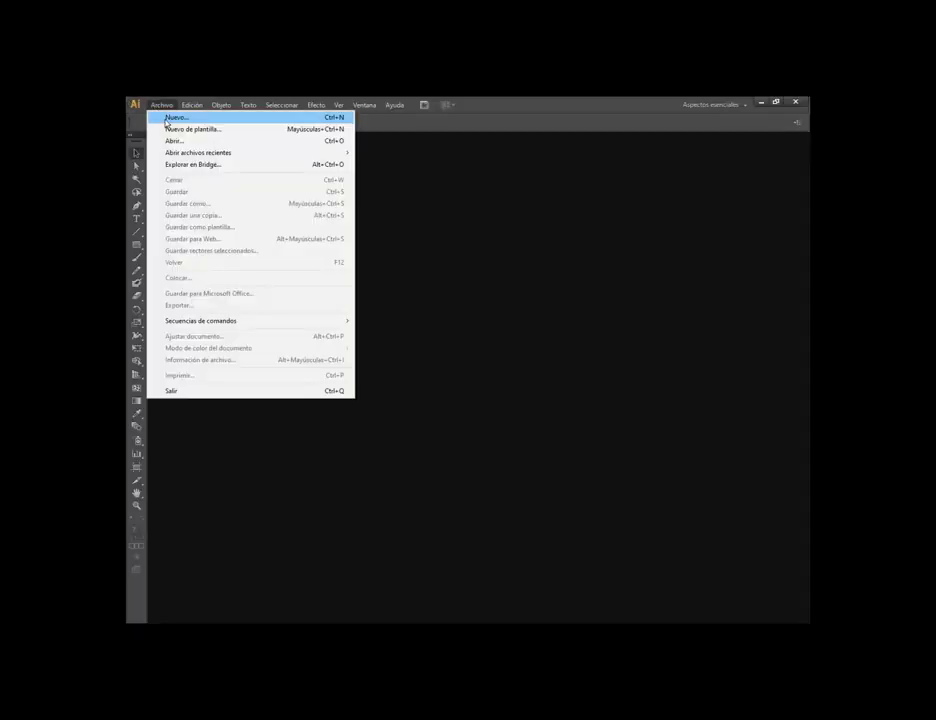
left_click(170, 115)
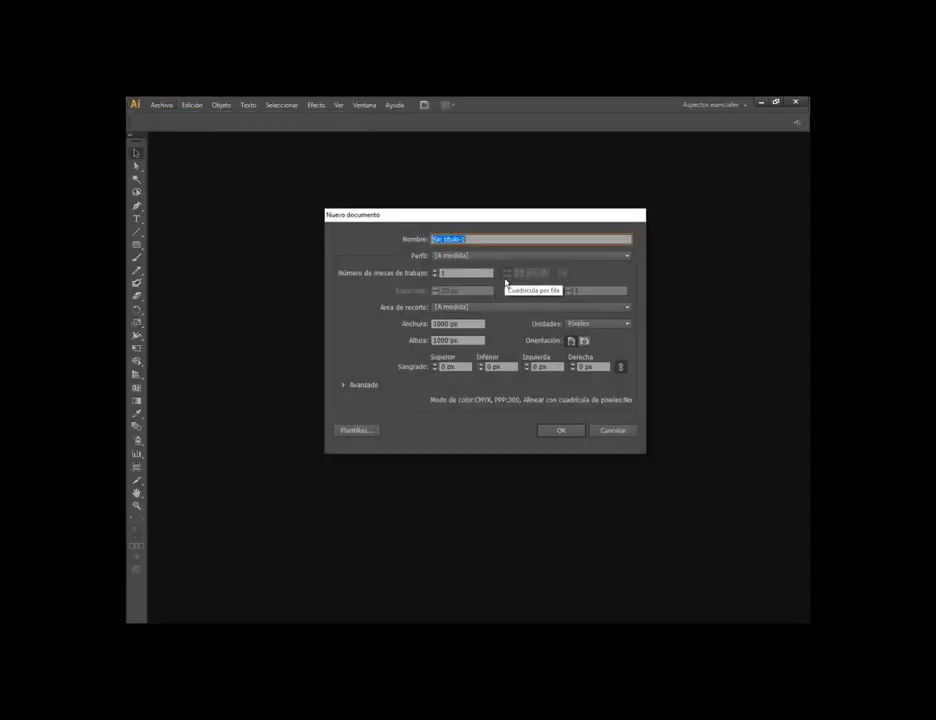
left_click_drag(400, 316, 494, 350)
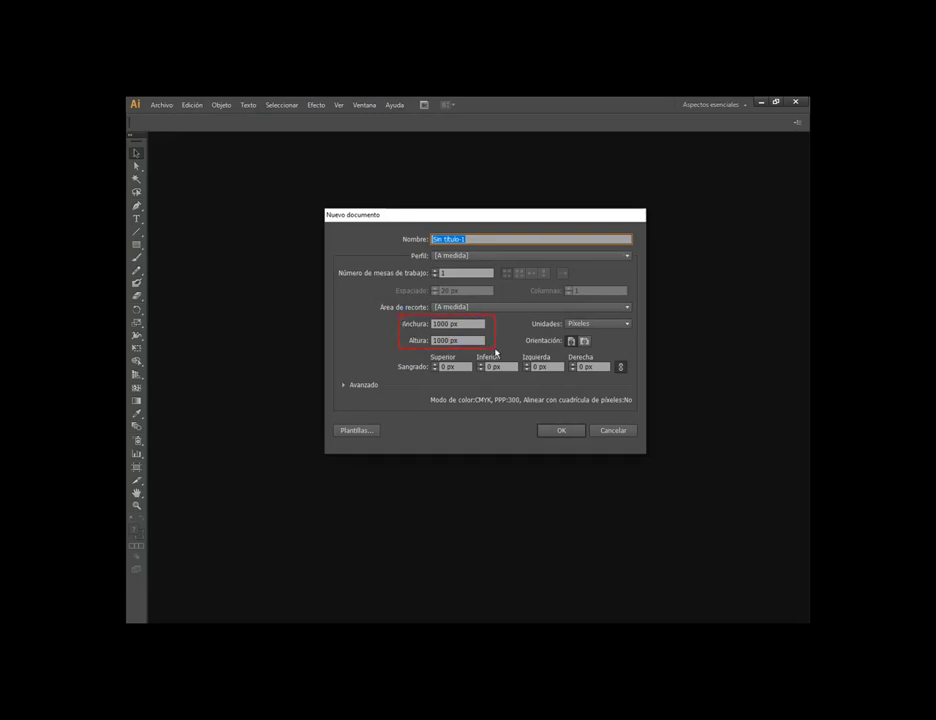
mouse_move(527, 313)
left_mouse_down()
mouse_move(638, 333)
mouse_move(636, 322)
left_mouse_up()
Try millimetre units with a 1000 × 1000 width and height
left_click(601, 324)
left_click(598, 371)
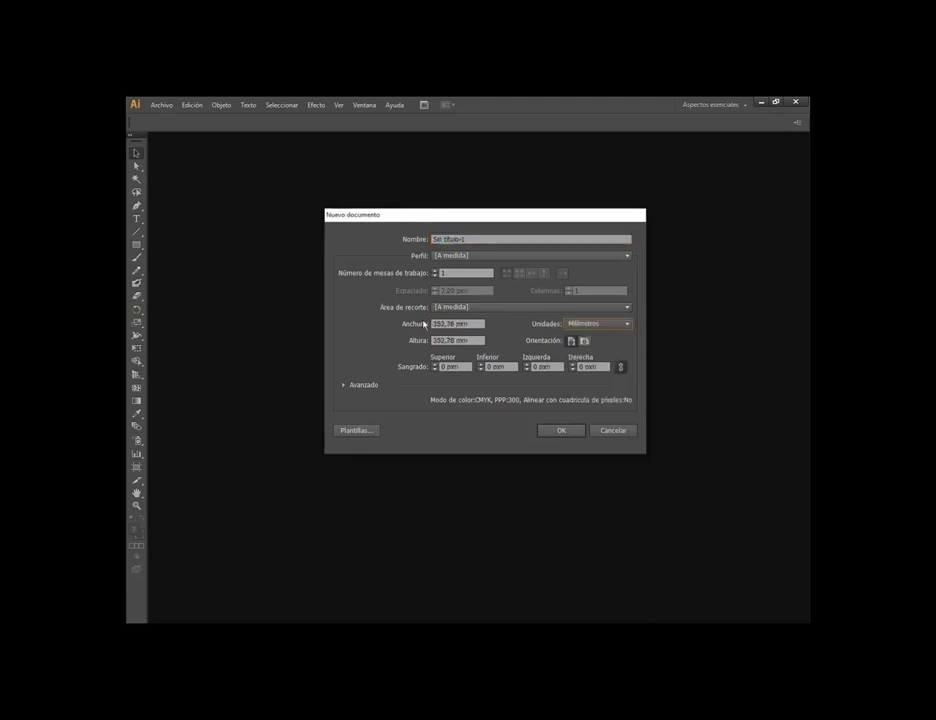
double_click(476, 324)
type("1000")
key("Tab")
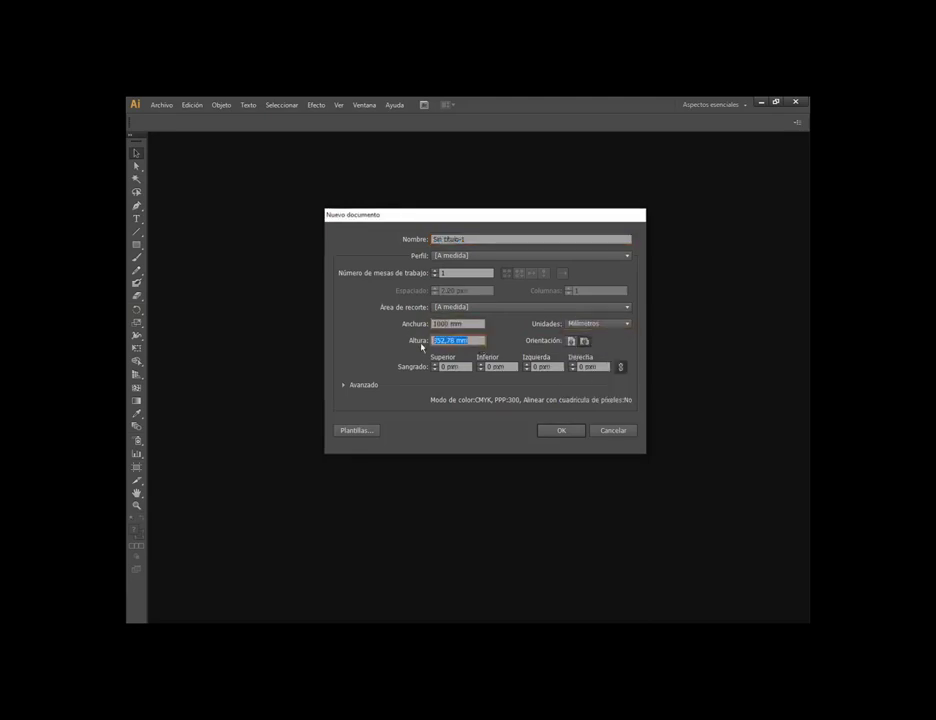
type("1000")
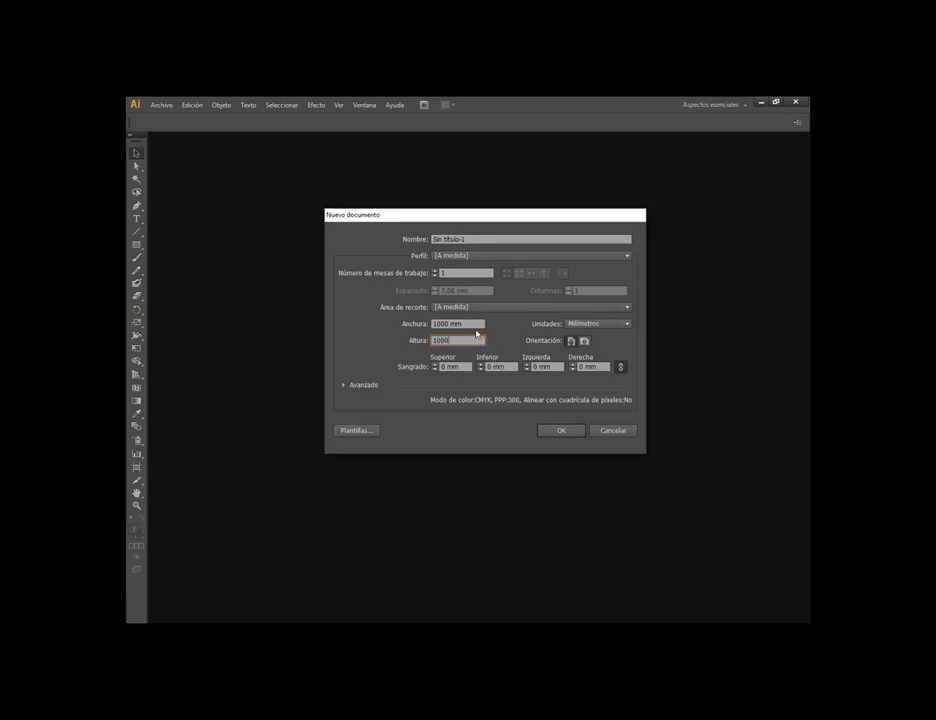
key("Tab")
key("Tab")
Switch units to Píxeles, enter 1000 px width and height, and create the document
left_click(588, 325)
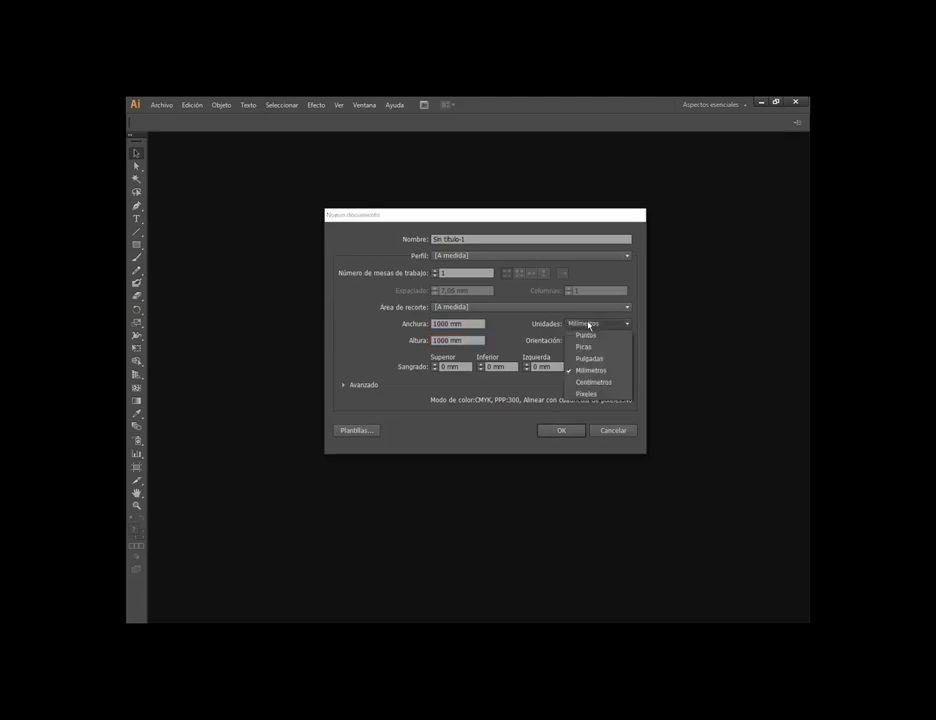
left_click(606, 395)
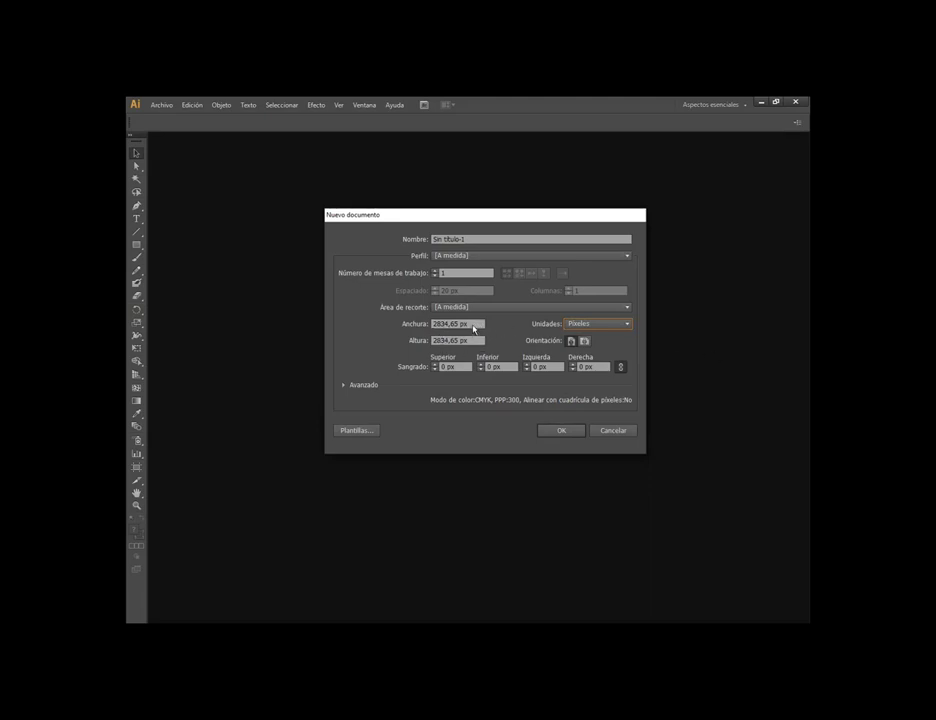
left_click_drag(474, 328, 427, 327)
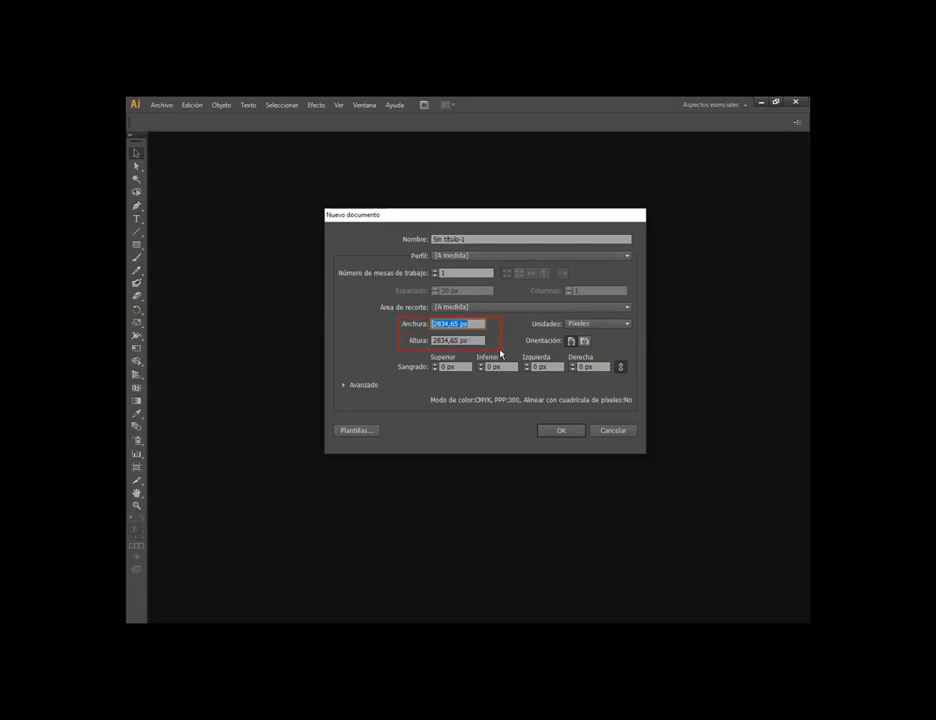
type("1000")
key("Tab")
type("22")
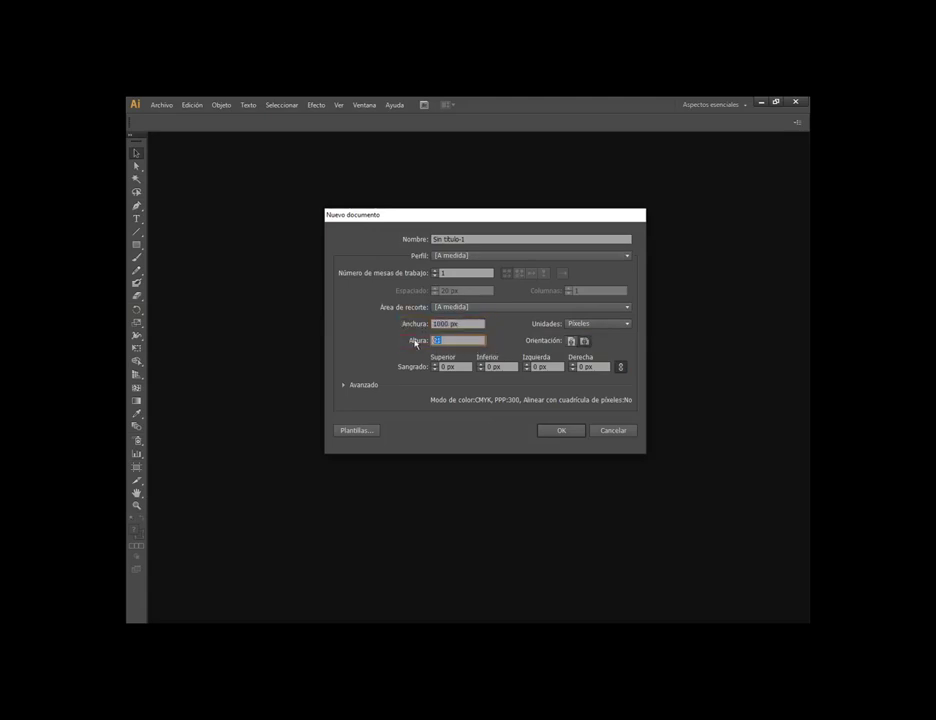
type("1000")
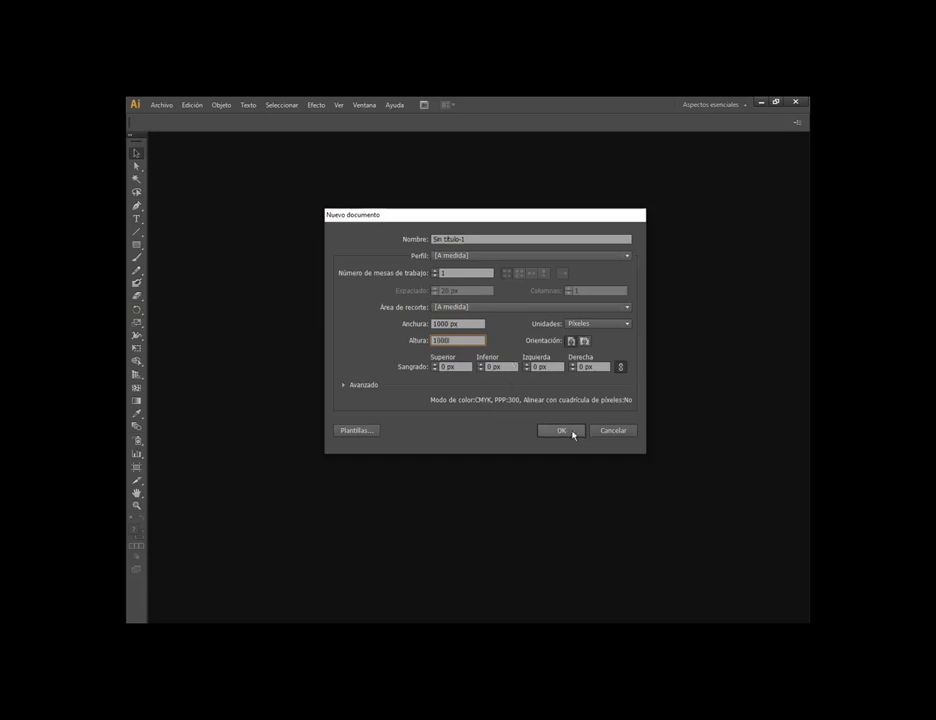
left_click(570, 431)
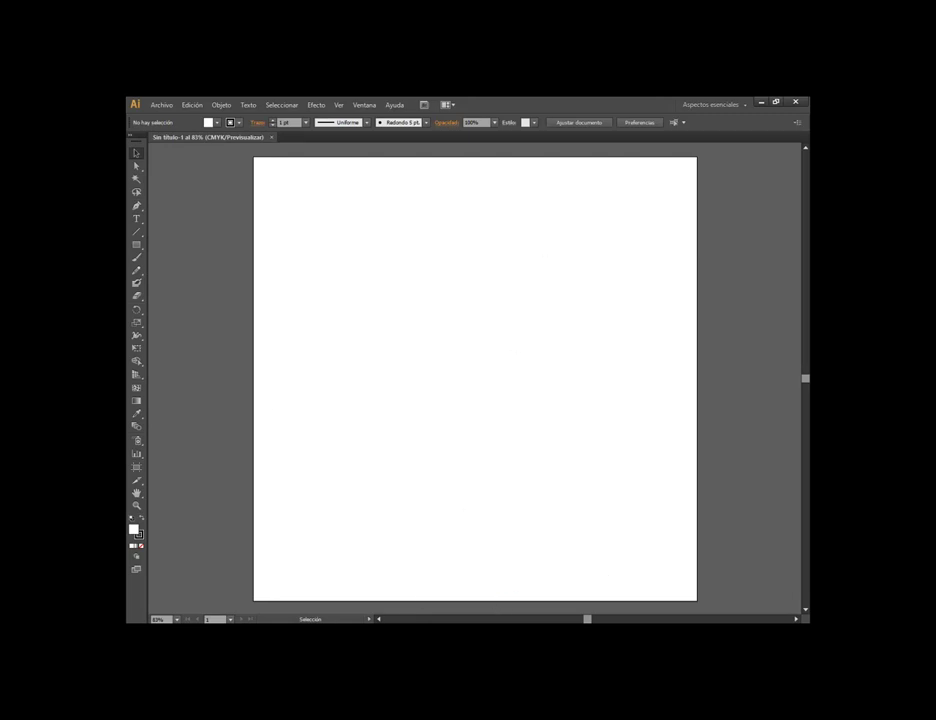
Bring the FontForge glyph A window forward, annotate its em square, baseline and descender, then clear them
left_click(551, 589)
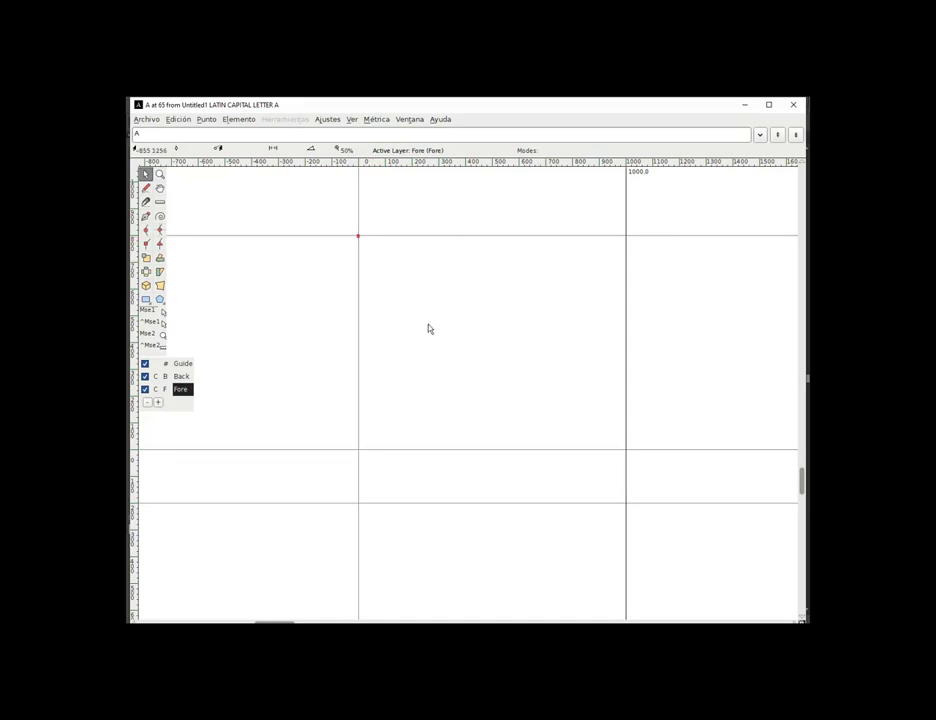
left_click_drag(358, 236, 626, 505)
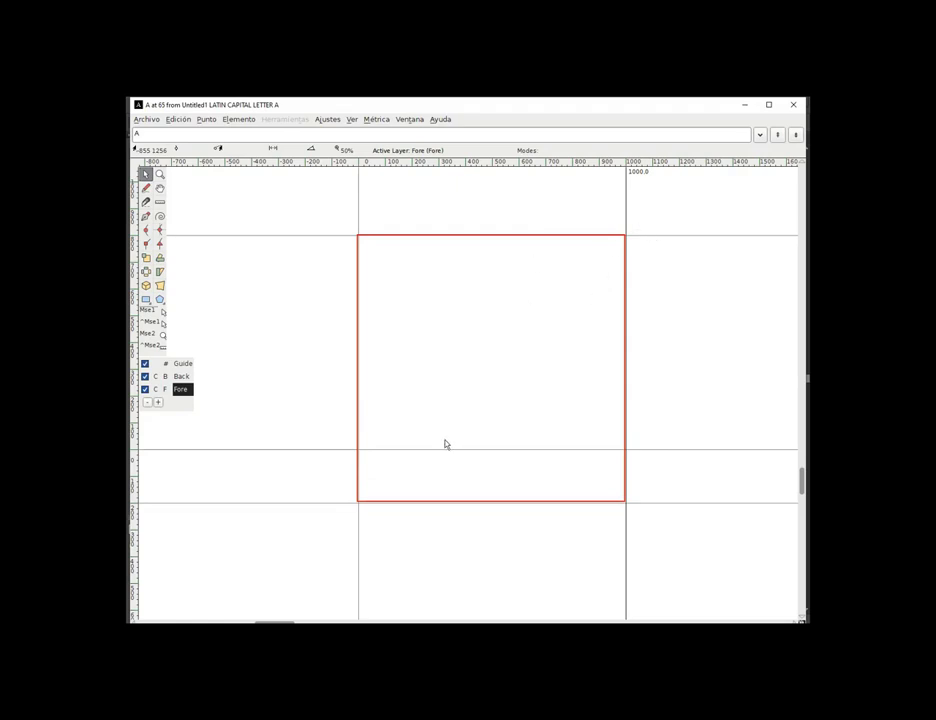
left_click_drag(359, 456, 626, 456)
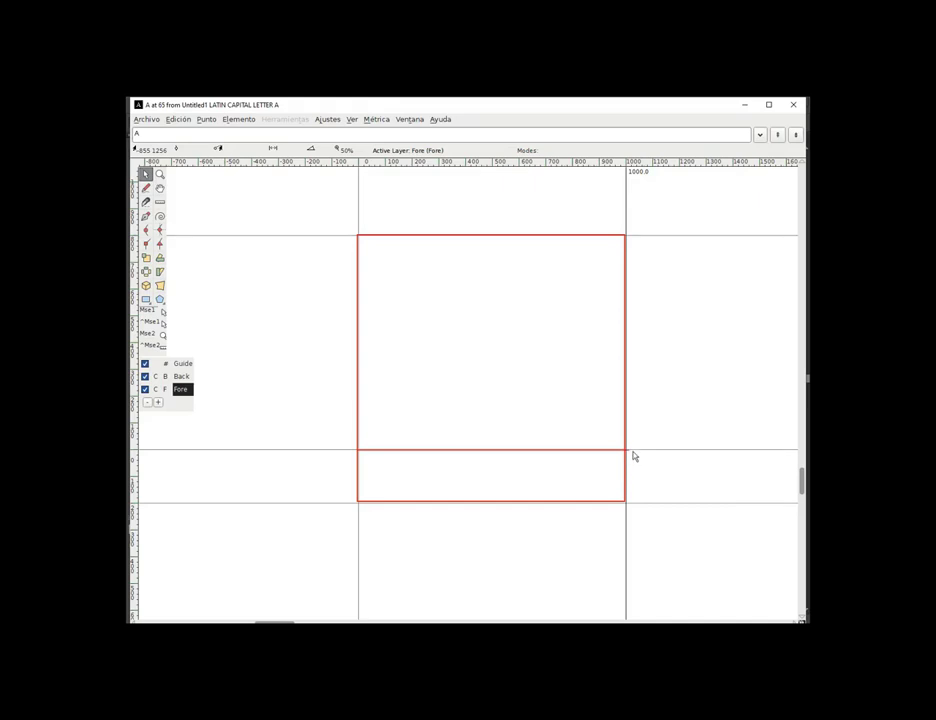
left_click_drag(633, 450, 635, 503)
key("ctrl+z")
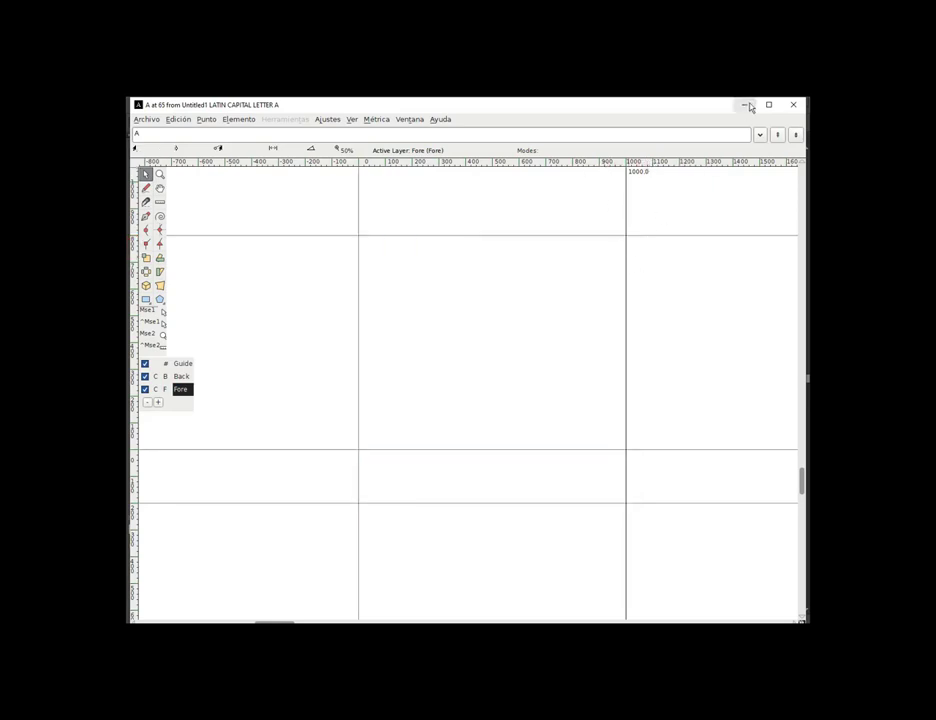
left_click(746, 105)
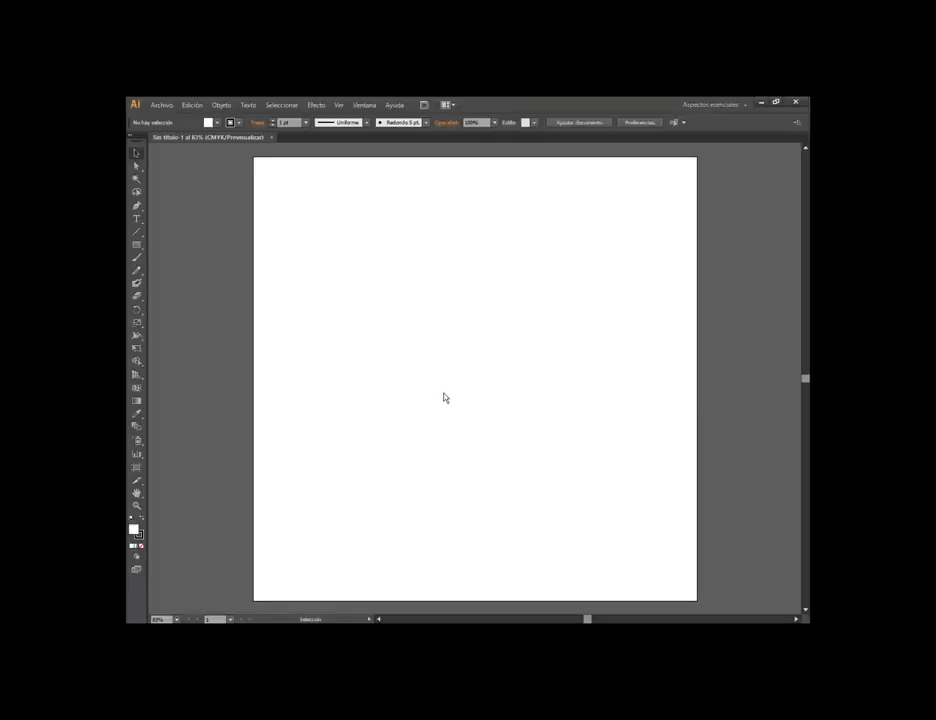
key("ctrl")
left_click_drag(254, 528, 698, 526)
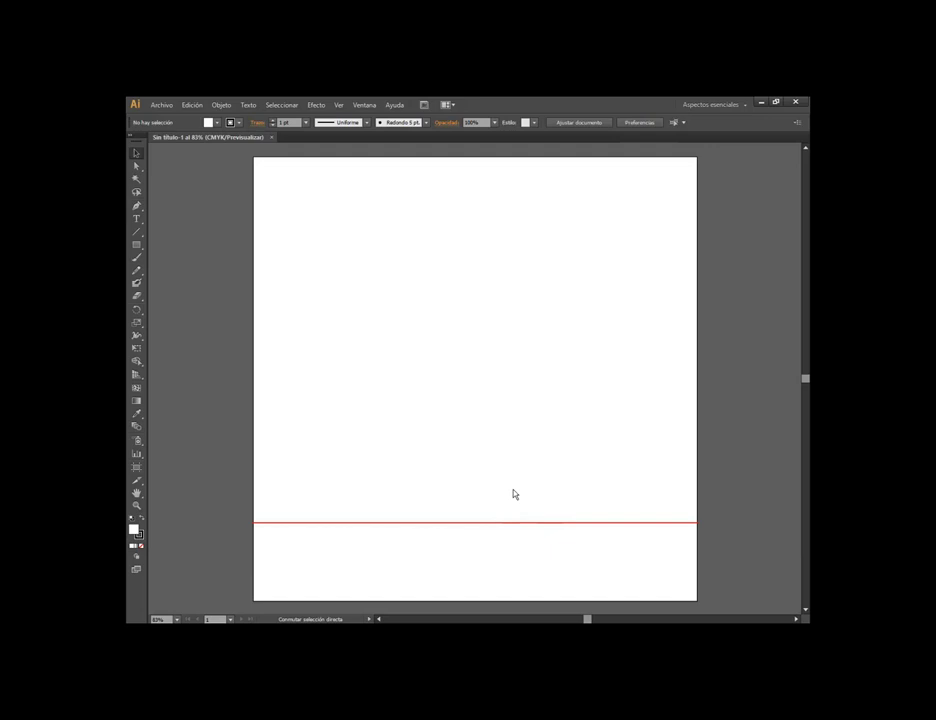
key("ctrl+z")
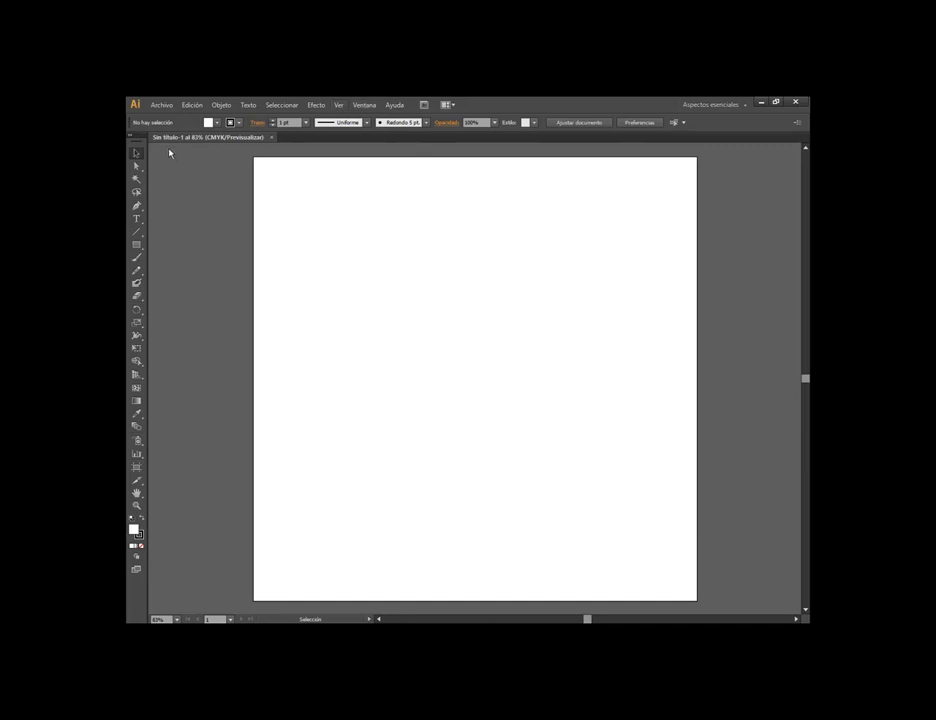
left_click_drag(150, 147, 330, 150)
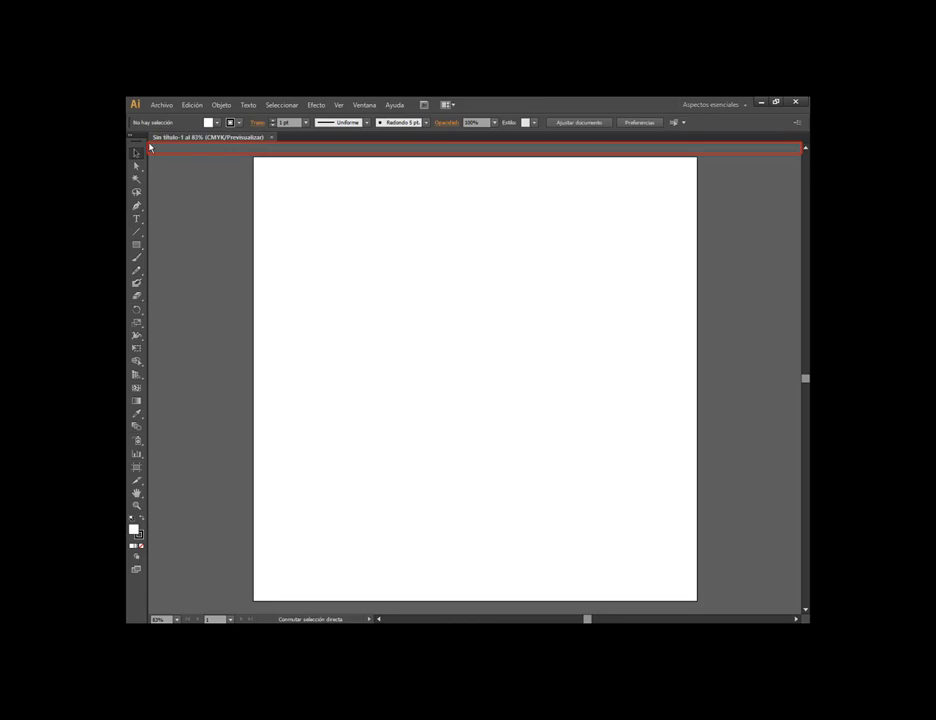
left_click_drag(149, 146, 165, 619)
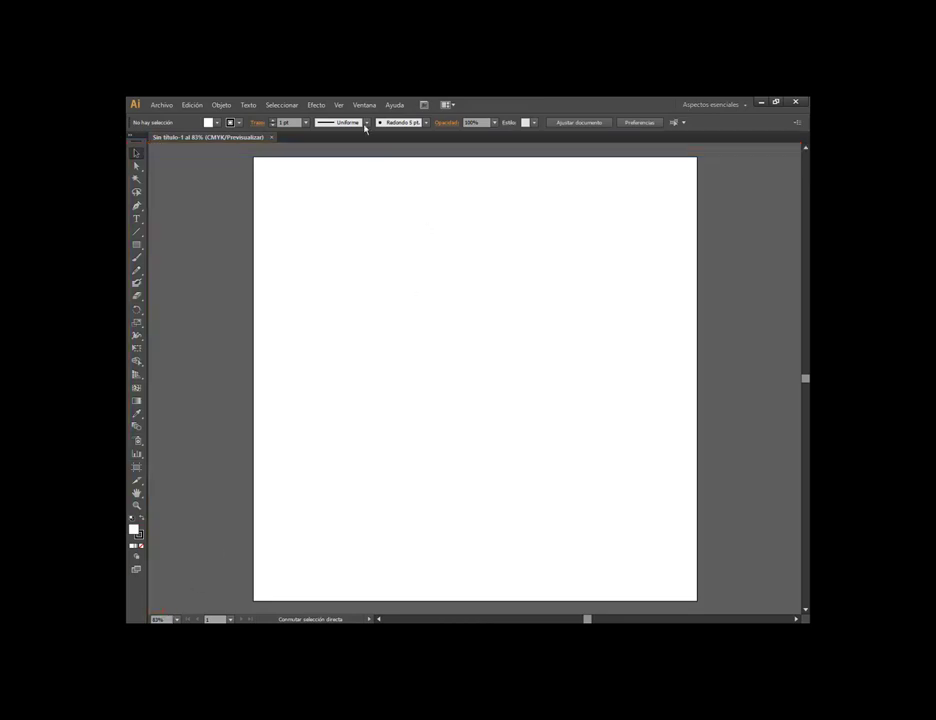
left_click(338, 105)
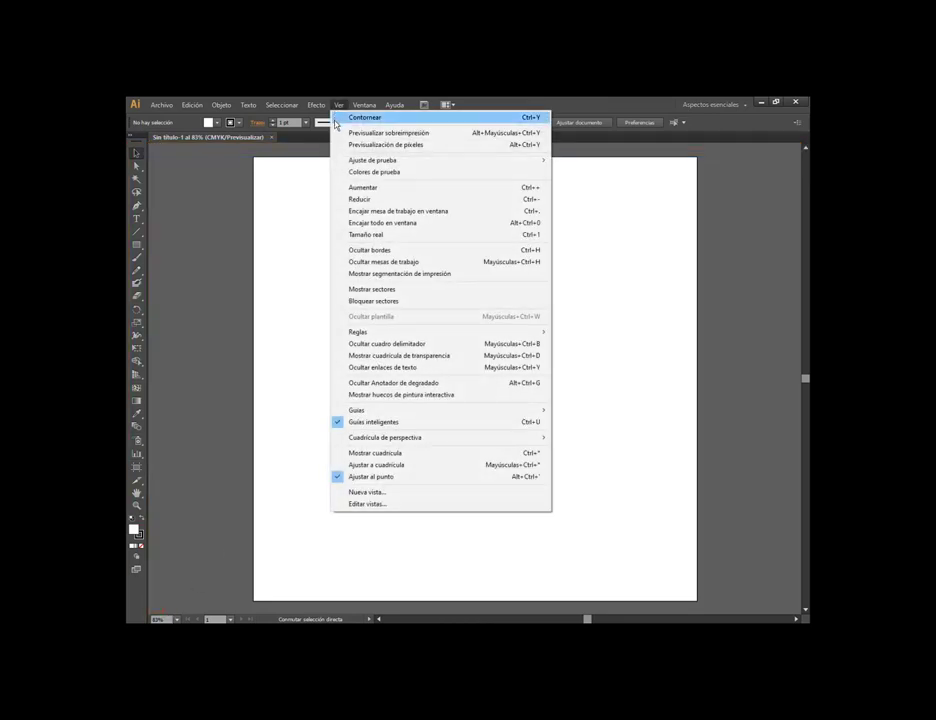
mouse_move(358, 332)
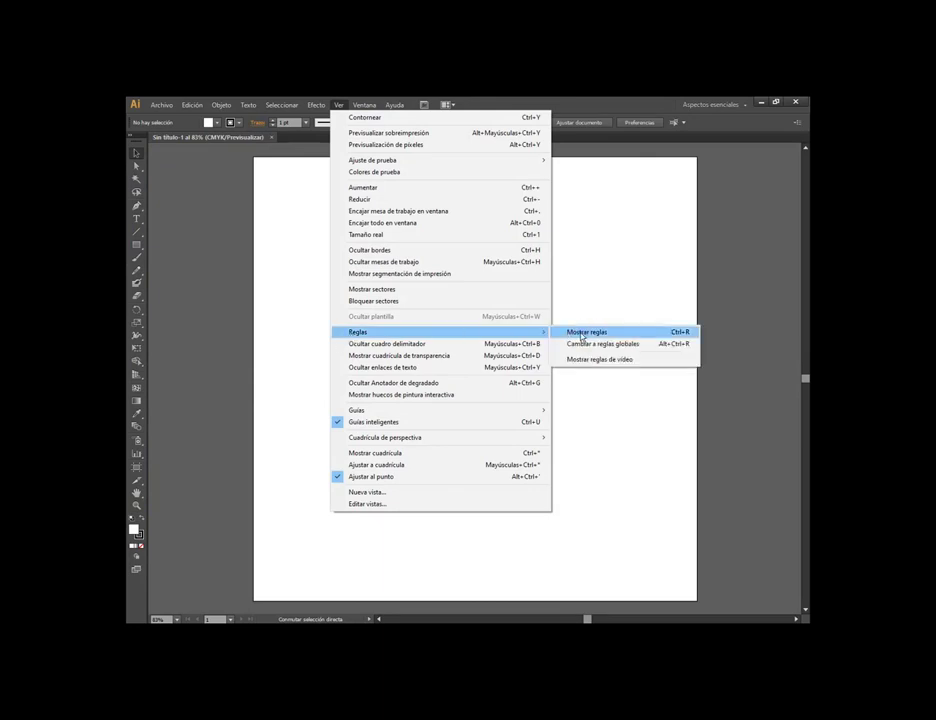
left_click(393, 563)
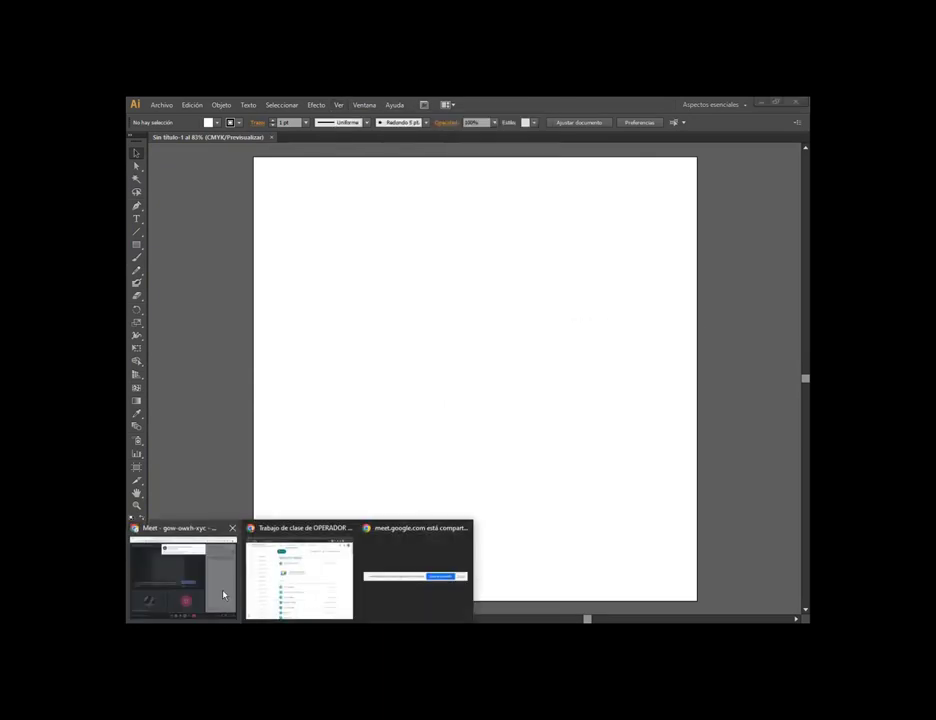
Admit the waiting participant to the Meet call, then return to Illustrator's Sin título-1
left_click(185, 575)
left_click(583, 196)
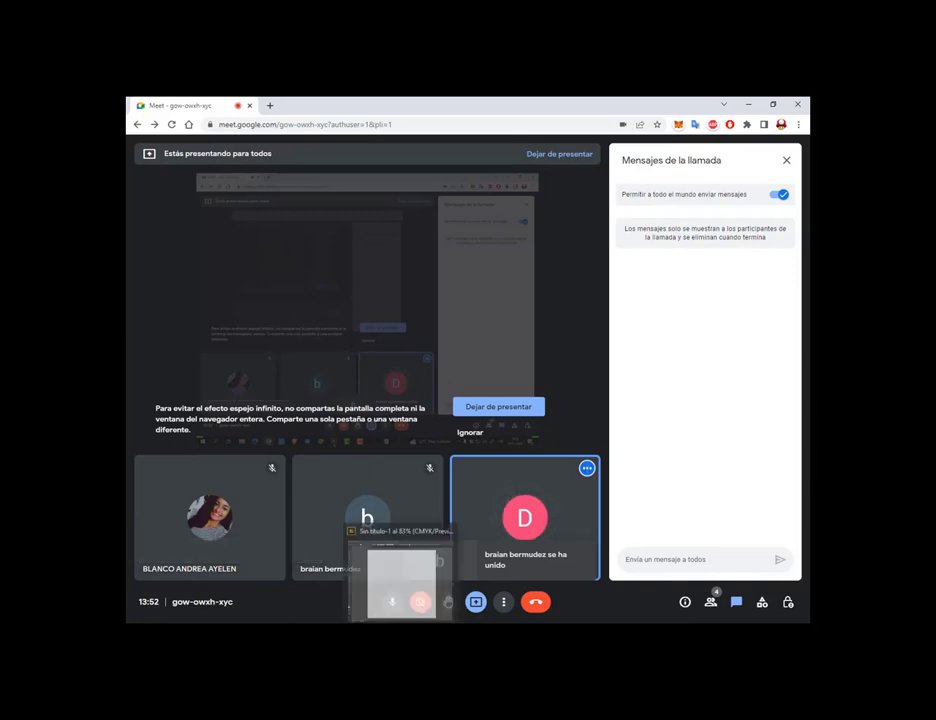
left_click(401, 580)
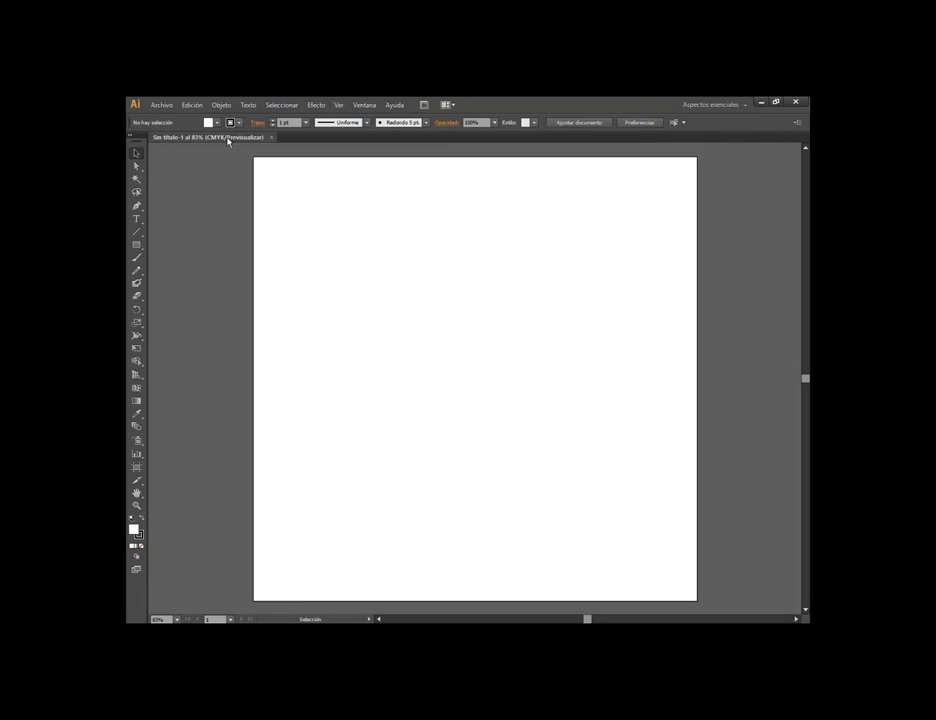
Review the 1000 px width and height in the New Document dialog, then cancel it
left_click(161, 105)
left_click(177, 118)
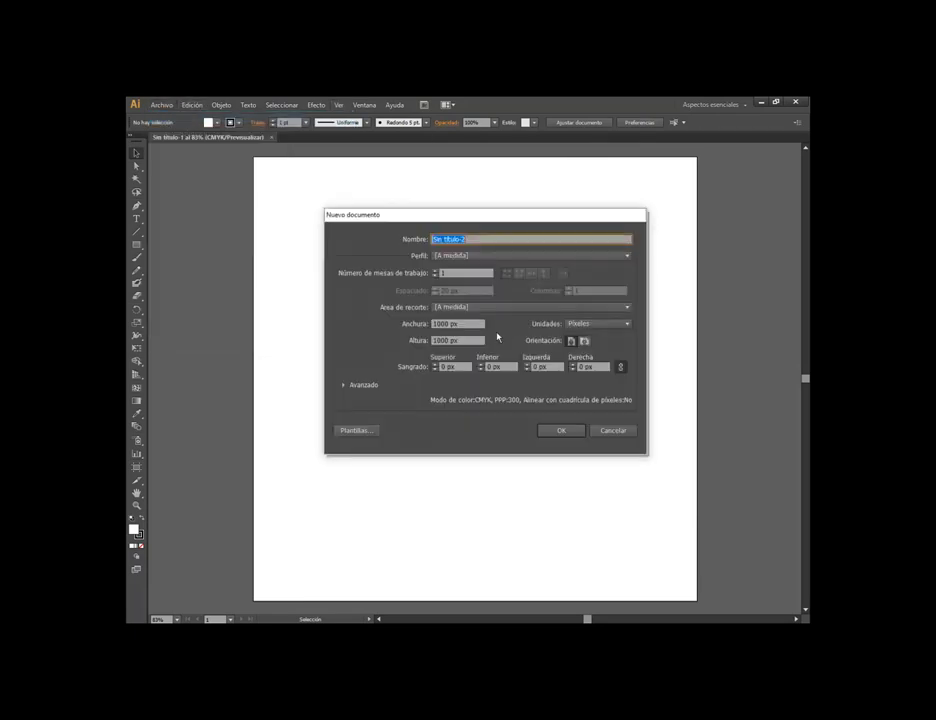
left_click(460, 324)
left_click(425, 342)
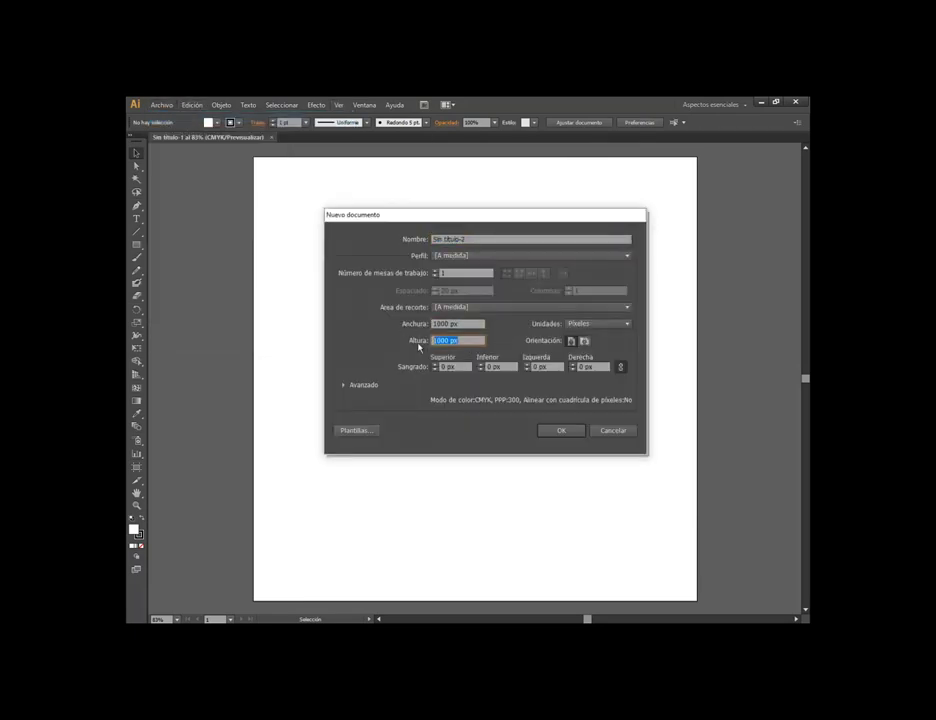
left_click(461, 326)
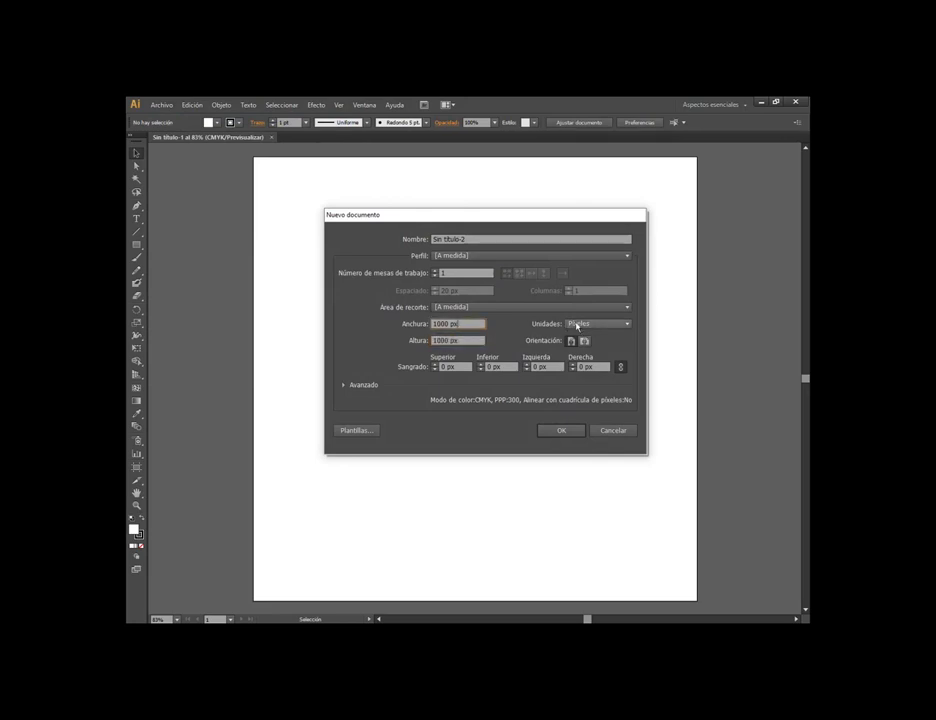
double_click(460, 324)
left_click(476, 344)
left_click(614, 431)
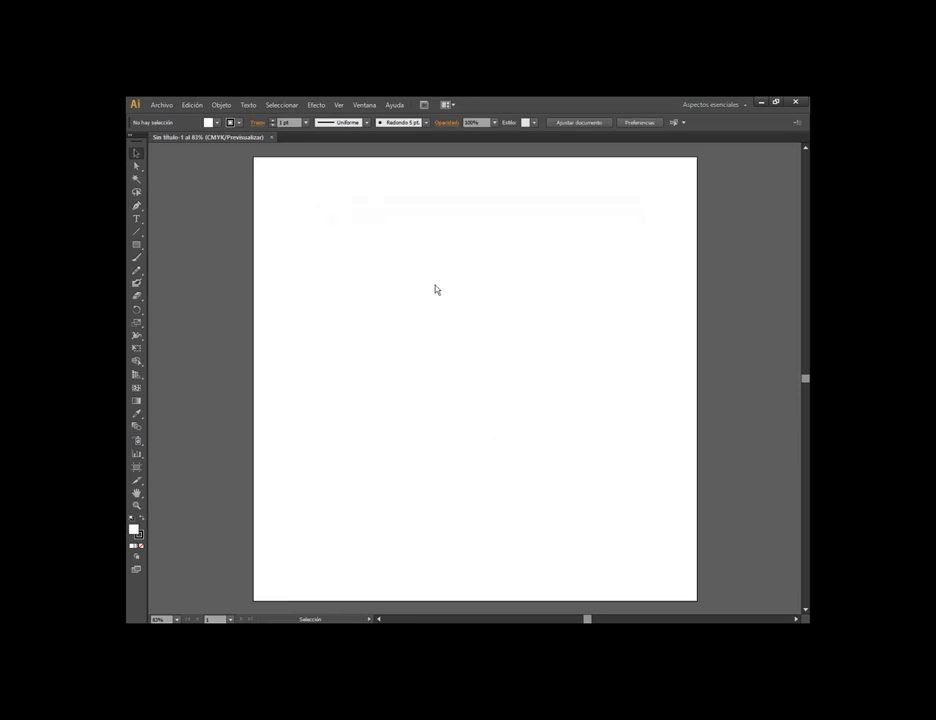
Show rulers via Ver > Reglas > Mostrar reglas, keeping them in Píxeles
left_click(338, 105)
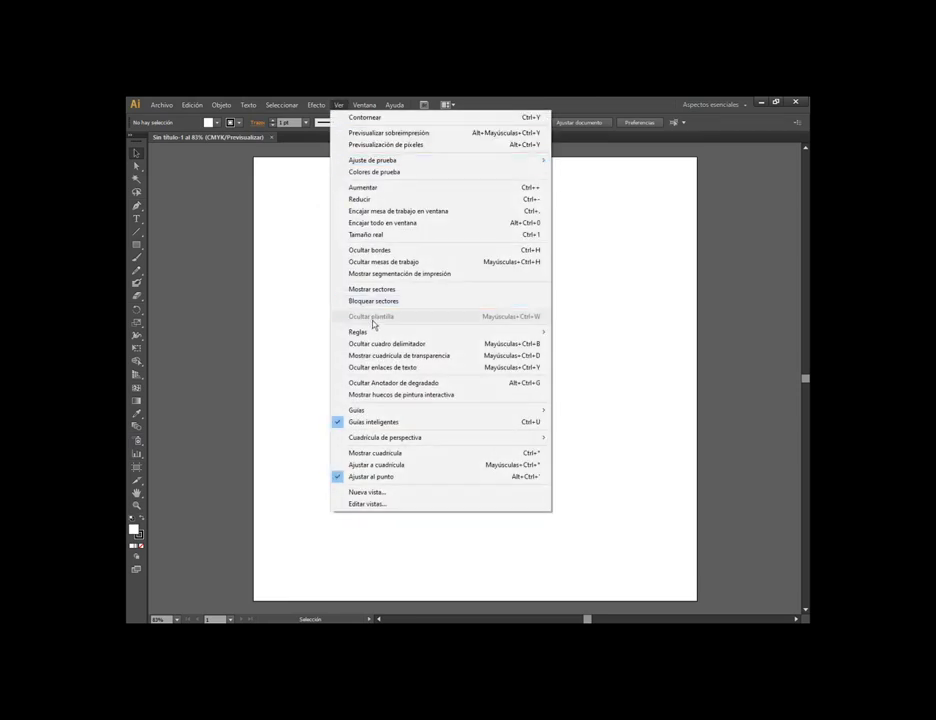
mouse_move(358, 332)
left_click(587, 332)
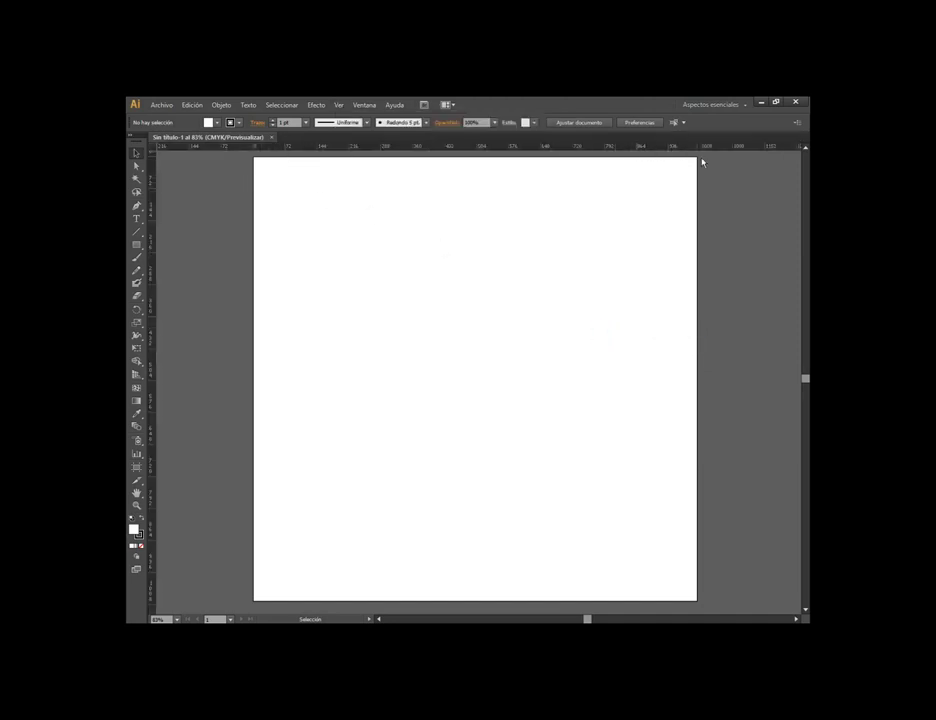
right_click(477, 151)
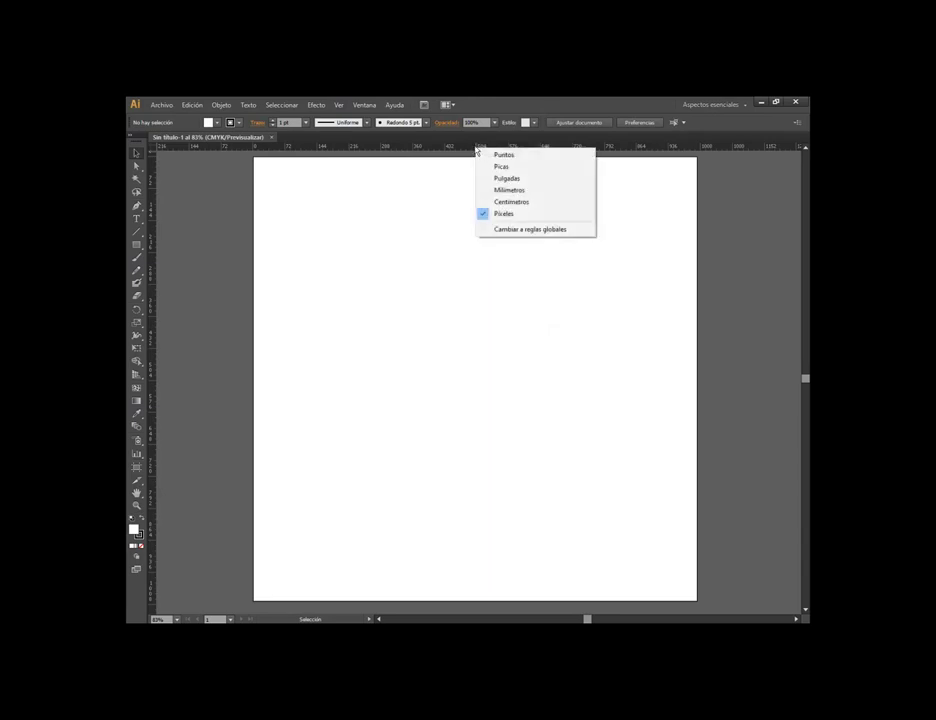
right_click(460, 150)
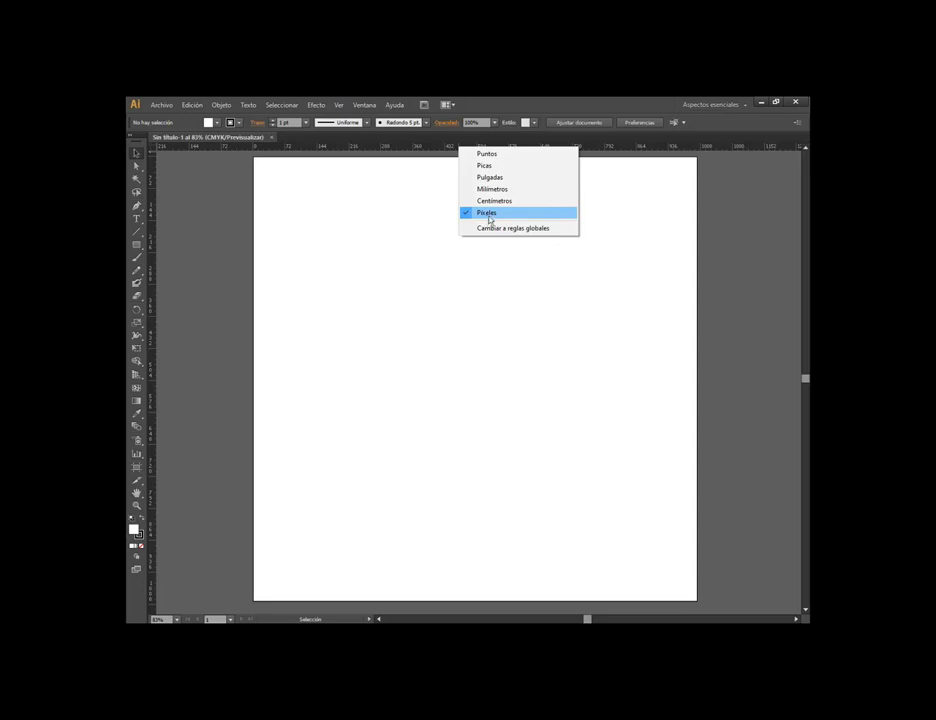
left_click(411, 187)
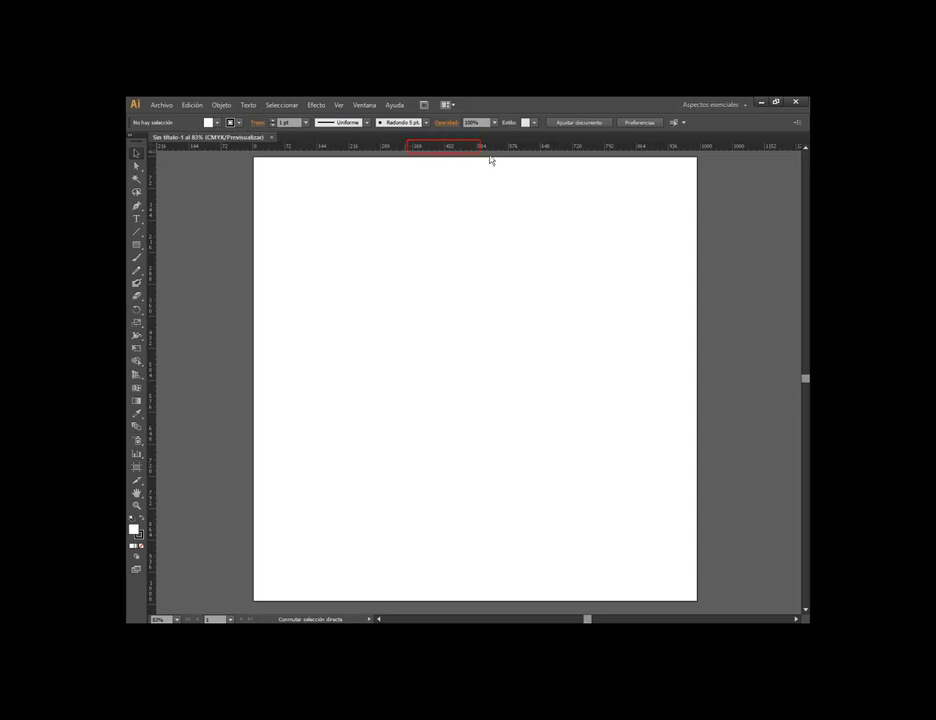
Drag a horizontal line near the artboard bottom, set its Y to 60px, and convert it to a guide
left_click_drag(490, 160, 503, 155)
mouse_move(391, 148)
left_mouse_down()
mouse_move(418, 146)
mouse_move(454, 240)
left_mouse_up()
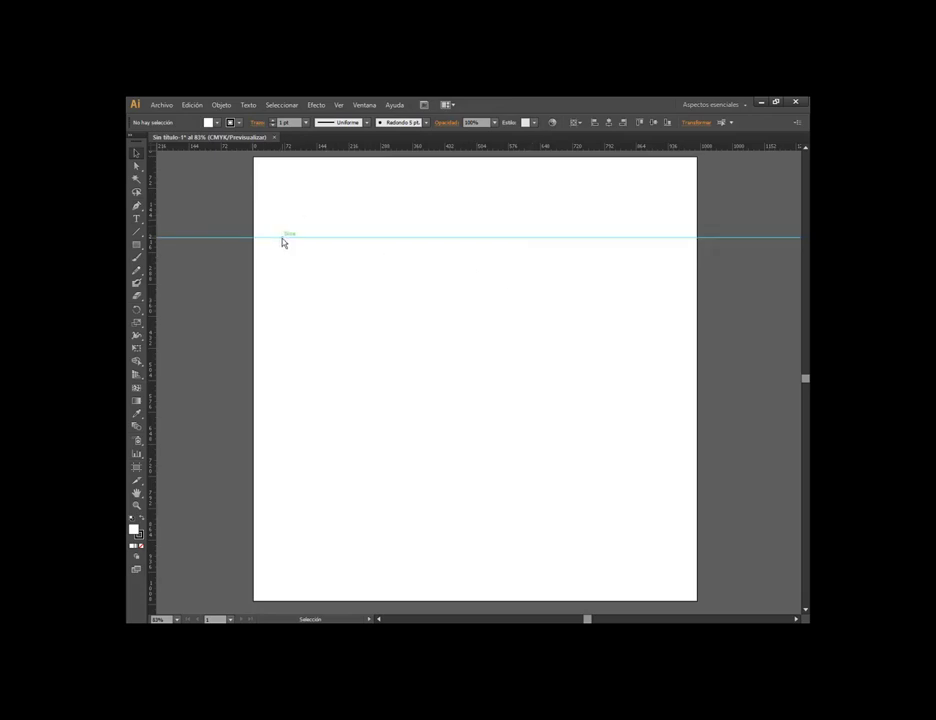
mouse_move(283, 242)
left_mouse_down()
mouse_move(304, 556)
mouse_move(298, 526)
left_mouse_up()
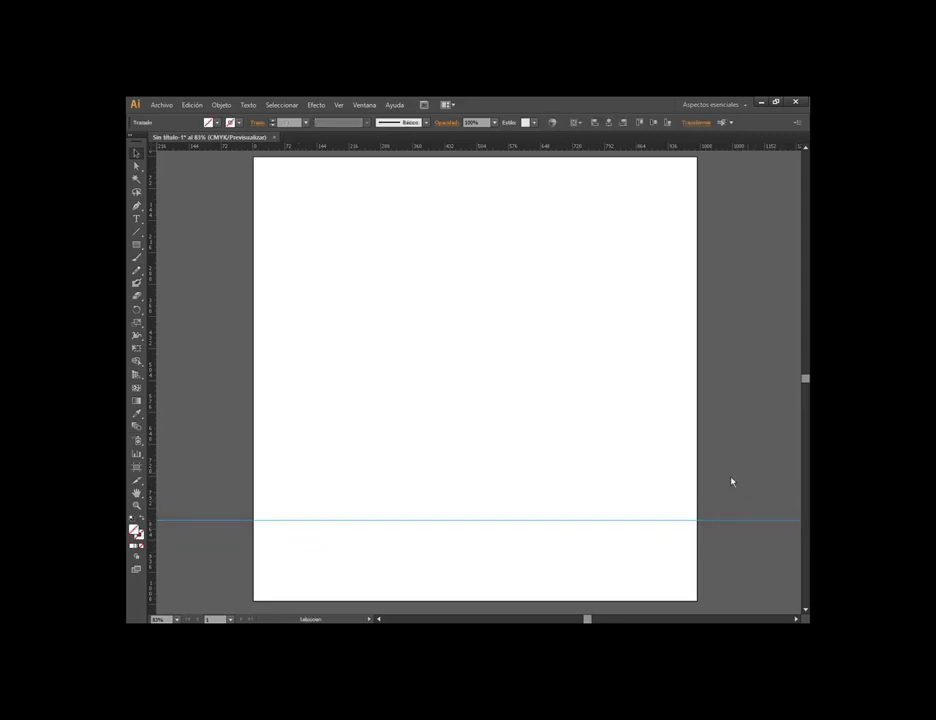
left_click(700, 122)
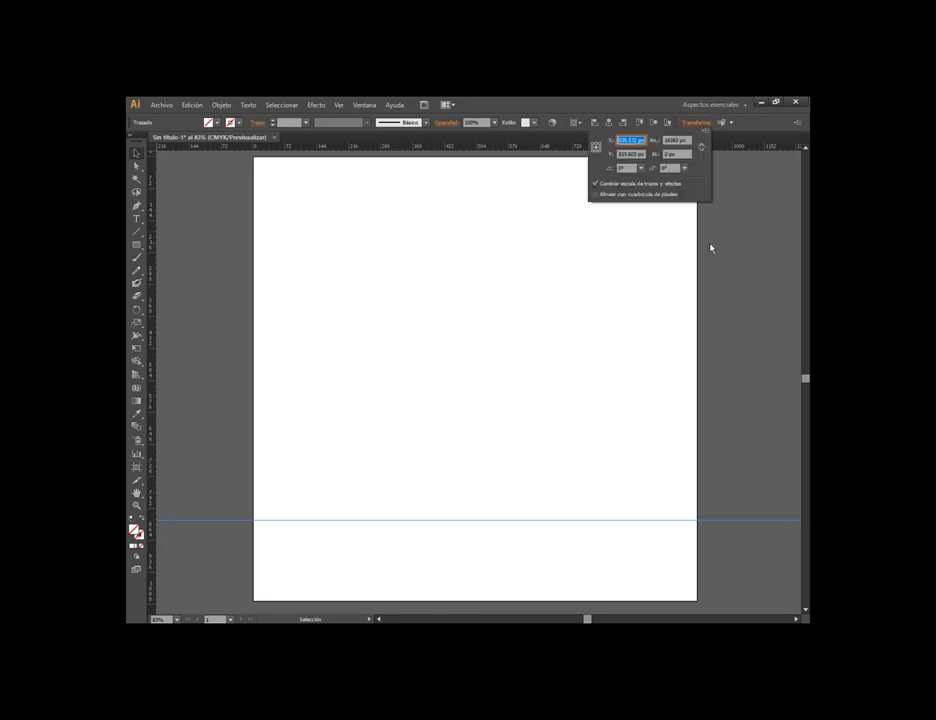
left_click(697, 122)
left_click(640, 156)
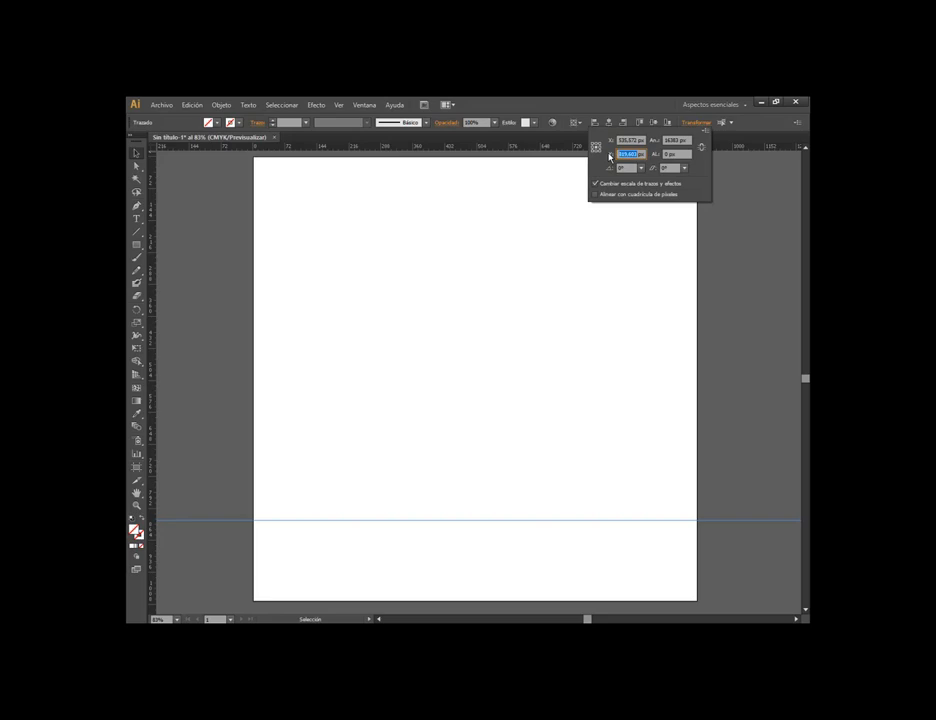
type("60px")
key("Return")
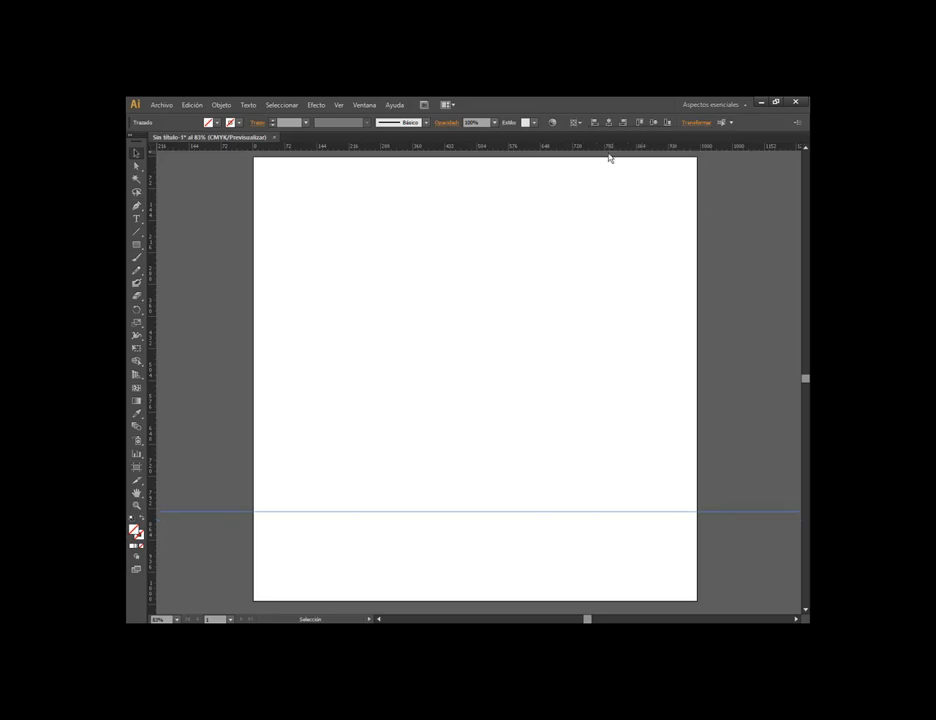
key("ctrl+5")
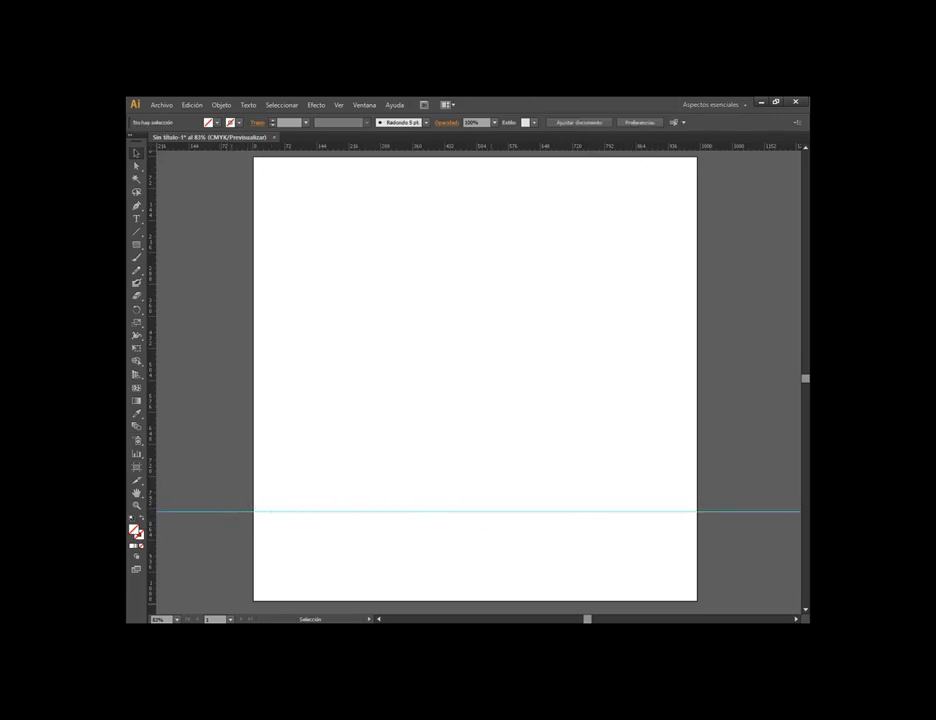
left_click(510, 598)
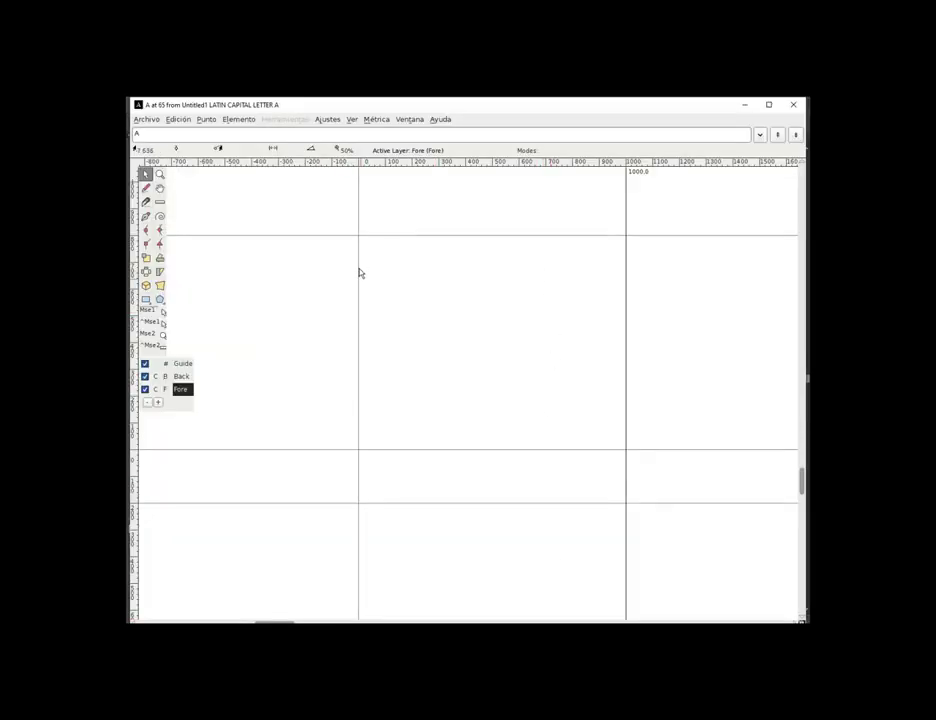
left_click_drag(358, 233, 627, 507)
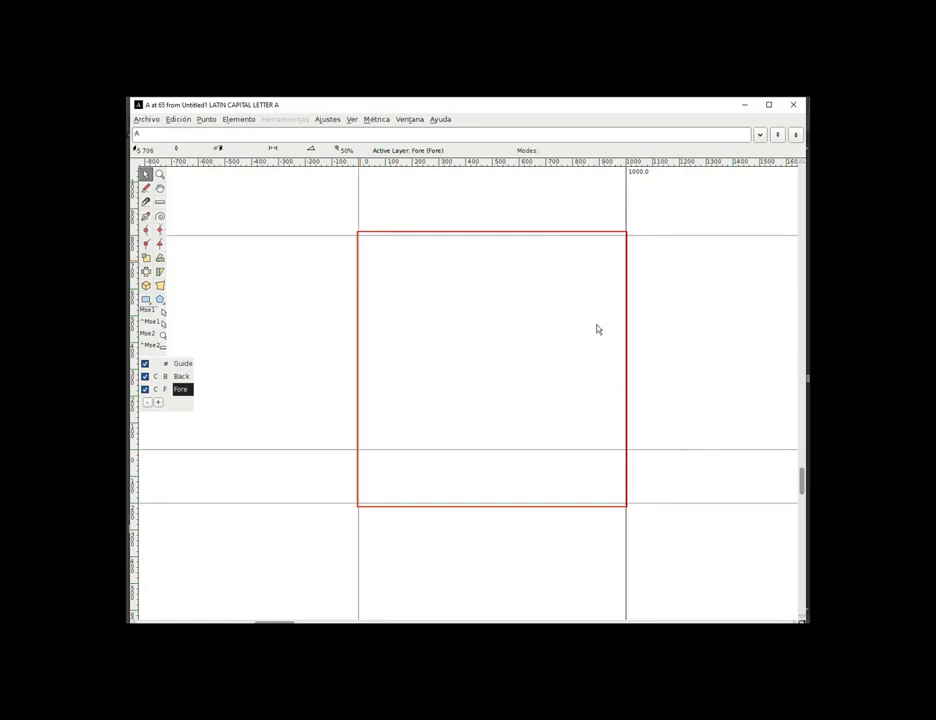
left_click(745, 105)
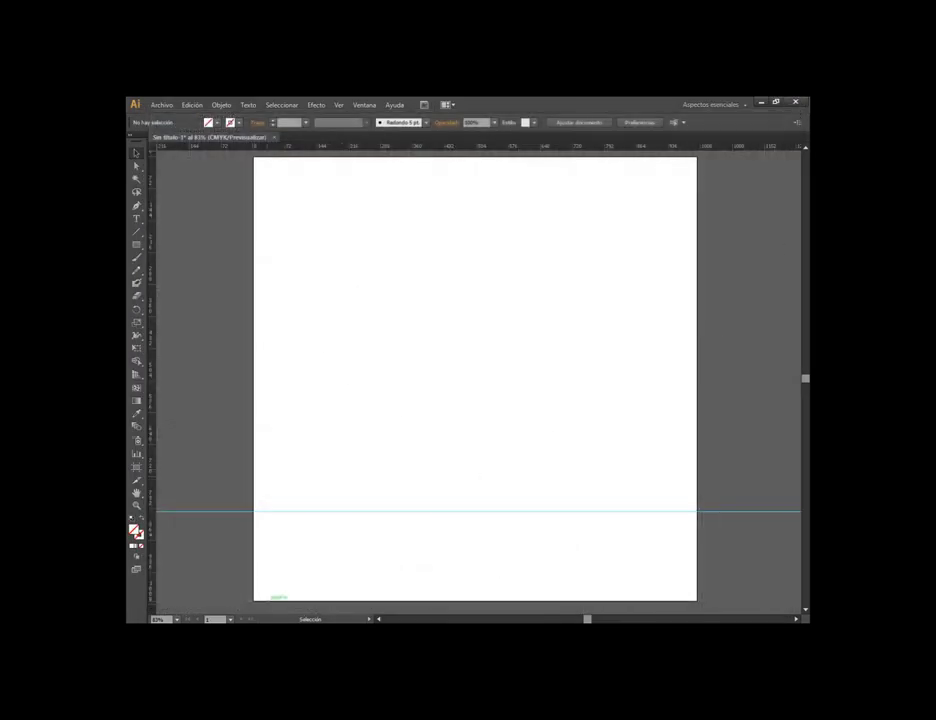
Start saving the document in the empty Illustrator folder on the desktop
left_click(161, 104)
left_click(179, 192)
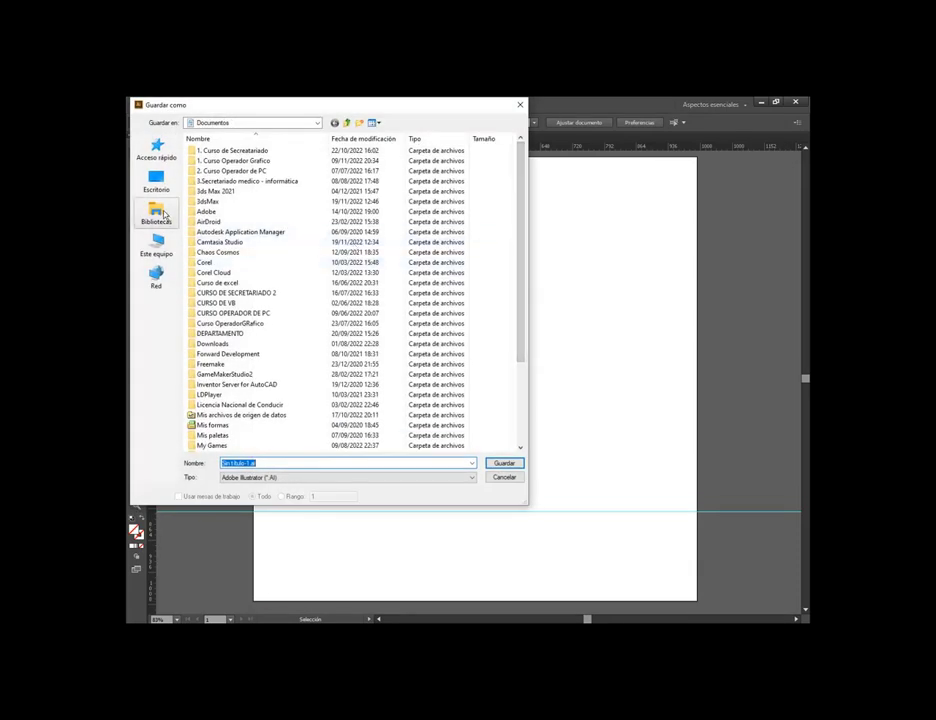
left_click(164, 214)
double_click(349, 157)
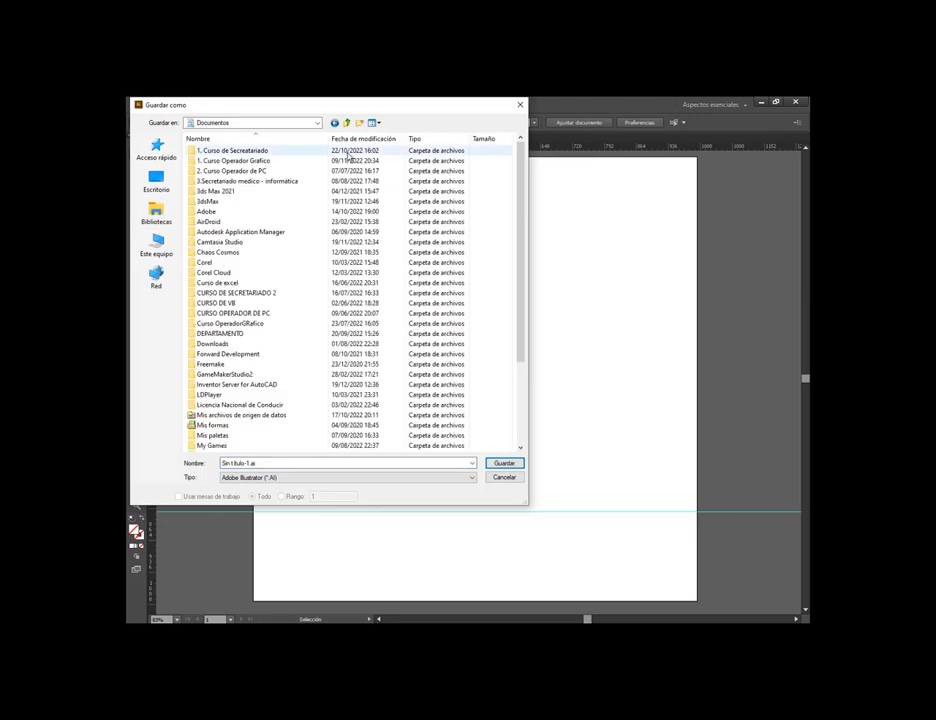
left_click(156, 182)
double_click(354, 268)
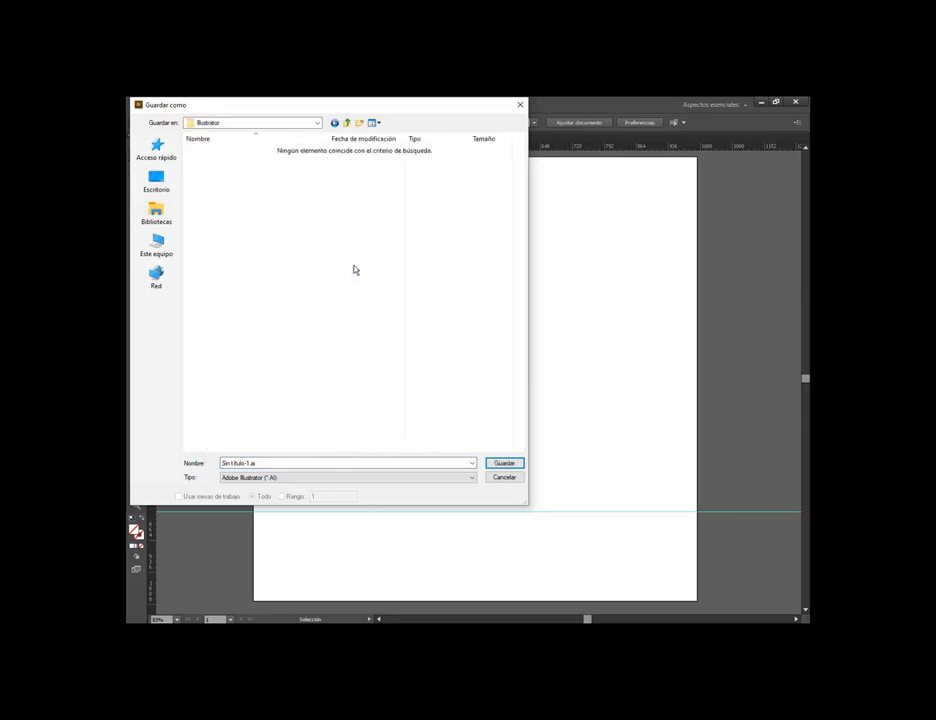
Save the file as Fuentes, dismiss Preferences, and bring the Meet call window forward
left_click(319, 465)
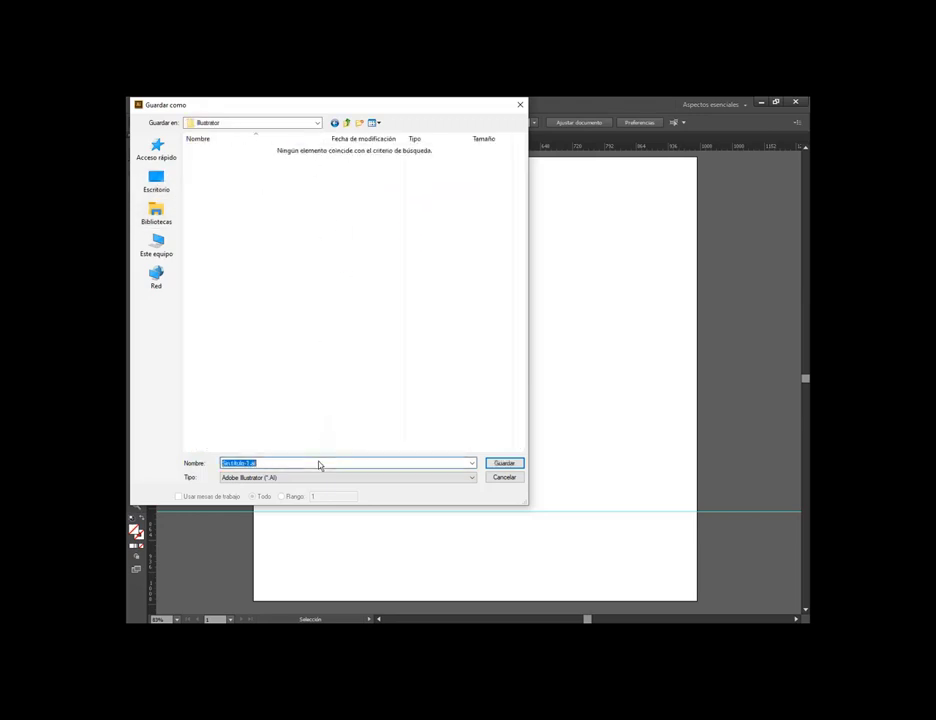
type("Fuentes")
double_click(319, 465)
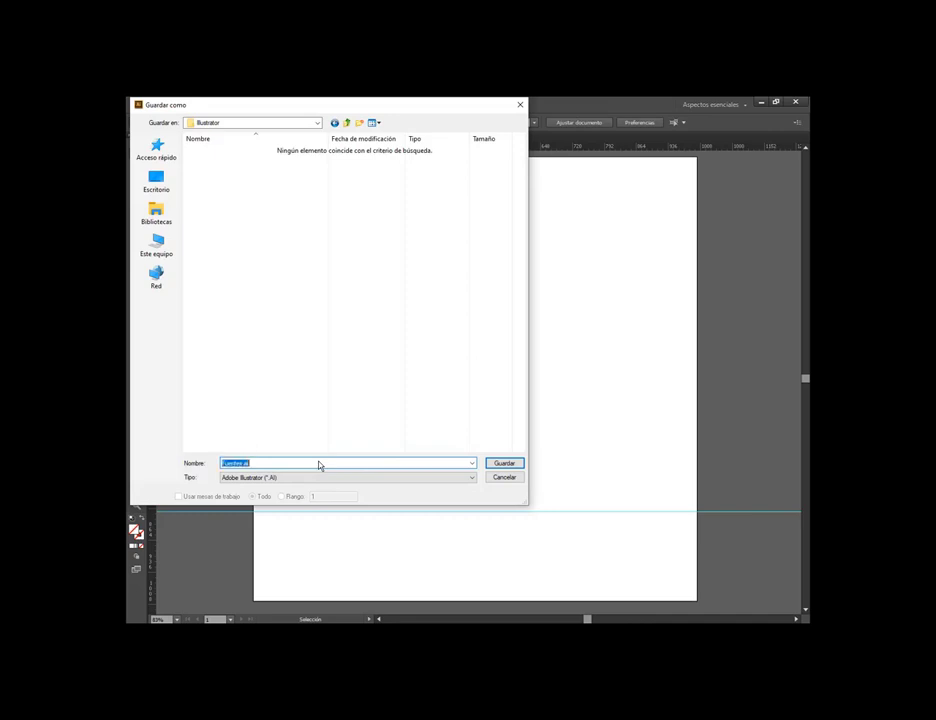
left_click(505, 464)
left_click(667, 502)
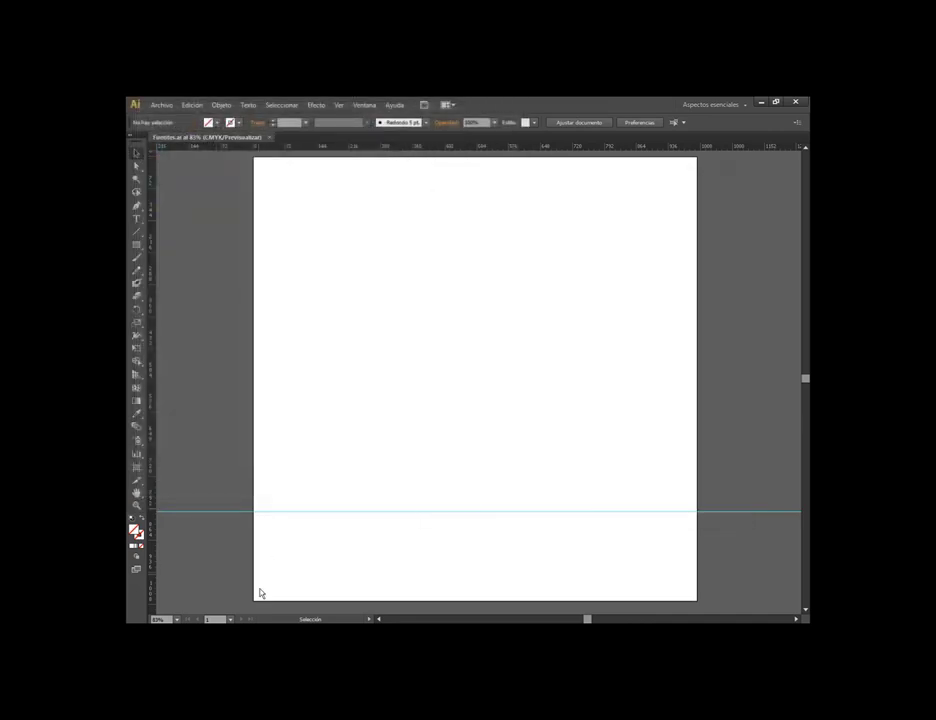
left_click(234, 603)
Type a capital A near the artboard centre and scale it up tall and large
key("ctrl+minus")
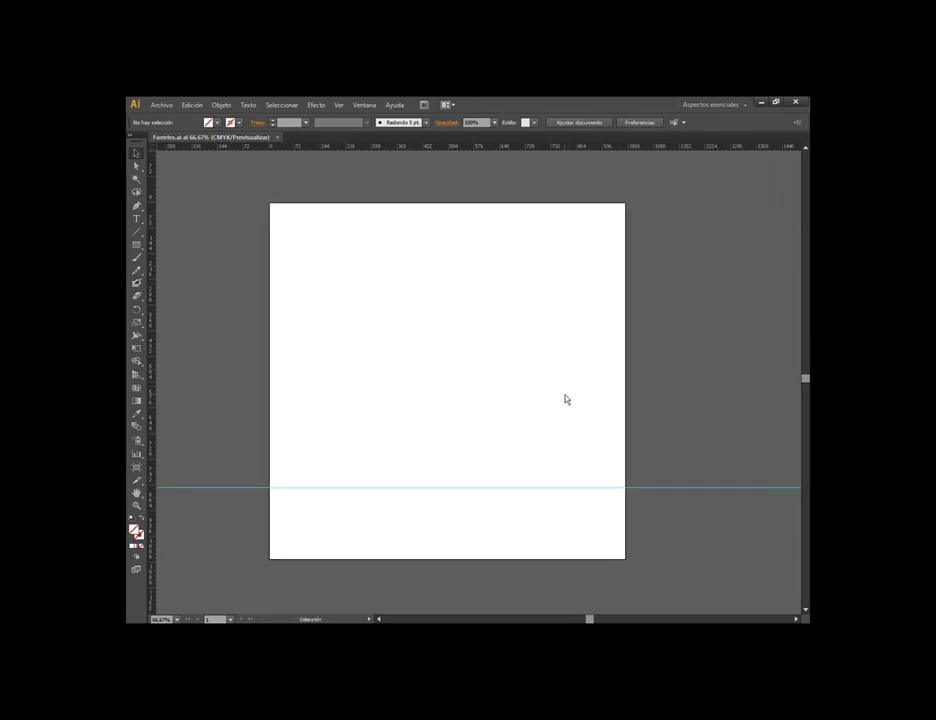
left_click(137, 219)
left_click(390, 438)
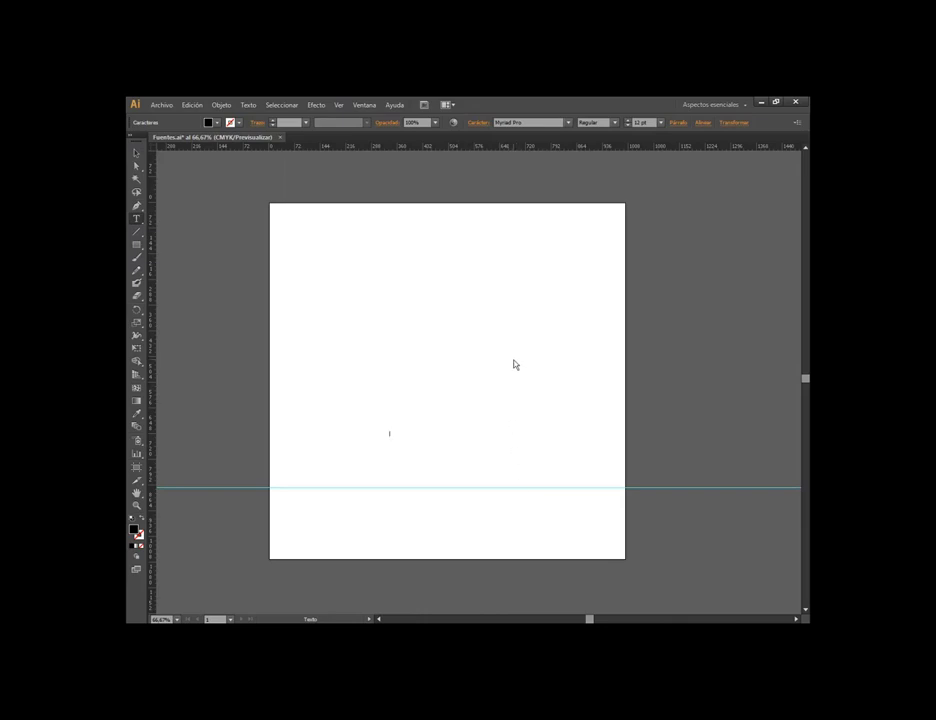
left_click(134, 155)
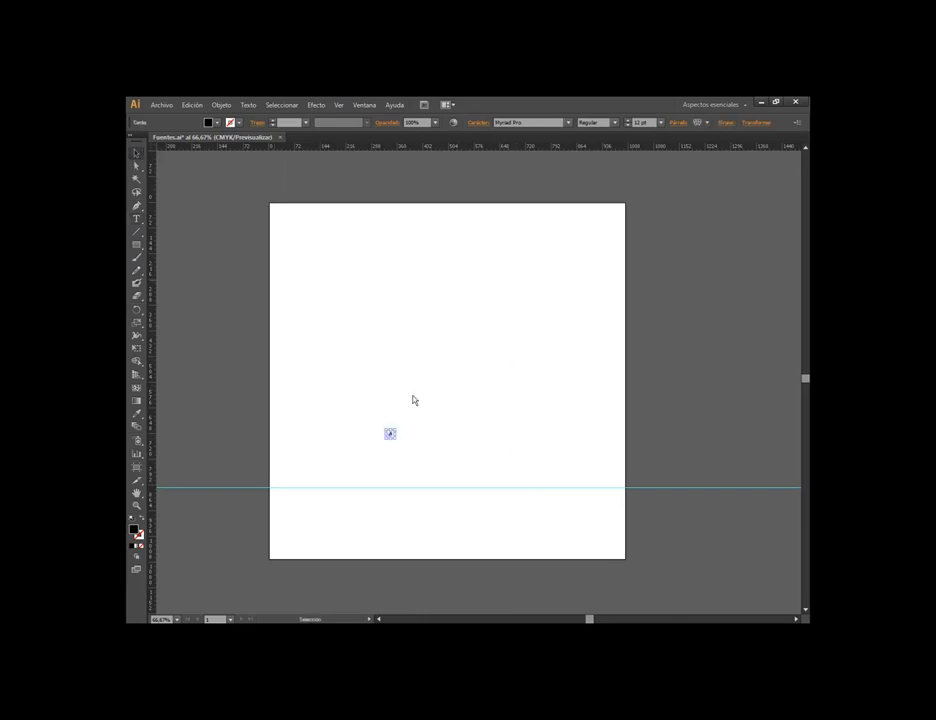
mouse_move(395, 434)
left_mouse_down()
mouse_move(605, 222)
mouse_move(587, 270)
mouse_move(537, 328)
mouse_move(635, 263)
mouse_move(505, 298)
mouse_move(460, 426)
mouse_move(395, 480)
mouse_move(466, 418)
left_mouse_up()
type("252")
left_click(440, 450)
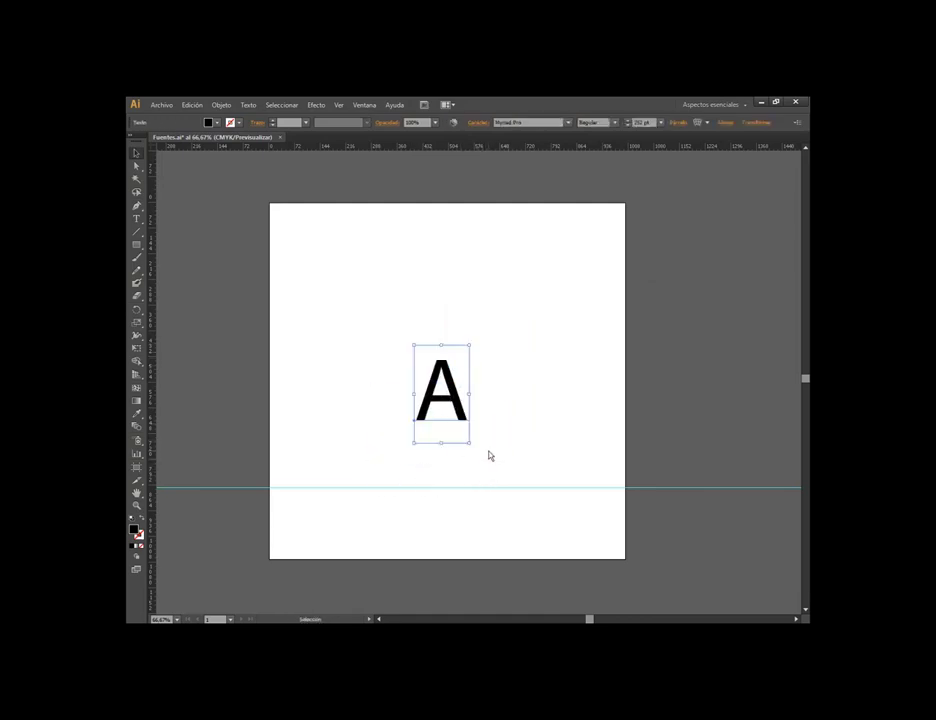
mouse_move(474, 350)
left_mouse_down()
mouse_move(508, 345)
mouse_move(447, 390)
left_mouse_up()
Nudge the A about 5 px higher, then move it toward the artboard's left side
scroll(368, 577, "up", 2)
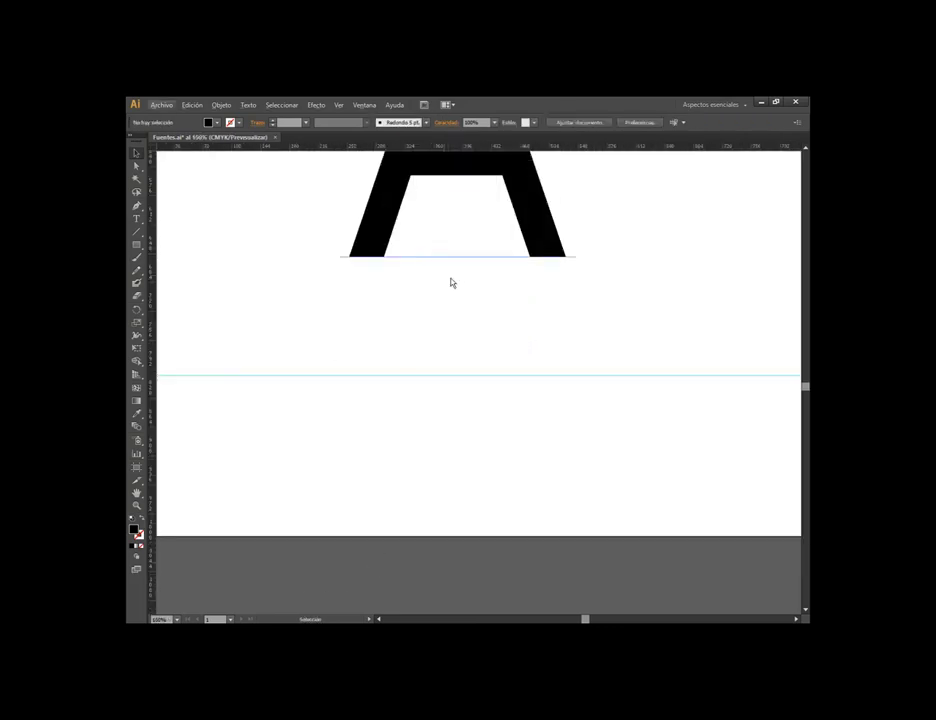
left_click(590, 255)
mouse_move(552, 246)
left_mouse_down()
mouse_move(645, 276)
mouse_move(545, 243)
mouse_move(511, 309)
left_mouse_up()
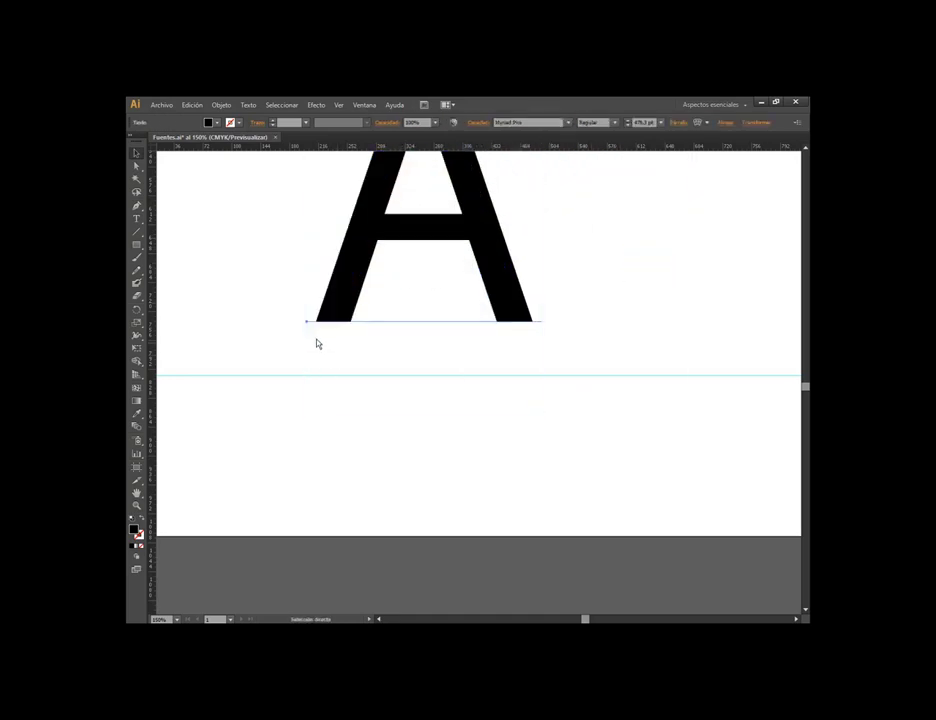
left_click_drag(300, 318, 569, 325)
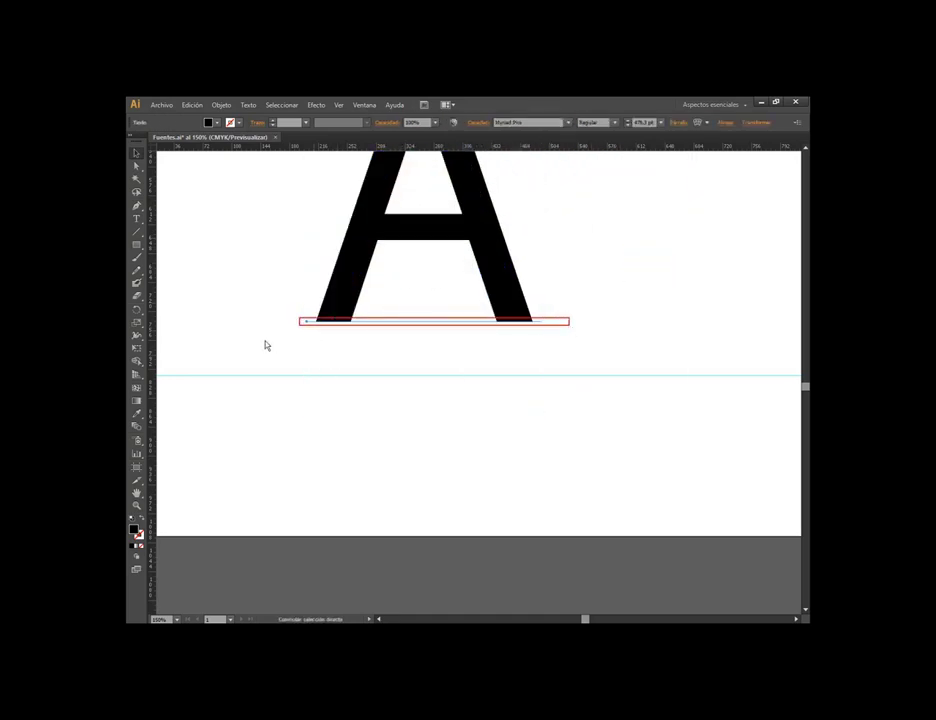
left_click_drag(264, 345, 308, 330)
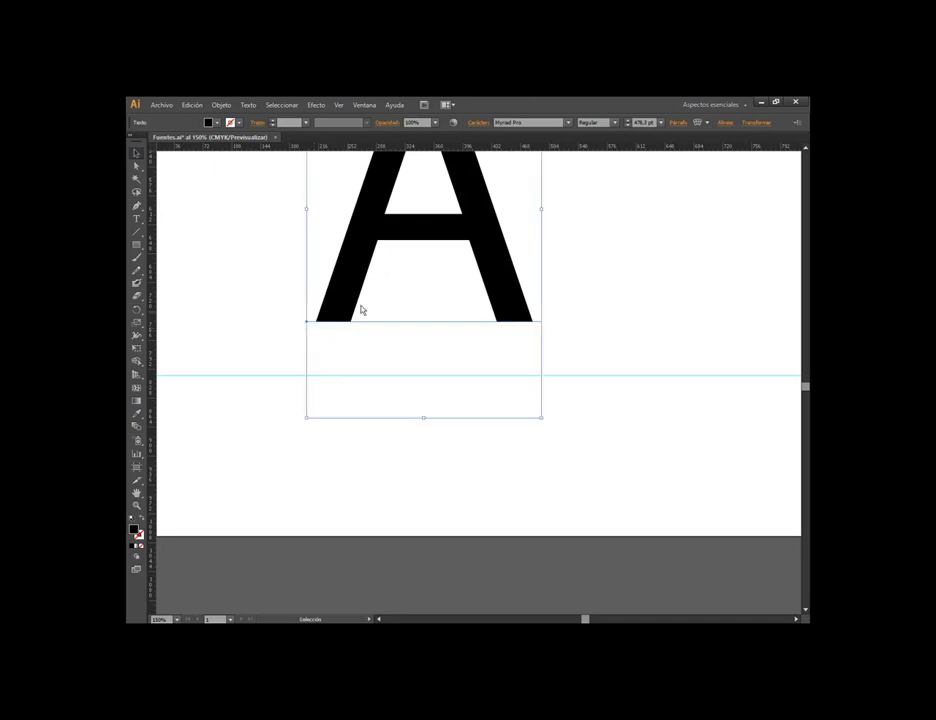
left_click(641, 305)
mouse_move(351, 275)
left_mouse_down()
mouse_move(414, 277)
mouse_move(251, 284)
mouse_move(286, 305)
left_mouse_up()
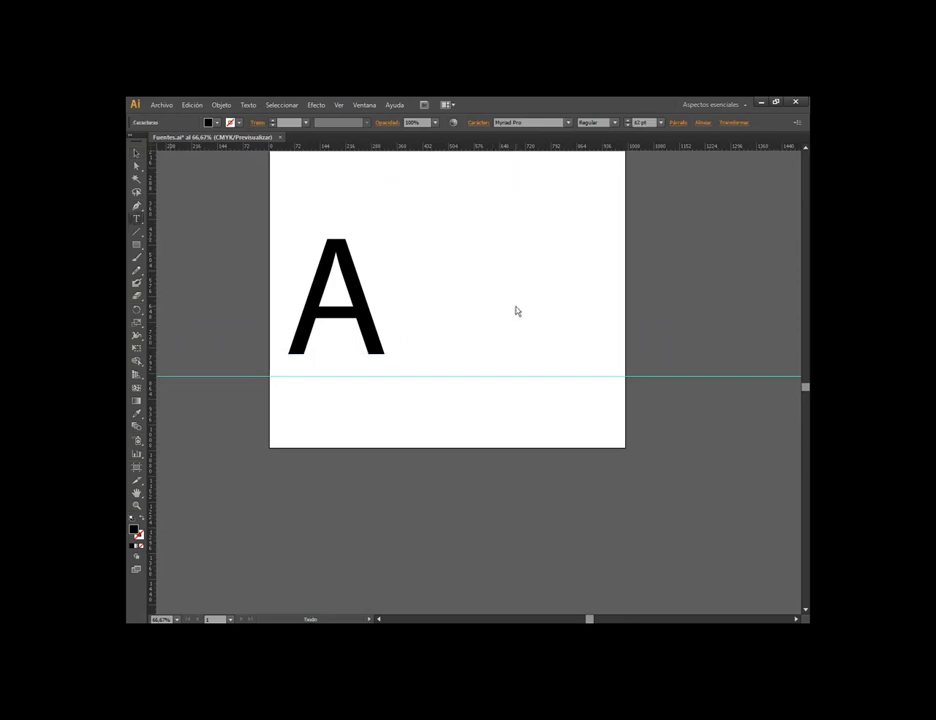
Finish the typed g and scale it up to the right of the A
key("Escape")
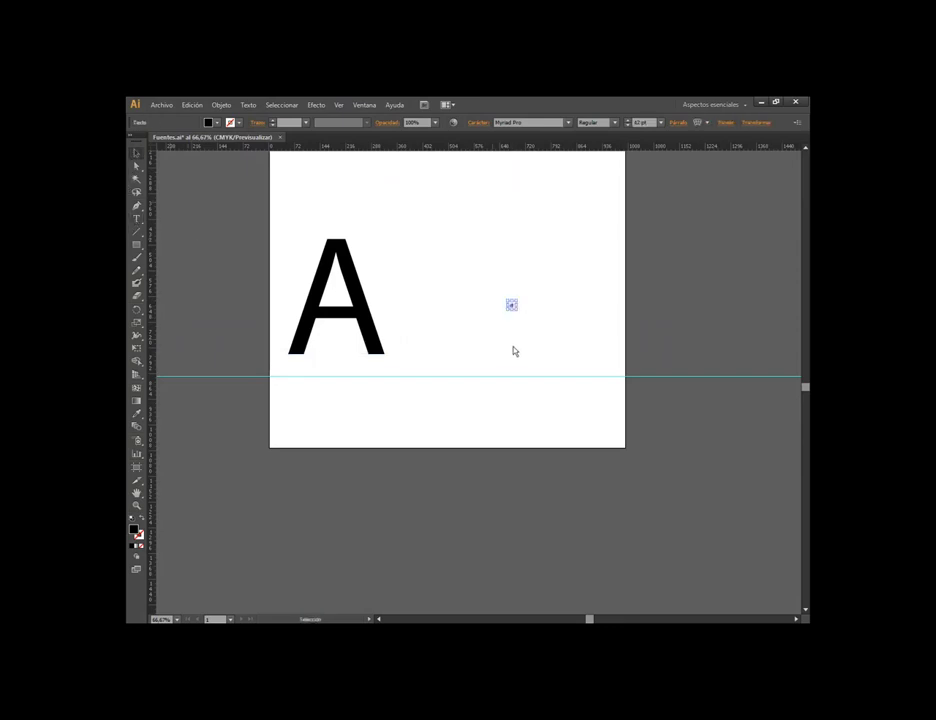
type("g")
mouse_move(519, 316)
left_mouse_down()
mouse_move(596, 347)
mouse_move(523, 290)
left_mouse_up()
left_click(645, 354)
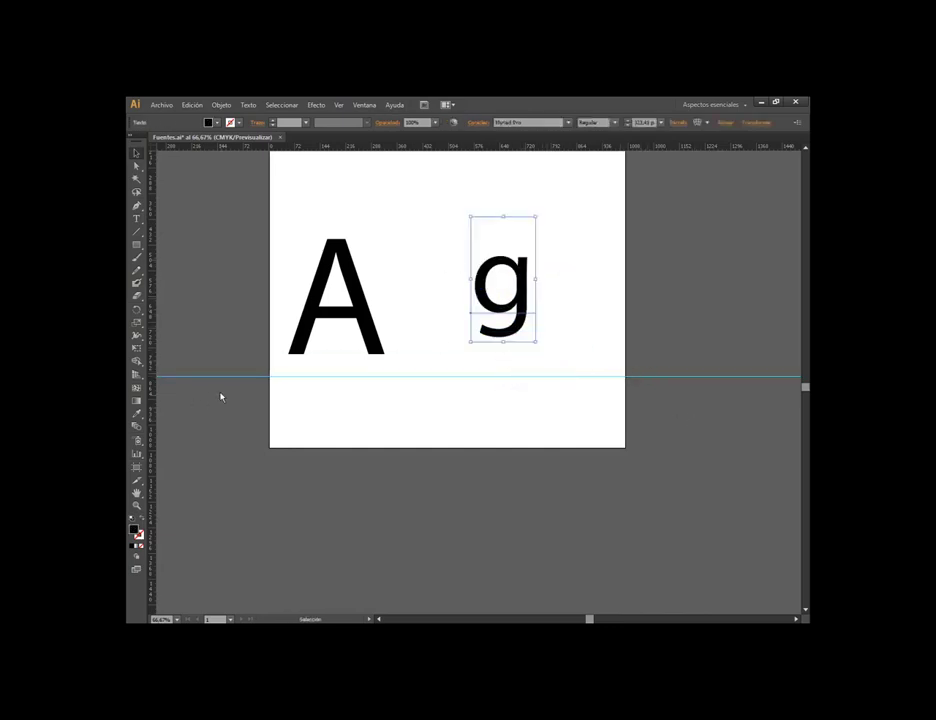
Lock the guides via View > Guides > Lock Guides
left_click(226, 377)
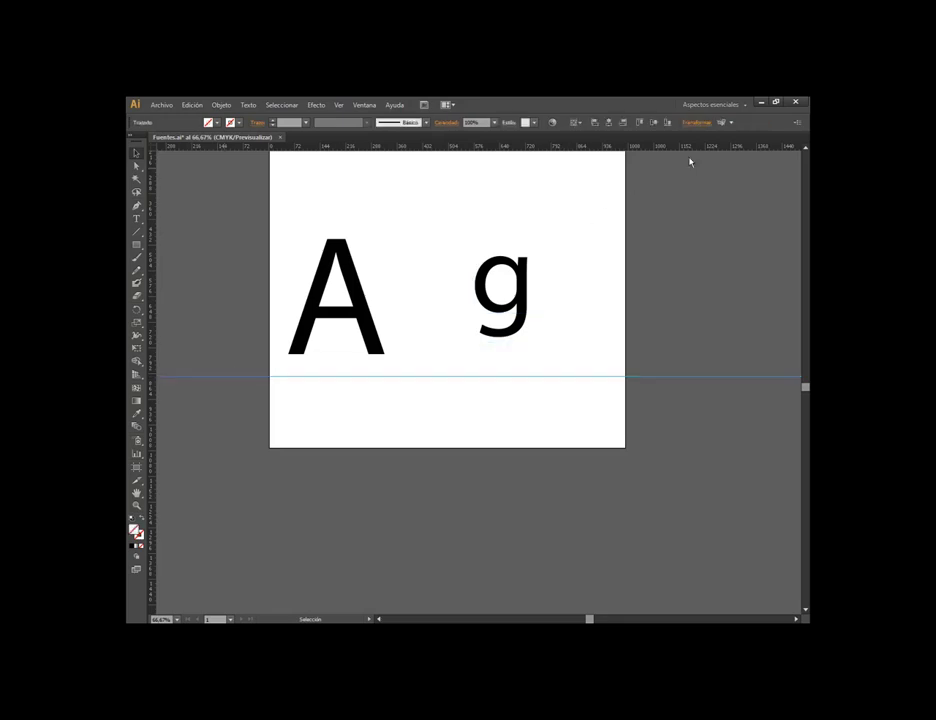
left_click(708, 127)
left_click(654, 377)
left_click(339, 106)
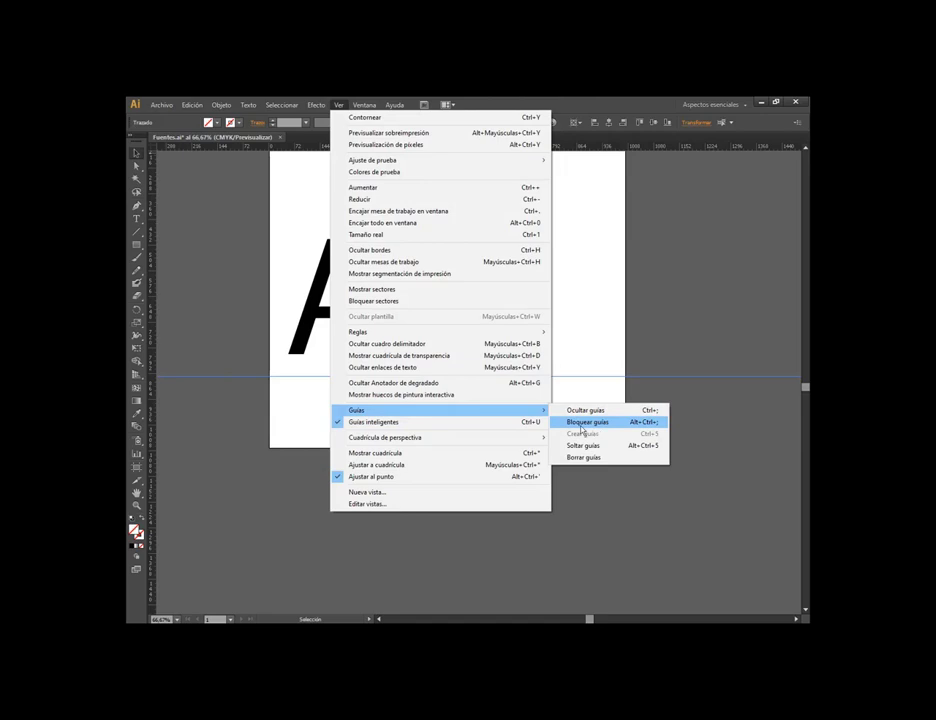
mouse_move(357, 410)
left_click(588, 424)
left_click(342, 105)
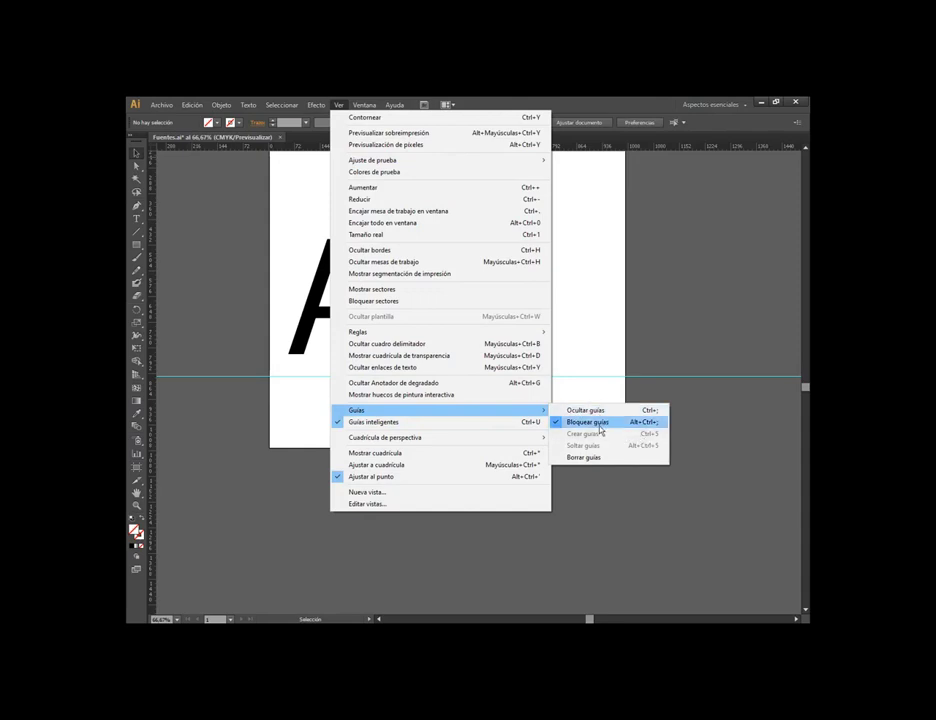
left_click(600, 421)
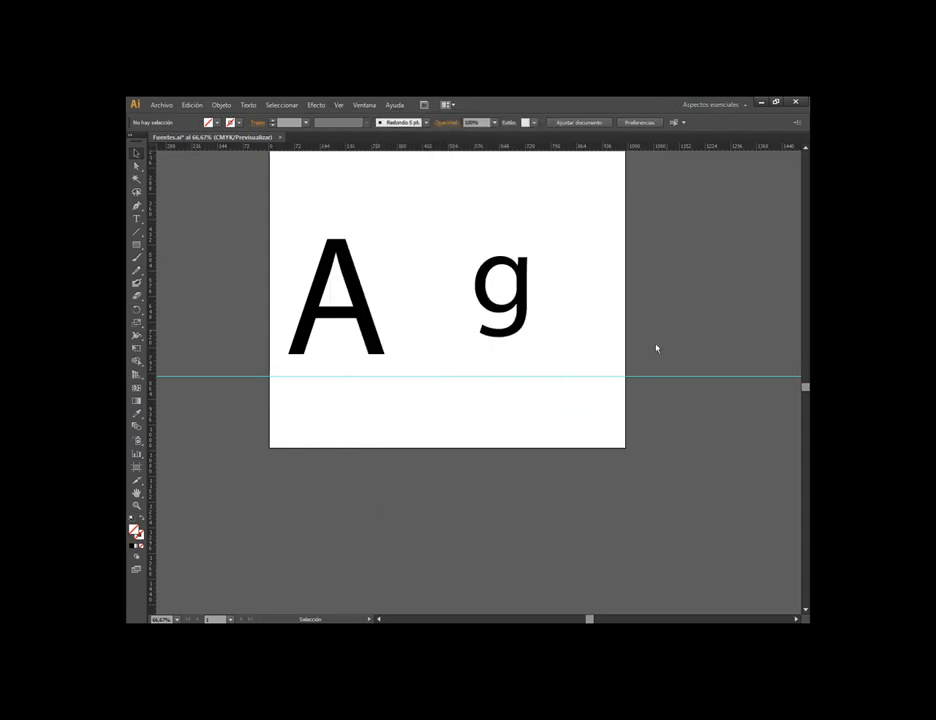
Lower the g so it rests on the horizontal guide
left_click(505, 315)
scroll(482, 323, "up", 1)
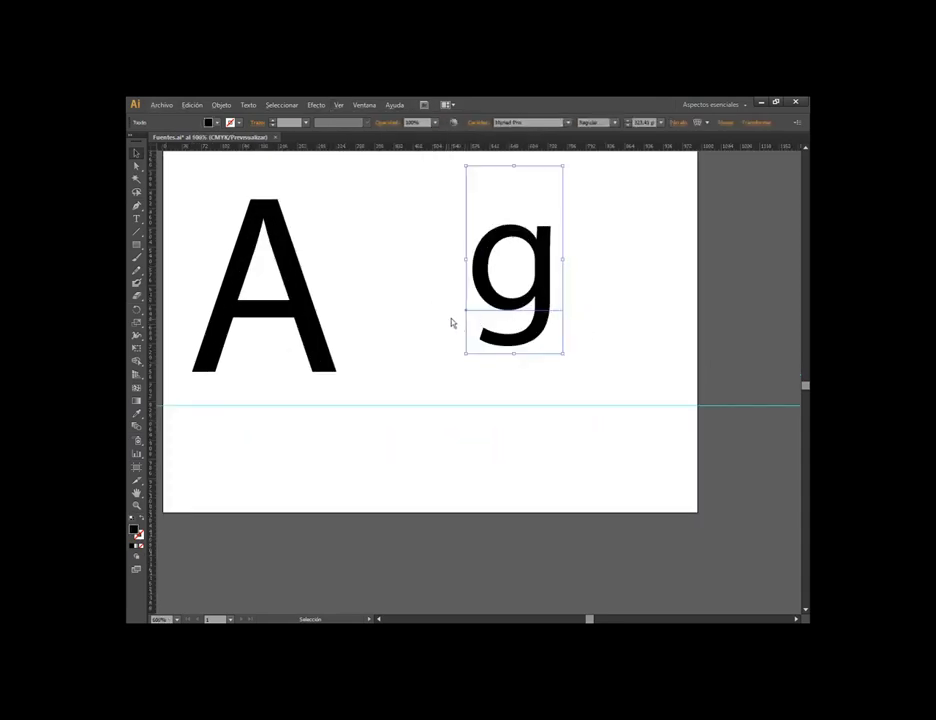
mouse_move(481, 314)
left_mouse_down()
mouse_move(461, 332)
mouse_move(564, 335)
left_mouse_up()
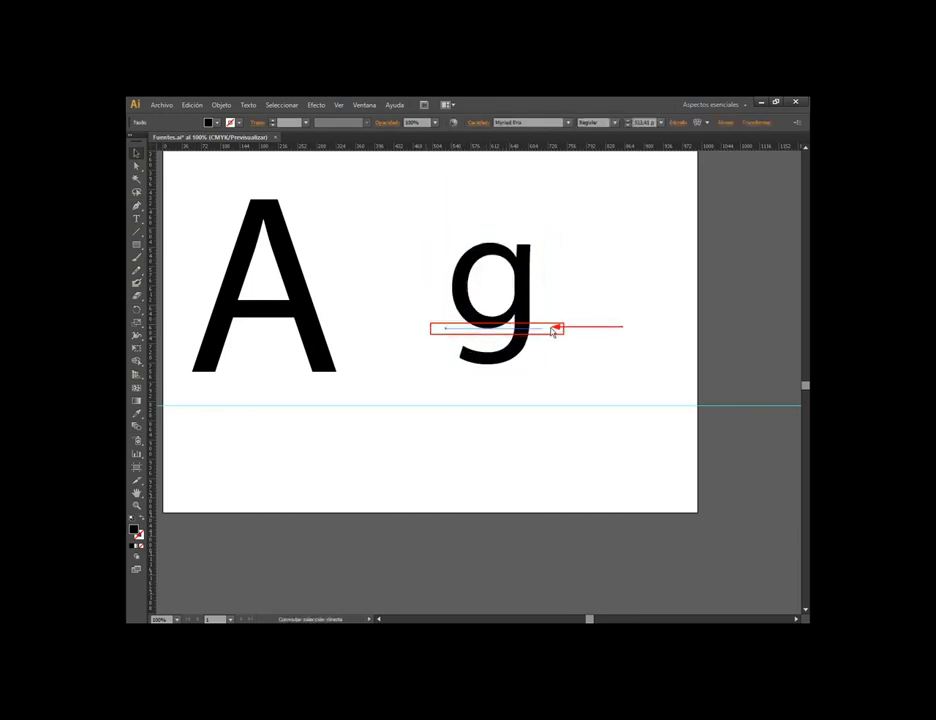
left_click(459, 351)
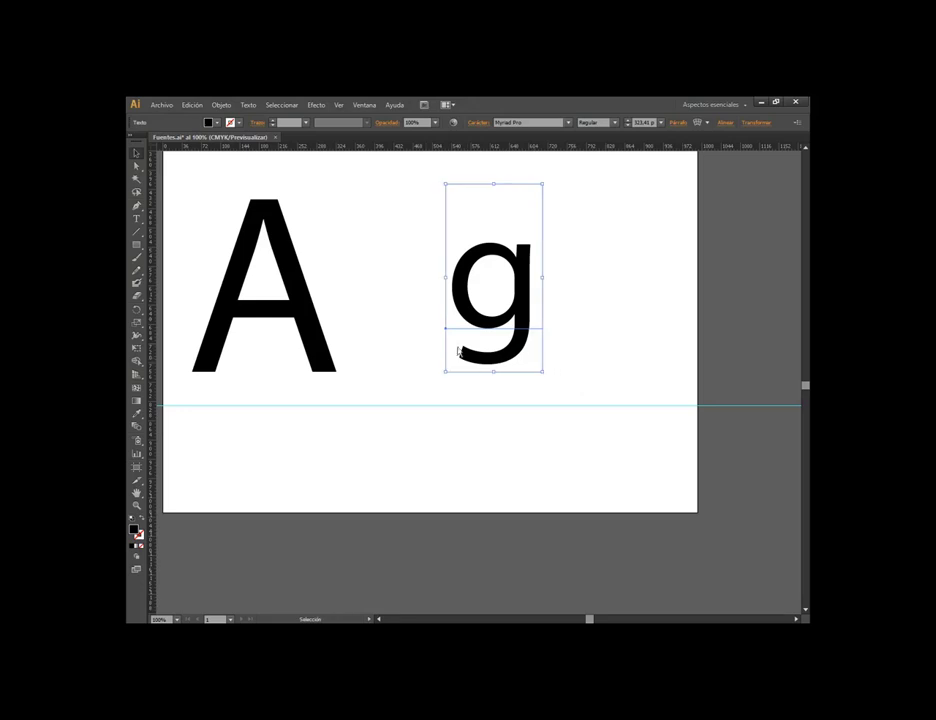
mouse_move(460, 345)
left_mouse_down()
mouse_move(441, 352)
mouse_move(540, 357)
left_mouse_up()
left_click_drag(600, 365, 586, 406)
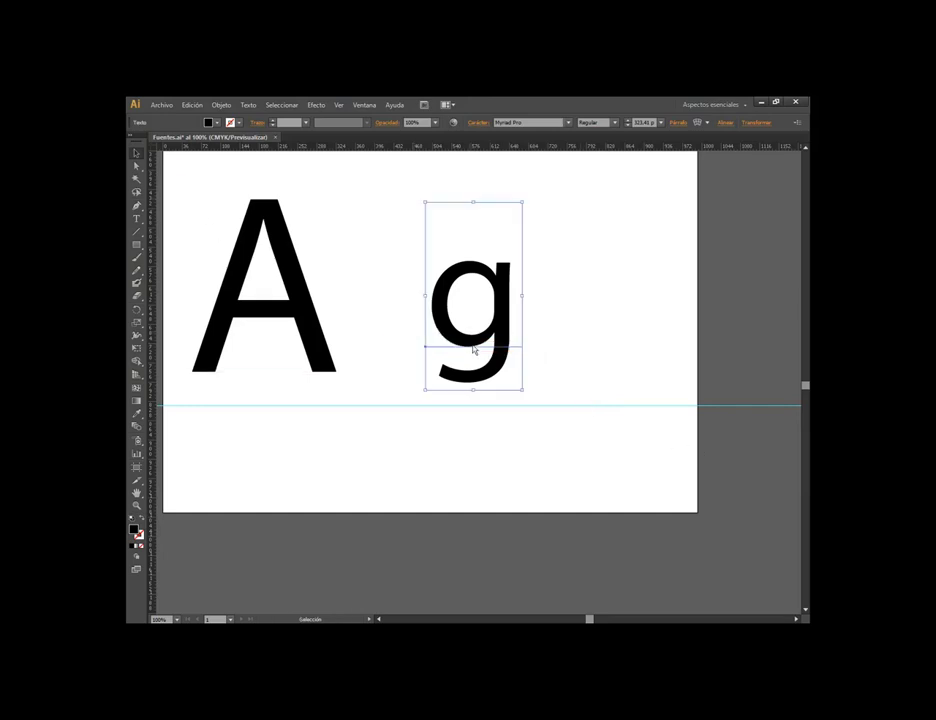
left_click_drag(476, 350, 481, 410)
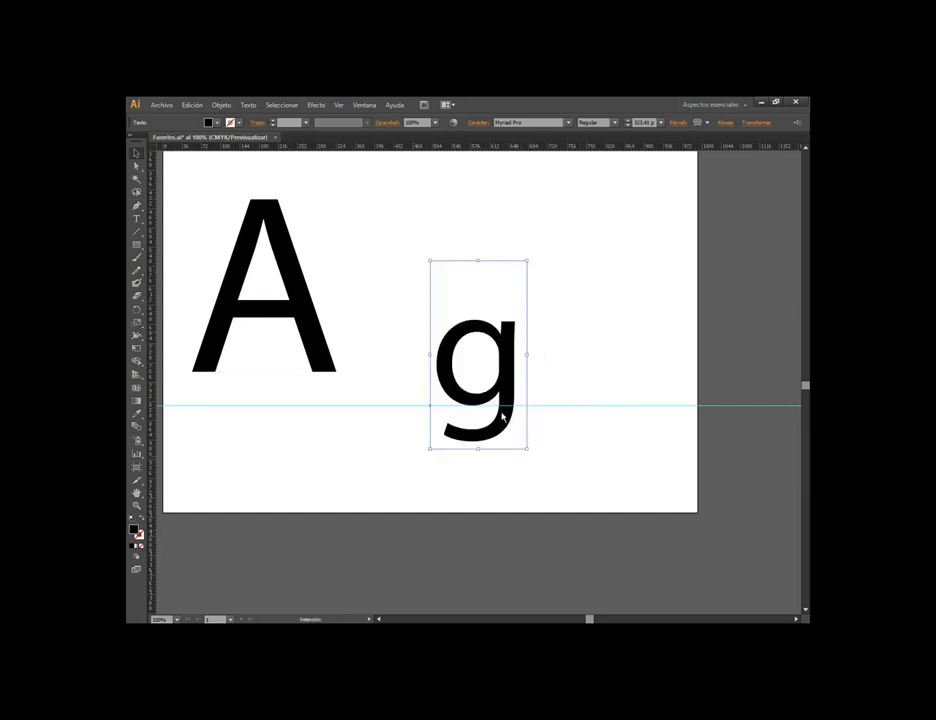
left_click(635, 472)
Move the A down so its baseline sits on the guide
left_click(495, 397)
scroll(490, 400, "down", 1)
left_click_drag(372, 369, 388, 390)
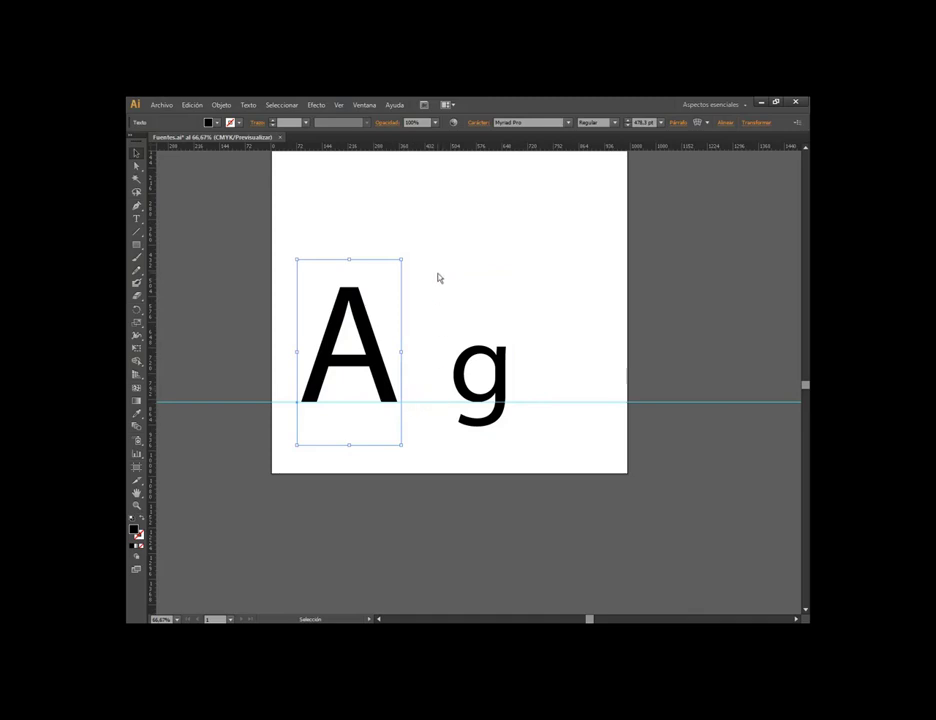
scroll(460, 279, "down", 1)
Try enlarging the A, then restore it to roughly its original size
scroll(474, 236, "up", 2)
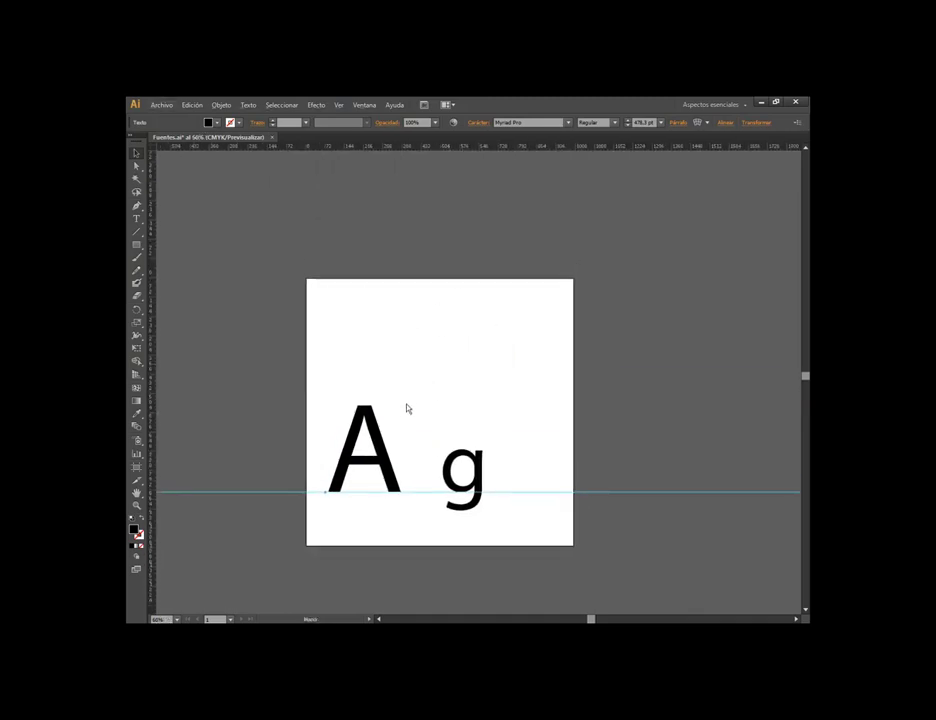
mouse_move(403, 386)
left_mouse_down()
mouse_move(449, 357)
mouse_move(550, 260)
mouse_move(494, 351)
mouse_move(557, 328)
left_mouse_up()
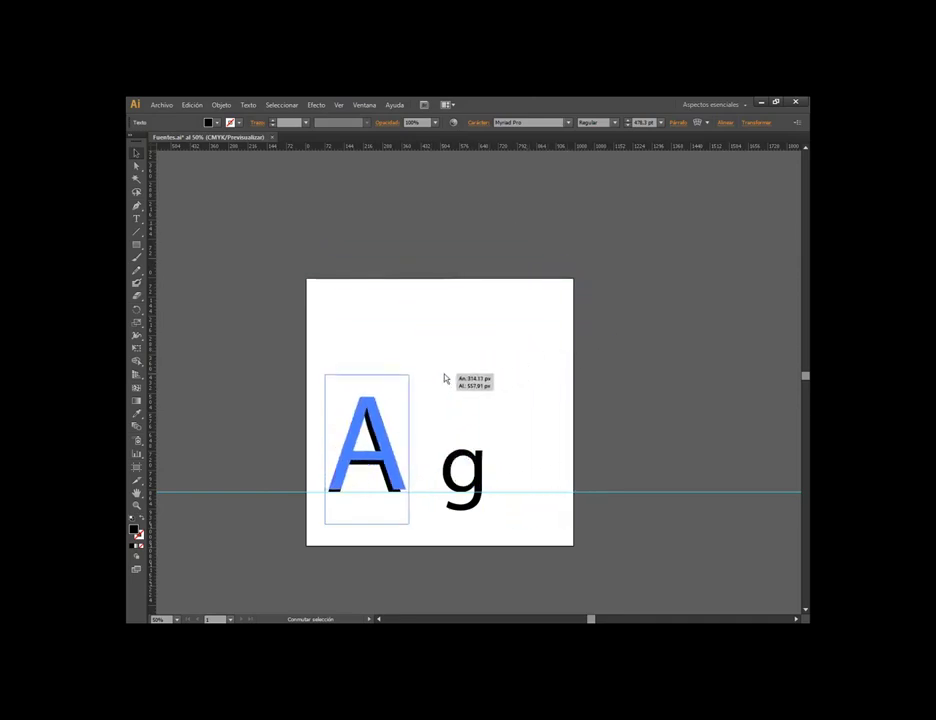
mouse_move(557, 328)
left_mouse_down()
mouse_move(437, 384)
mouse_move(648, 255)
mouse_move(480, 414)
left_mouse_up()
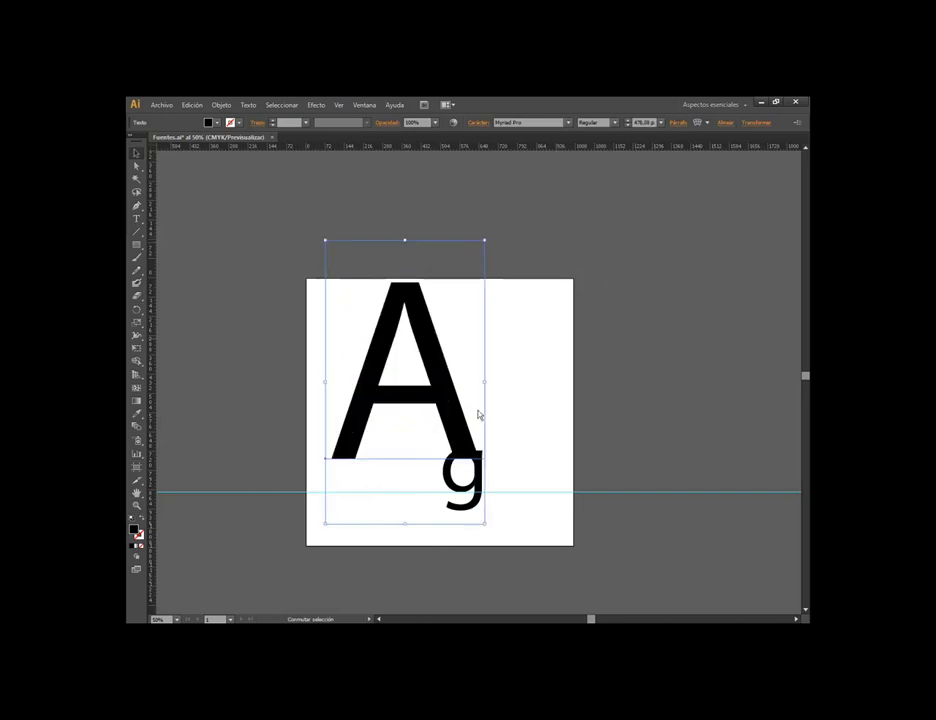
left_click(331, 487)
double_click(328, 478)
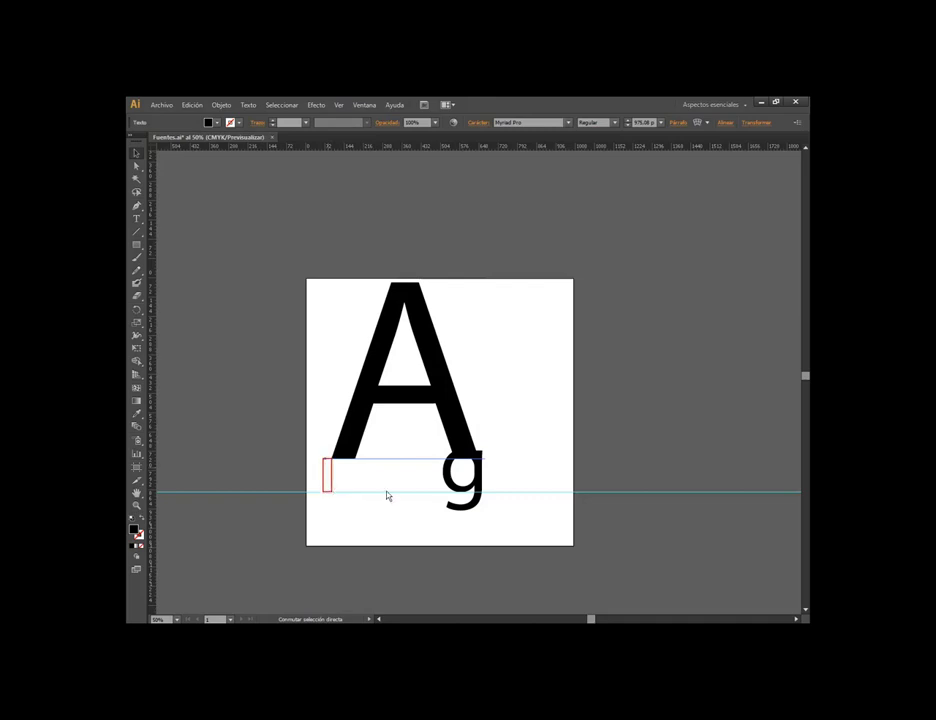
key("Escape")
Enlarge the g and drag it onto the pasteboard right of the artboard
left_click(462, 478)
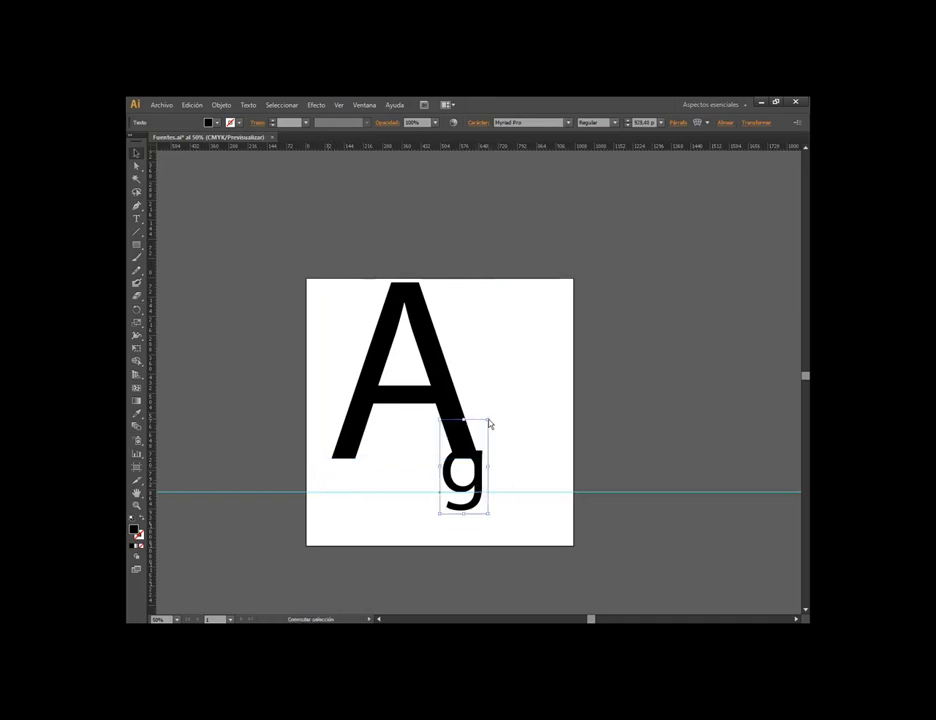
left_click_drag(489, 424, 624, 278)
left_click_drag(503, 462, 488, 495)
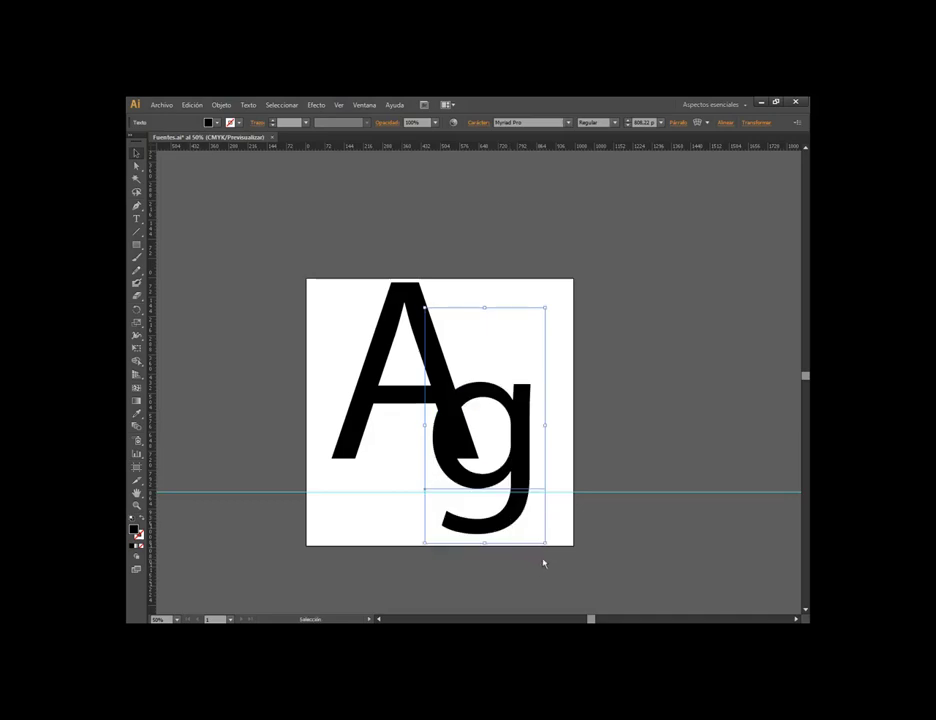
key("a")
key("v")
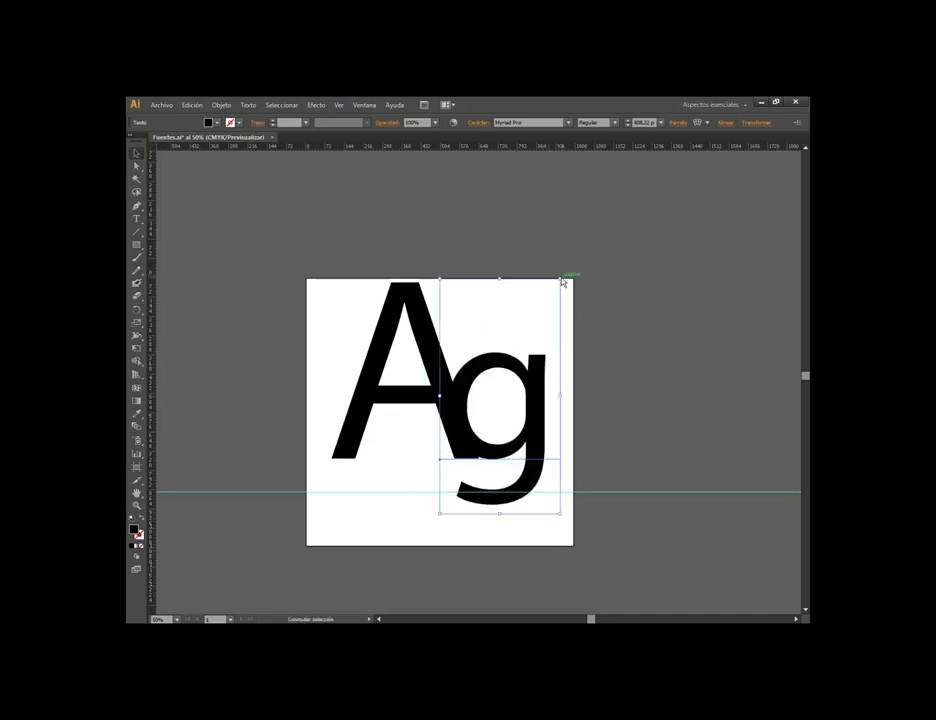
left_click_drag(566, 279, 673, 200)
left_click_drag(512, 453, 464, 487)
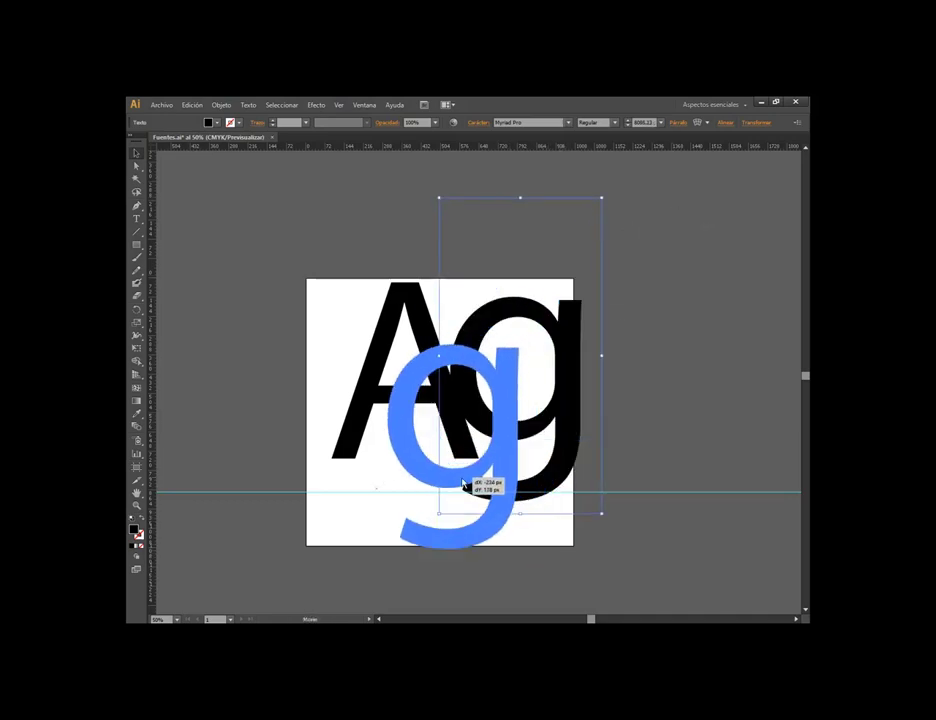
mouse_move(393, 582)
left_mouse_down()
mouse_move(545, 548)
mouse_move(515, 540)
mouse_move(531, 547)
left_mouse_up()
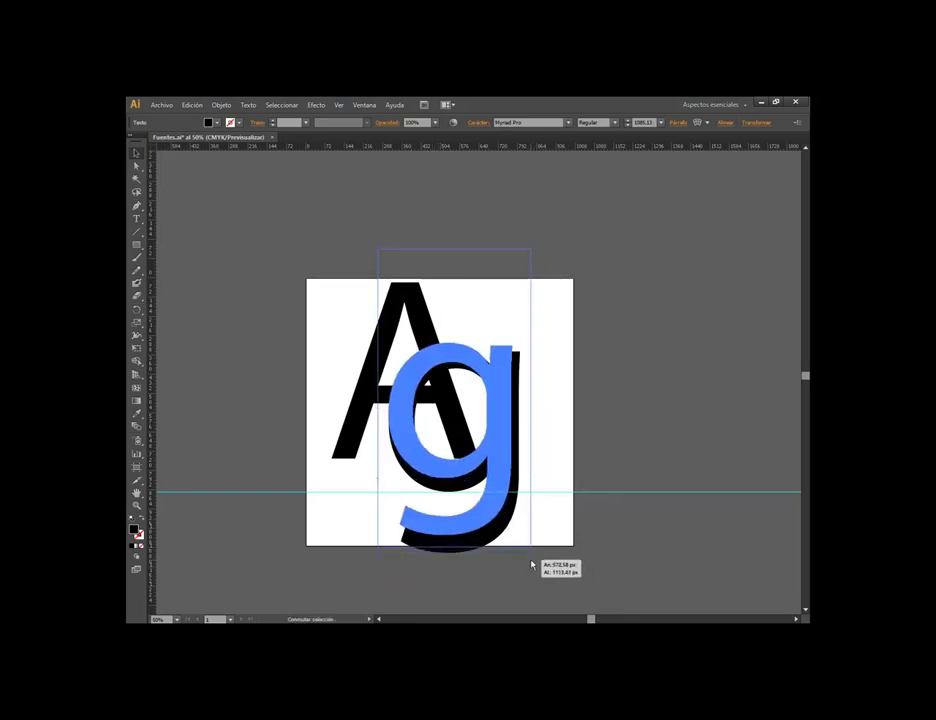
left_click_drag(388, 485, 620, 389)
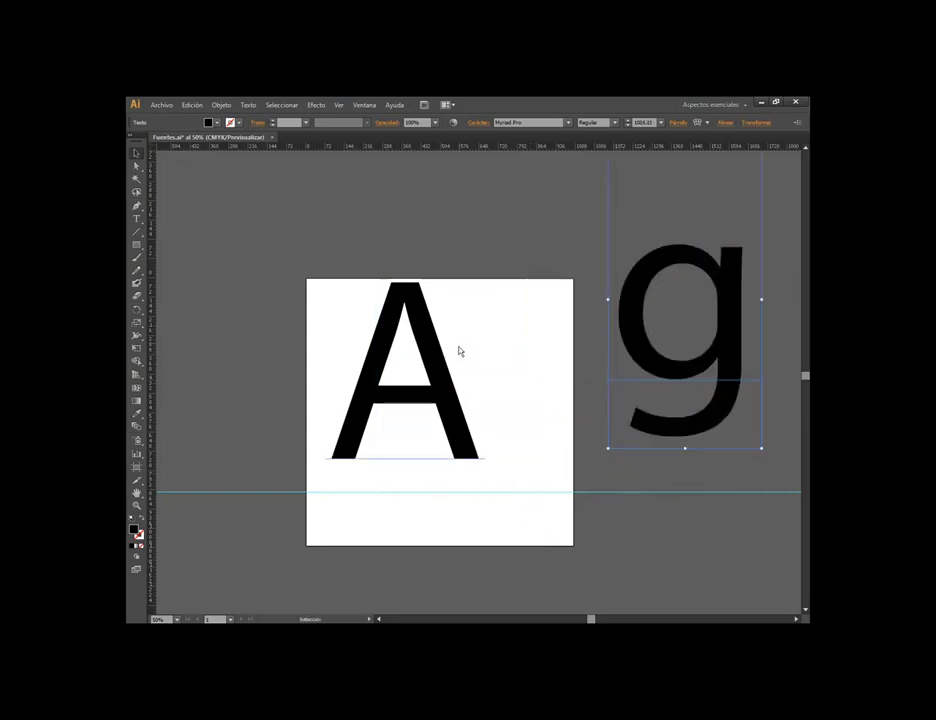
Scale the A and g down together and move the A down-left on the artboard
left_click(457, 350, "shift")
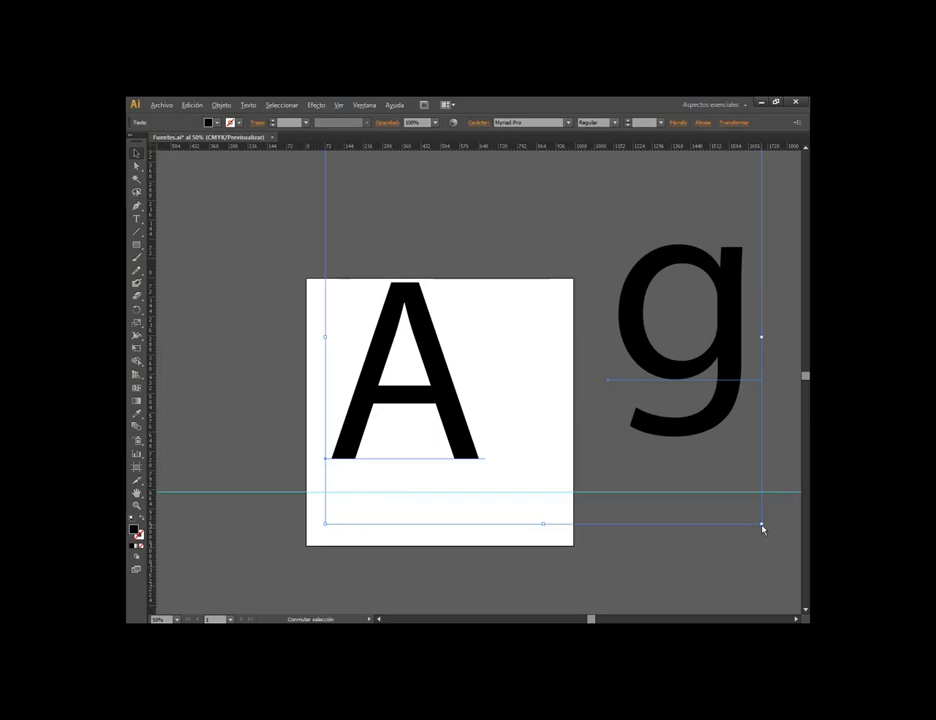
left_click_drag(762, 529, 635, 410)
left_click(696, 407)
mouse_move(522, 367)
left_mouse_down()
mouse_move(417, 436)
mouse_move(388, 482)
left_mouse_up()
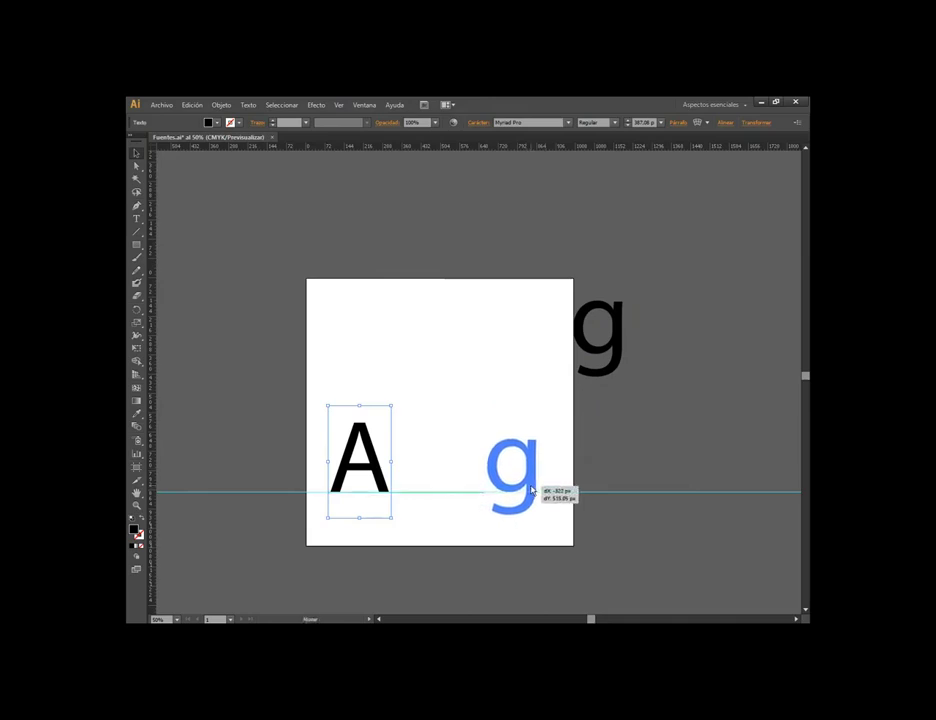
Bring the g back onto the guide beside the A, then reselect the A
left_click_drag(618, 373, 531, 513)
key("ctrl+shift+a")
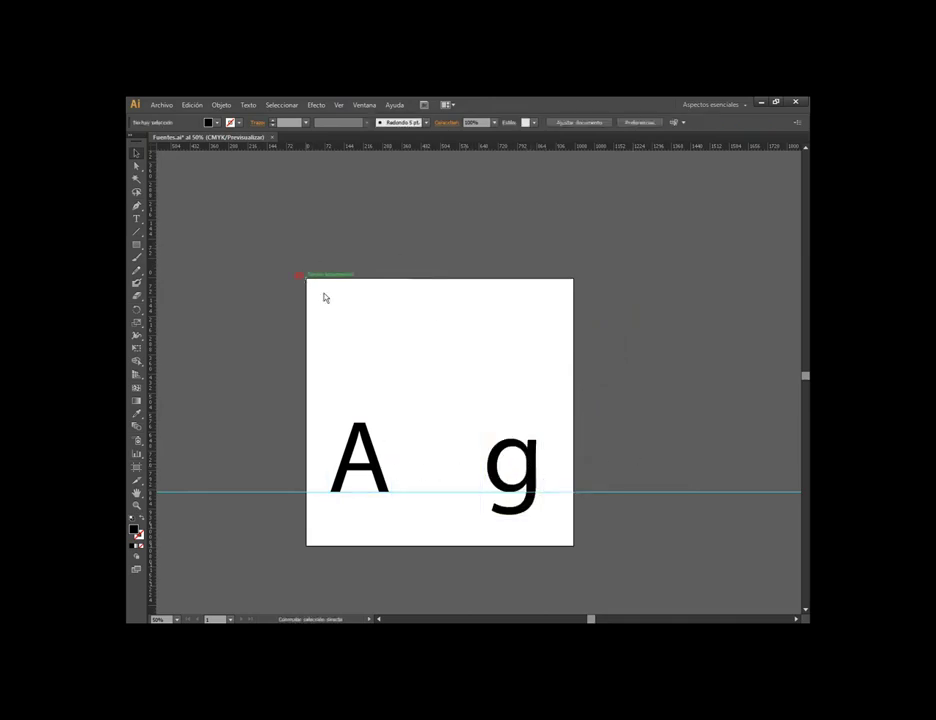
left_click_drag(298, 276, 586, 553)
key("ctrl+shift+a")
scroll(440, 494, "up", 1, "alt")
left_click_drag(552, 487, 478, 483)
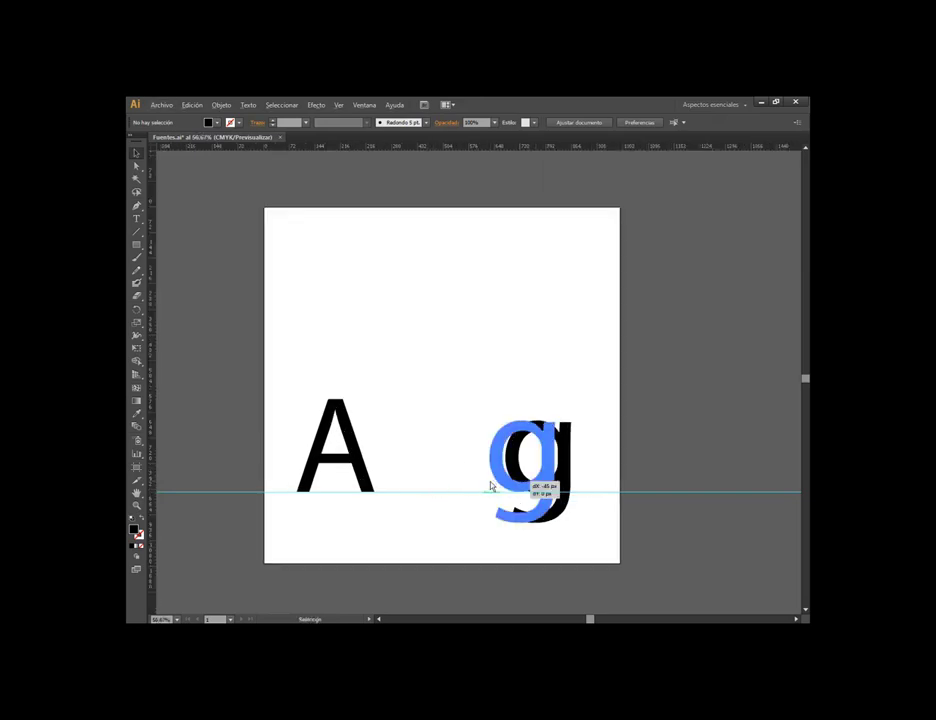
left_click(401, 537)
scroll(401, 537, "up", 1, "alt")
left_click(350, 449)
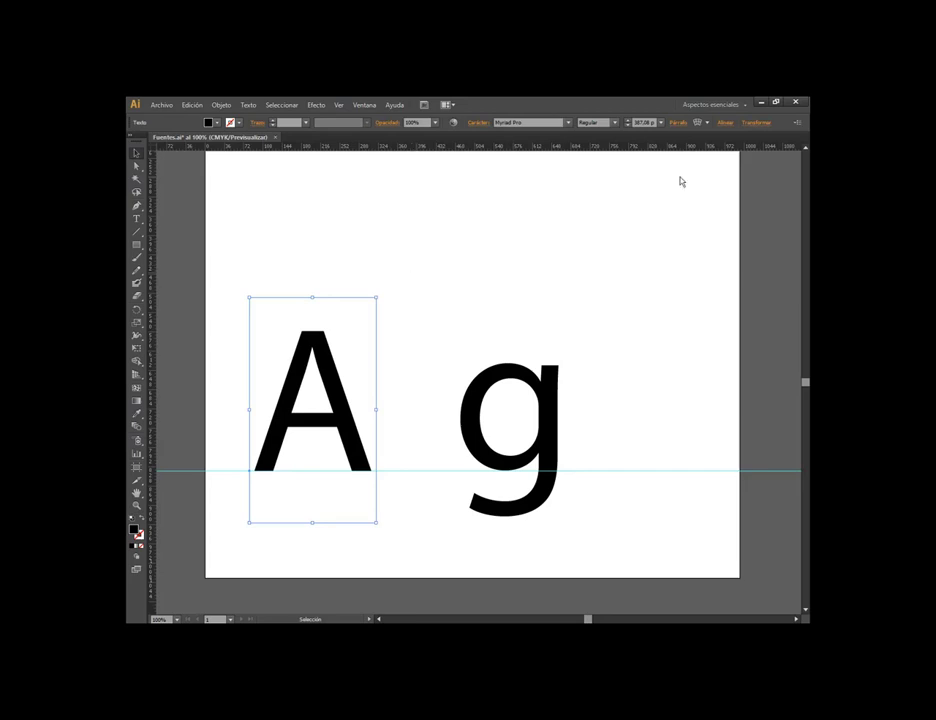
Enlarge the A to about 706 pt font size
key("a")
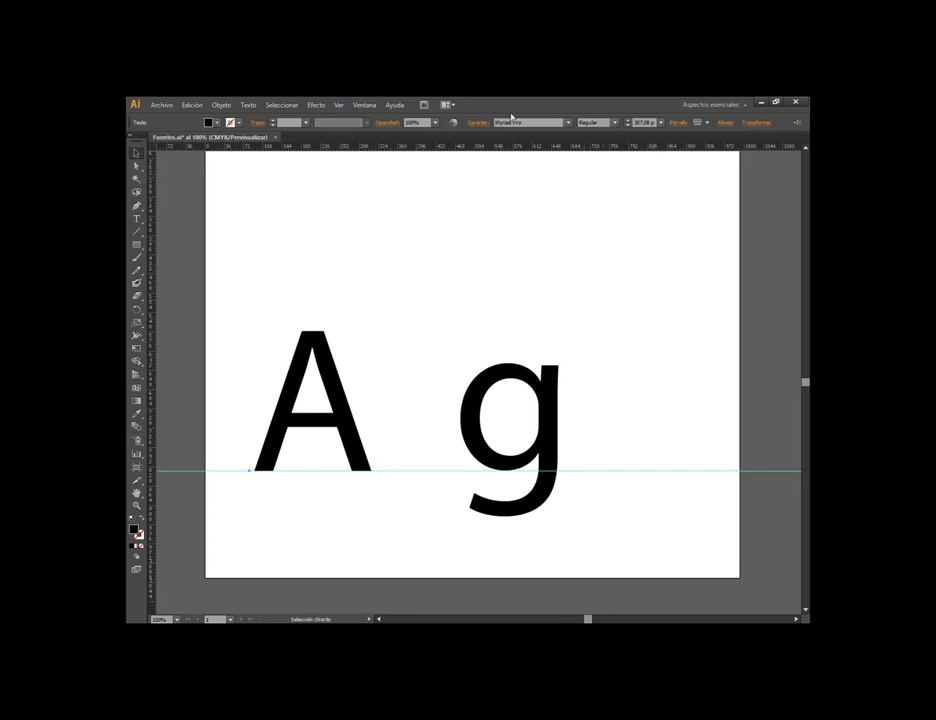
left_click(650, 122)
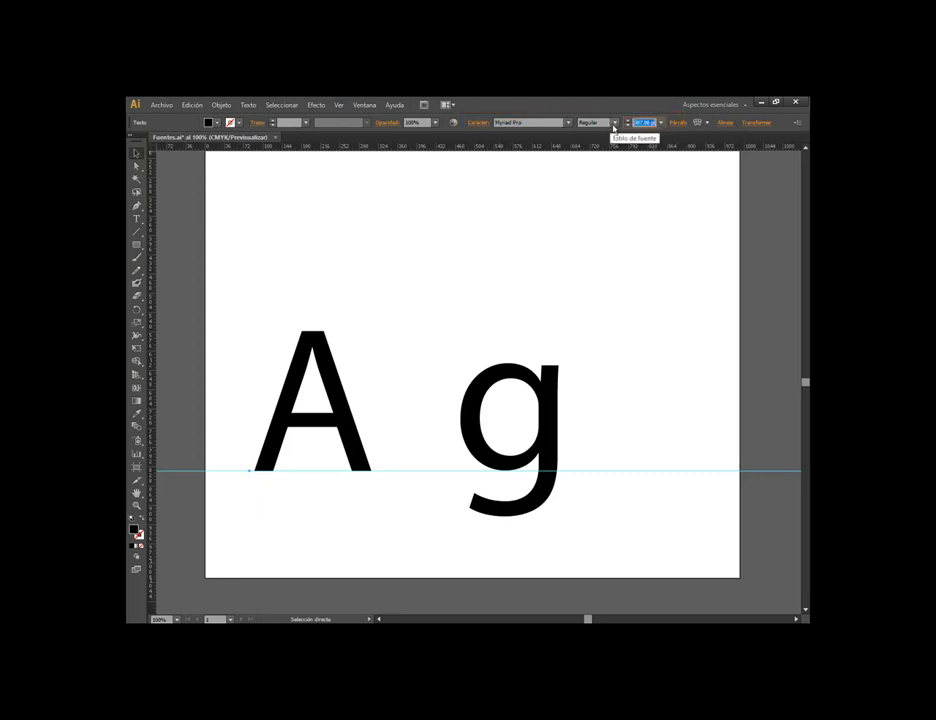
type("960")
key("Escape")
key("v")
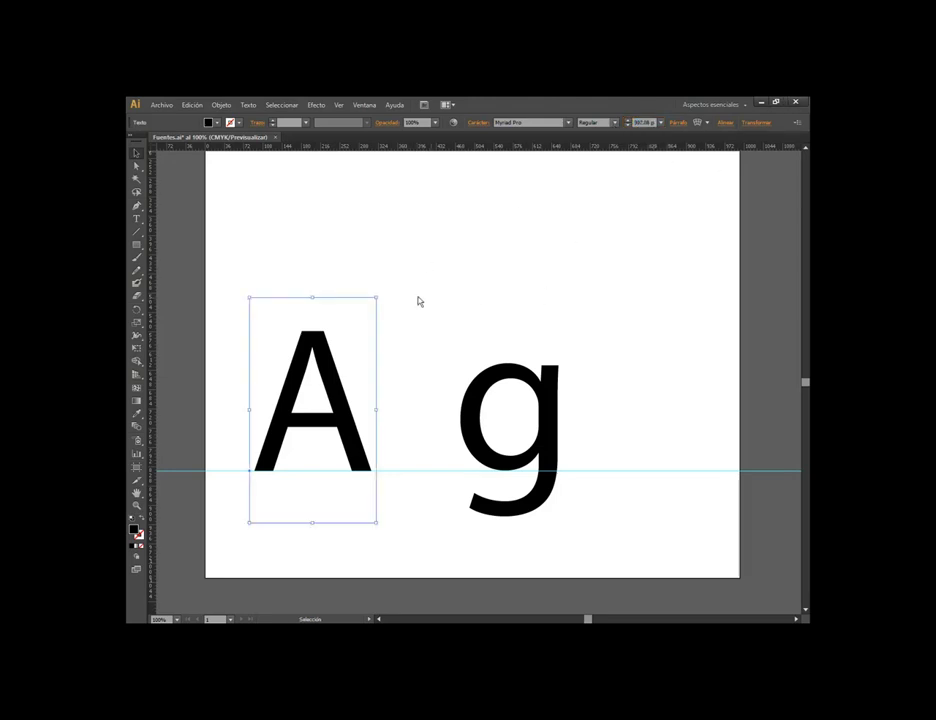
scroll(464, 313, "down", 2)
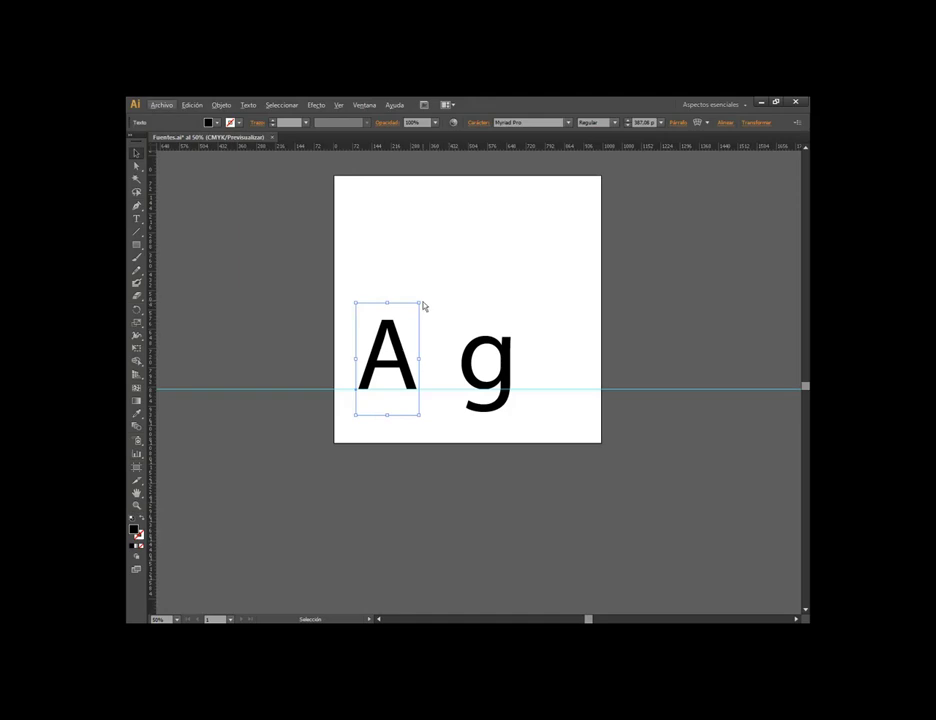
left_click_drag(420, 306, 577, 203)
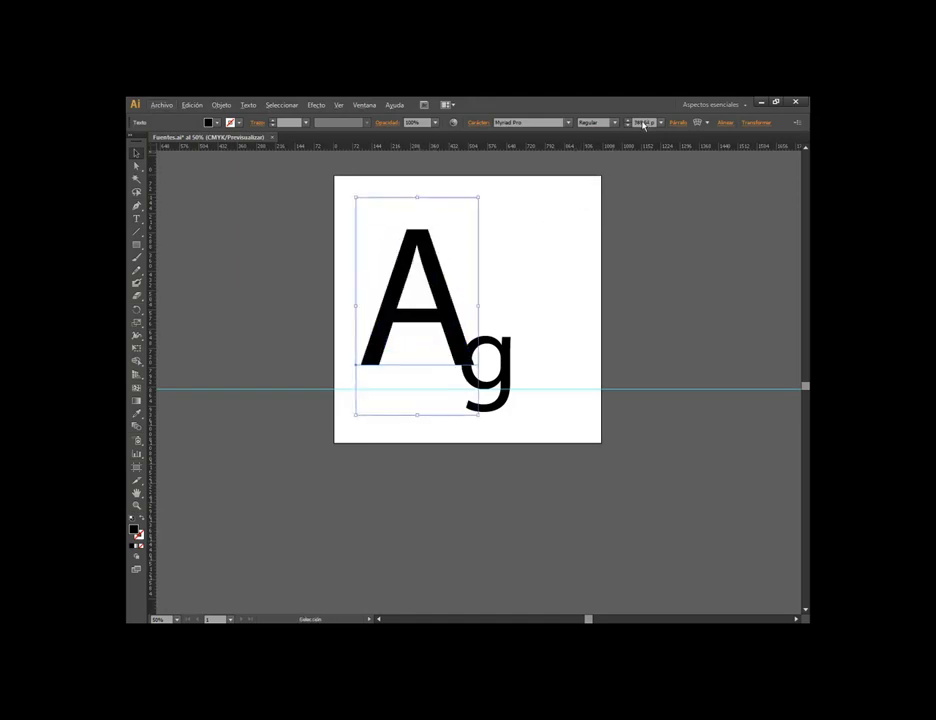
key("ctrl+z")
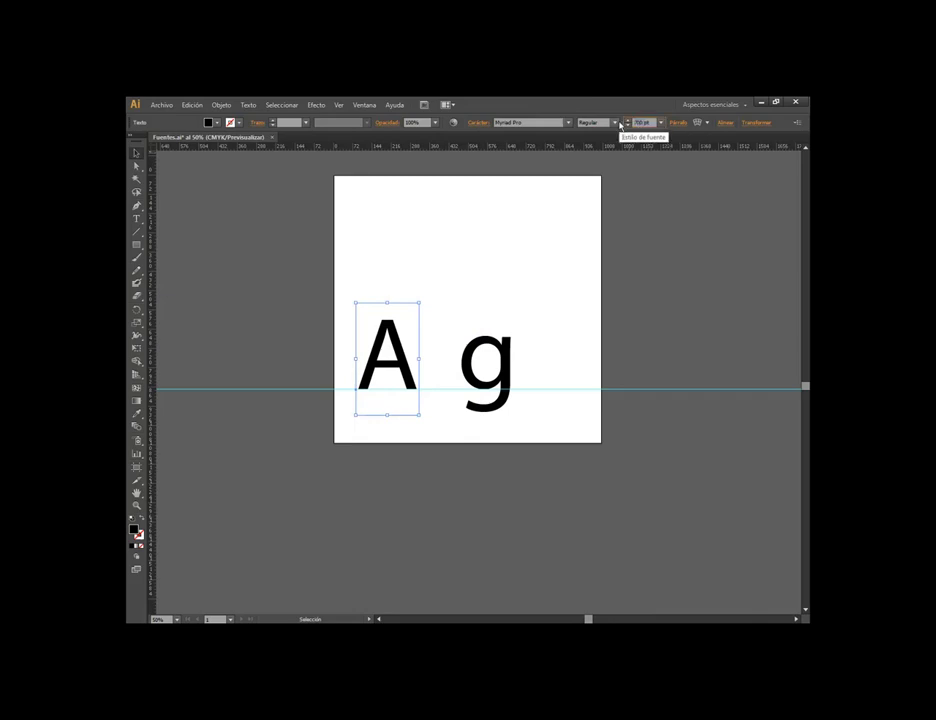
key("Return")
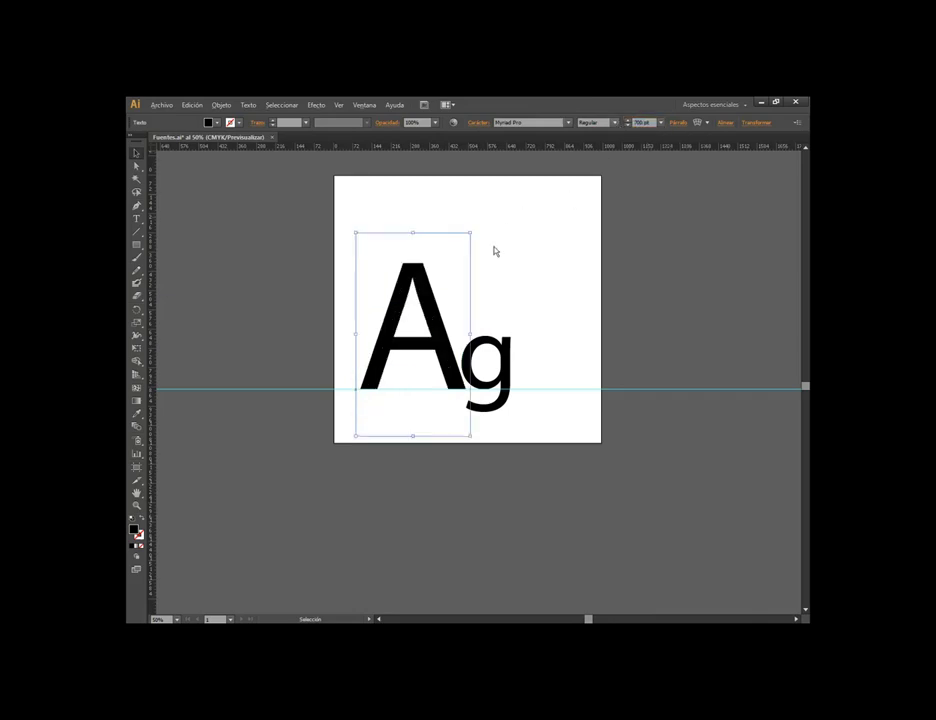
Nudge the g slightly right and set its font size to 800 pt
scroll(495, 251, "up", 1)
left_click(513, 402)
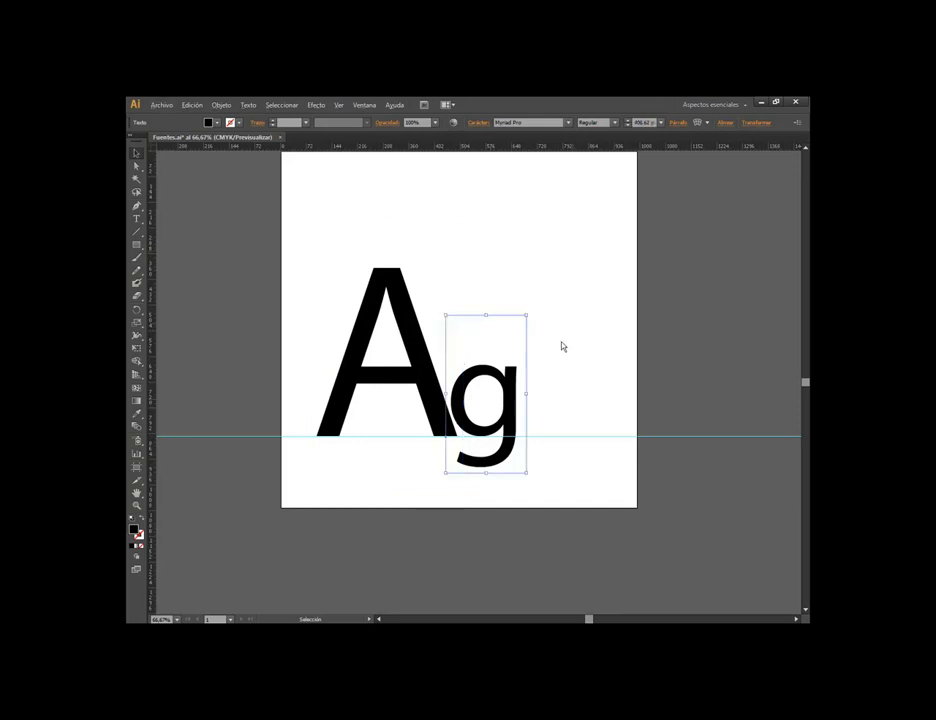
left_click_drag(512, 386, 531, 386)
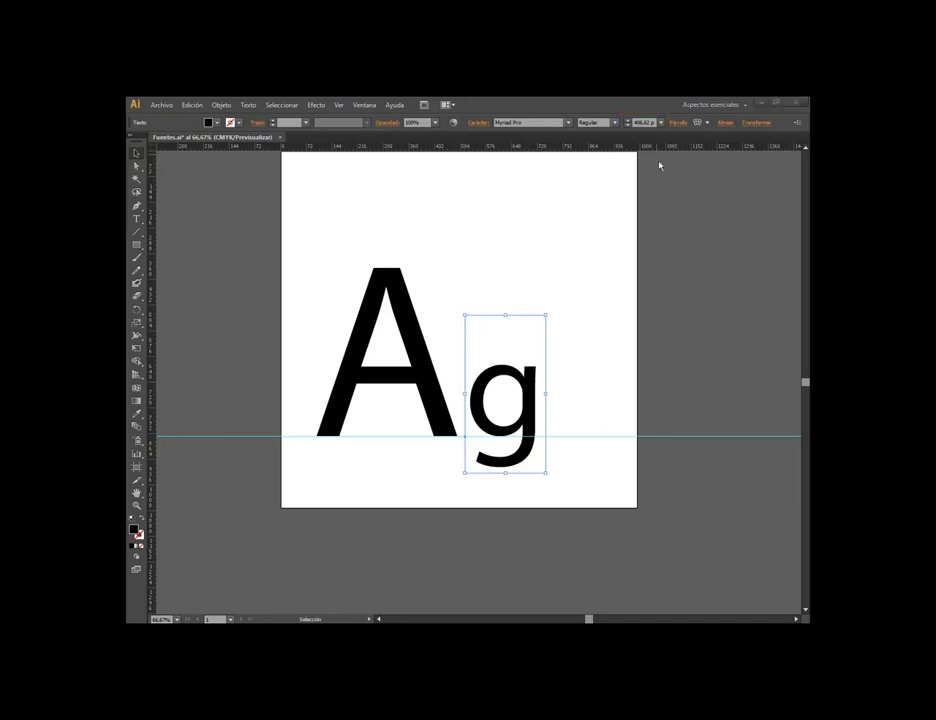
left_click_drag(305, 432, 470, 450)
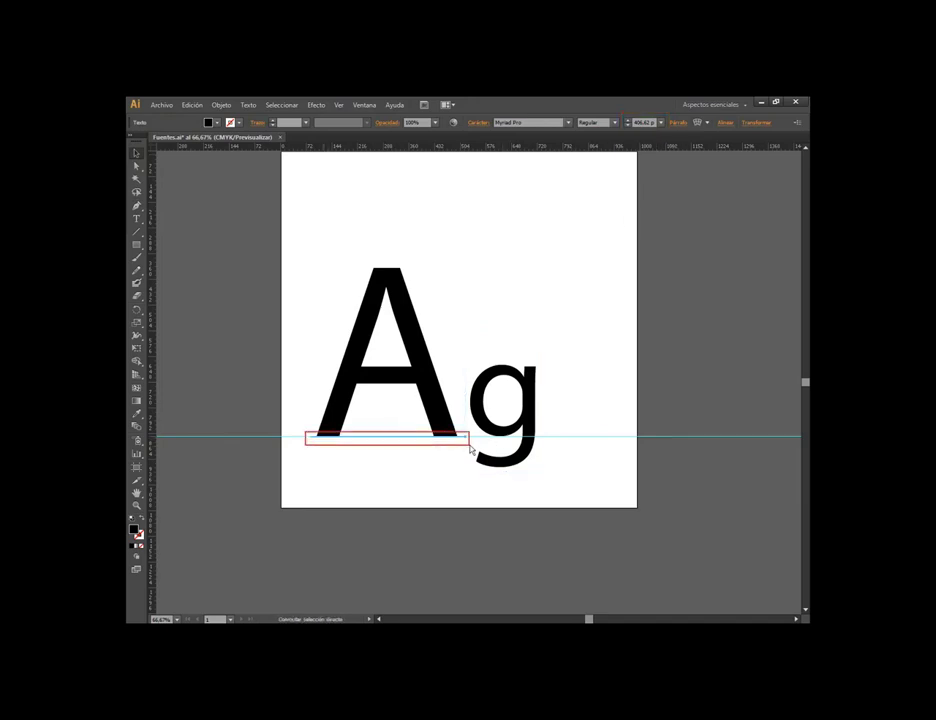
left_click(535, 391)
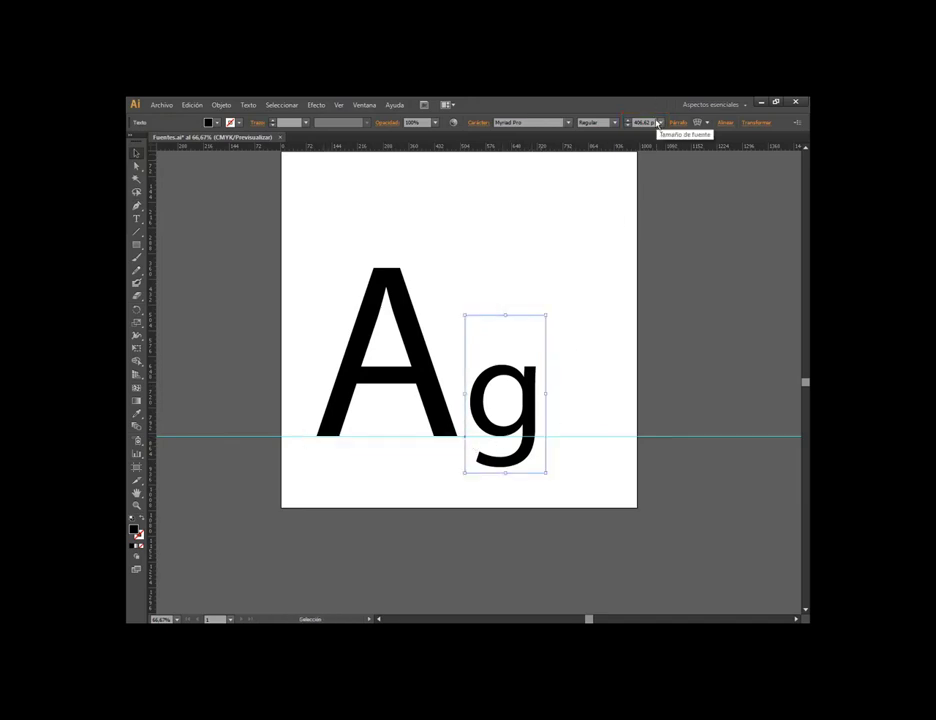
left_click(654, 122)
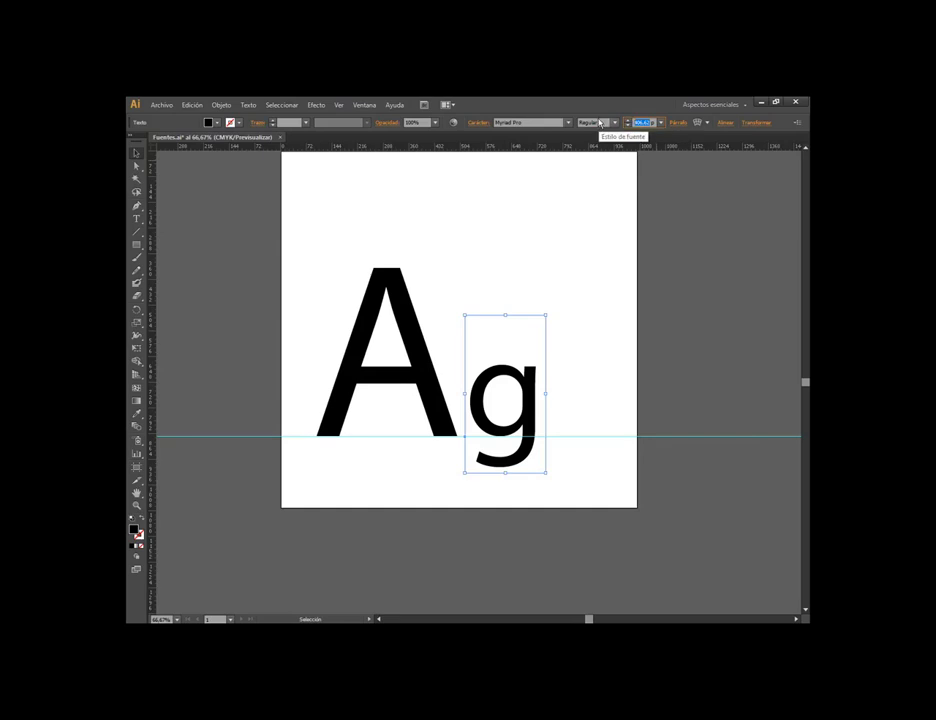
type("800")
key("Return")
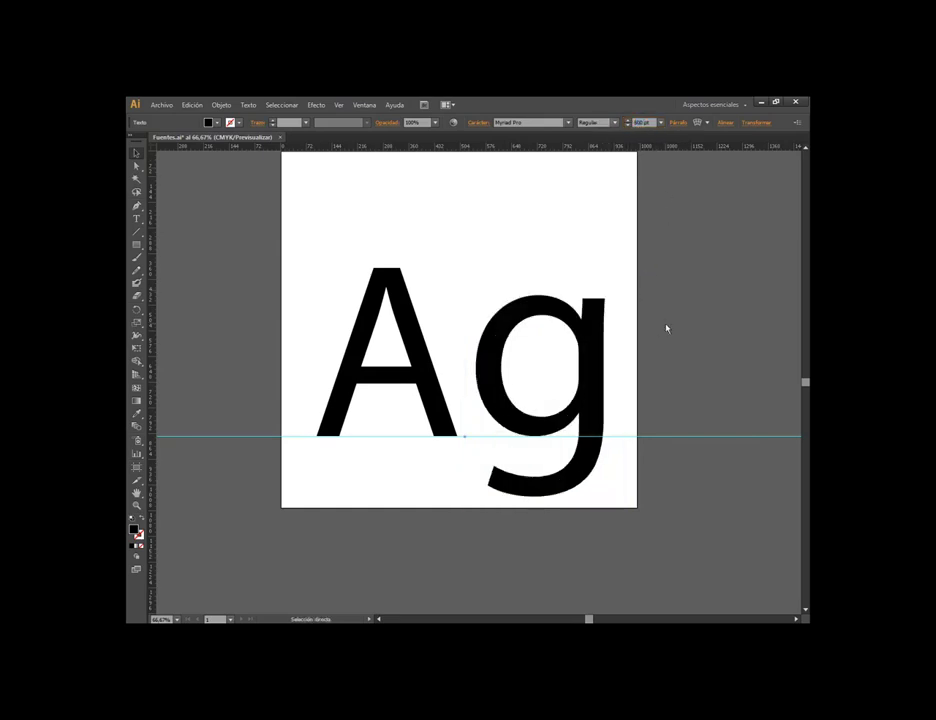
Try scaling the A up, then undo to keep it at its smaller size
key("v")
left_click(367, 382)
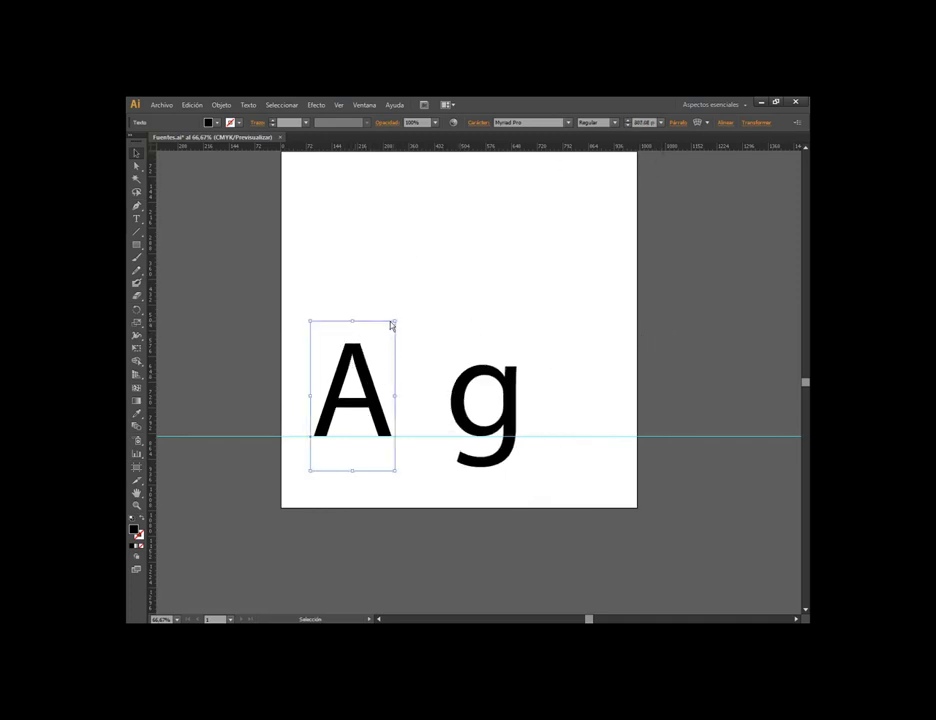
left_click_drag(391, 325, 427, 263)
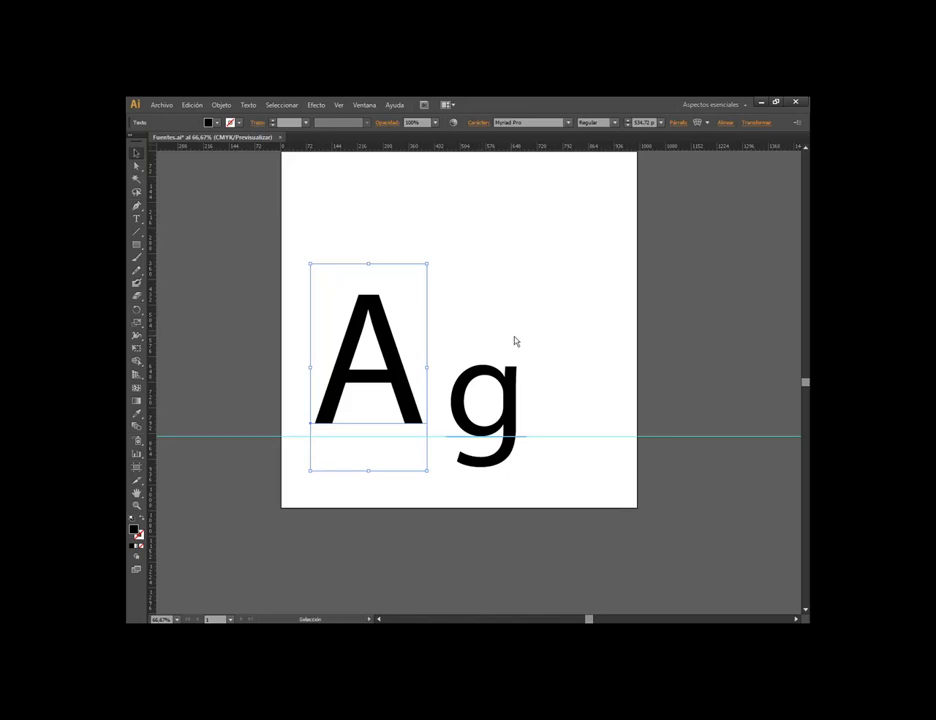
key("ctrl+z")
scroll(375, 410, "up", 1)
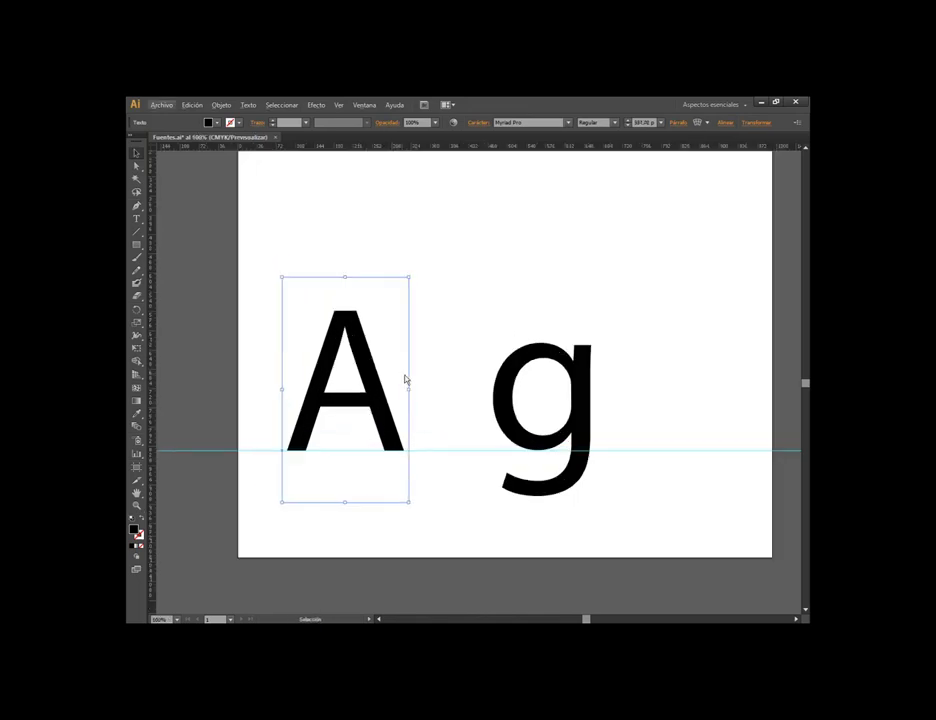
scroll(395, 420, "up", 2)
scroll(418, 413, "down", 1)
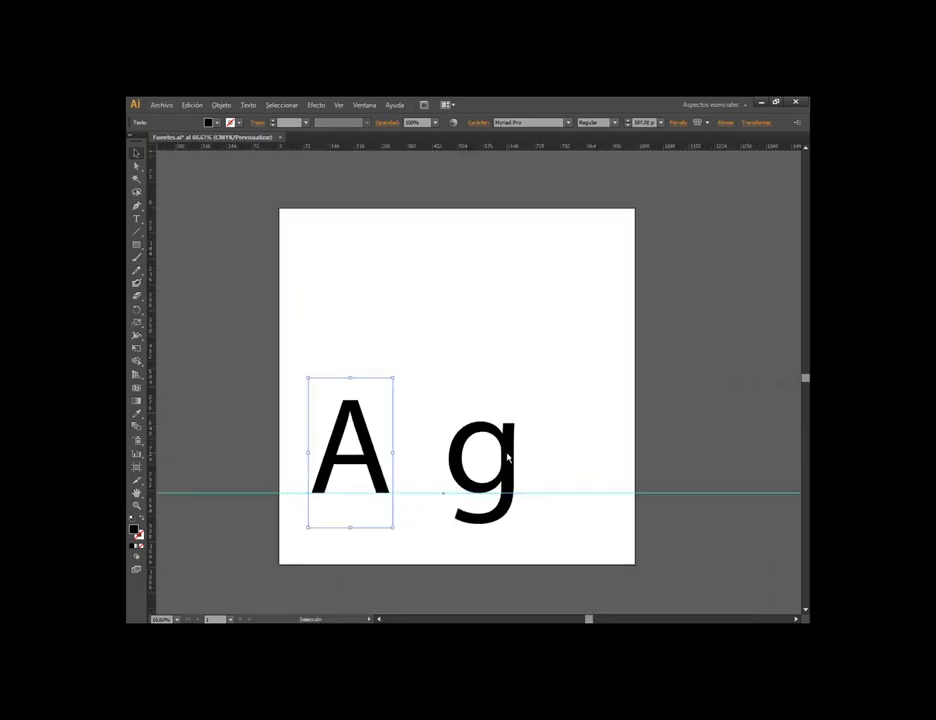
Move the g farther right of the A, then reselect the A
left_click(507, 457)
left_click_drag(511, 459, 569, 459)
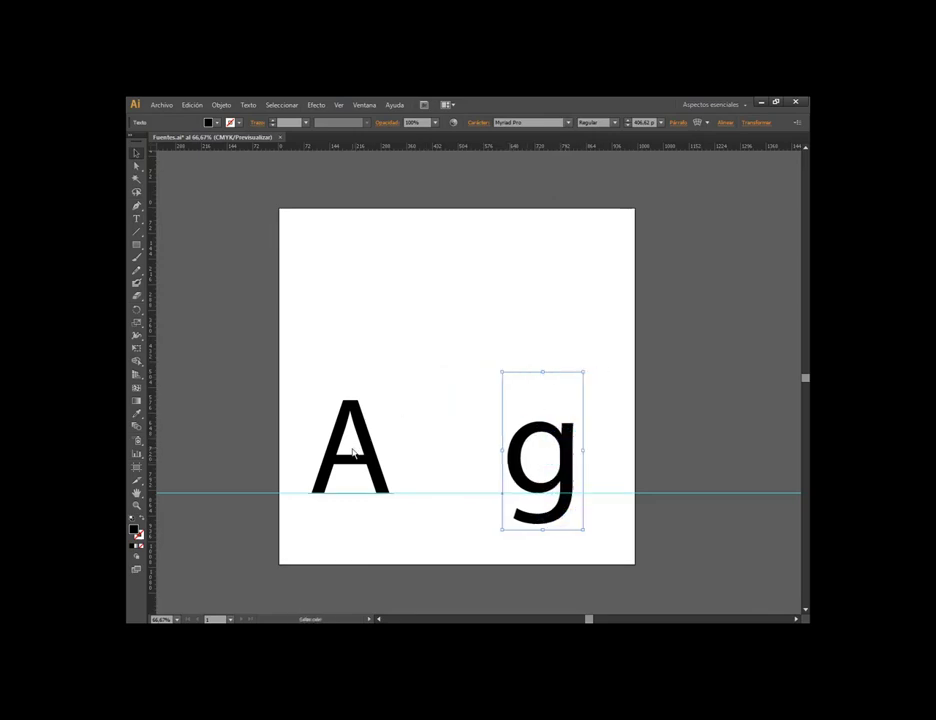
left_click(242, 427)
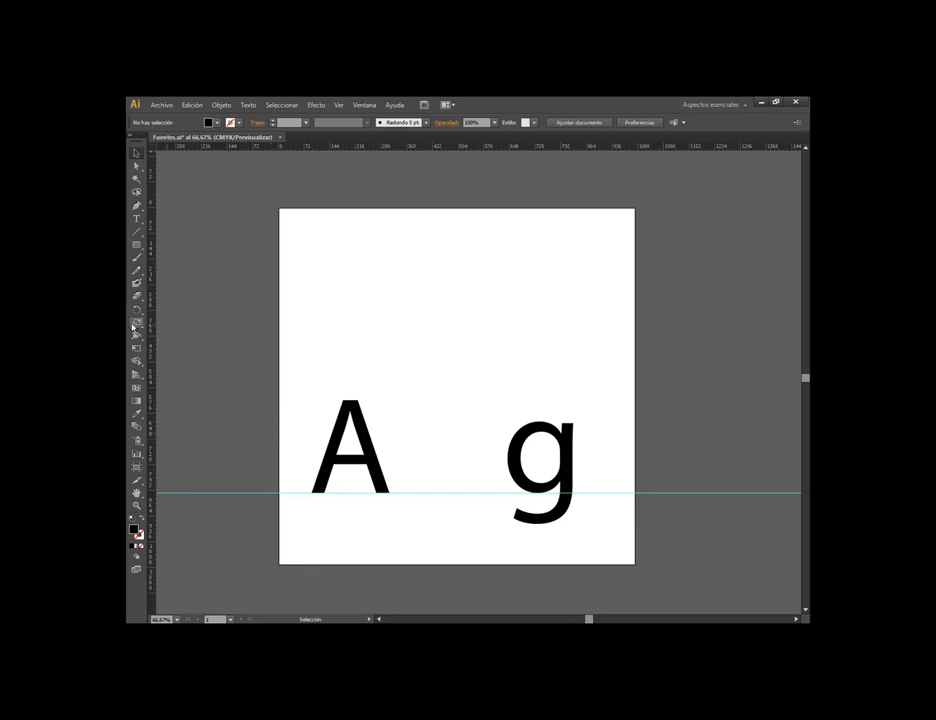
left_click_drag(133, 326, 194, 329)
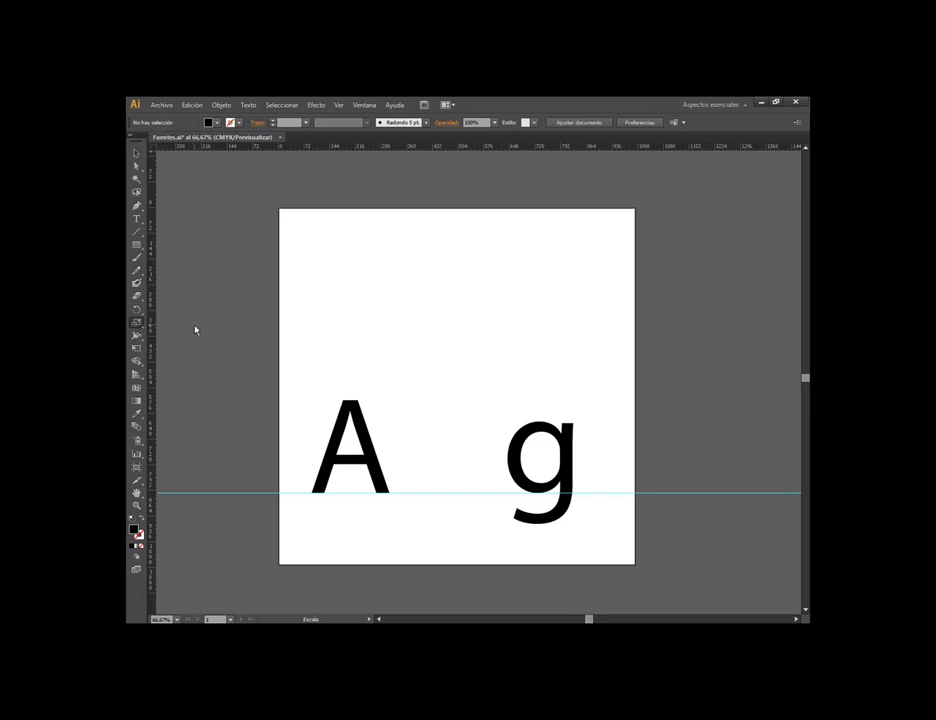
key("v")
left_click(369, 450)
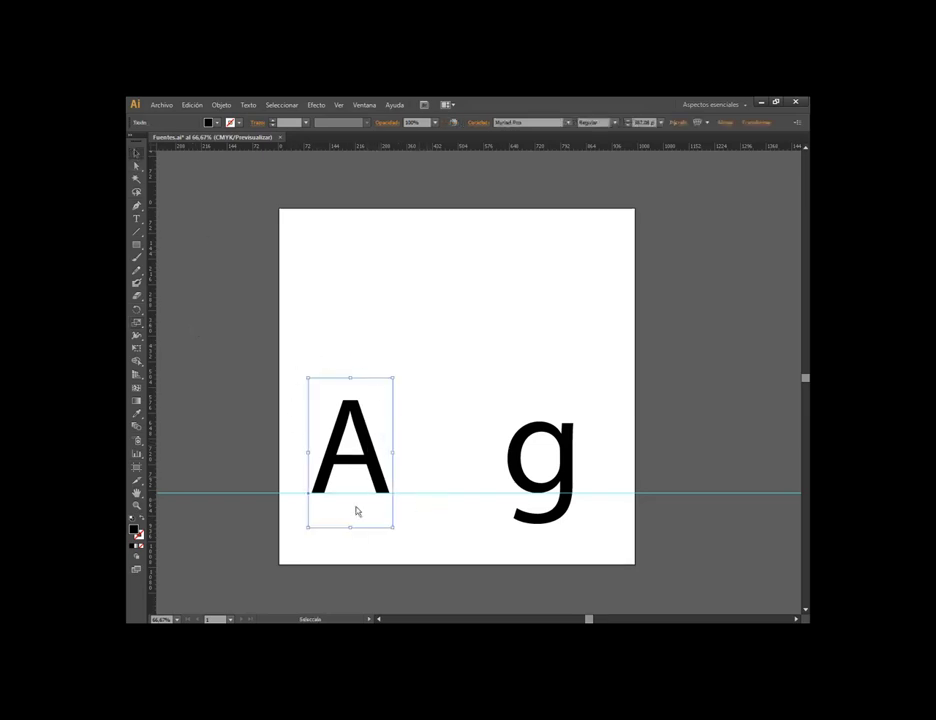
Scale the A up to about 1135 pt so it reaches the baseline guide and overlaps the g
left_click(137, 322)
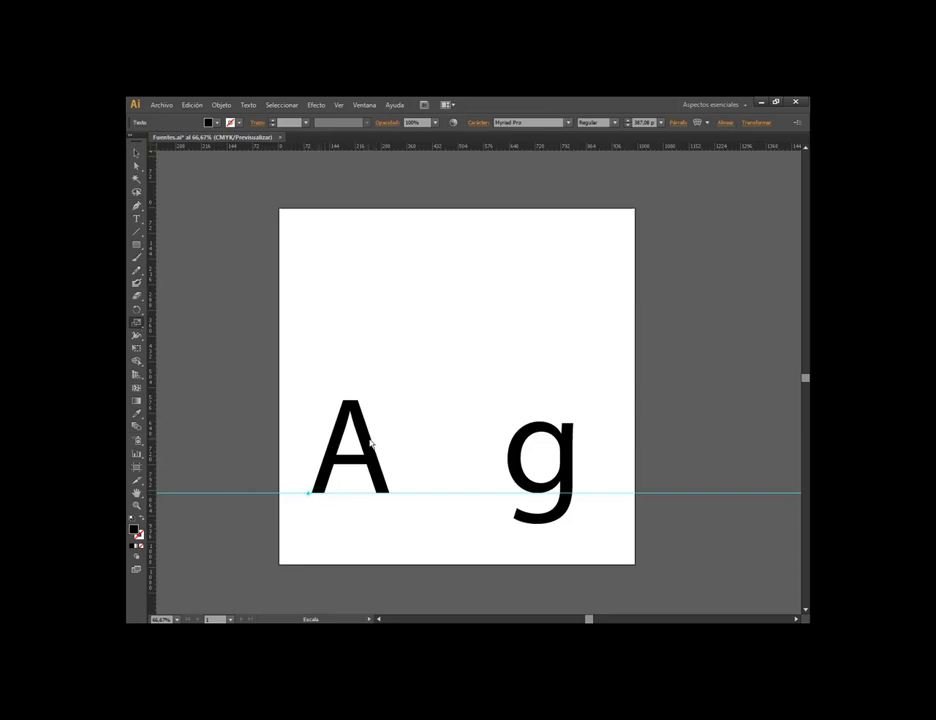
left_click_drag(370, 443, 523, 337)
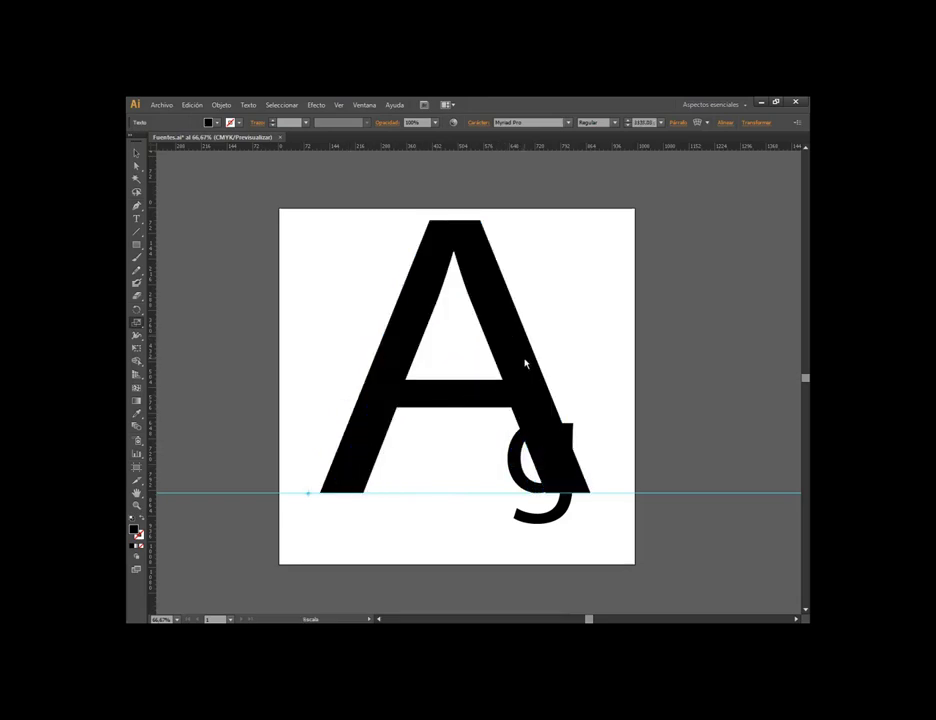
key("v")
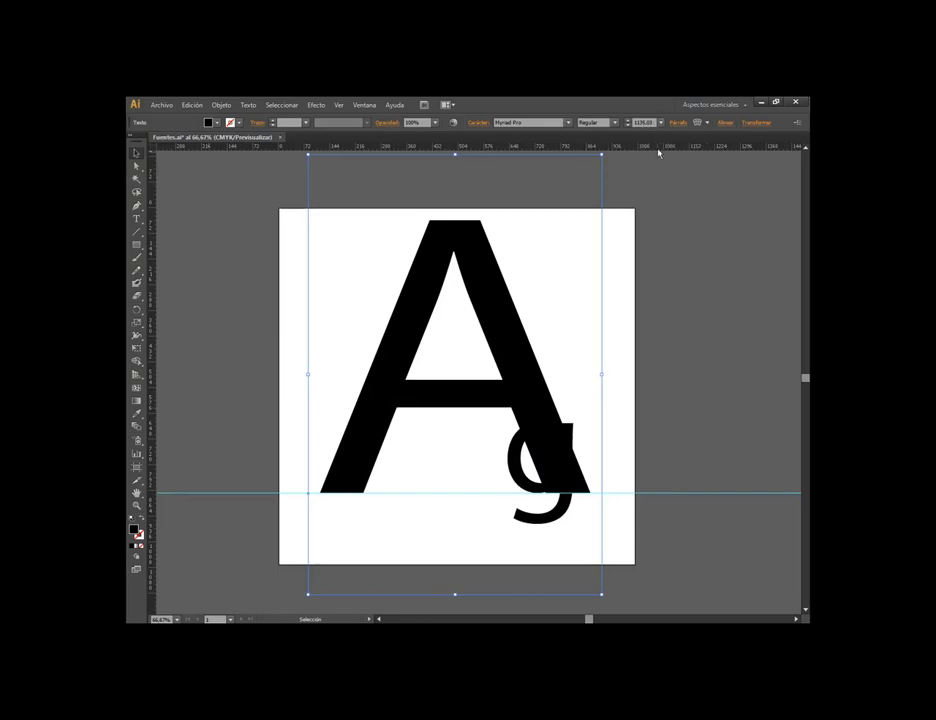
key("a")
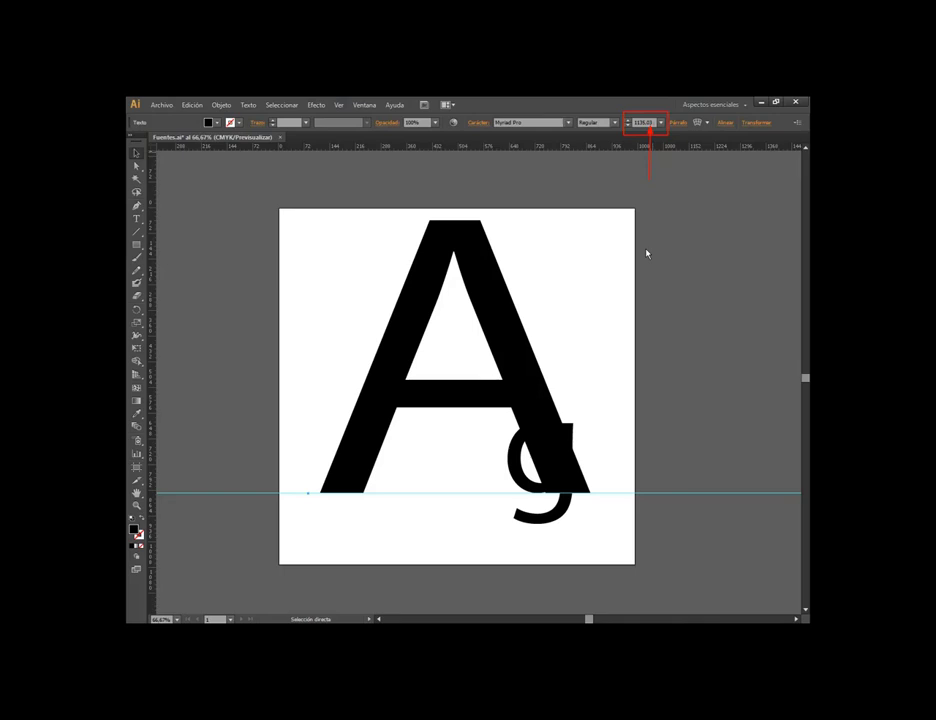
key("v")
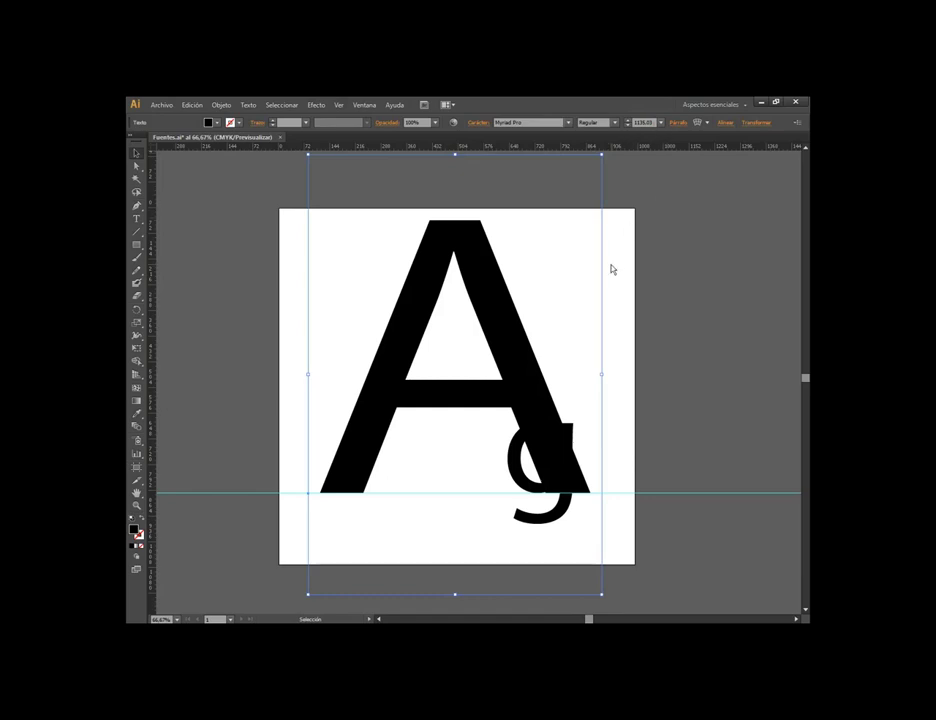
key("s")
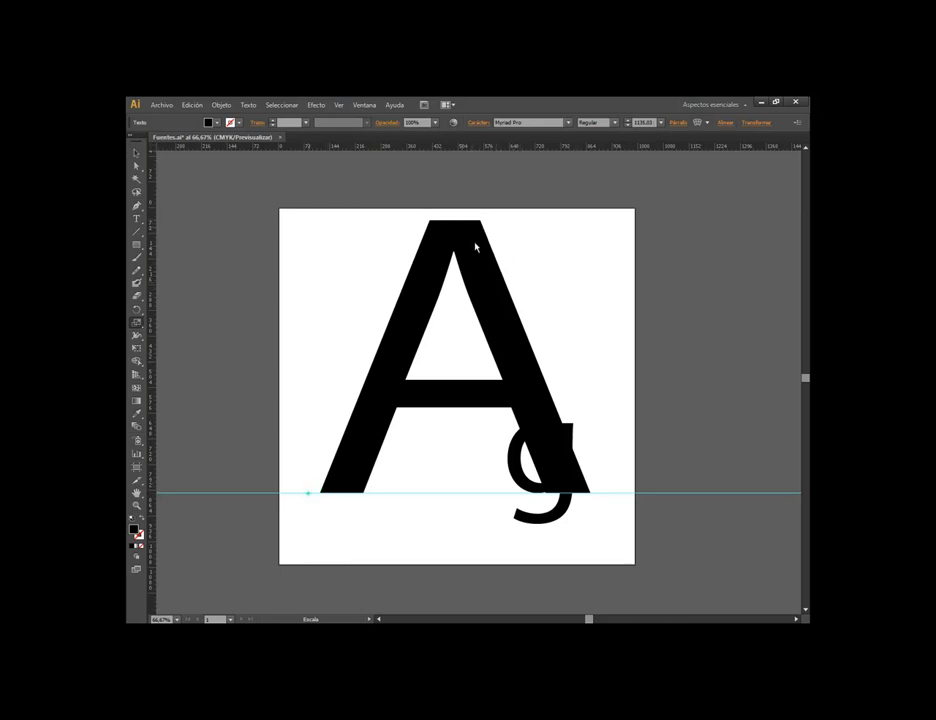
left_click_drag(476, 247, 439, 310)
key("ctrl+z")
mouse_move(518, 362)
left_mouse_down()
mouse_move(410, 433)
mouse_move(503, 362)
mouse_move(527, 358)
mouse_move(512, 351)
mouse_move(570, 340)
mouse_move(516, 386)
mouse_move(566, 333)
mouse_move(549, 397)
mouse_move(616, 338)
mouse_move(547, 386)
mouse_move(620, 342)
mouse_move(487, 382)
mouse_move(533, 359)
mouse_move(568, 310)
mouse_move(485, 372)
mouse_move(585, 301)
mouse_move(495, 393)
mouse_move(633, 382)
mouse_move(432, 386)
mouse_move(551, 305)
mouse_move(495, 341)
mouse_move(537, 368)
mouse_move(650, 366)
mouse_move(495, 316)
mouse_move(501, 236)
mouse_move(487, 382)
mouse_move(533, 334)
mouse_move(600, 299)
mouse_move(556, 334)
mouse_move(618, 296)
mouse_move(548, 354)
mouse_move(625, 297)
mouse_move(549, 349)
mouse_move(595, 368)
mouse_move(622, 366)
mouse_move(493, 359)
mouse_move(475, 327)
mouse_move(458, 363)
mouse_move(437, 358)
mouse_move(495, 341)
mouse_move(516, 341)
mouse_move(516, 355)
mouse_move(601, 311)
mouse_move(531, 376)
mouse_move(496, 391)
left_mouse_up()
key("ctrl+z")
left_click(137, 155)
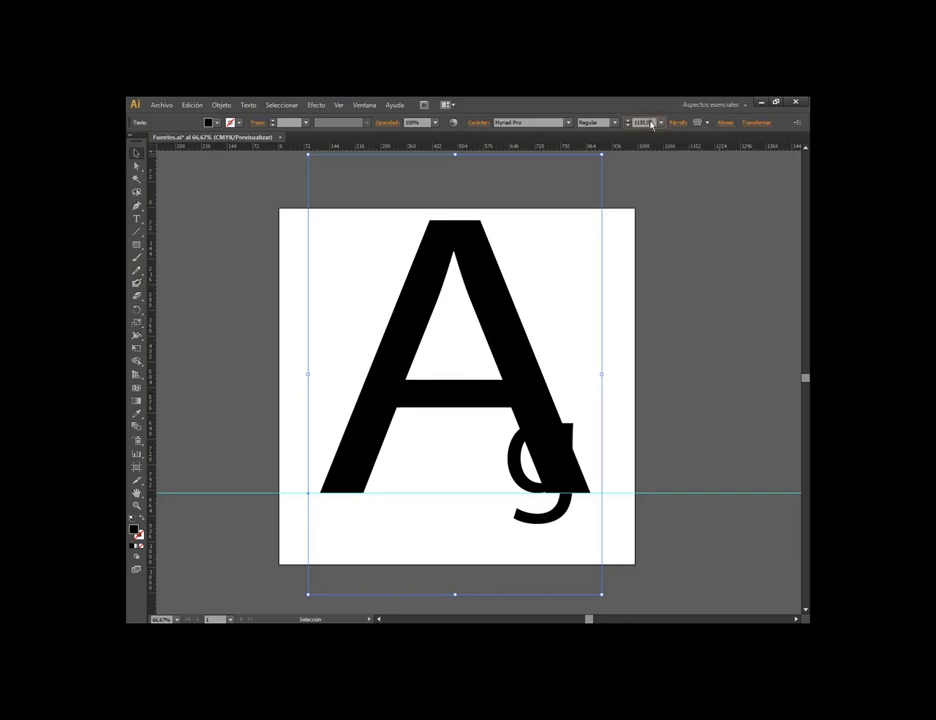
Step the A's font size down and back up, then set it exactly to 1050 pt
left_click(645, 122)
key("Down")
key("Down")
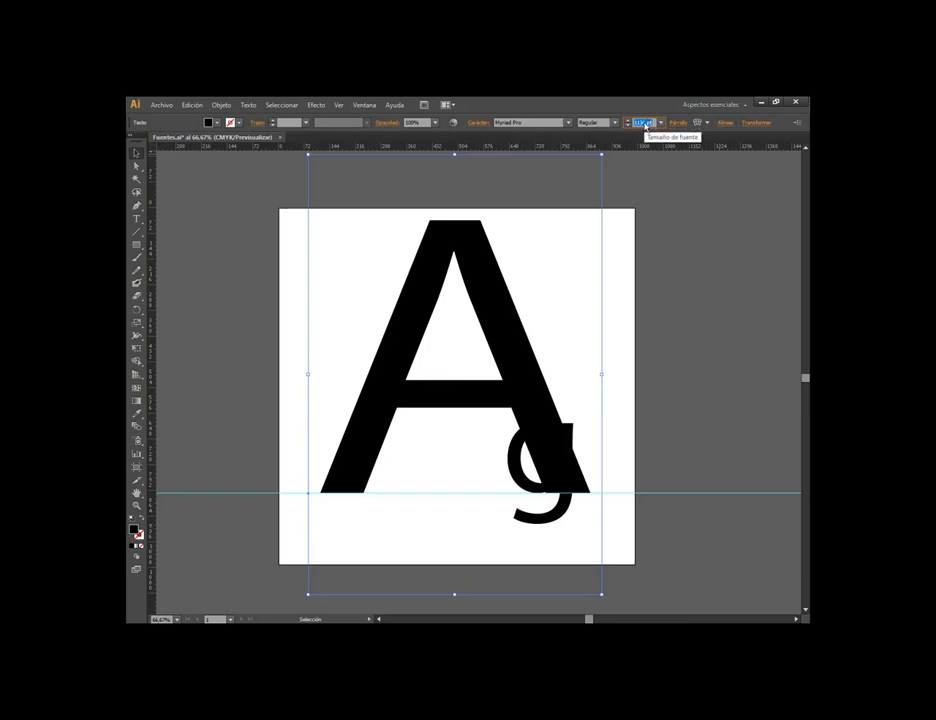
key("Down")
key("Down")
key("Down")
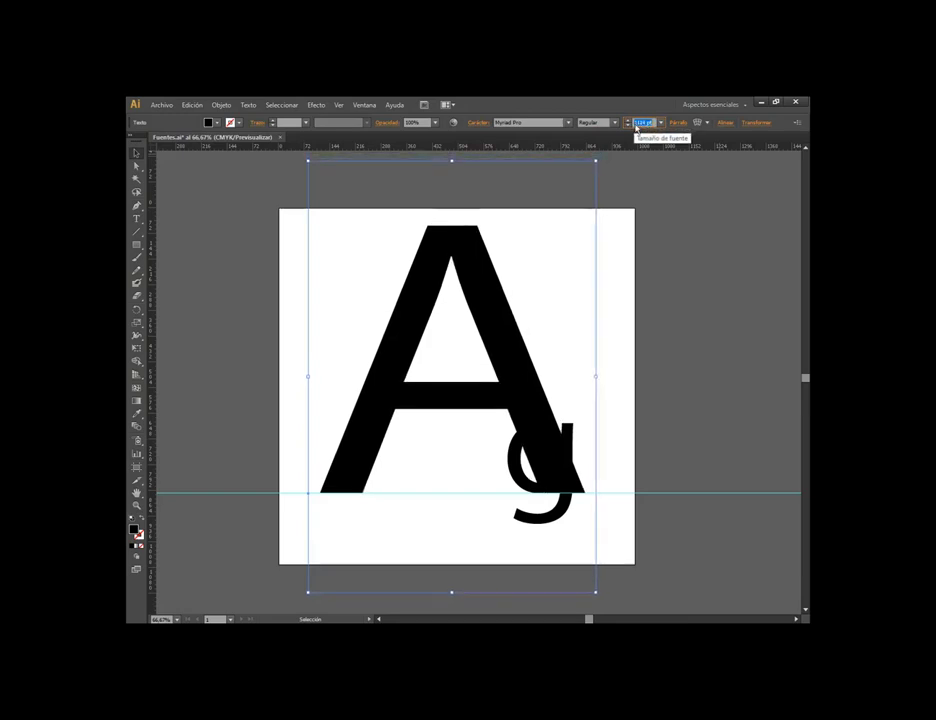
key("Down")
key("Down")
key("Down")
key("Down")
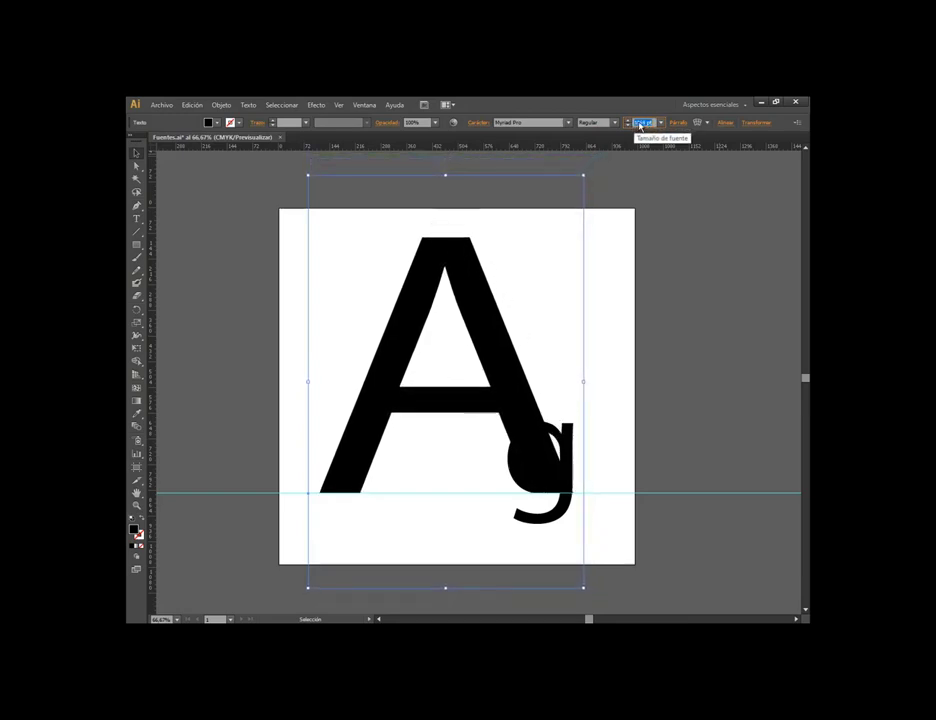
key("Down")
key("Down")
key("Down")
key("Down")
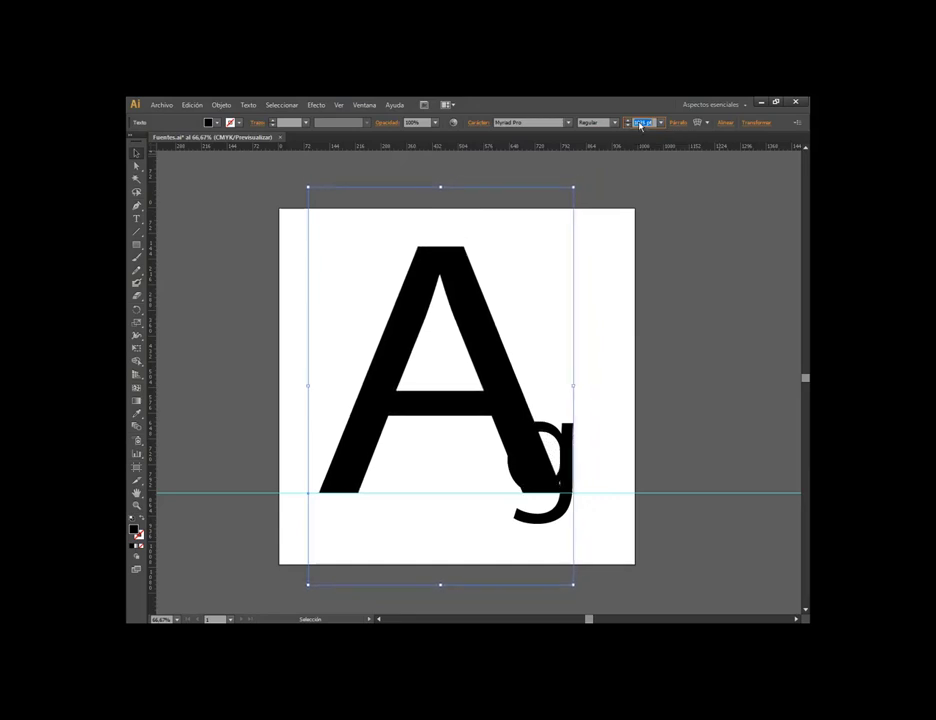
key("Down")
key("Down")
key("Down")
key("Down")
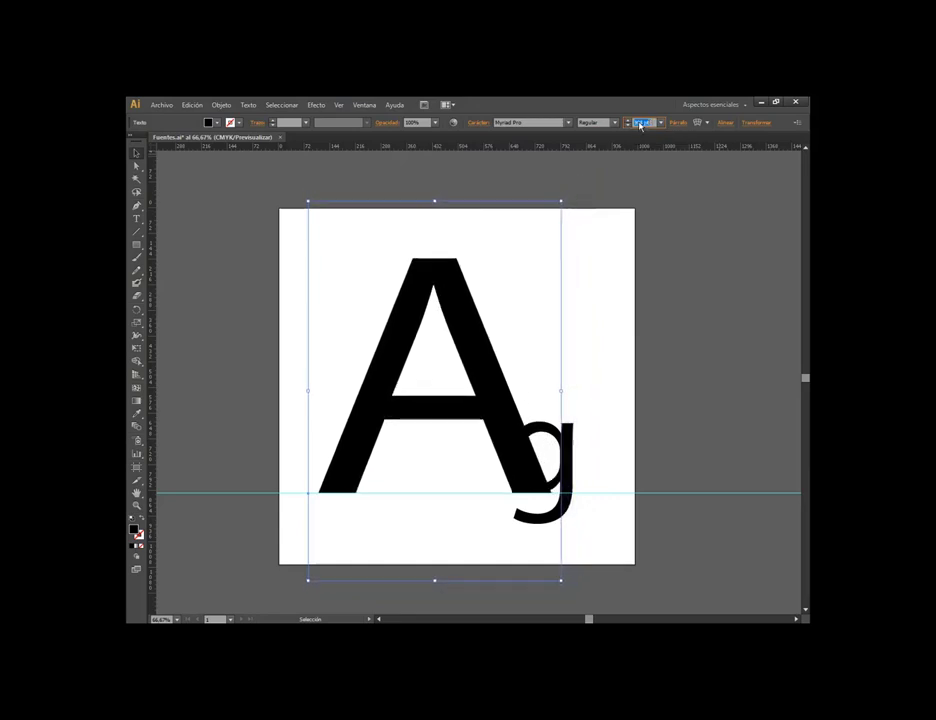
key("Down")
key("Down")
key("Down")
key("Down")
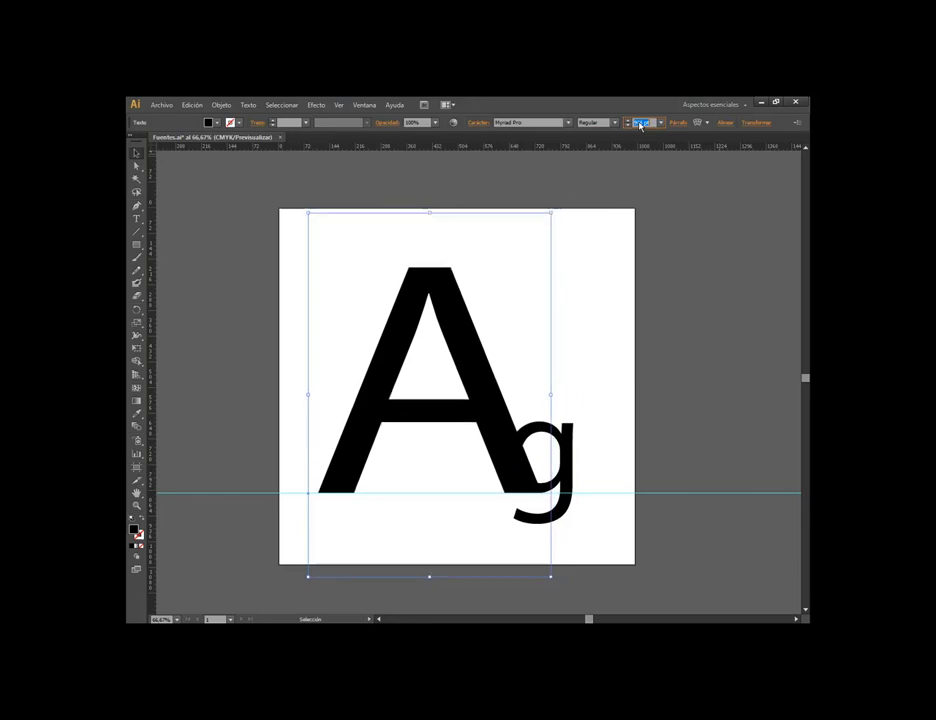
key("Down")
key("Down")
key("Down")
key("Down")
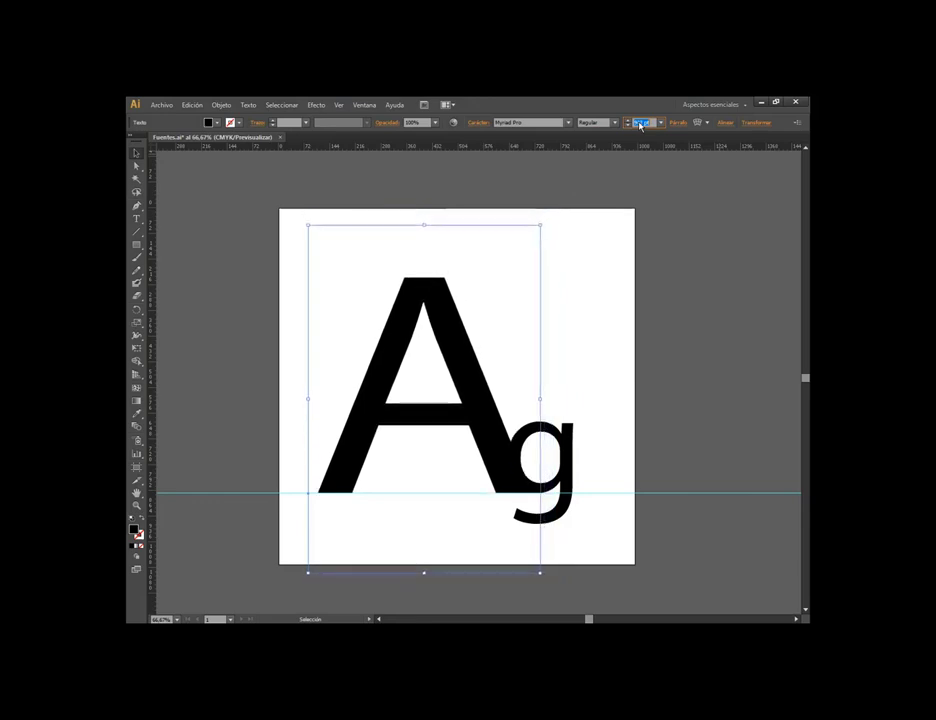
key("Down")
key("Down")
key("Up")
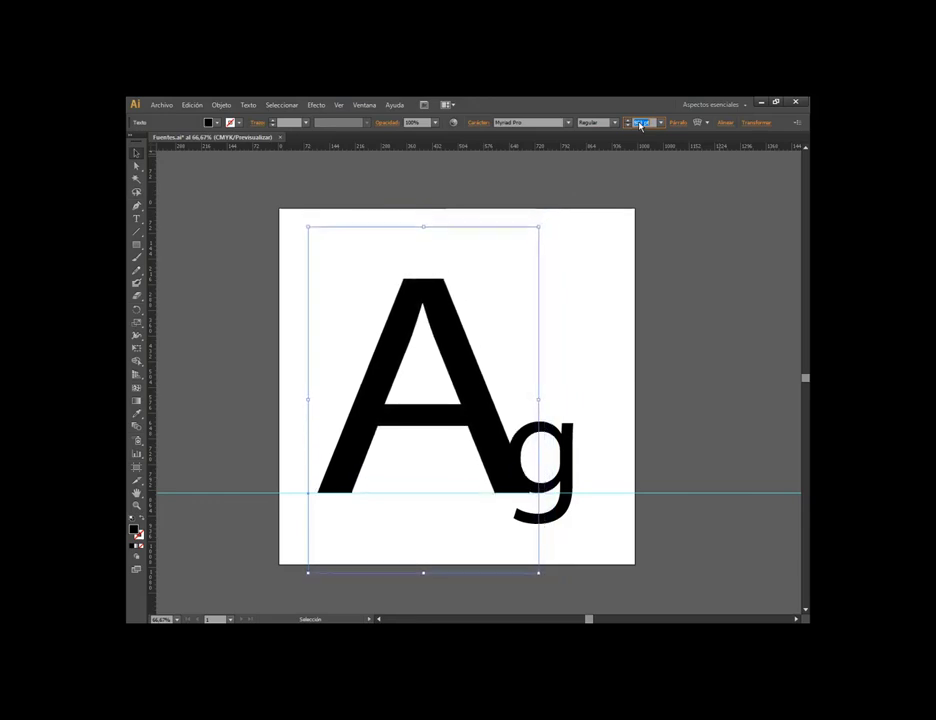
key("Up")
key("Up")
key("Up")
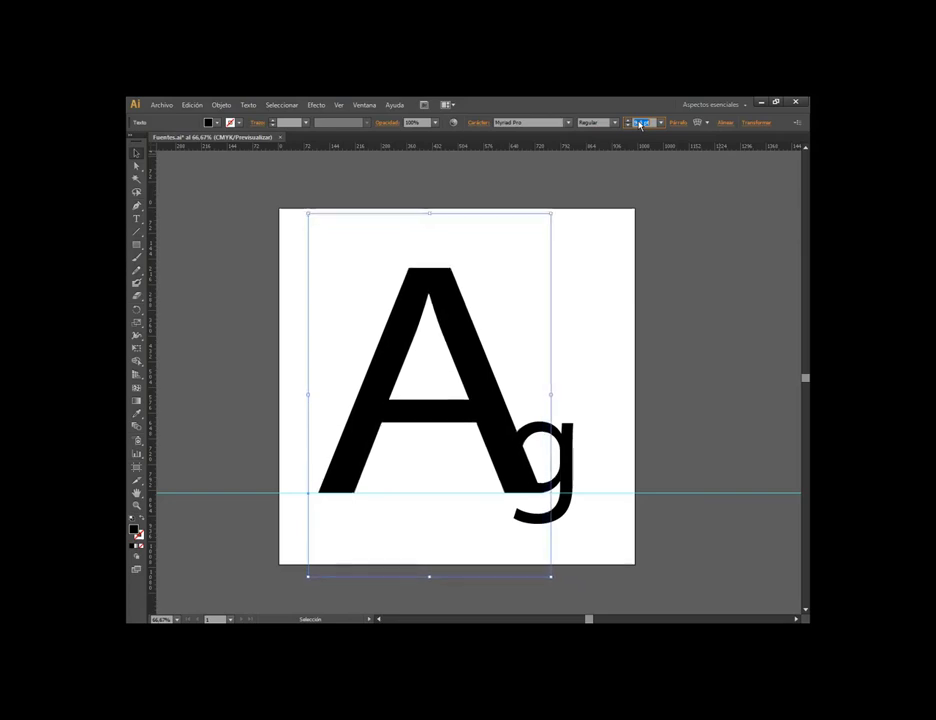
key("Up")
key("Up")
key("Up")
key("Up")
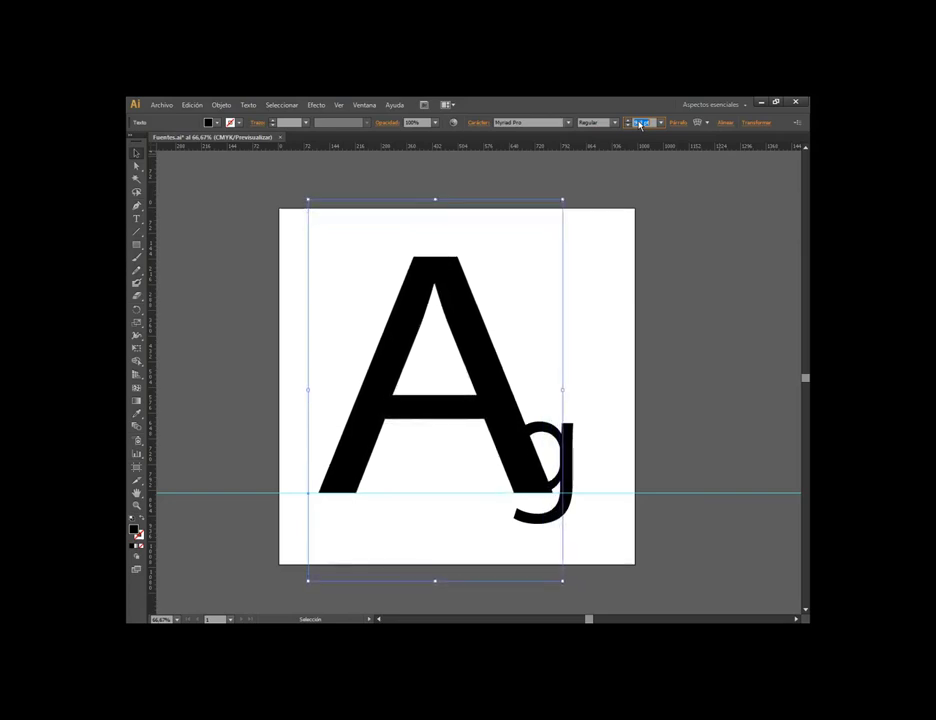
key("Up")
key("Up")
key("Up")
key("Up")
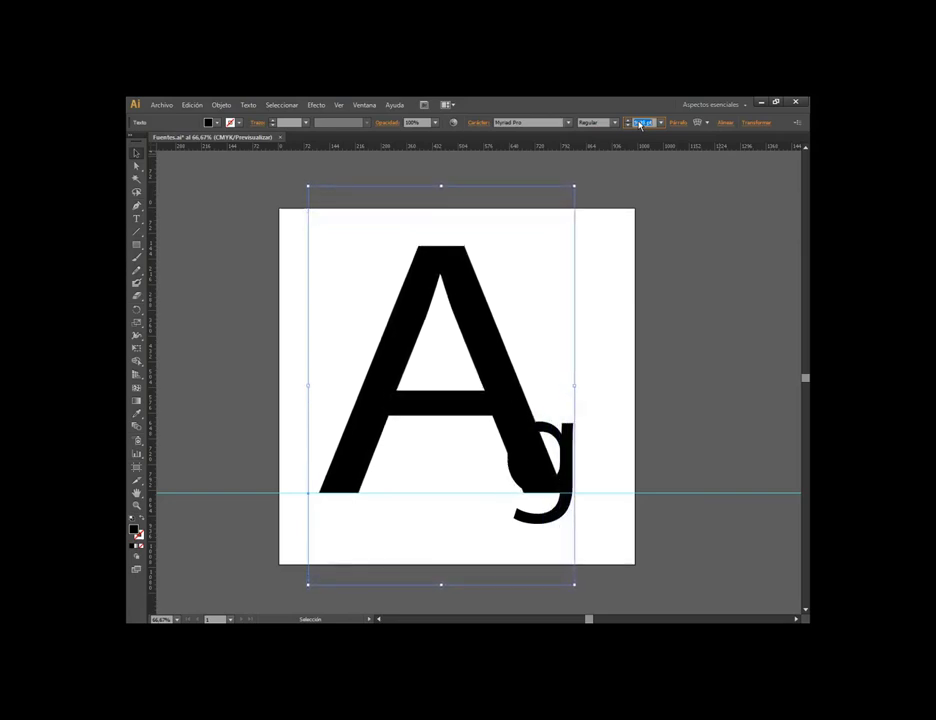
key("Up")
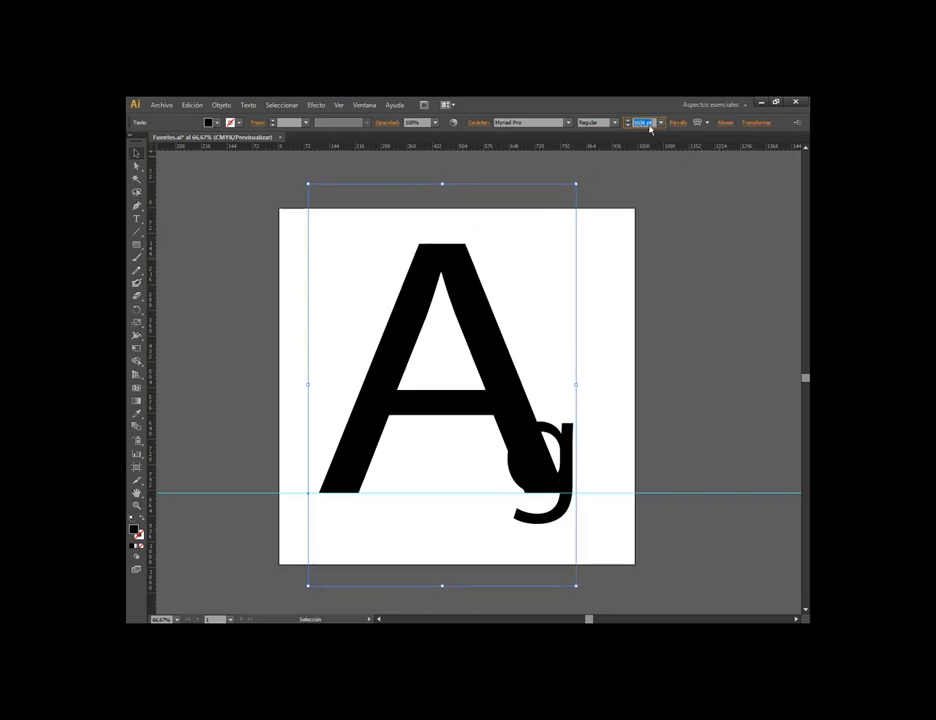
key("Up")
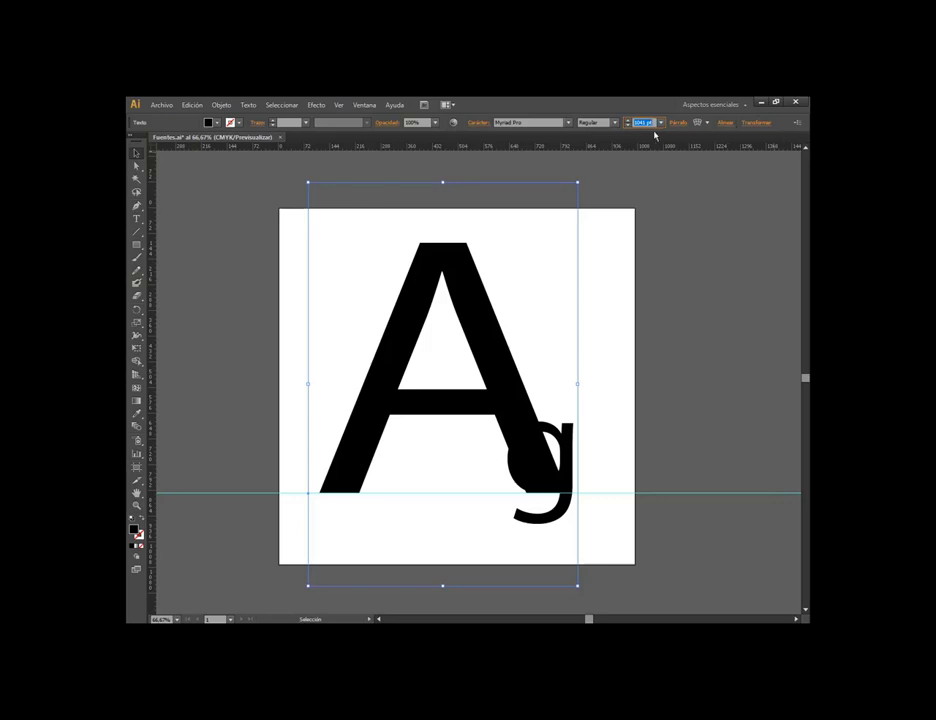
type("60")
key("Return")
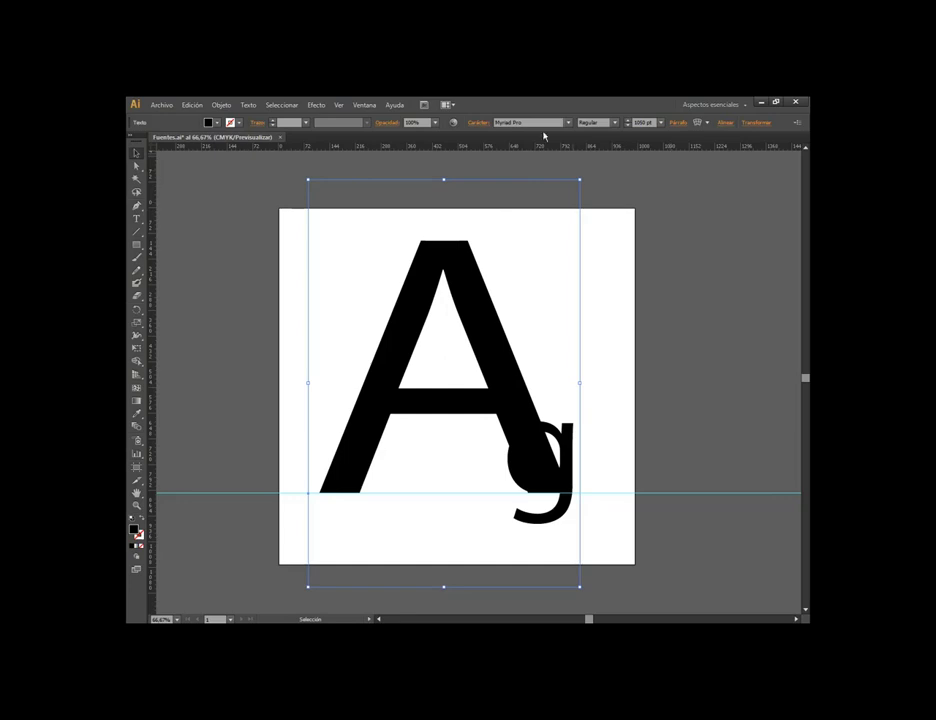
Shift the A left, move the g beside it, and size the g to 1000 pt
left_click(645, 287)
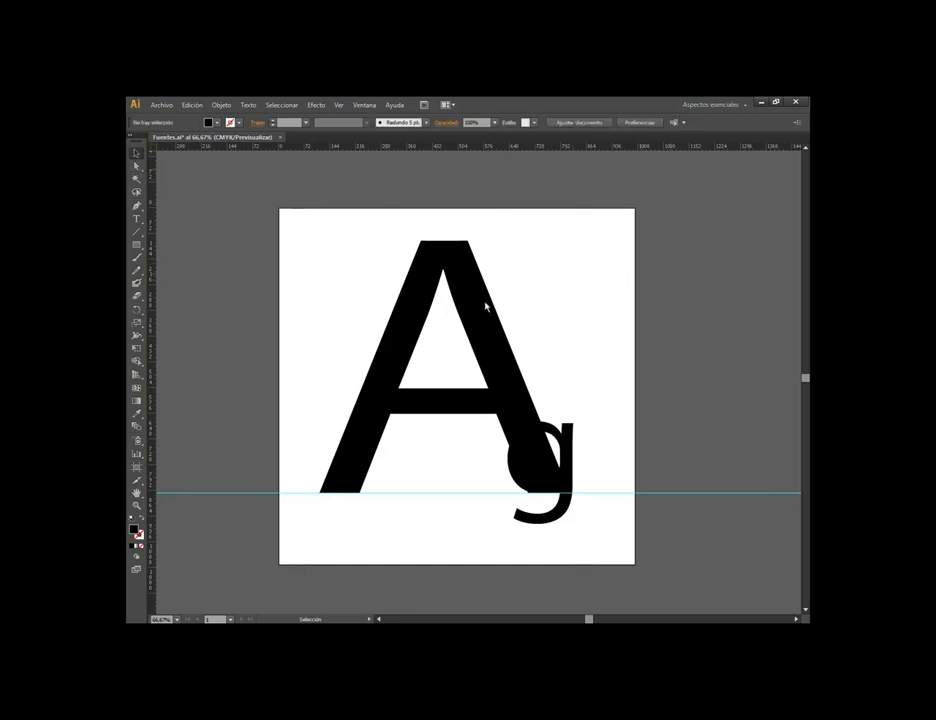
left_click(461, 323)
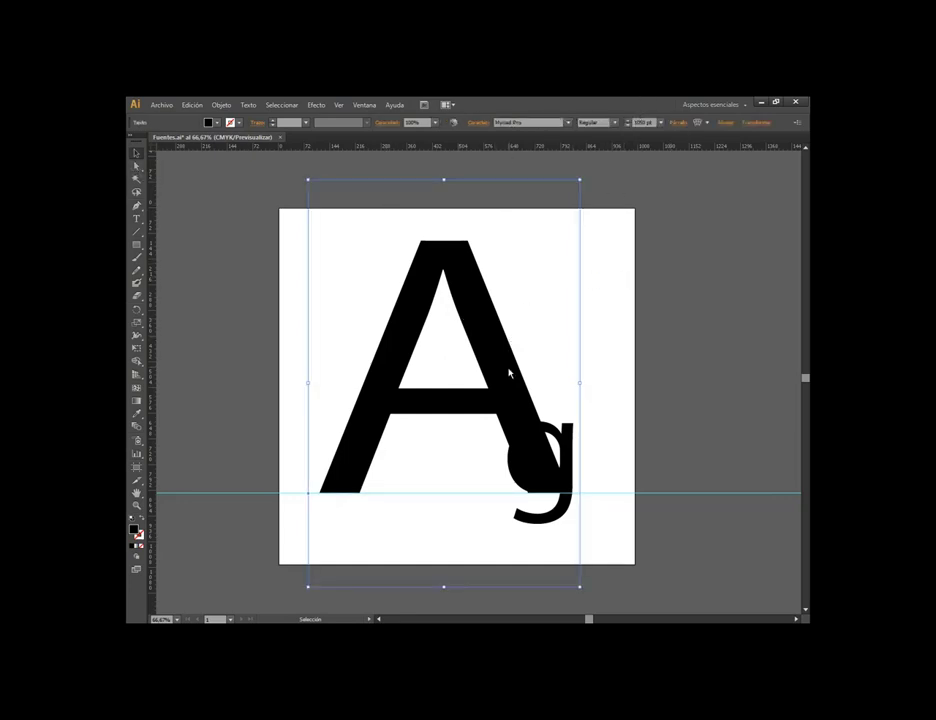
left_click_drag(508, 373, 263, 372)
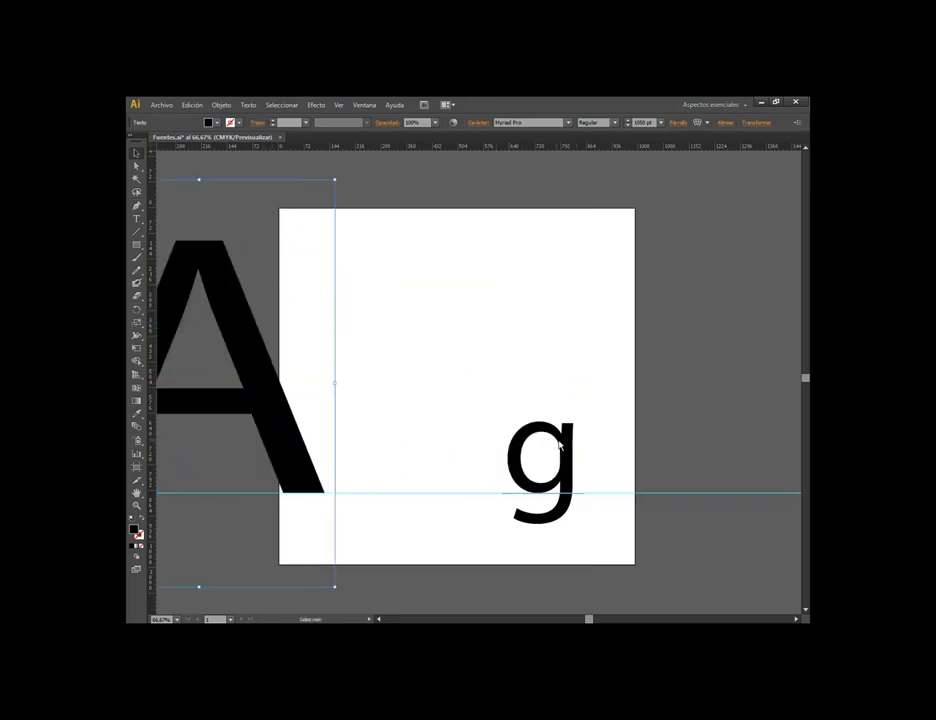
left_click_drag(560, 445, 430, 446)
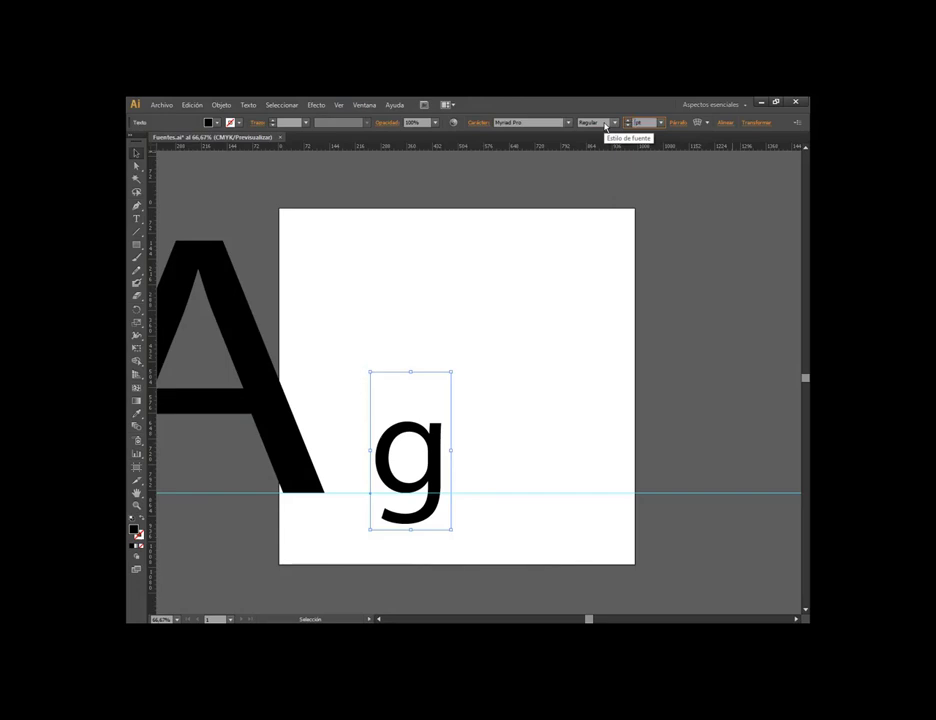
type("1000")
key("Return")
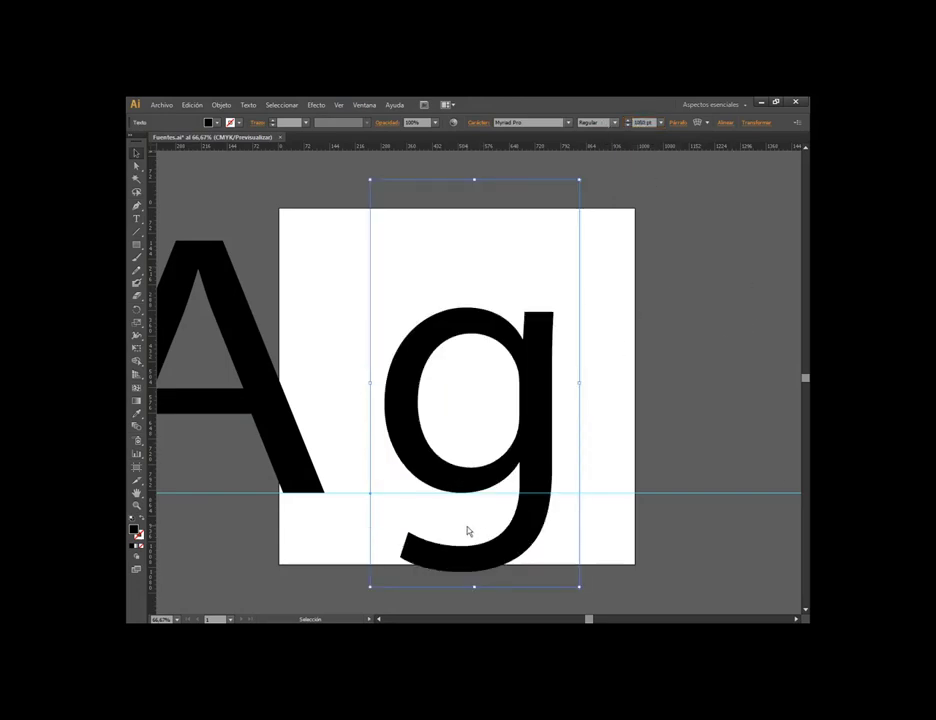
Scroll the g's font size value to adjust it, then deselect
left_click(645, 124)
scroll(645, 124, "down", 1)
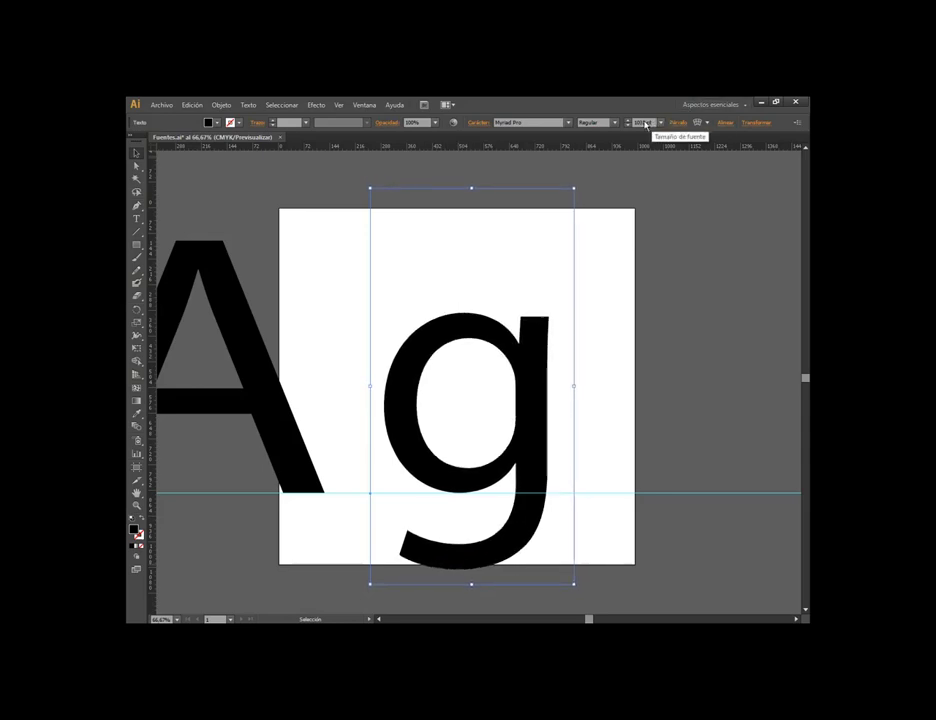
scroll(645, 124, "down", 2)
scroll(645, 124, "down", 1)
scroll(645, 124, "down", 1)
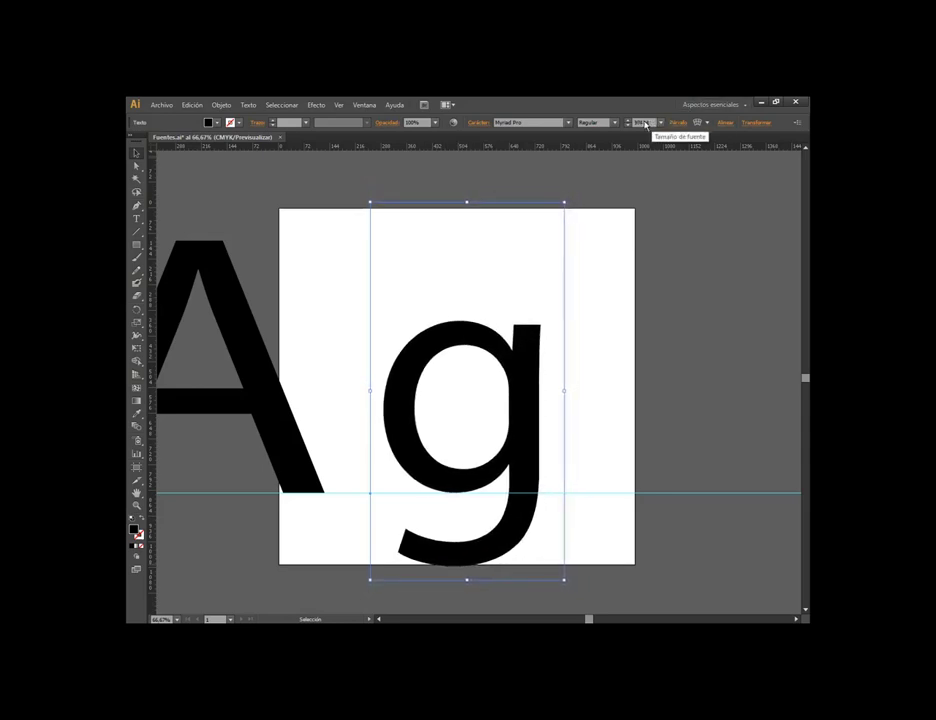
scroll(645, 124, "down", 1)
scroll(645, 124, "down", 1)
left_click(442, 203)
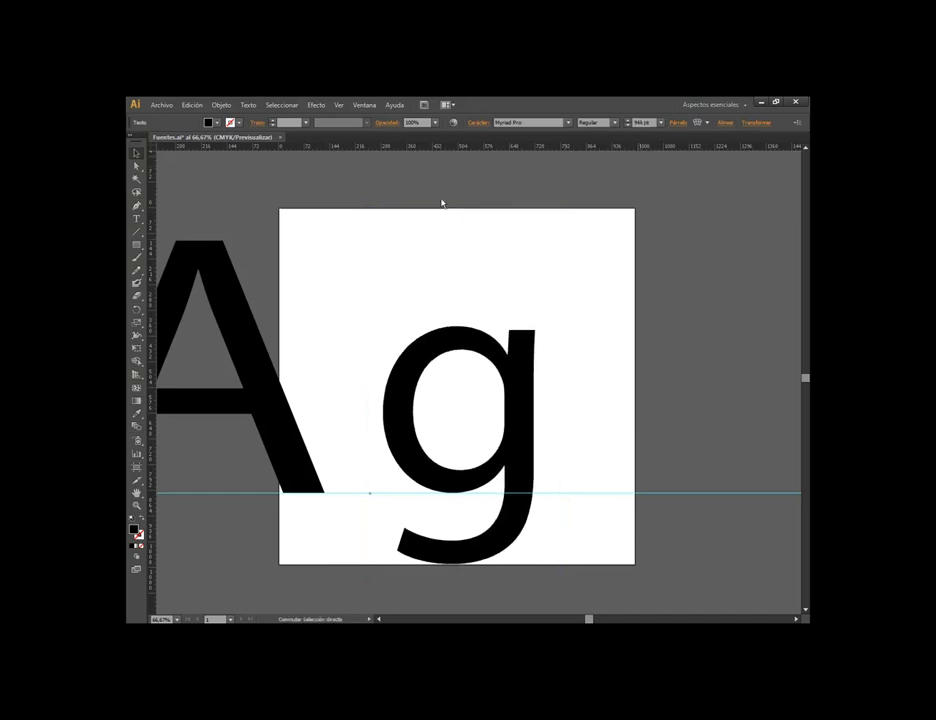
Zoom out to 33.33% and reselect the g and A in turn to inspect them
left_click_drag(283, 213, 675, 588)
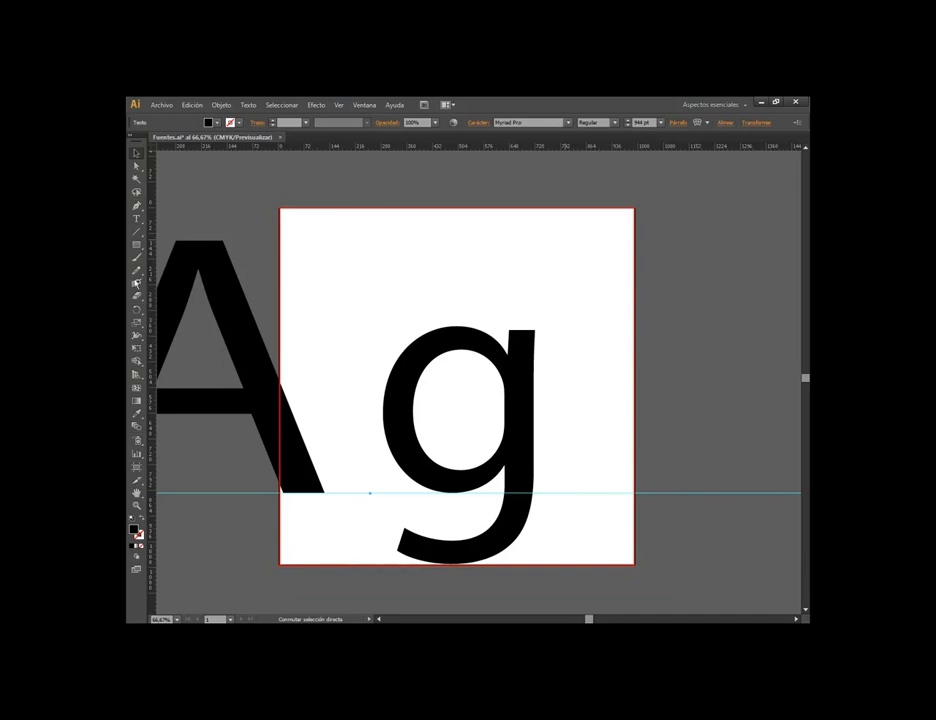
left_click(409, 572)
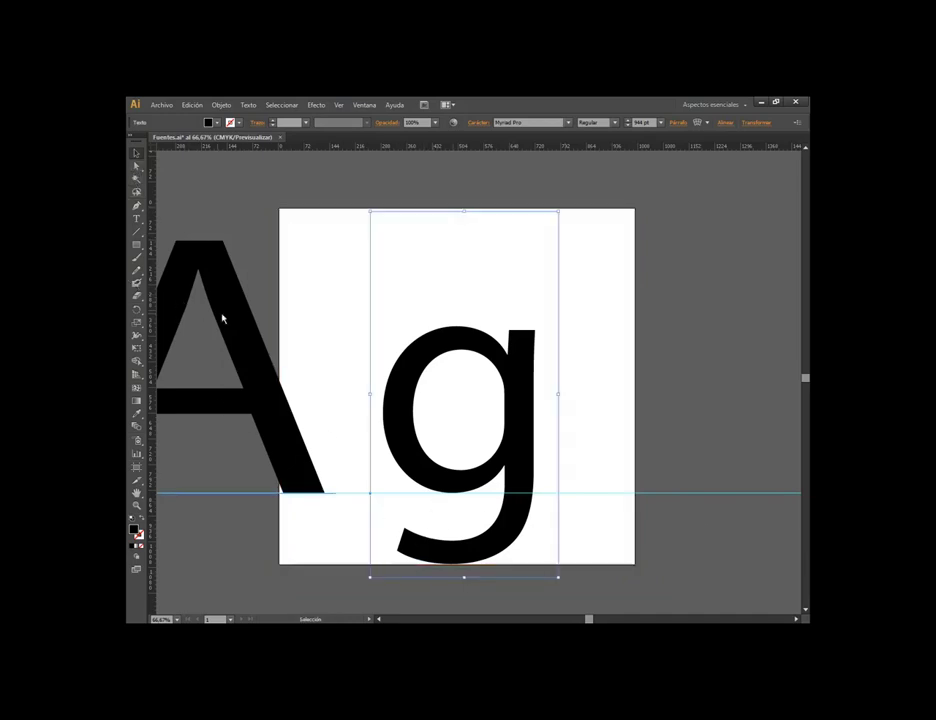
left_click(312, 274)
scroll(631, 425, "down", 2)
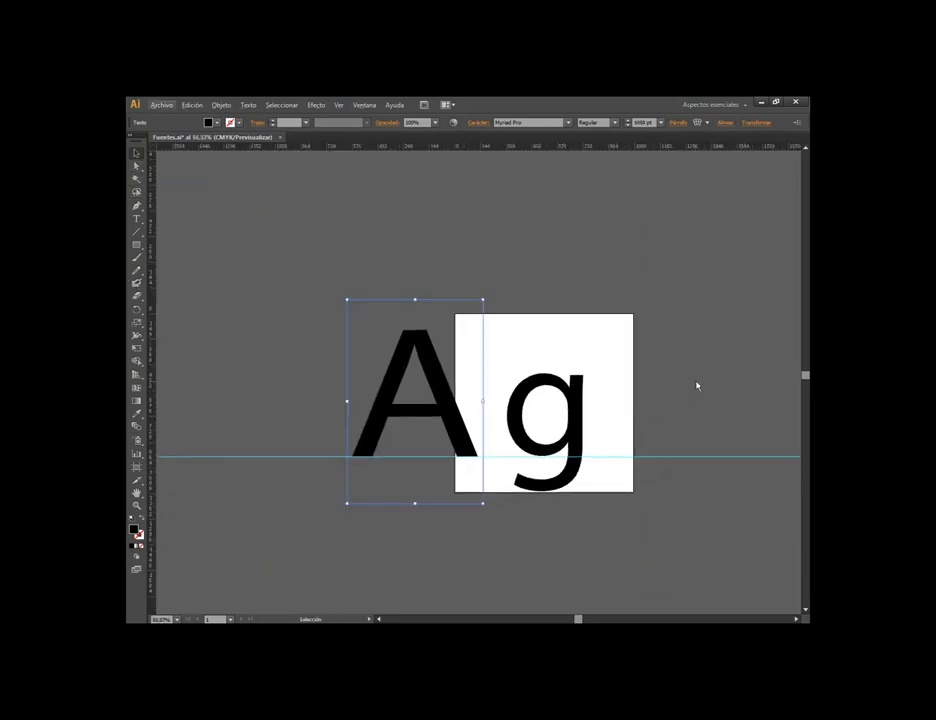
left_click(512, 522)
left_click(464, 425)
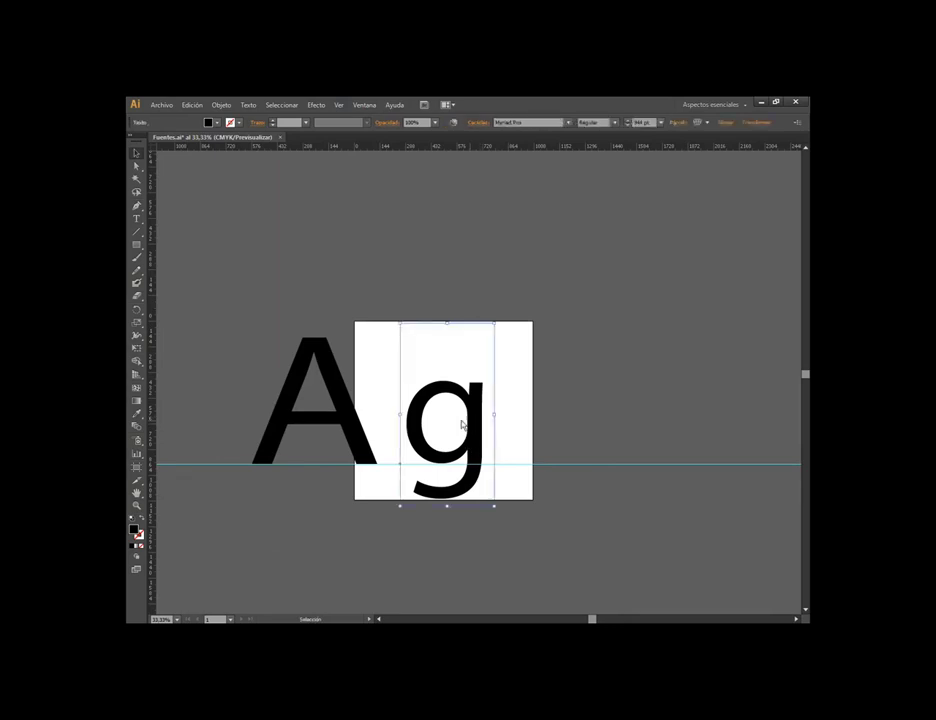
left_click(340, 398)
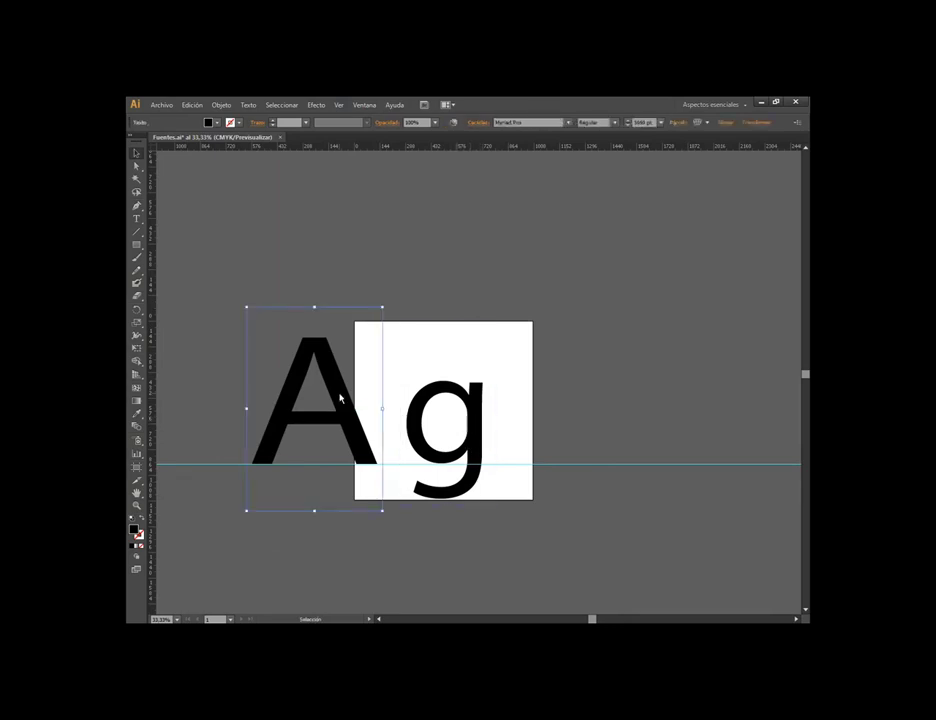
left_click(475, 437)
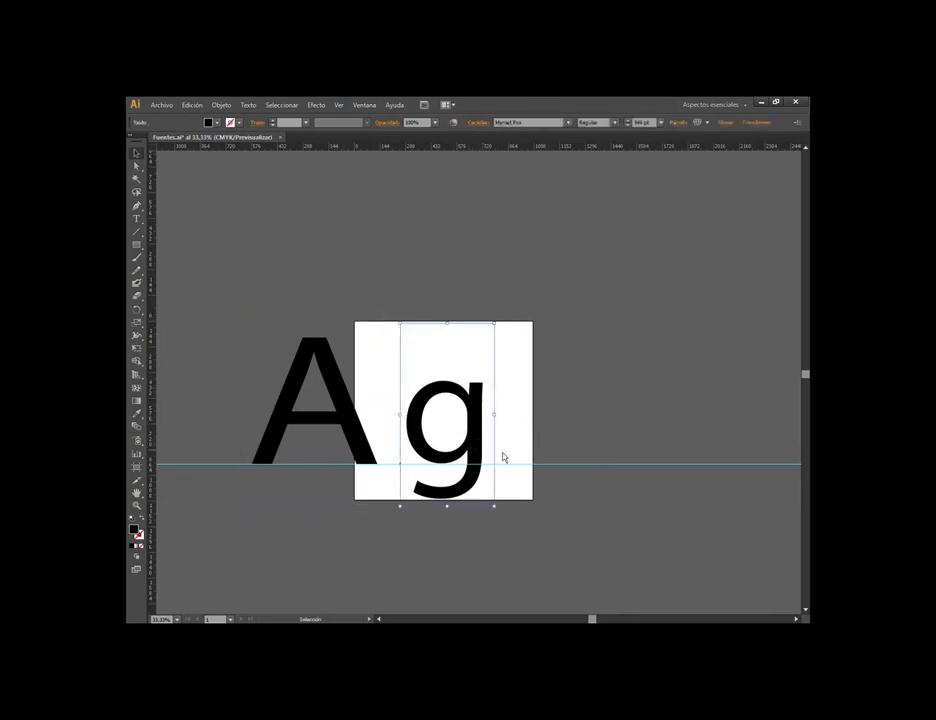
left_click(642, 122)
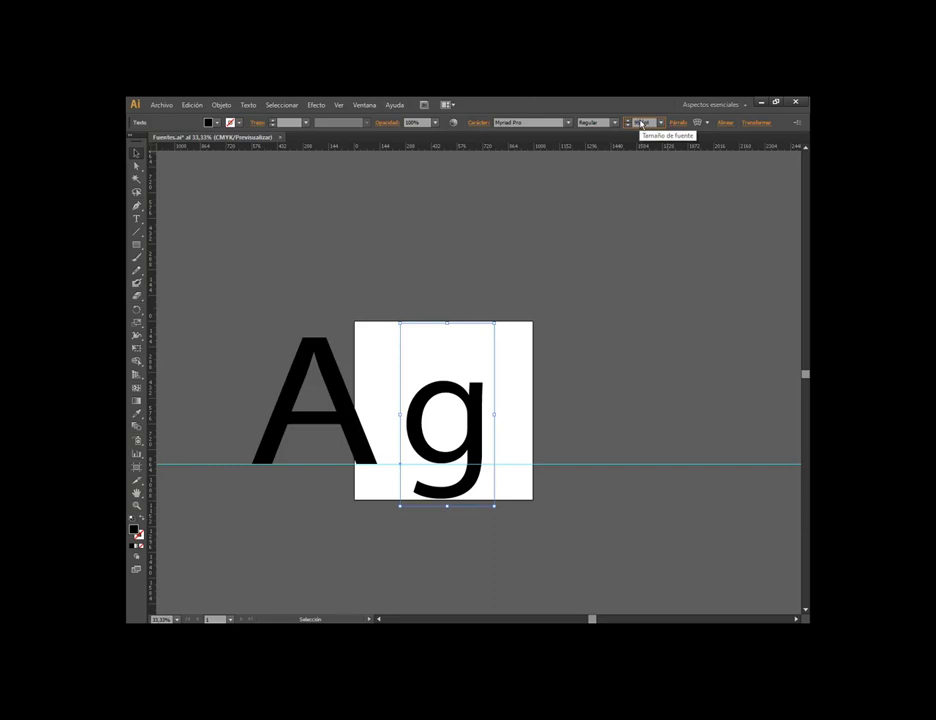
left_click(627, 263)
Centre the A on the artboard and park the g at the upper left of the canvas
left_click_drag(481, 398, 679, 215)
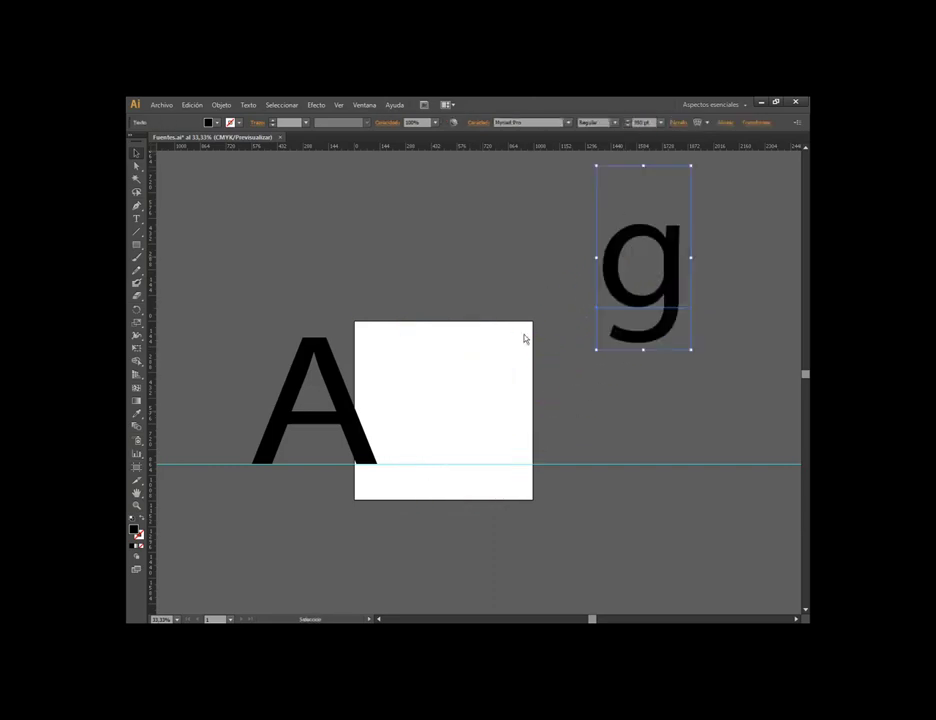
left_click_drag(352, 430, 476, 430)
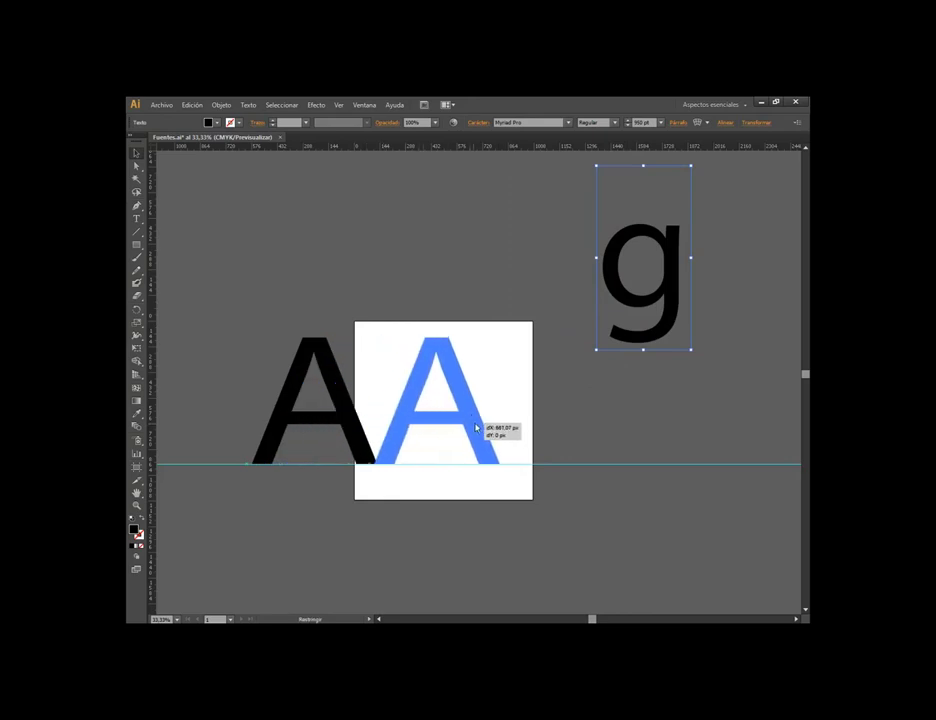
left_click_drag(690, 292, 270, 290)
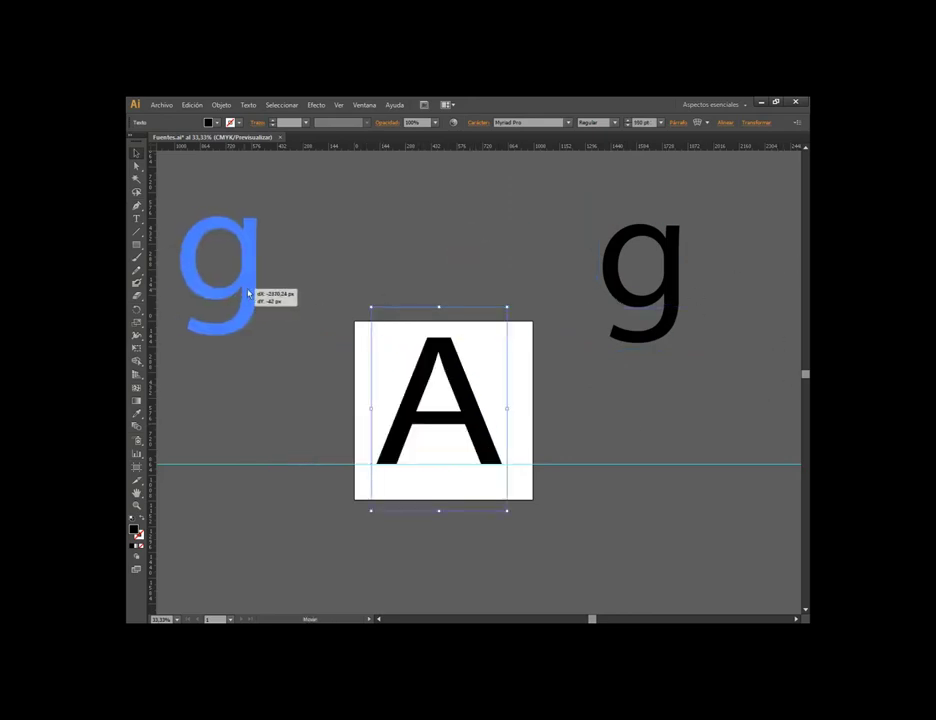
left_click(448, 453)
Zoom to 66.67% and bring the Google Meet call window to the front
scroll(448, 453, "up", 1)
scroll(428, 459, "up", 1)
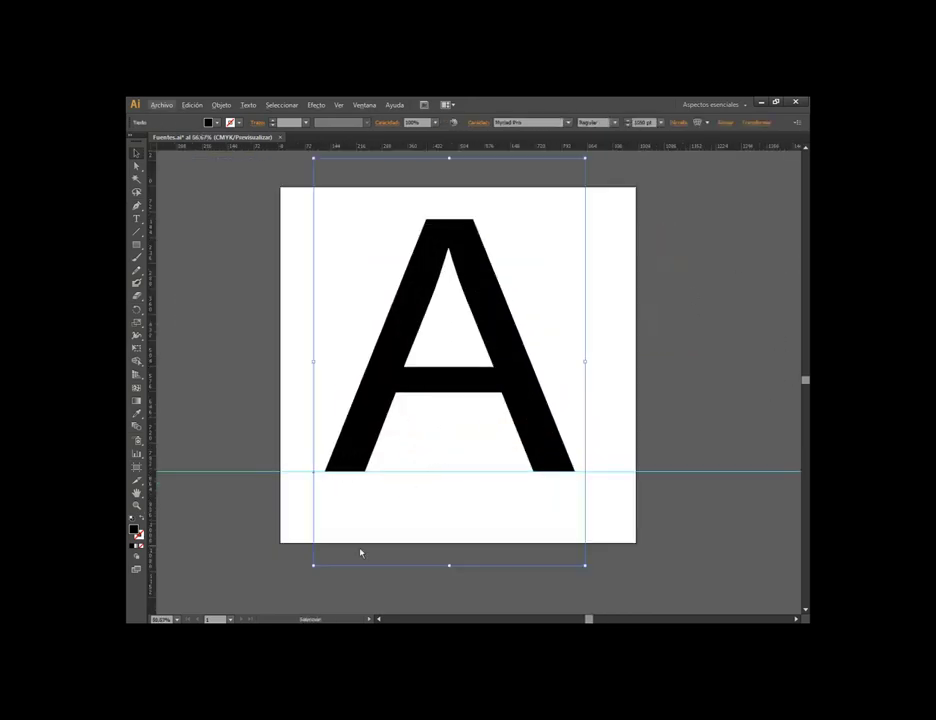
left_click(228, 605)
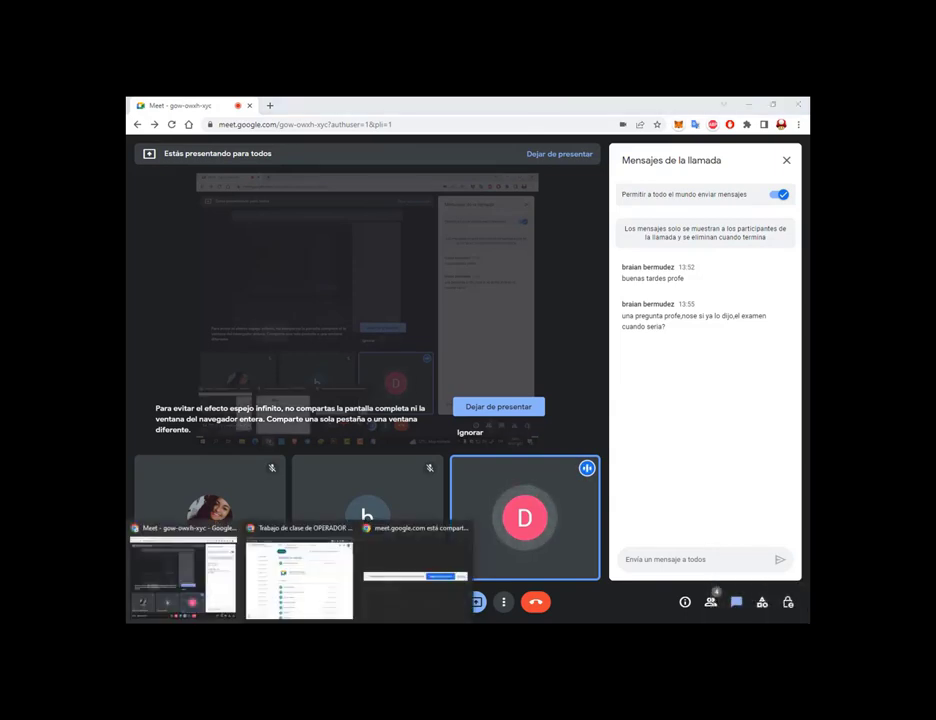
left_click(300, 588)
scroll(757, 362, "down", 3)
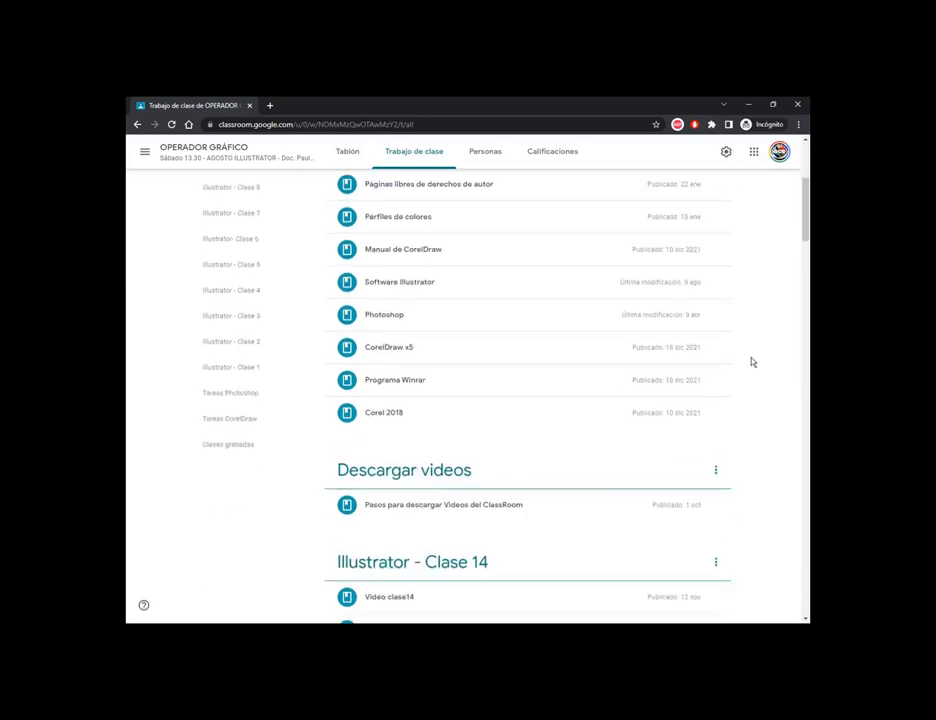
scroll(752, 361, "down", 3)
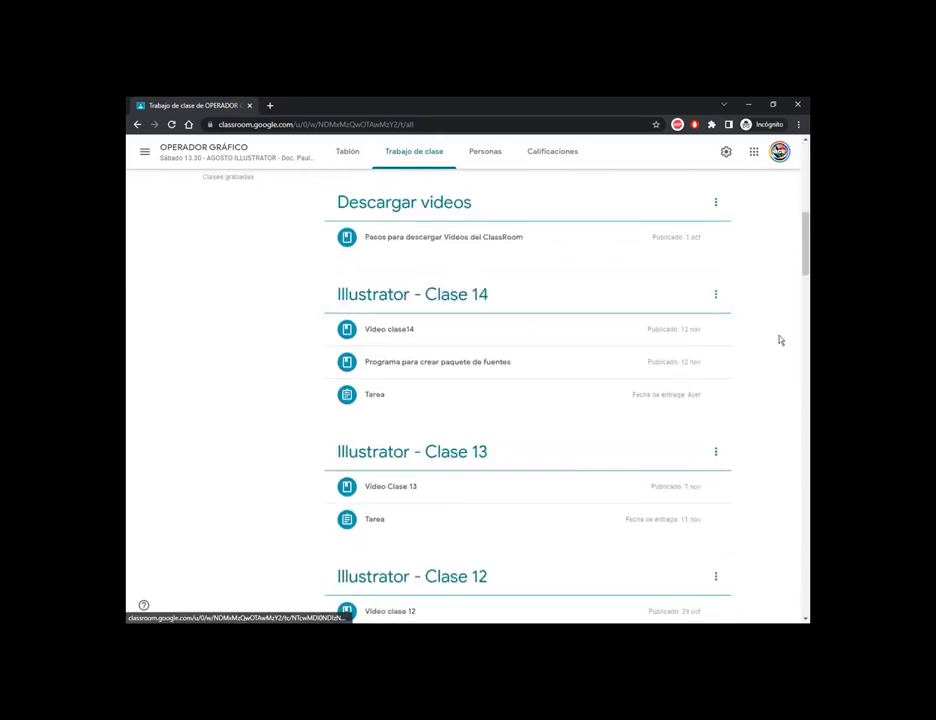
left_click(747, 106)
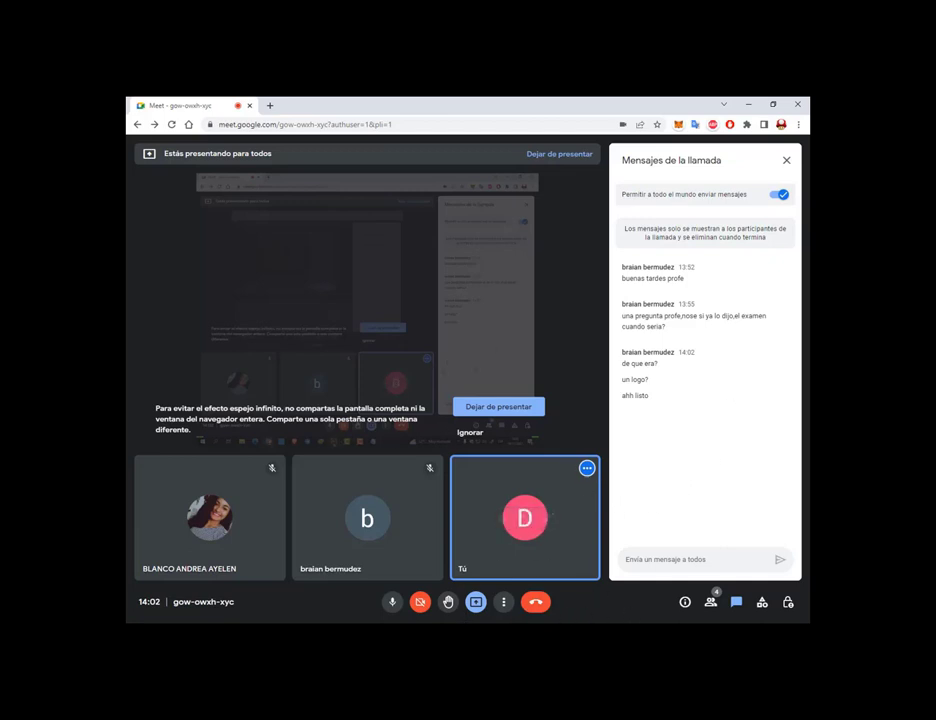
Return to Fuentes.ai and reselect the 1050 pt A after a brief switch to the Meet call
left_click(432, 569)
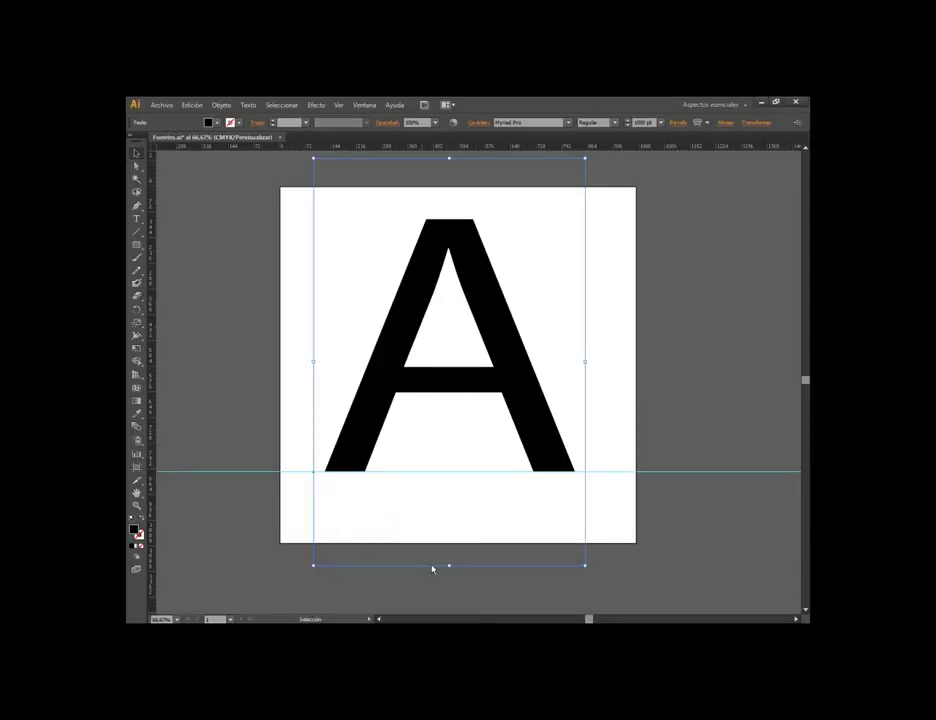
left_click(645, 347)
left_click(506, 355)
key("alt+Tab")
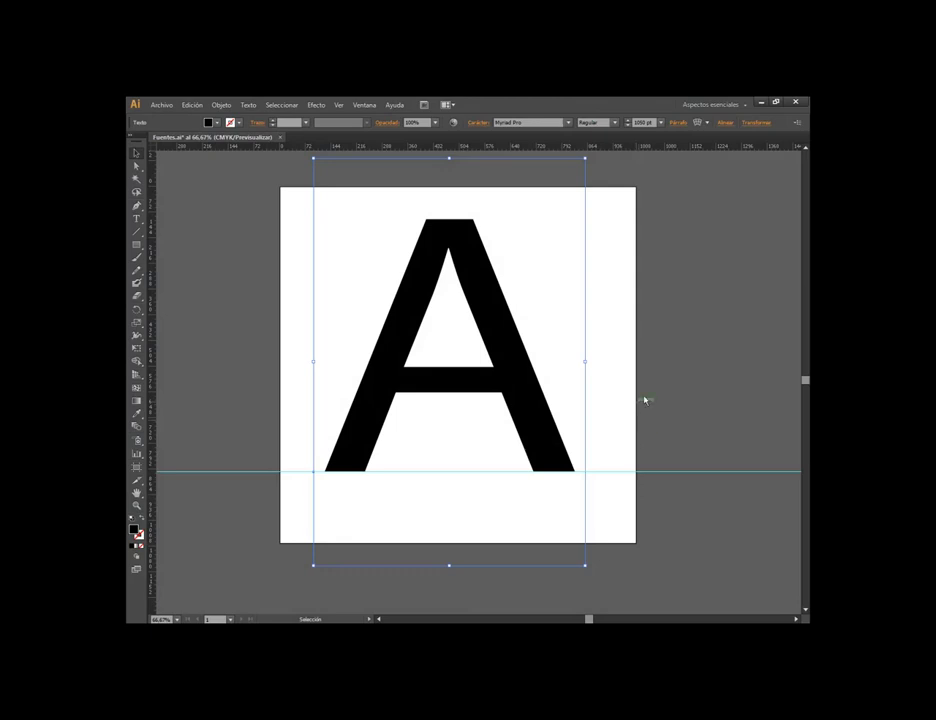
left_click(644, 400)
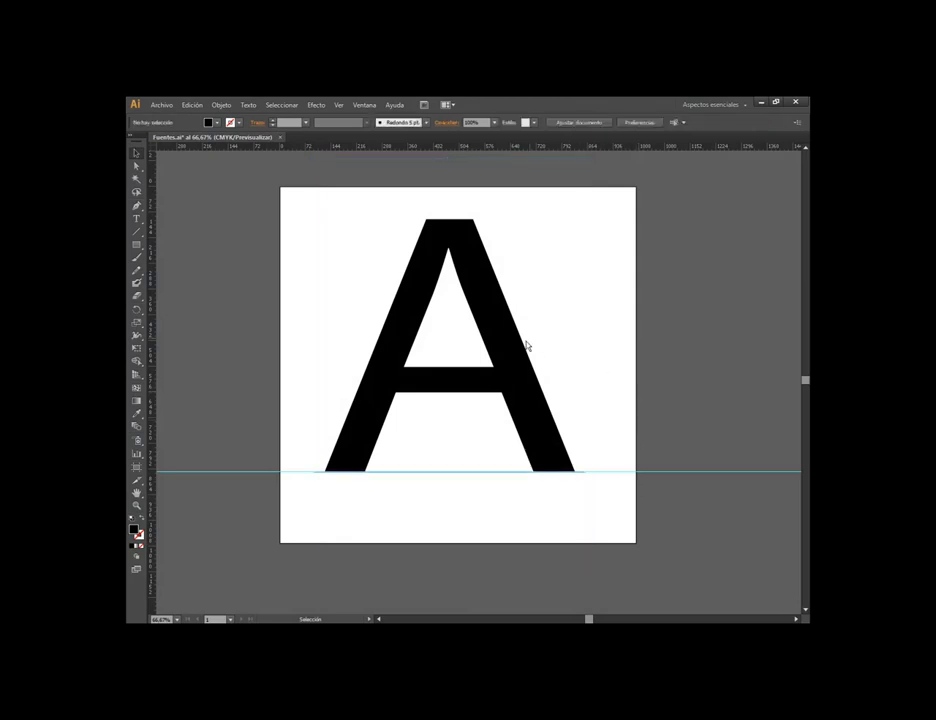
left_click(425, 243)
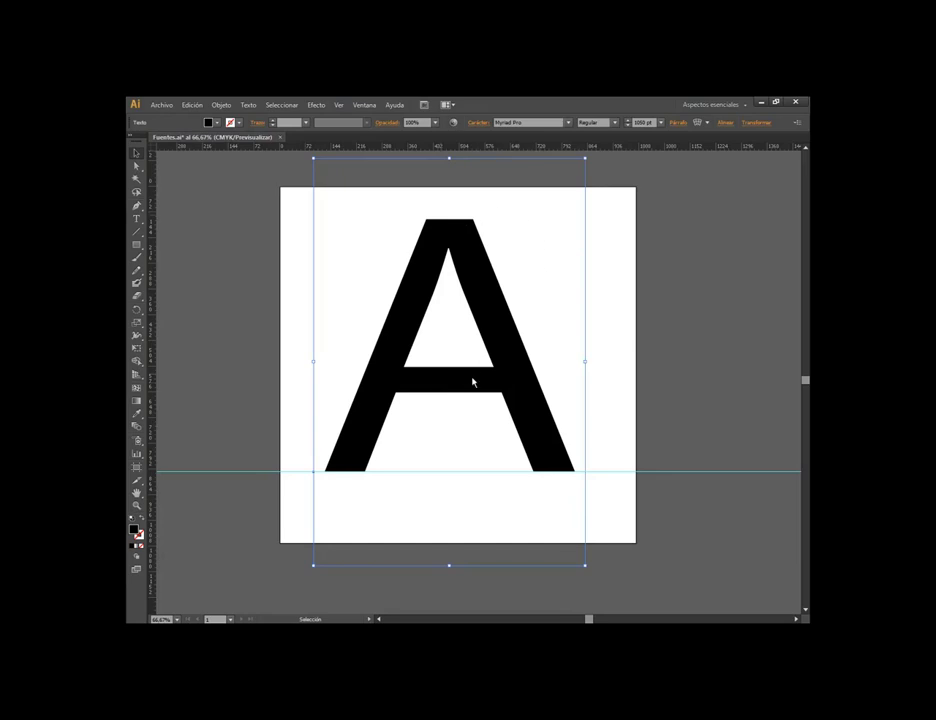
Try Noto Sans, Rockwell and Rockwell Extra Bold as the A's font
left_click(567, 123)
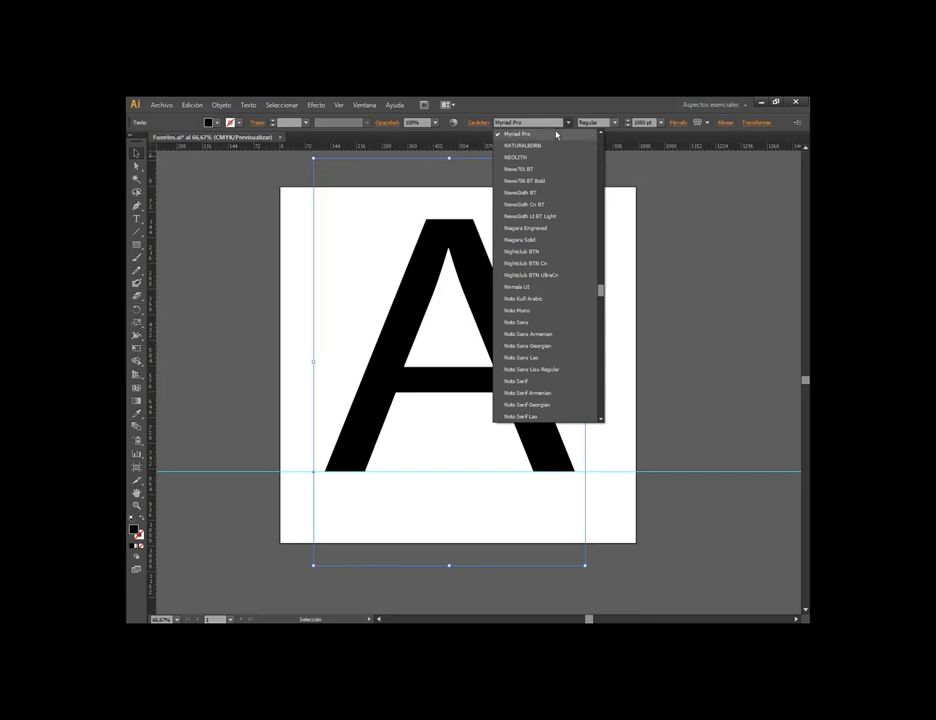
left_click(530, 322)
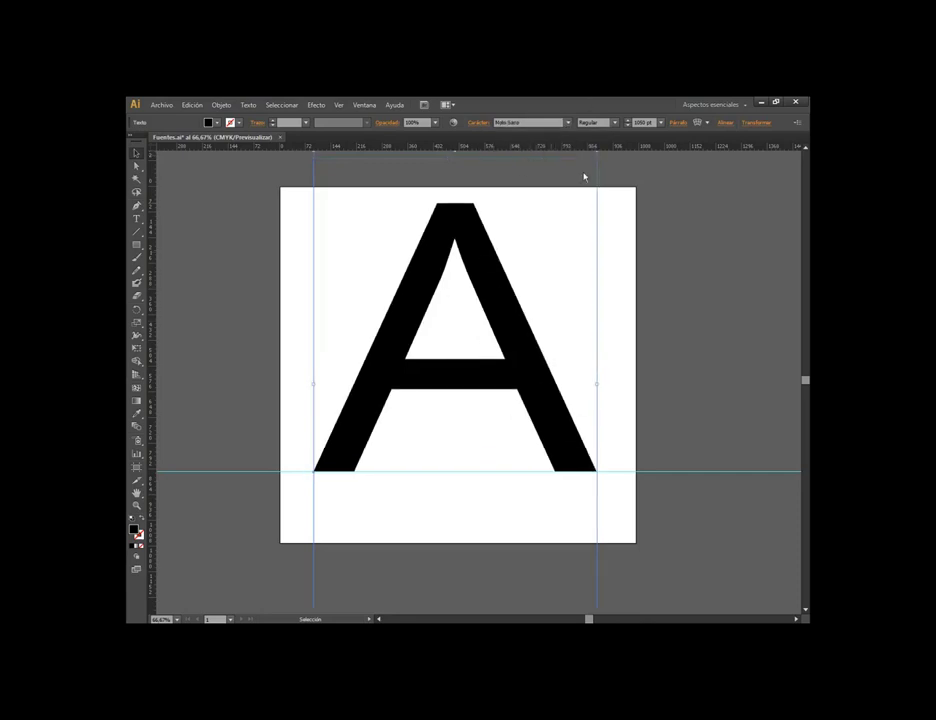
left_click(567, 123)
mouse_move(601, 300)
left_mouse_down()
mouse_move(602, 251)
mouse_move(600, 320)
left_mouse_up()
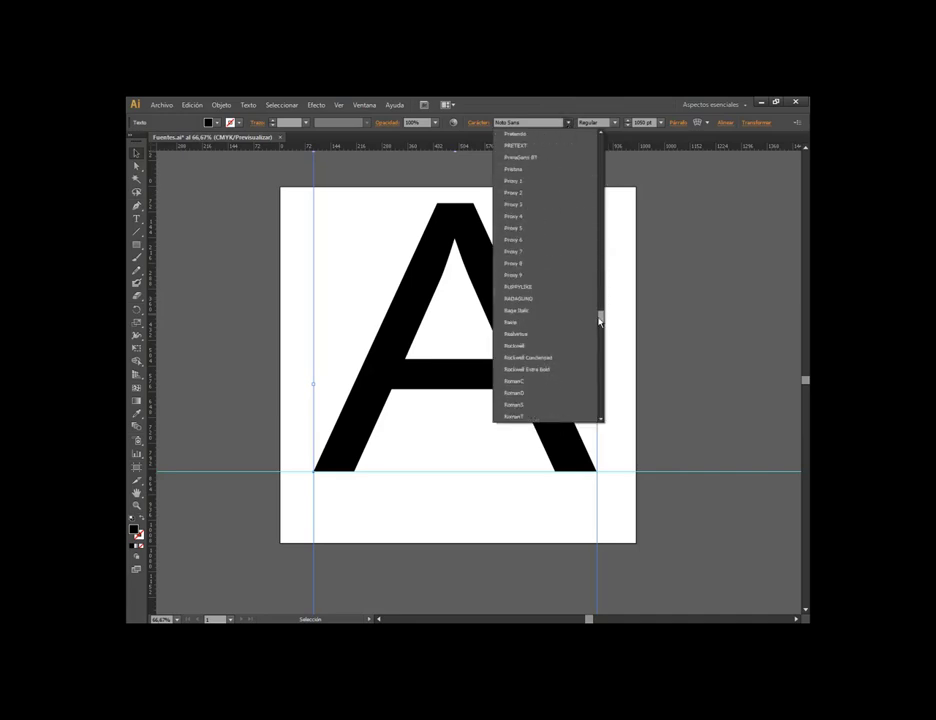
left_click(540, 347)
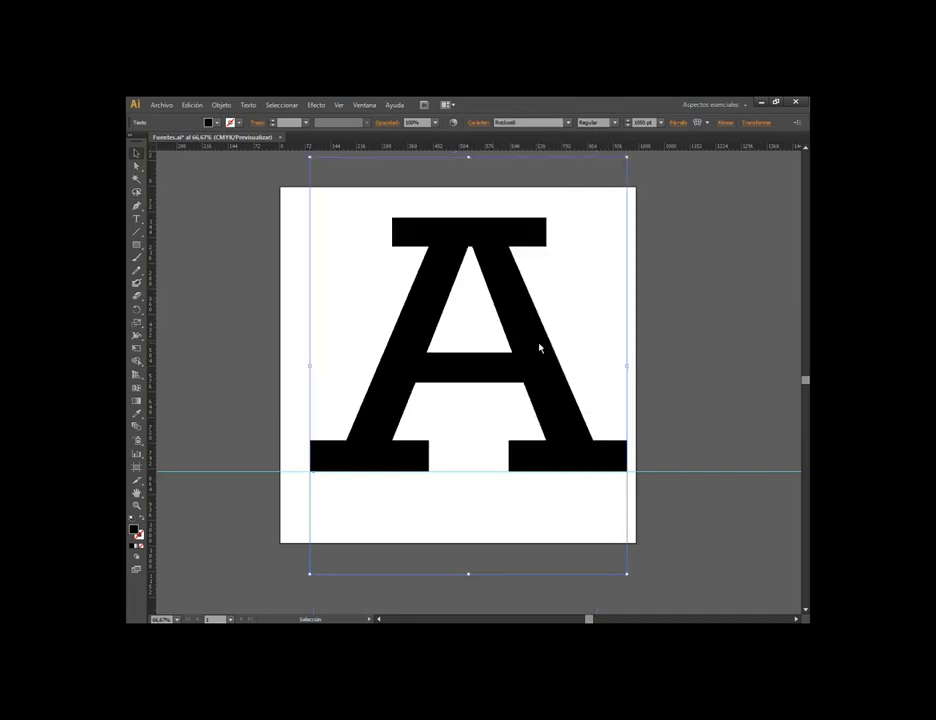
left_click(700, 328)
left_click(508, 272)
left_click(569, 122)
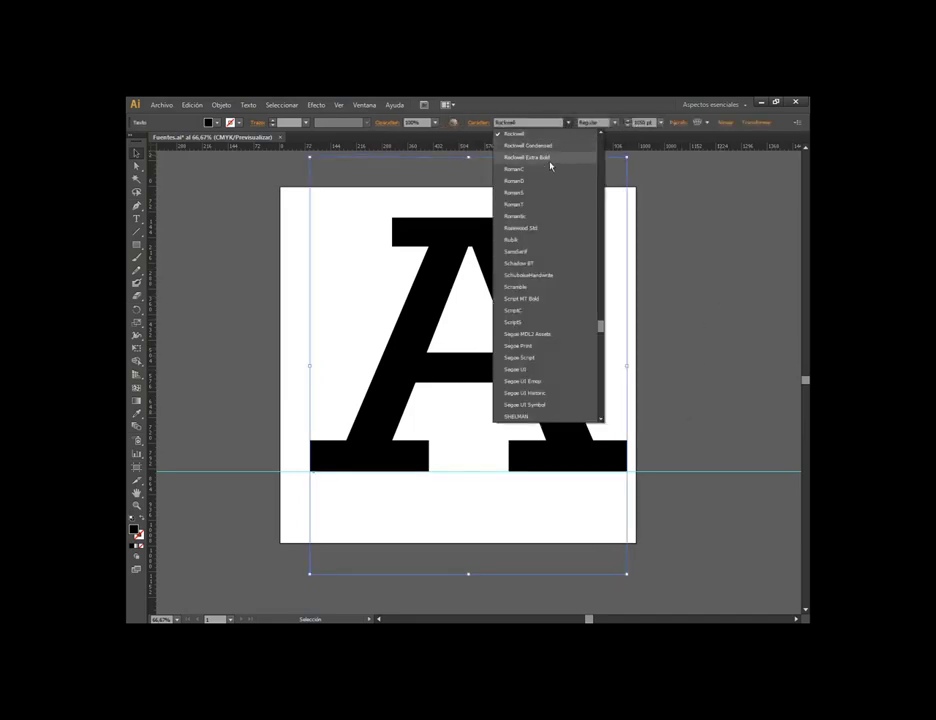
left_click(549, 165)
Try a calligraphic script, a thin sans-serif and Stylus BT on the A
left_click(567, 122)
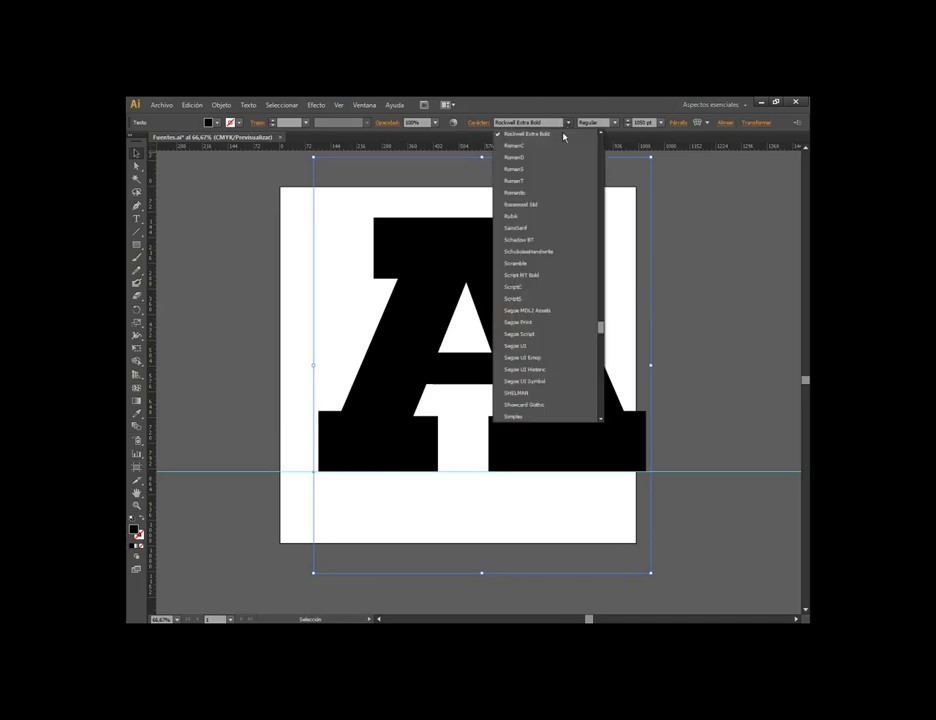
left_click(533, 283)
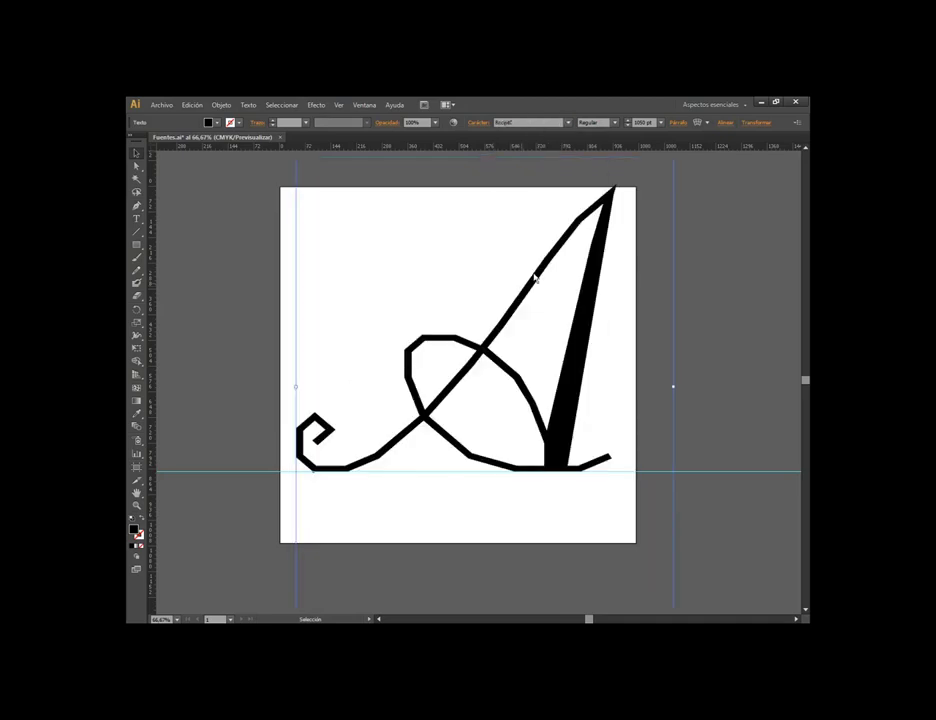
left_click(569, 122)
left_click(538, 278)
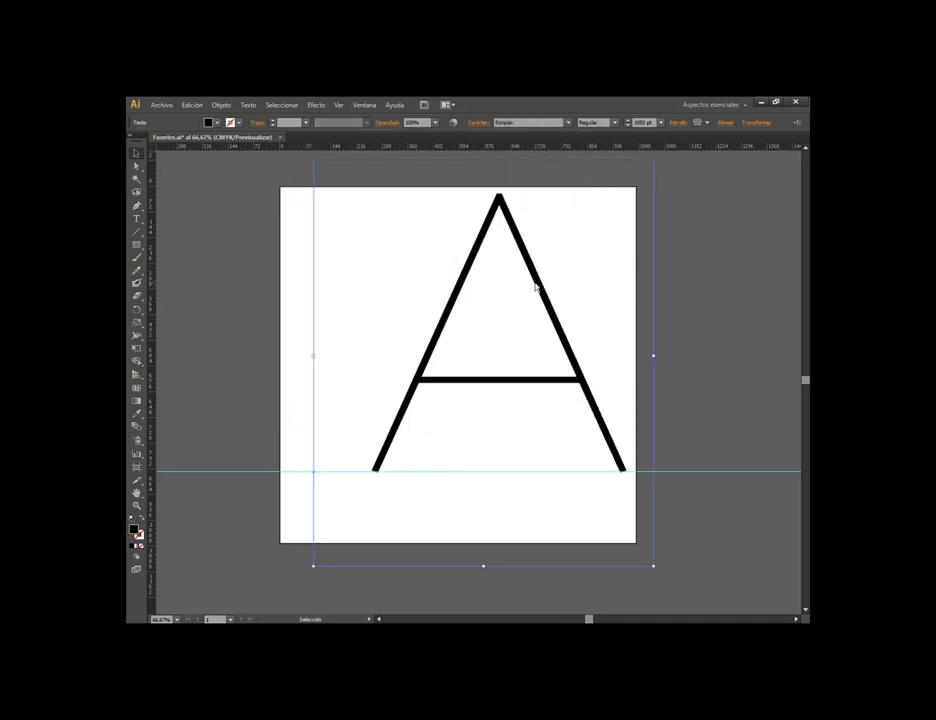
left_click(568, 122)
left_click(545, 346)
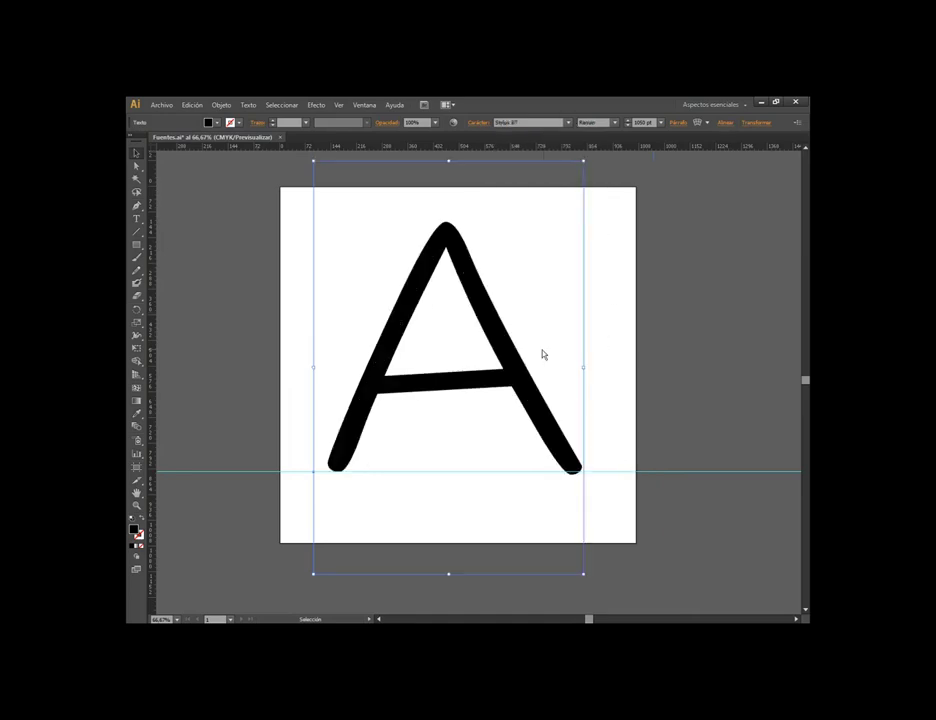
Try TypeWriter and NEOLITH on the A, then box-select the letter again
left_click(568, 122)
scroll(550, 348, "down", 5)
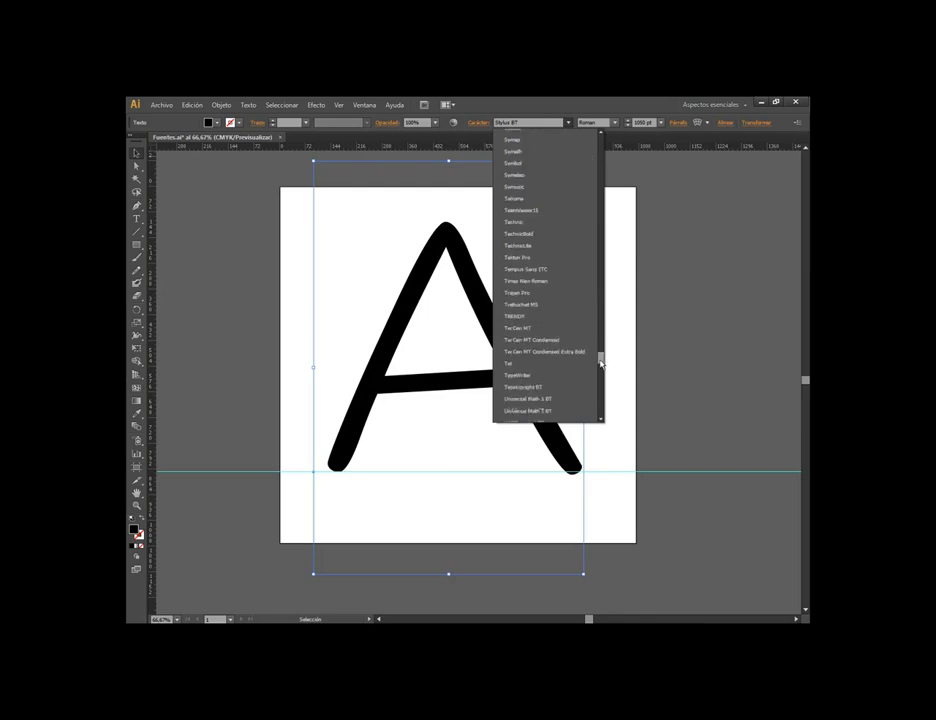
left_click(549, 351)
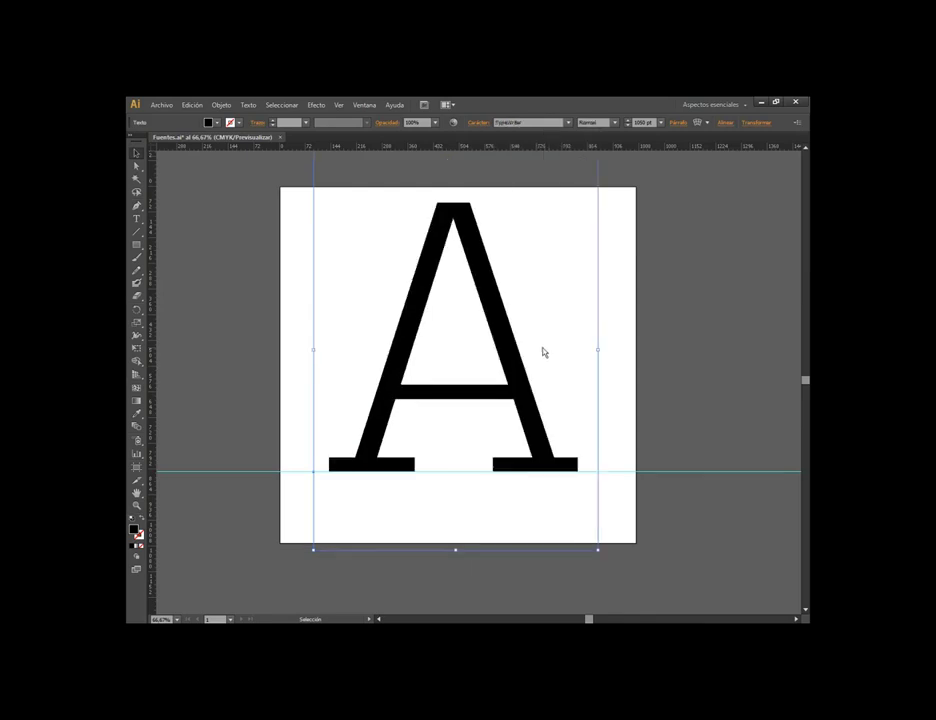
left_click(569, 122)
left_click_drag(601, 366, 601, 289)
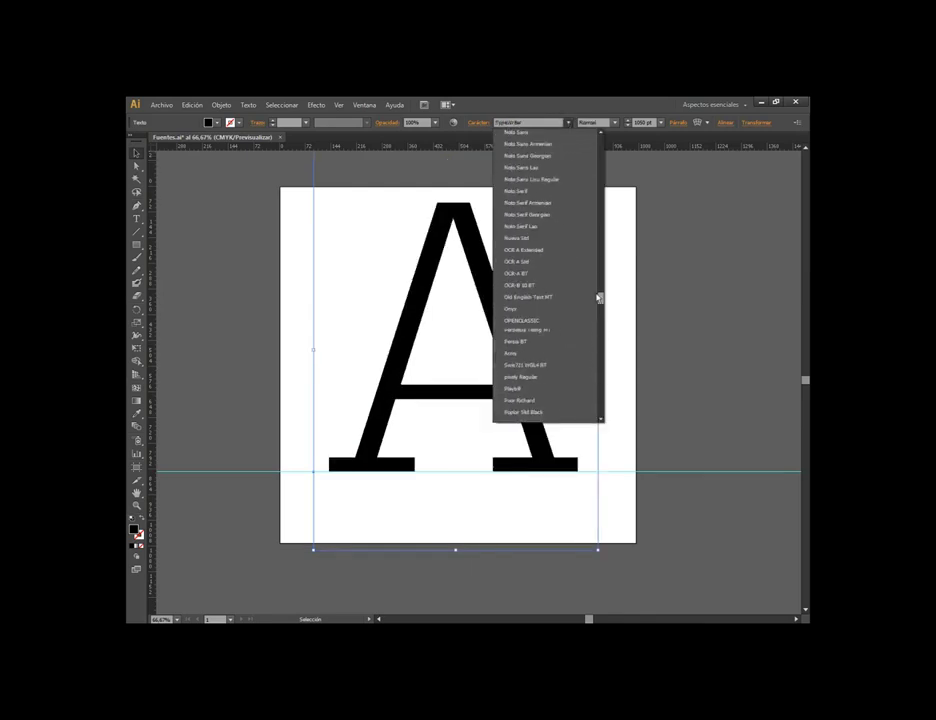
left_click(540, 198)
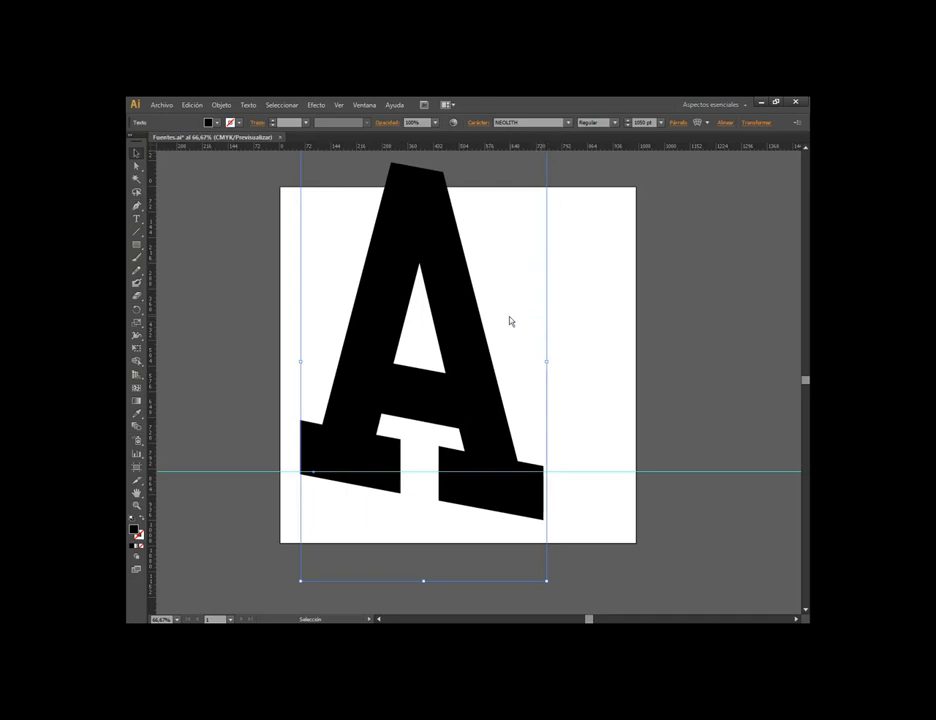
key("ctrl")
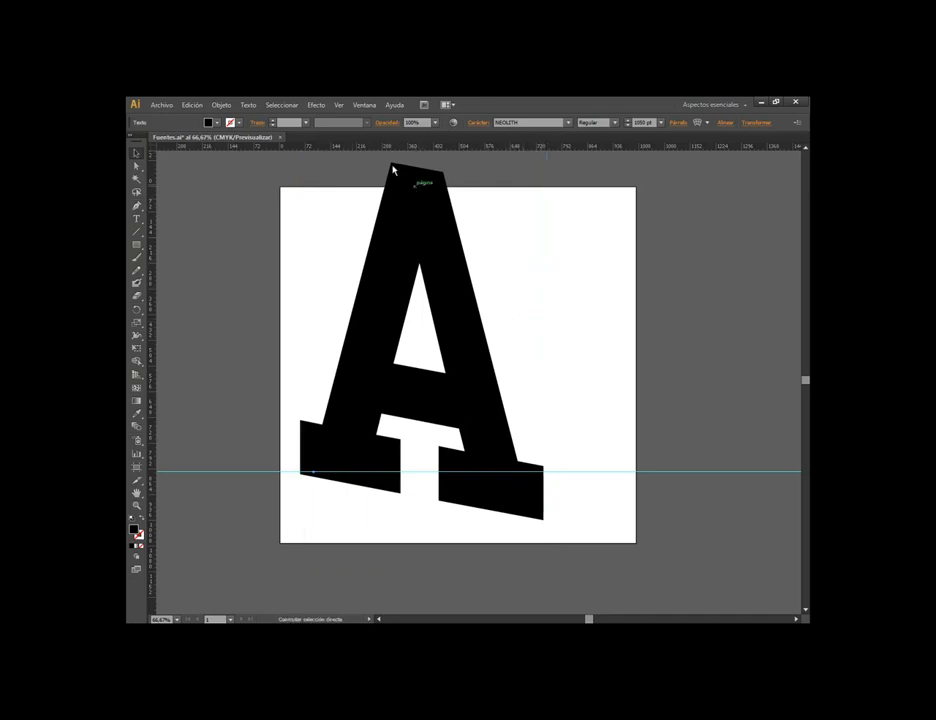
left_click_drag(396, 164, 466, 189)
left_click_drag(281, 535, 568, 475)
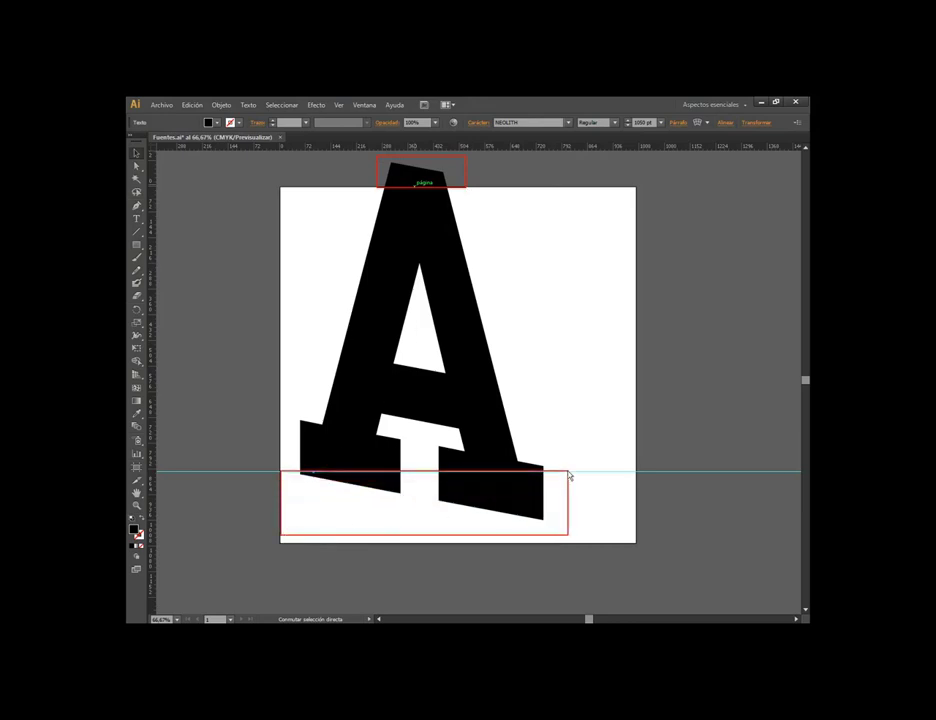
Try Monolot, then settle on Arial for the A
left_click(566, 123)
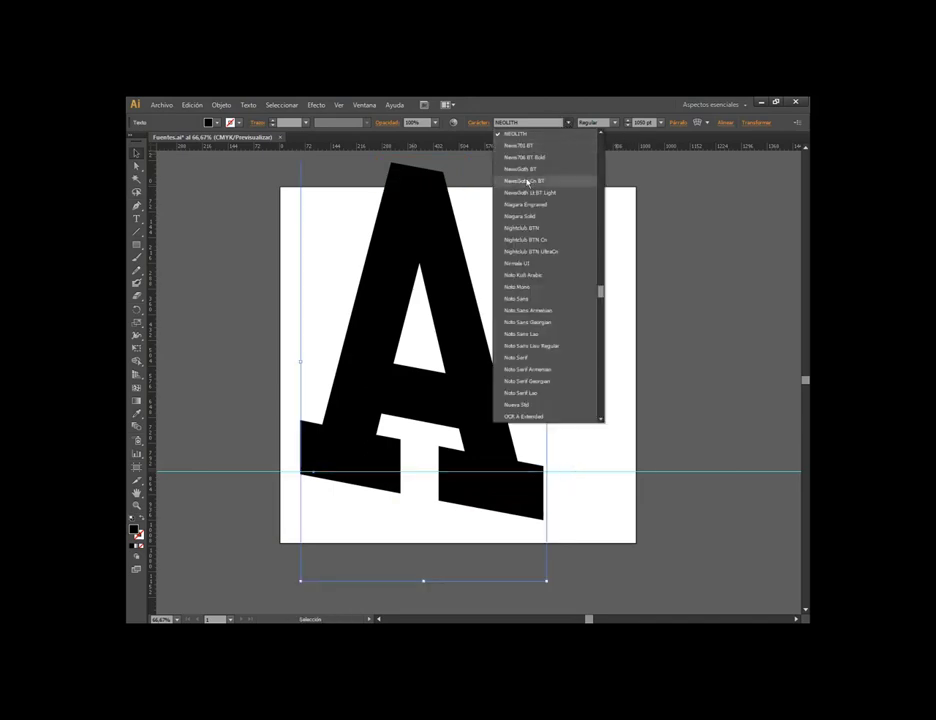
scroll(530, 195, "up", 7)
left_click(532, 270)
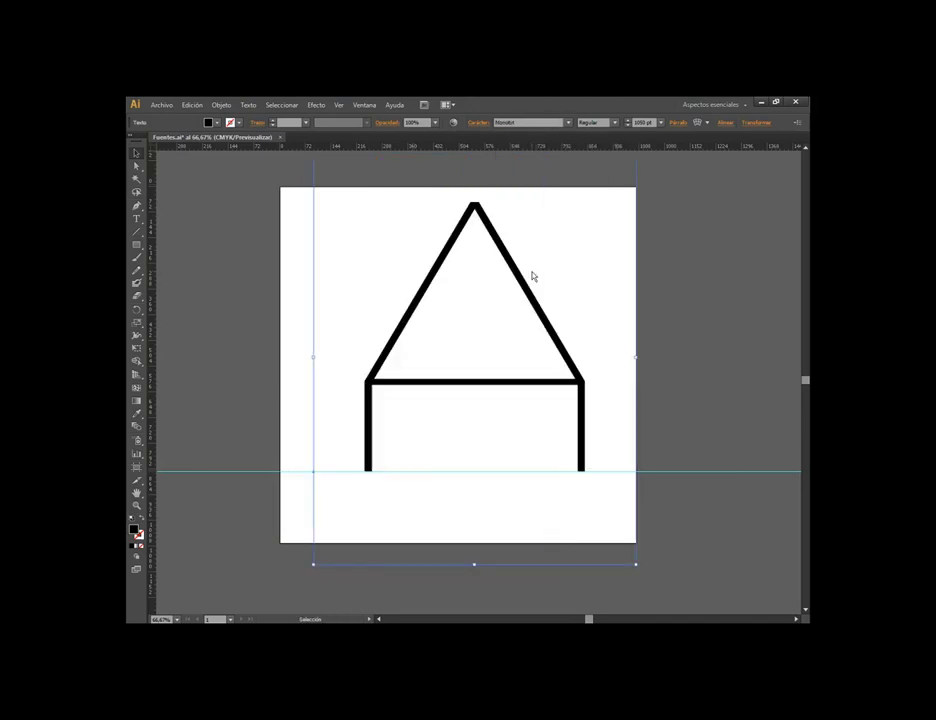
left_click(568, 123)
left_click_drag(601, 285, 603, 146)
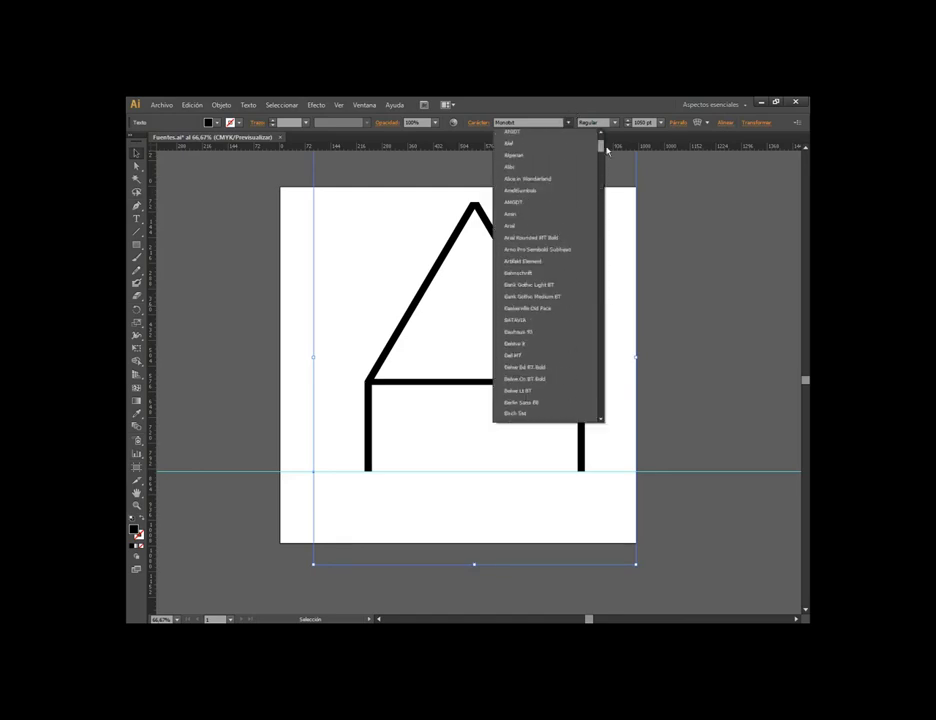
left_click(538, 299)
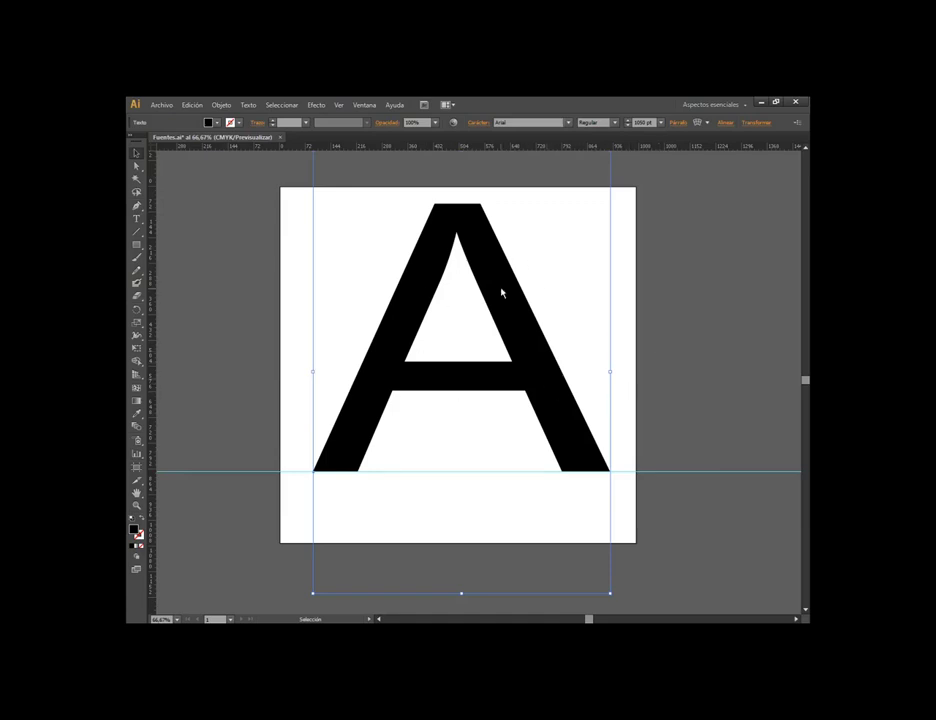
Preview lower-arc and upper-arc warps on the A, then discard the trial
left_click(222, 106)
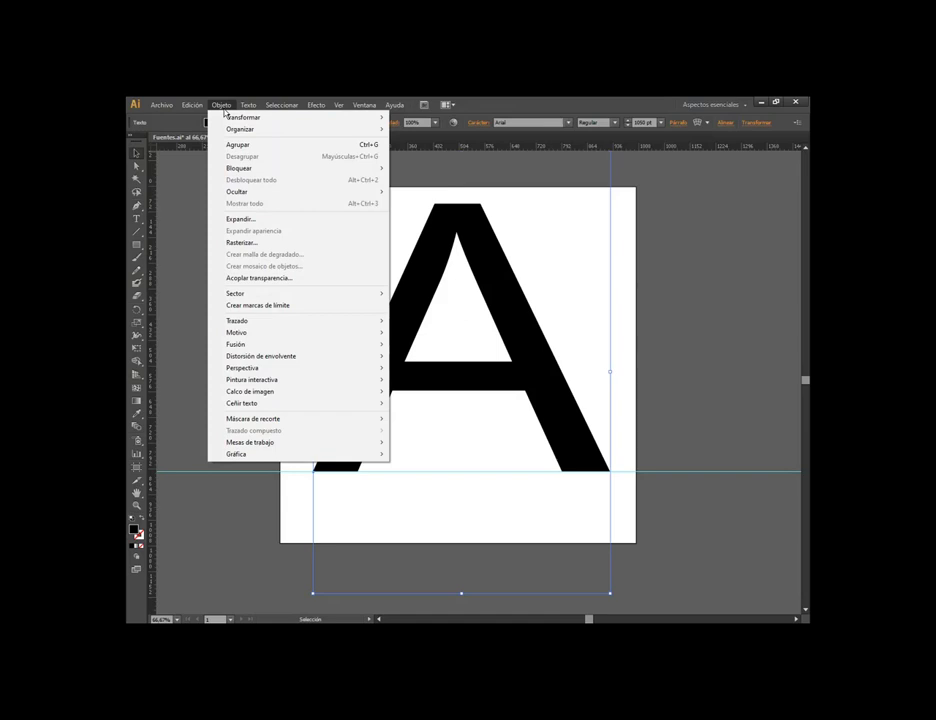
mouse_move(261, 356)
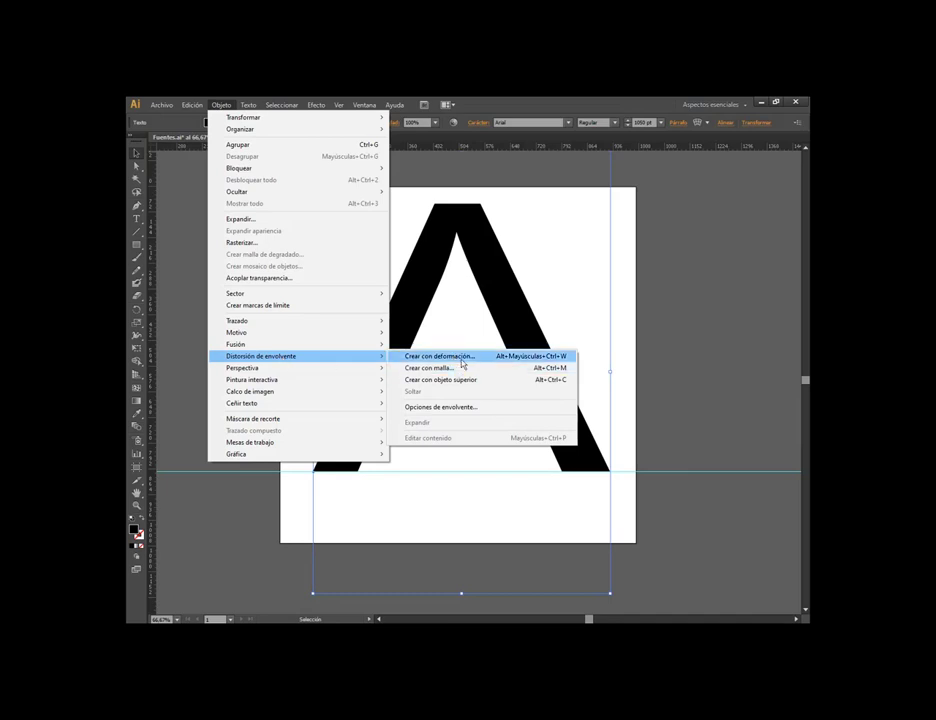
left_click(462, 358)
left_click(570, 280)
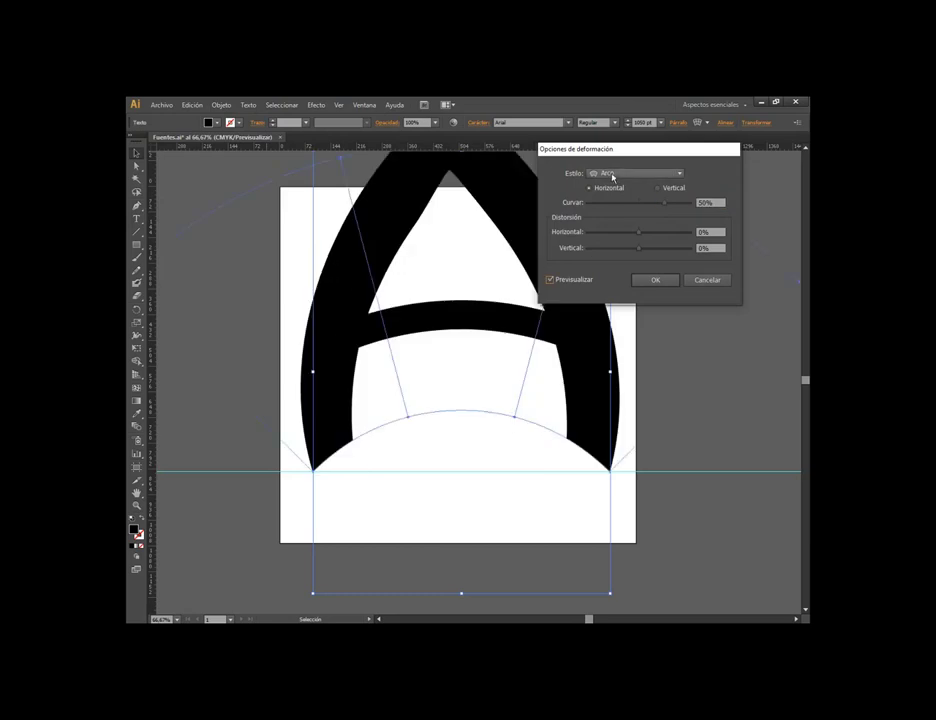
left_click(612, 173)
left_click(612, 194)
left_click(627, 174)
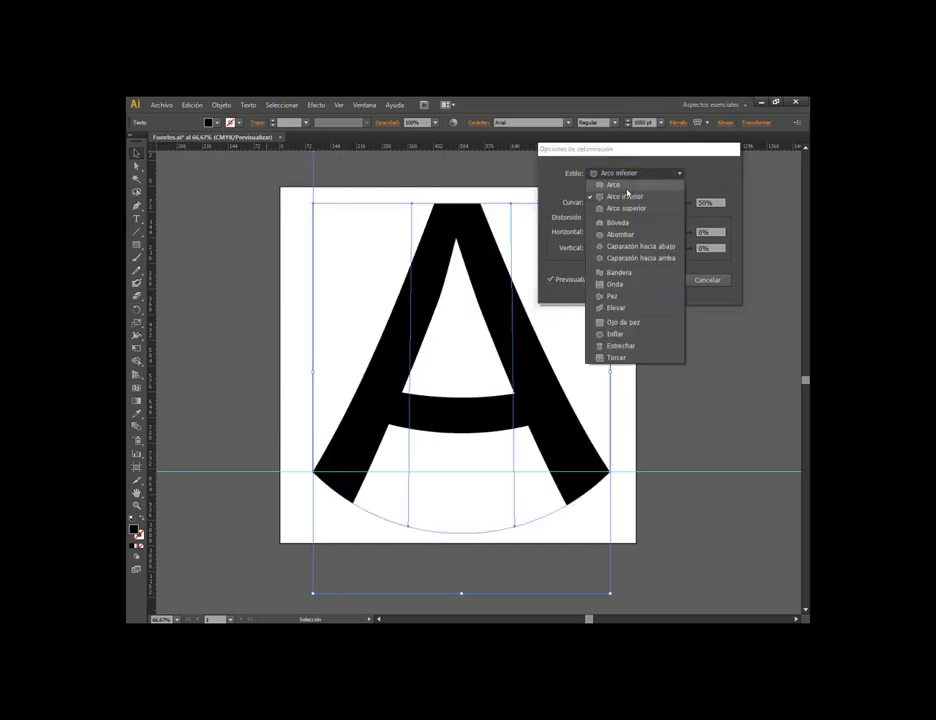
left_click(630, 207)
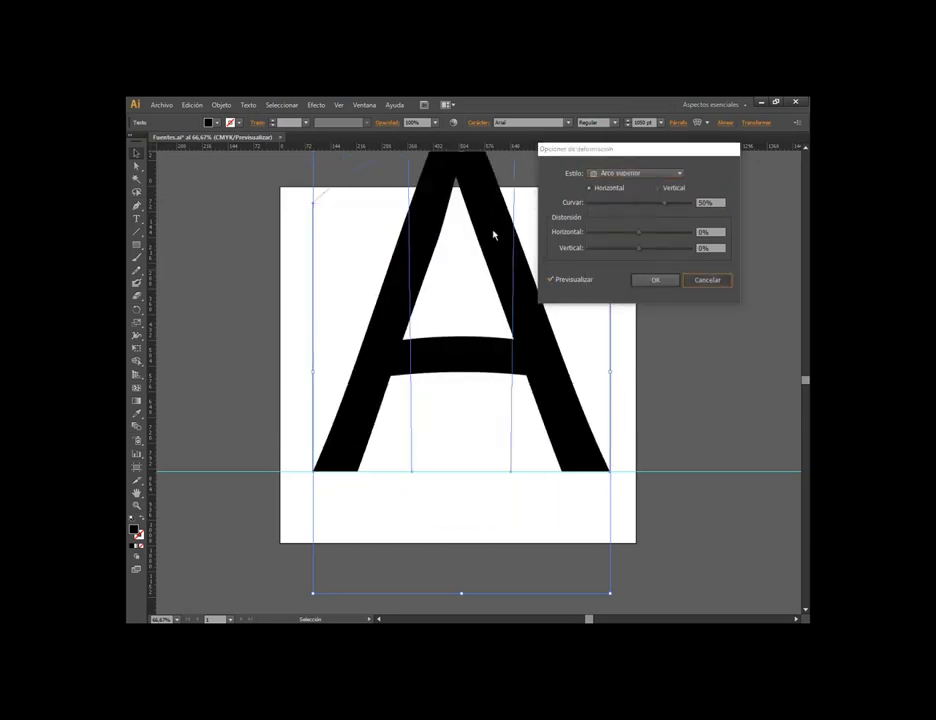
key("Escape")
Preview a mesh envelope grid over the A and cancel it
left_click(221, 104)
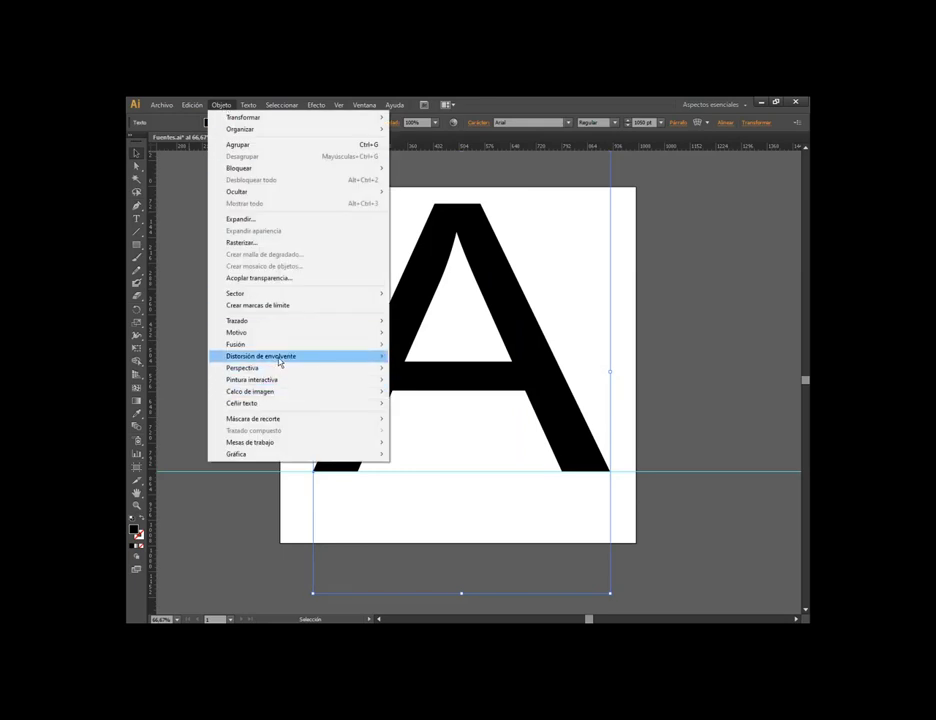
left_click(425, 368)
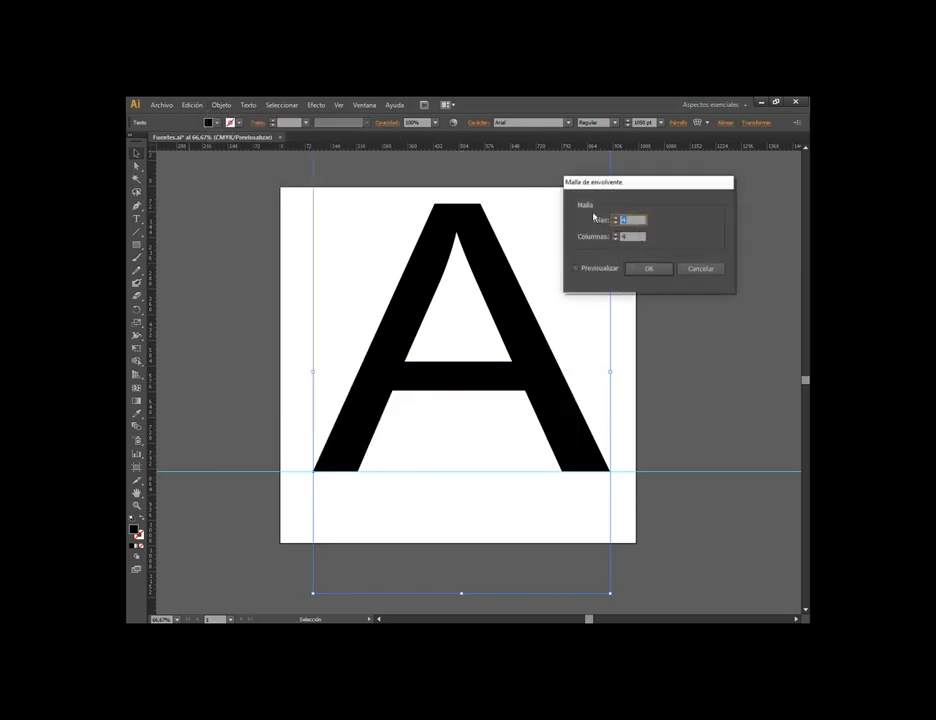
left_click(595, 269)
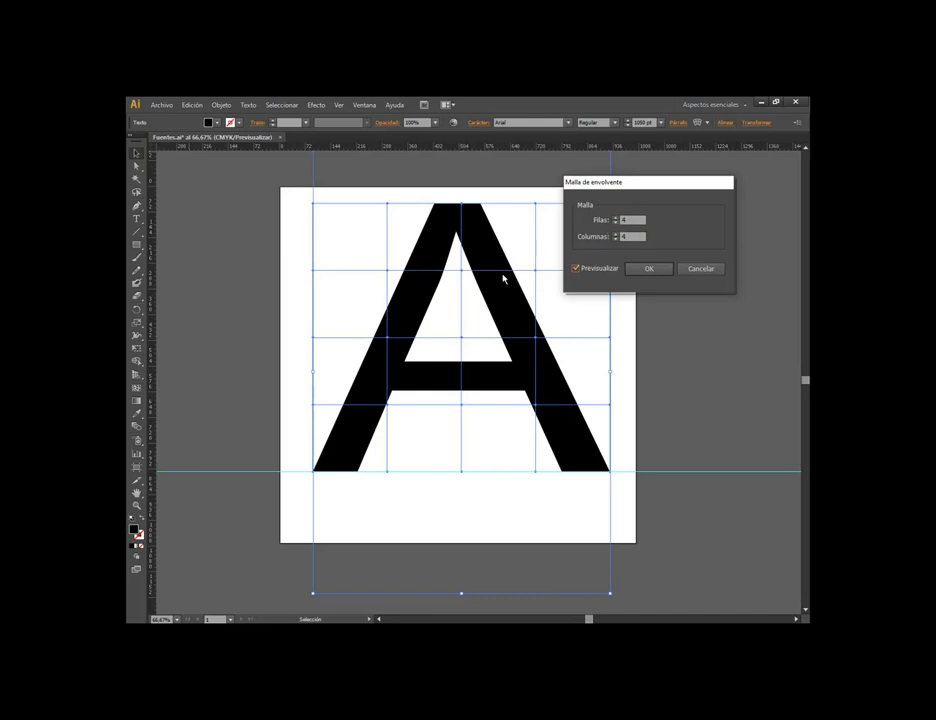
left_click(701, 268)
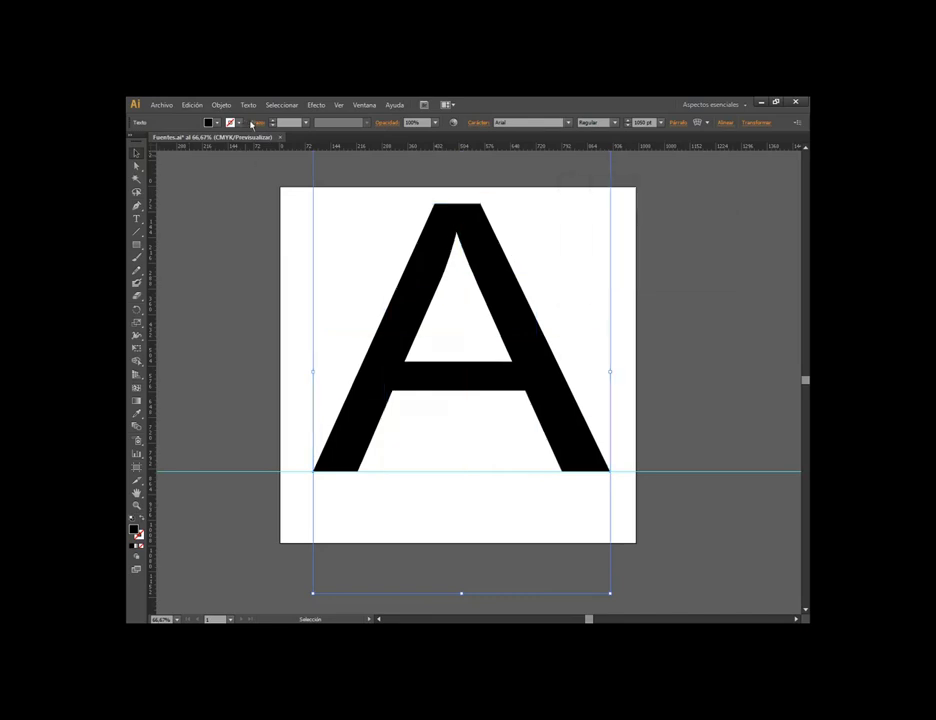
Apply a horizontal Arc warp to the A, tuning the Bend value before confirming
left_click(221, 105)
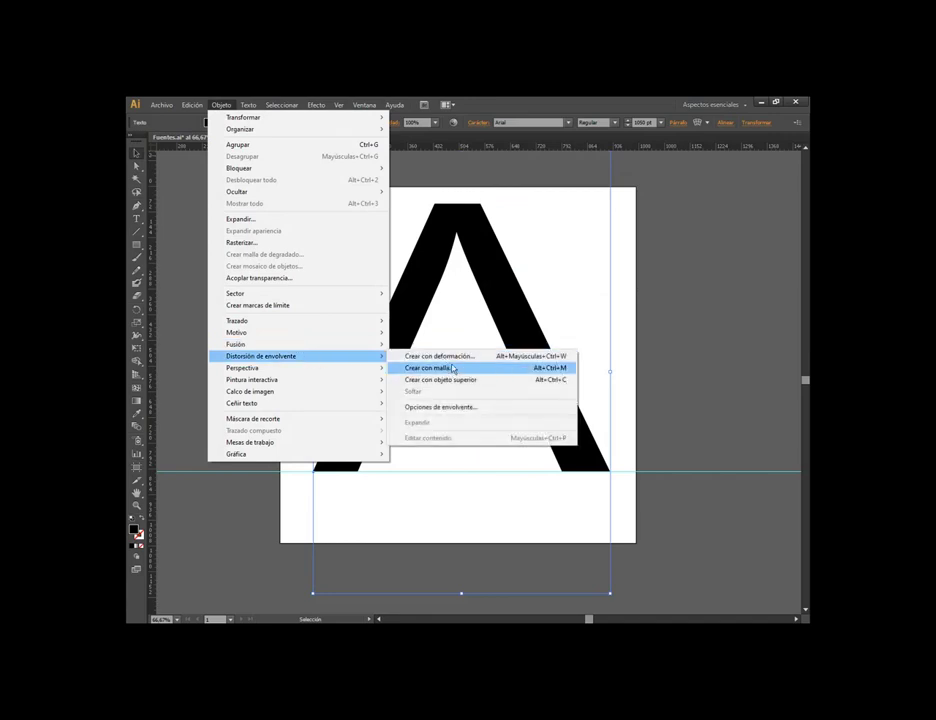
left_click(450, 359)
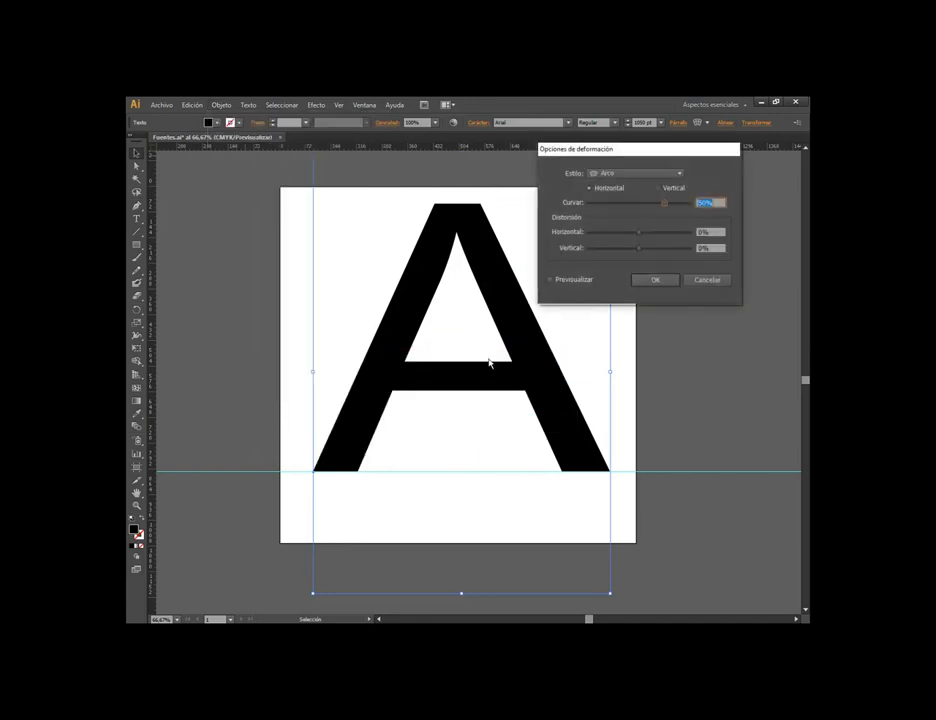
left_click(586, 281)
left_click_drag(633, 160, 674, 161)
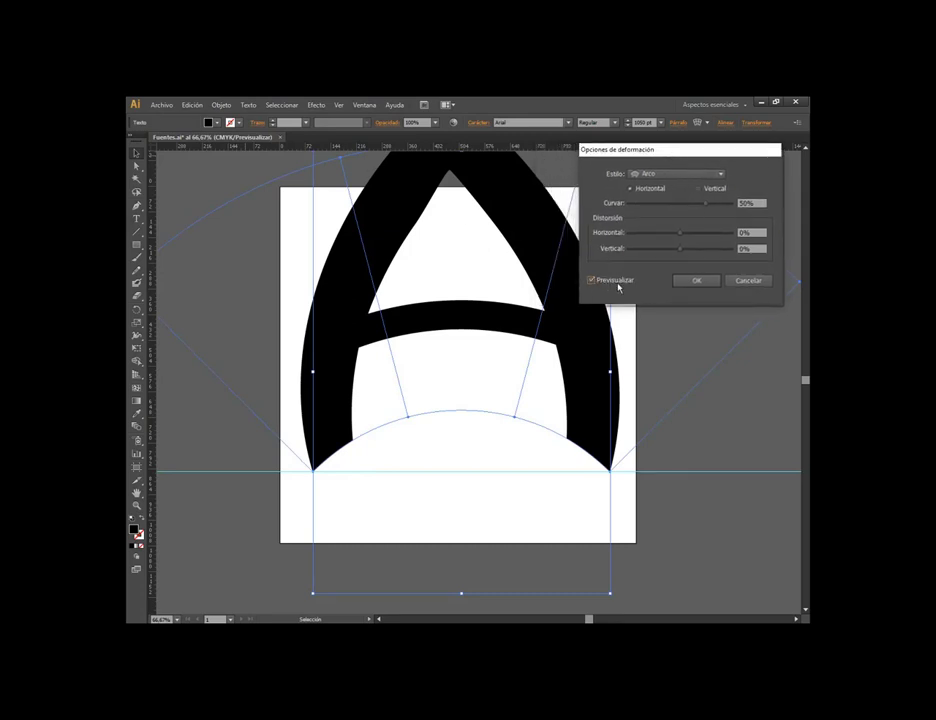
mouse_move(706, 207)
left_mouse_down()
mouse_move(660, 205)
mouse_move(690, 208)
left_mouse_up()
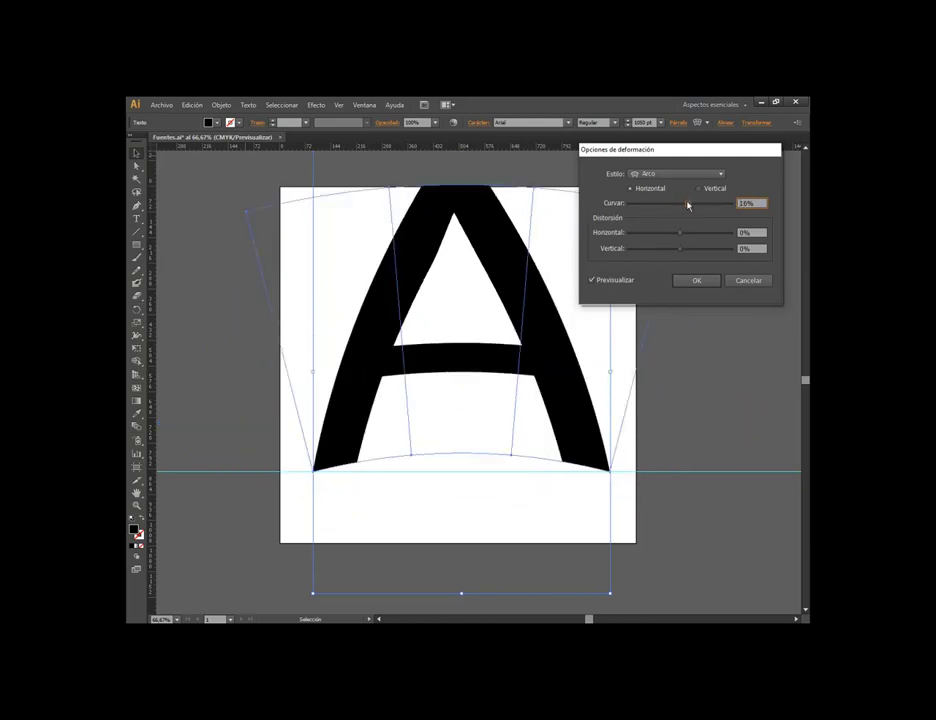
left_click(699, 189)
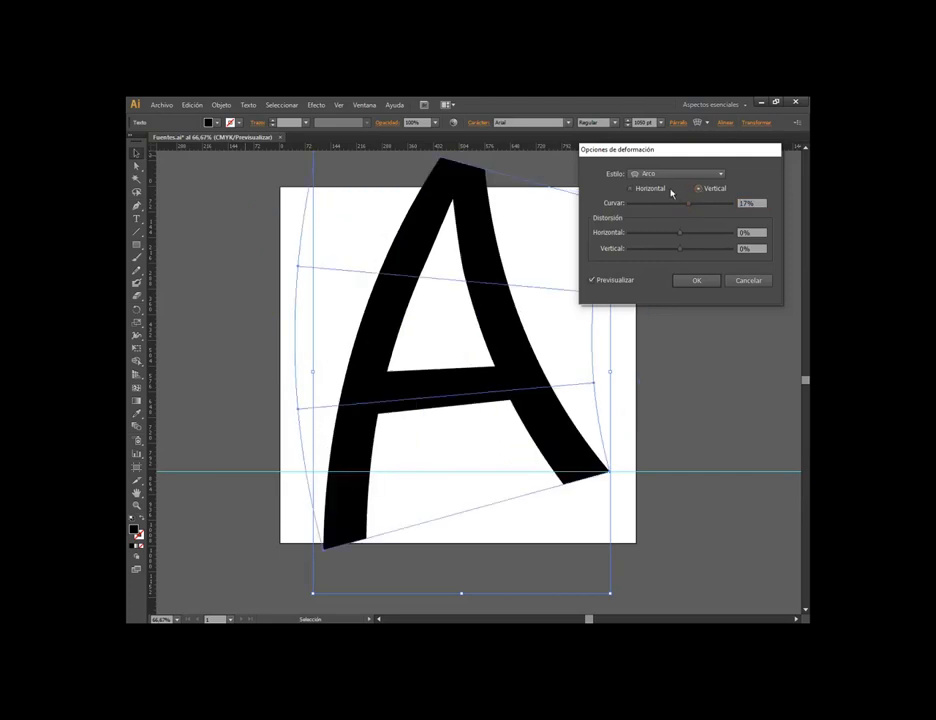
left_click(660, 189)
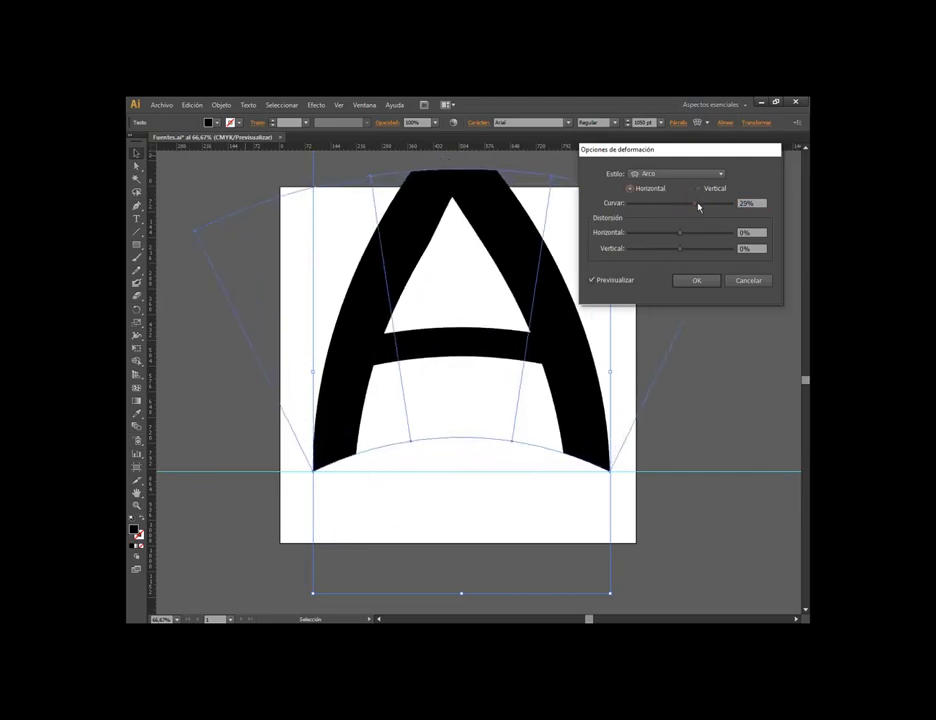
left_click(708, 283)
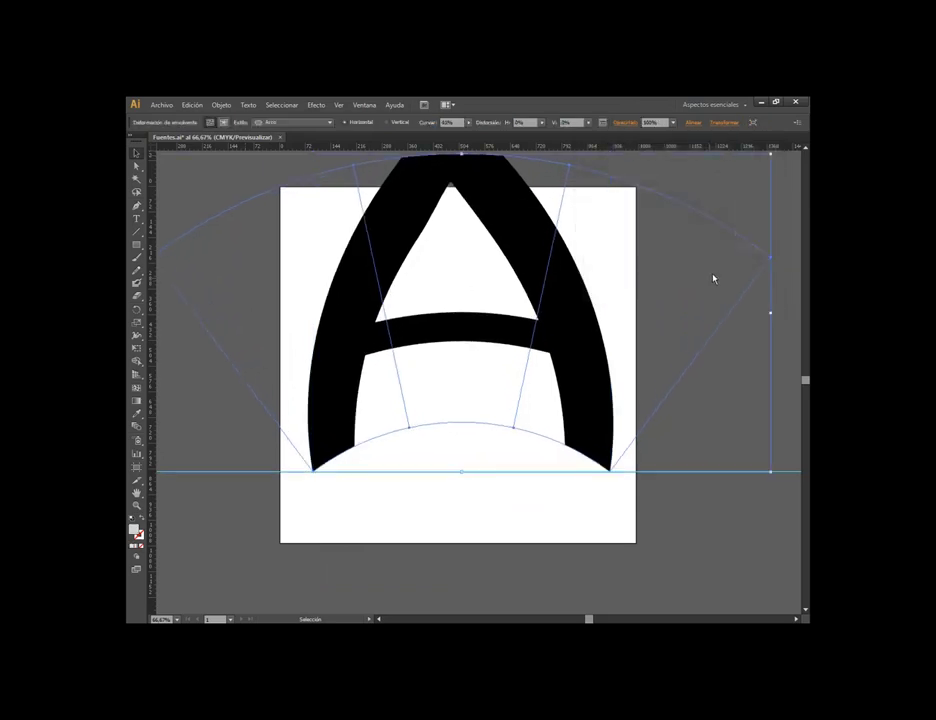
Reselect the warped A and scale it down to fit the artboard
left_click(787, 212)
left_click(491, 194)
scroll(436, 182, "down", 1)
scroll(437, 195, "down", 1)
left_click_drag(479, 224, 499, 329)
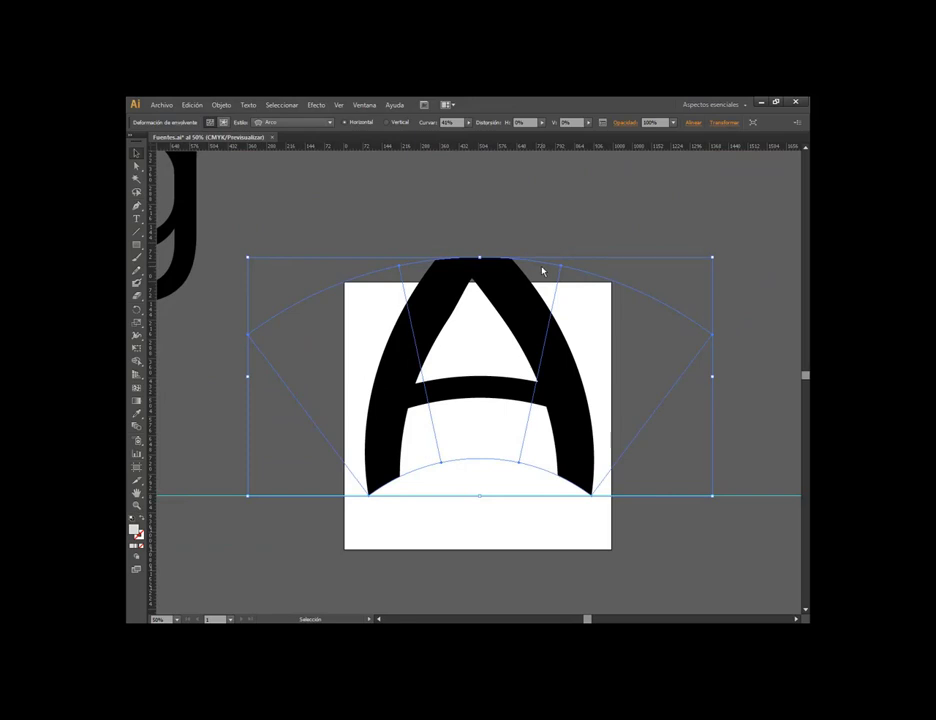
left_click(137, 322)
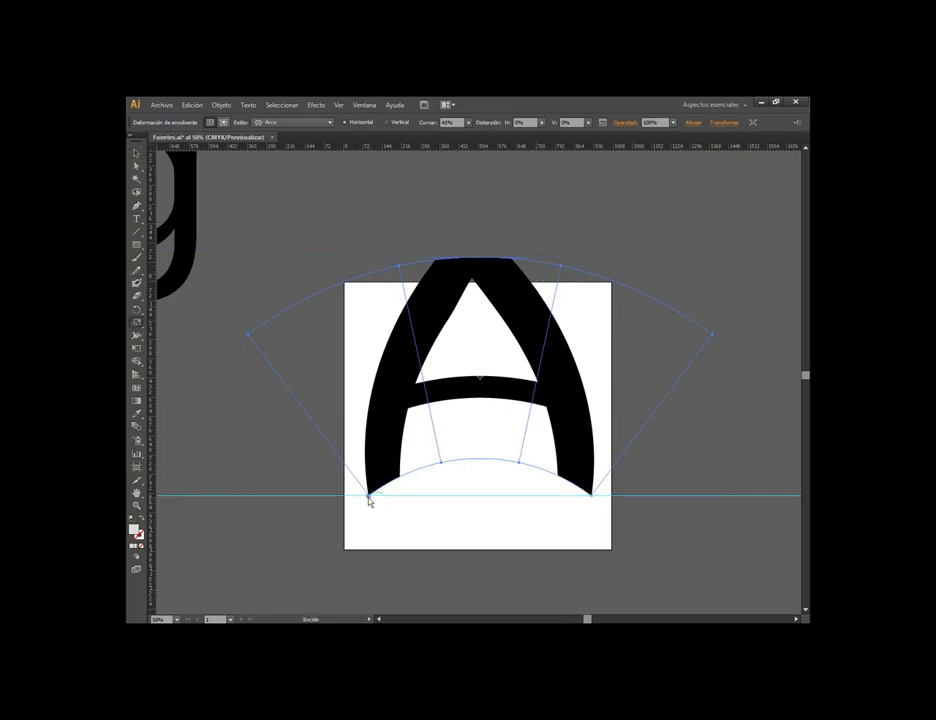
left_click(369, 502)
left_click_drag(560, 334, 529, 372)
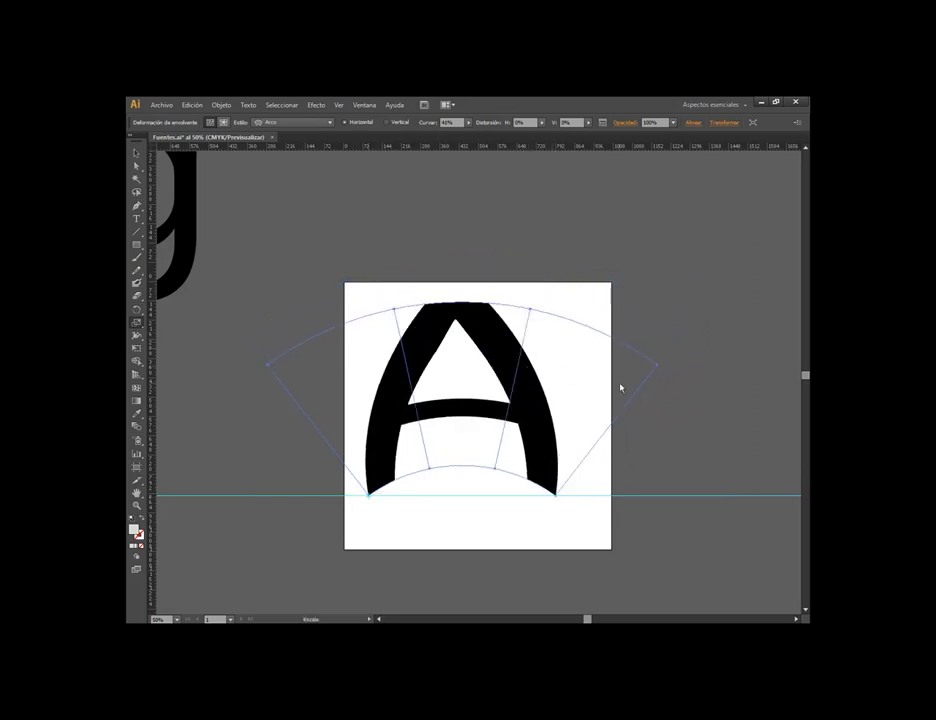
left_click(131, 152)
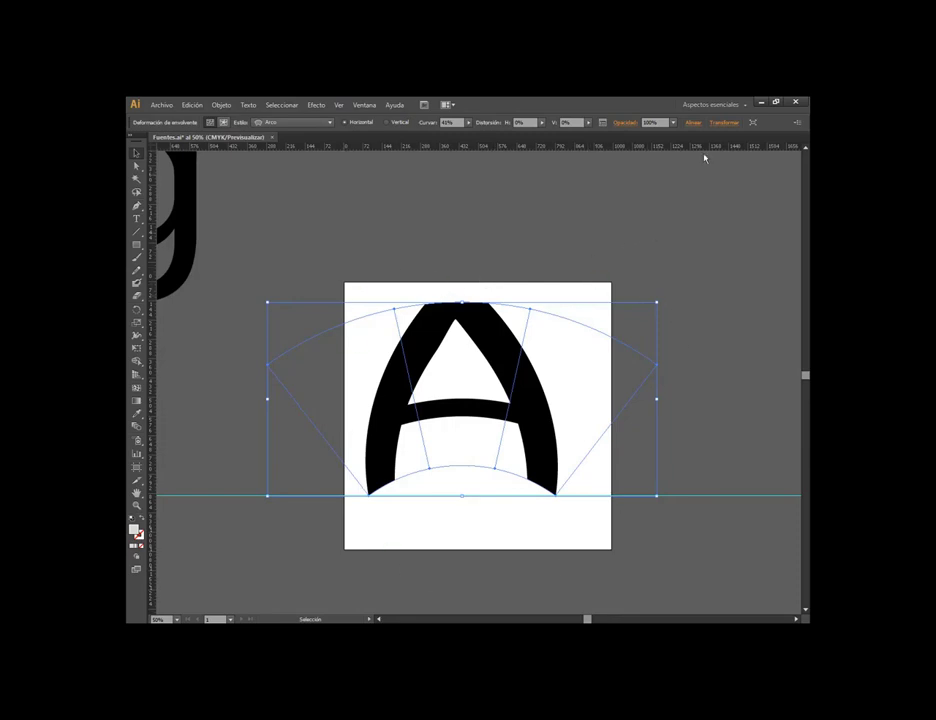
Align the warped A to the artboard's horizontal centre
left_click(691, 123)
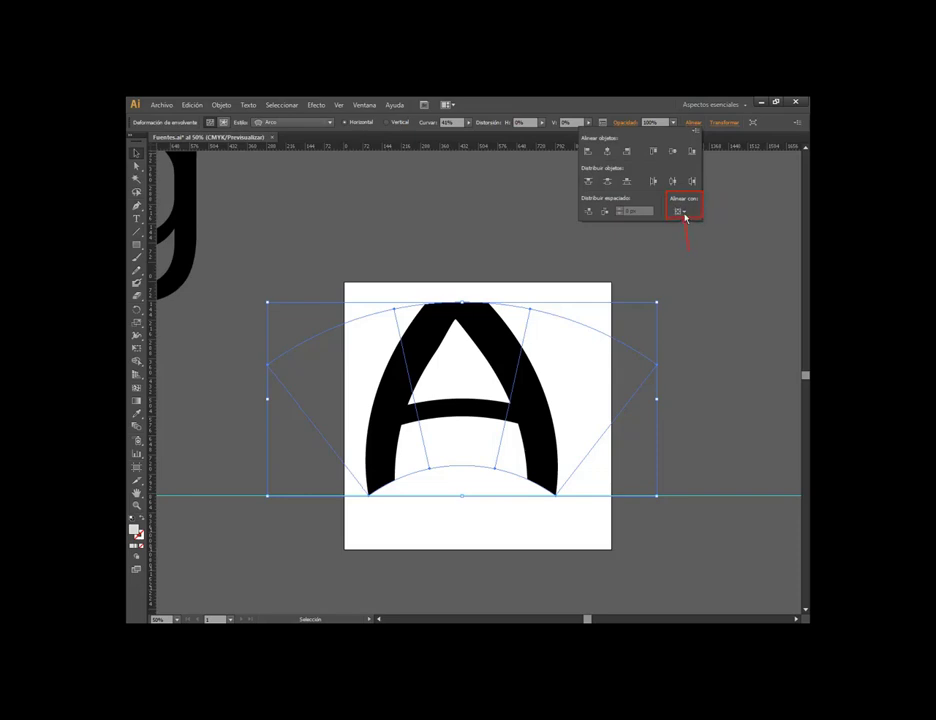
left_click(697, 124)
left_click(680, 211)
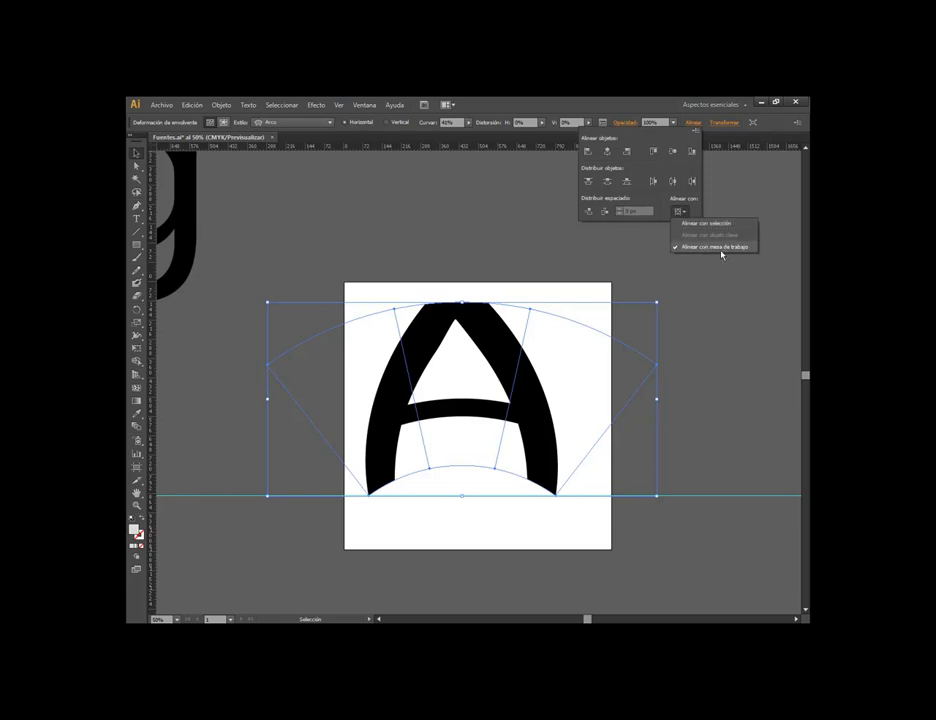
left_click(709, 320)
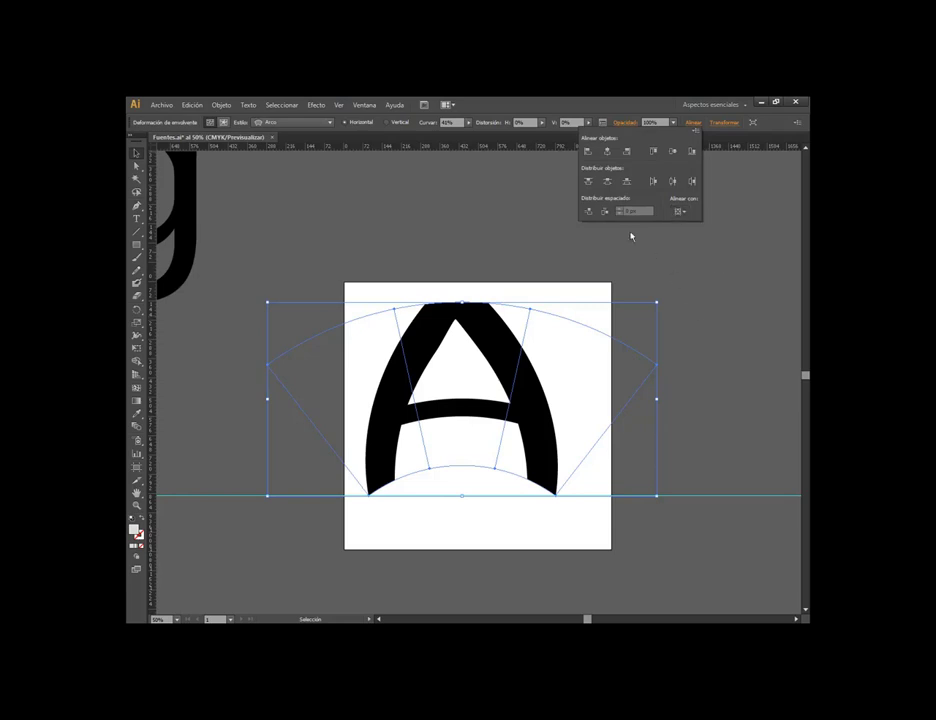
left_click(607, 151)
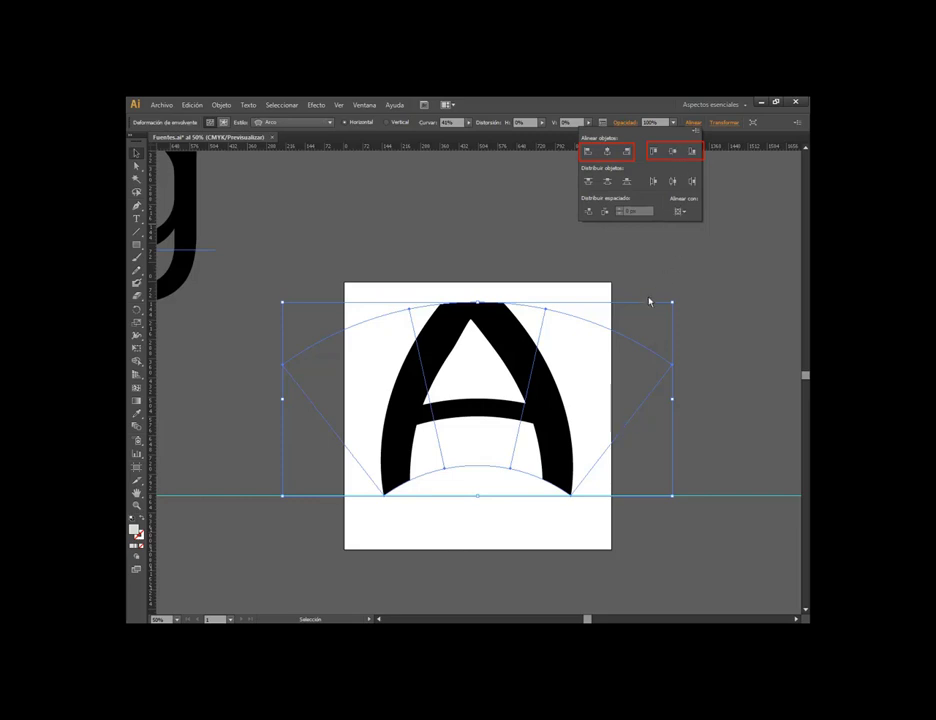
Deselect the A and scroll the view to check the centred result
left_click(723, 361)
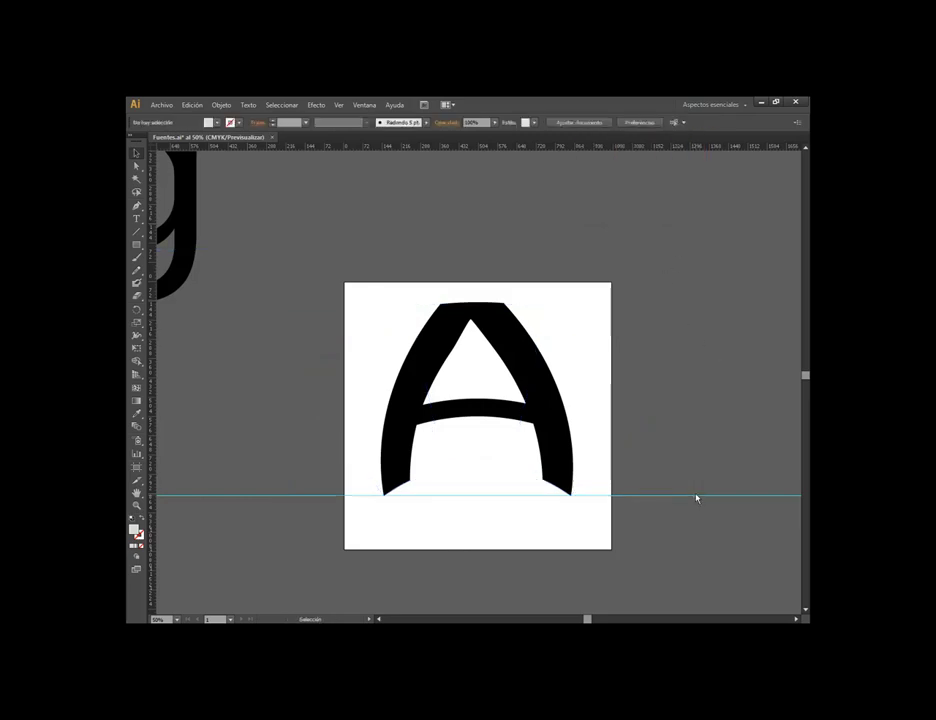
left_click(568, 412)
left_click(684, 451)
scroll(684, 451, "down", 1)
scroll(666, 460, "right", 3)
scroll(514, 485, "right", 1)
scroll(514, 485, "down", 1)
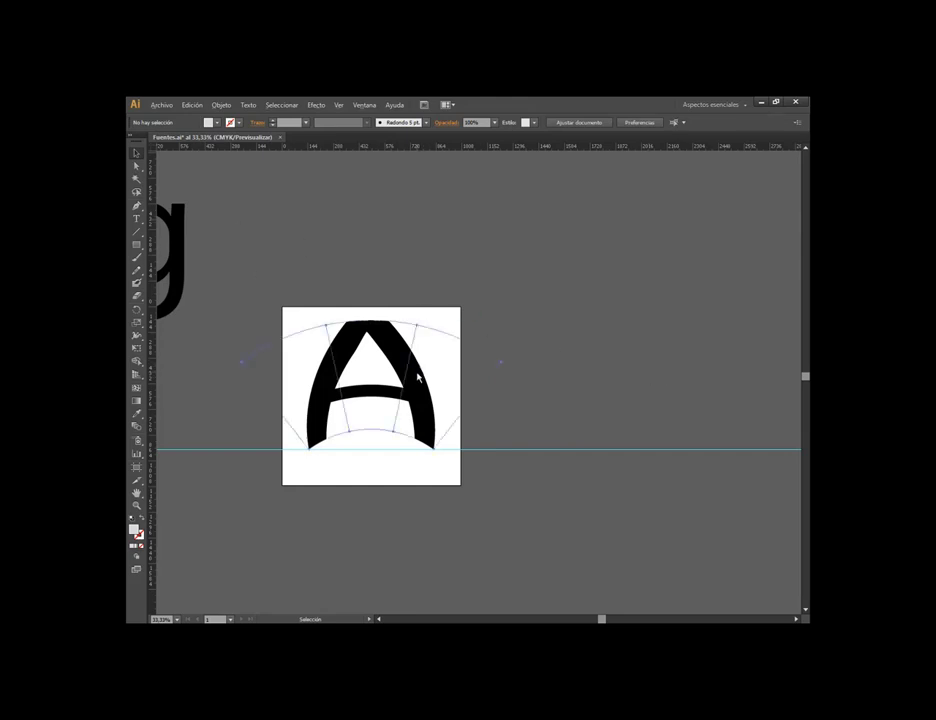
Duplicate the warped A to the right of the artboard, release its arc warp, and delete the leftover arc shape
left_click_drag(418, 376, 667, 377)
left_click(221, 105)
mouse_move(261, 356)
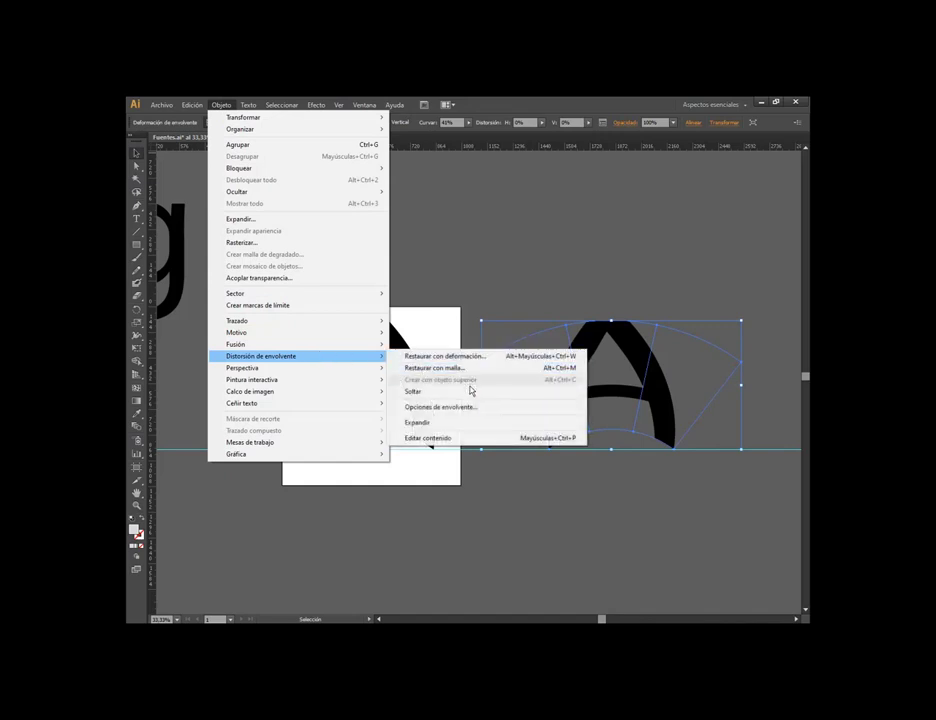
left_click(470, 391)
left_click(650, 251)
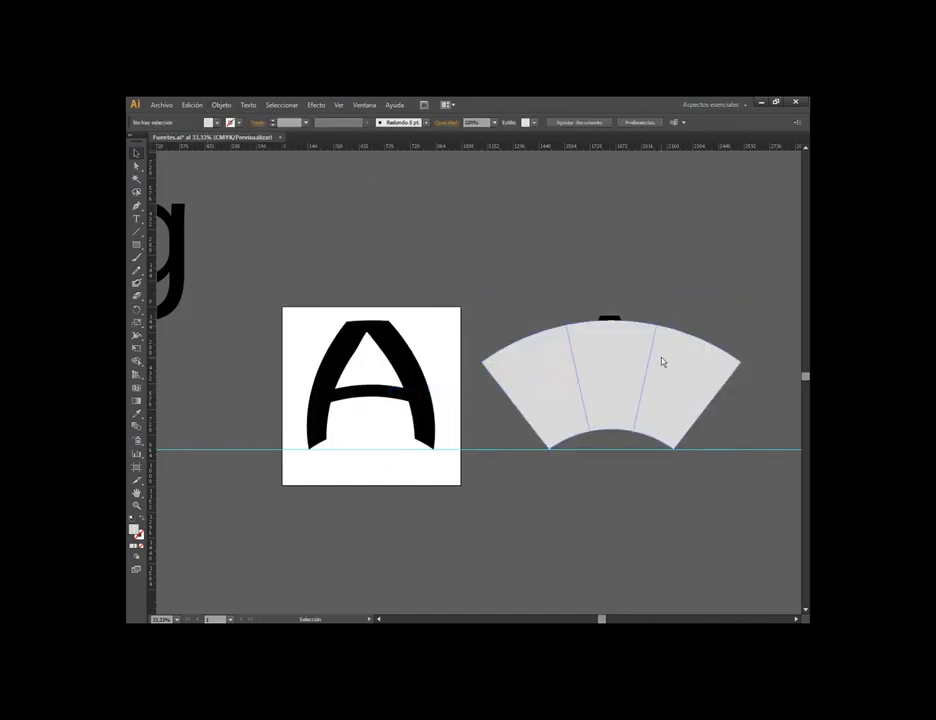
left_click_drag(662, 361, 564, 259)
key("Delete")
Set the plain A's baseline on the cyan guide and convert it to outlines
left_click(668, 383)
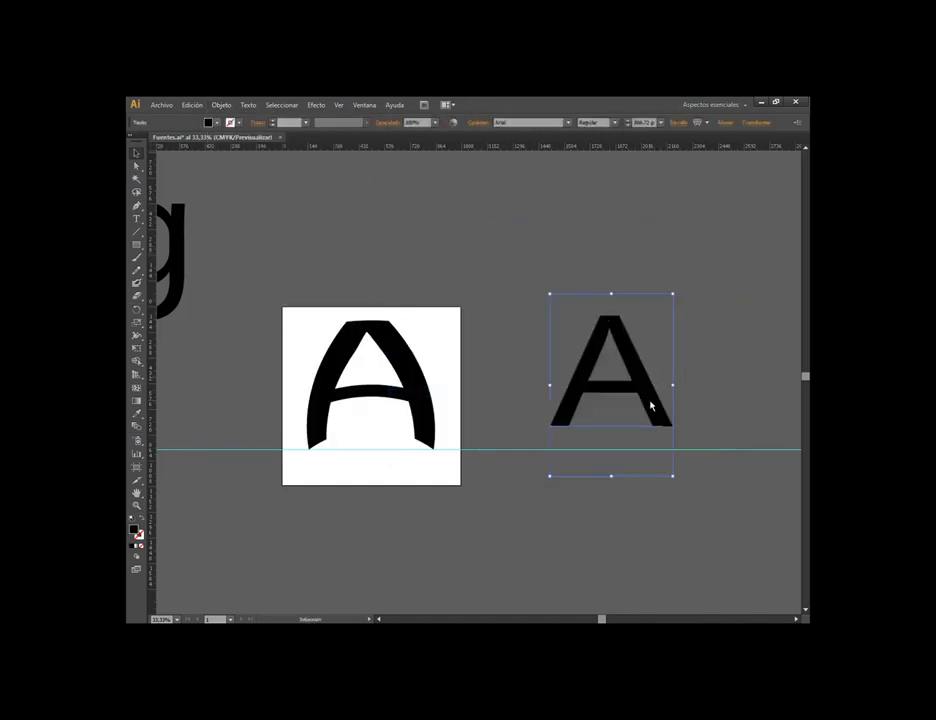
left_click_drag(650, 405, 648, 428)
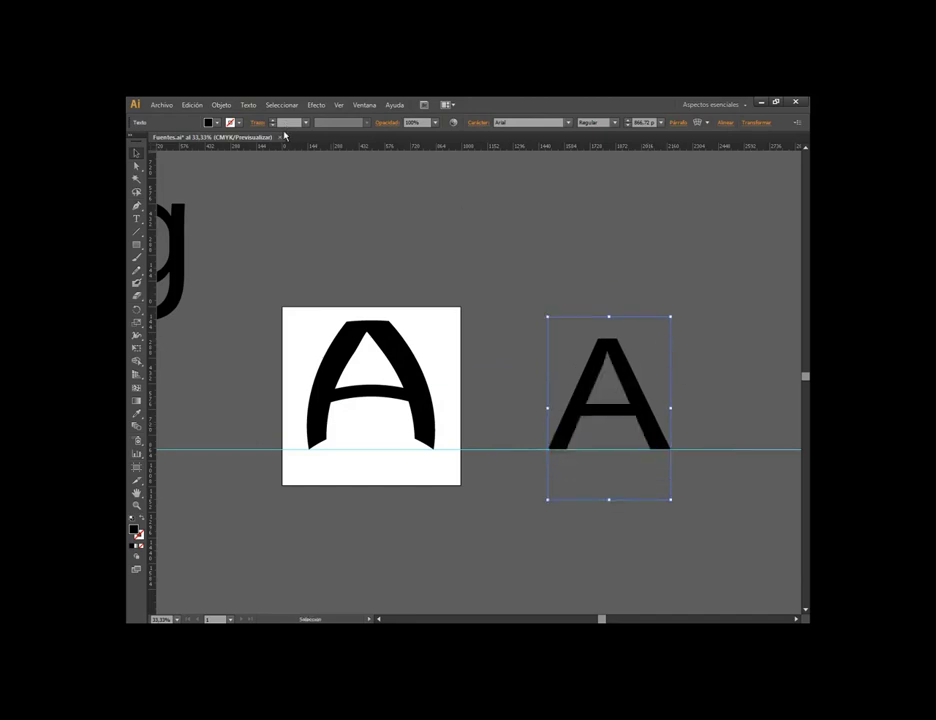
left_click(248, 105)
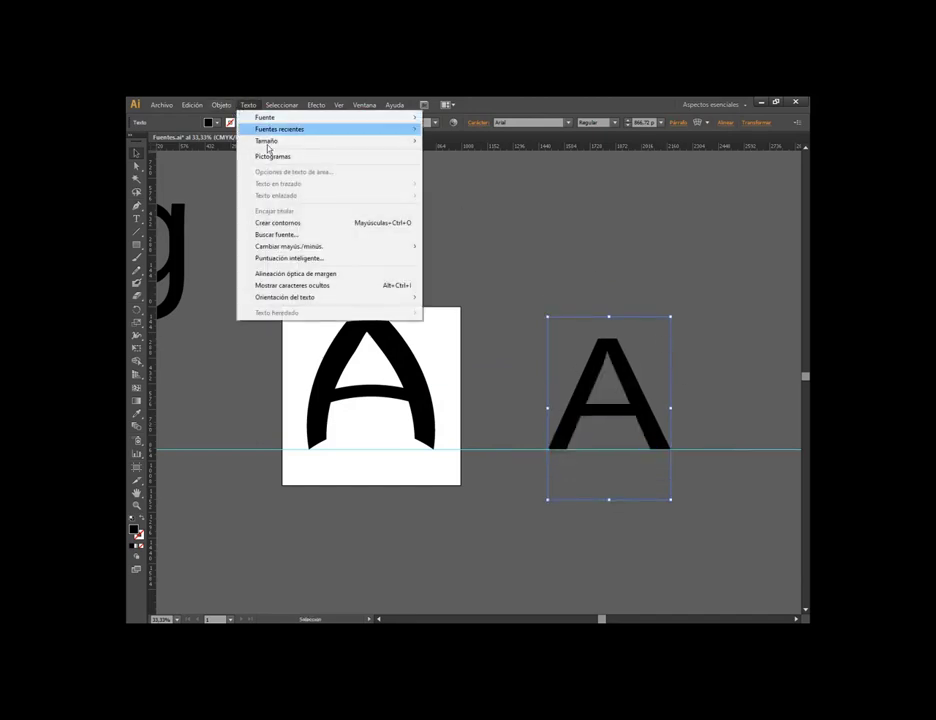
left_click(306, 226)
left_click(666, 397)
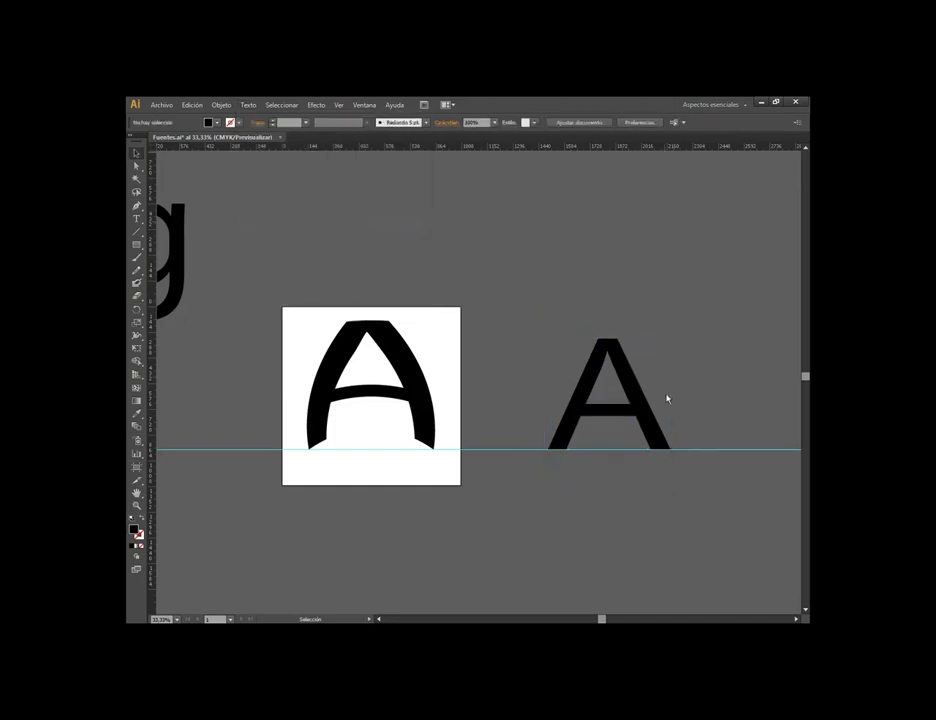
scroll(680, 400, "up", 1)
scroll(675, 395, "up", 1)
Add anchor points on the outlined A's left outer edge and midway along its top edge
left_click(556, 314)
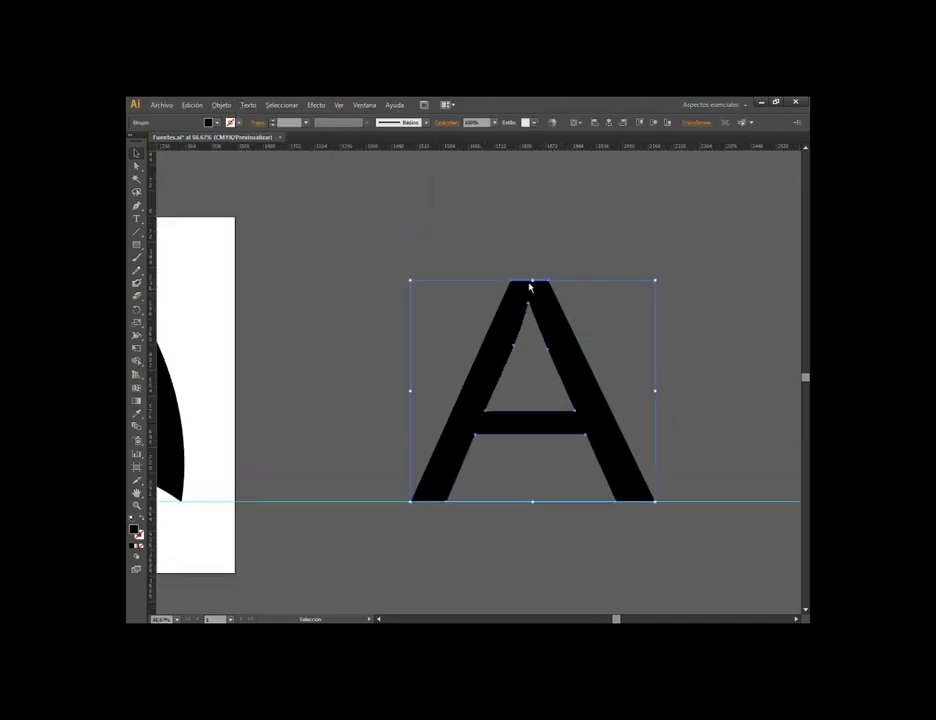
key("a")
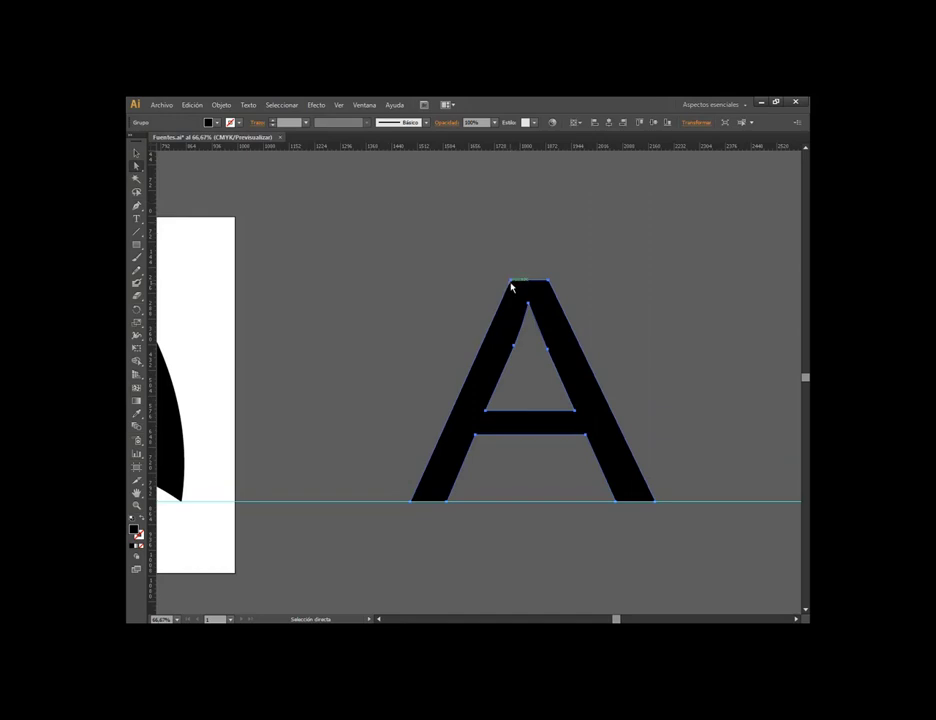
left_click(512, 281)
scroll(517, 287, "up", 1)
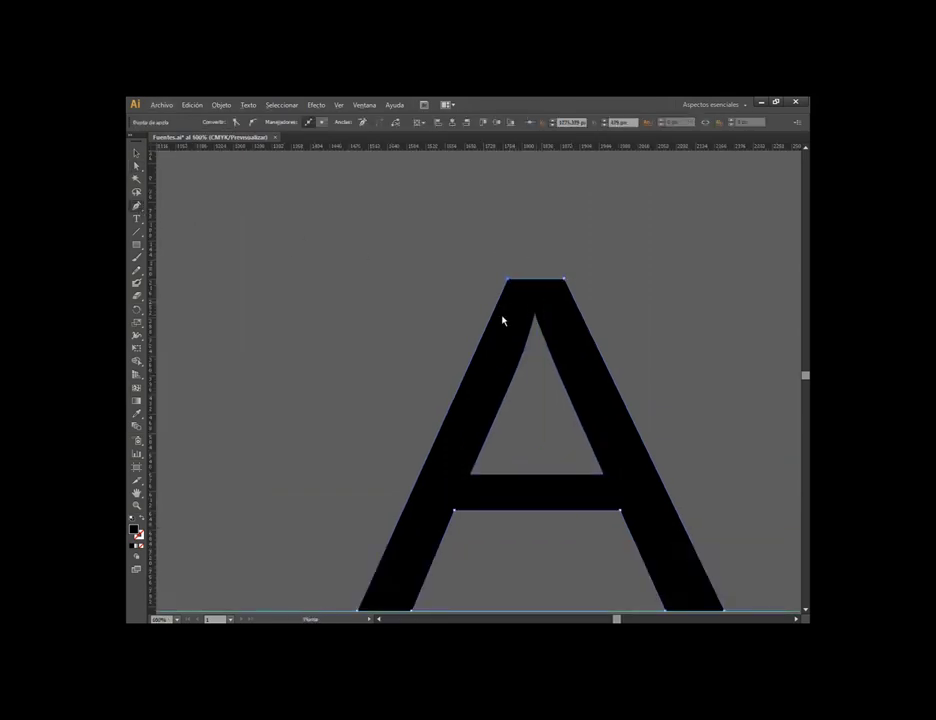
left_click(492, 315)
left_click(535, 279)
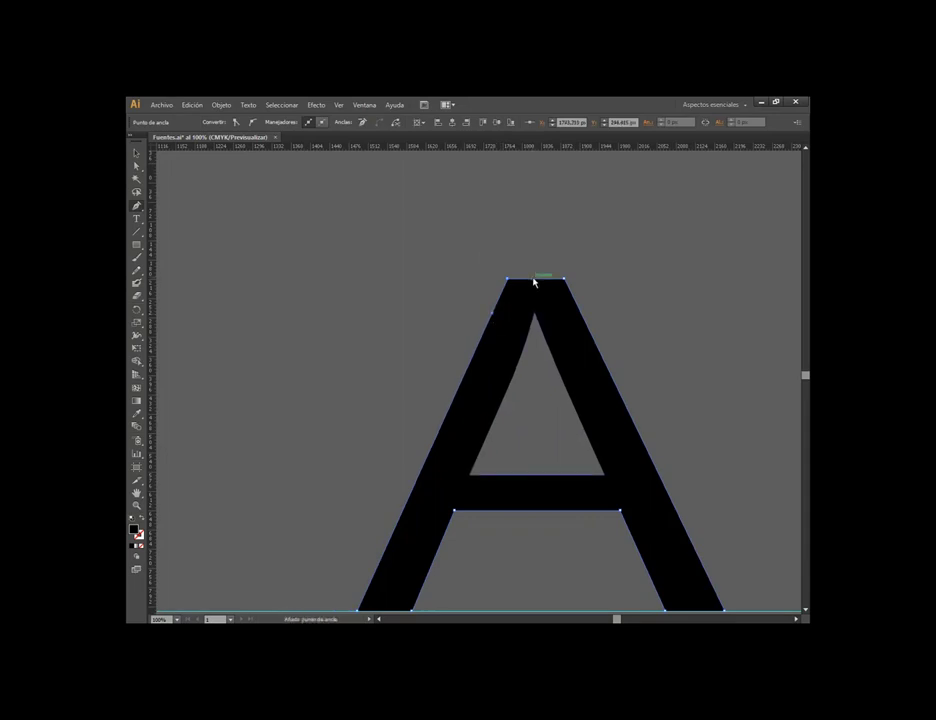
key("a")
Pull the A's top-left corner out into a smooth point and shape it into a thin crescent swash
left_click_drag(507, 279, 323, 265)
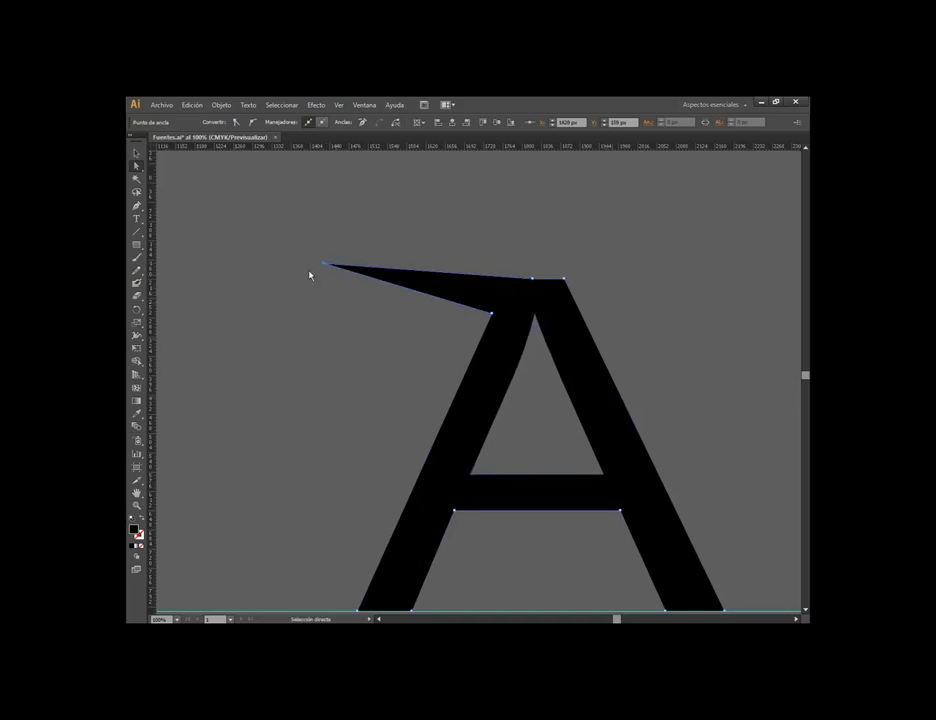
left_click(255, 122)
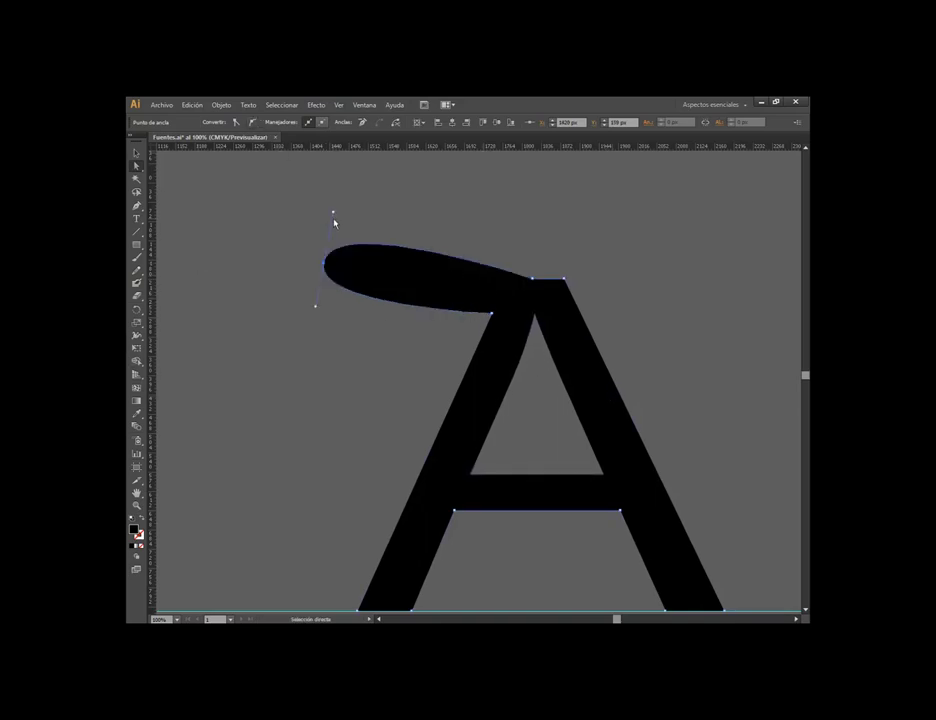
mouse_move(335, 214)
left_mouse_down()
mouse_move(426, 341)
mouse_move(422, 163)
left_mouse_up()
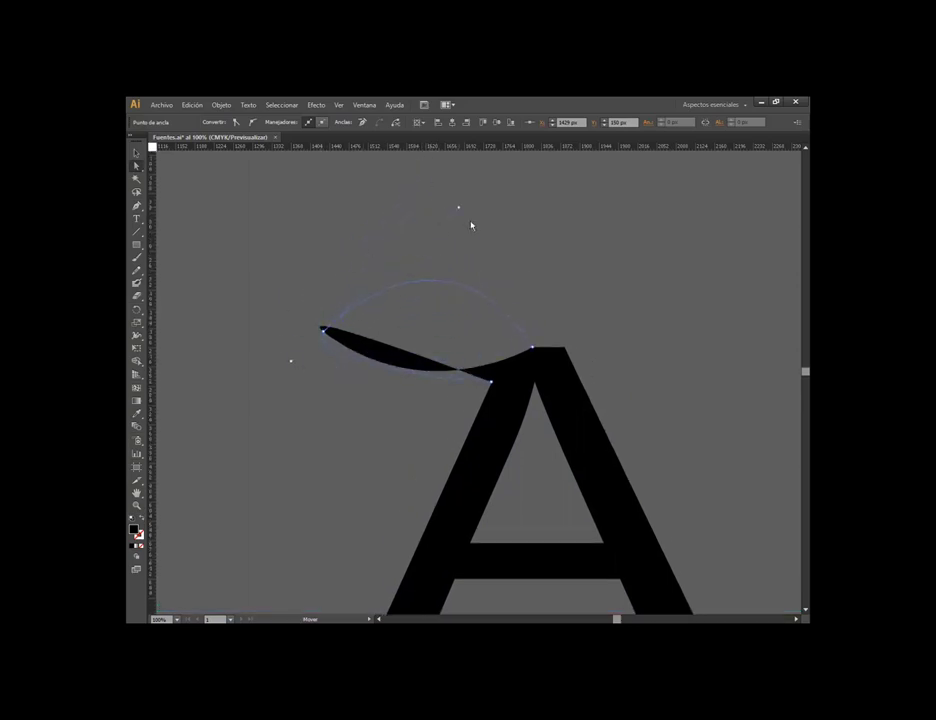
mouse_move(422, 163)
left_mouse_down()
mouse_move(390, 420)
mouse_move(417, 288)
left_mouse_up()
mouse_move(417, 288)
left_mouse_down()
mouse_move(410, 380)
mouse_move(385, 420)
left_mouse_up()
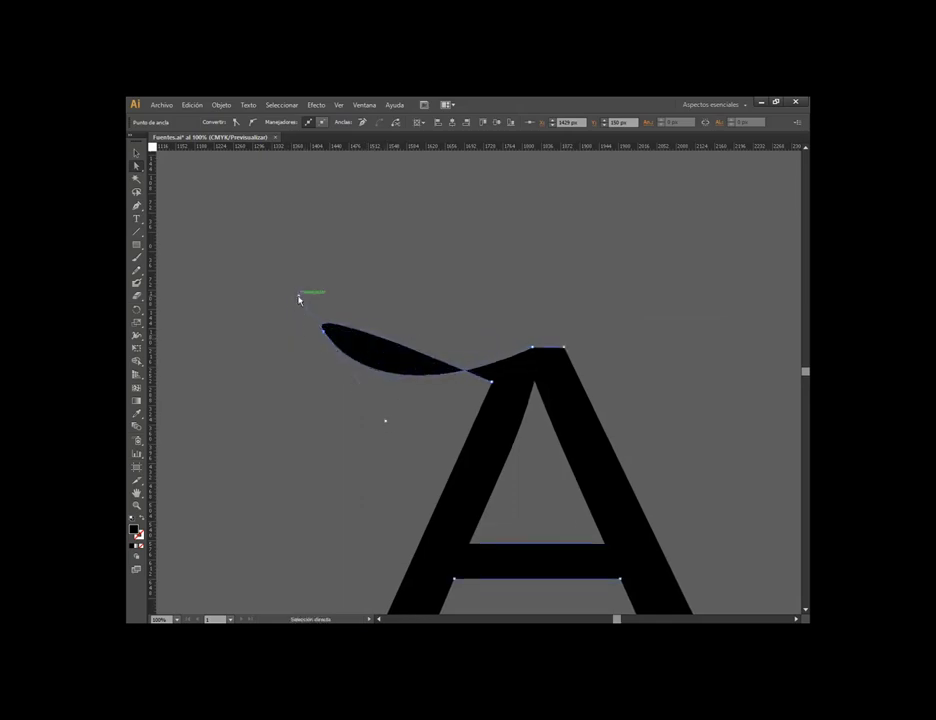
left_click_drag(296, 296, 298, 296)
Fine-tune the swash tip's upper and lower curve handles independently
left_click_drag(137, 205, 244, 251)
mouse_move(299, 297)
left_mouse_down()
mouse_move(273, 318)
mouse_move(410, 440)
mouse_move(400, 426)
left_mouse_up()
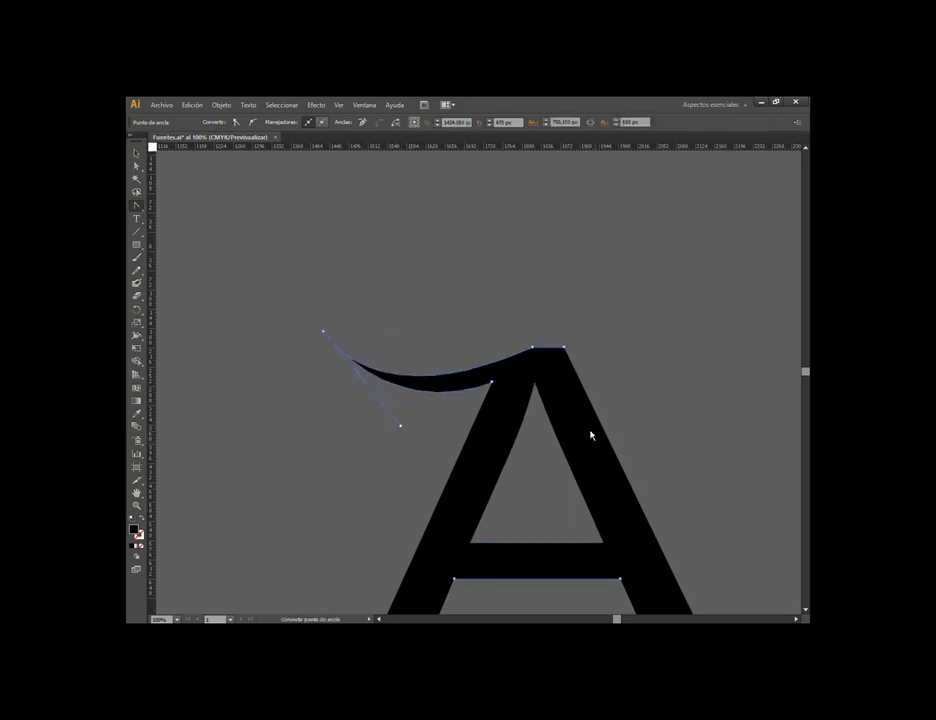
left_click(137, 165)
left_click(323, 331)
mouse_move(400, 425)
left_mouse_down()
mouse_move(410, 451)
mouse_move(432, 439)
mouse_move(371, 400)
mouse_move(406, 427)
mouse_move(382, 433)
left_mouse_up()
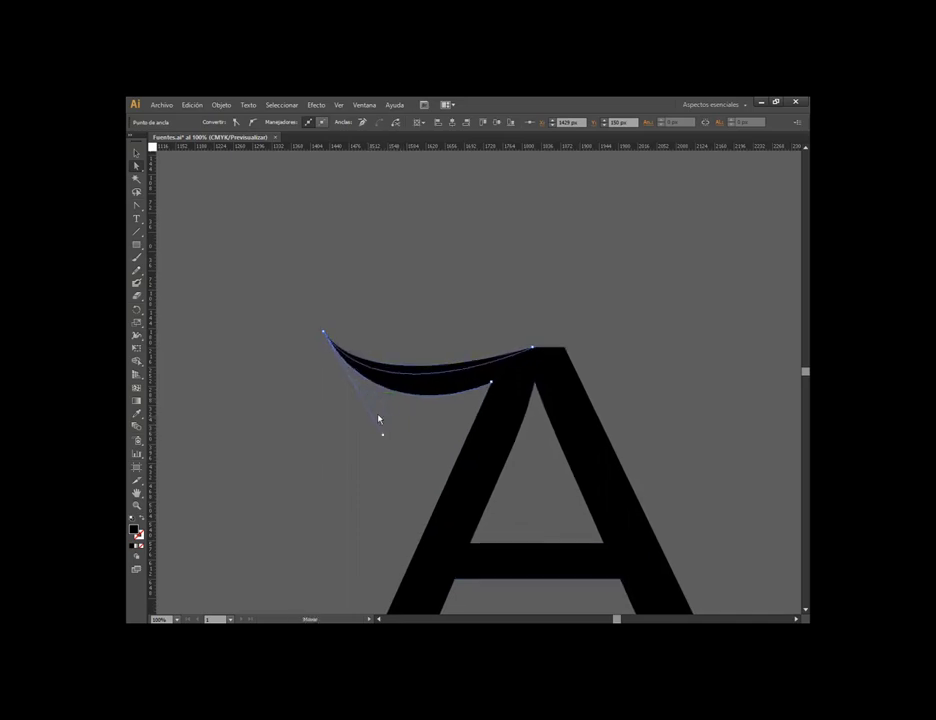
Zoom out and review the reshaped A's anchor points
left_click(137, 154)
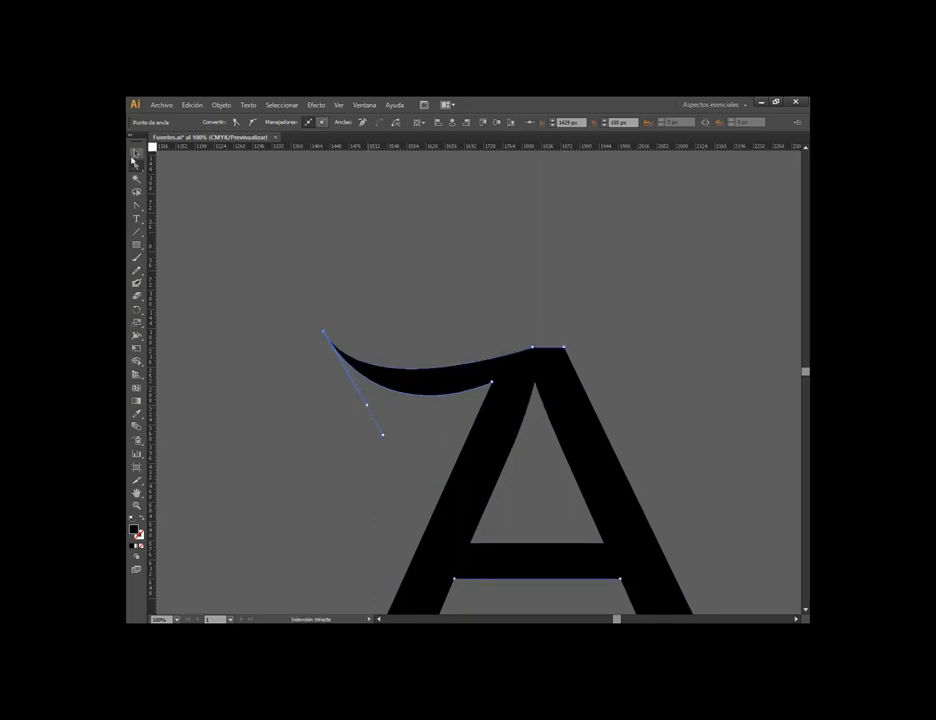
left_click(286, 217)
key("a")
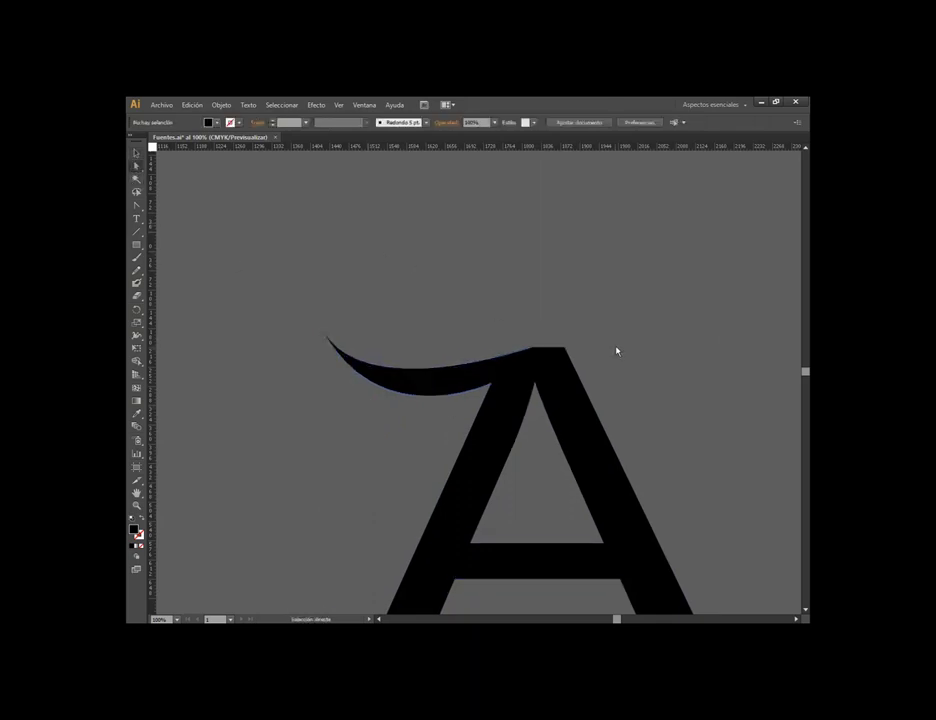
left_click(564, 358)
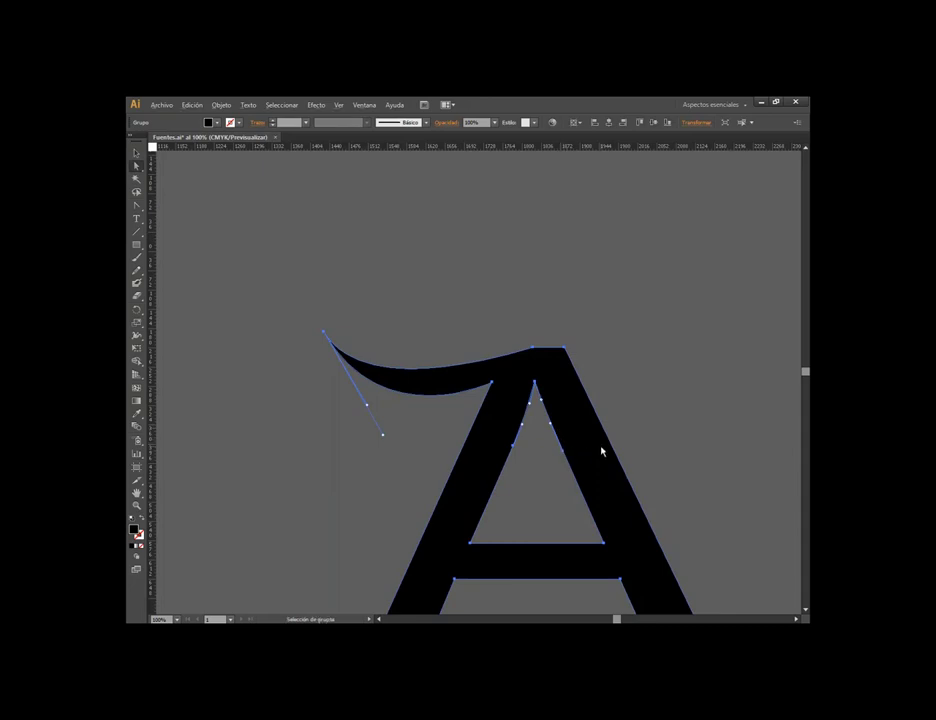
key("ctrl+minus")
key("ctrl+minus")
left_click_drag(640, 493, 551, 399)
key("v")
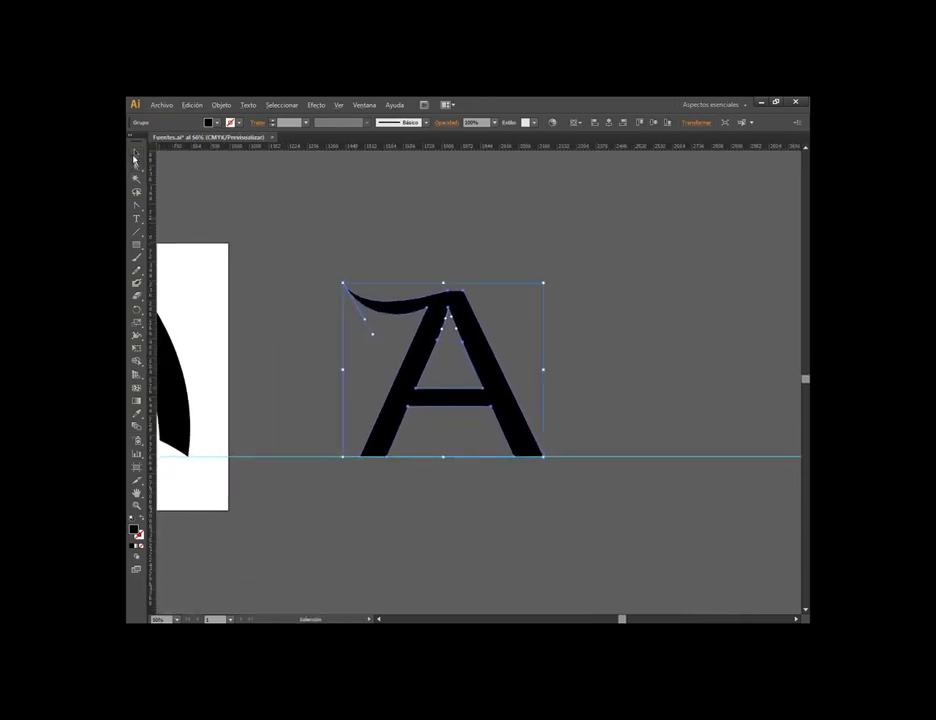
left_click(508, 297)
scroll(508, 297, "up", 1, "alt")
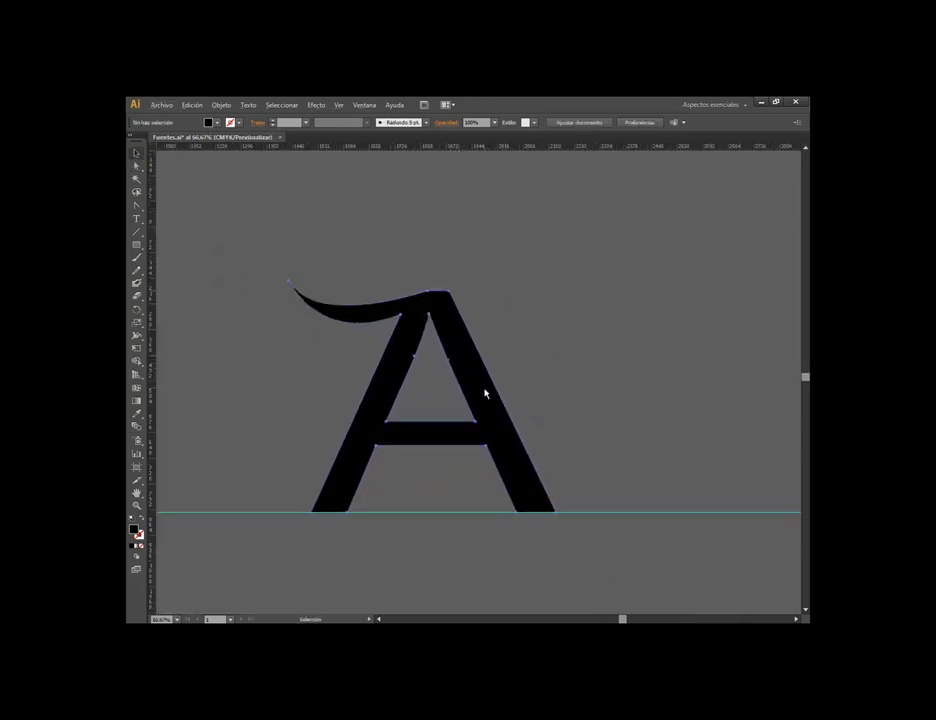
Select the finished swash A, then switch to Google Meet and admit the waiting participant
left_click(485, 391)
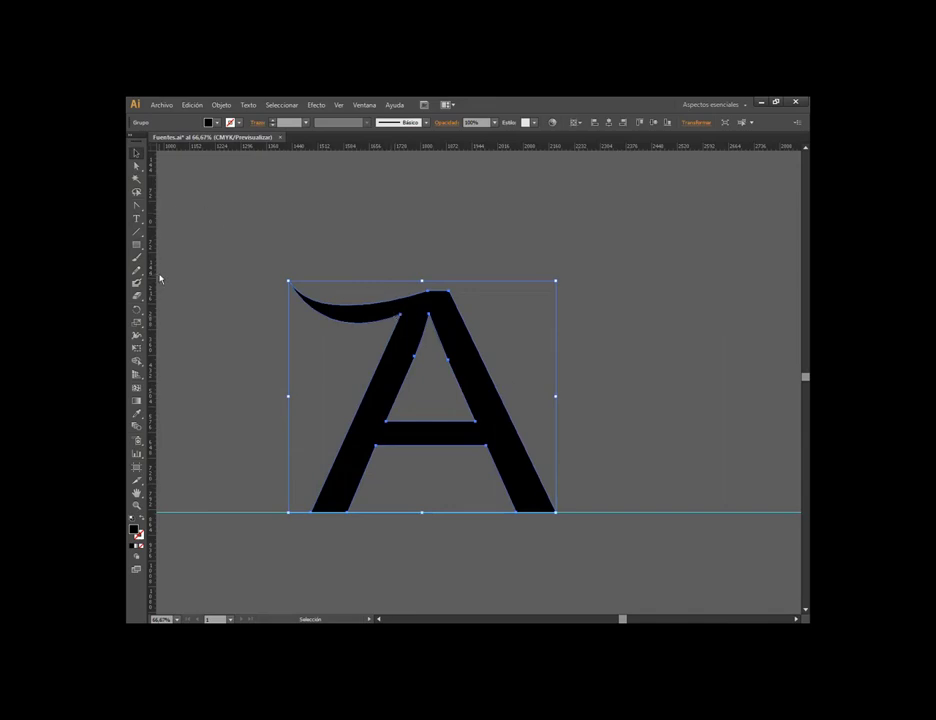
left_click(185, 575)
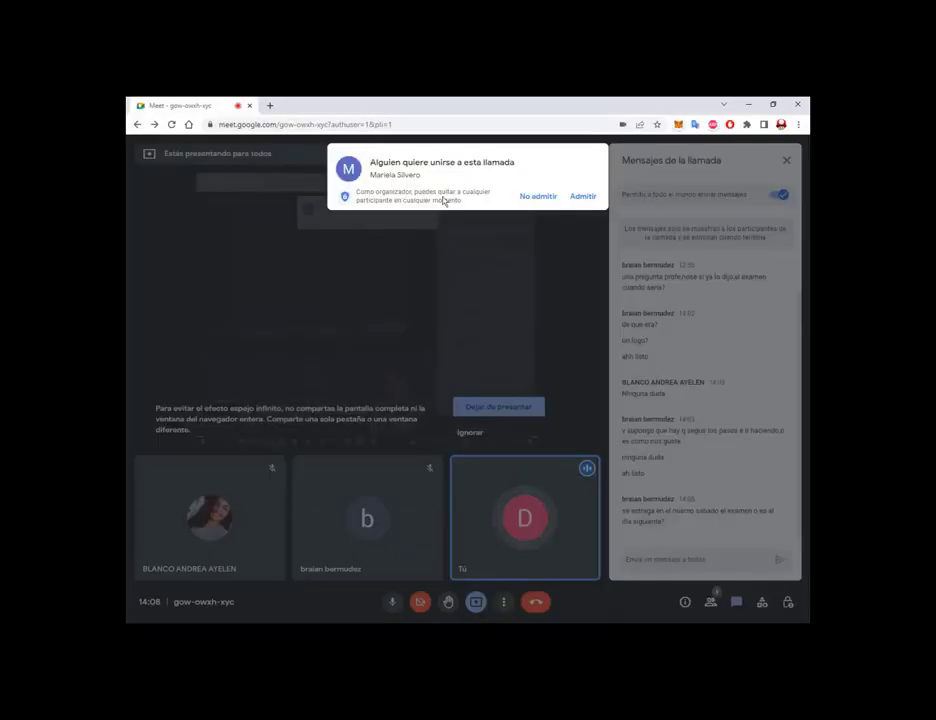
left_click(590, 197)
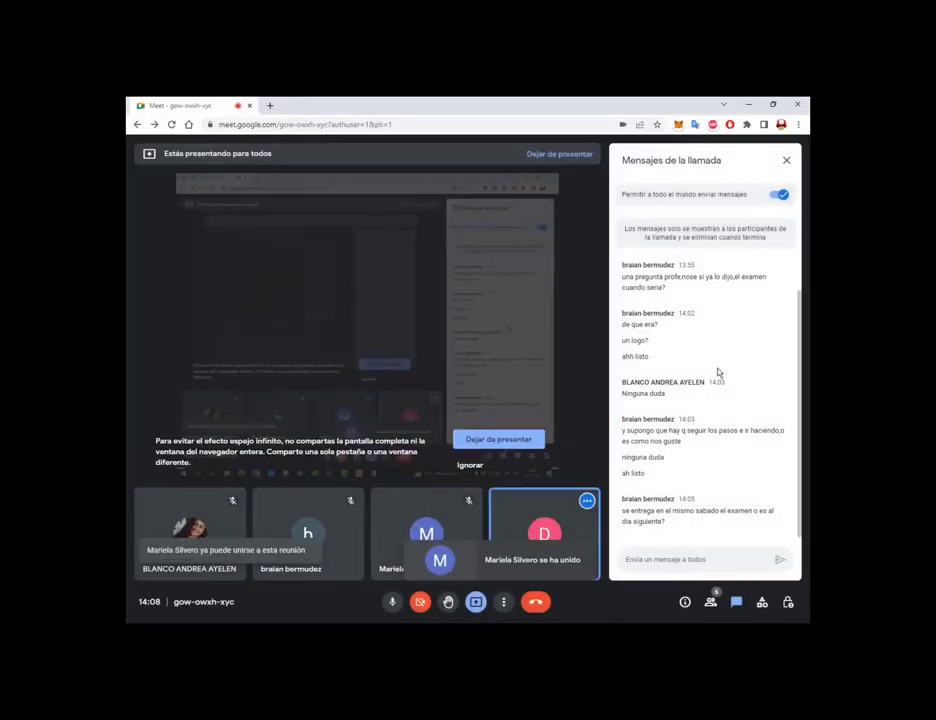
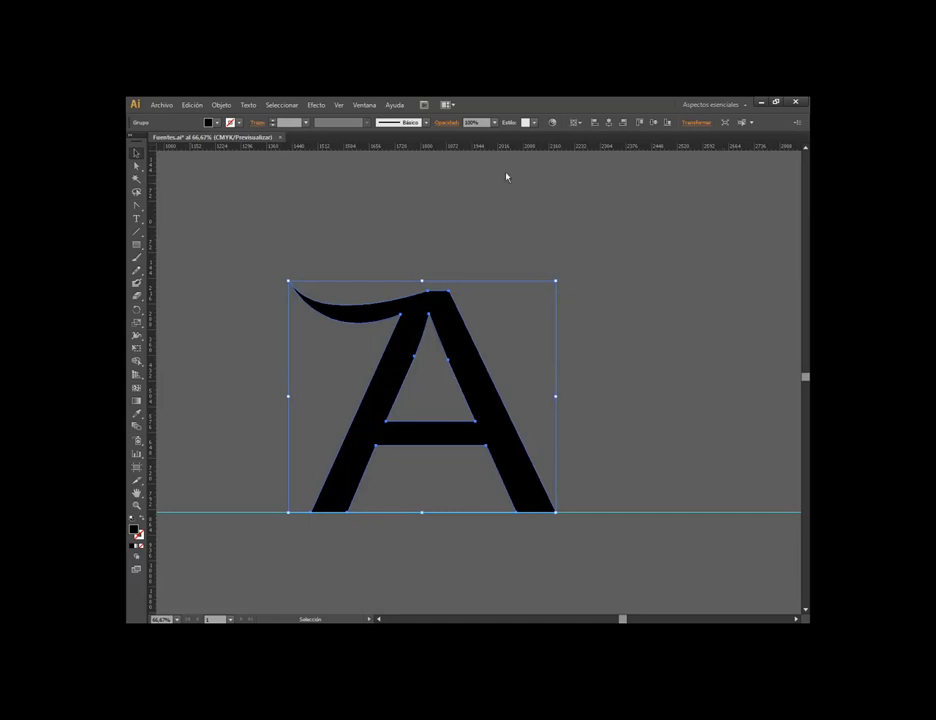
Draw a thin black rectangle bar to the right of the A
left_click(242, 178)
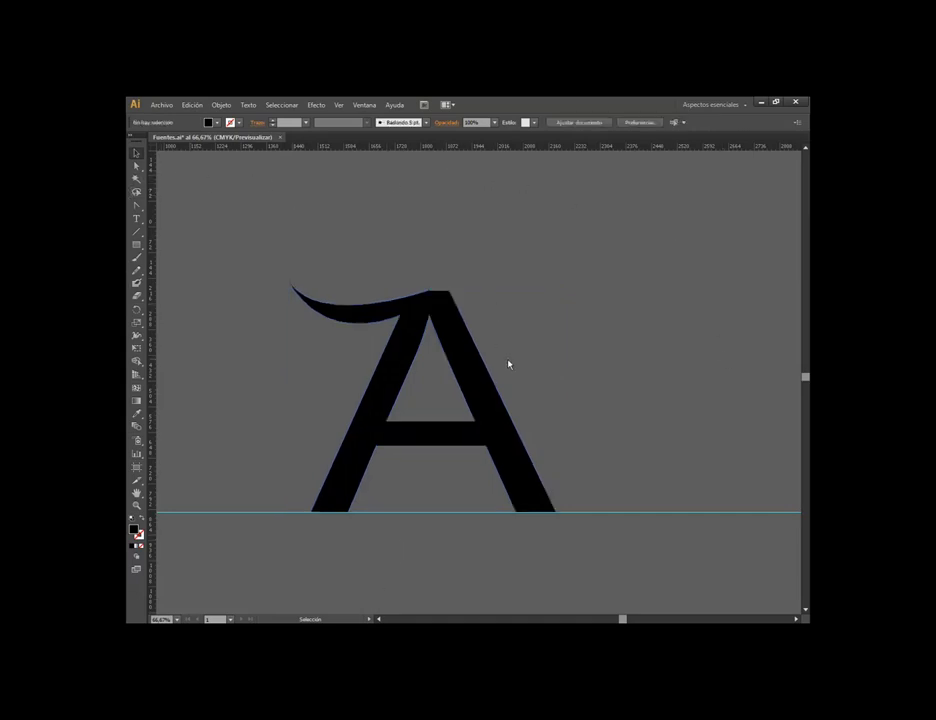
left_click(468, 372)
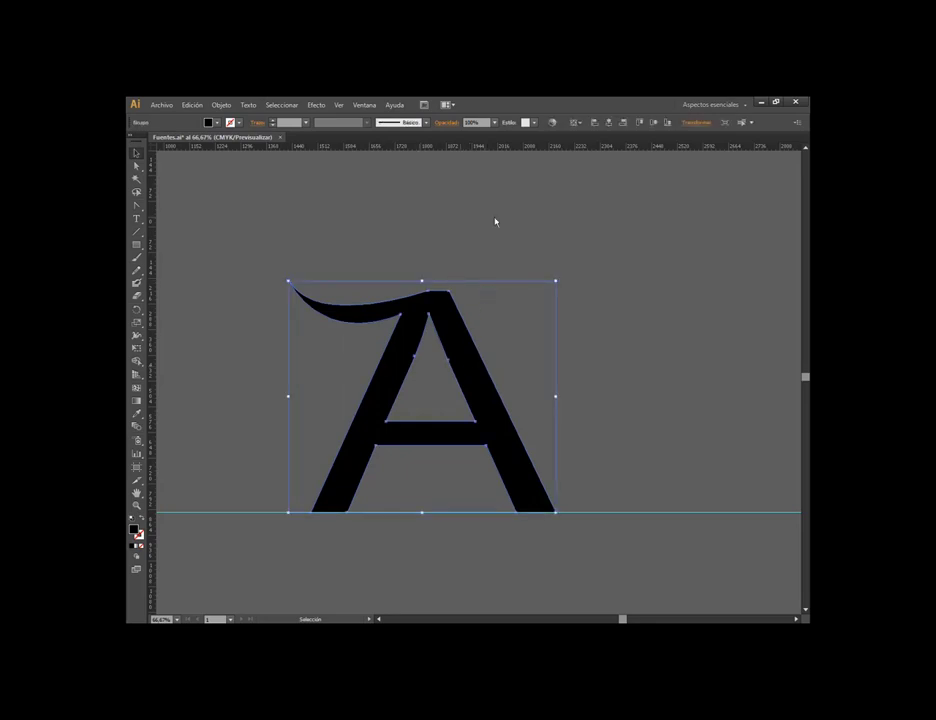
left_click(137, 244)
mouse_move(571, 278)
left_mouse_down()
mouse_move(722, 276)
mouse_move(653, 340)
mouse_move(632, 236)
mouse_move(627, 243)
left_mouse_up()
left_click(137, 156)
left_click(627, 288)
Move four bars onto the A's left leg, shortening each to a different length
left_click_drag(610, 328, 312, 358)
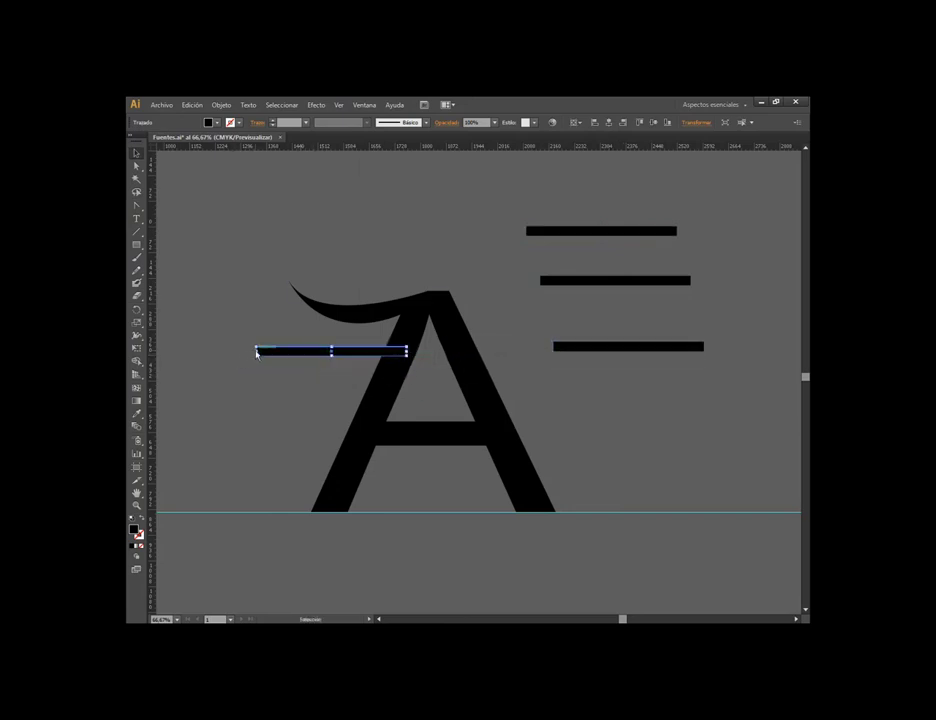
left_click_drag(256, 351, 321, 351)
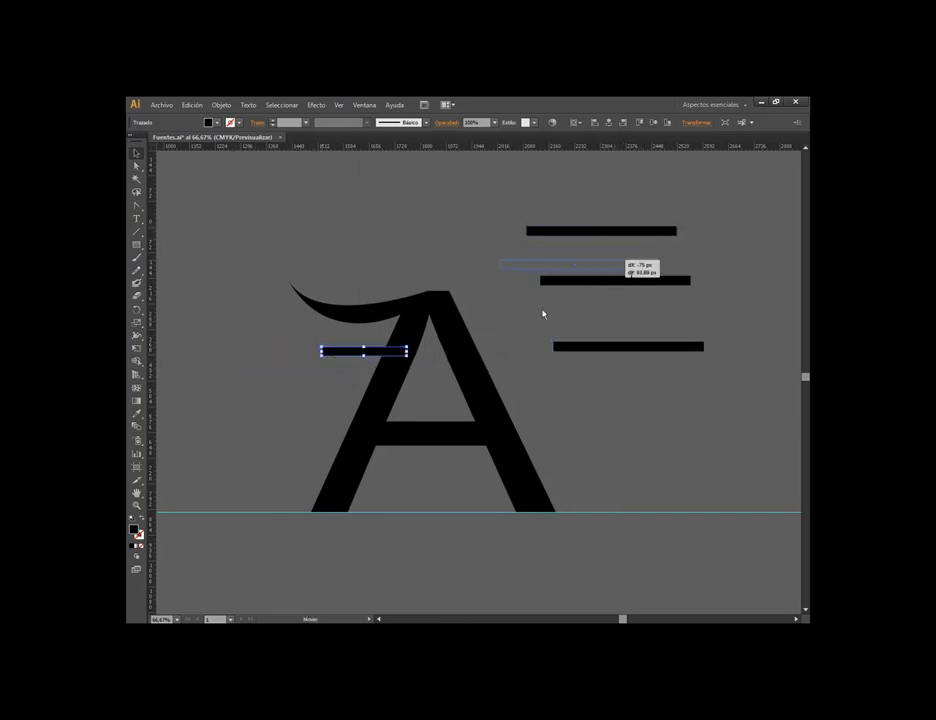
left_click_drag(641, 243, 373, 388)
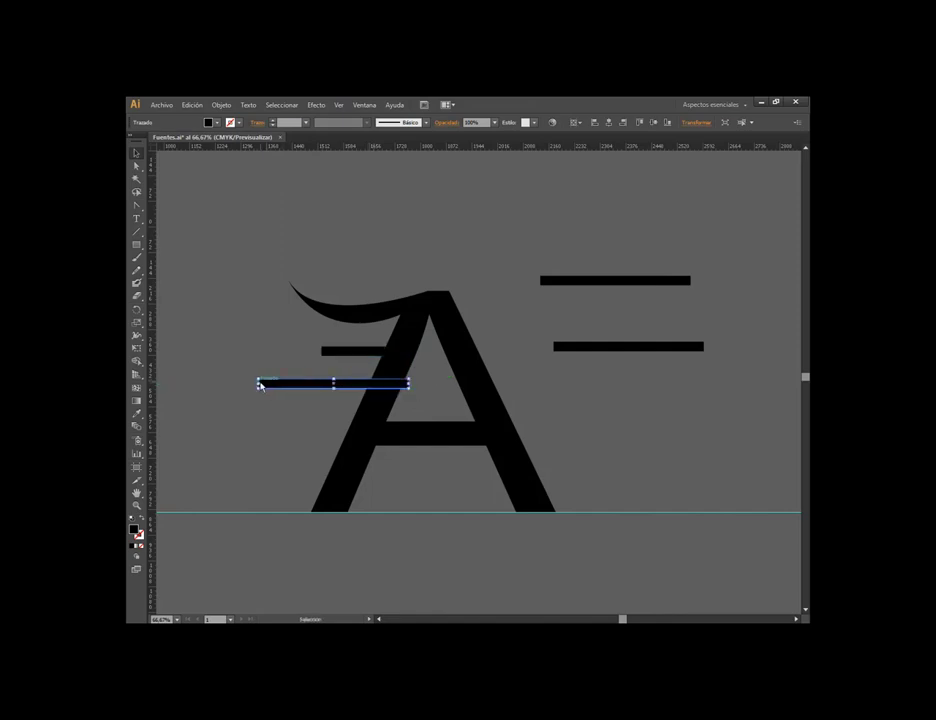
left_click_drag(259, 384, 372, 385)
left_click(660, 357)
left_click_drag(660, 347, 343, 410)
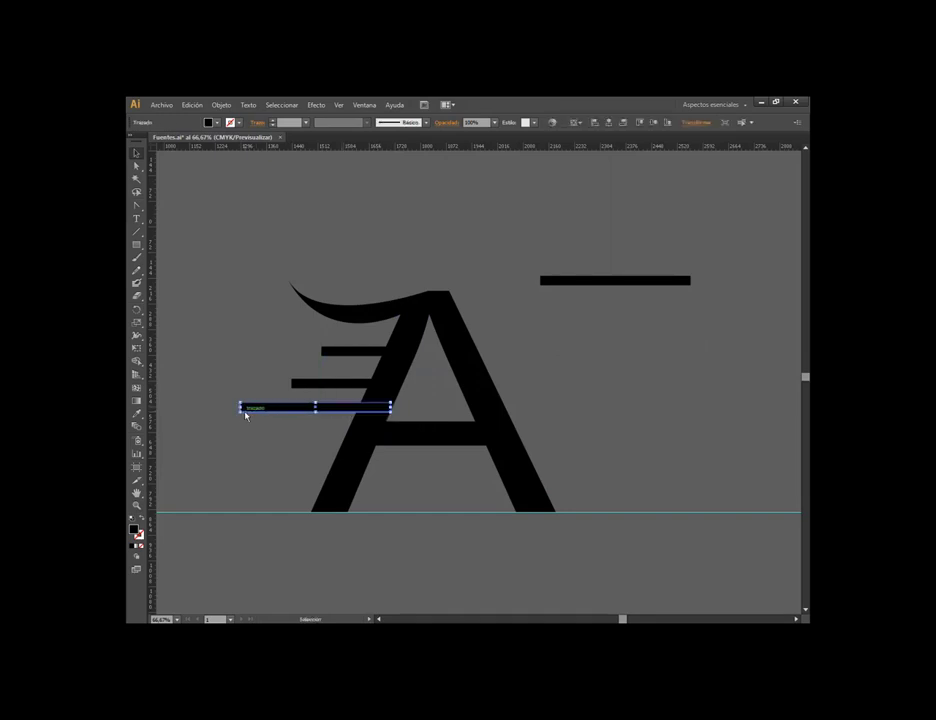
left_click_drag(241, 408, 270, 409)
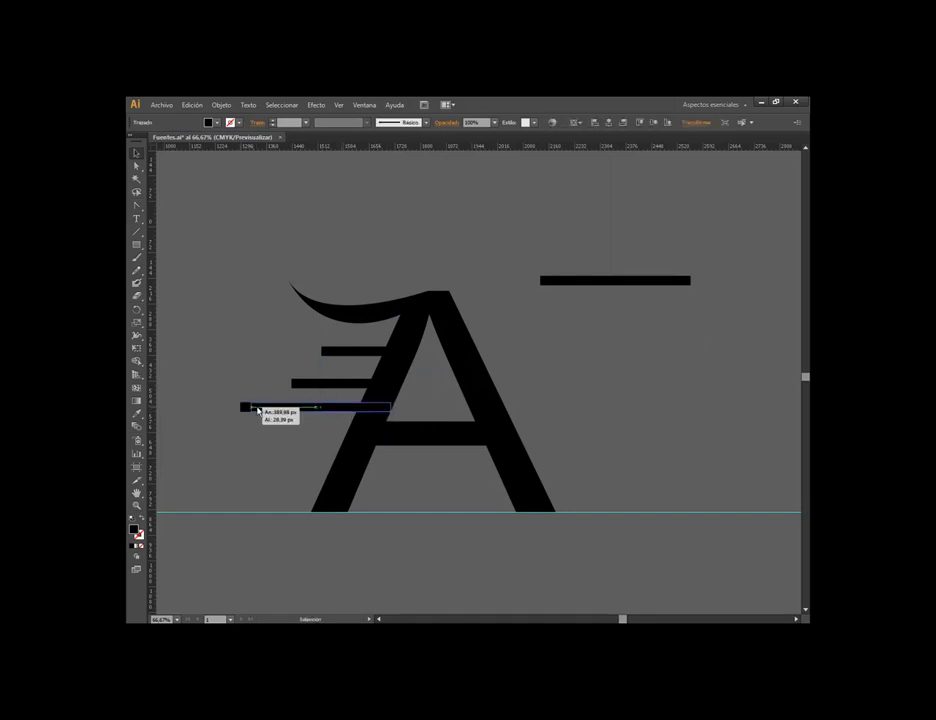
left_click(600, 300)
mouse_move(608, 283)
left_mouse_down()
mouse_move(366, 424)
mouse_move(240, 455)
mouse_move(247, 438)
left_mouse_up()
left_click(462, 395)
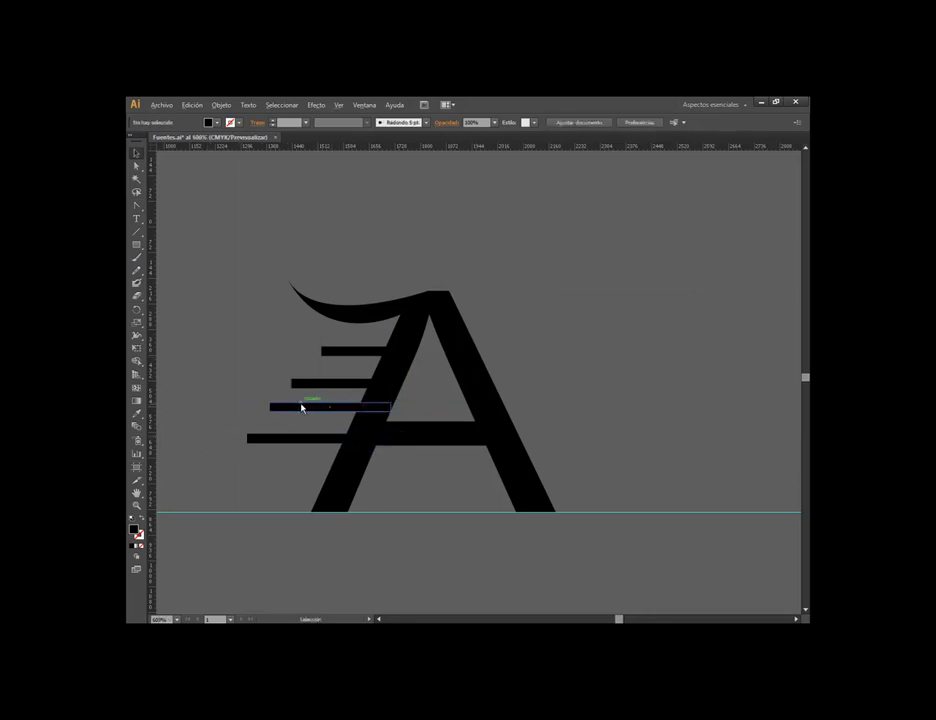
Move the lowest bar down to sit on the baseline
scroll(302, 405, "up", 1)
left_click(363, 325)
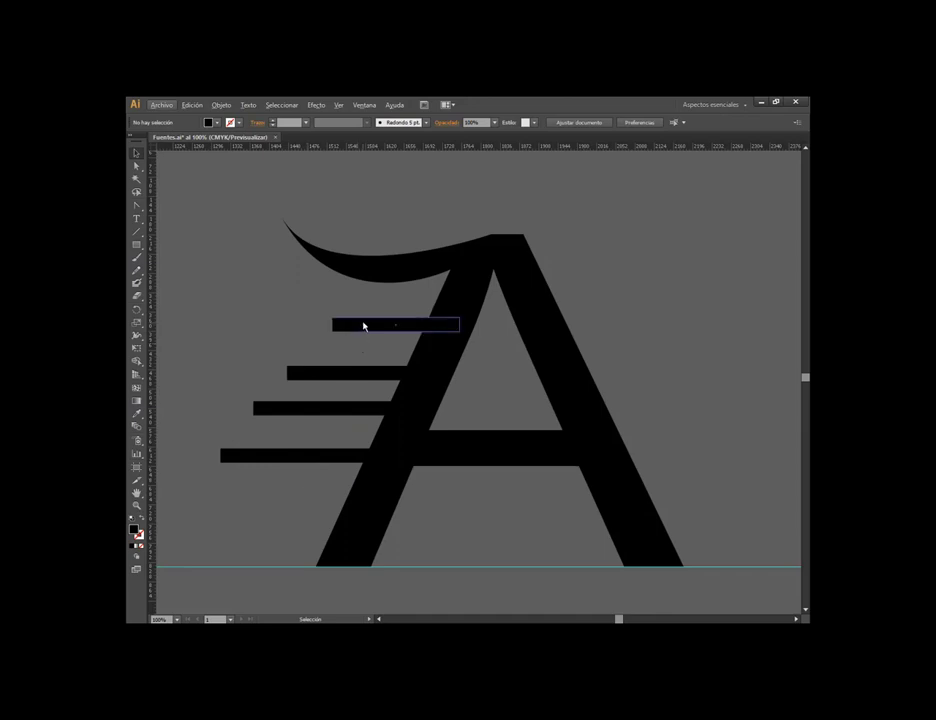
left_click(368, 373, "shift")
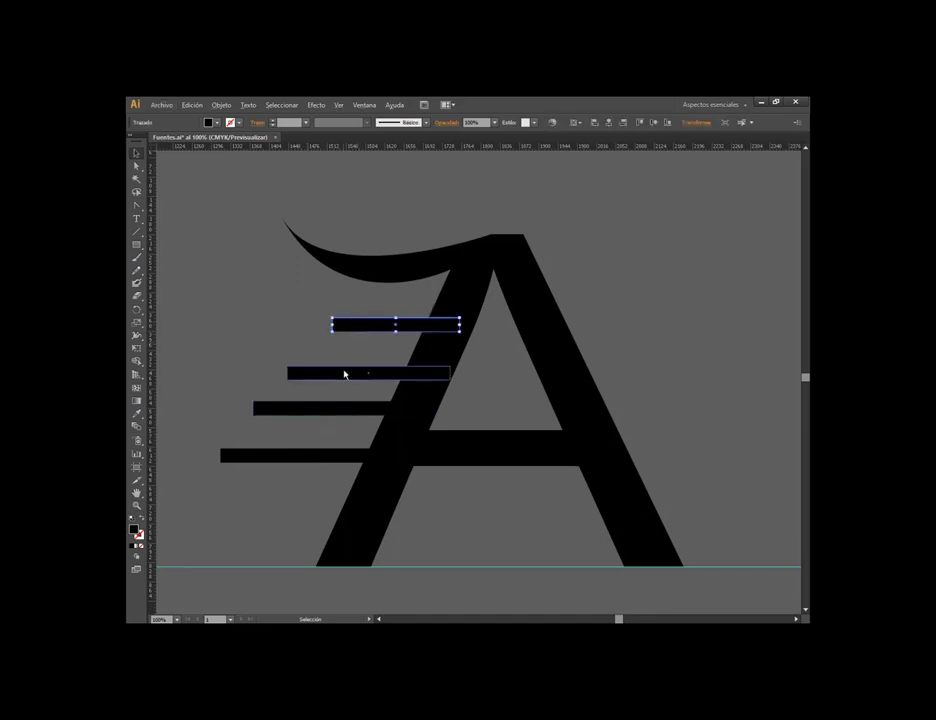
left_click(340, 410, "shift")
left_click(234, 395)
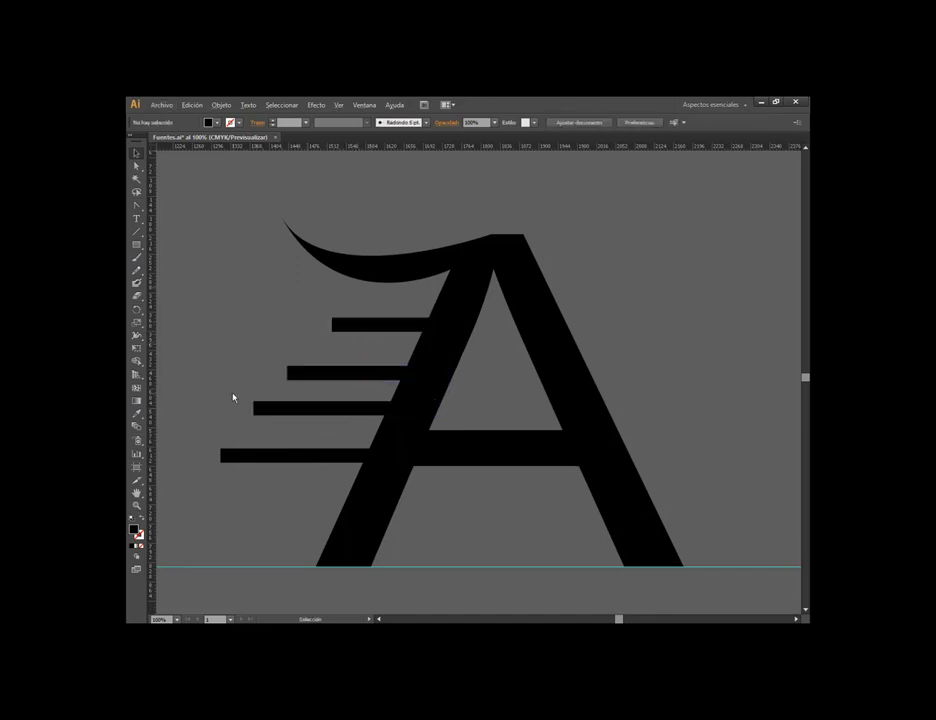
left_click_drag(343, 455, 297, 560)
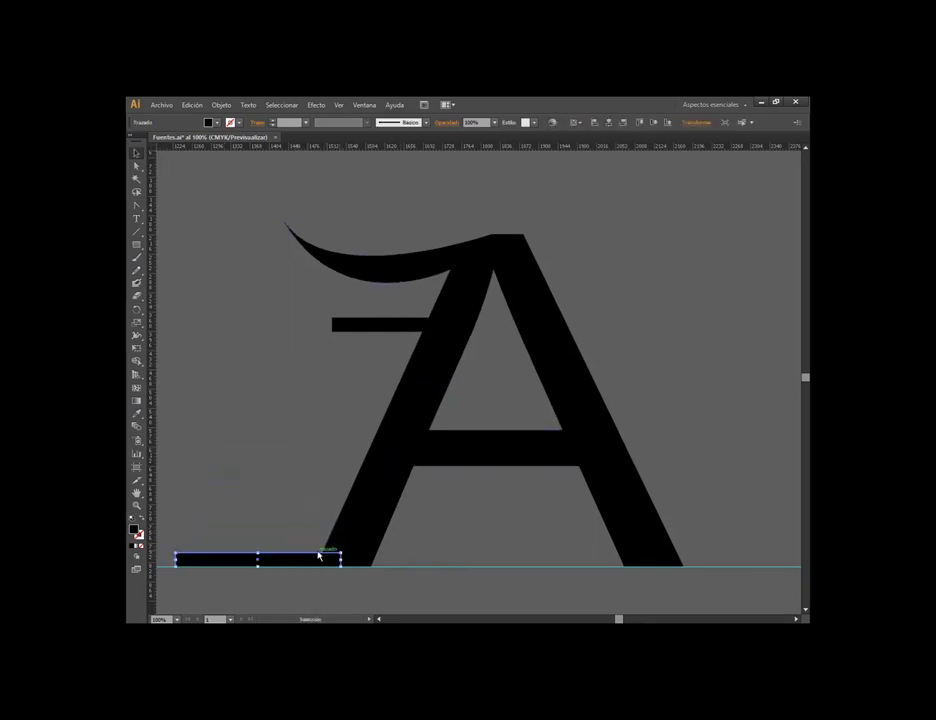
Hide the perspective grid and blend the top bar with the baseline bar
left_click(368, 326)
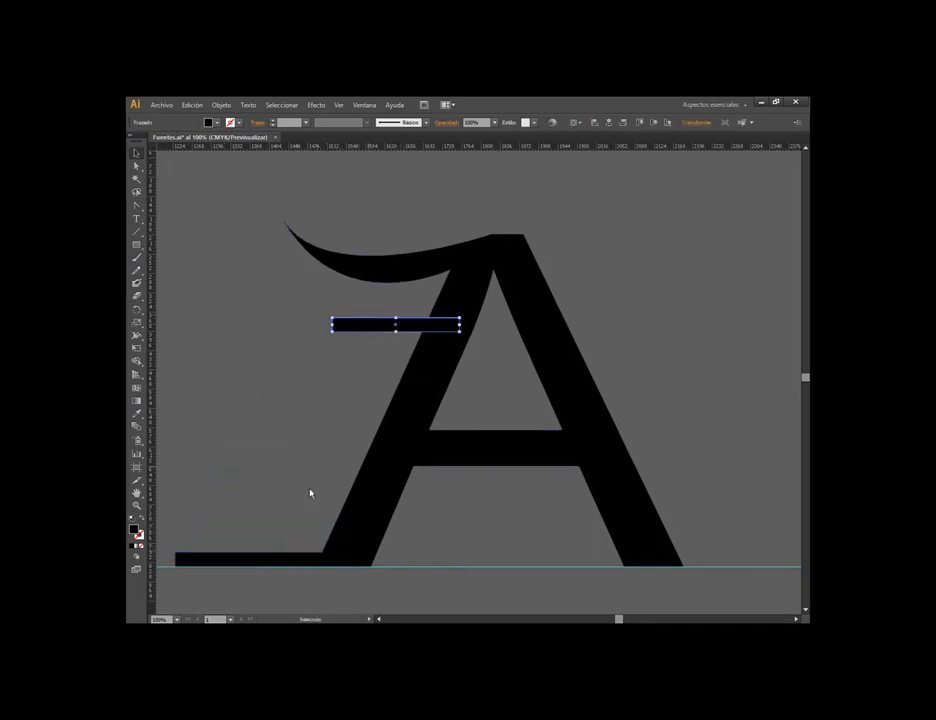
left_click(138, 376)
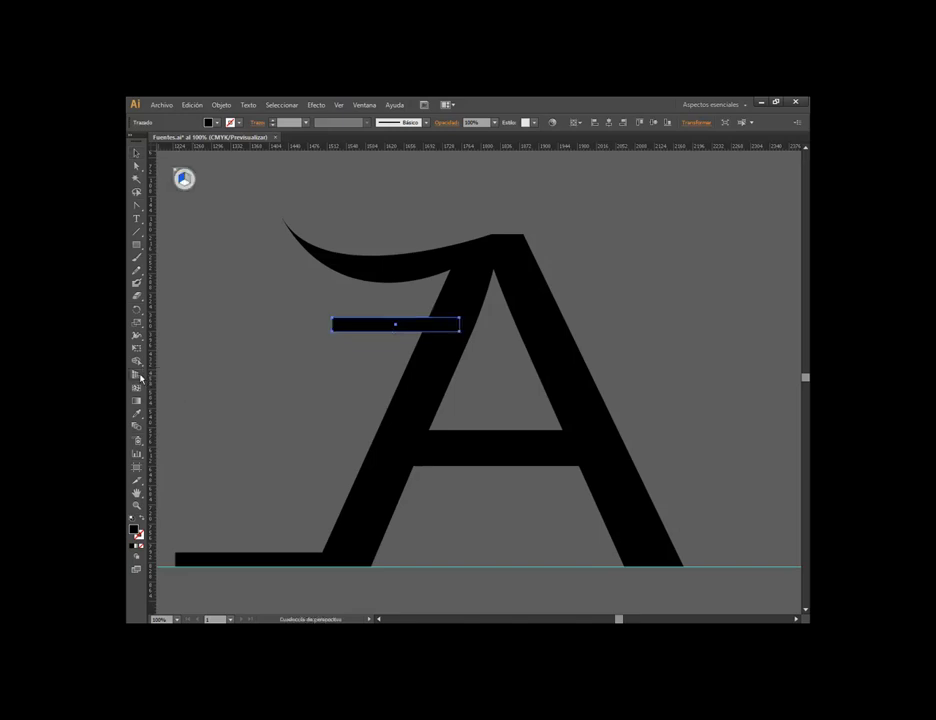
left_click(138, 427)
key("v")
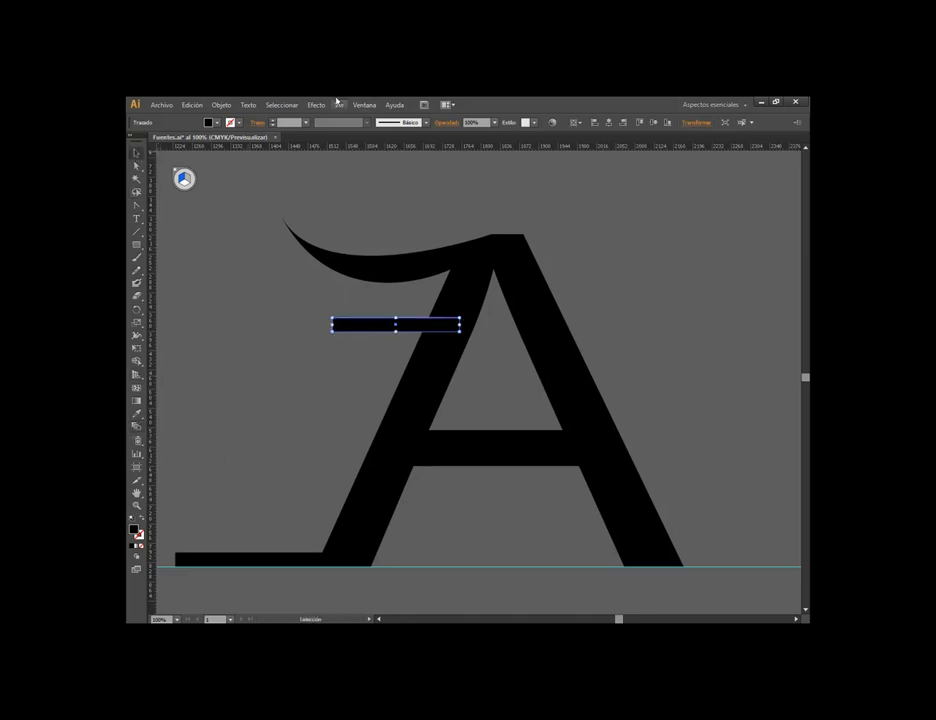
left_click(338, 104)
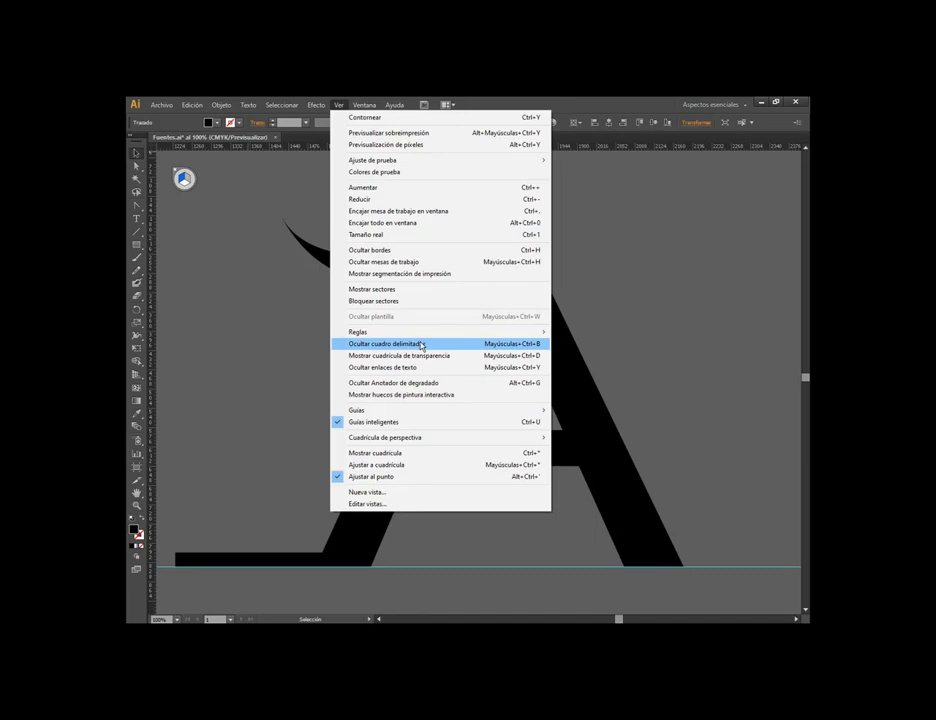
mouse_move(385, 437)
left_click(602, 438)
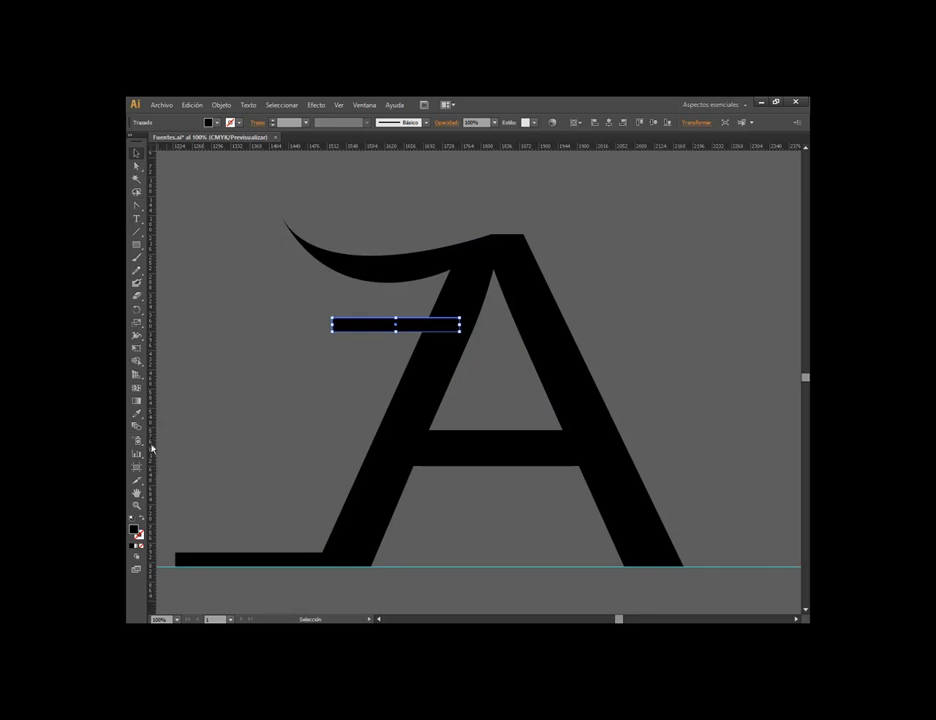
key("ctrl+shift+b")
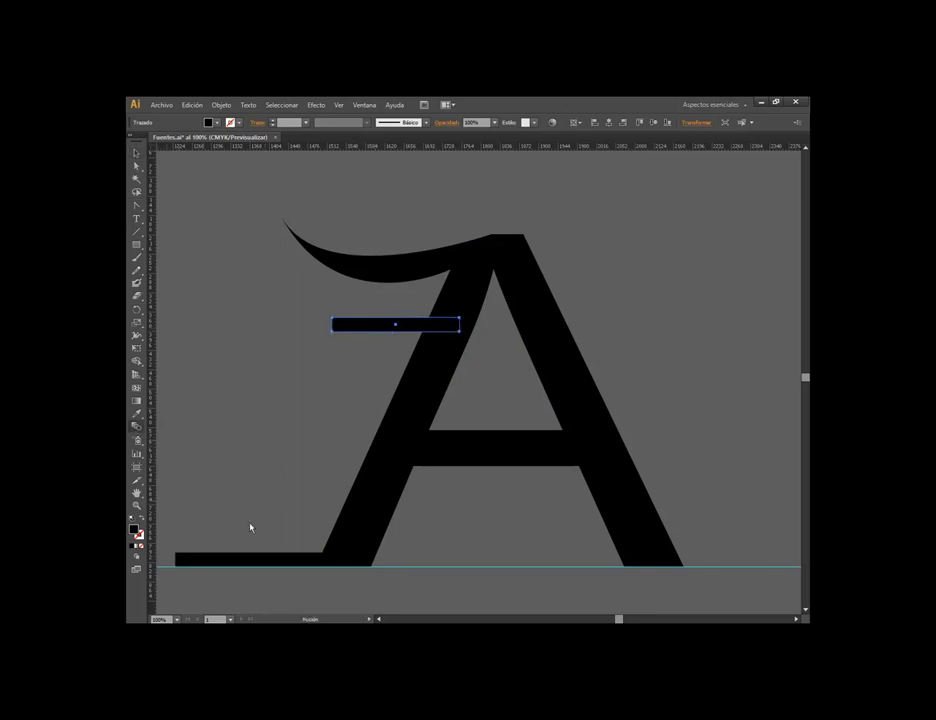
left_click(246, 561)
Set the blend options to Pasos especificados with 7 steps, preview on
key("v")
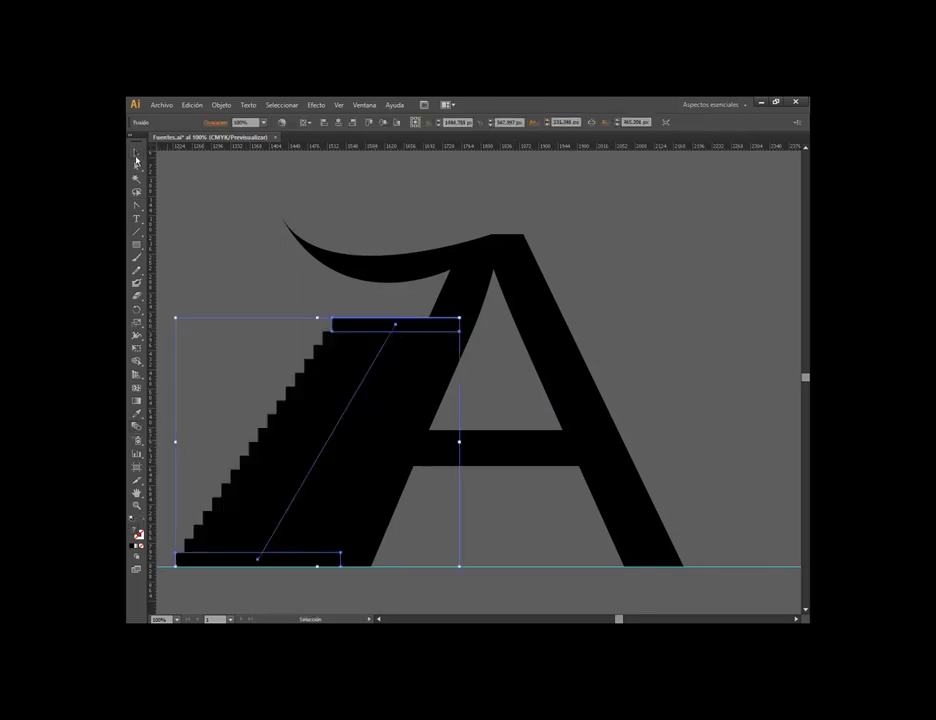
left_click(222, 105)
mouse_move(236, 344)
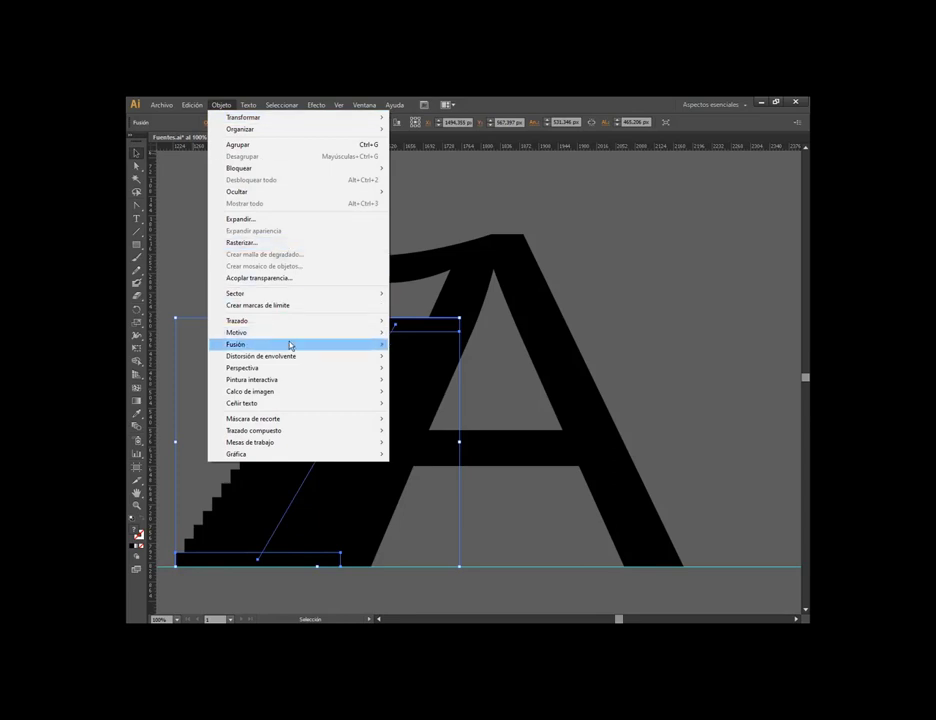
left_click(478, 373)
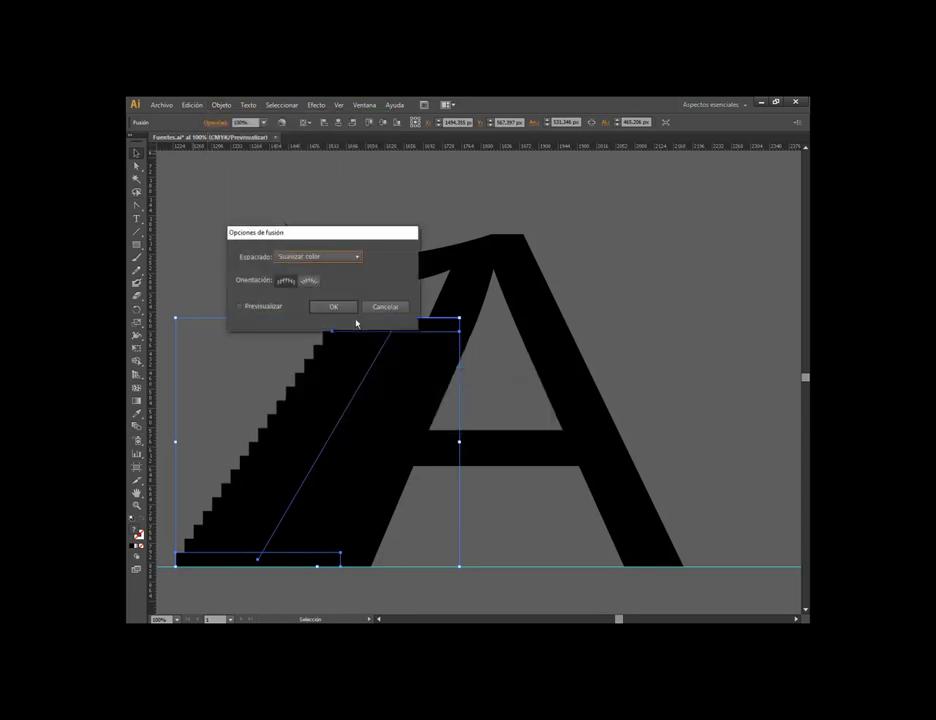
left_click(340, 258)
left_click(312, 279)
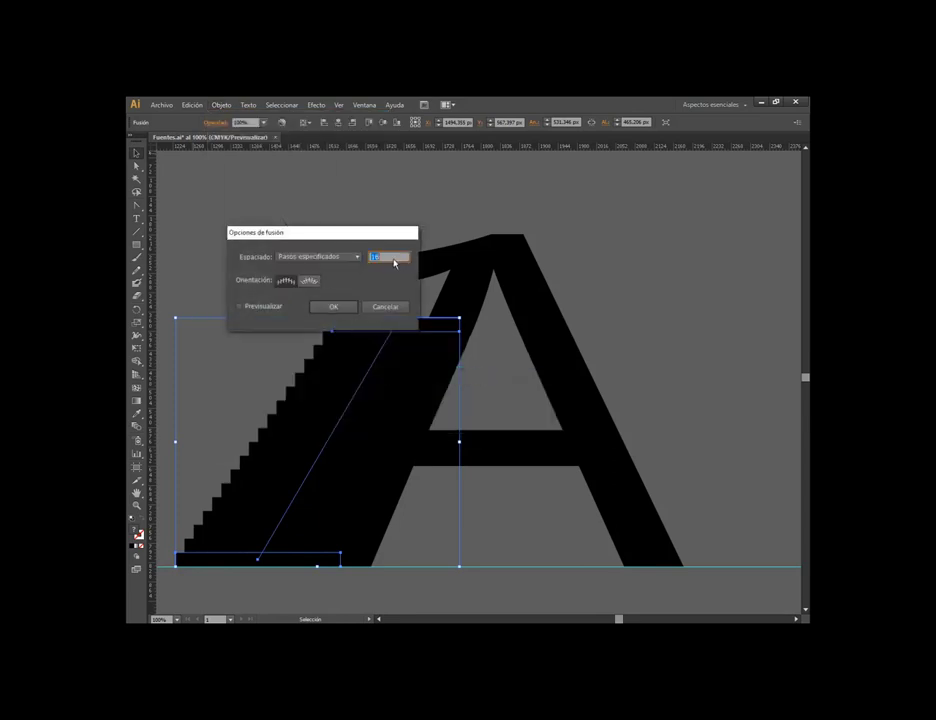
type("3")
left_click(240, 306)
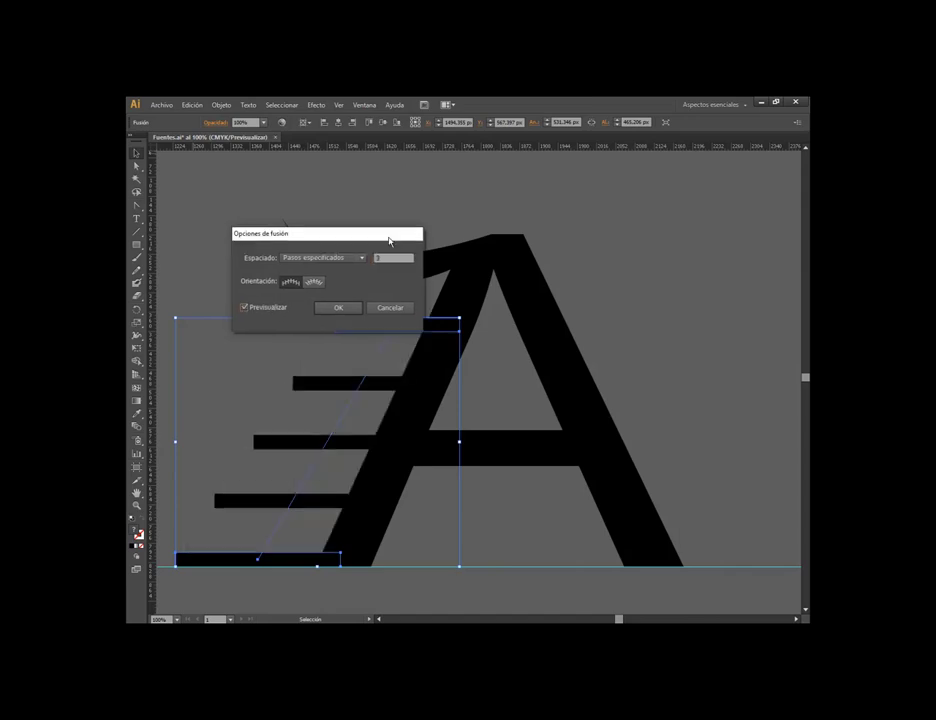
left_click_drag(314, 233, 700, 235)
type("7")
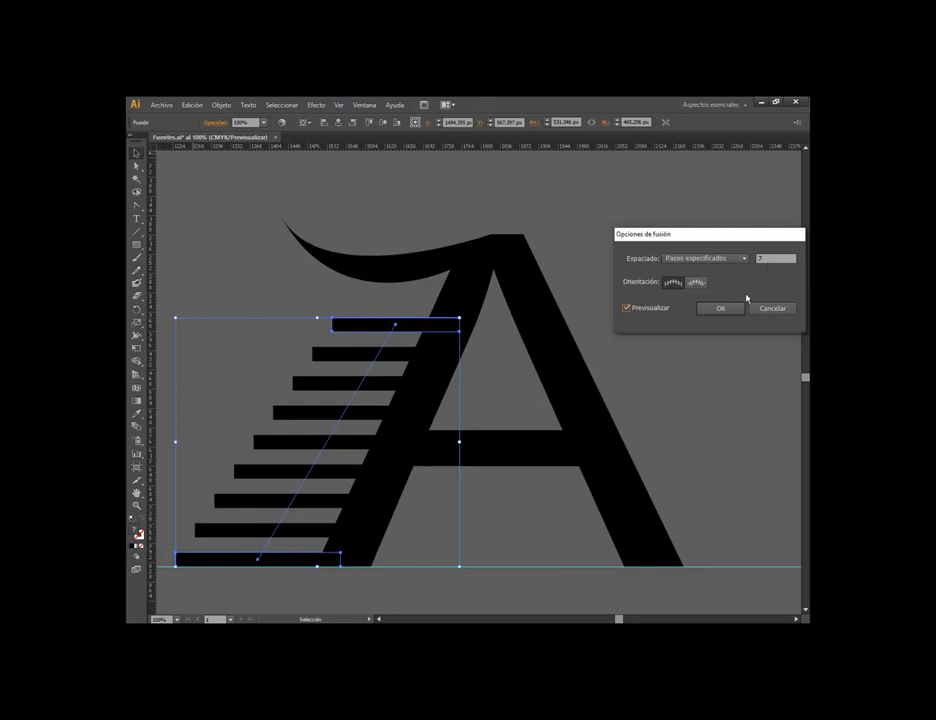
left_click(720, 309)
left_click(416, 217)
left_click(394, 328)
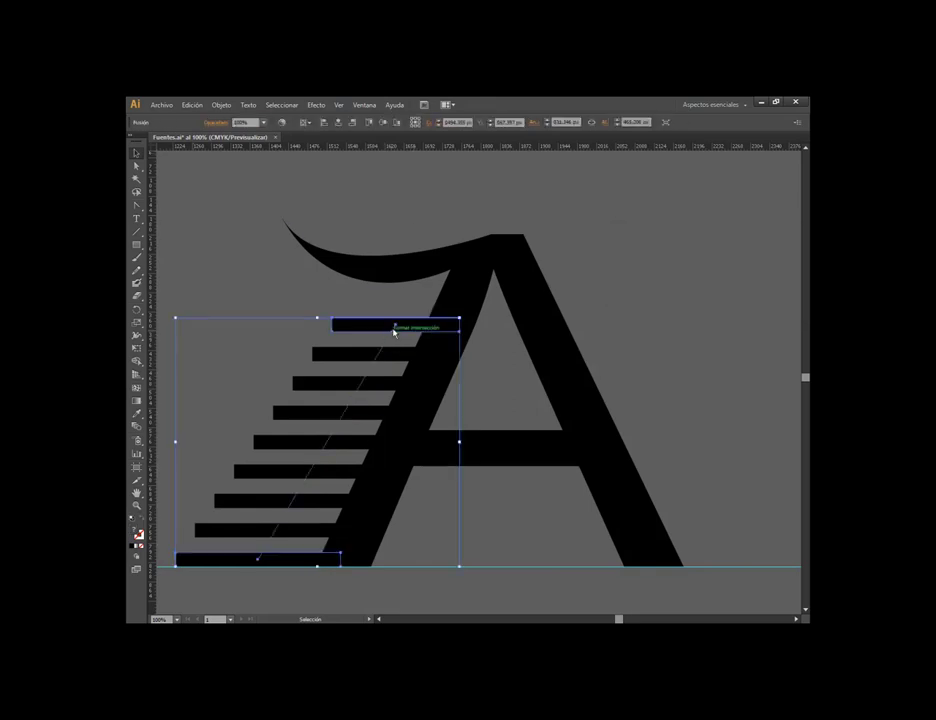
left_click(616, 395)
Narrow the staircase blend to about 394.86 px wide, then select it with the A
scroll(616, 395, "down", 3)
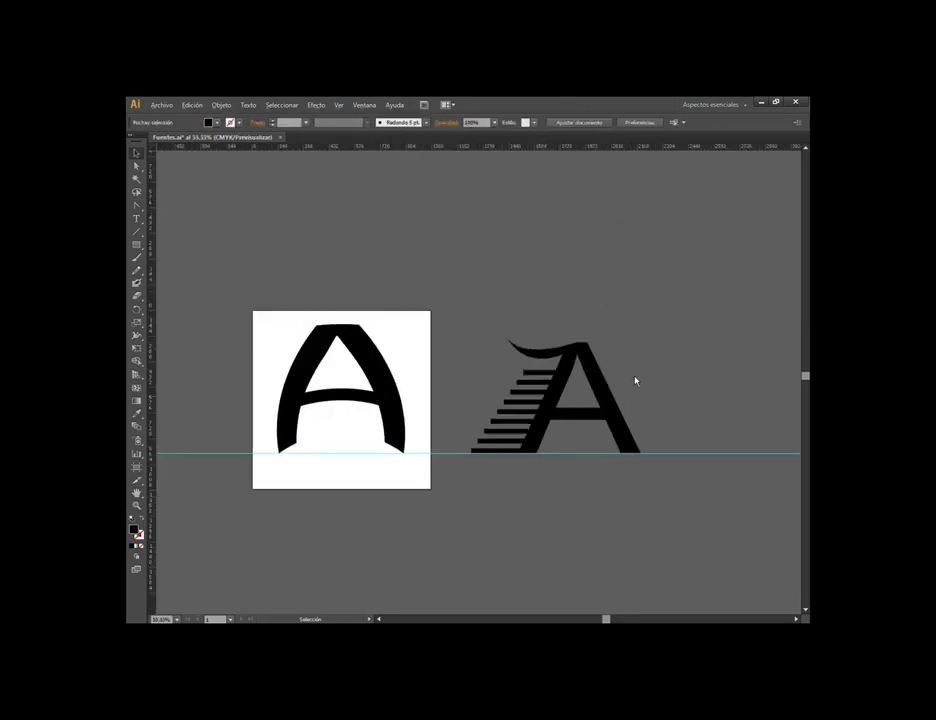
scroll(673, 382, "right", 3)
left_click(400, 420)
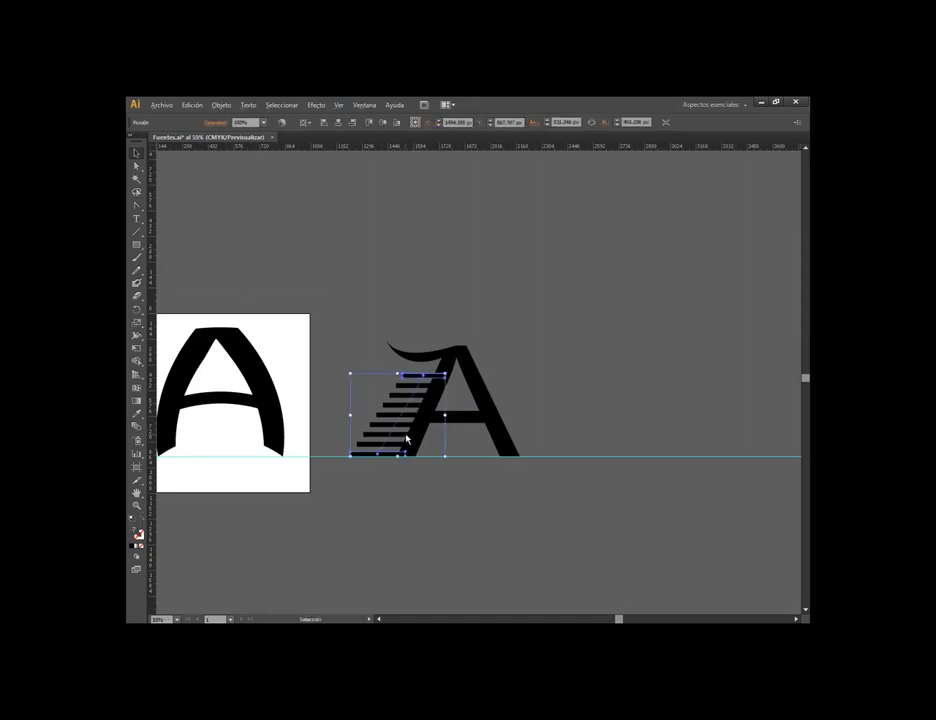
scroll(407, 438, "up", 2)
left_click_drag(295, 395, 343, 400)
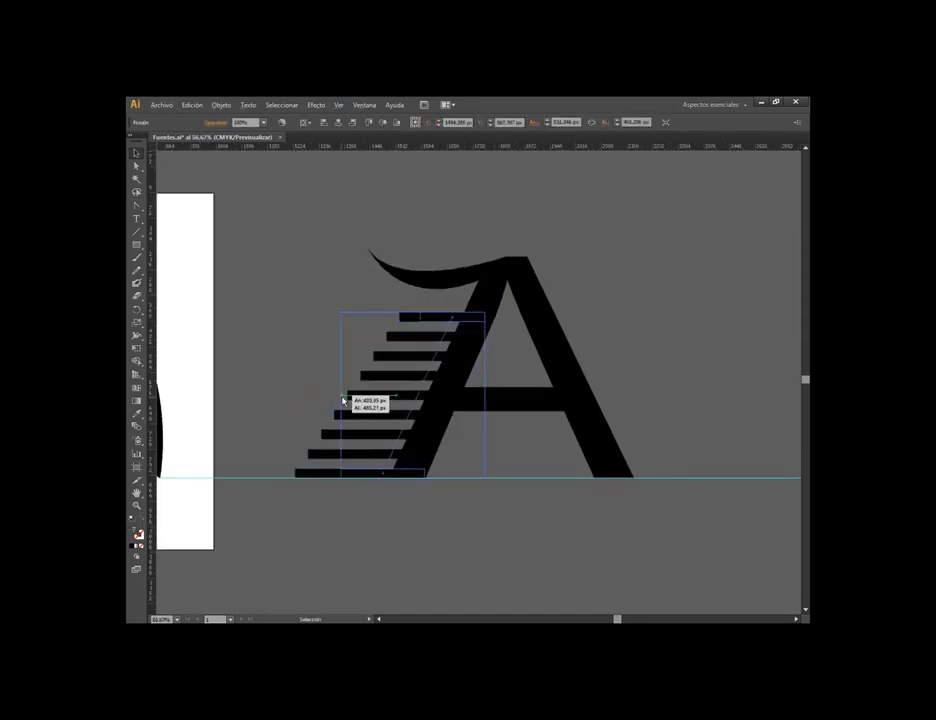
left_click_drag(485, 397, 478, 400)
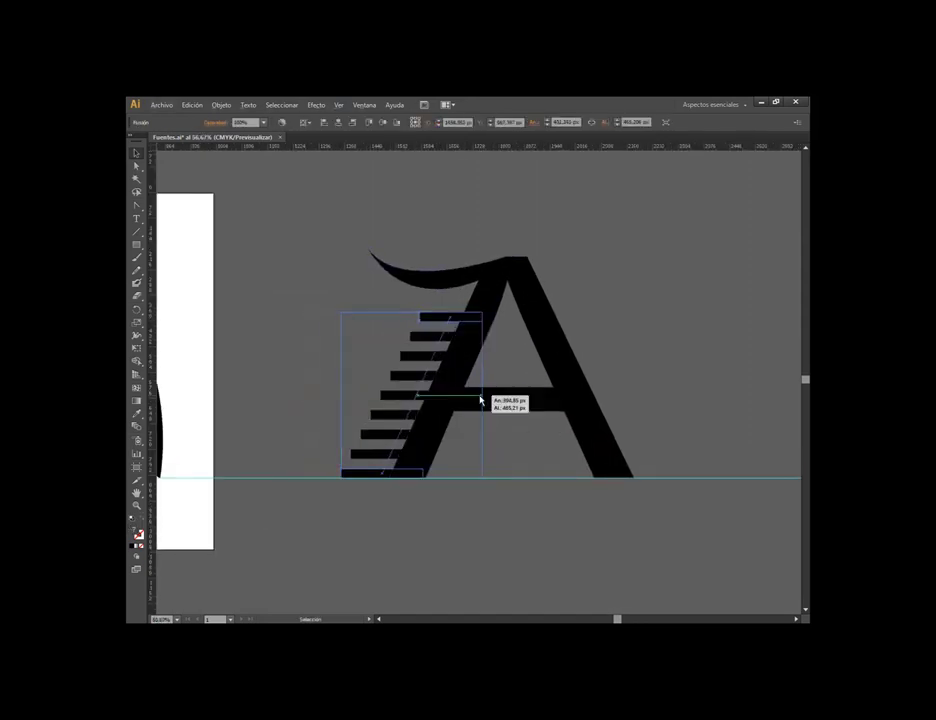
left_click(656, 330)
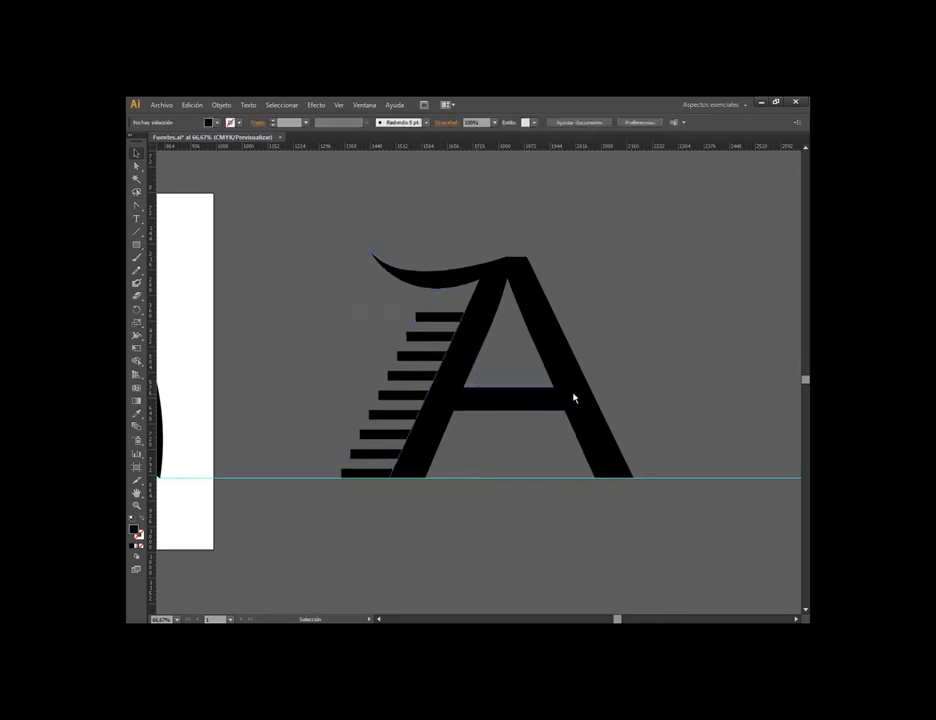
left_click_drag(572, 397, 495, 441)
left_click_drag(355, 361, 309, 367)
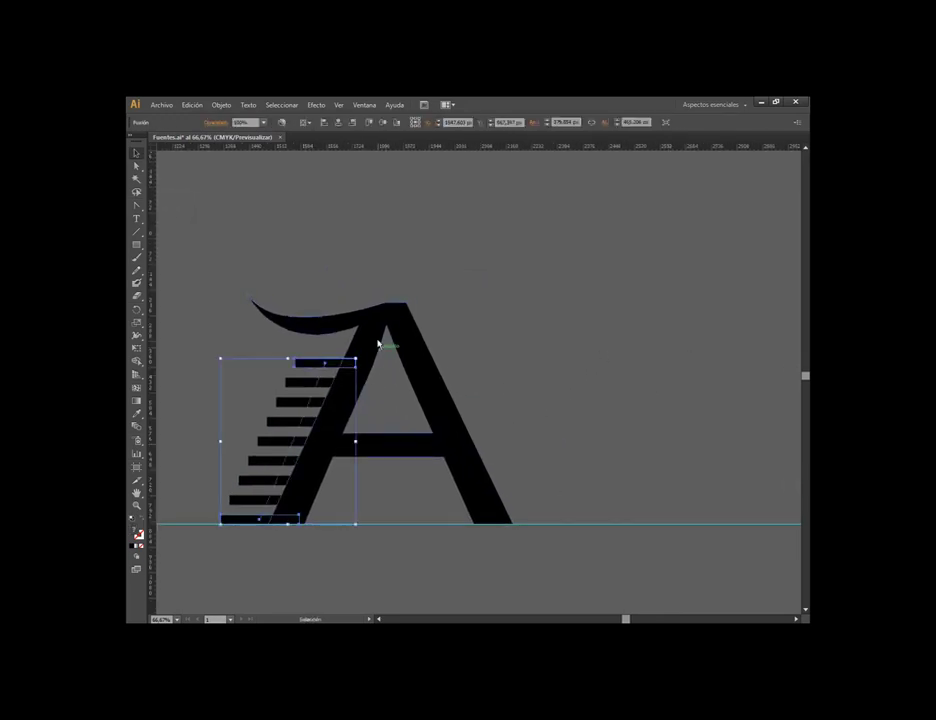
left_click(381, 328, "shift")
Show the Pathfinder panel and expand the stair-step blend into plain shapes
left_click(364, 104)
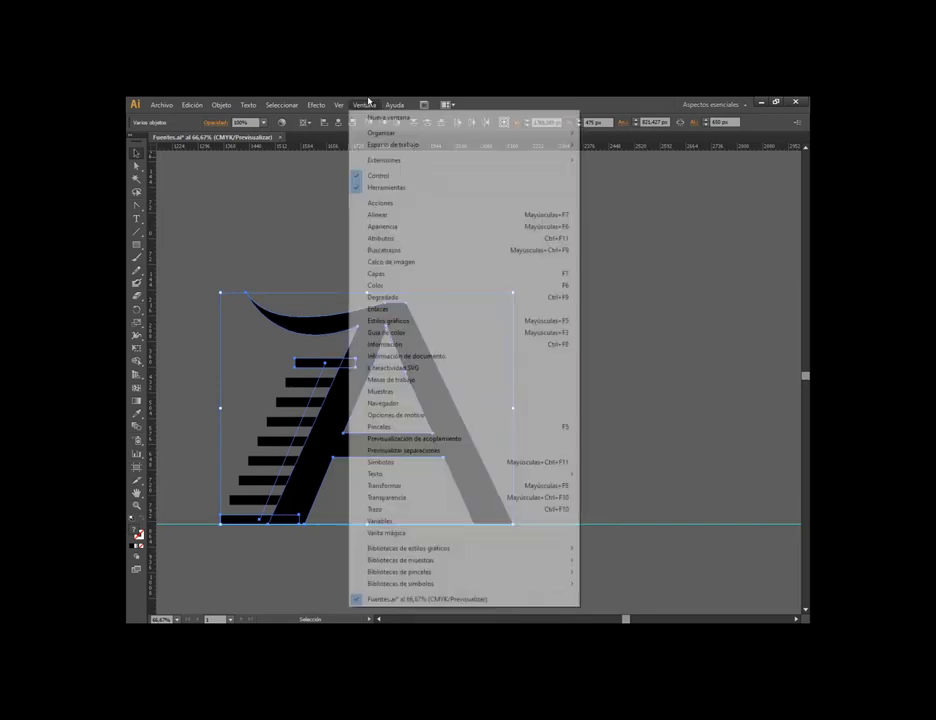
left_click(440, 250)
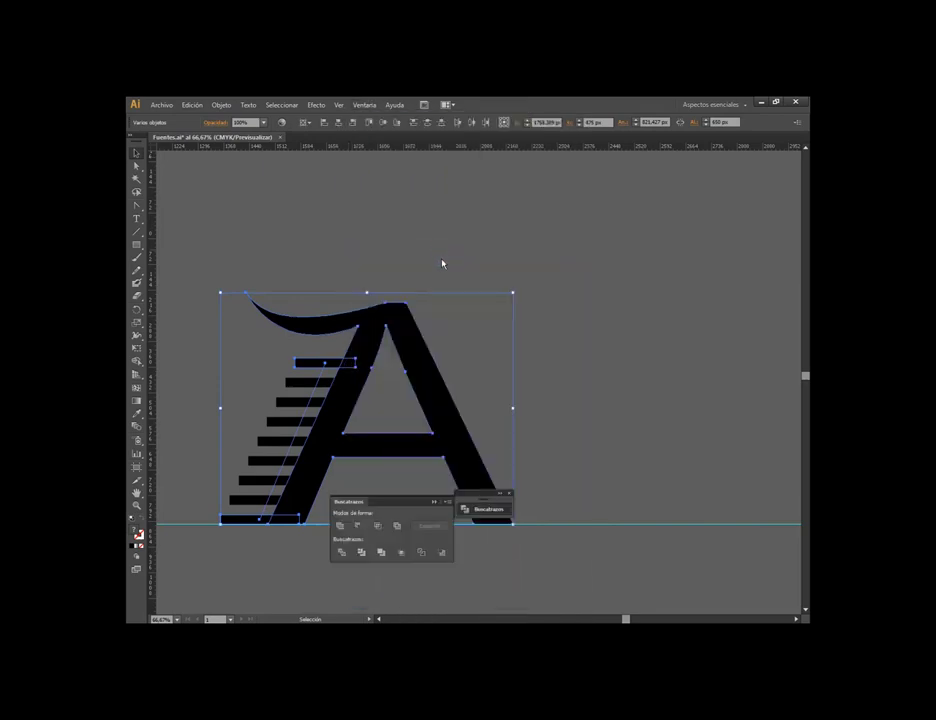
mouse_move(407, 508)
left_mouse_down()
mouse_move(650, 256)
mouse_move(652, 240)
left_mouse_up()
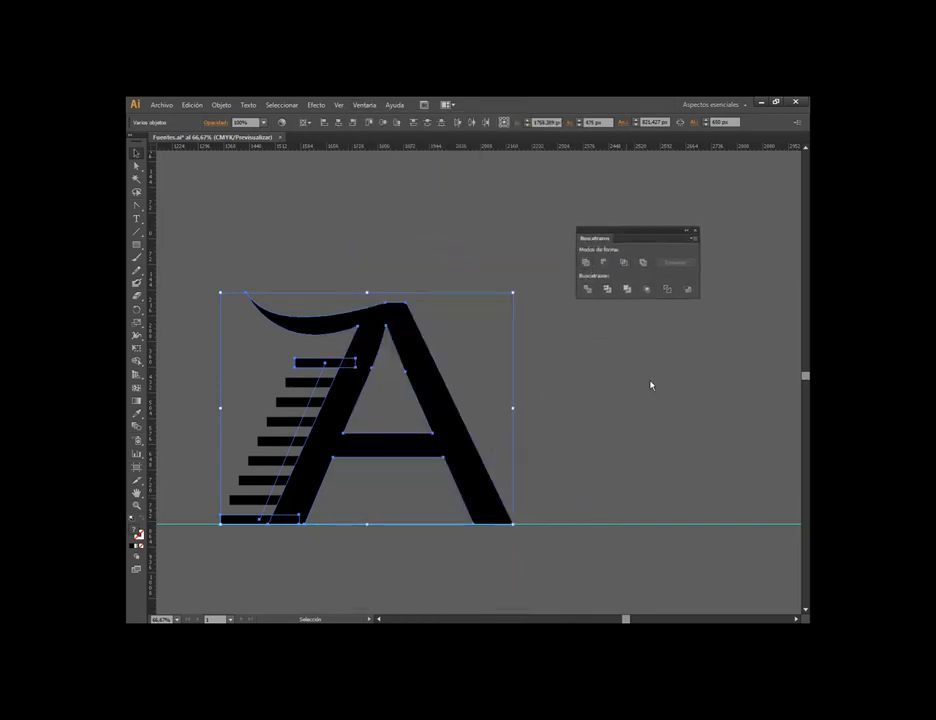
left_click(654, 387)
left_click(297, 390)
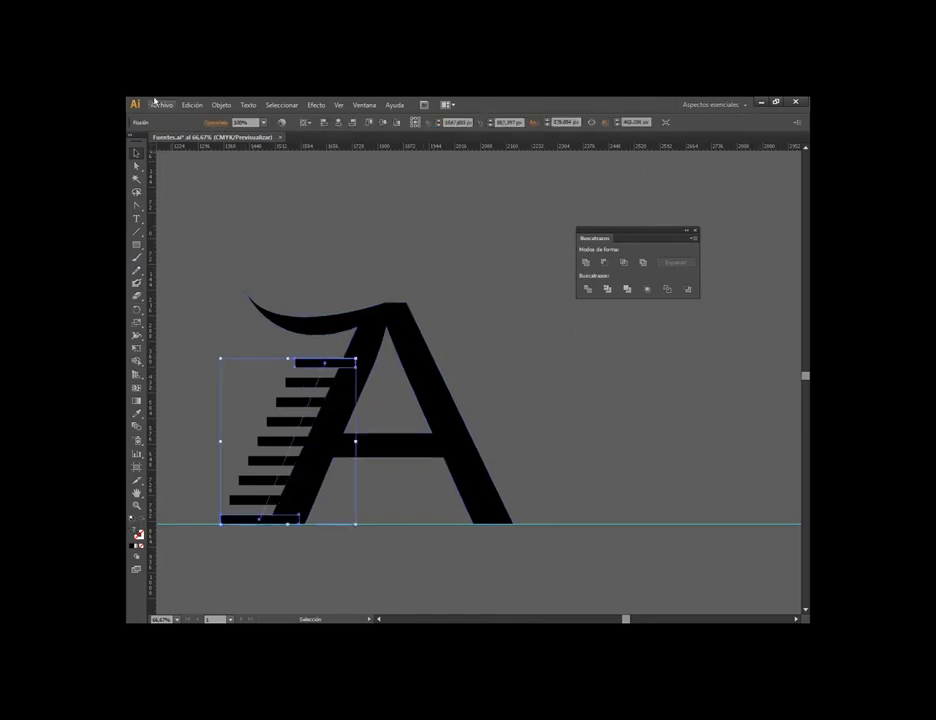
left_click(221, 105)
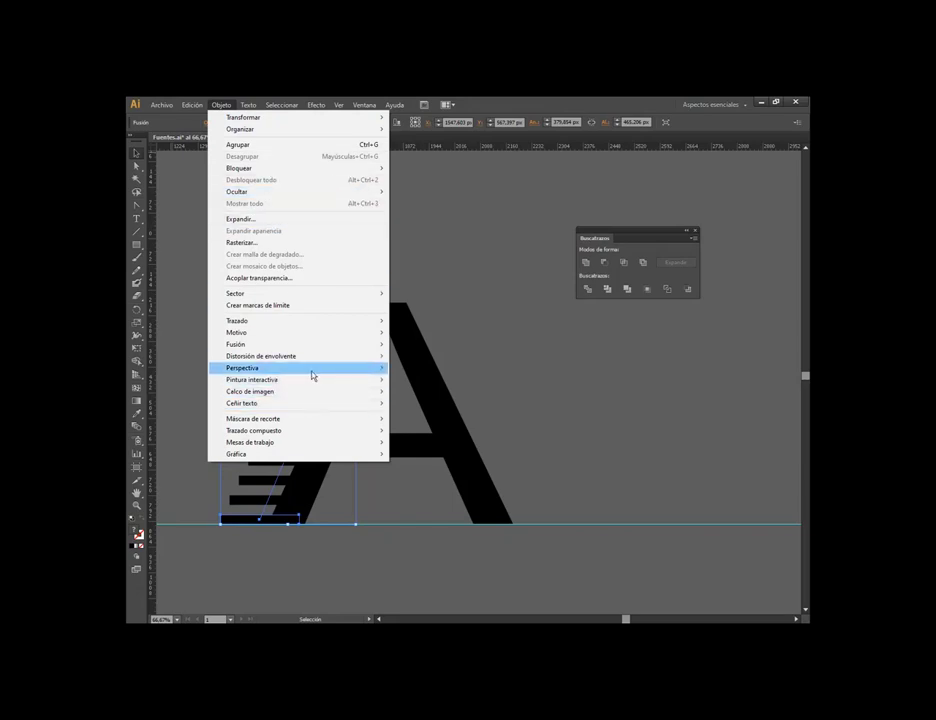
left_click(264, 220)
left_click(600, 388)
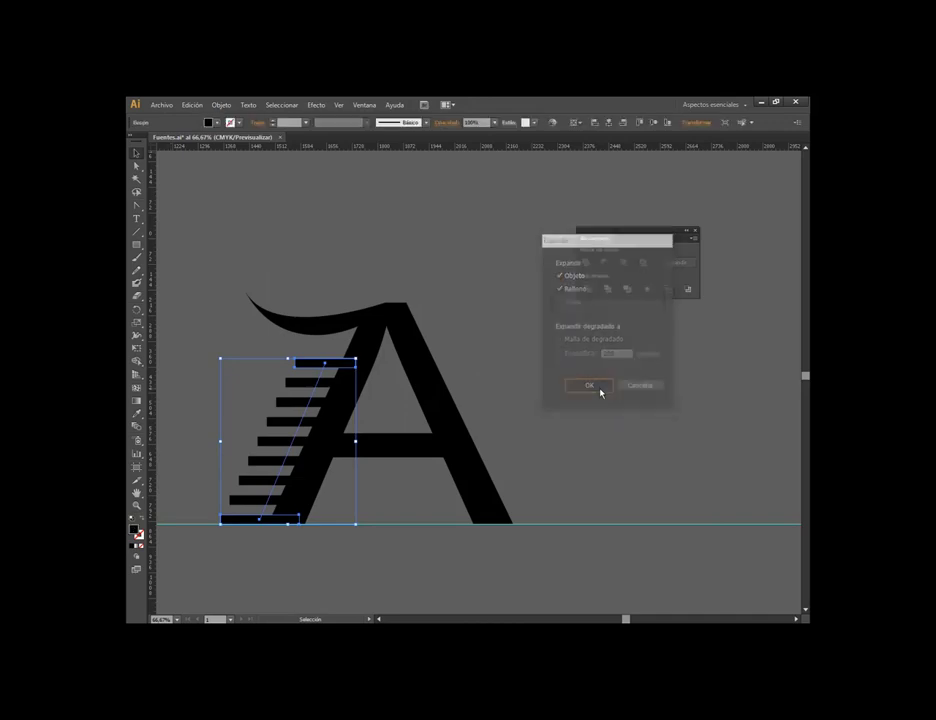
Unite the expanded stairs with the A into one black shape, undoing a trial pink fill
left_click(422, 378)
left_click(320, 366)
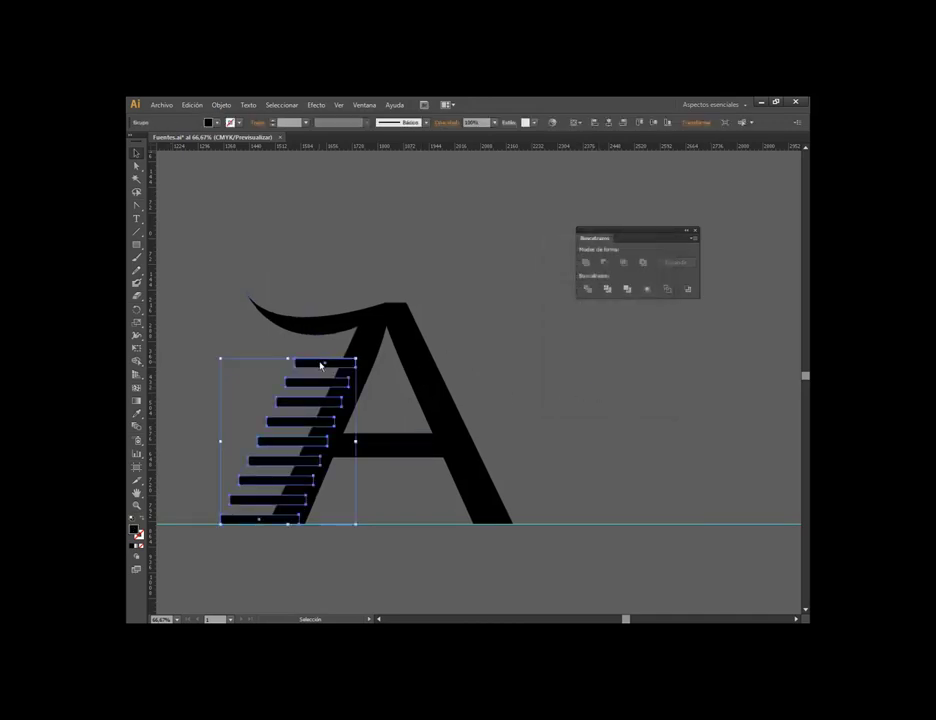
left_click(393, 329, "shift")
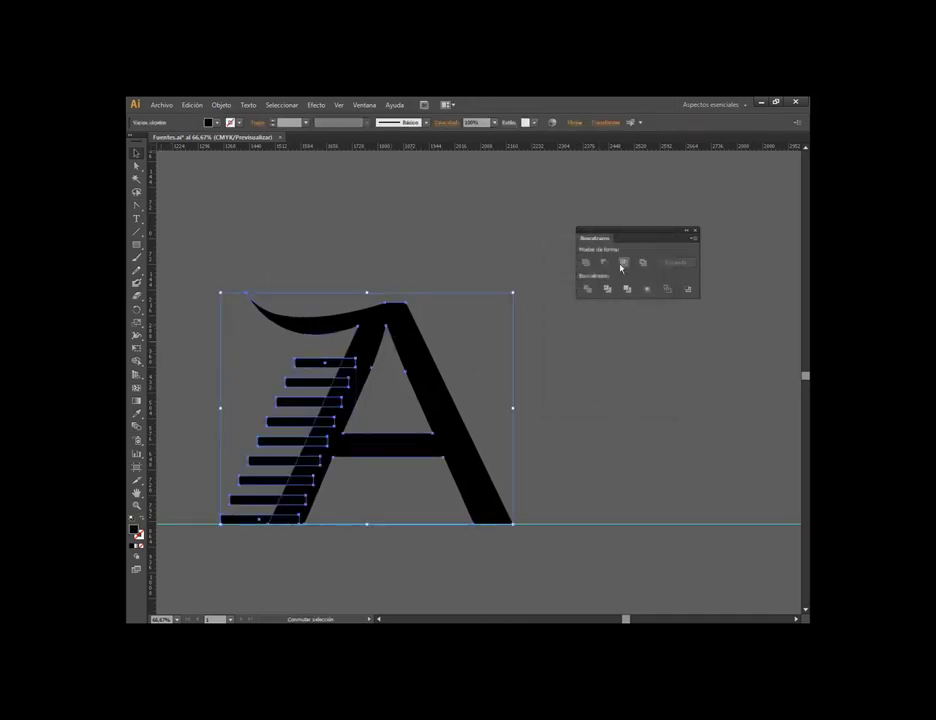
left_click(590, 265)
left_click(552, 345)
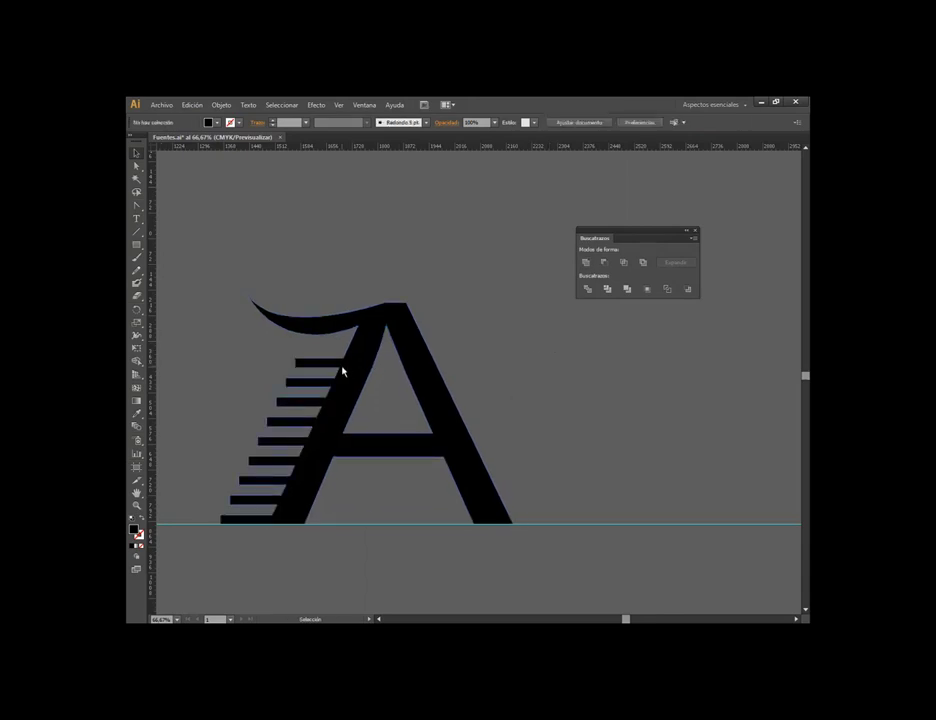
left_click(342, 371)
left_click(218, 122)
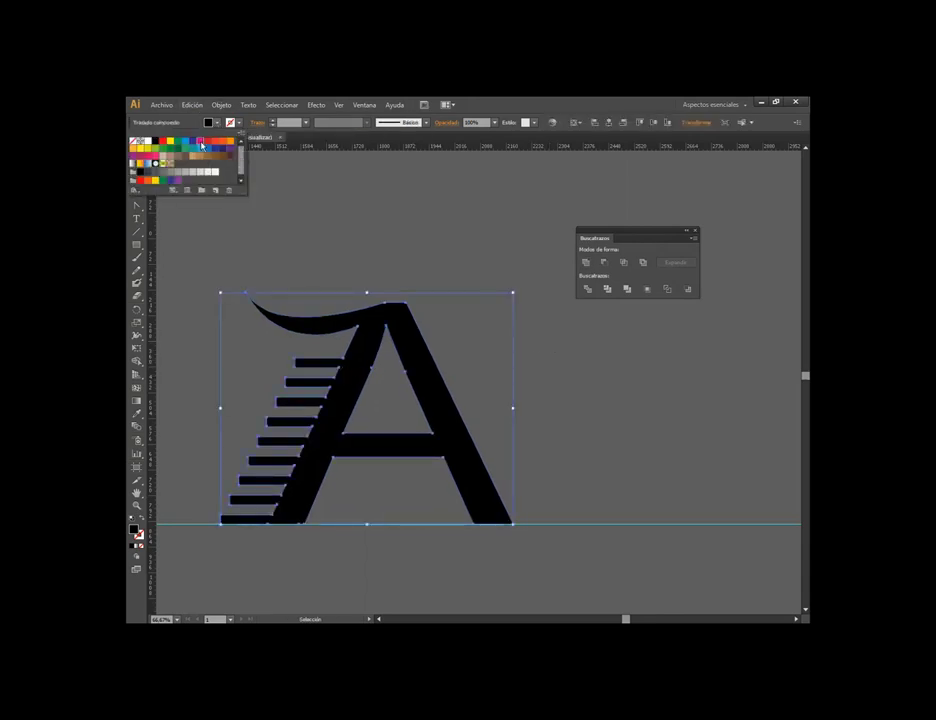
left_click(201, 146)
key("ctrl+z")
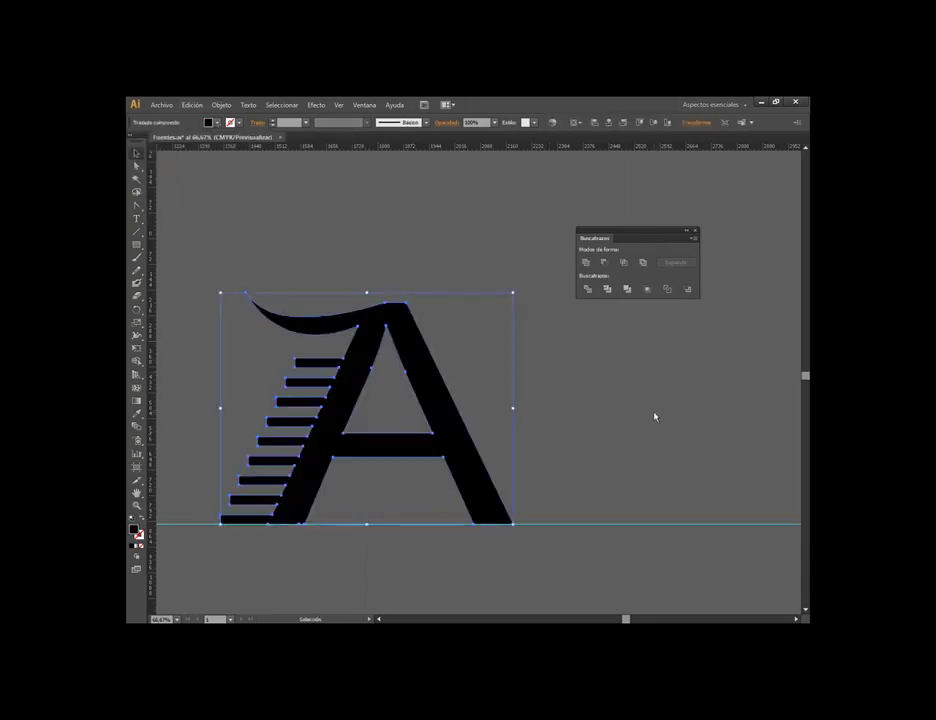
left_click(655, 417)
scroll(439, 357, "down", 2)
Copy the arc-warped A's contents to the right and enter the copy to edit its letter
scroll(549, 384, "left", 1)
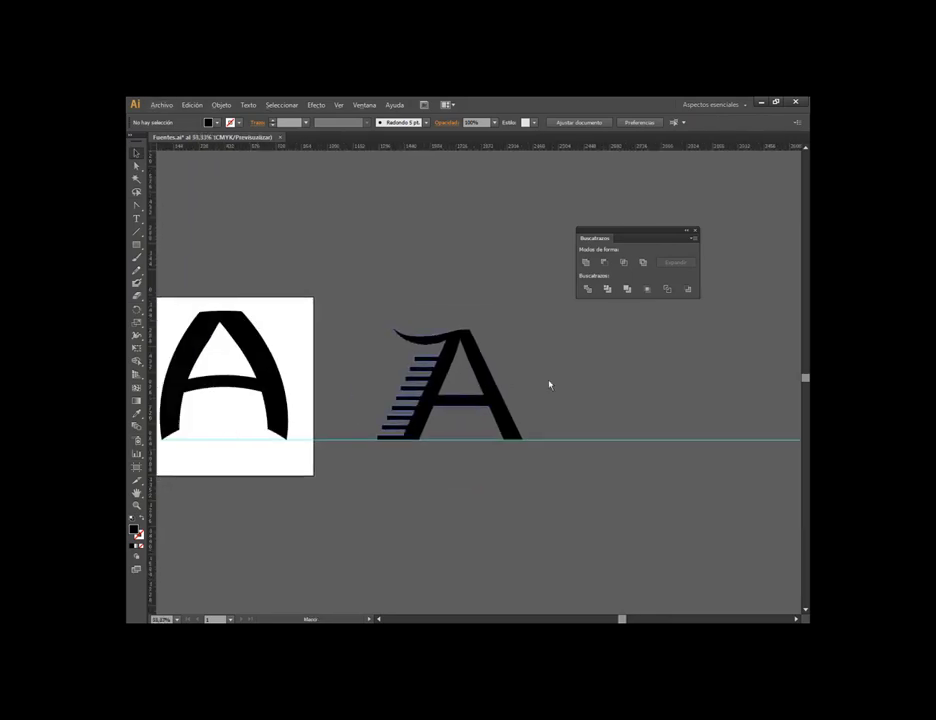
scroll(549, 384, "left", 2)
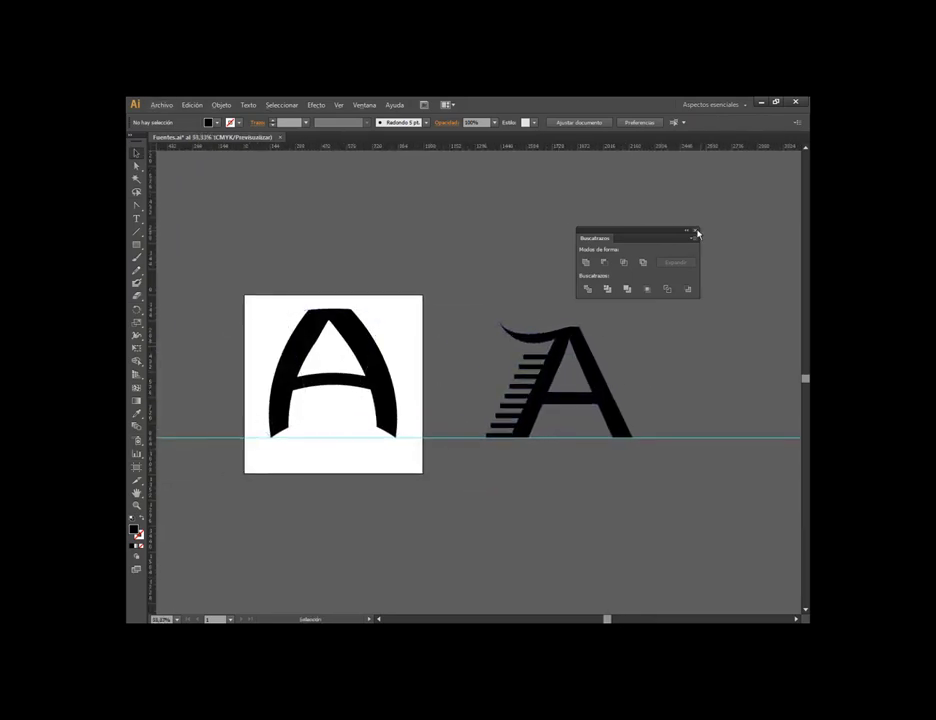
left_click(697, 232)
left_click(586, 362)
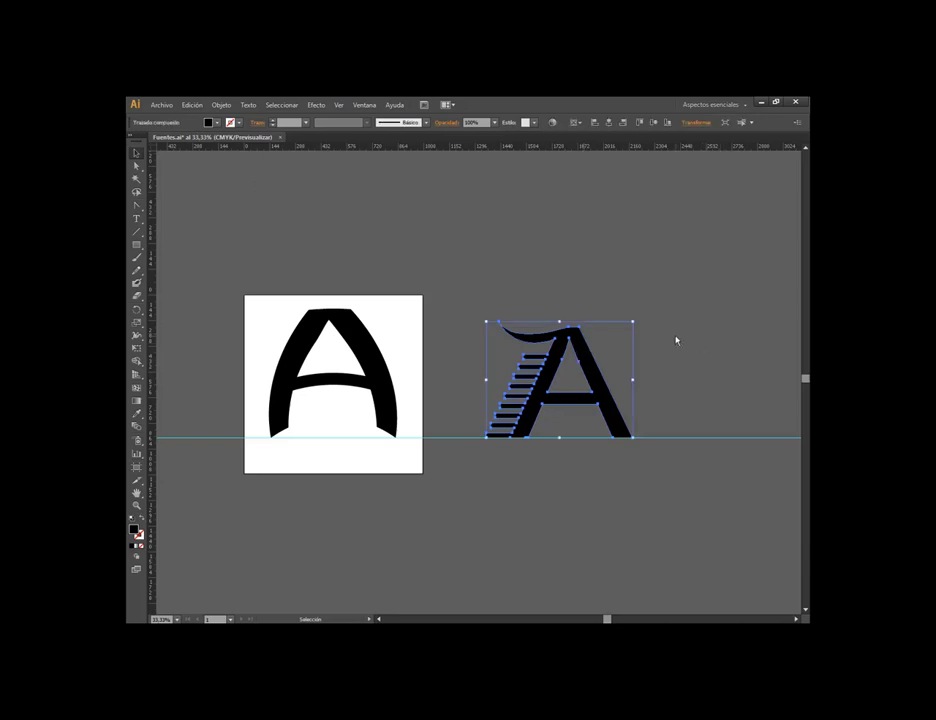
left_click(369, 348)
left_click(223, 123)
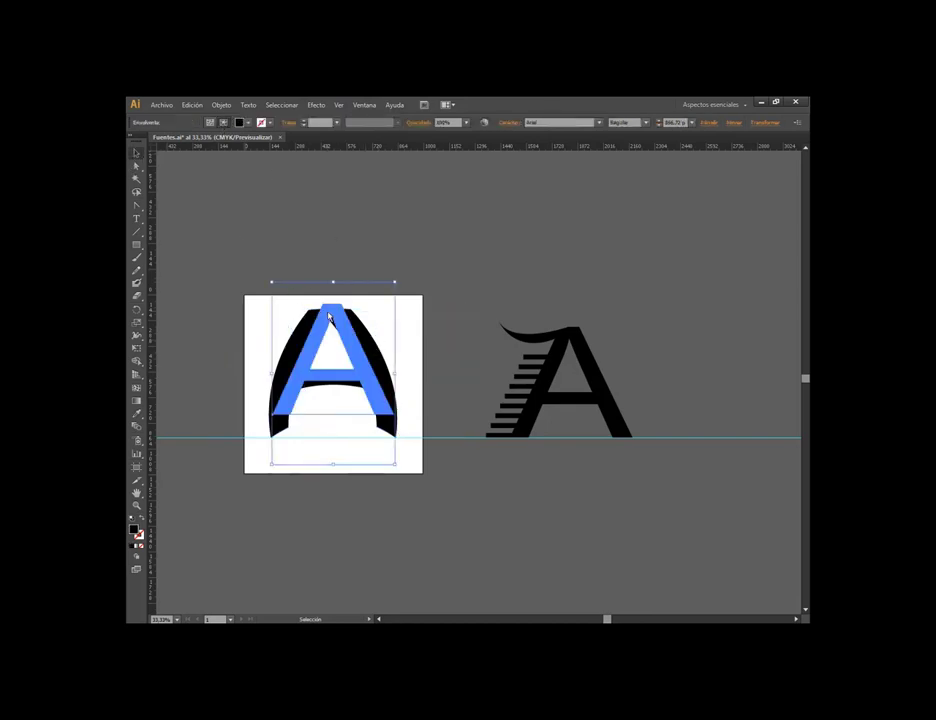
mouse_move(360, 343)
left_mouse_down()
mouse_move(735, 263)
mouse_move(744, 272)
mouse_move(630, 242)
left_mouse_up()
double_click(631, 244)
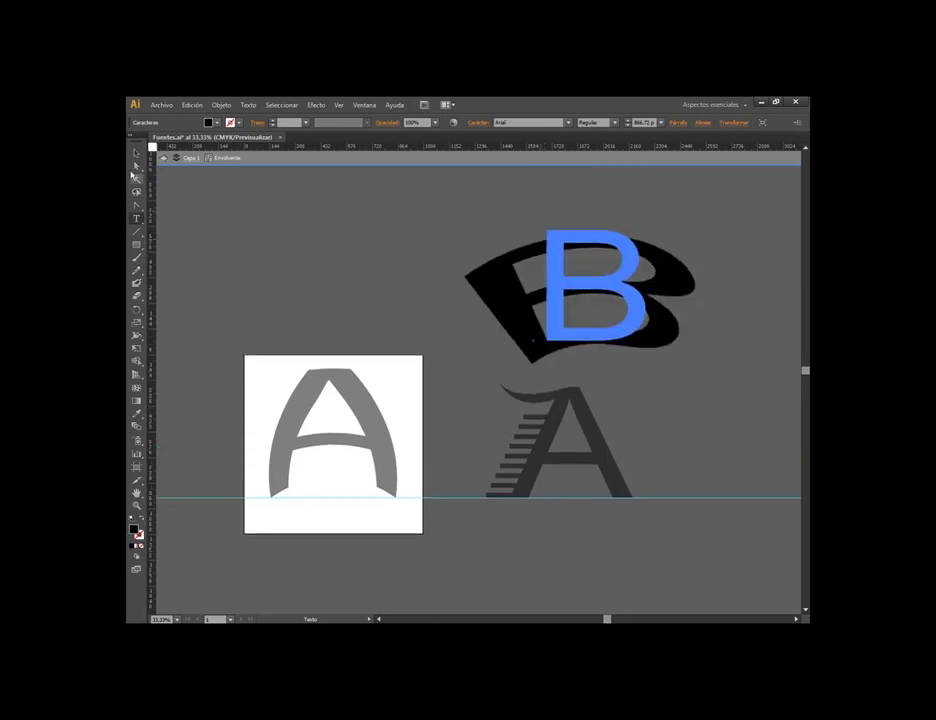
Finish the copy as a warped B and place it above the white artboard
double_click(265, 236)
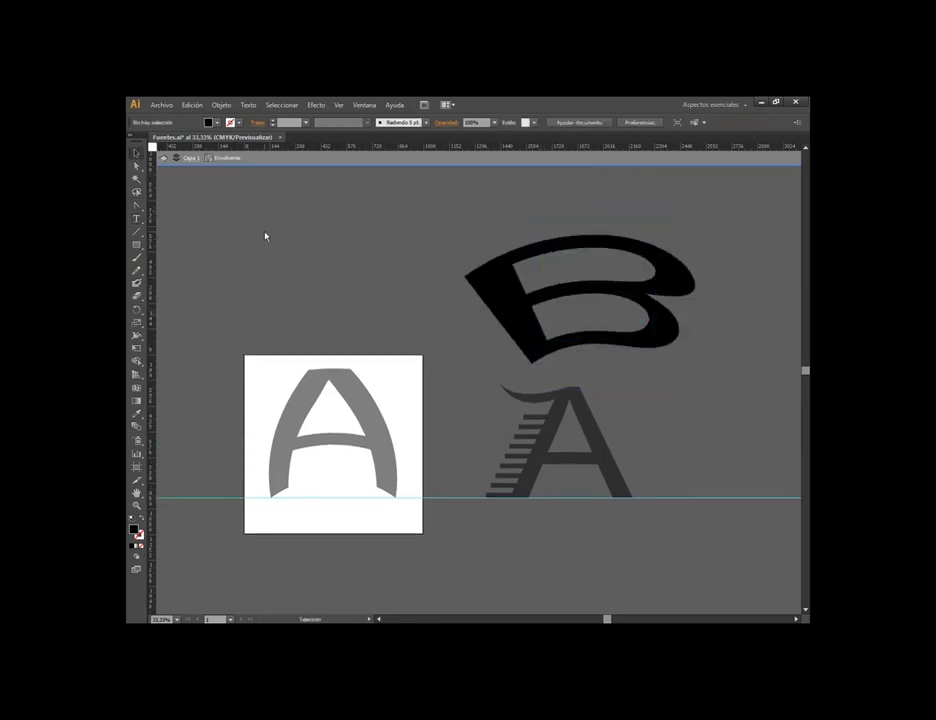
left_click_drag(627, 328, 523, 321)
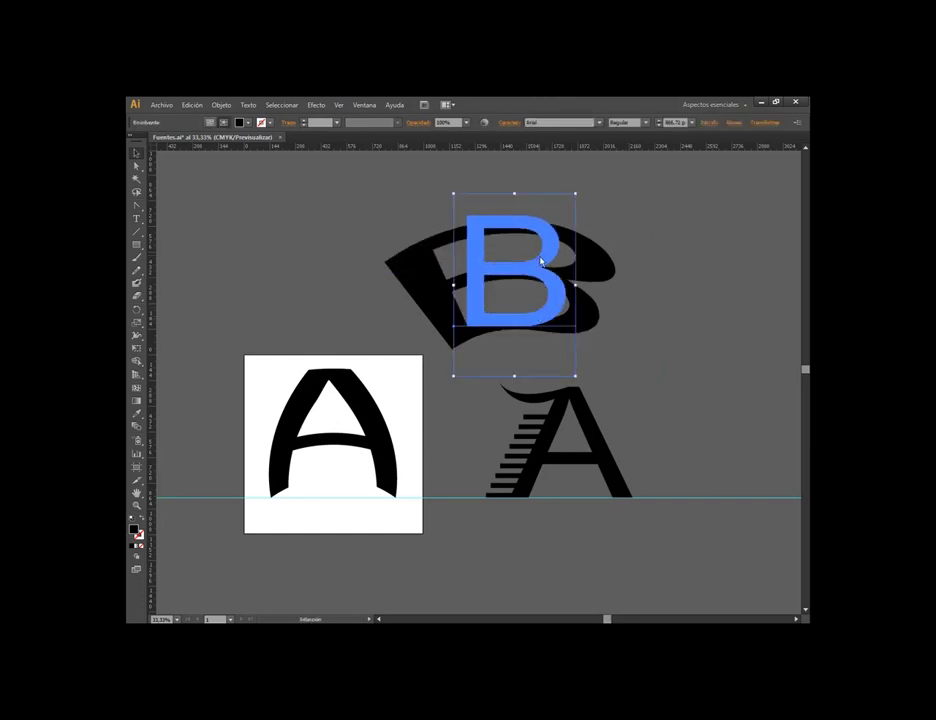
left_click_drag(541, 262, 346, 242)
left_click(379, 420)
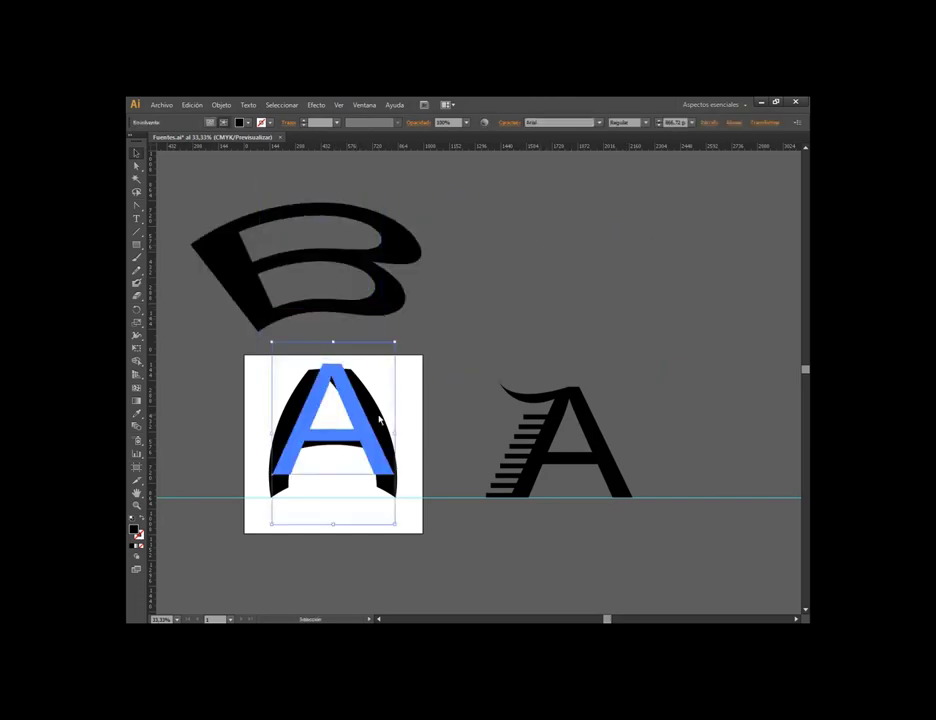
left_click(324, 224)
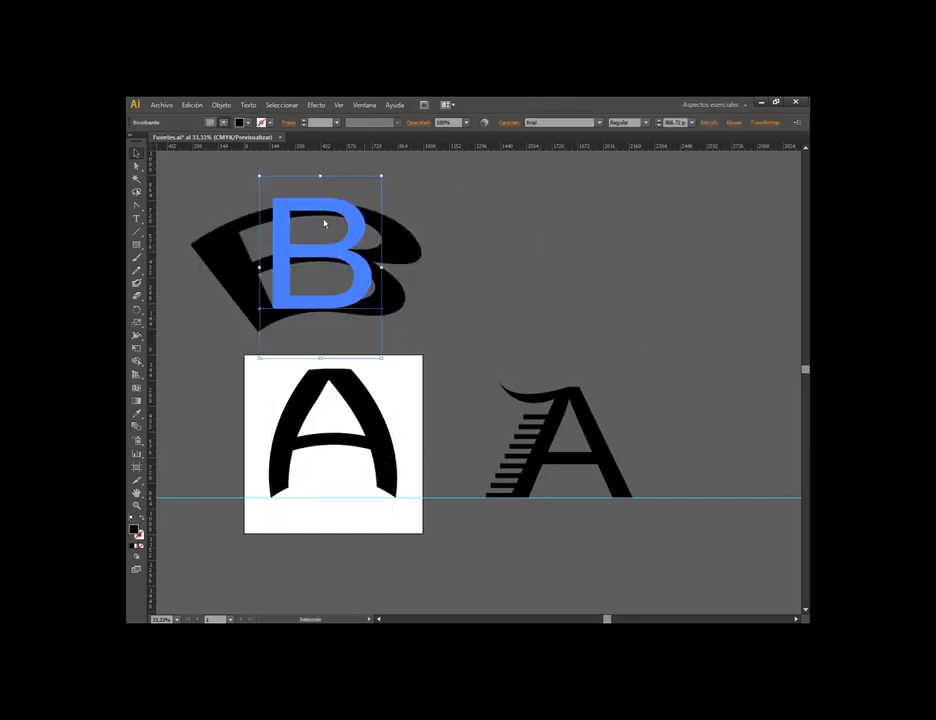
left_click(610, 309)
Delete the stair-step A and the warped B
left_click(588, 430)
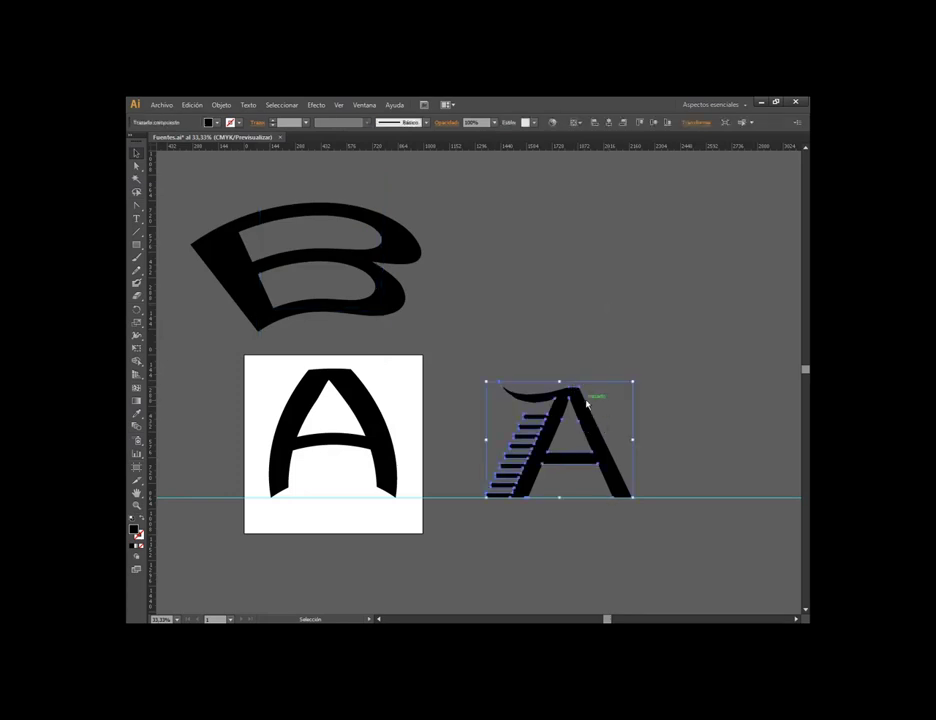
left_click(246, 105)
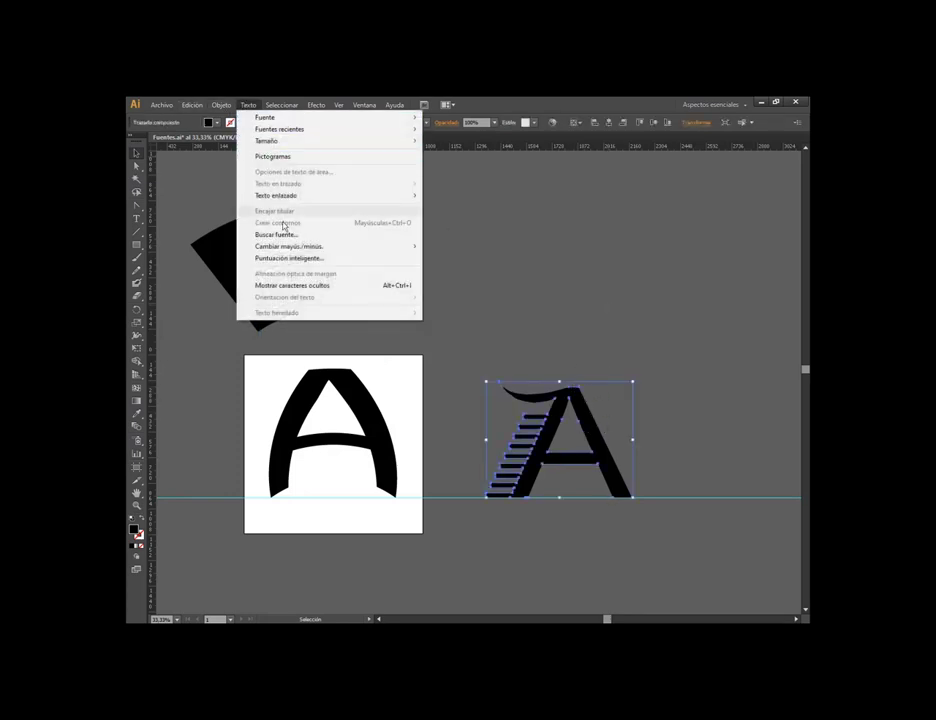
left_click(608, 345)
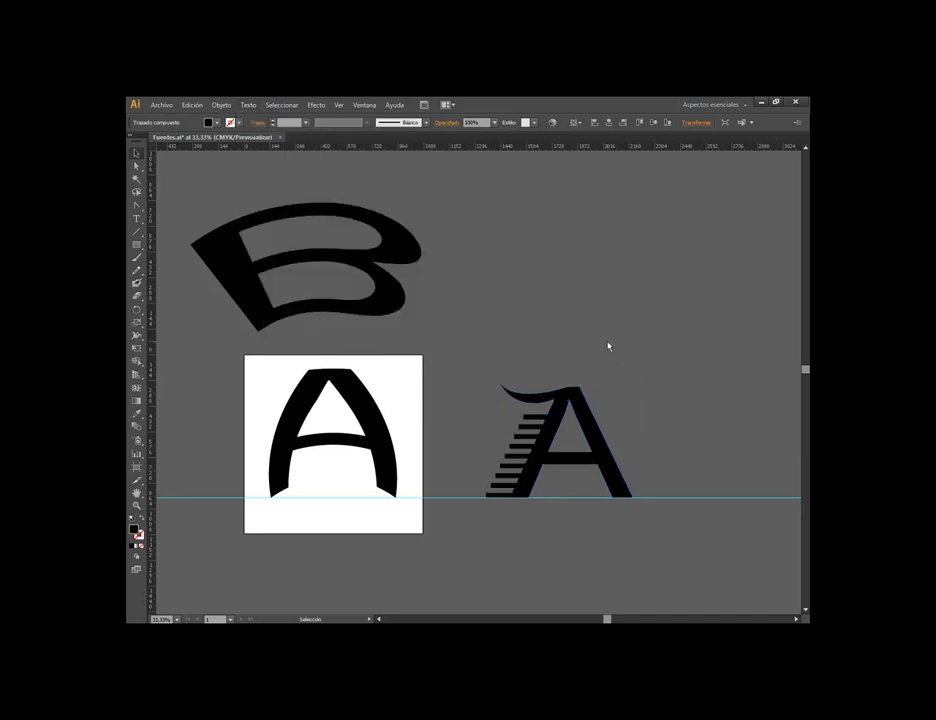
left_click(579, 424)
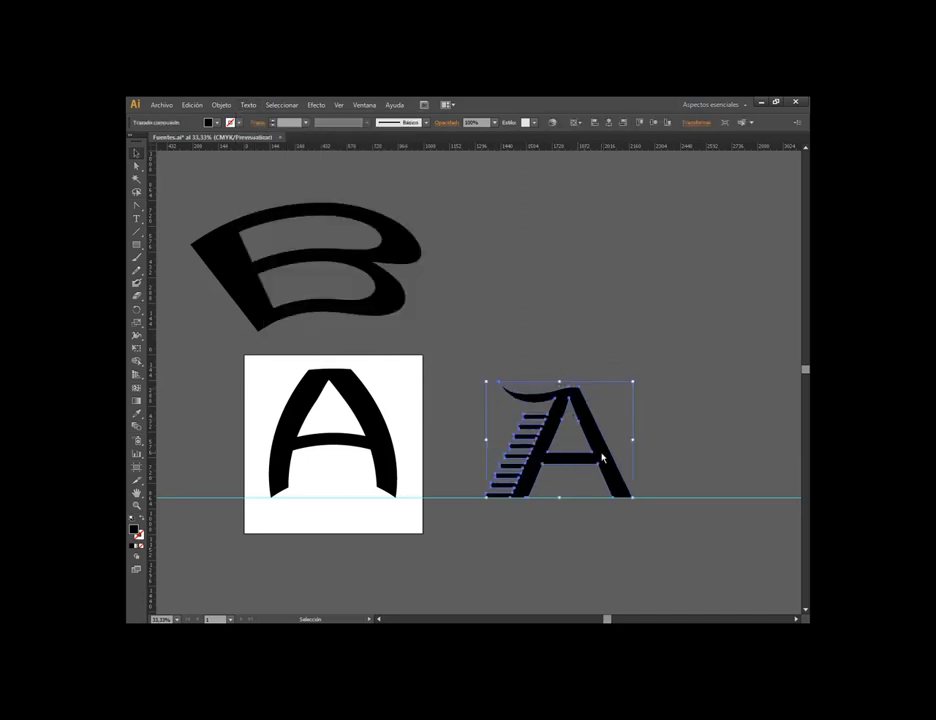
left_click(392, 243)
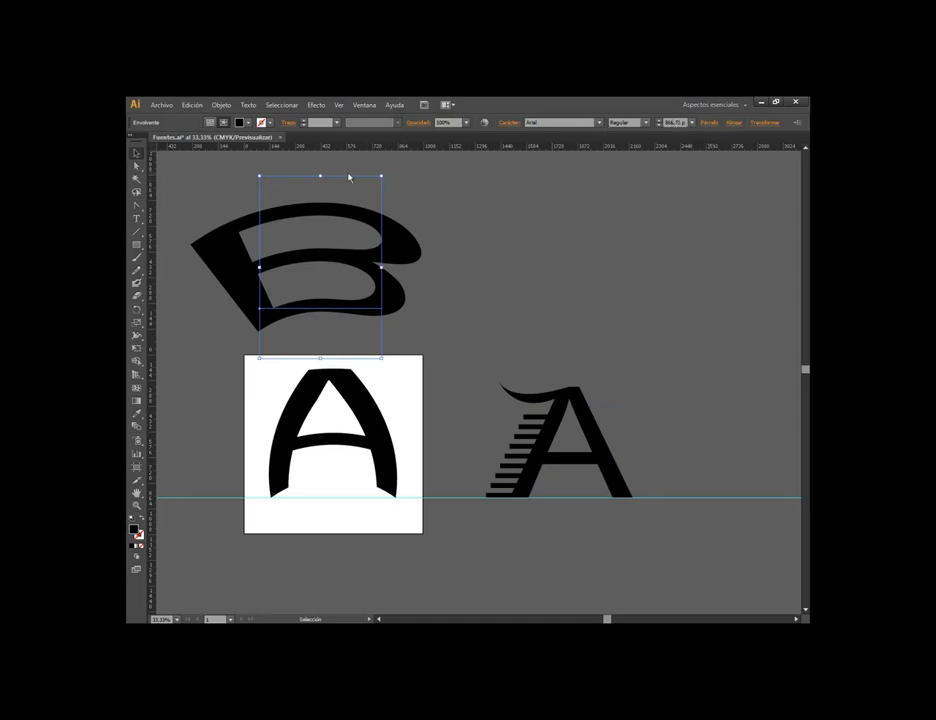
left_click(552, 402)
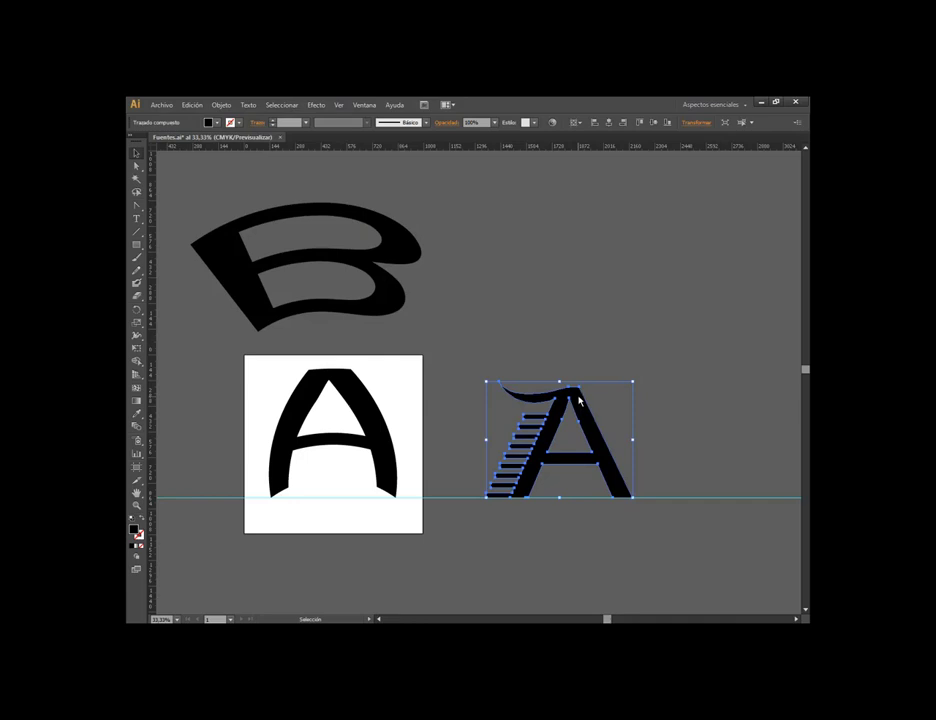
key("Delete")
left_click_drag(390, 228, 672, 285)
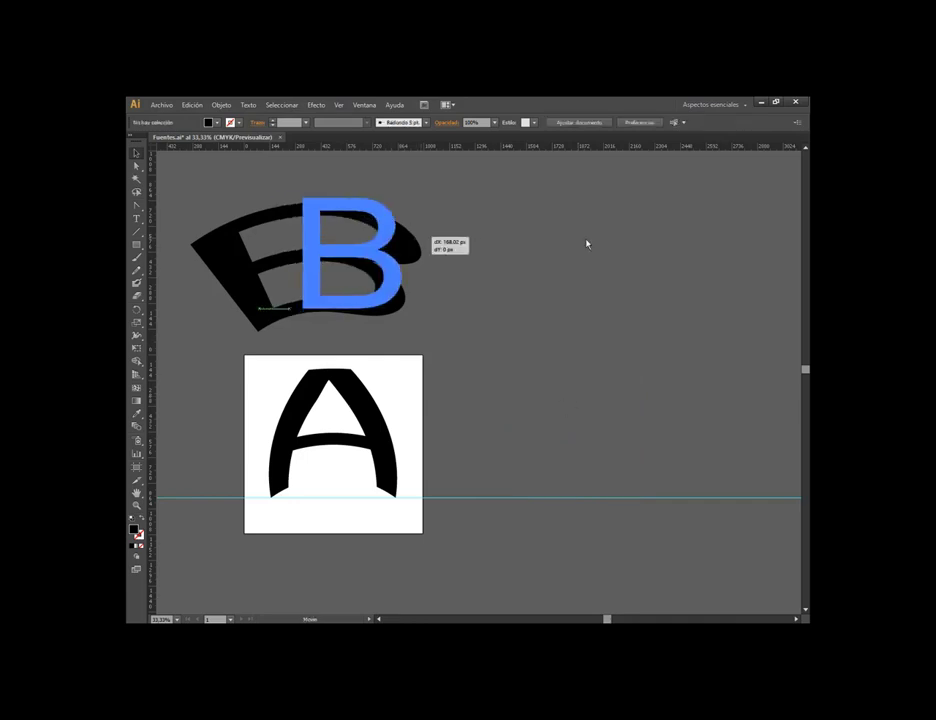
key("Delete")
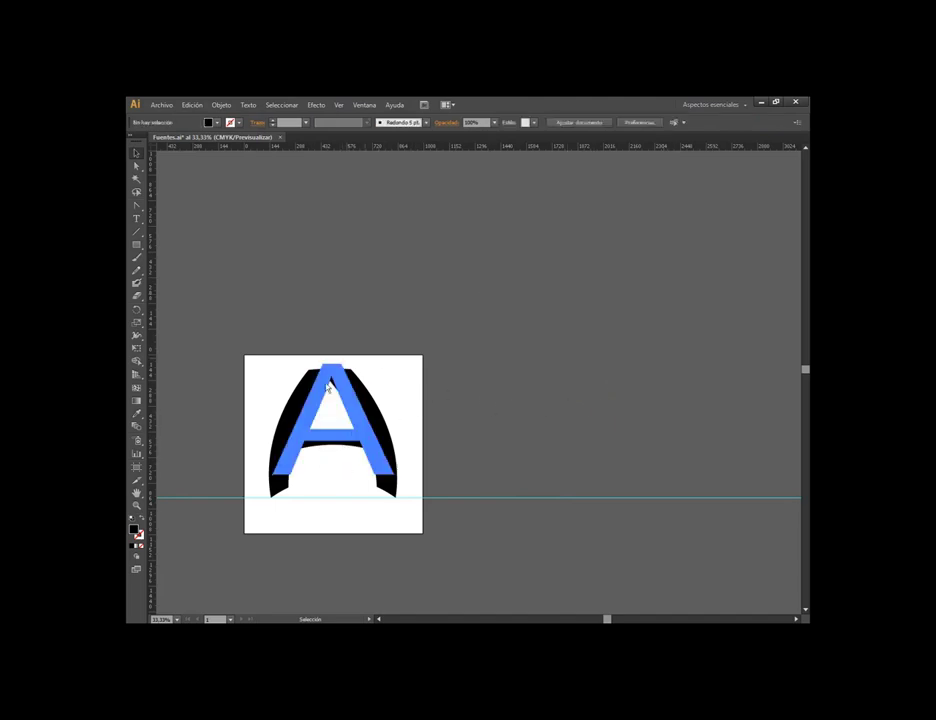
Show the Artboards (Mesas de trabajo) panel and position it above the artboard
left_click(362, 104)
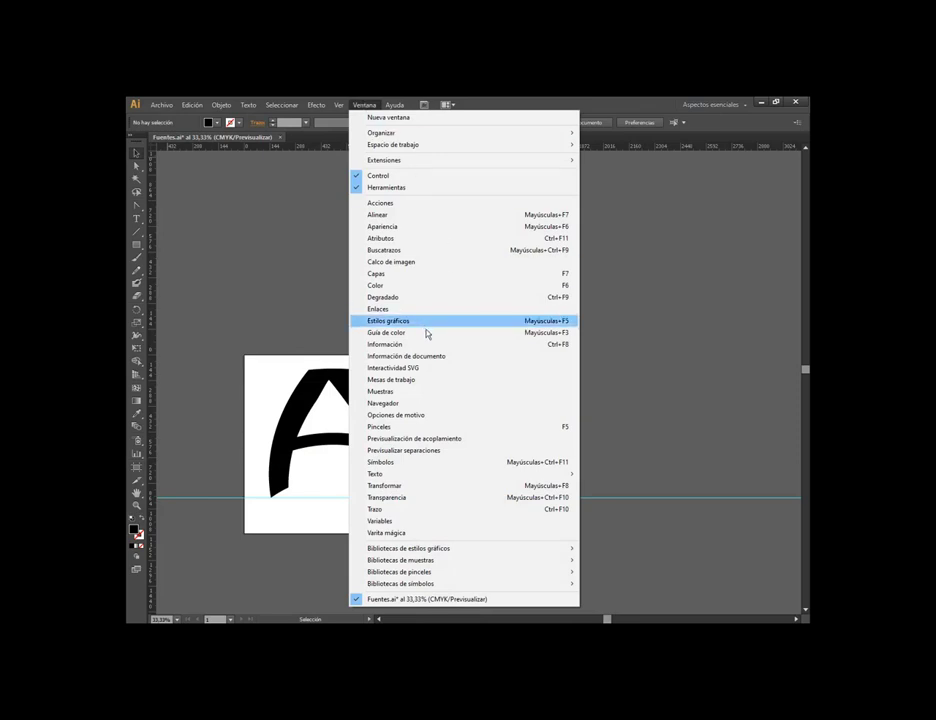
left_click(422, 381)
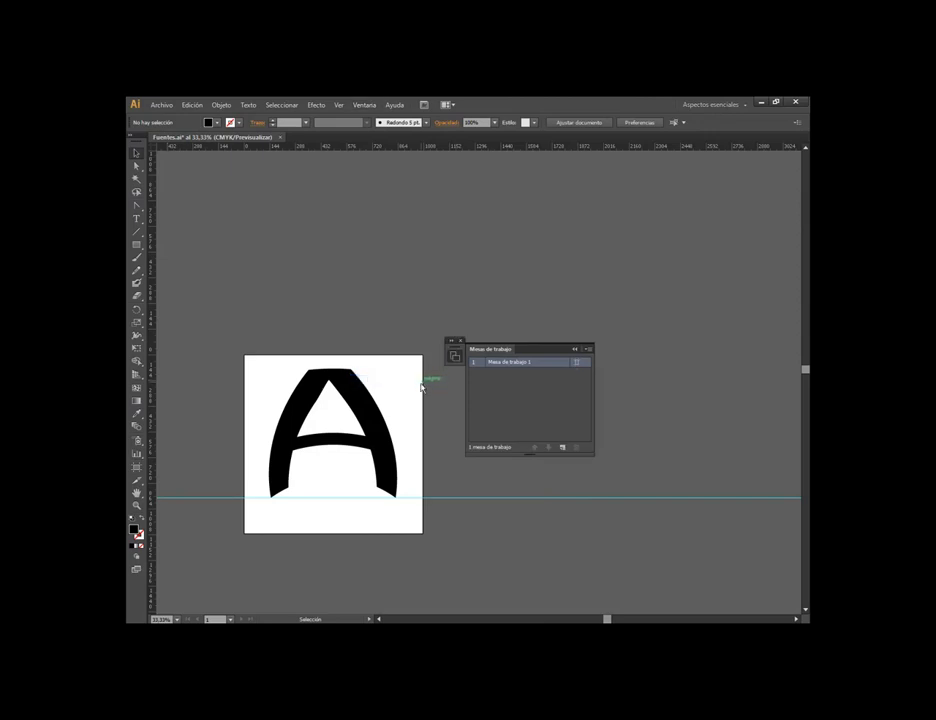
mouse_move(552, 349)
left_mouse_down()
mouse_move(539, 278)
mouse_move(337, 207)
left_mouse_up()
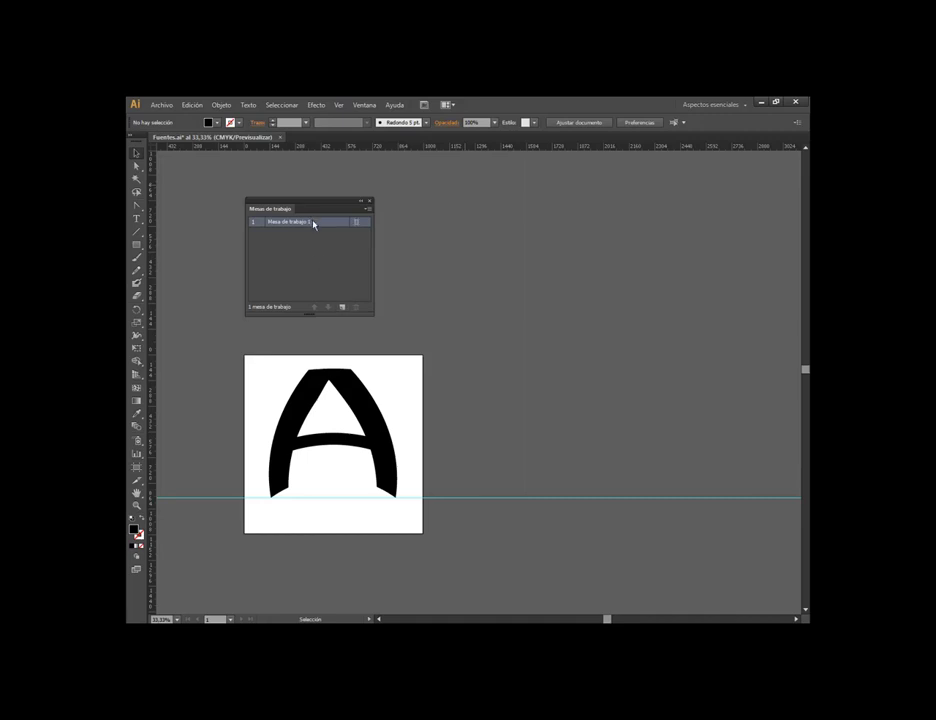
Duplicate Mesa de trabajo 1 into a second artboard holding the warped A
left_click(342, 309)
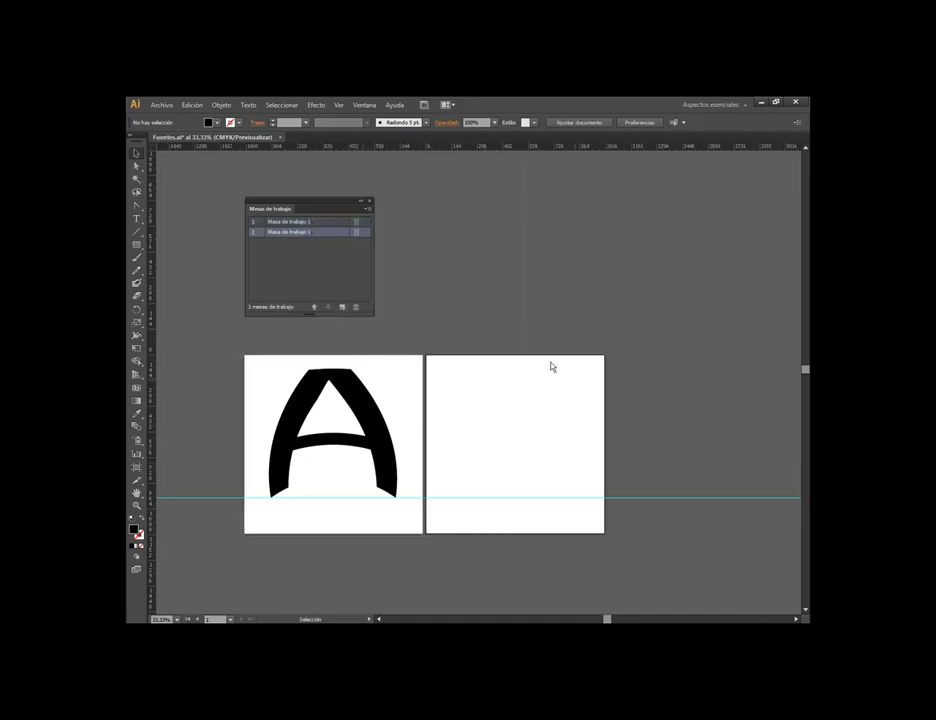
left_click(355, 307)
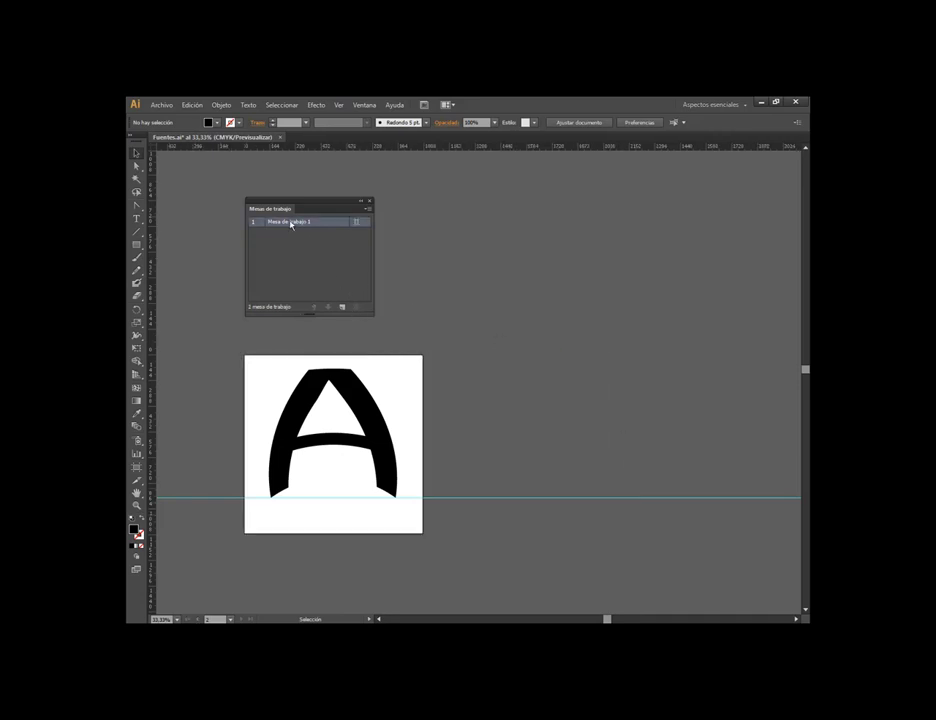
double_click(292, 223)
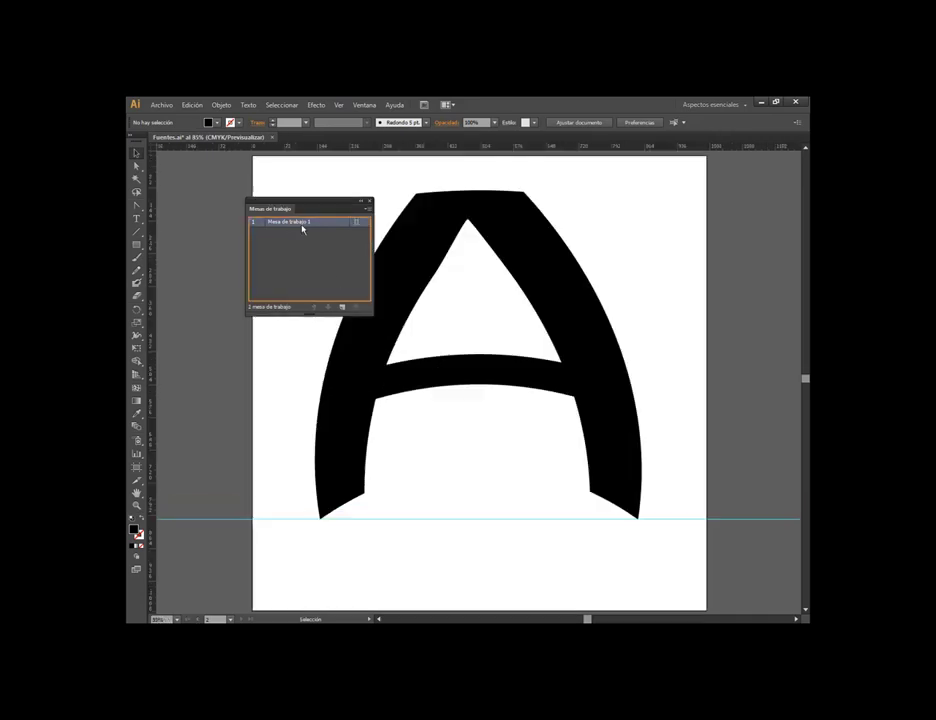
left_click(342, 307)
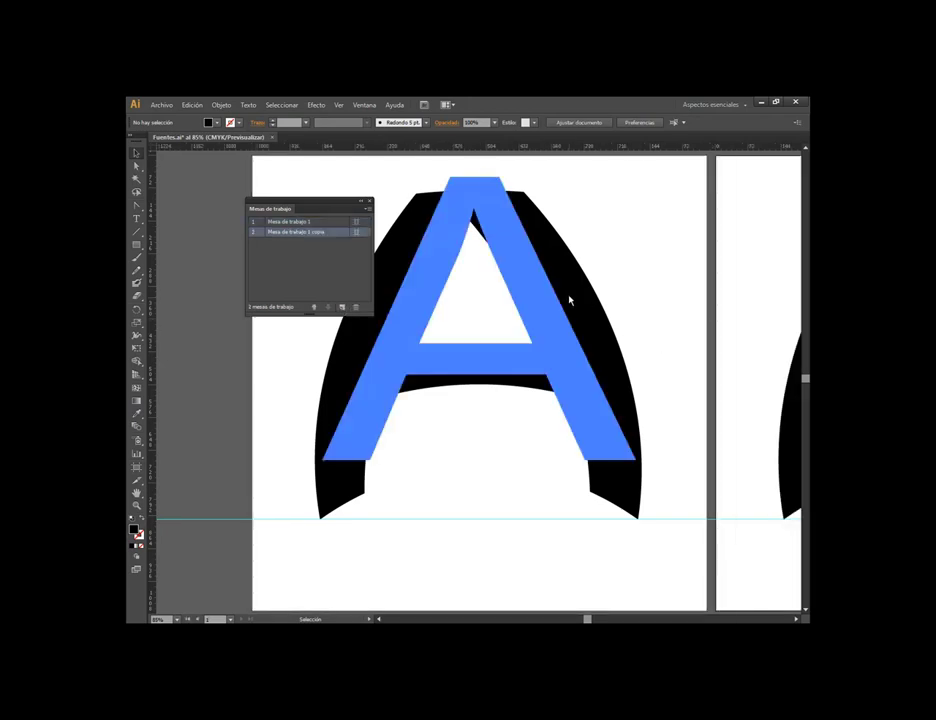
scroll(716, 336, "down", 1)
scroll(714, 338, "down", 1)
scroll(714, 338, "right", 3)
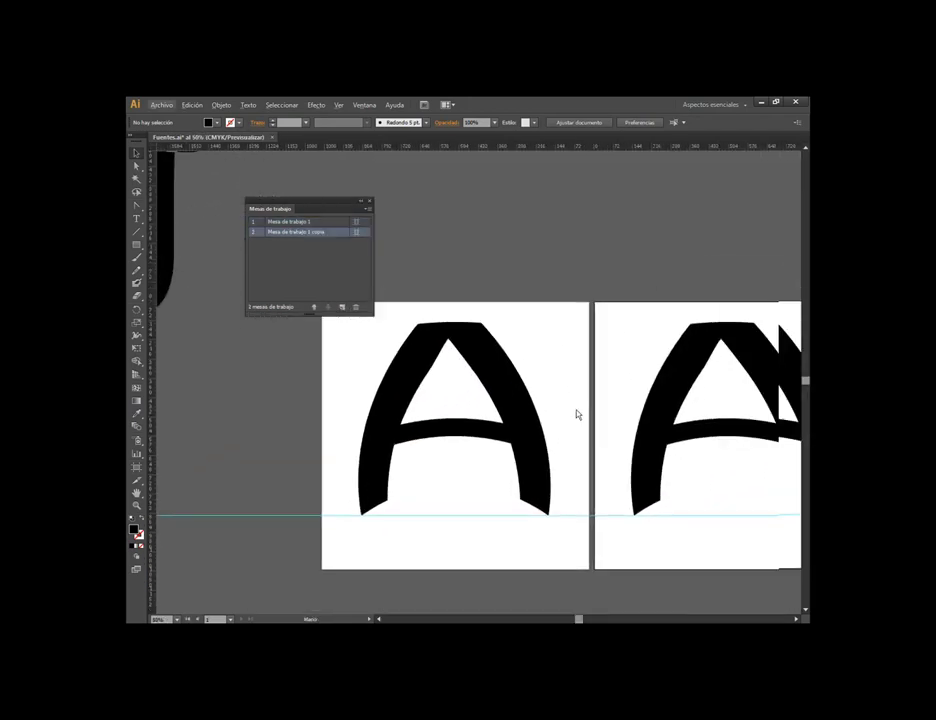
scroll(577, 414, "right", 2)
left_click(428, 380)
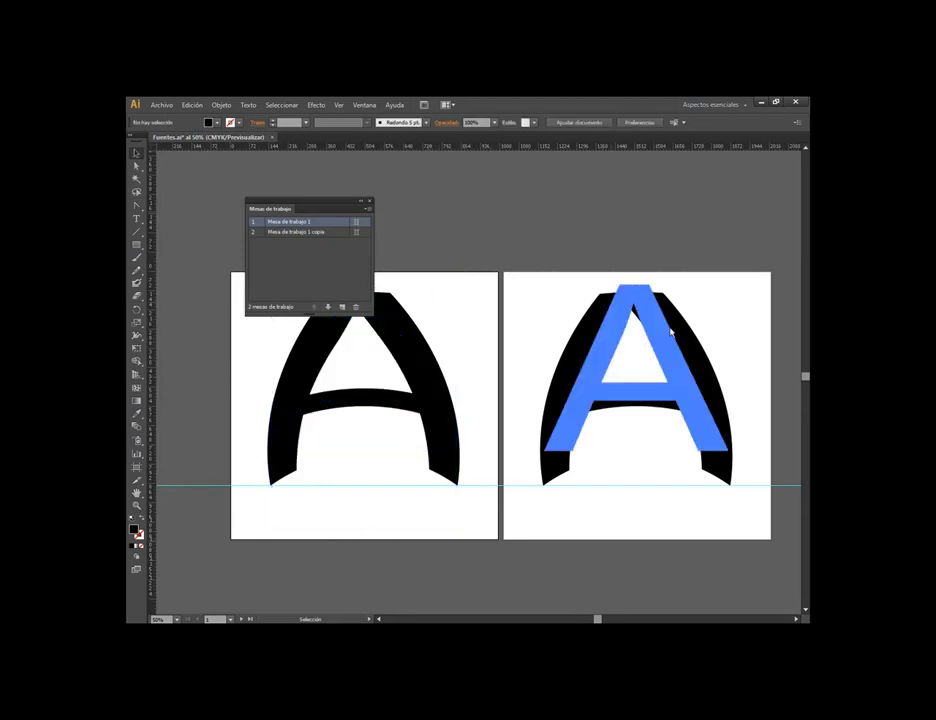
left_click(677, 355)
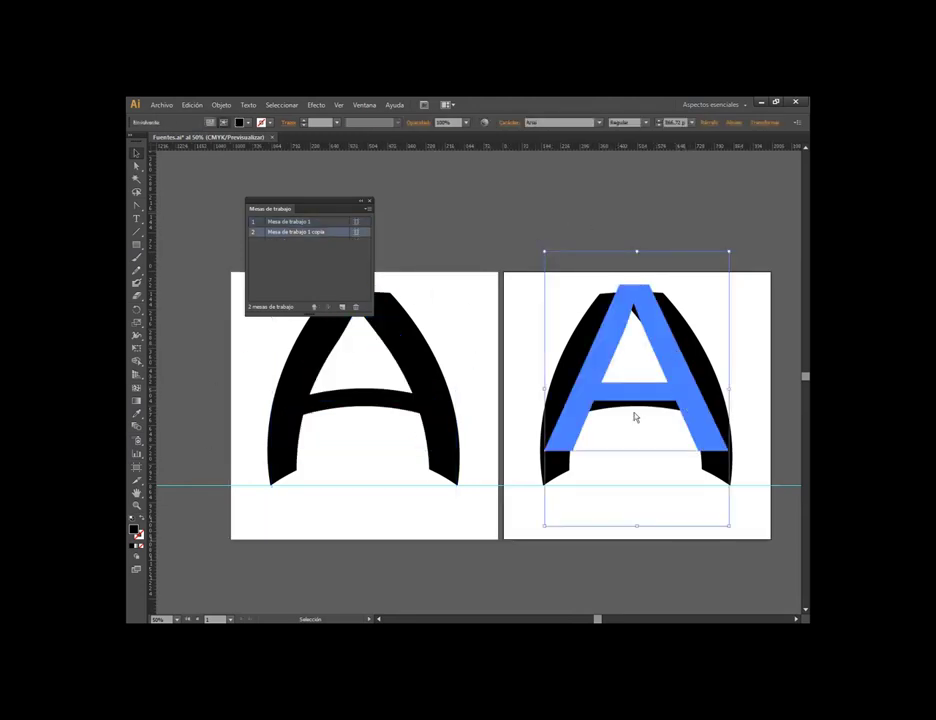
Add four more copies so six A artboards sit side by side
scroll(603, 427, "down", 2)
left_click_drag(597, 428, 487, 450)
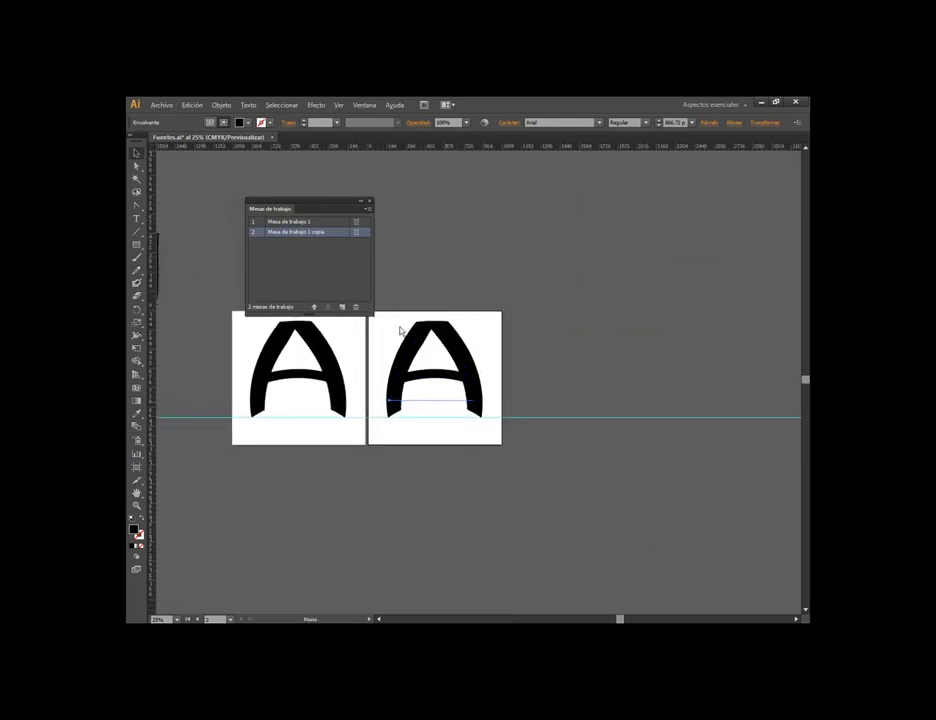
double_click(290, 232)
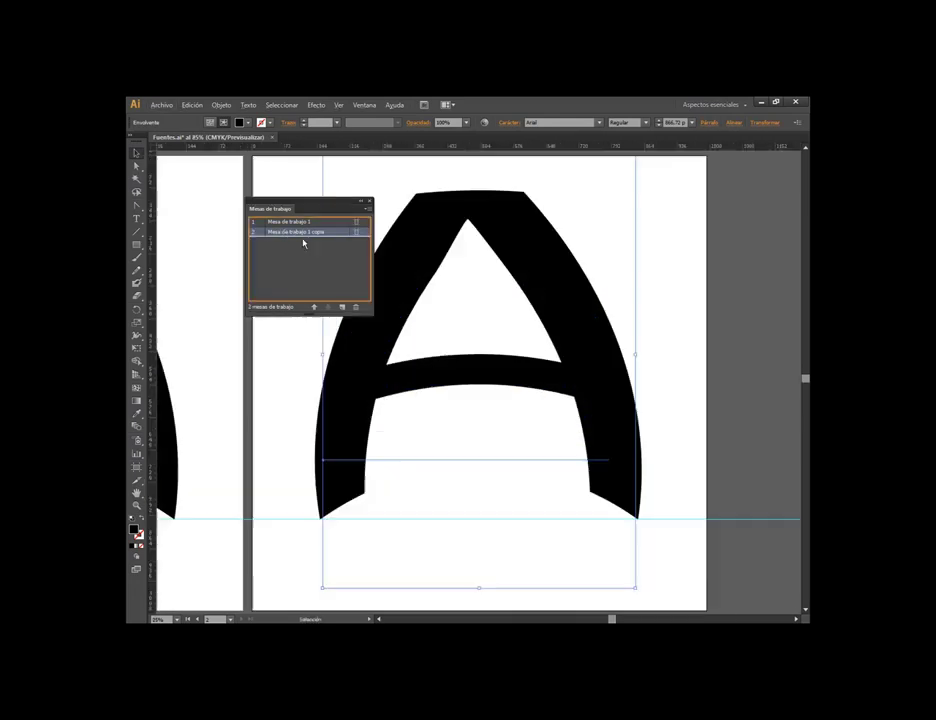
left_click(343, 306)
left_click(343, 306)
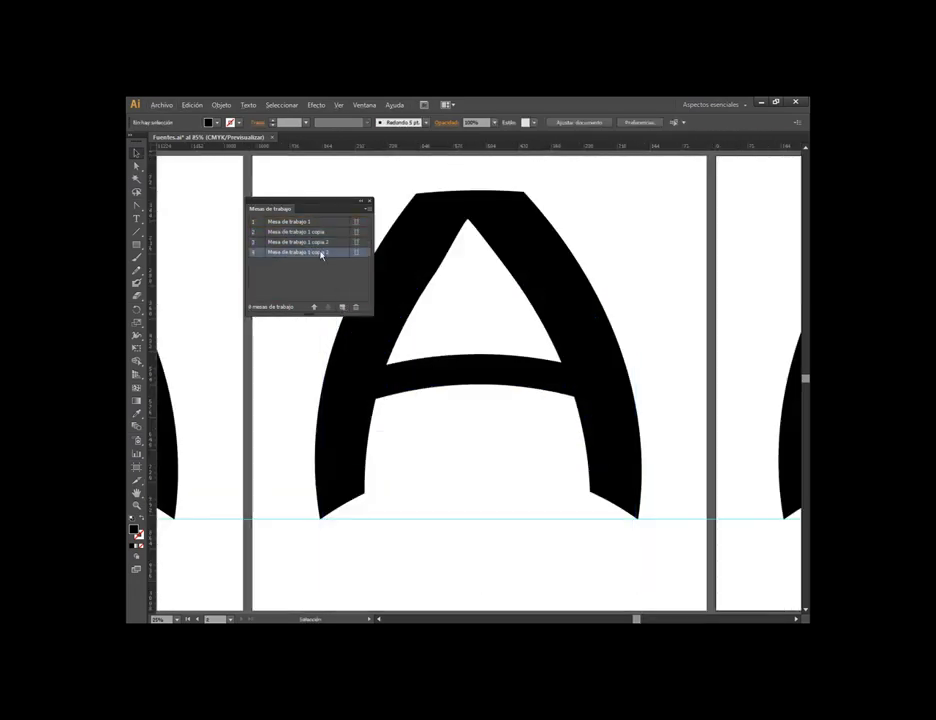
left_click(343, 307)
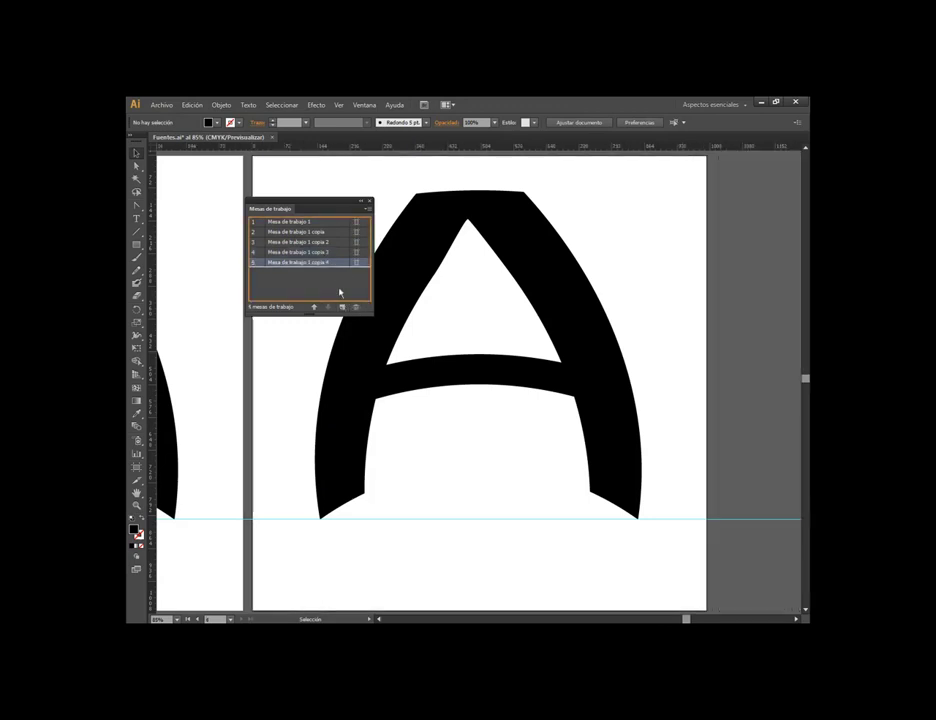
left_click(343, 306)
Change the warped letter on the second artboard from A to B
scroll(685, 330, "down", 4)
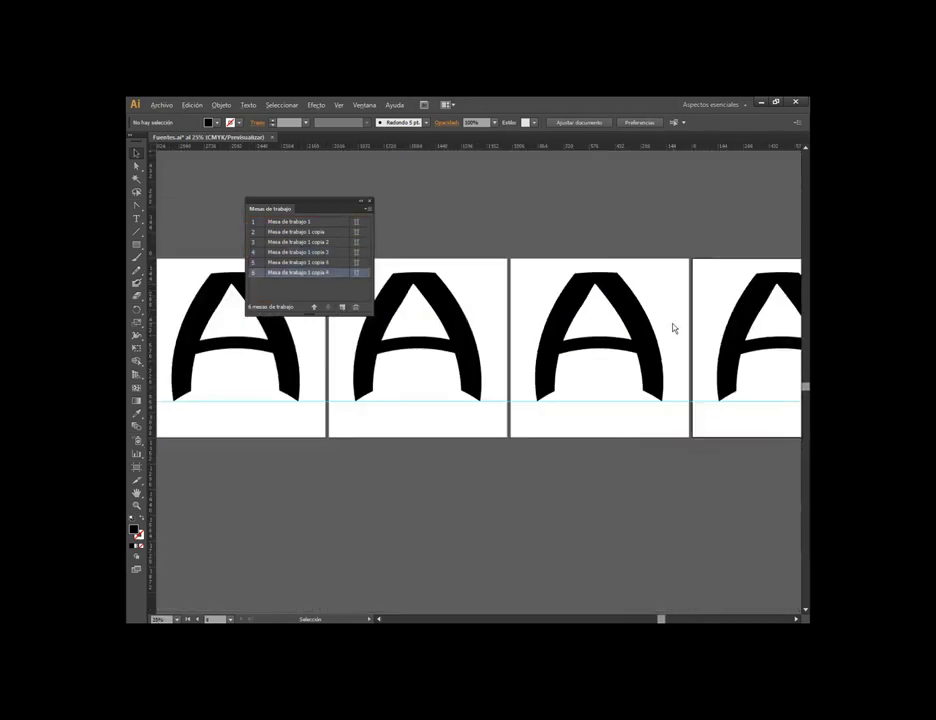
scroll(673, 328, "down", 3)
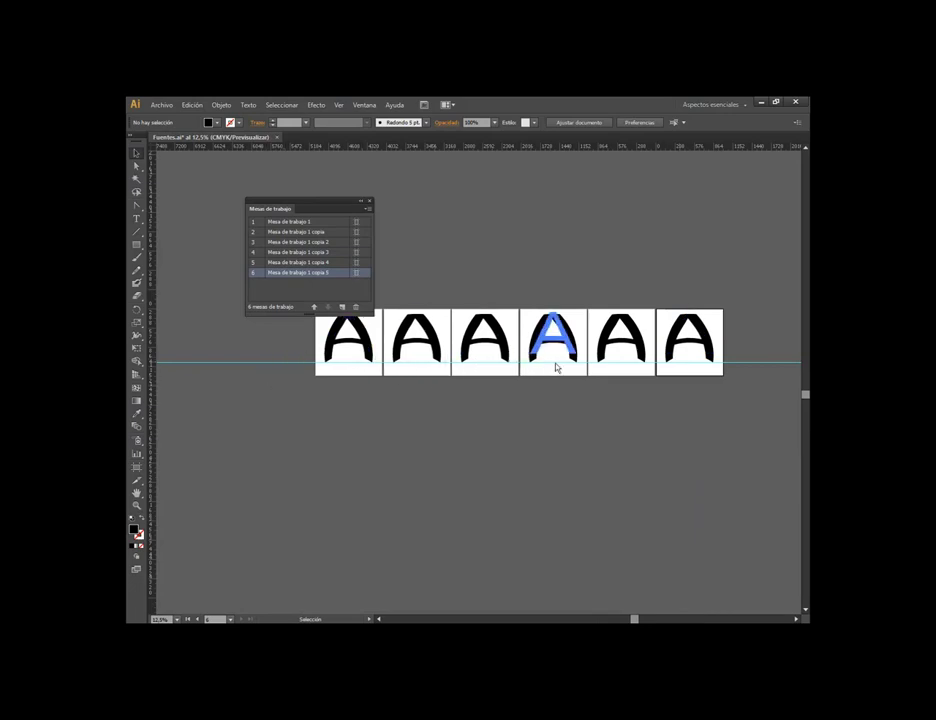
scroll(527, 462, "up", 1)
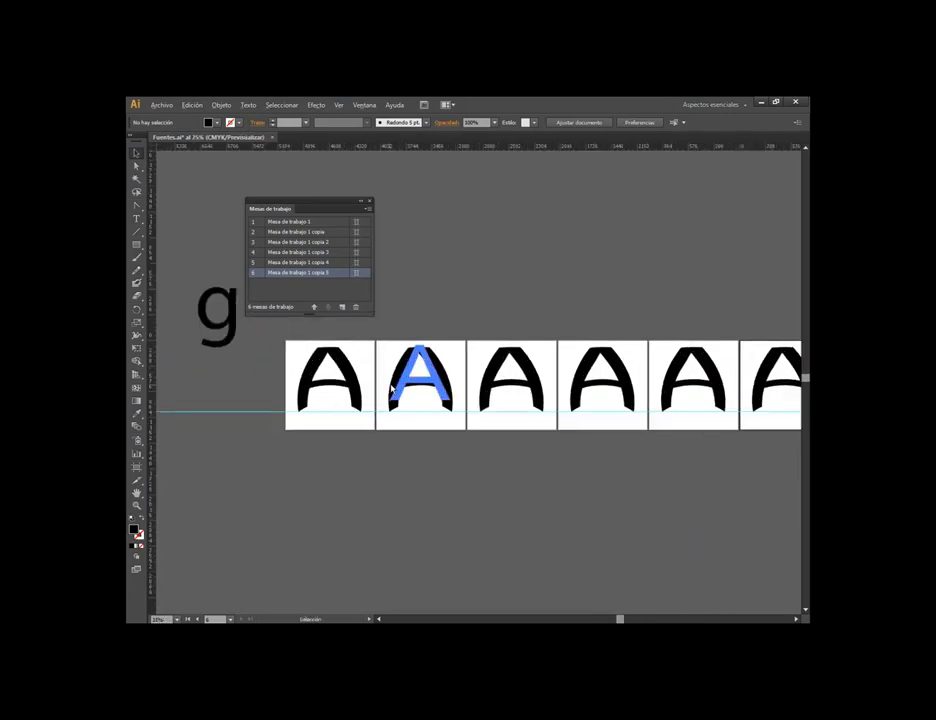
scroll(455, 401, "up", 2)
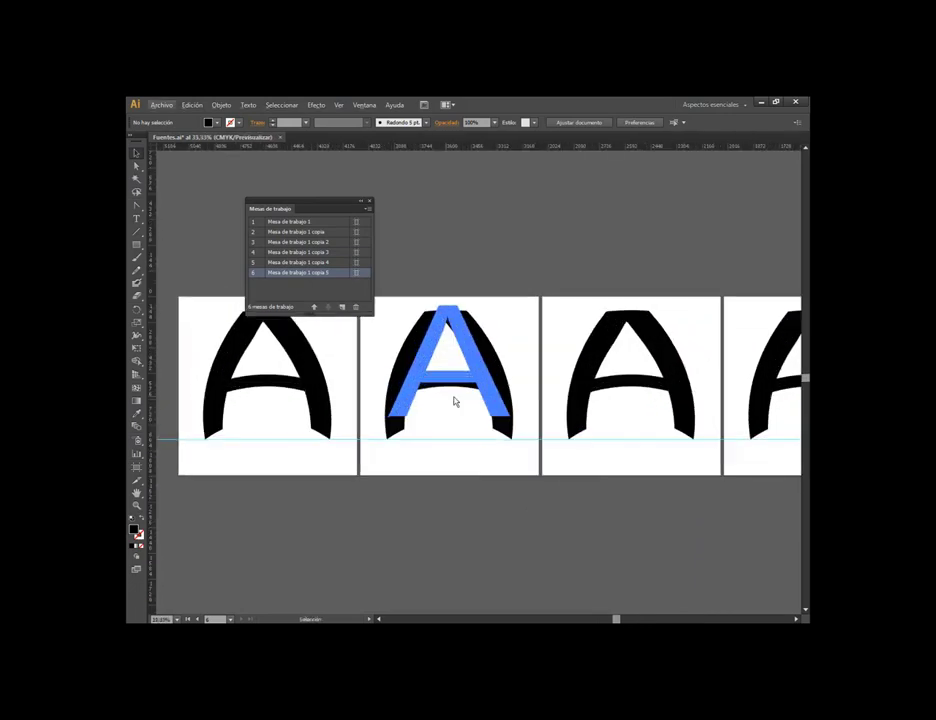
left_click(302, 224)
double_click(500, 373)
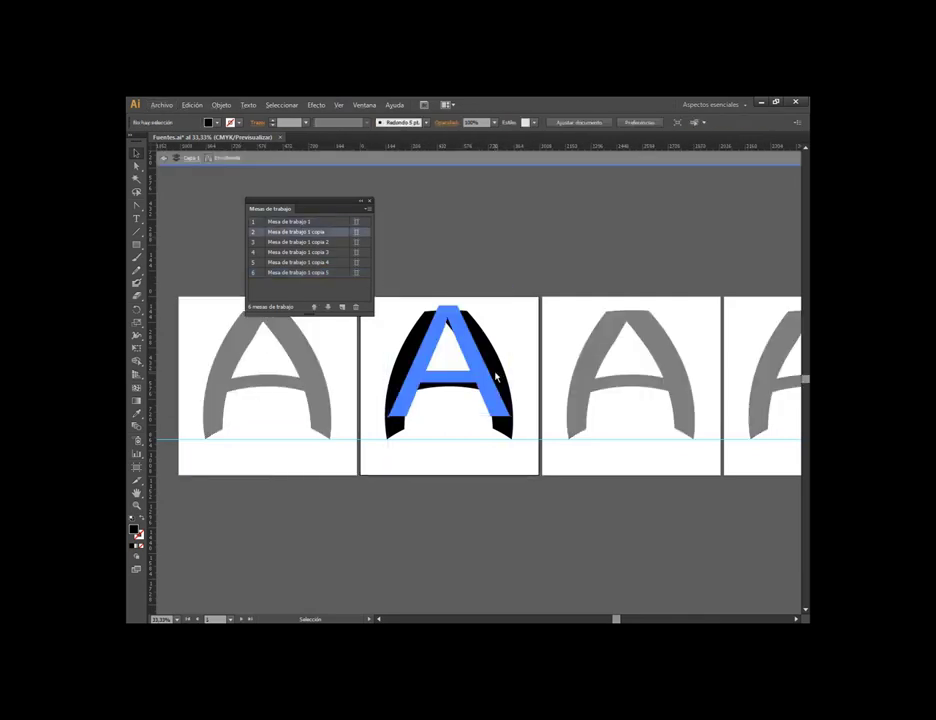
double_click(432, 382)
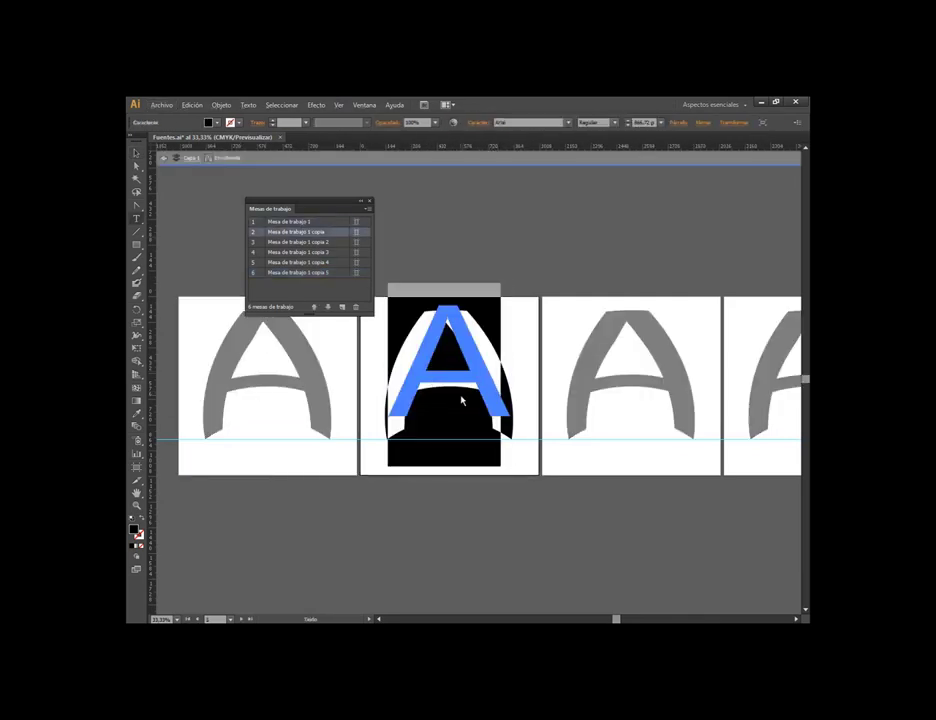
type("b")
double_click(487, 375)
type("B")
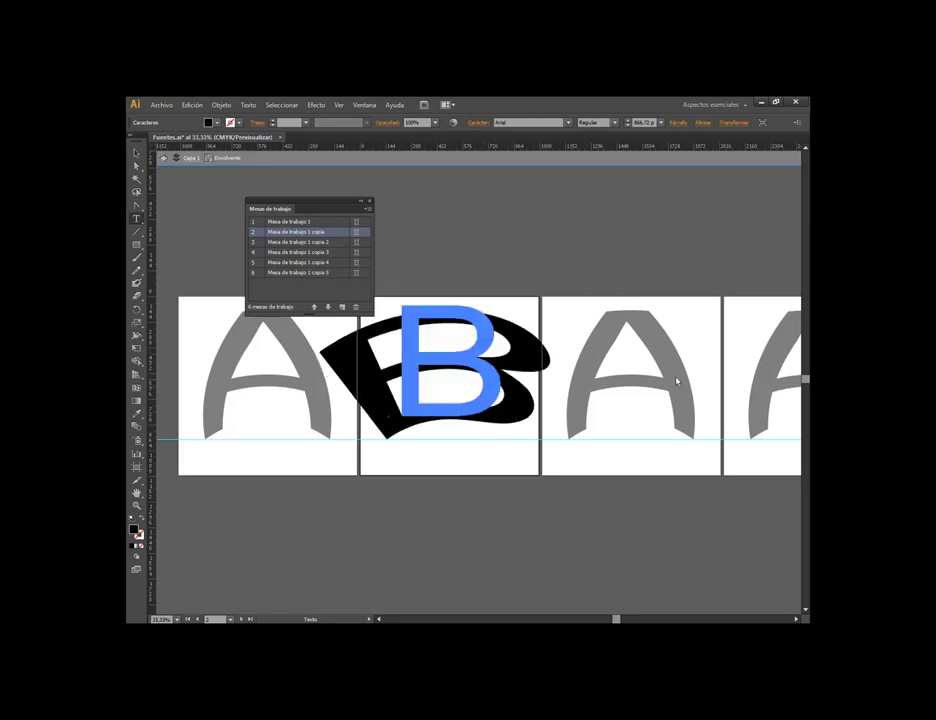
key("Escape")
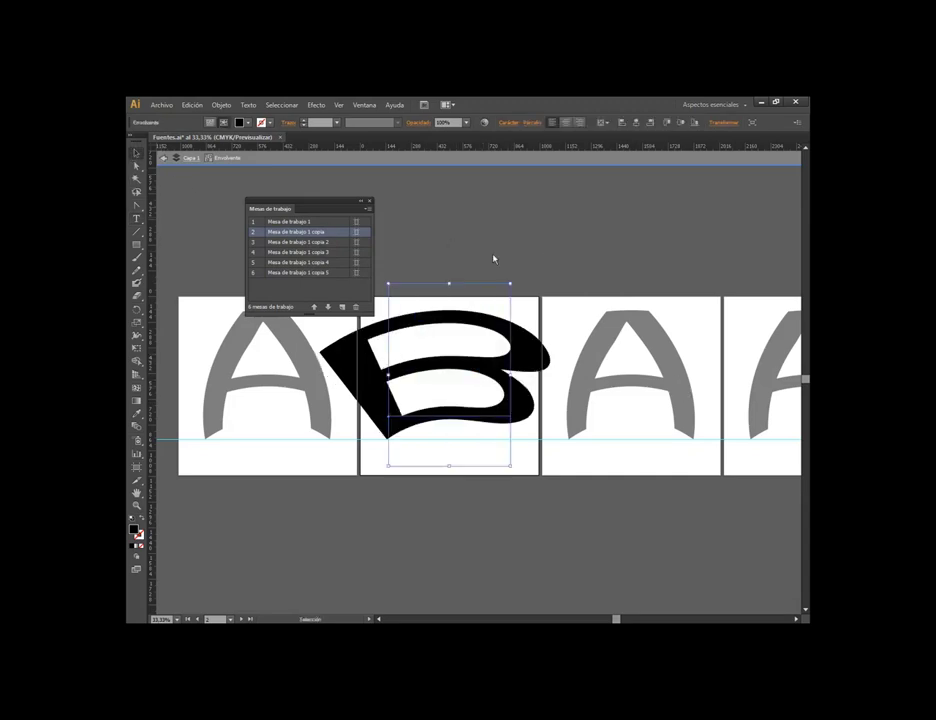
double_click(554, 249)
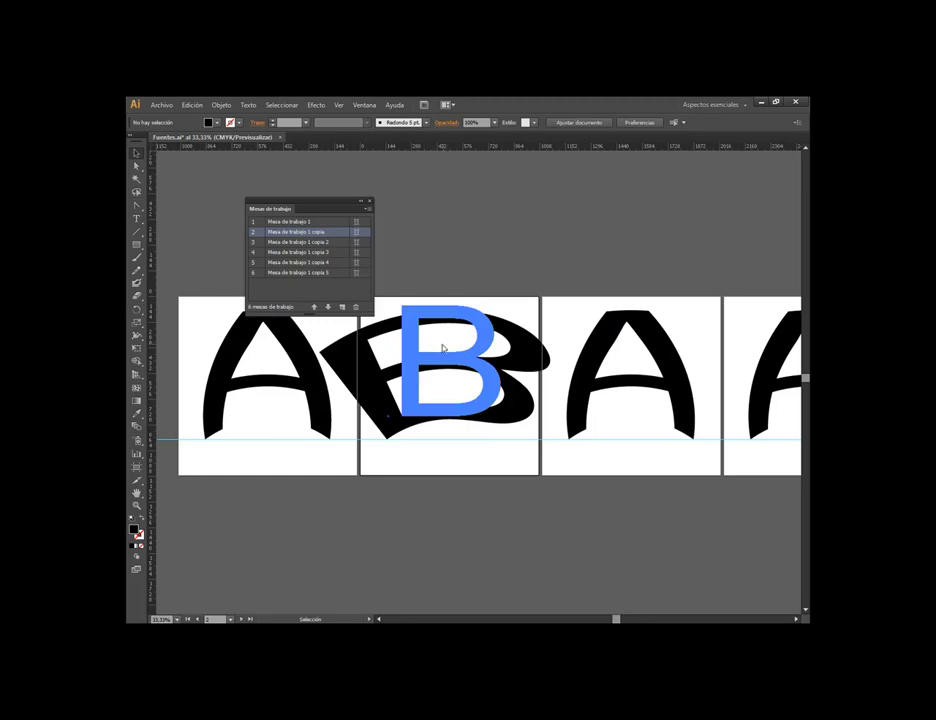
Change the warped letter on the third artboard from A to C
left_click(672, 361)
double_click(671, 362)
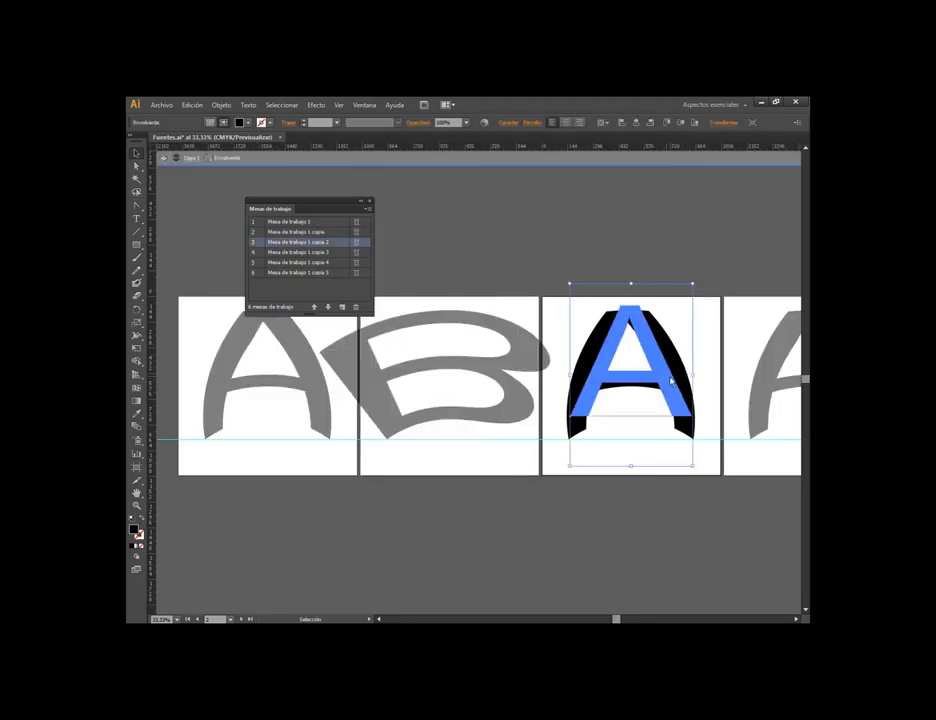
double_click(575, 384)
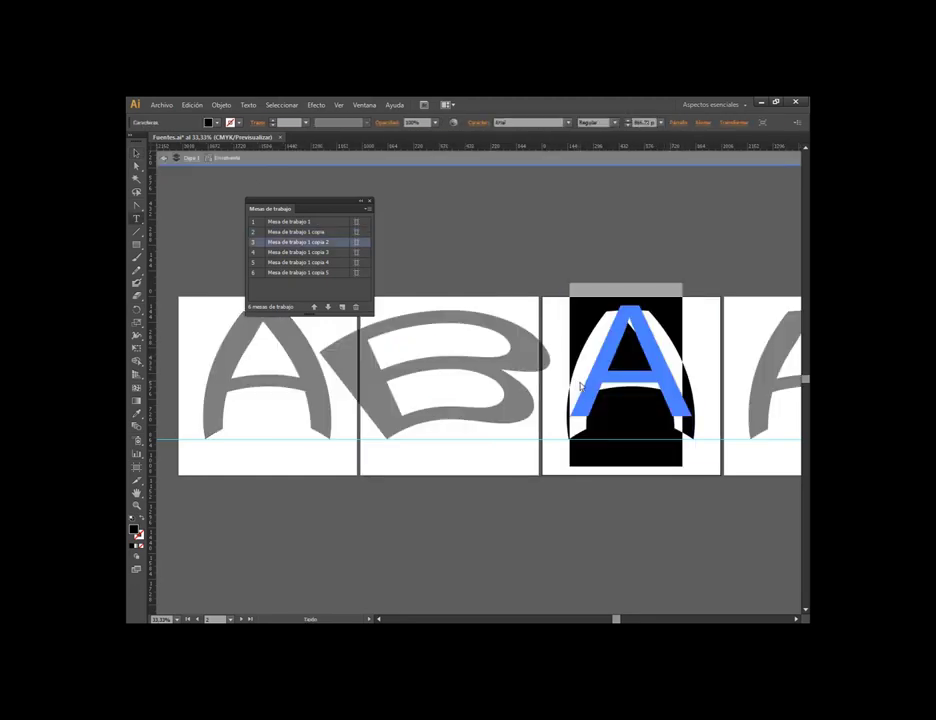
type("C")
key("Escape")
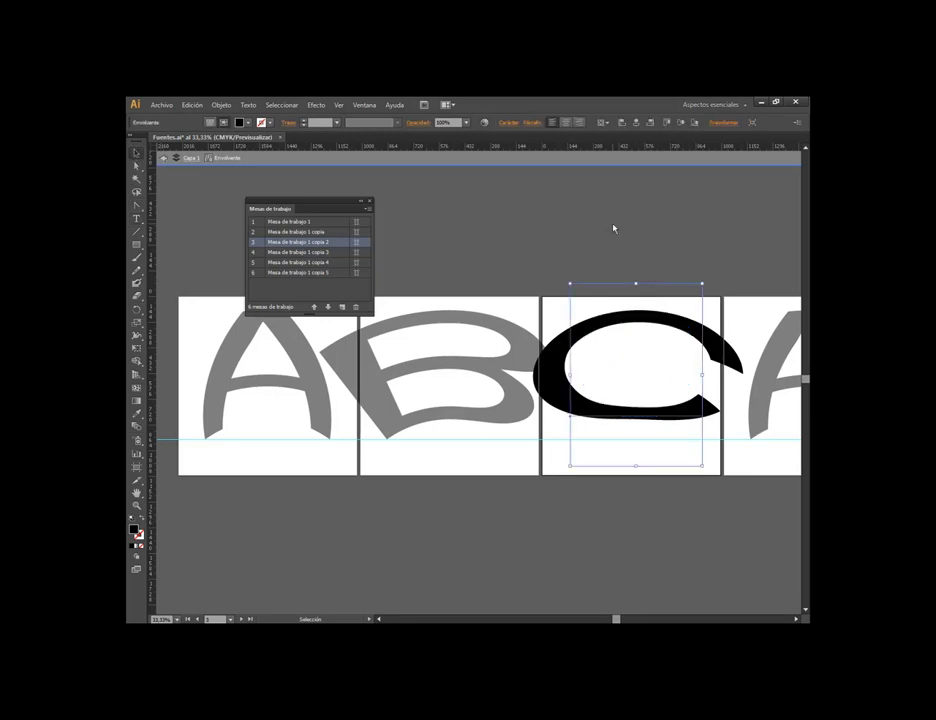
left_click(614, 228)
Retype the warped letter on the fourth artboard from A to D
scroll(610, 330, "down", 2)
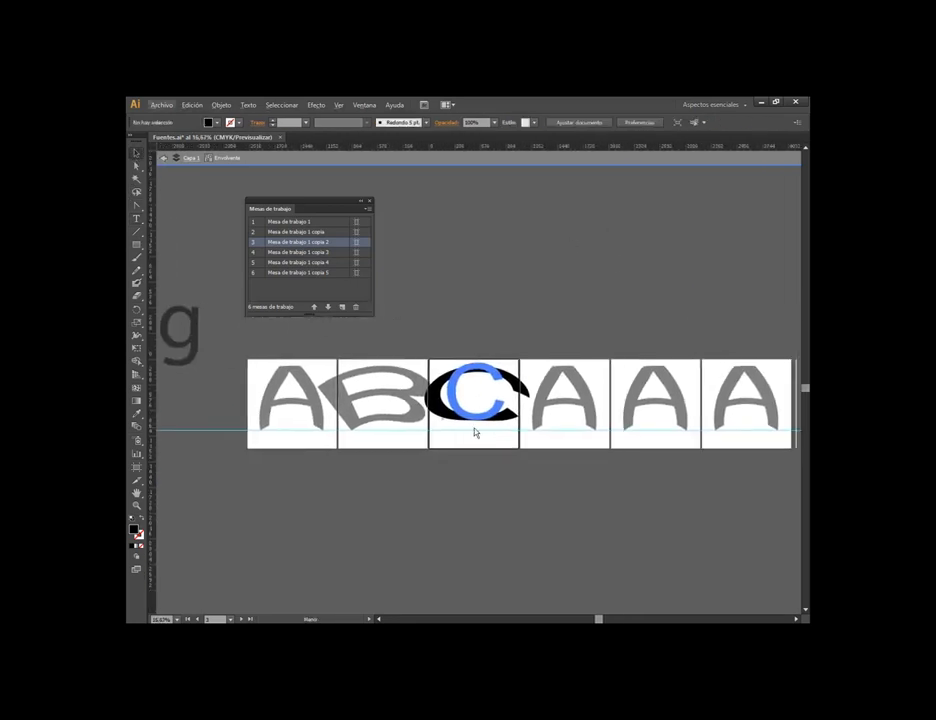
scroll(475, 400, "up", 1)
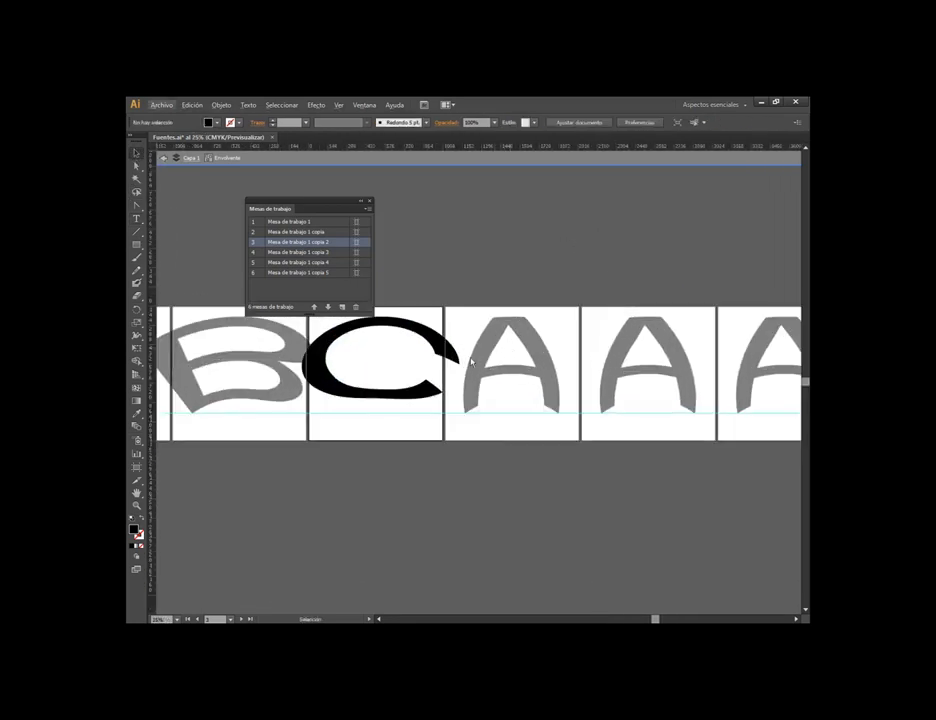
left_click_drag(471, 360, 800, 378)
mouse_move(720, 360)
left_mouse_down()
mouse_move(434, 408)
mouse_move(264, 314)
left_mouse_up()
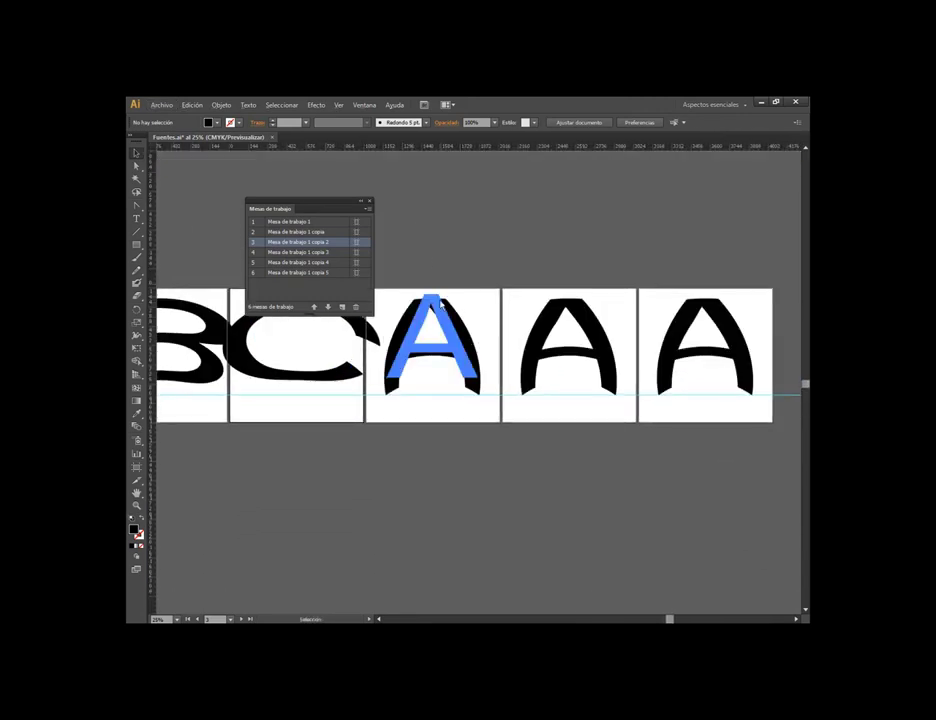
left_click(452, 340)
double_click(458, 343)
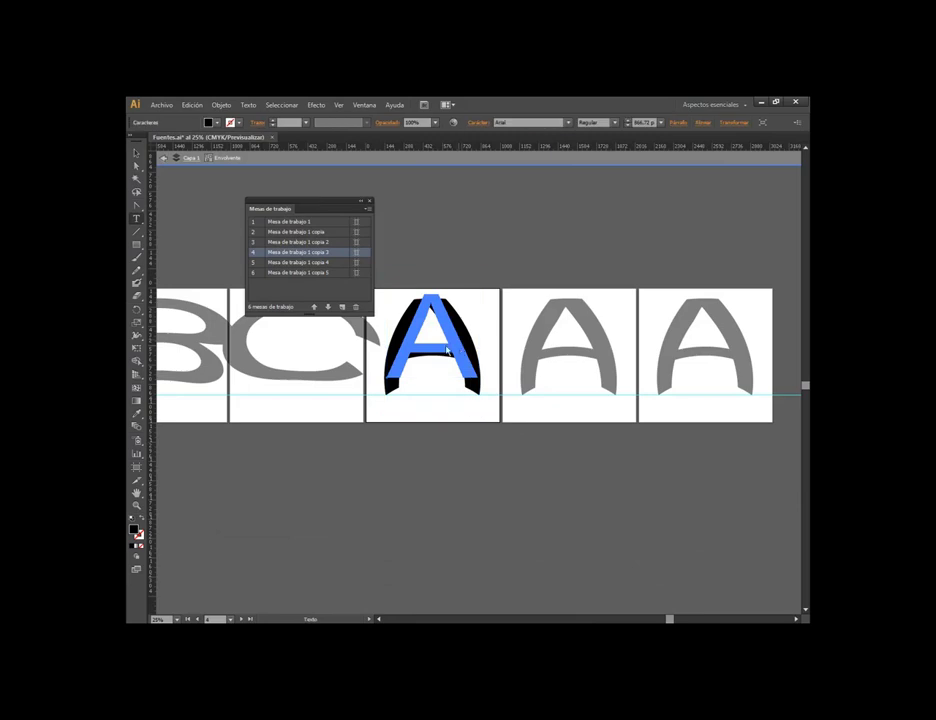
double_click(458, 343)
type("D")
left_click(136, 153)
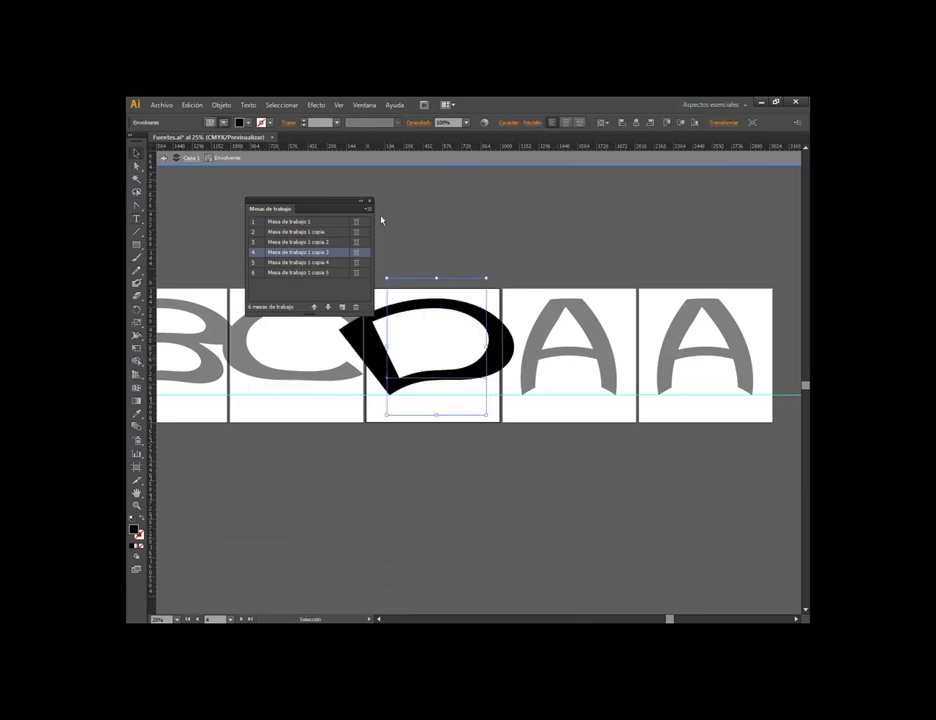
left_click(568, 226)
Retype the warped letter on the fifth artboard from A to E
left_click(577, 318)
double_click(577, 318)
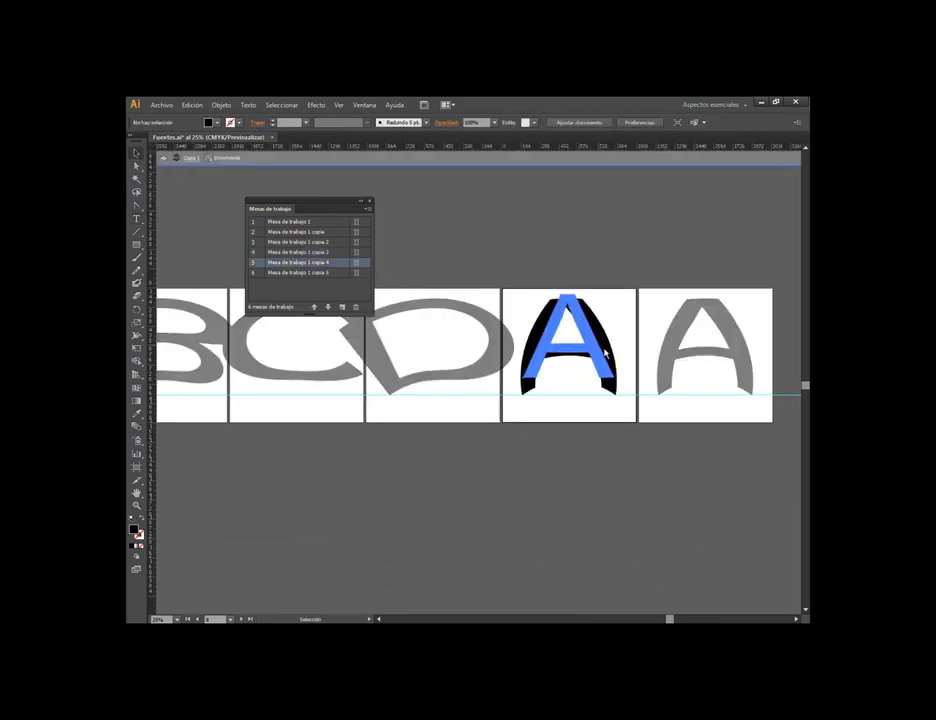
double_click(541, 360)
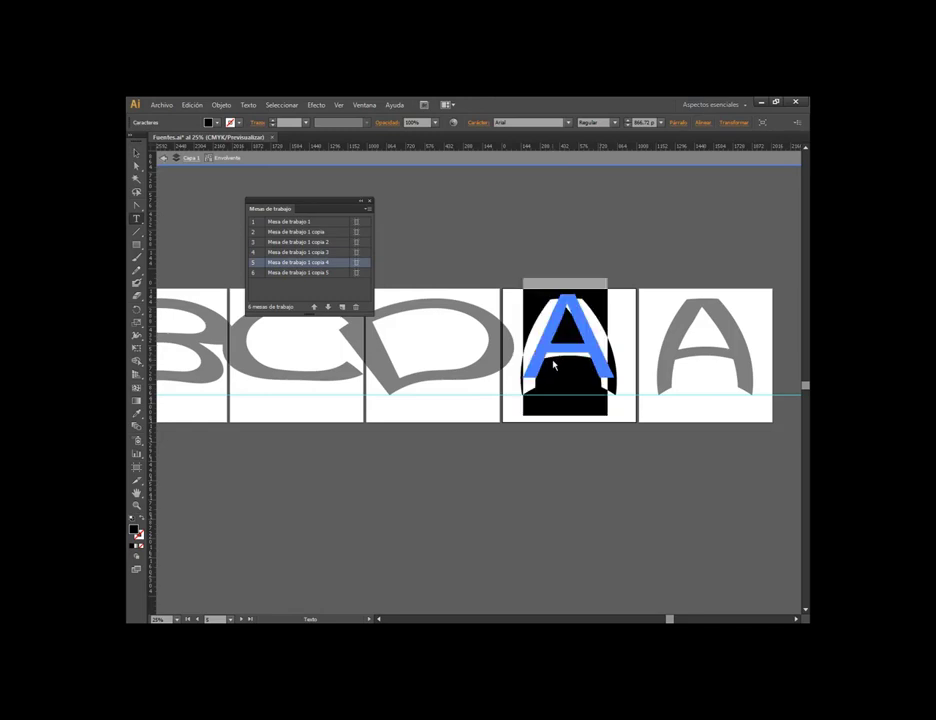
type("E")
key("Escape")
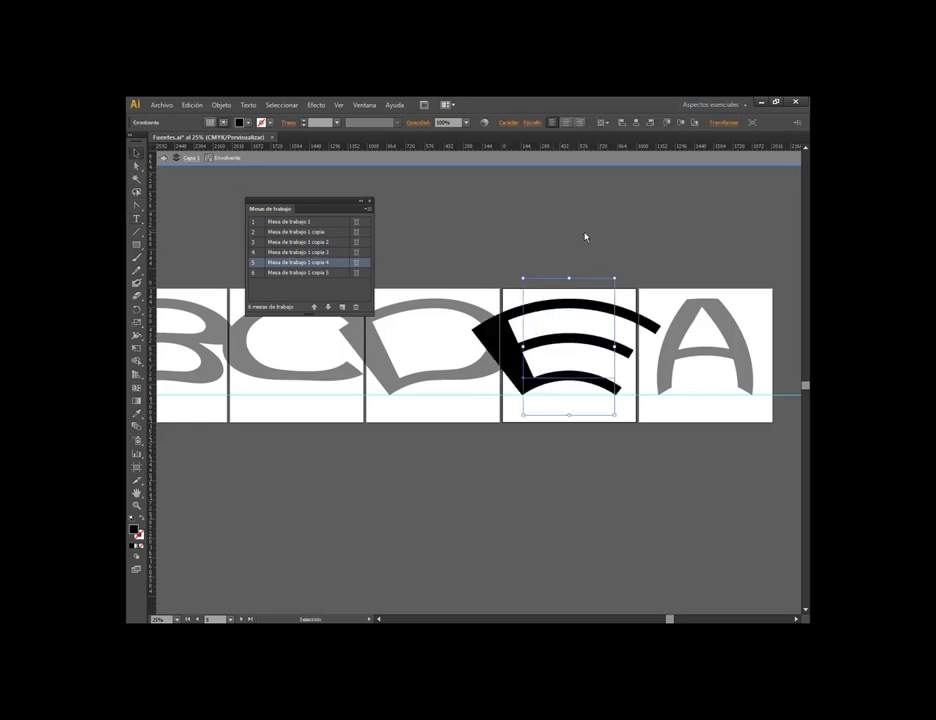
left_click(585, 236)
Retype the warped letter on the last artboard from A to F
scroll(585, 360, "right", 5)
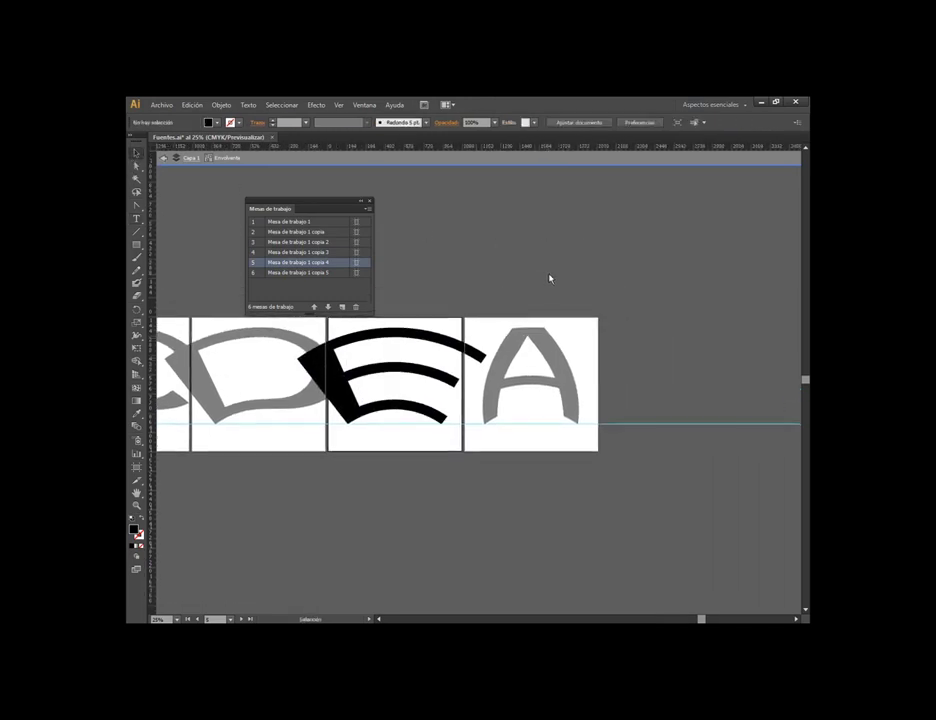
double_click(554, 377)
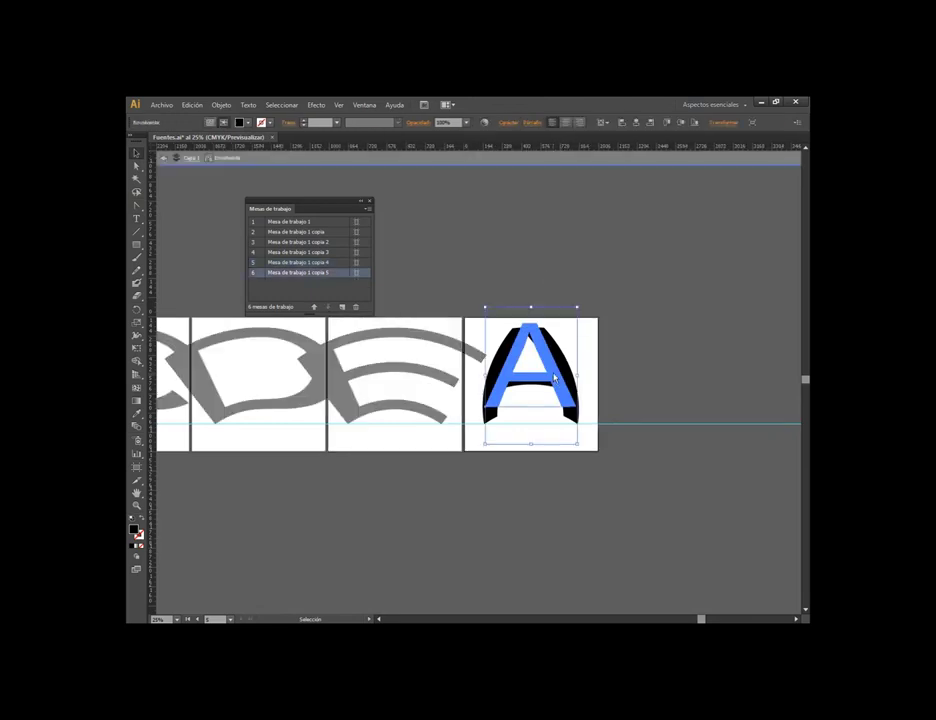
type("F")
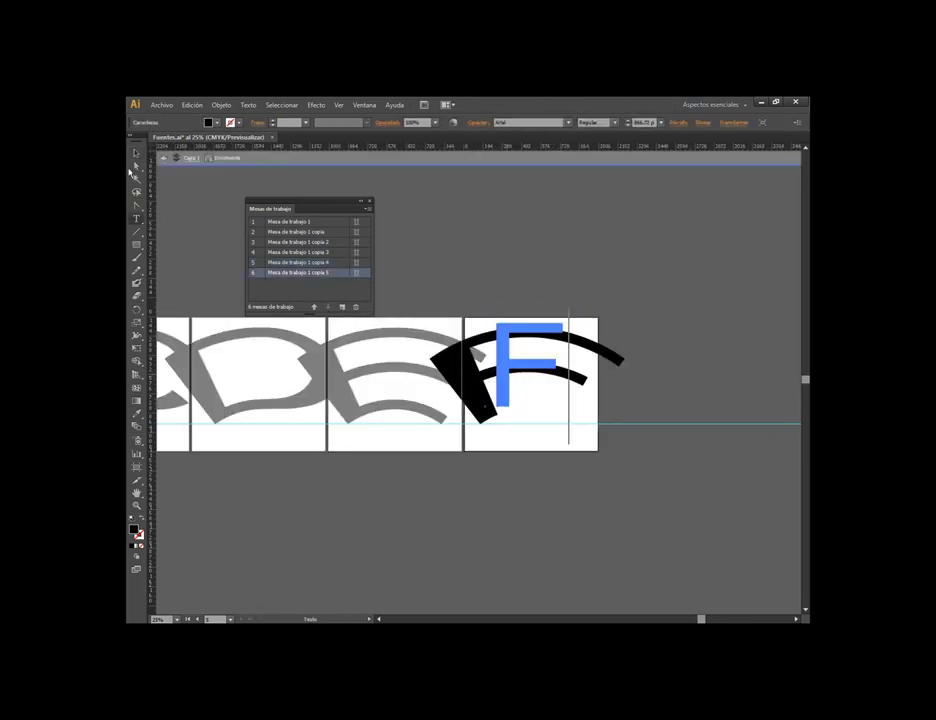
left_click(135, 153)
left_click(641, 290)
Duplicate the F artboard twice, creating artboards 7 and 8
double_click(324, 272)
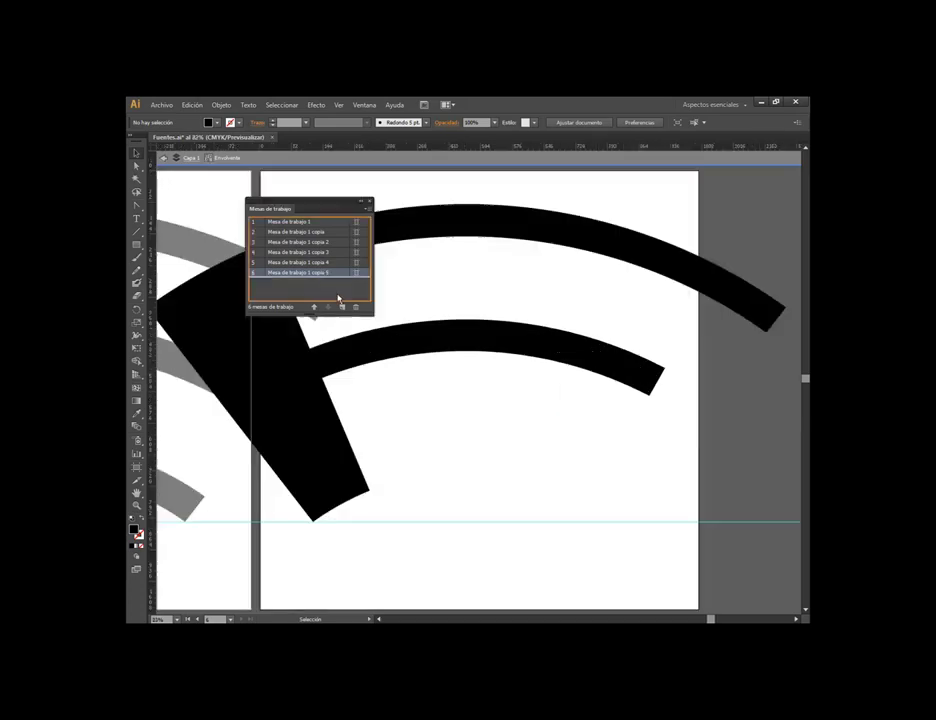
left_click(343, 311)
double_click(318, 283)
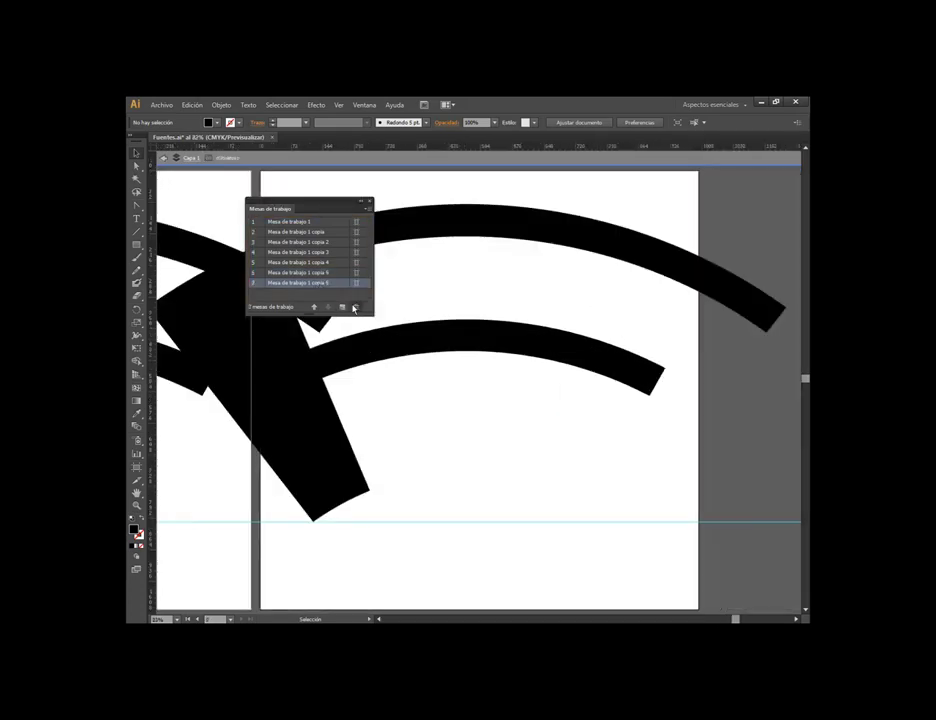
left_click(343, 311)
Change the warped F on artboard 7 into a G
scroll(556, 367, "down", 3)
scroll(600, 370, "down", 2)
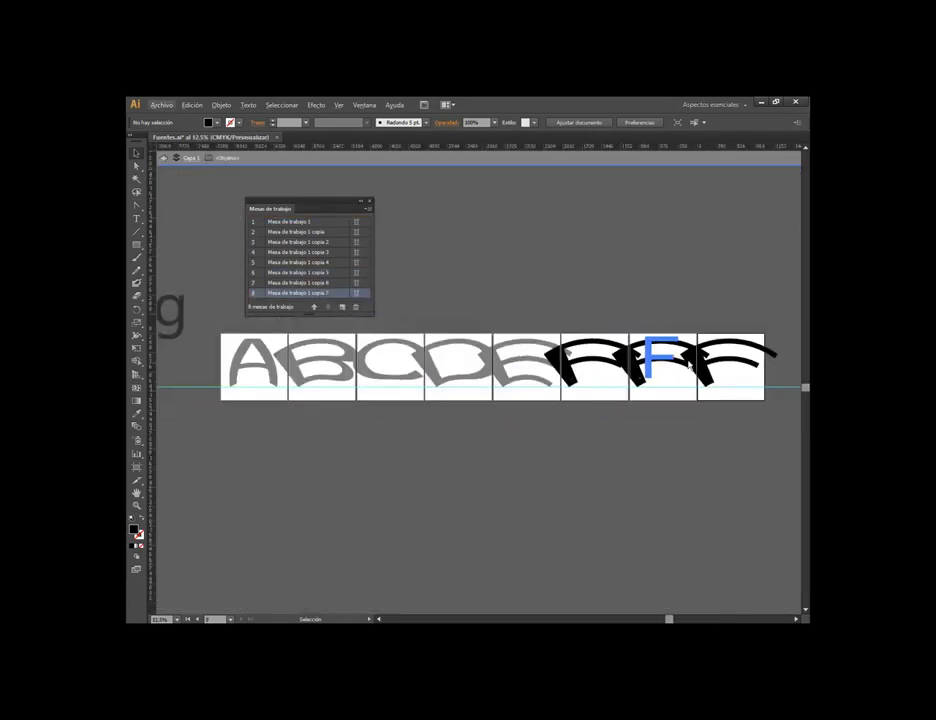
scroll(750, 354, "up", 1)
scroll(750, 354, "up", 1)
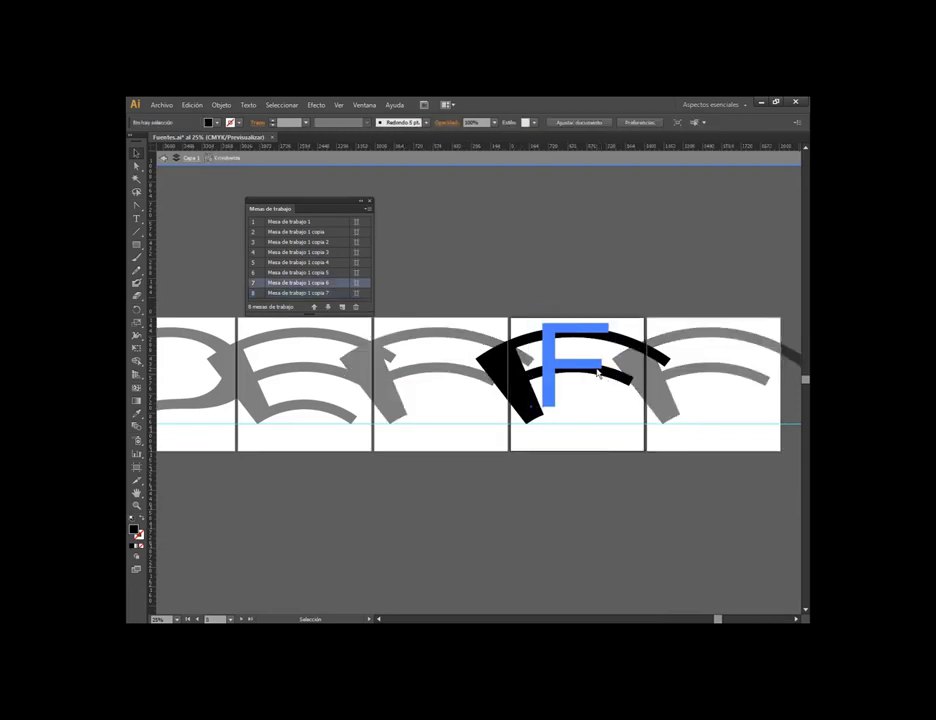
double_click(598, 373)
double_click(556, 370)
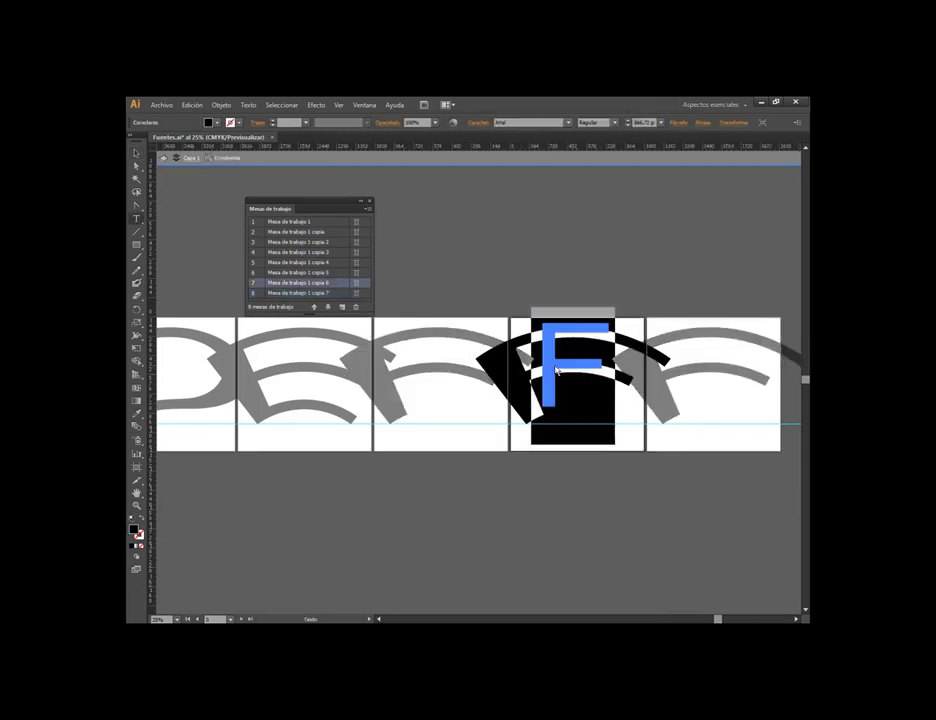
type("G")
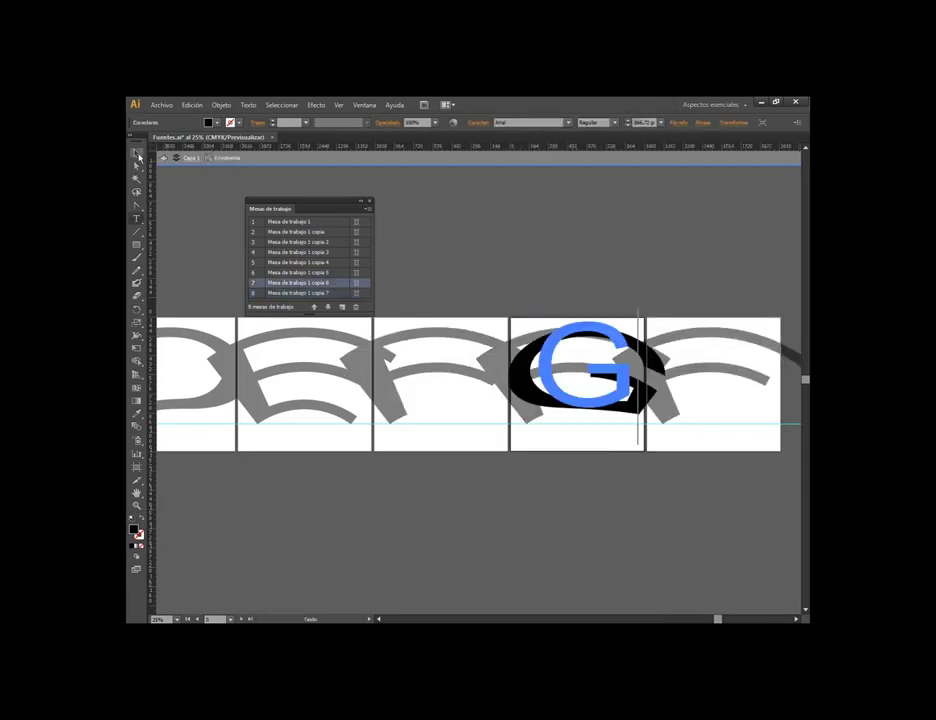
key("Escape")
left_click(547, 260)
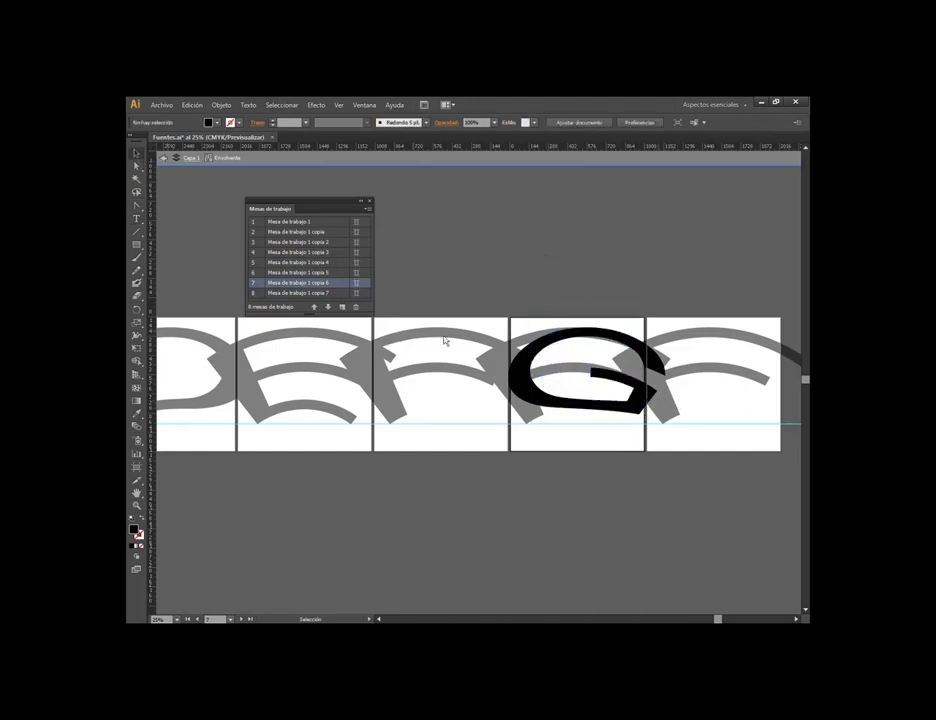
Change the warped F on artboard 8 into a lowercase g
scroll(480, 370, "right", 2)
scroll(501, 383, "right", 3)
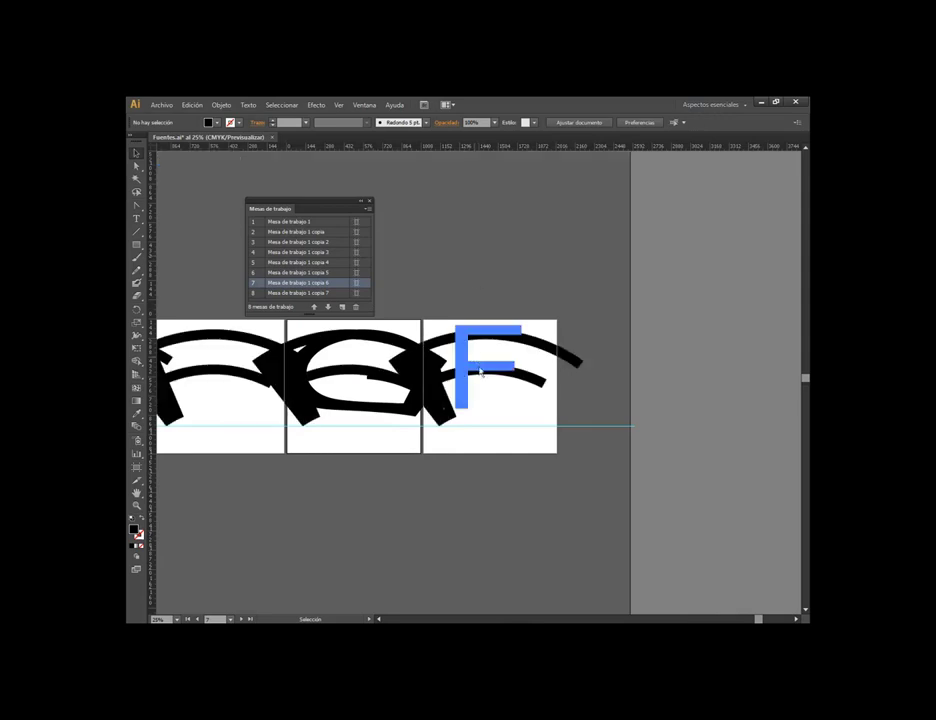
left_click(490, 368)
key("t")
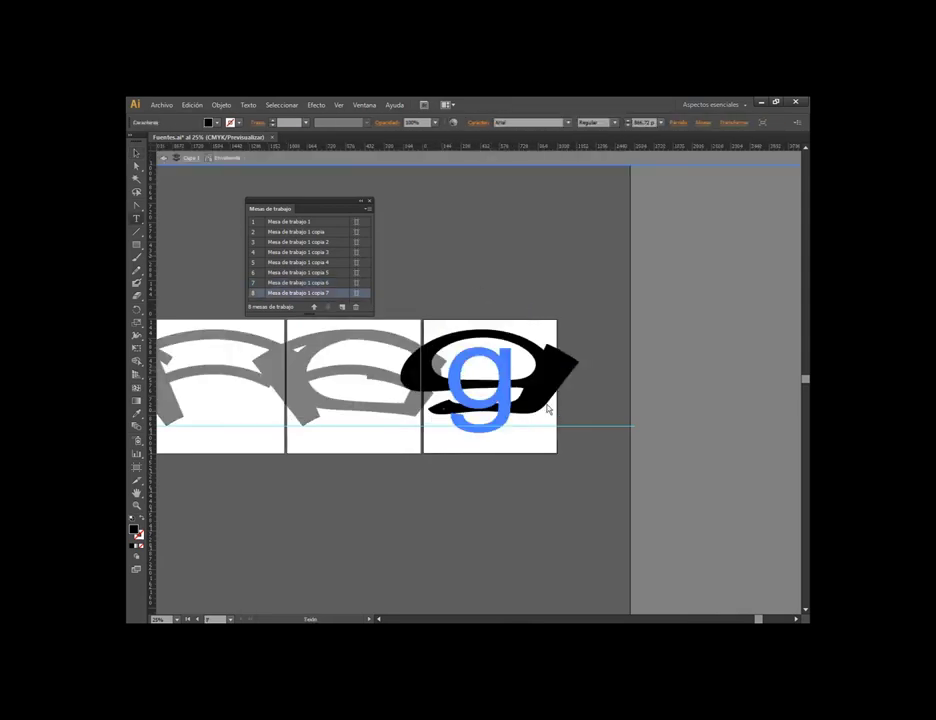
left_click(505, 278)
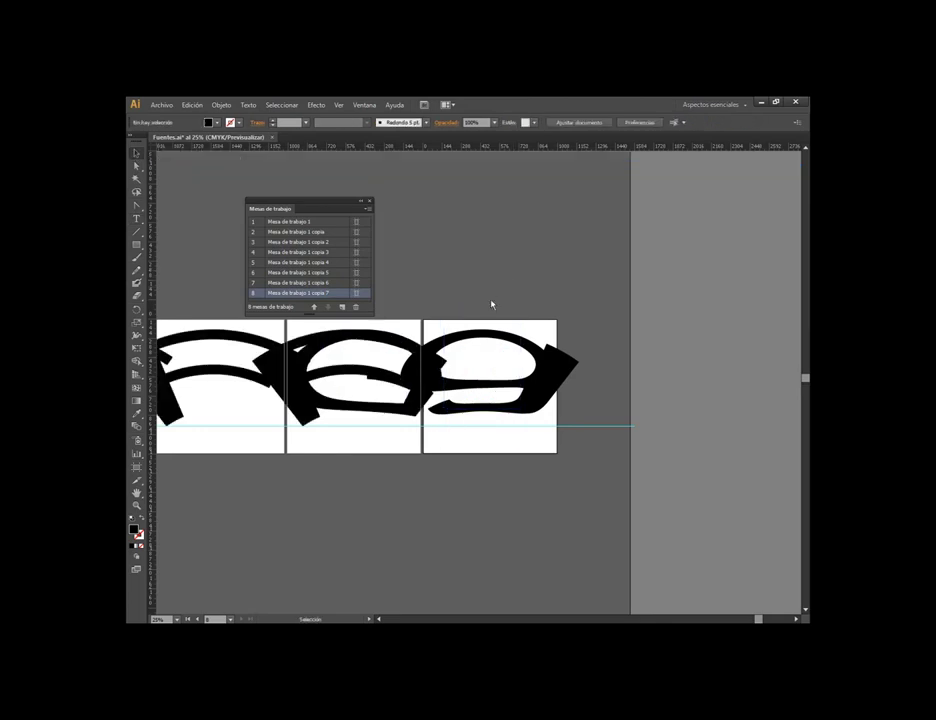
scroll(600, 440, "left", 5)
scroll(600, 400, "left", 3)
scroll(650, 400, "left", 3)
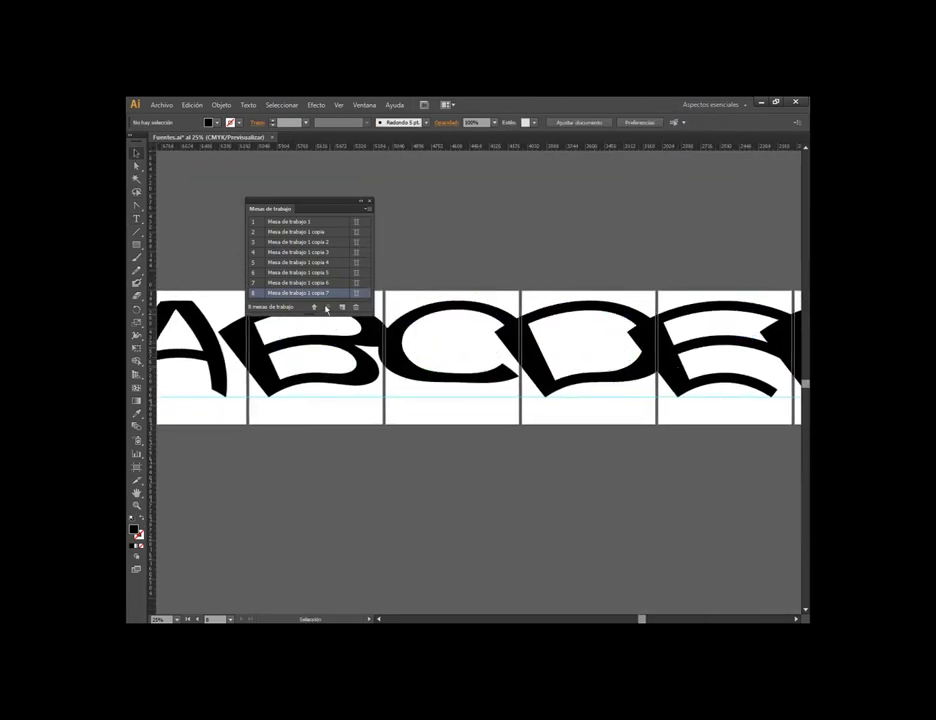
left_click(316, 281)
double_click(309, 223)
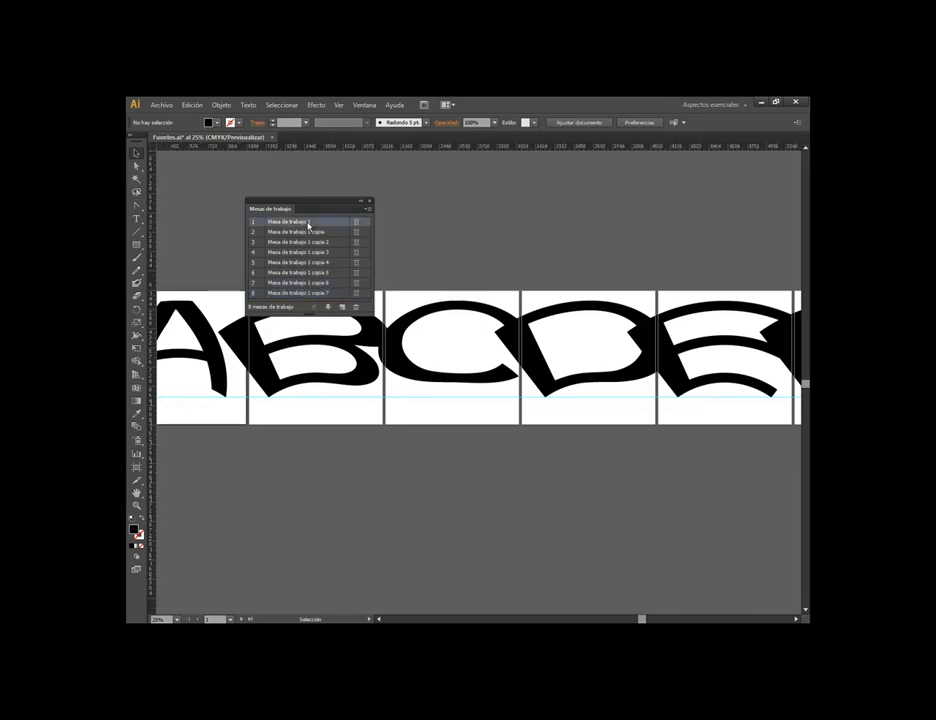
double_click(259, 223)
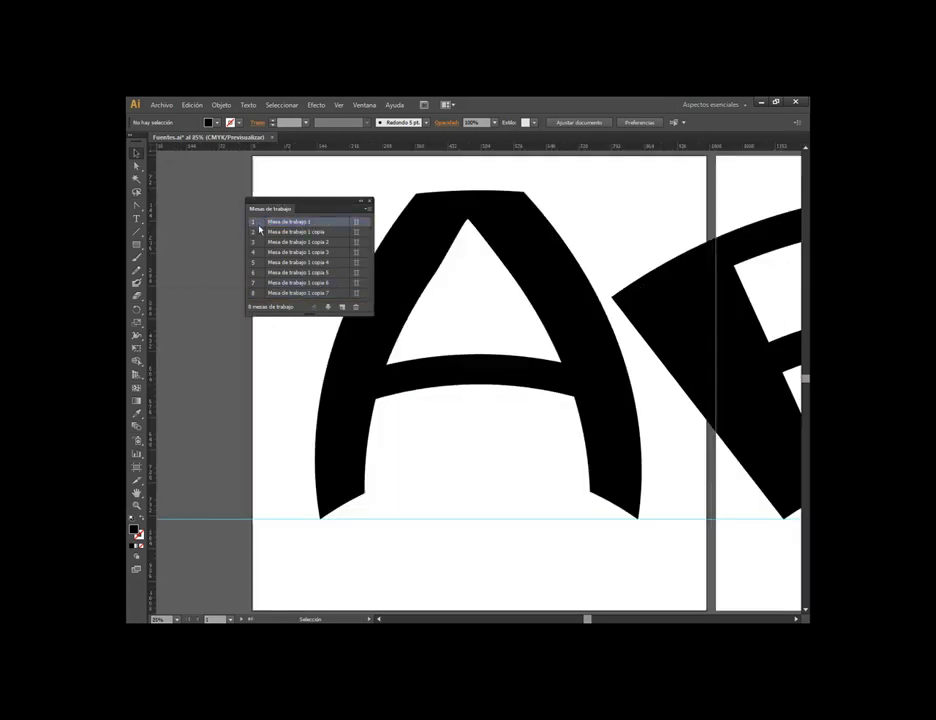
left_click(258, 233)
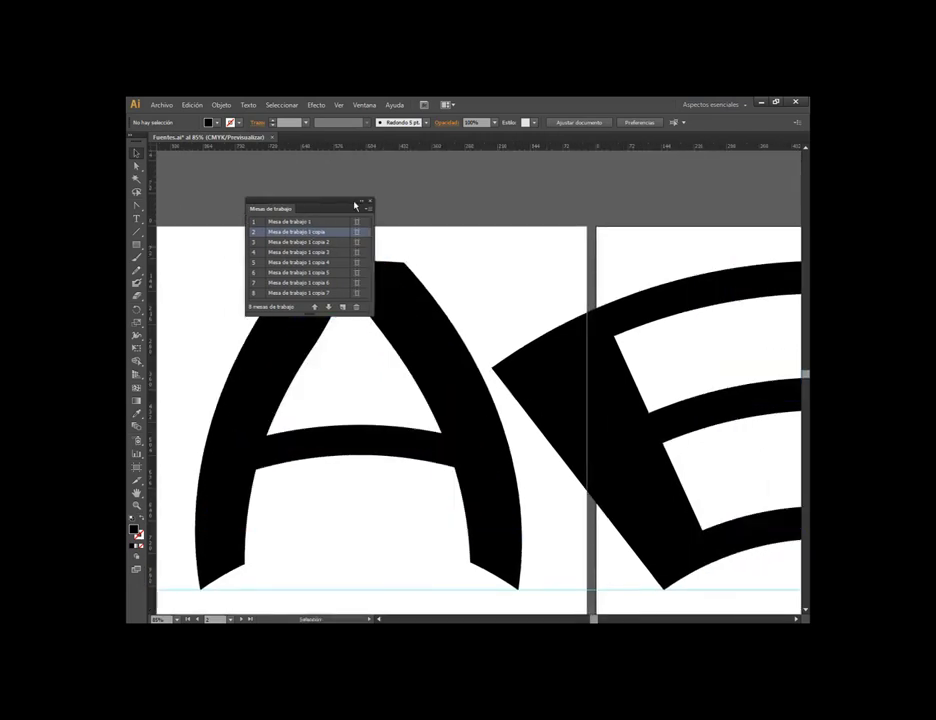
left_click_drag(355, 204, 491, 197)
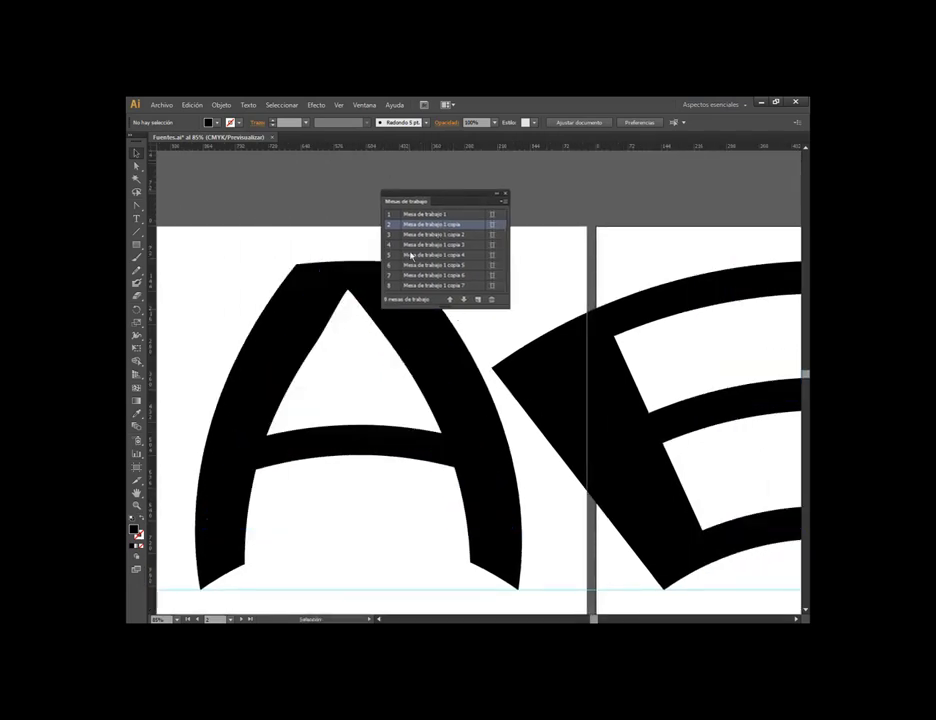
scroll(706, 407, "down", 3)
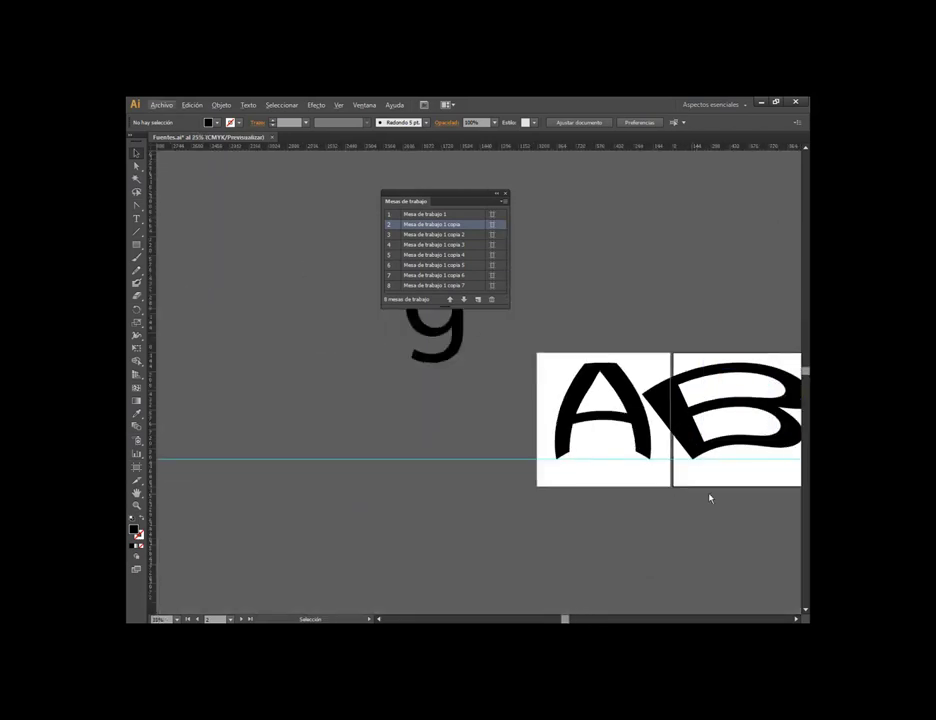
scroll(518, 360, "down", 2)
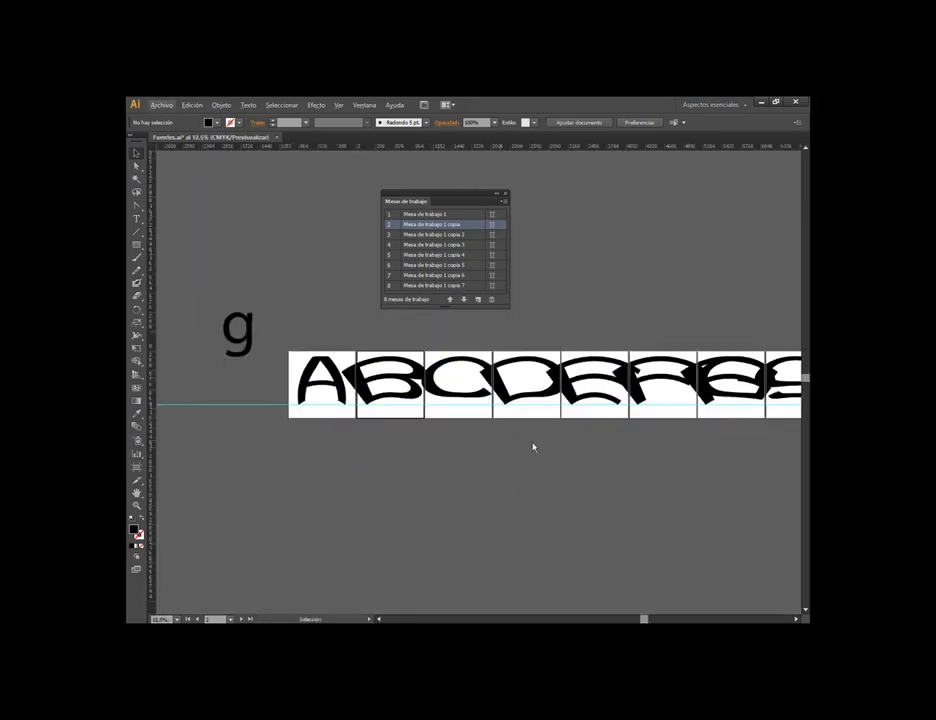
scroll(492, 450, "right", 3)
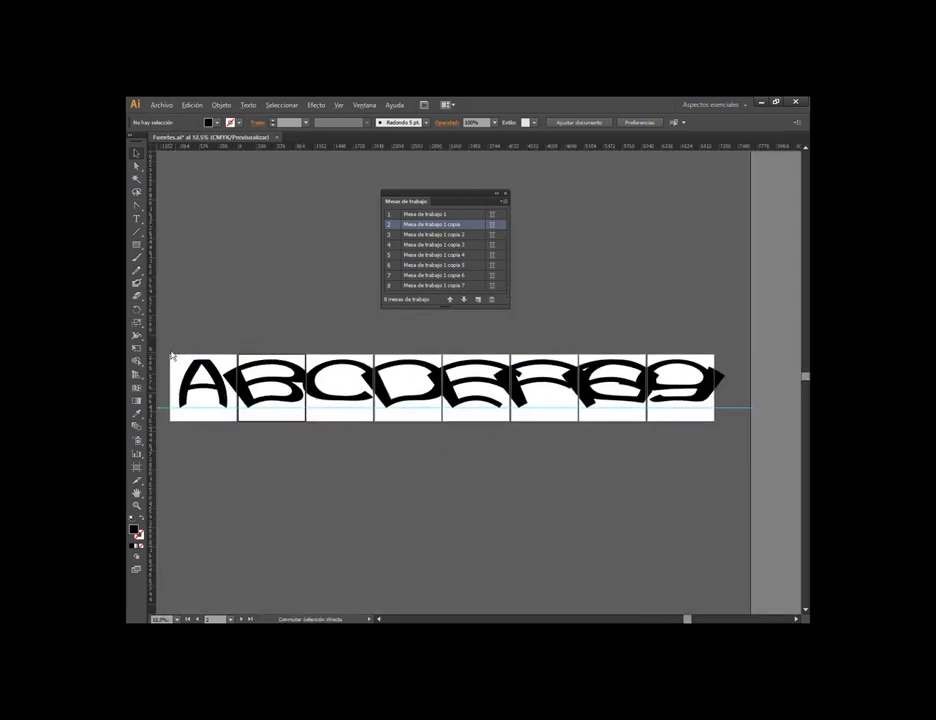
left_click_drag(167, 350, 237, 427)
key("a")
mouse_move(442, 212)
left_mouse_down()
mouse_move(460, 296)
mouse_move(474, 298)
left_mouse_up()
left_click(431, 214)
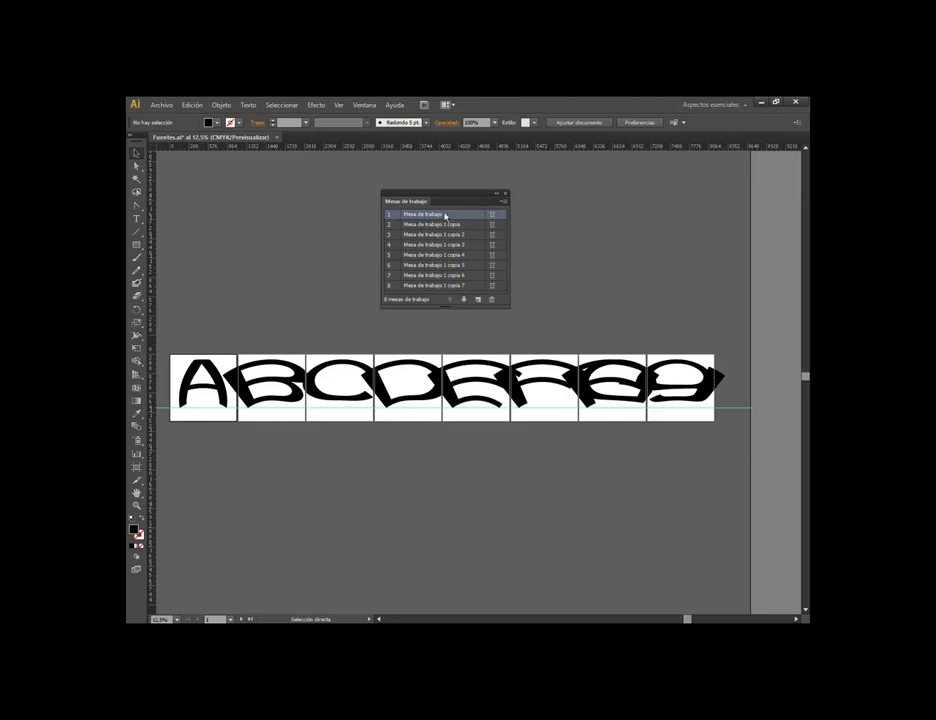
left_click_drag(441, 209, 477, 294)
key("v")
Rename artboards 1–3 as A, B and C
double_click(434, 216)
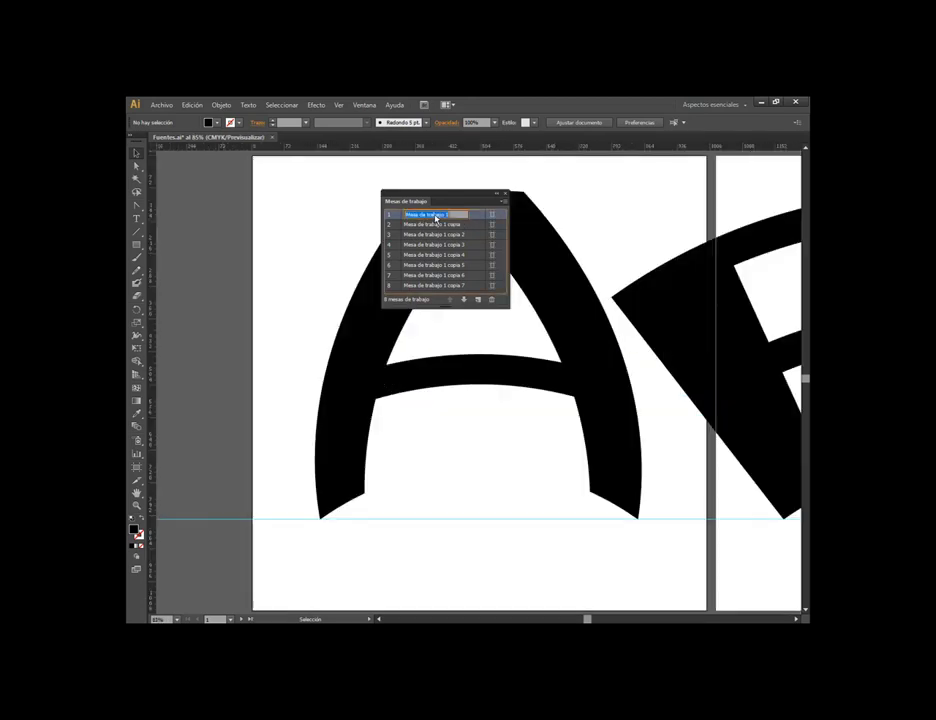
type("a")
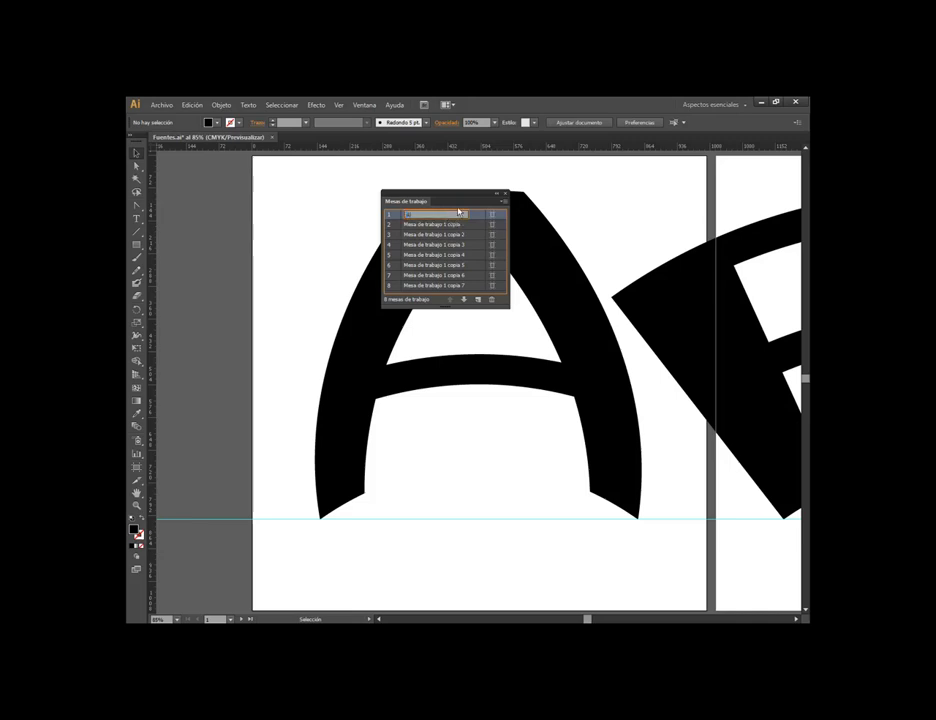
left_click(447, 225)
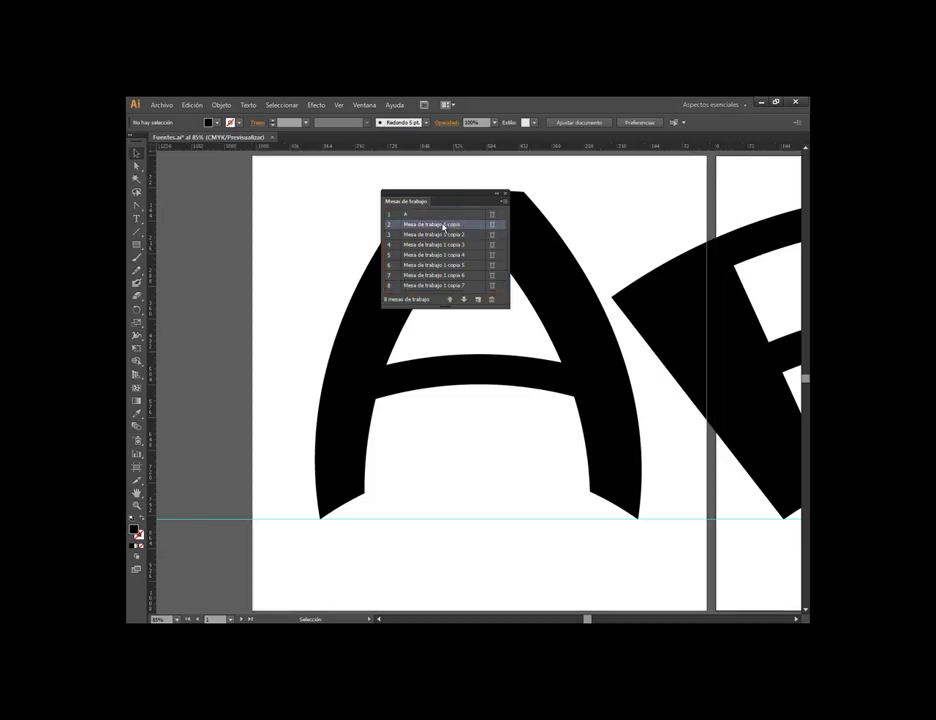
double_click(403, 229)
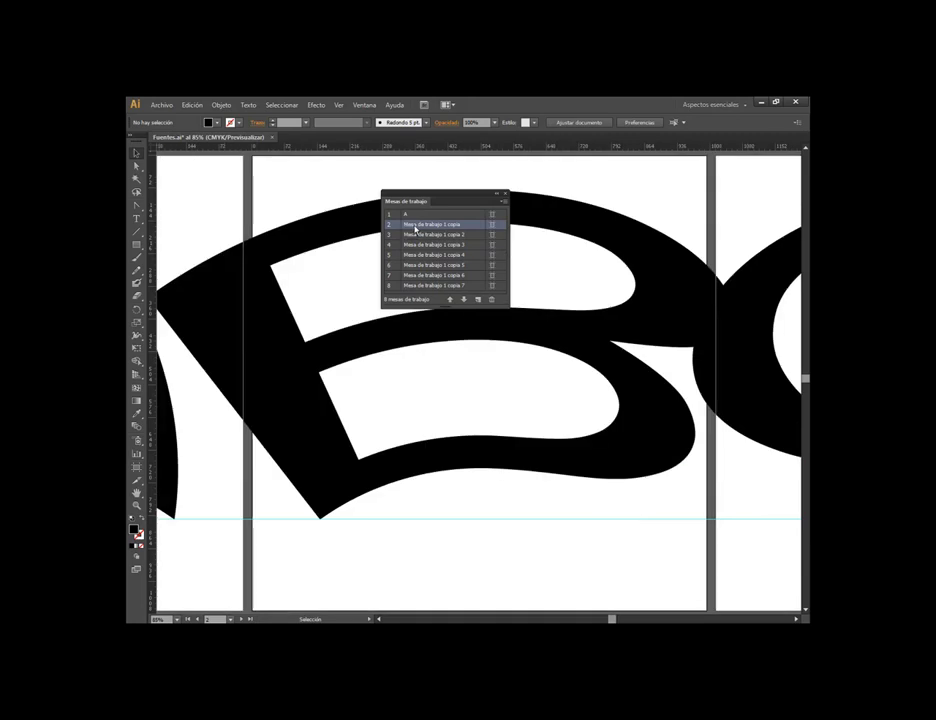
double_click(421, 226)
type("B")
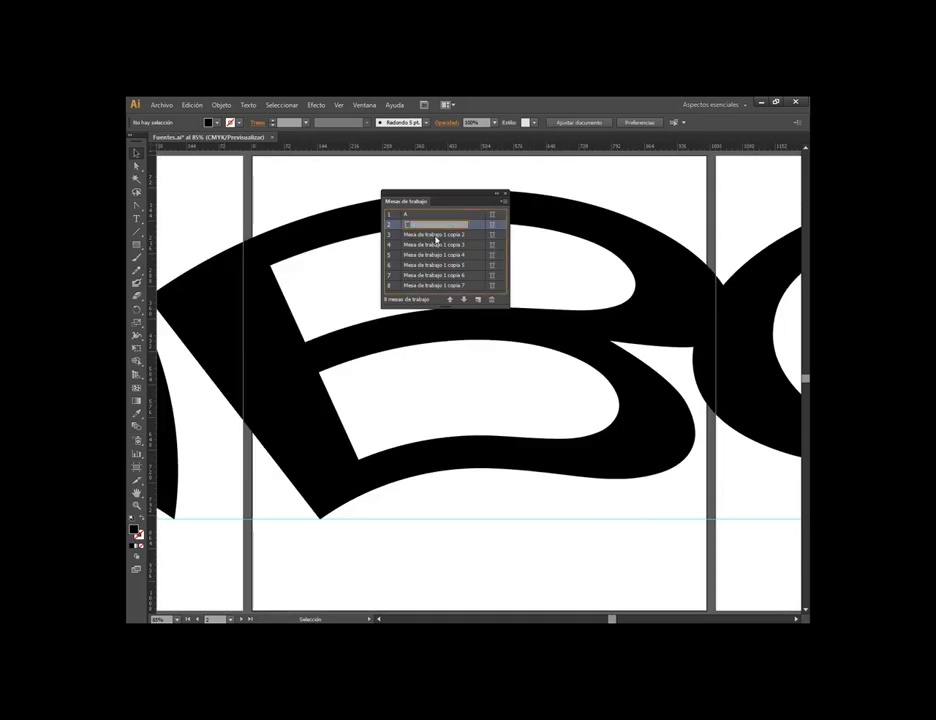
left_click(420, 235)
left_click(504, 203)
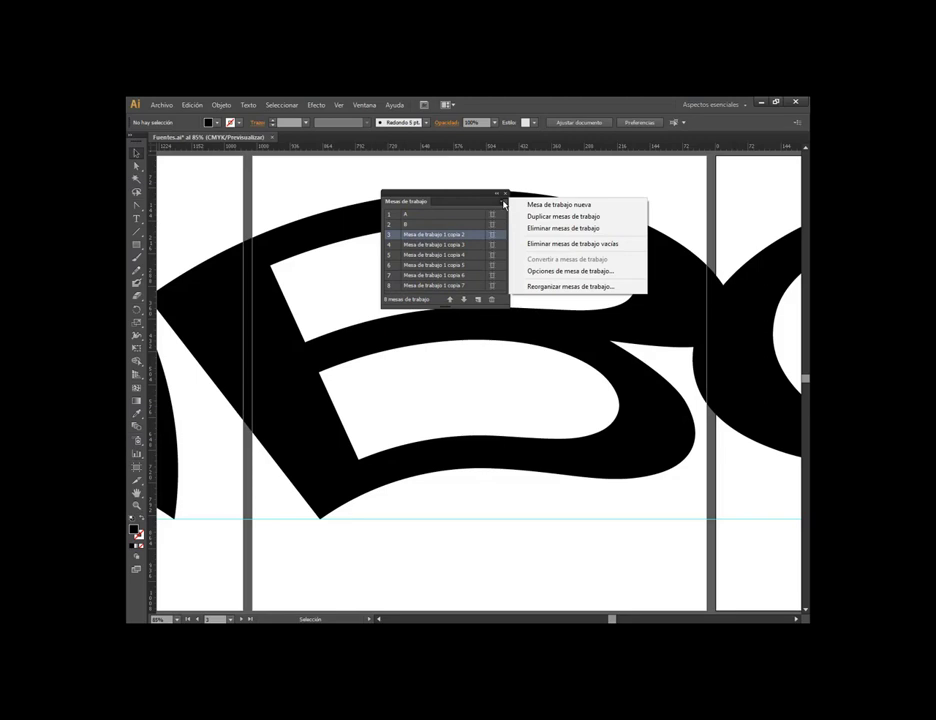
left_click(556, 271)
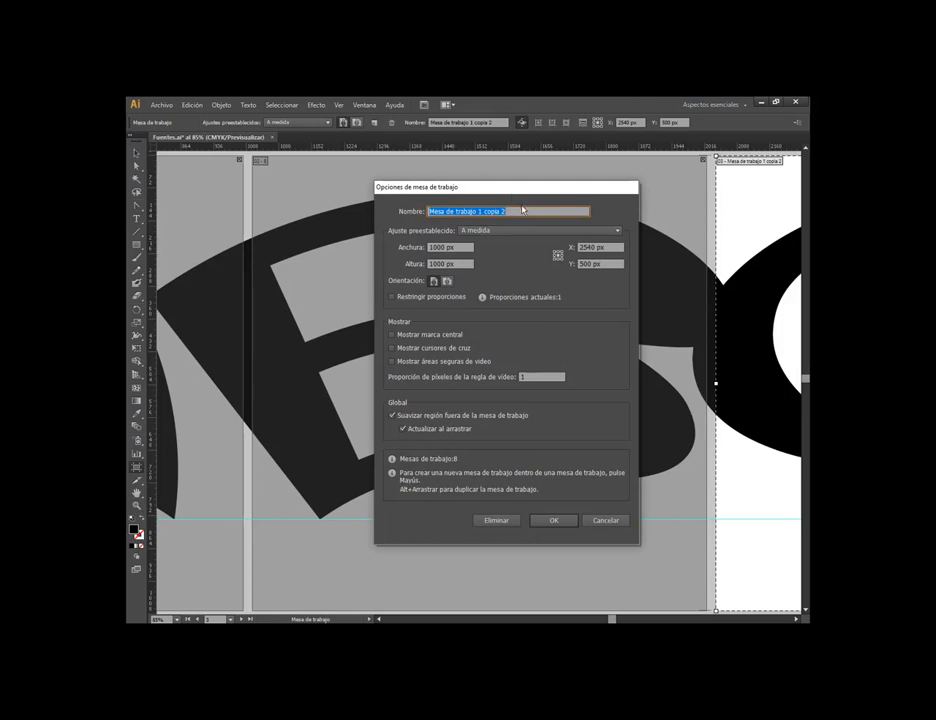
left_click_drag(516, 188, 604, 243)
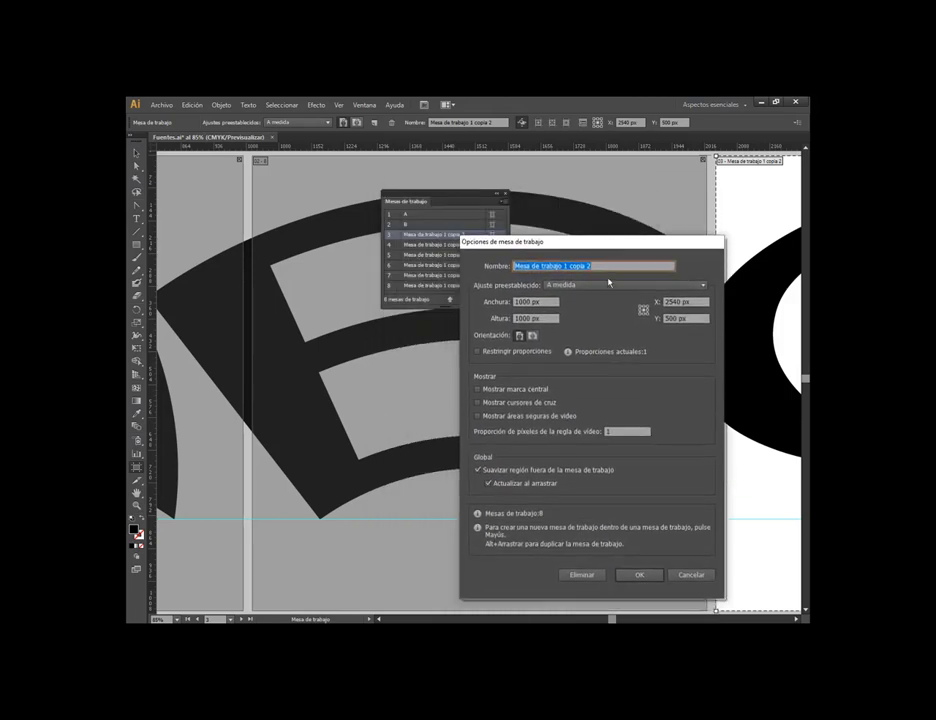
type("C")
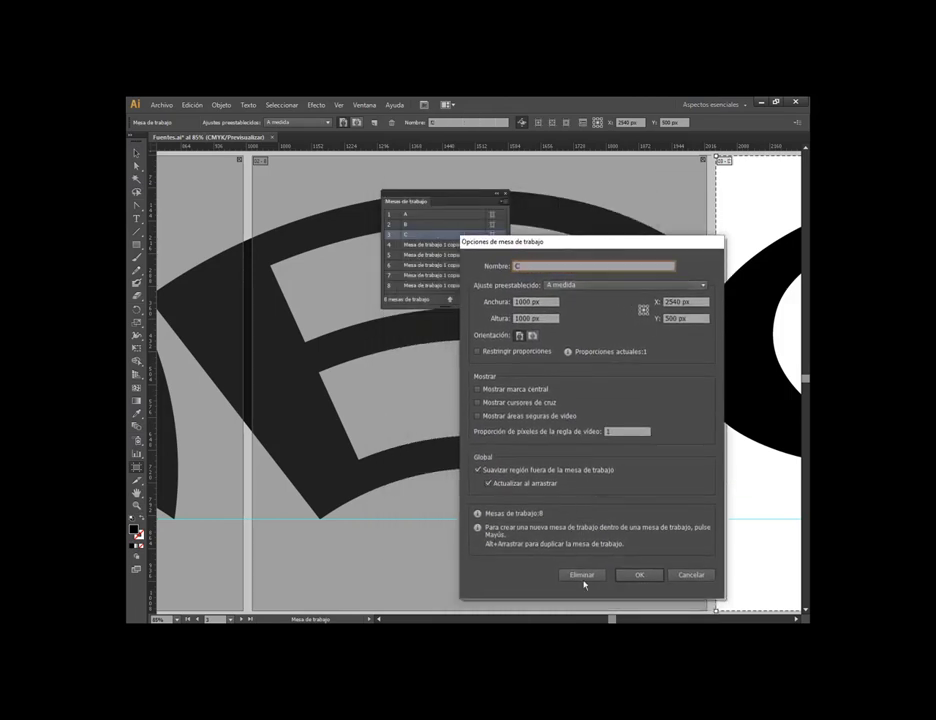
left_click(643, 576)
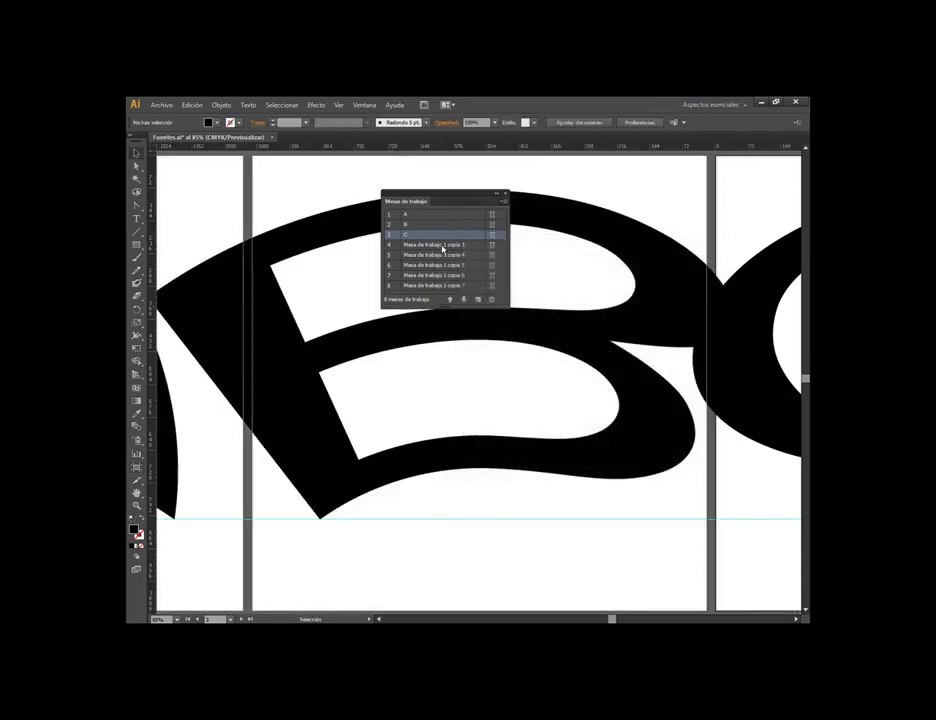
Rename artboards 4–8 as D, E, F, G and g
double_click(414, 245)
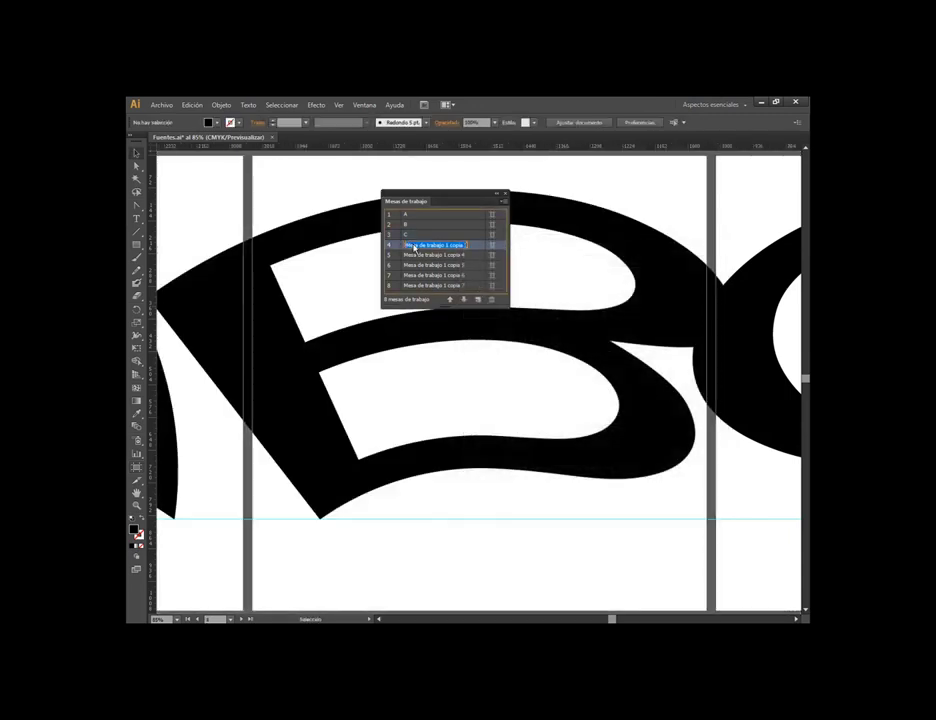
type("D")
double_click(418, 256)
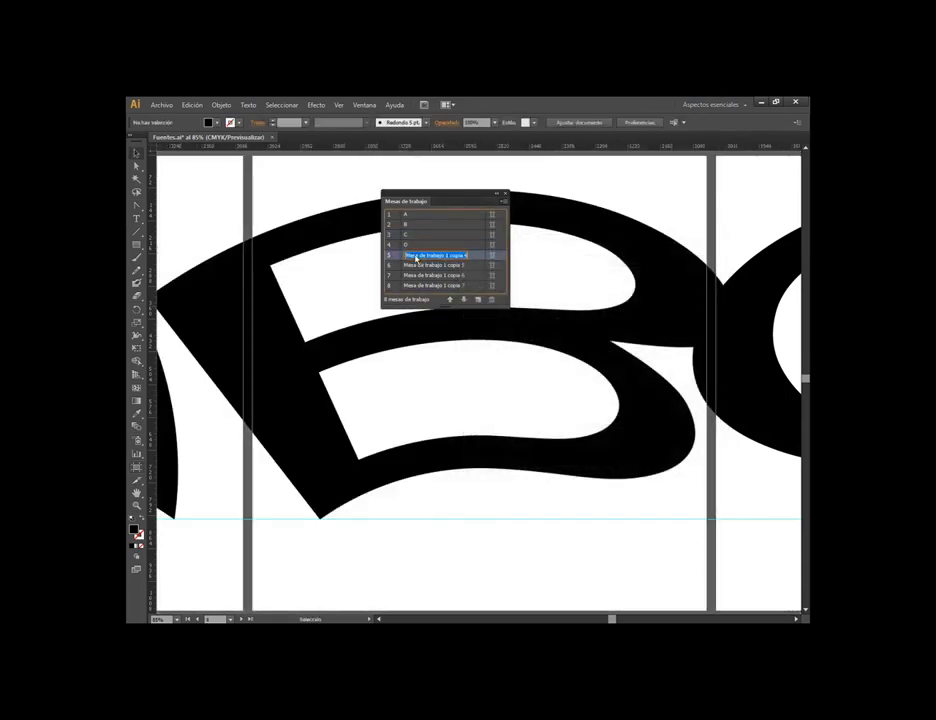
type("E")
double_click(416, 266)
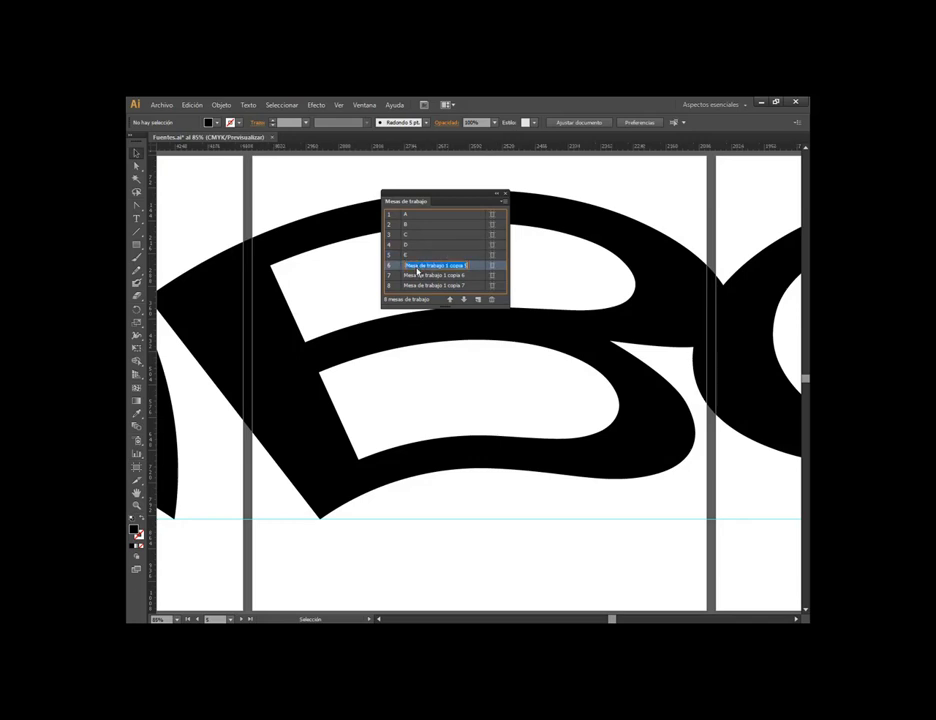
type("F")
double_click(417, 276)
type("G")
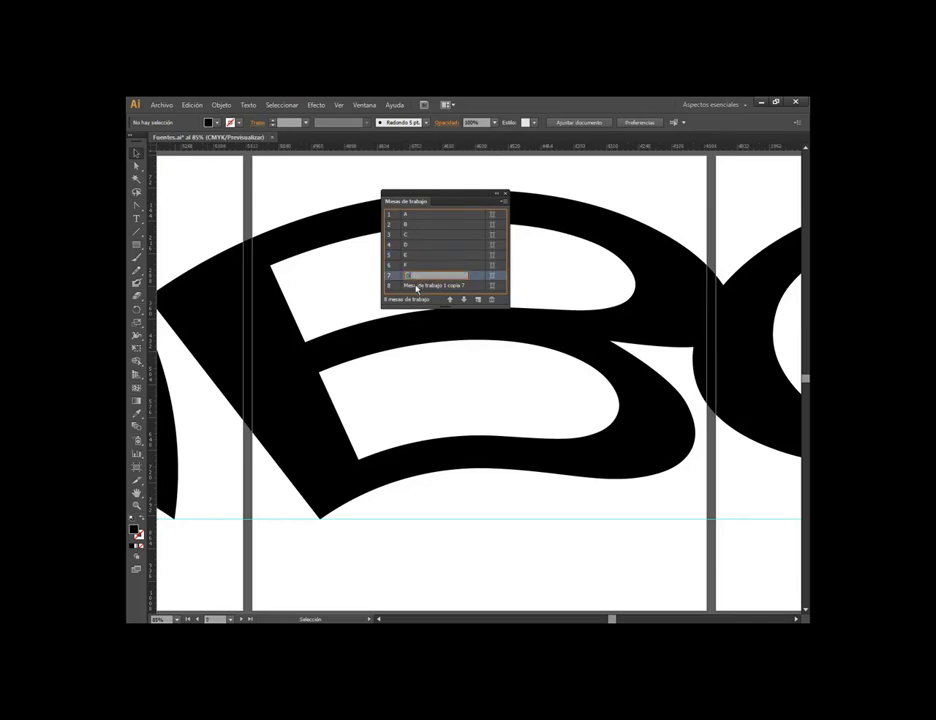
double_click(416, 287)
type("H")
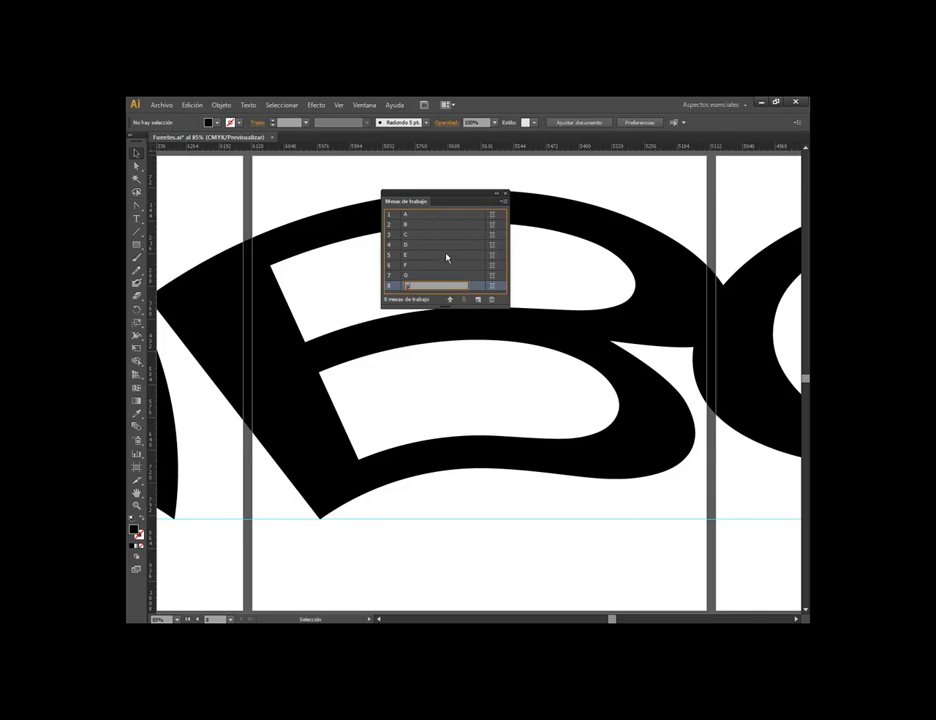
key("Return")
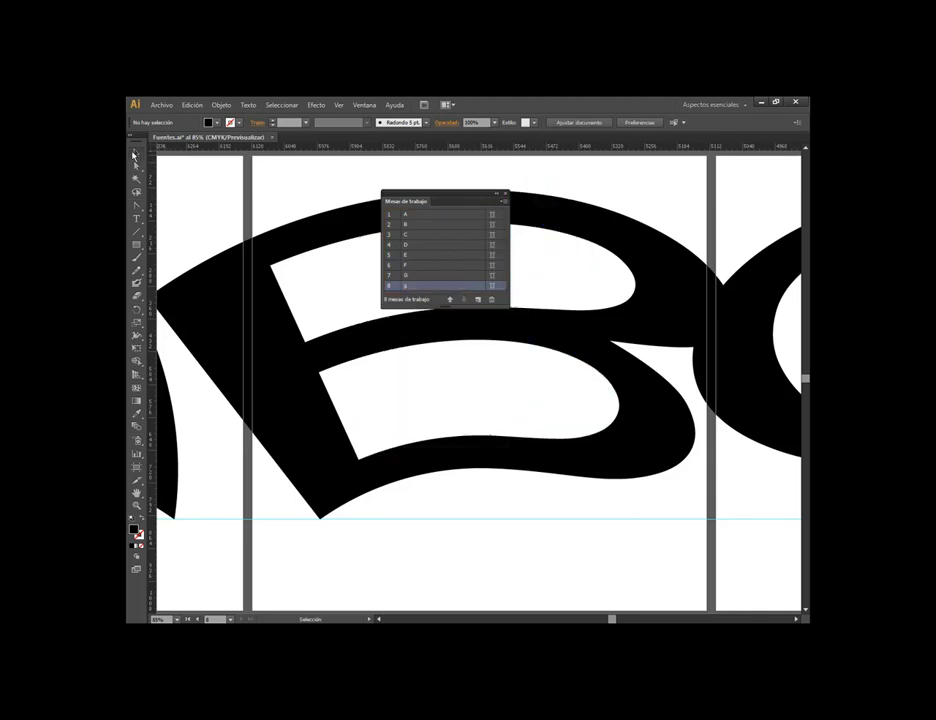
left_click(619, 182)
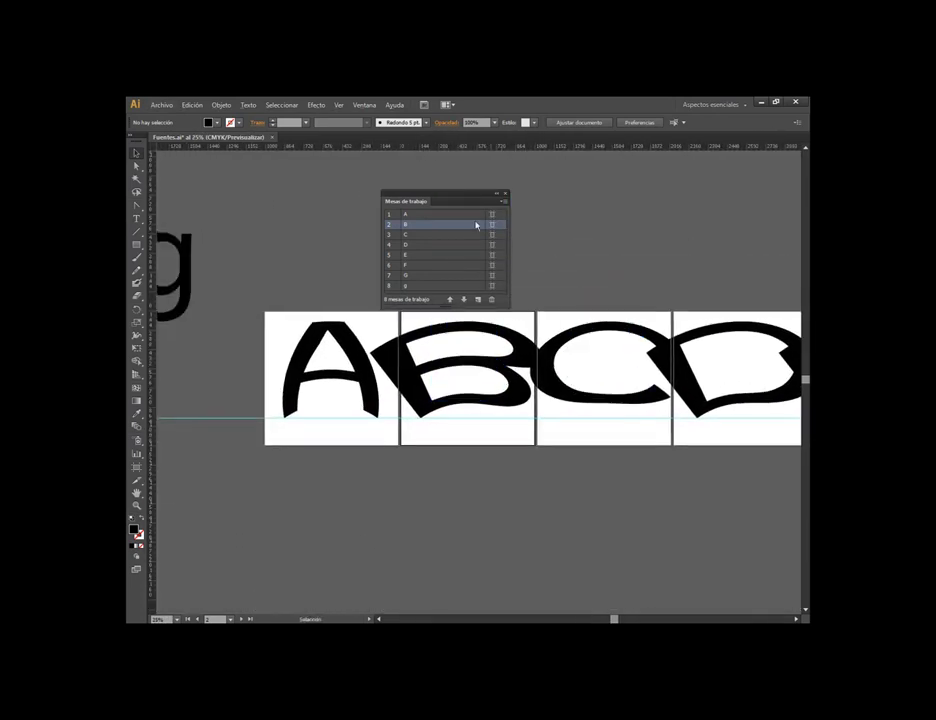
Move the artboard list aside, select the warped A and zoom in to 66.67%
left_click_drag(478, 202, 505, 177)
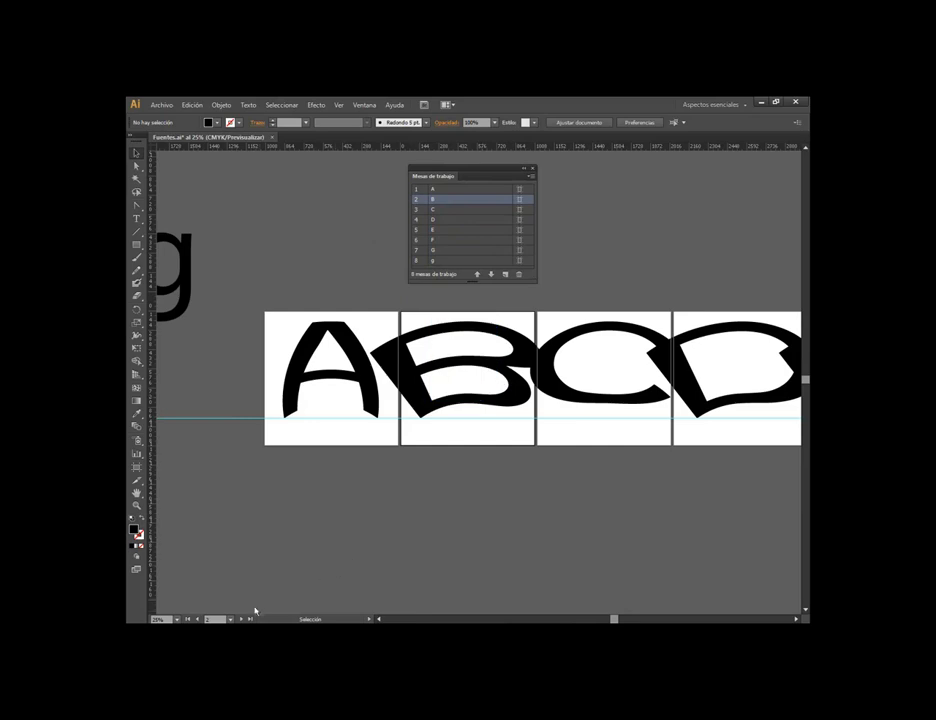
left_click(200, 575)
left_click(359, 434)
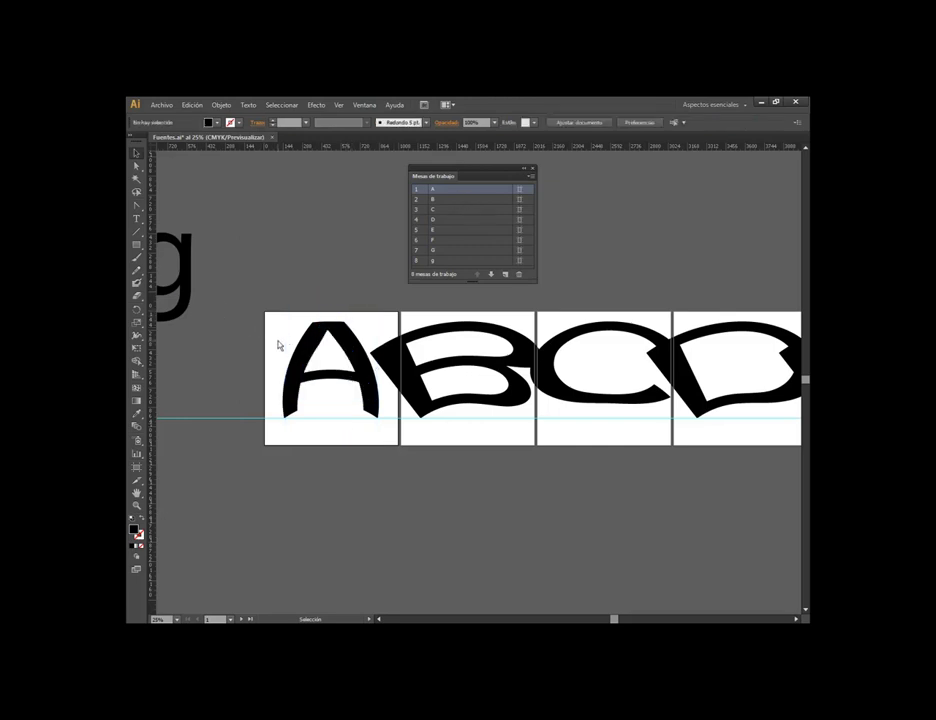
scroll(279, 333, "up", 1)
scroll(279, 333, "up", 1)
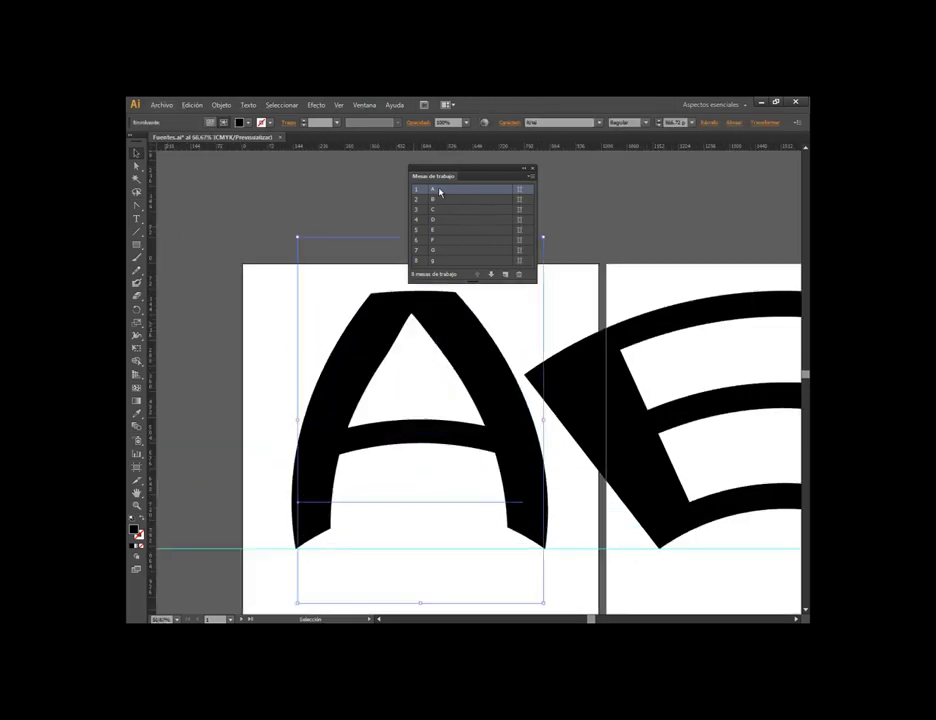
Collapse the artboard list and select the warped A, then the warped B
left_click(523, 169)
left_click(248, 163)
left_click_drag(243, 148, 603, 153)
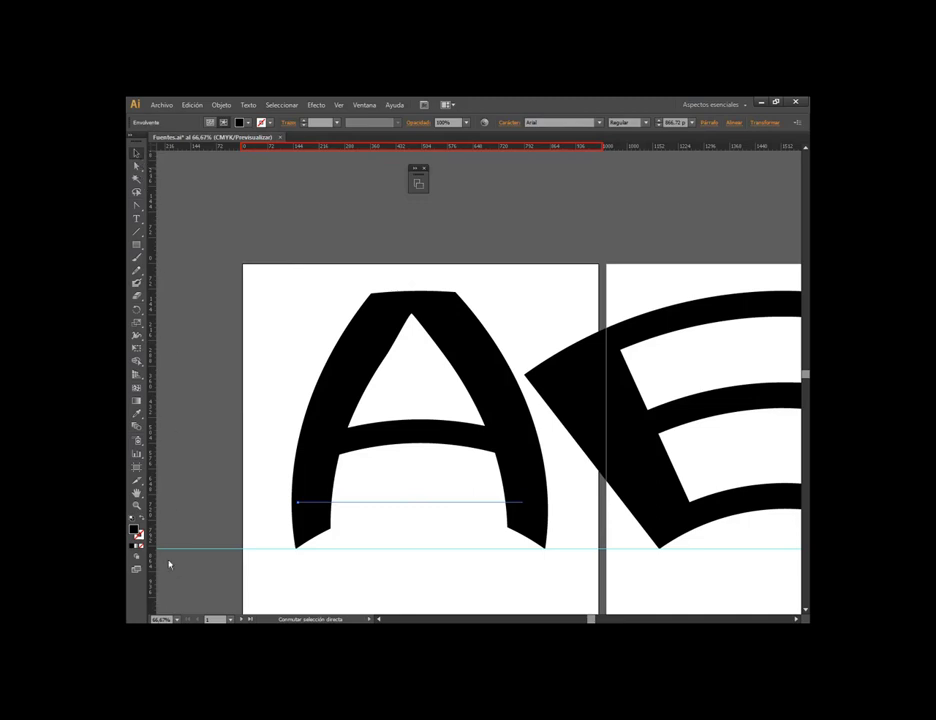
left_click_drag(147, 266, 152, 612)
left_click(436, 497)
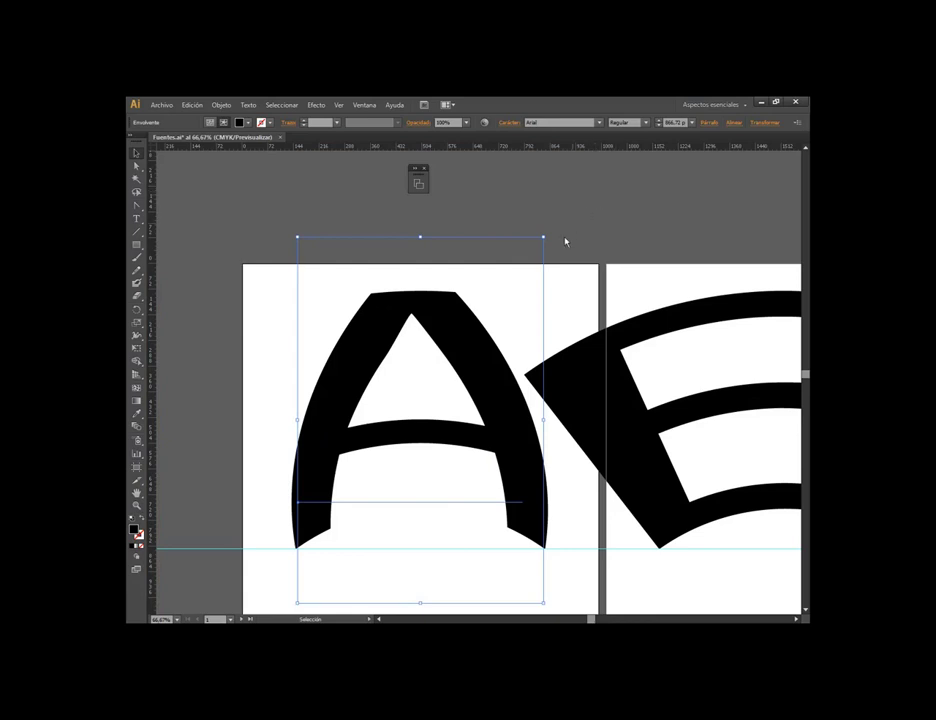
scroll(565, 242, "right", 2)
scroll(457, 286, "right", 5)
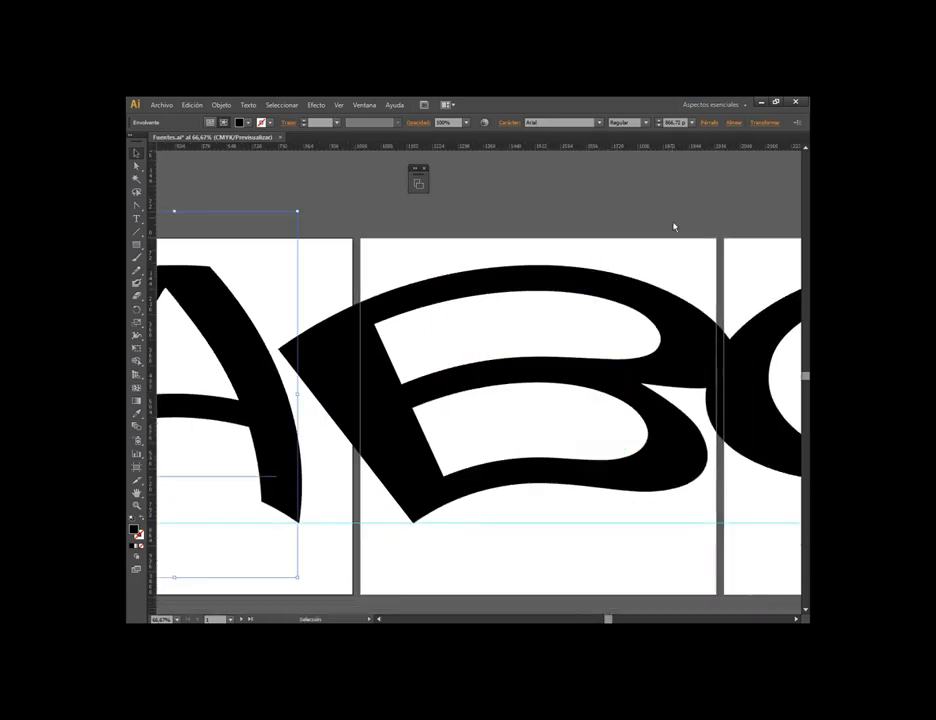
left_click(662, 303)
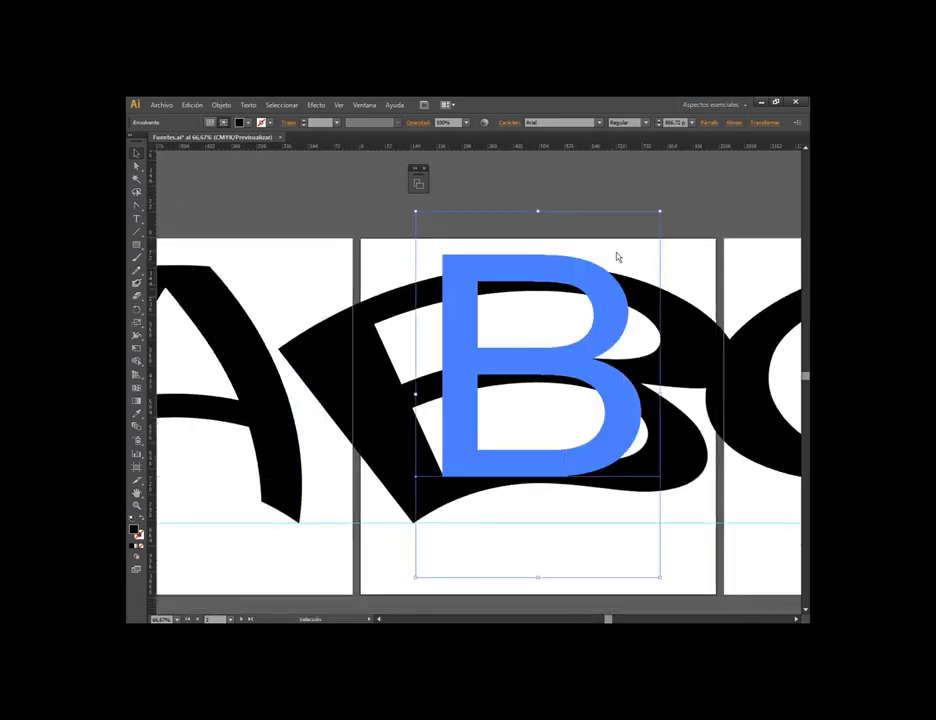
Re-dock the artboard list on the left, select the warped C, and zoom out to 12.5%
left_click(417, 180)
left_click_drag(469, 173, 249, 173)
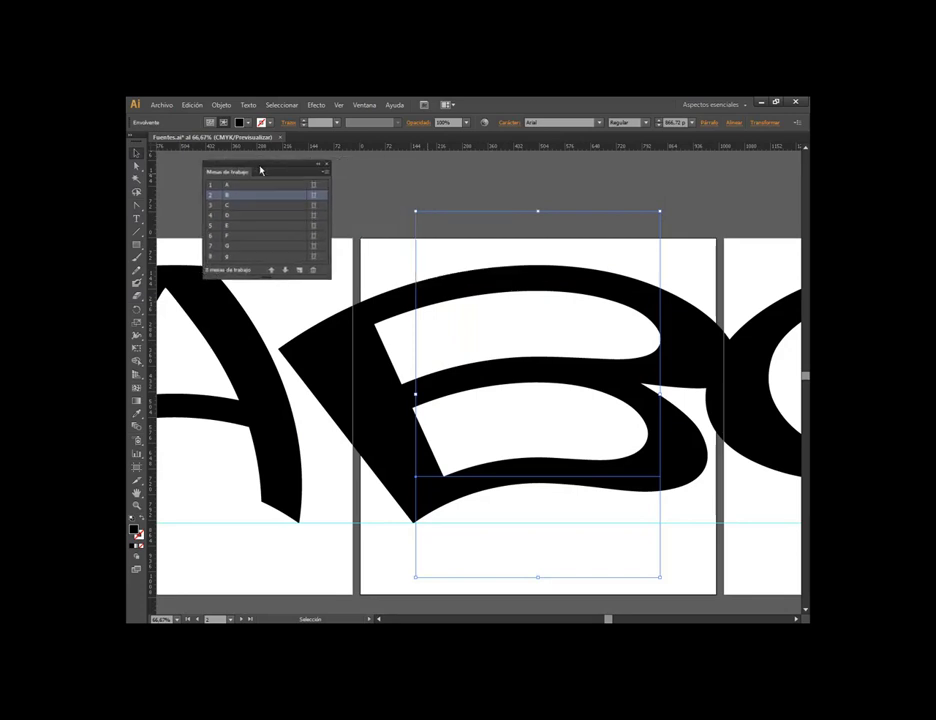
left_click(368, 153)
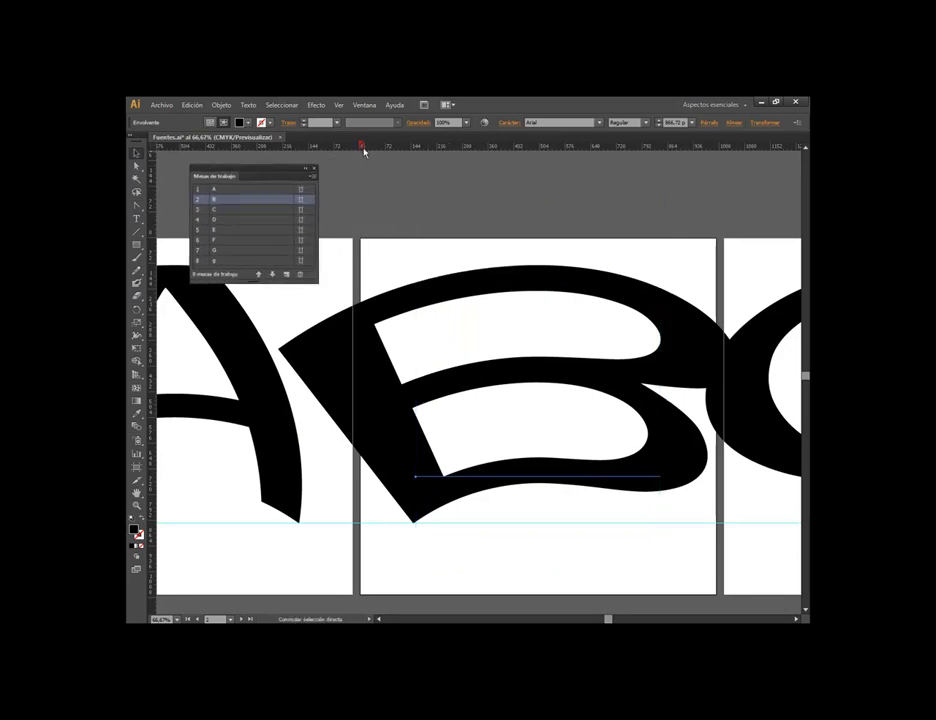
left_click_drag(361, 147, 727, 154)
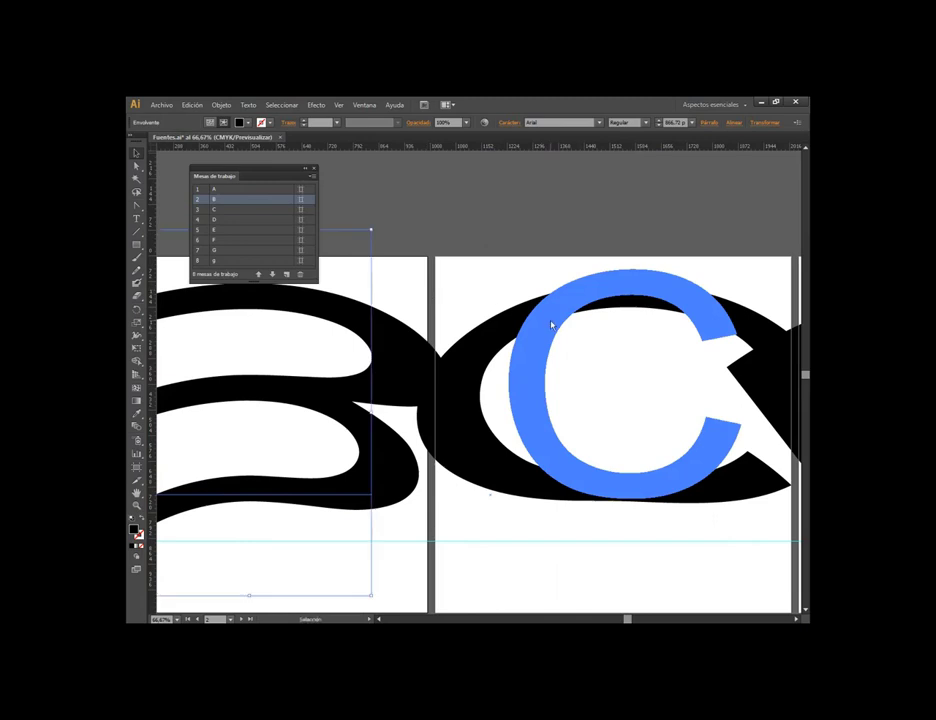
key("ctrl+alt+a")
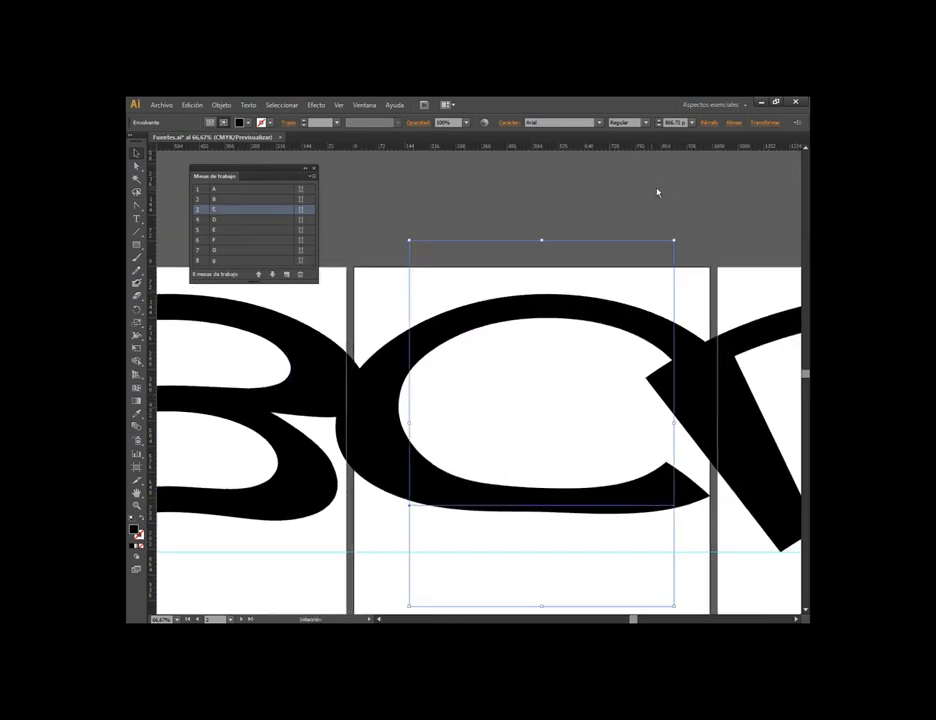
scroll(405, 338, "down", 3)
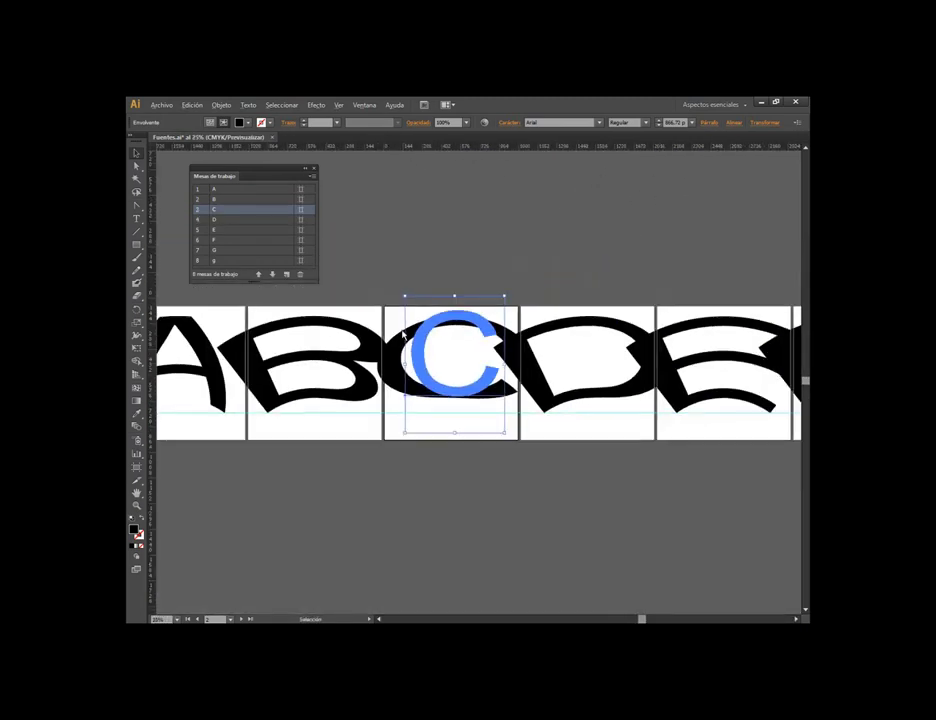
scroll(402, 332, "down", 2)
left_click(443, 470)
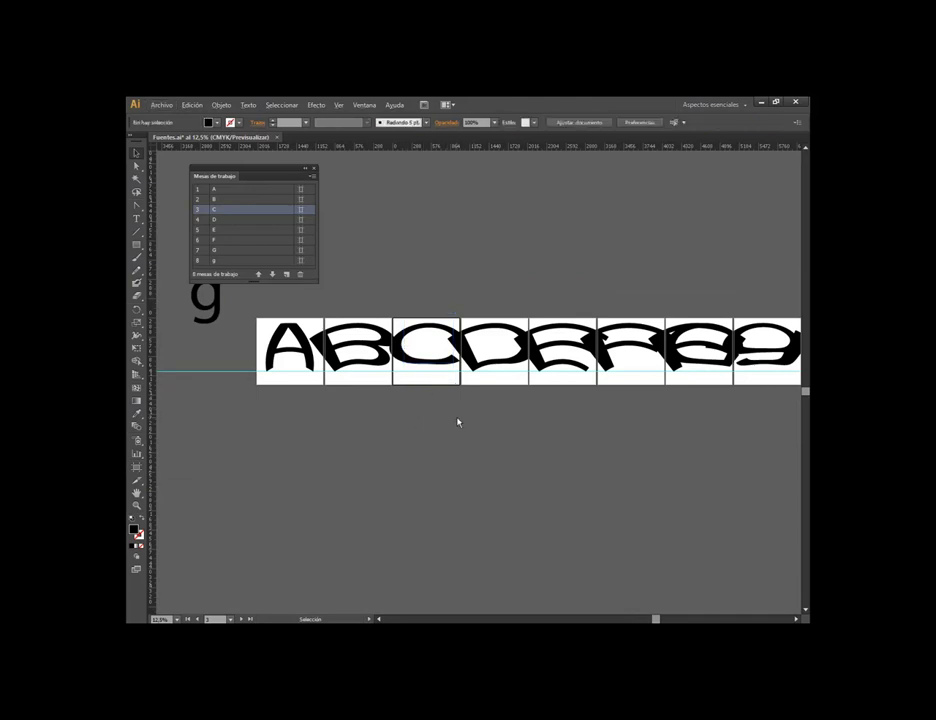
left_click(364, 104)
left_click(373, 273)
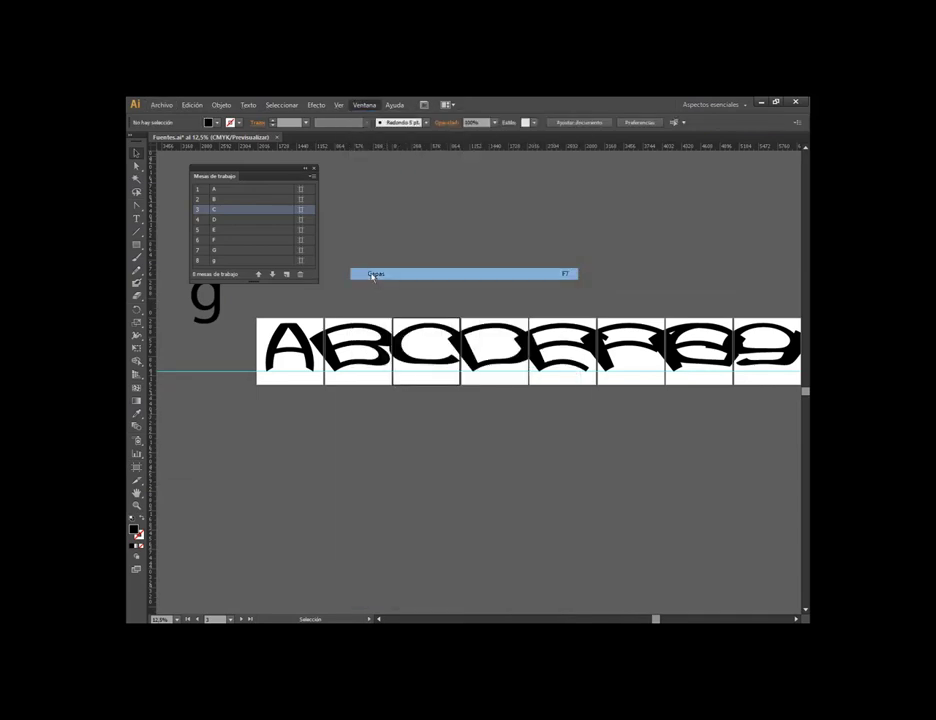
left_click(601, 192)
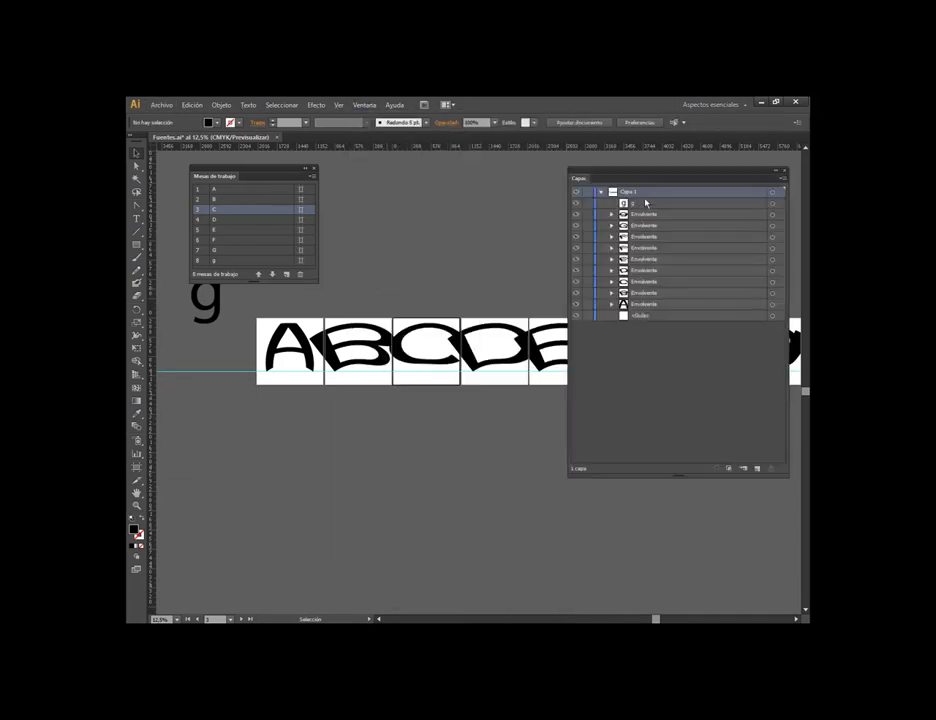
left_click(643, 316)
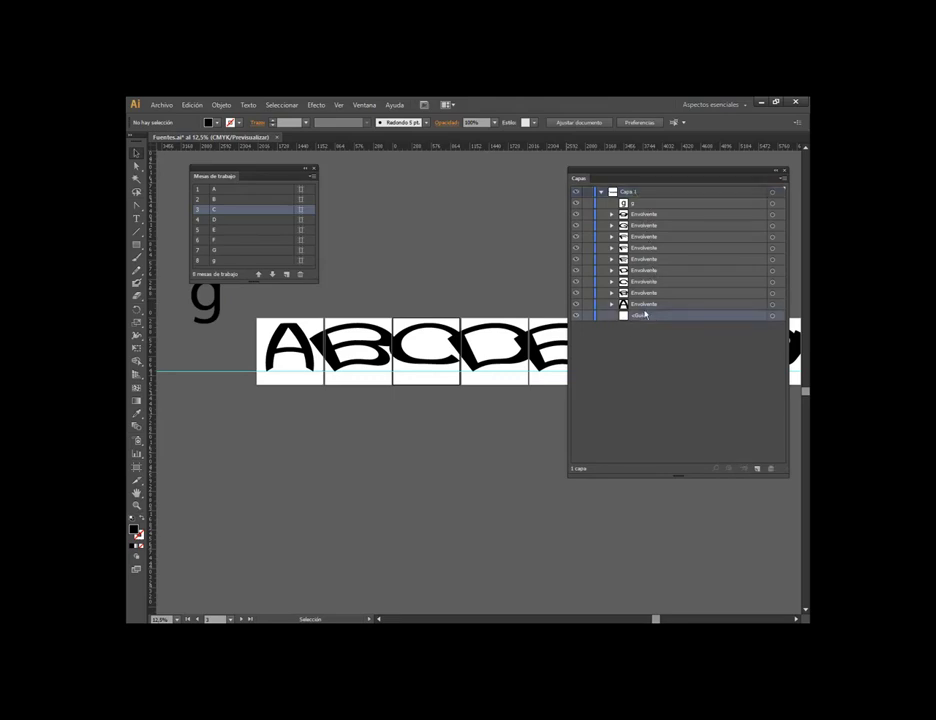
left_click(786, 172)
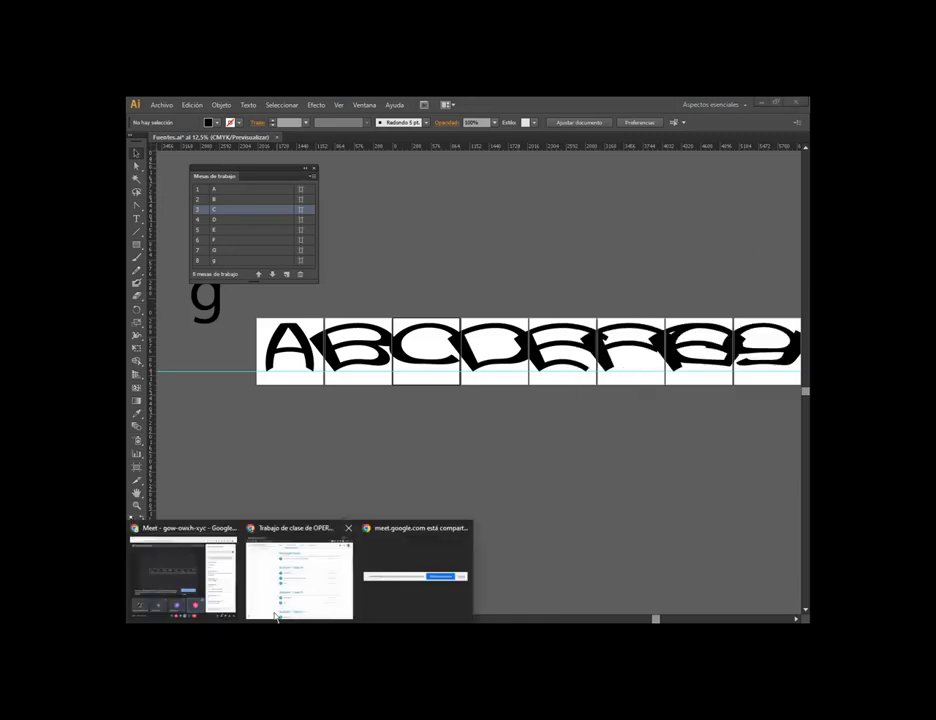
left_click(228, 588)
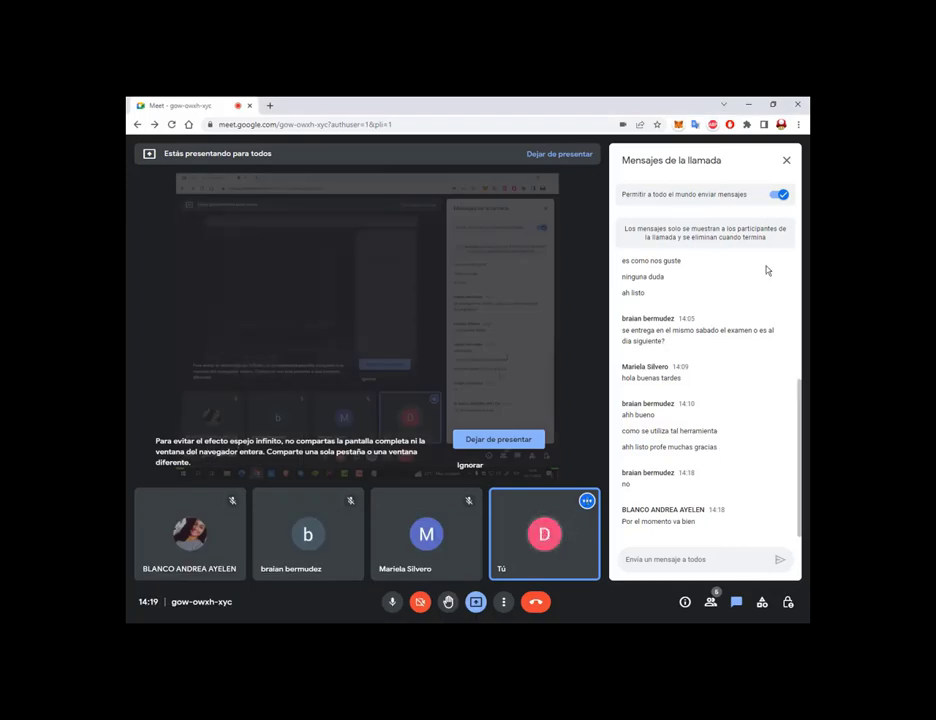
left_click(751, 103)
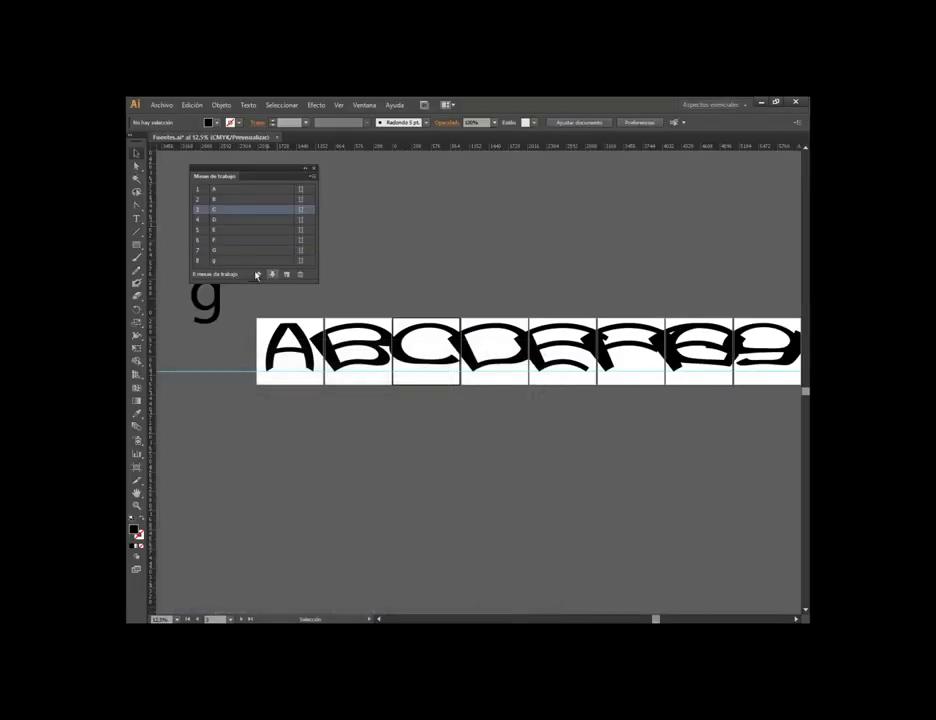
Strengthen the B's arc warp bend and nudge the letter up three steps
left_click(305, 170)
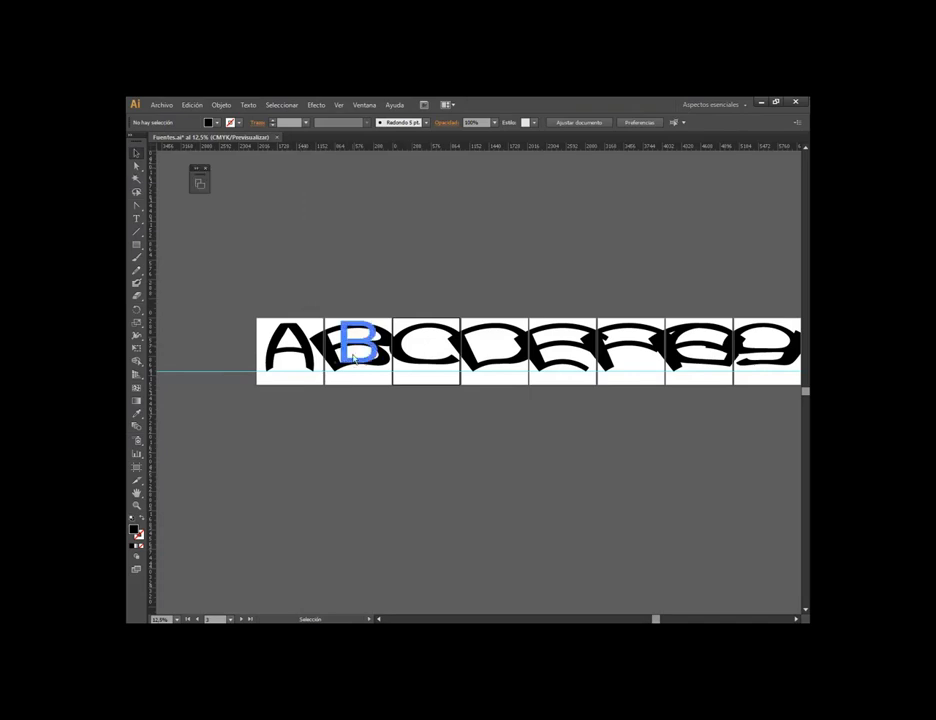
scroll(347, 355, "up", 2)
scroll(347, 355, "up", 1)
left_click(397, 320)
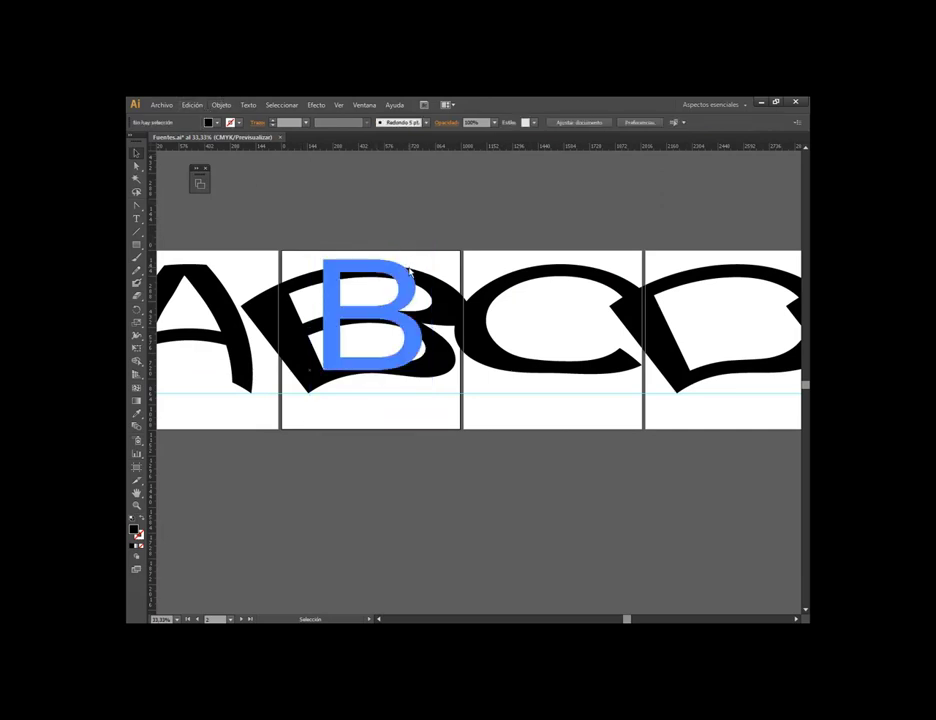
left_click(210, 123)
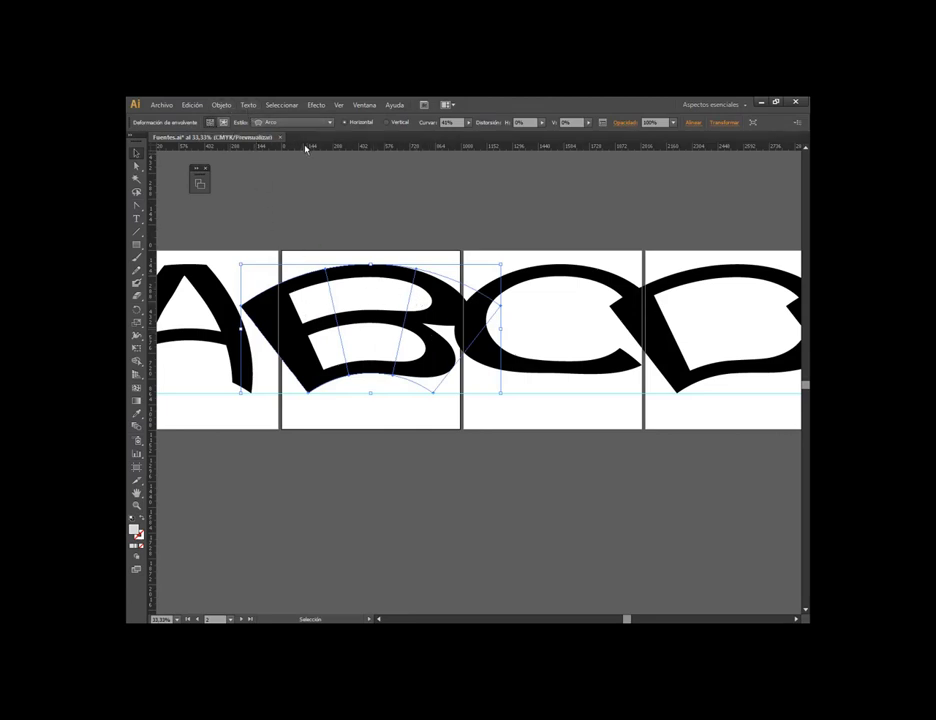
left_click_drag(467, 122, 456, 127)
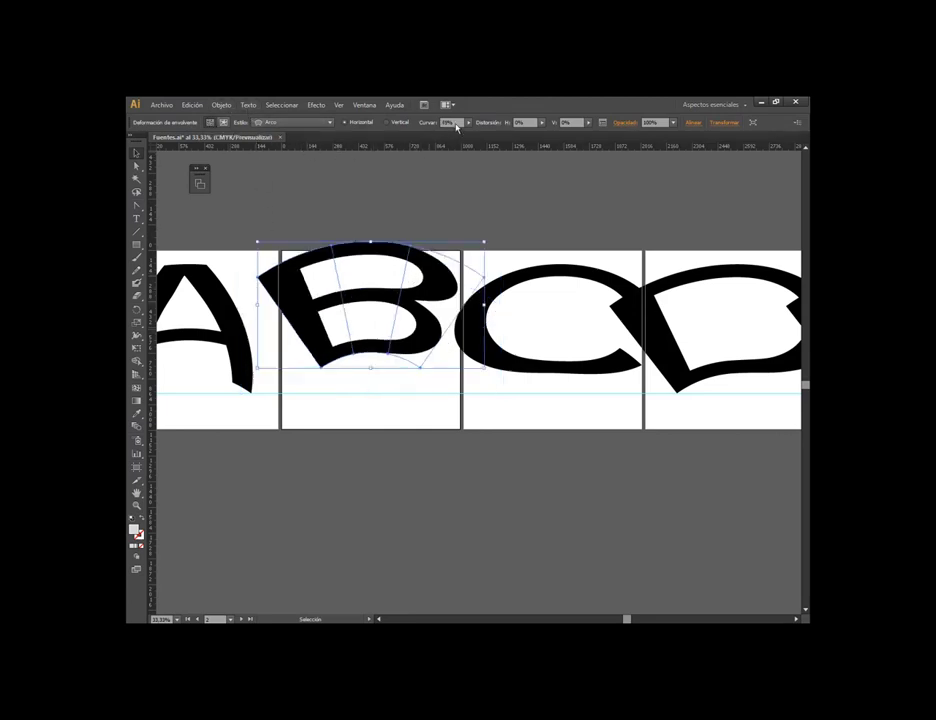
key("shift+Up")
key("shift+Up")
key("shift+Up")
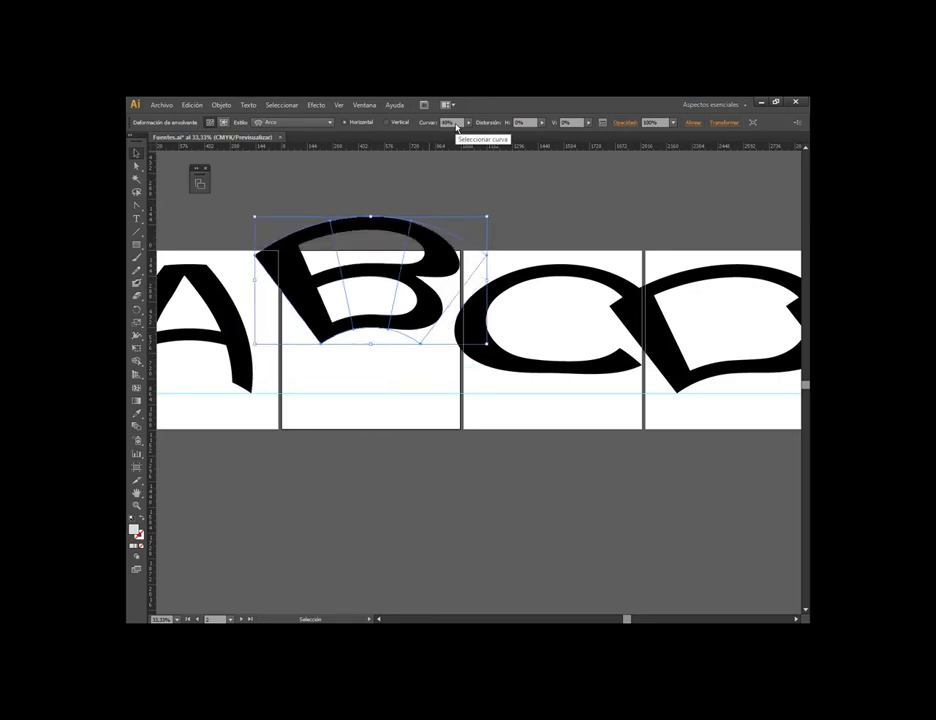
key("shift+Up")
key("shift+Up")
key("shift+Up")
key("shift+Up")
key("shift+Up")
key("shift+Up")
key("shift+Up")
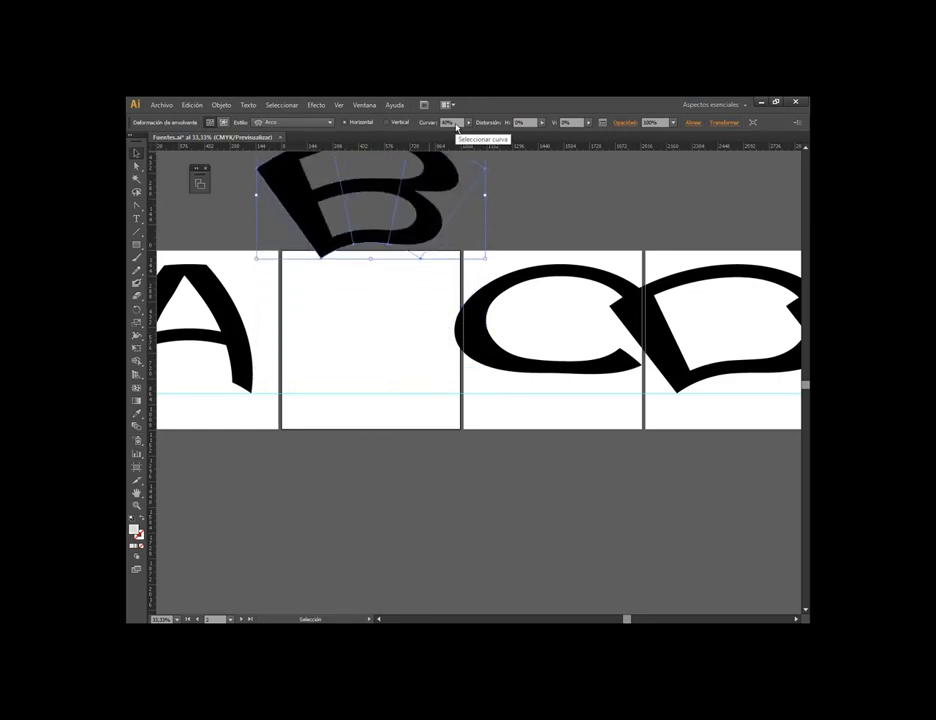
key("shift+Up")
key("shift+Up")
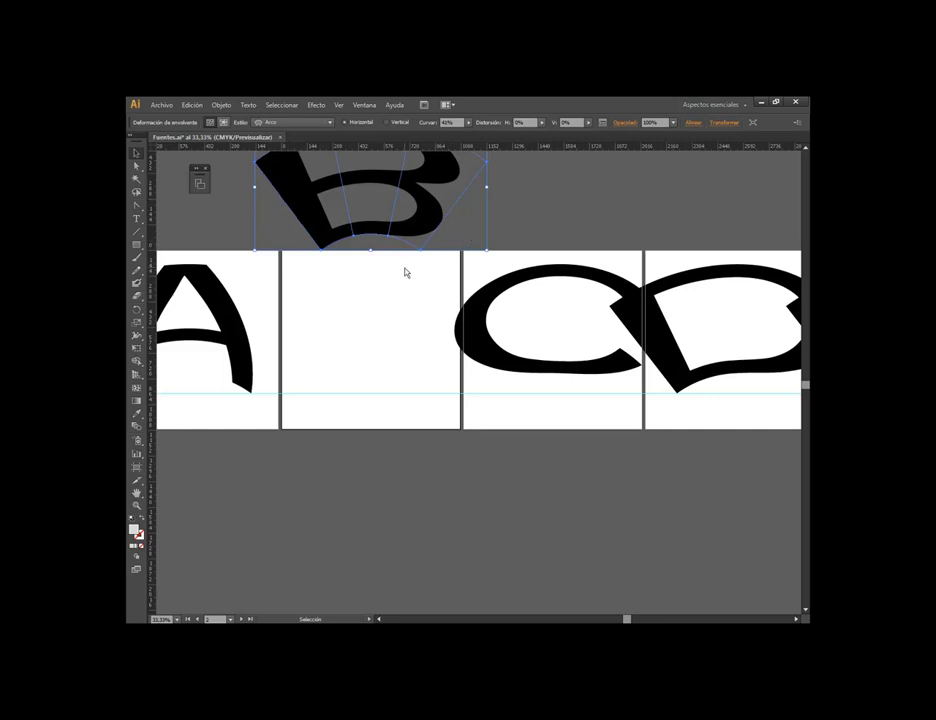
Ease the B's bend to 49%, narrow it from both sides, and stretch its mesh toward C
key("a")
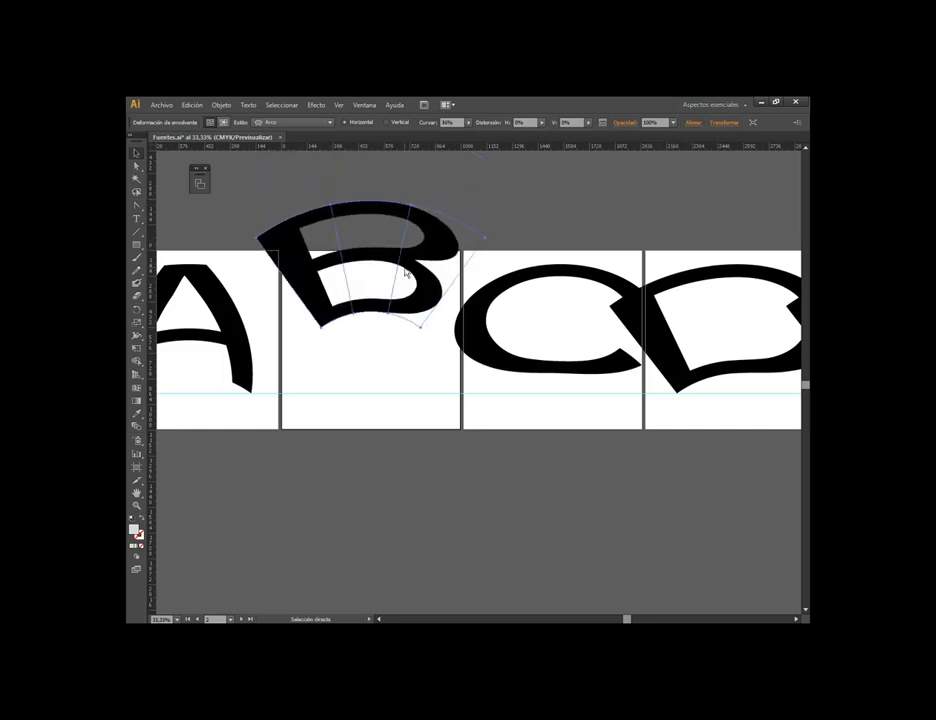
left_click_drag(405, 272, 405, 290)
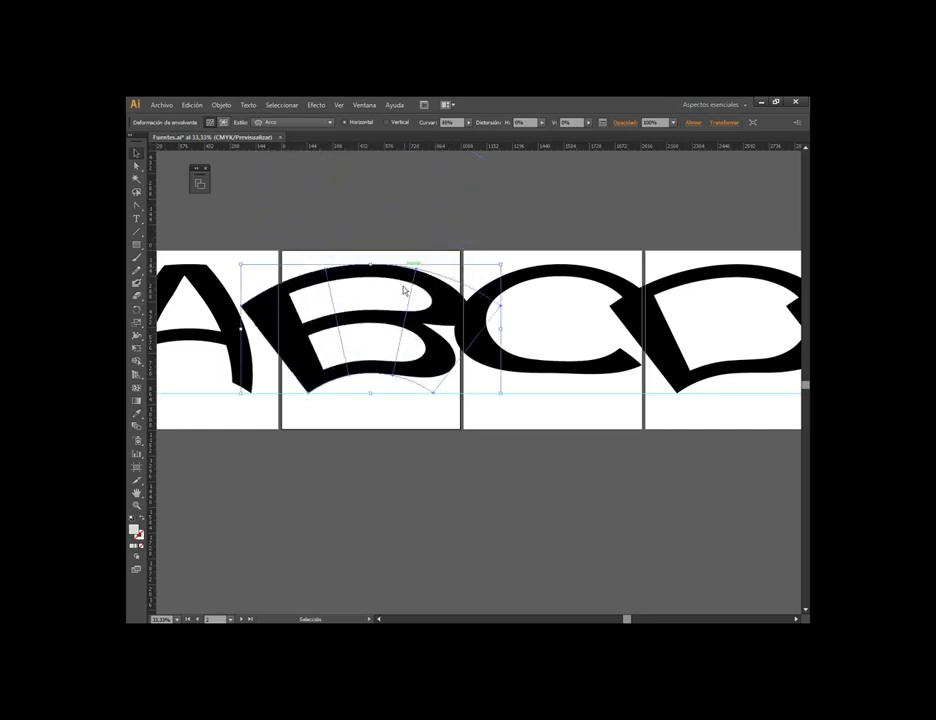
left_click_drag(501, 333, 435, 333)
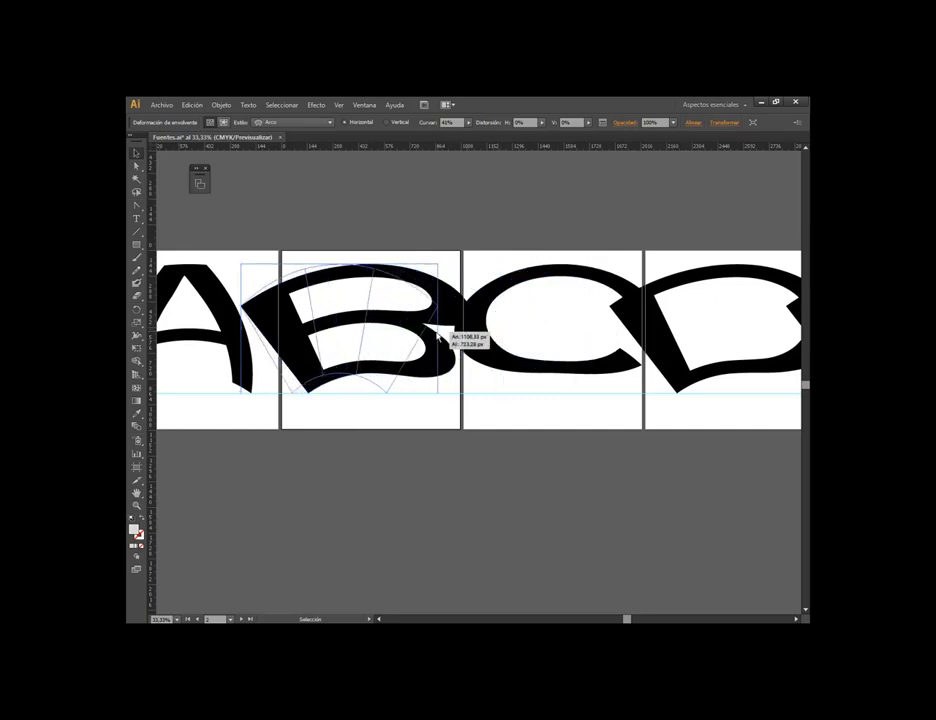
left_click_drag(240, 333, 291, 333)
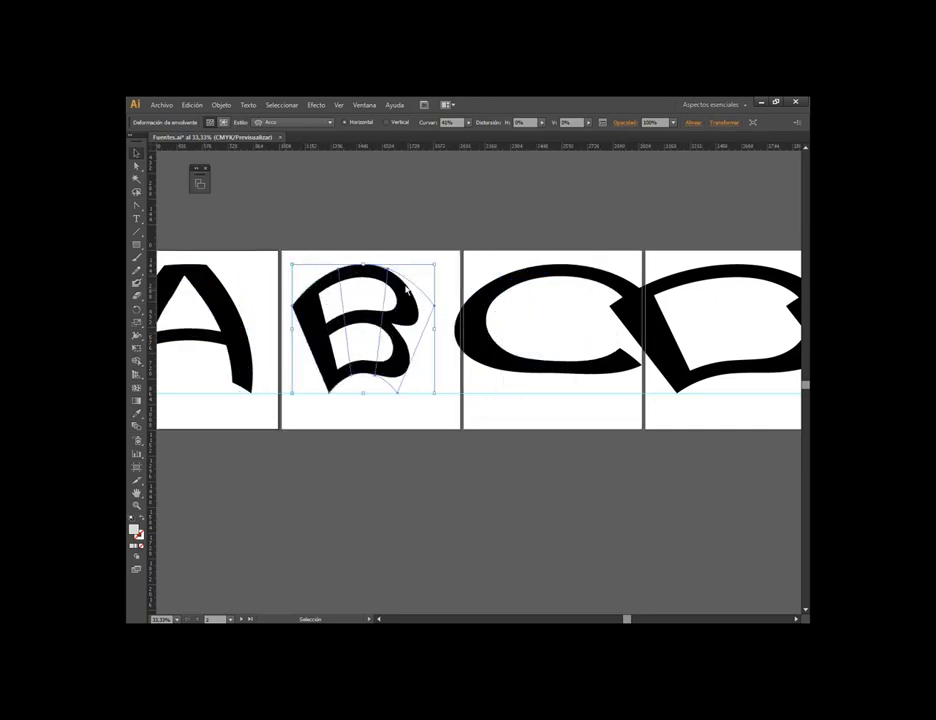
key("a")
left_click_drag(403, 359, 412, 354)
Reset the B's envelope with an Arc warp, preview on, bend lowered to 38%
key("v")
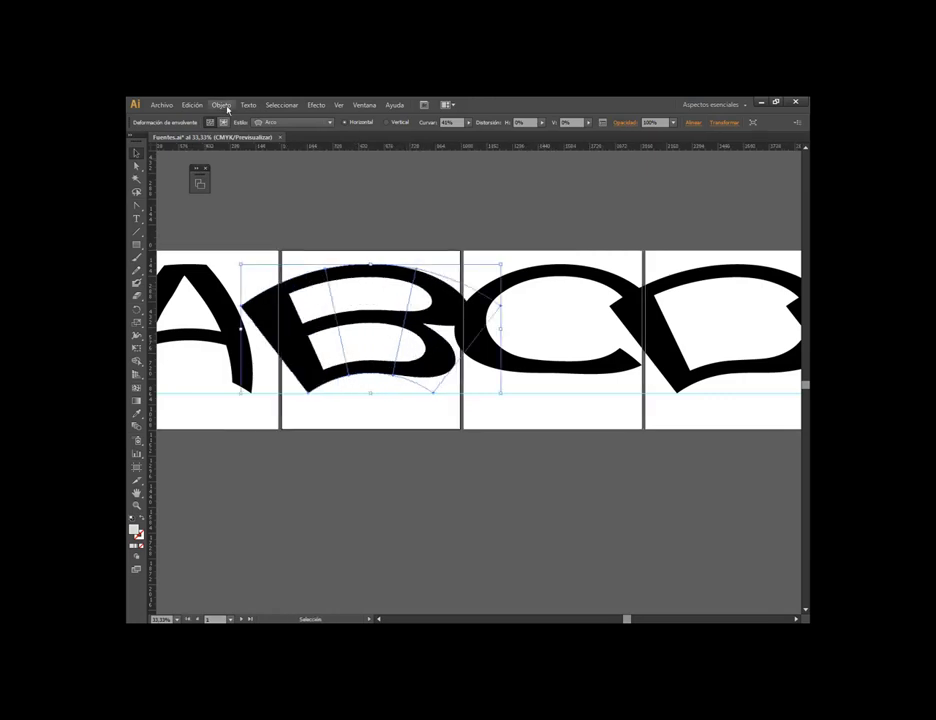
left_click(222, 105)
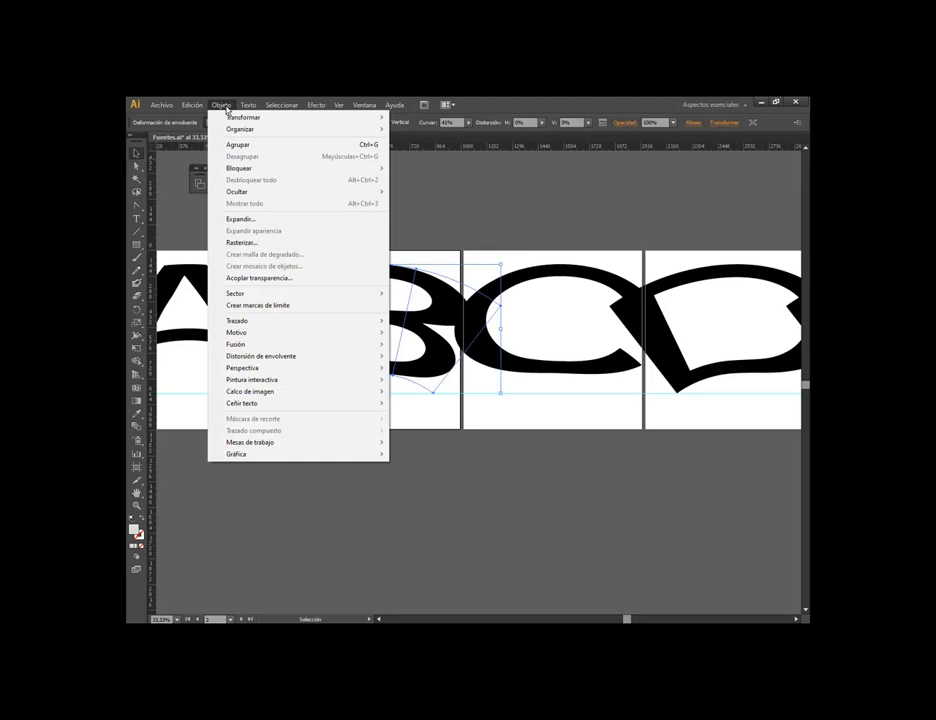
mouse_move(270, 356)
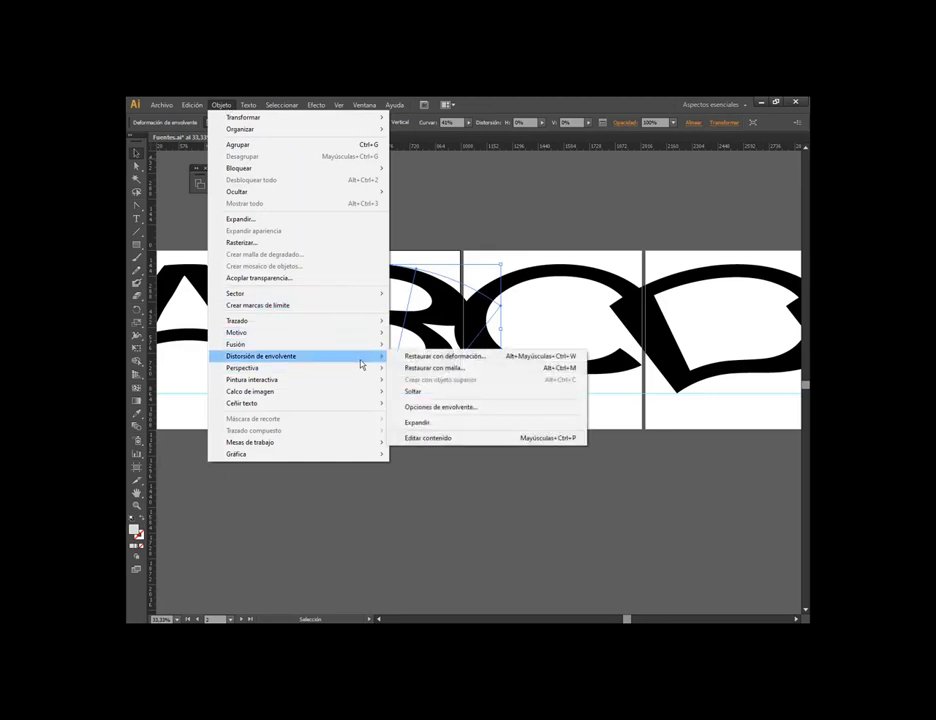
left_click(457, 358)
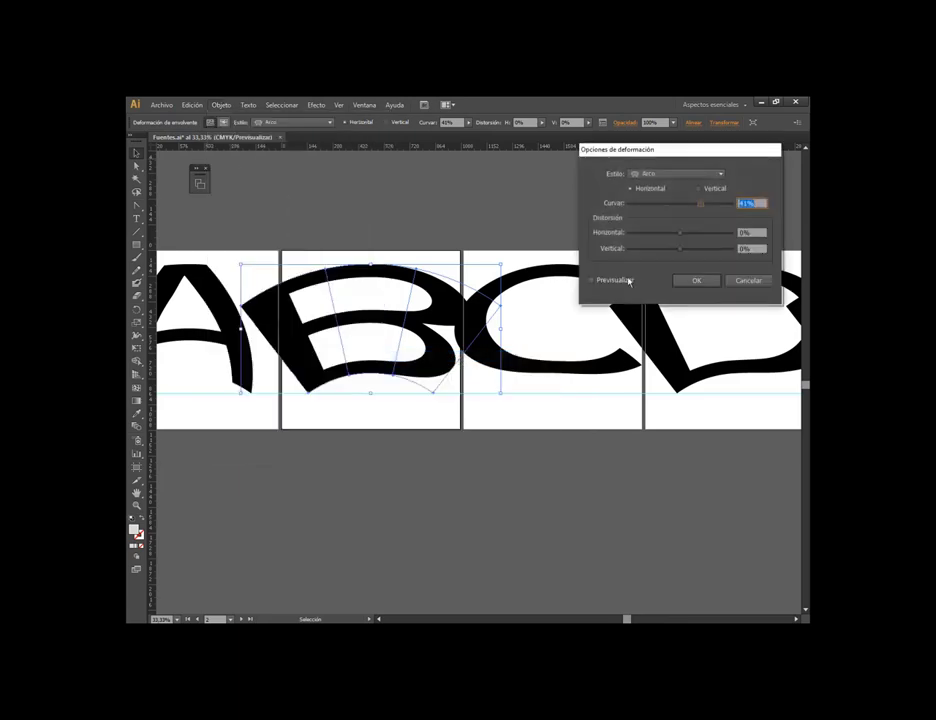
left_click(628, 284)
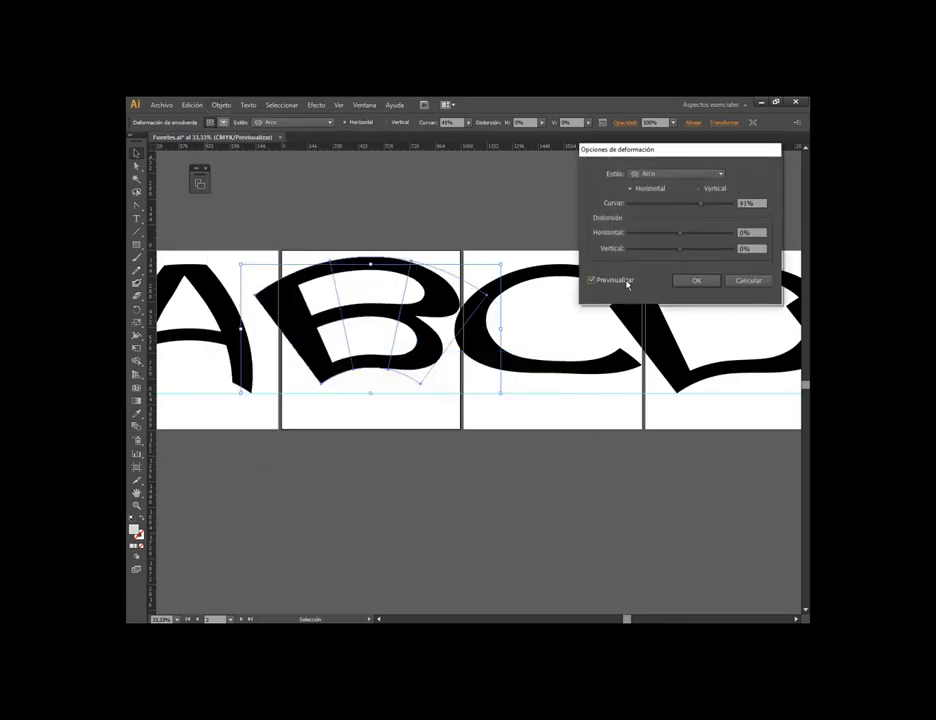
key("Down")
key("Down")
key("Down")
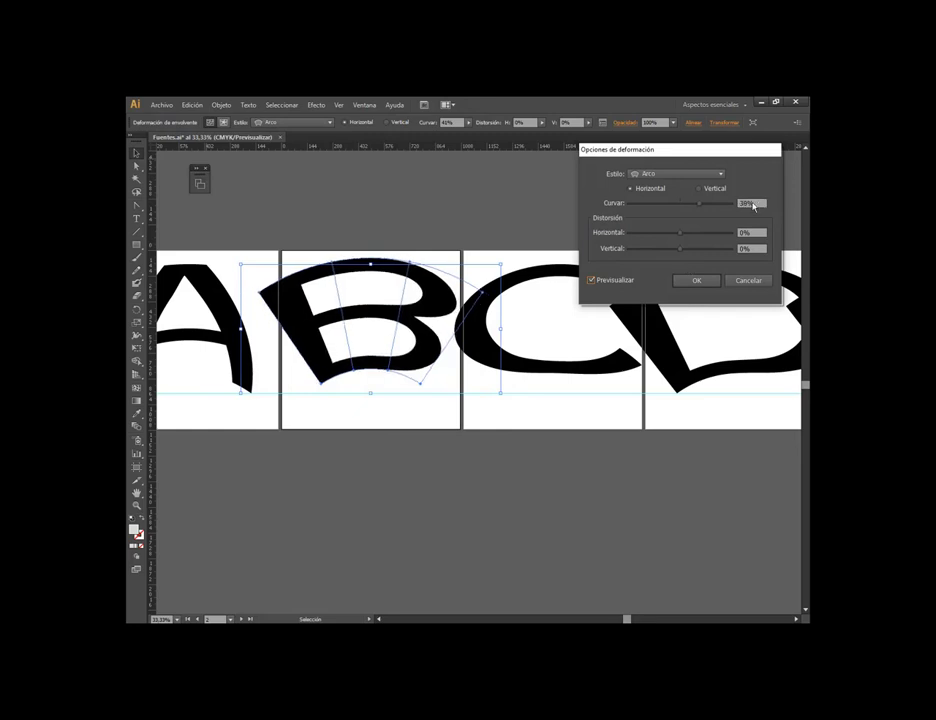
key("Down")
key("Down")
key("Down")
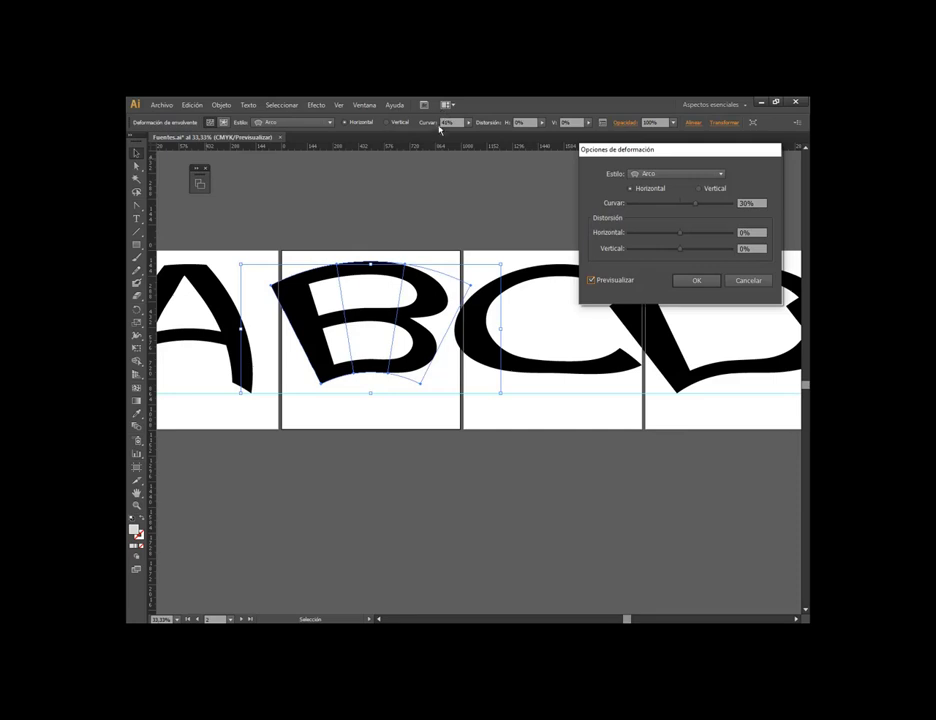
Lower the B's arc bend to about 22%, apply it, and stretch its bottom lower
left_click(760, 206)
left_click(760, 206)
left_click(760, 206)
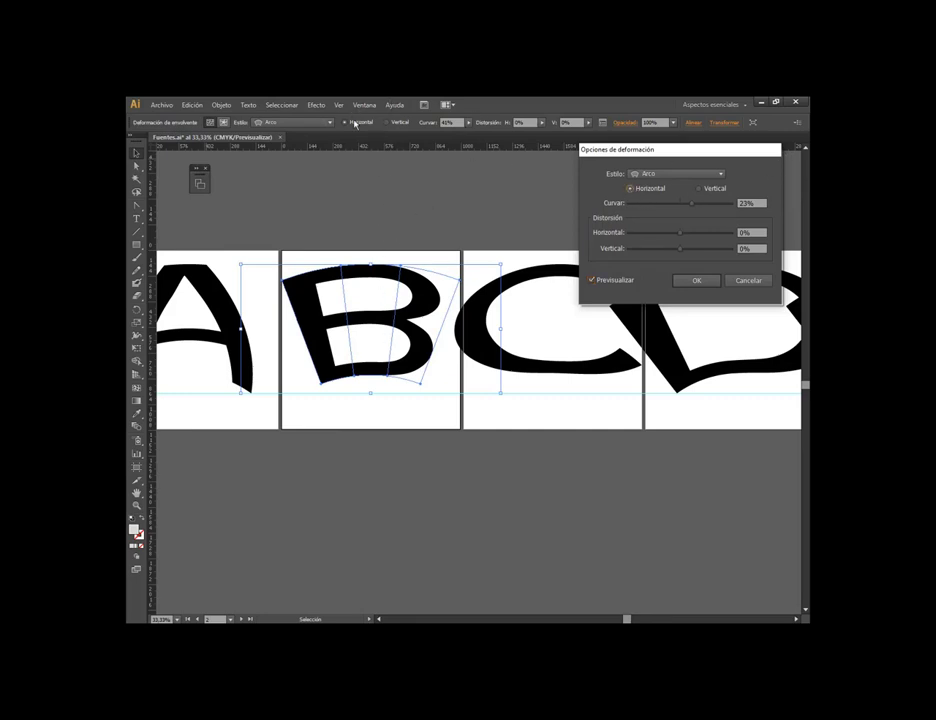
left_click(752, 207)
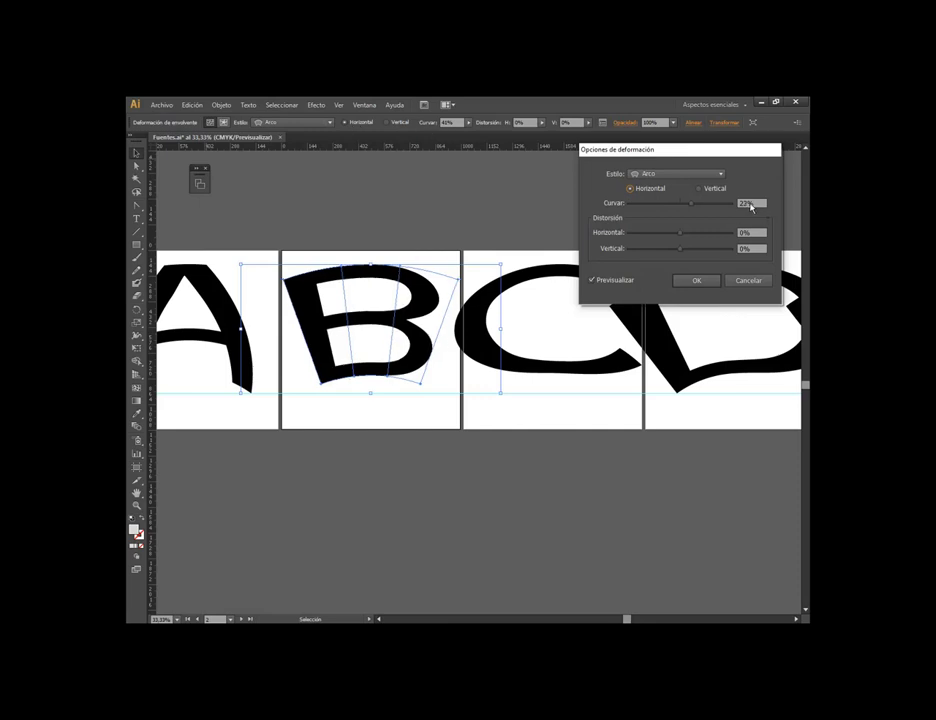
left_click(752, 207)
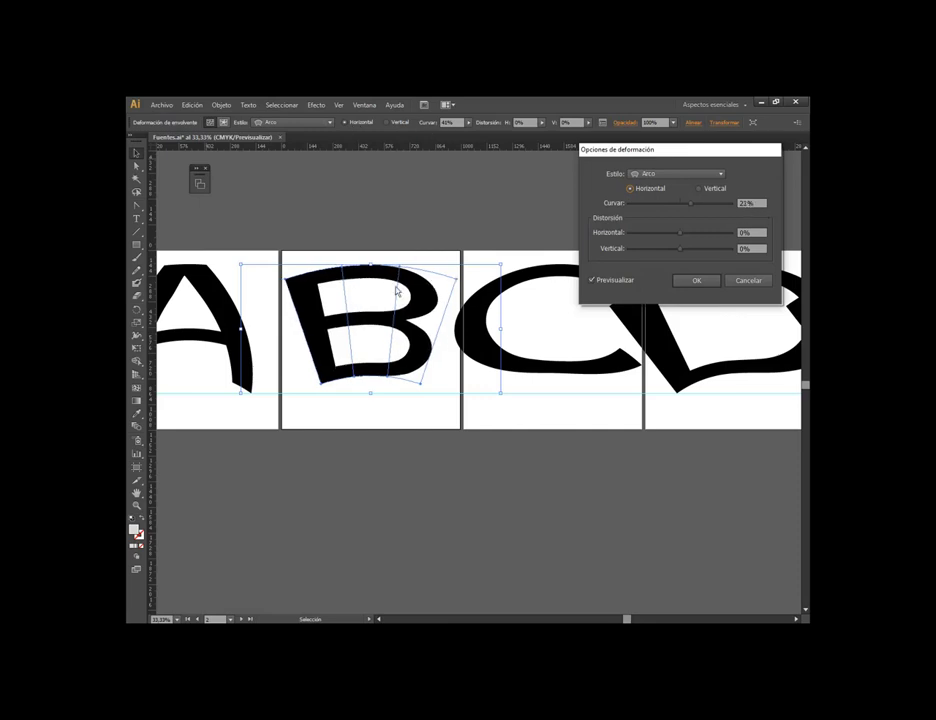
left_click(700, 280)
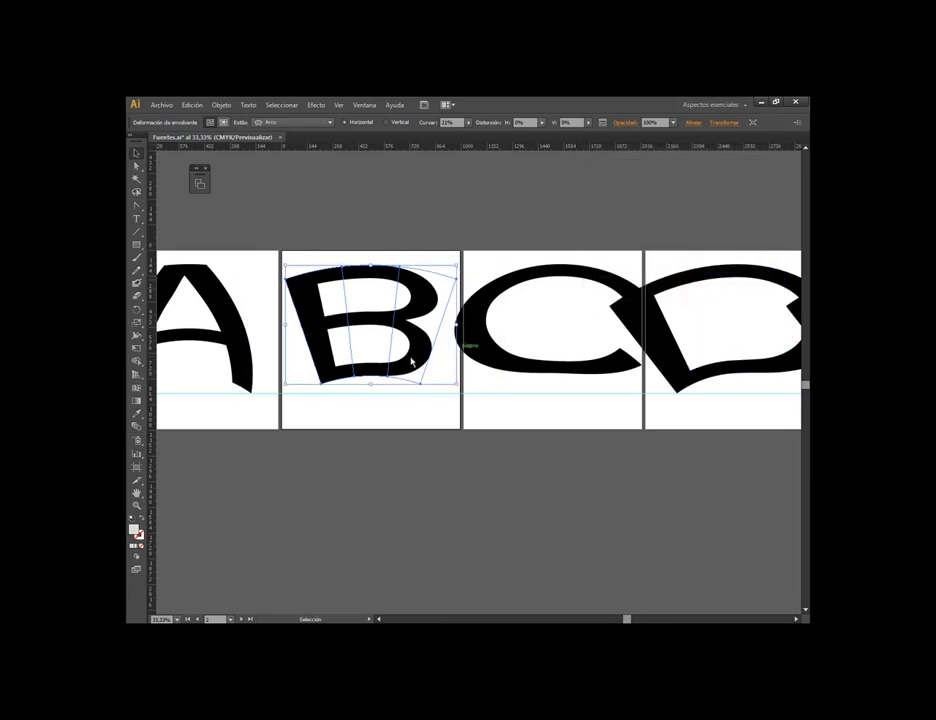
left_click_drag(389, 384, 390, 400)
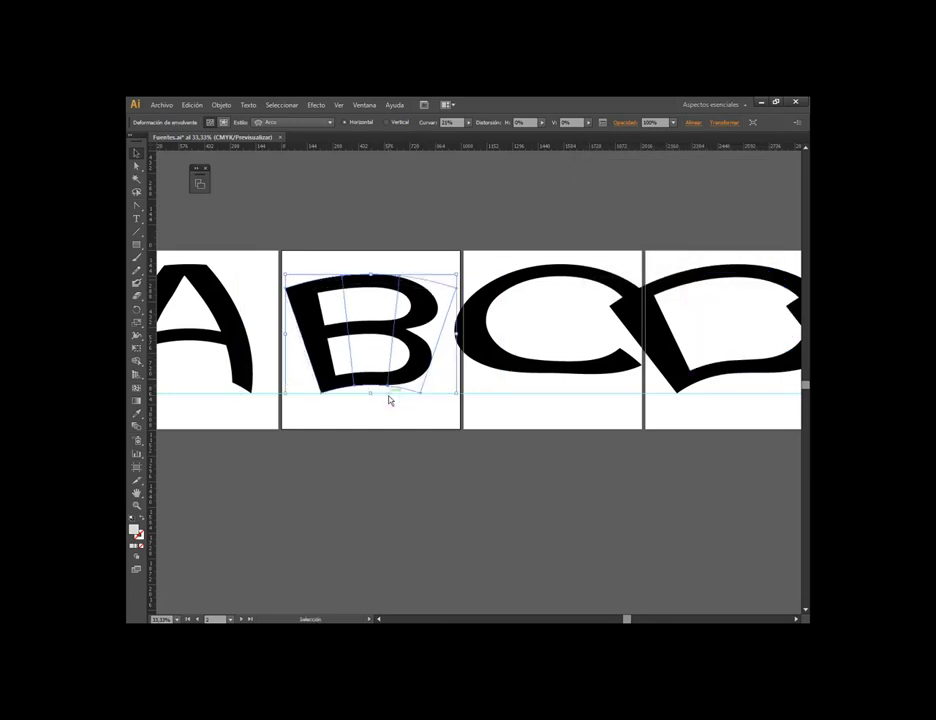
left_click(599, 285)
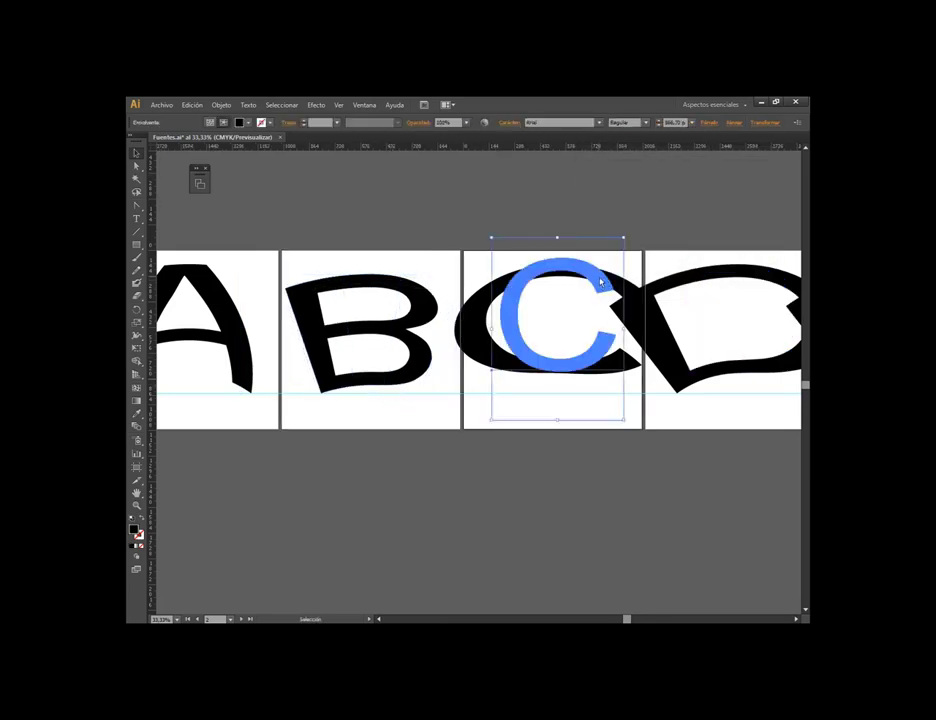
left_click(221, 105)
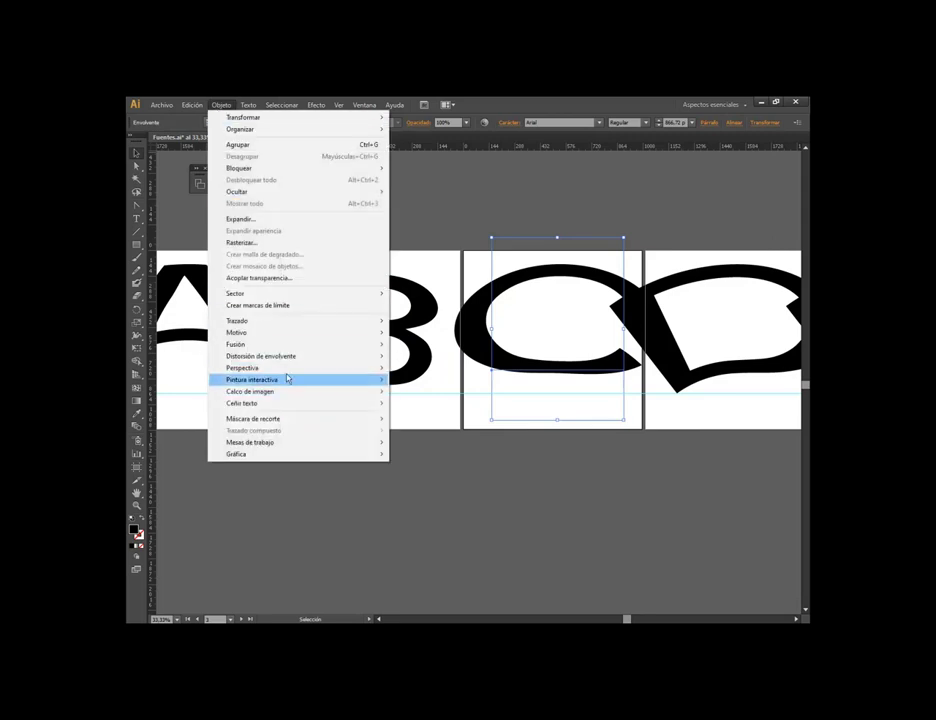
mouse_move(262, 356)
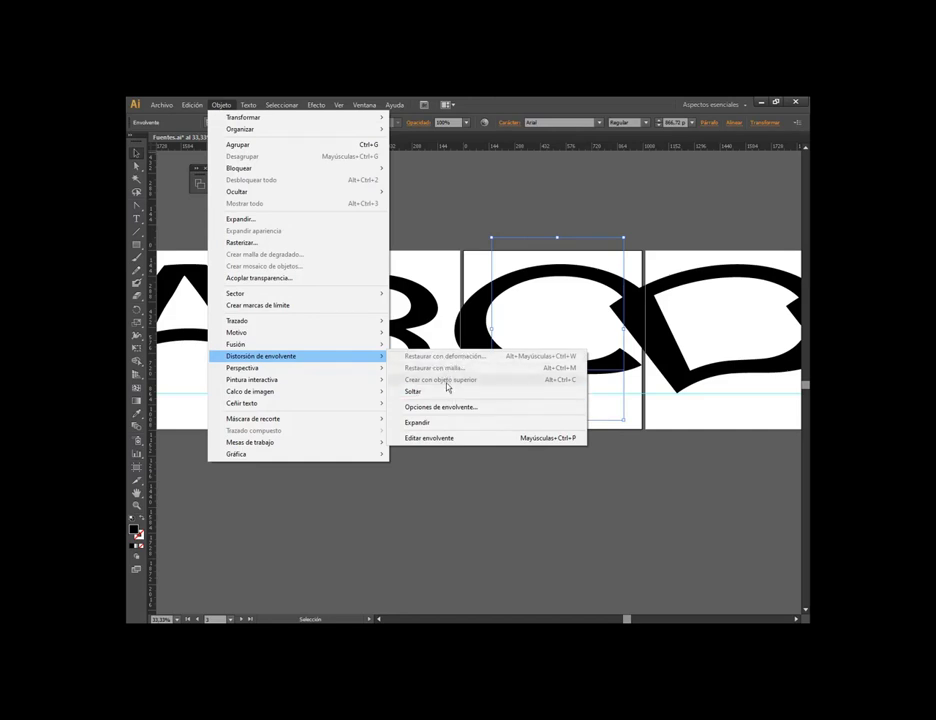
left_click(524, 250)
left_click(564, 318)
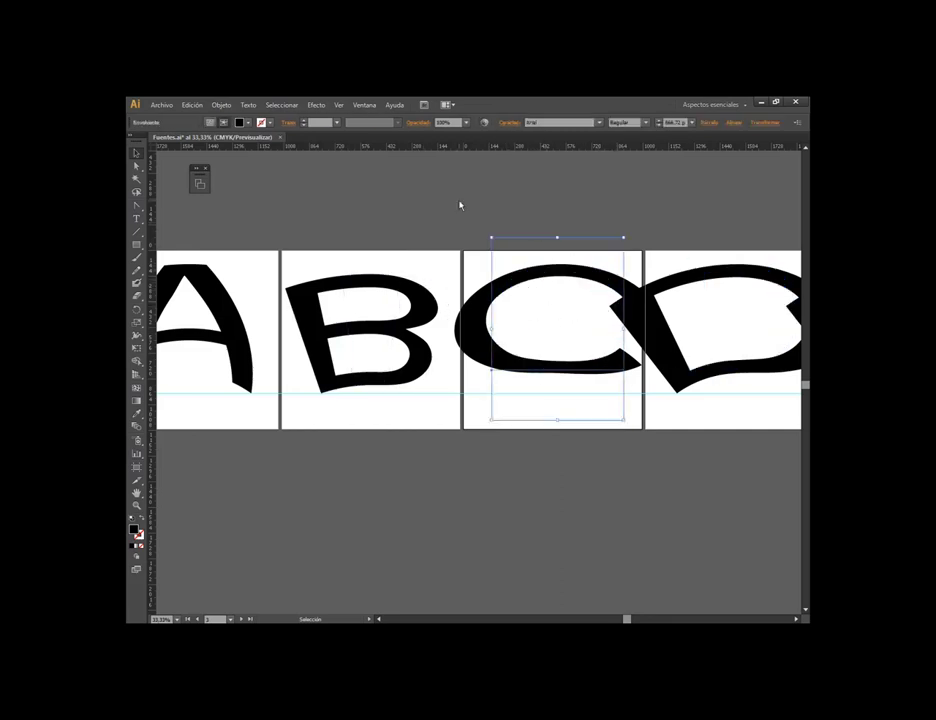
key("ctrl+shift+a")
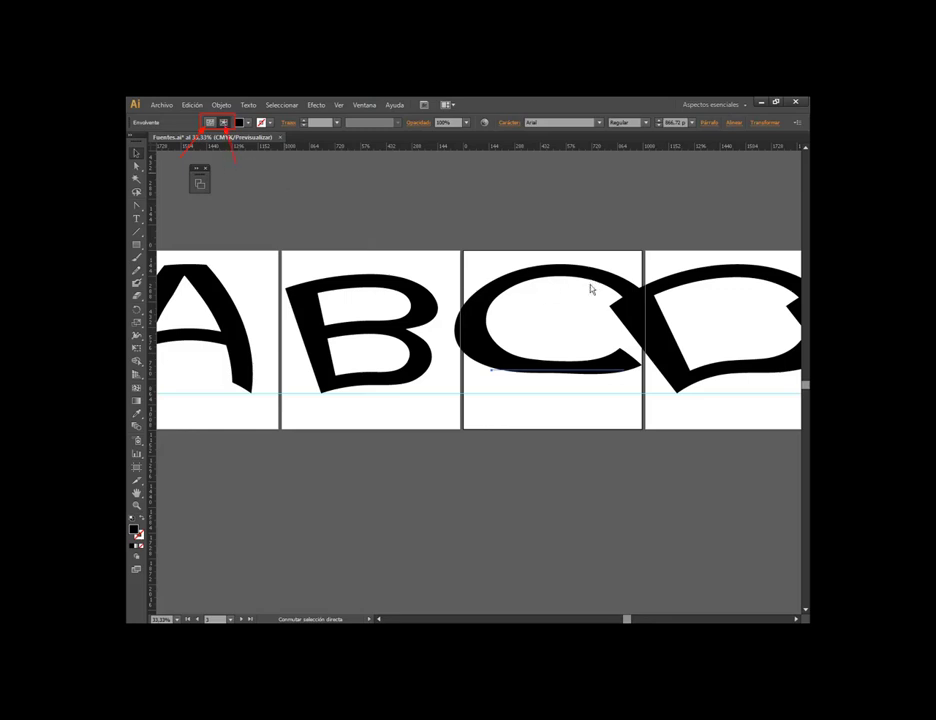
key("ctrl+shift+v")
Reset the C's envelope with an Arc warp, preview on, bend lowered to 28%, and apply
left_click(210, 123)
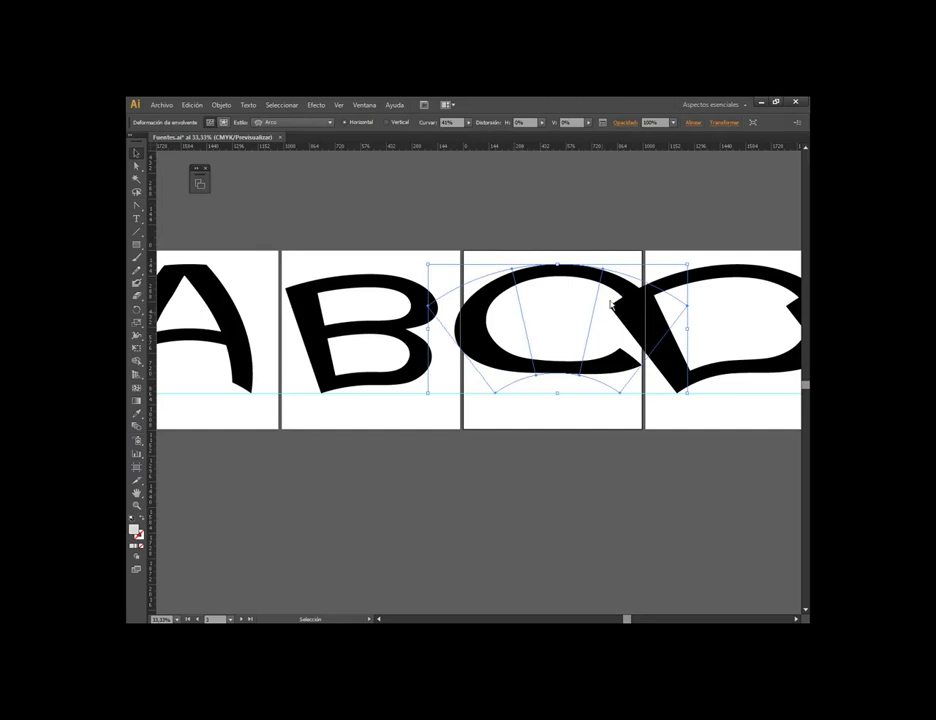
left_click(221, 104)
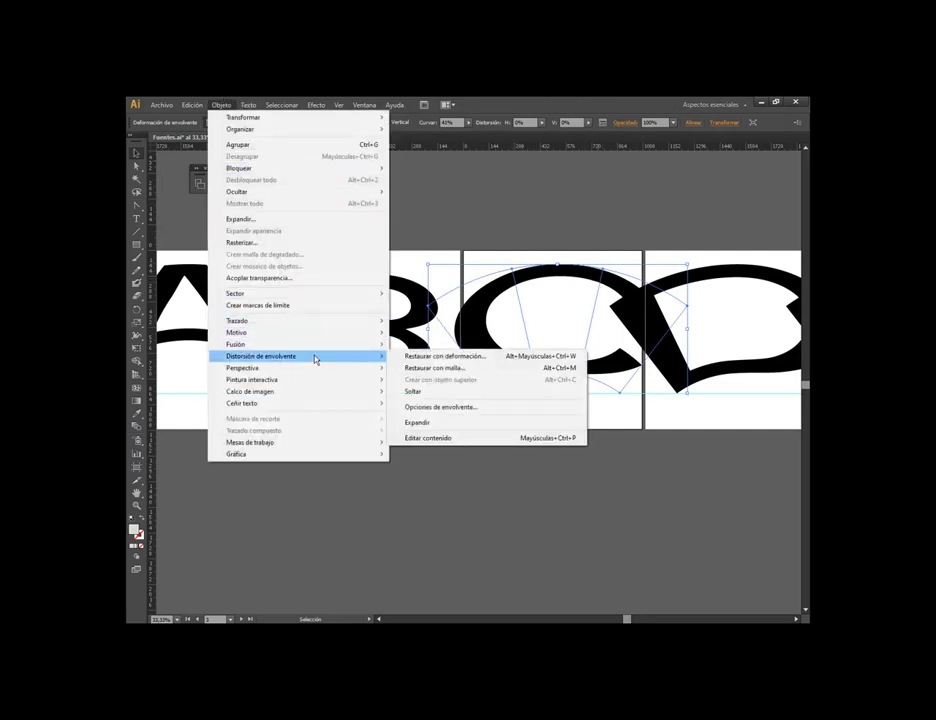
left_click(445, 358)
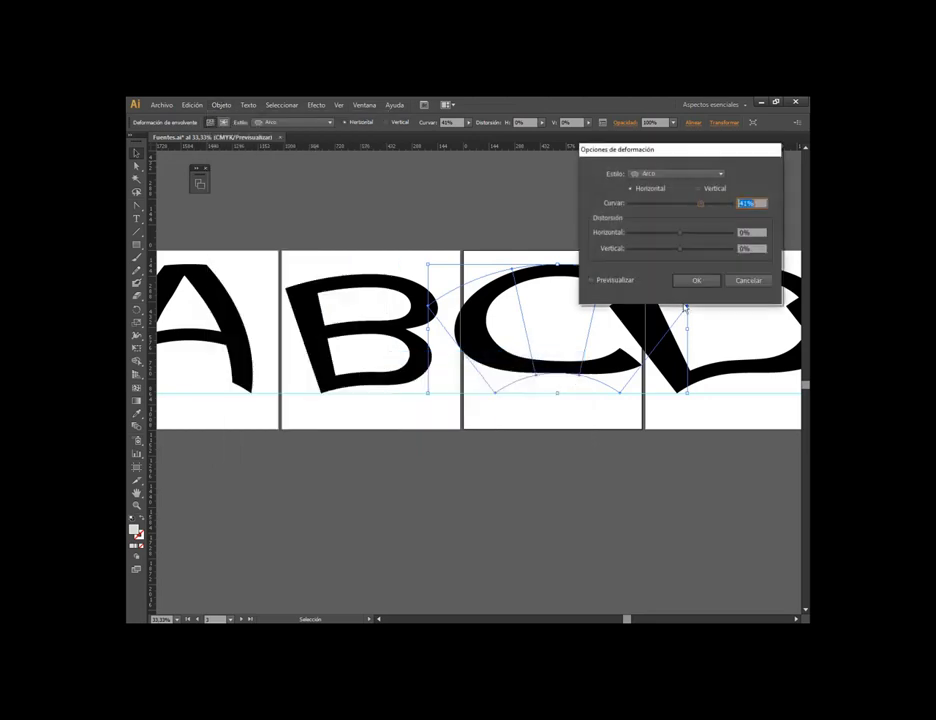
left_click(592, 280)
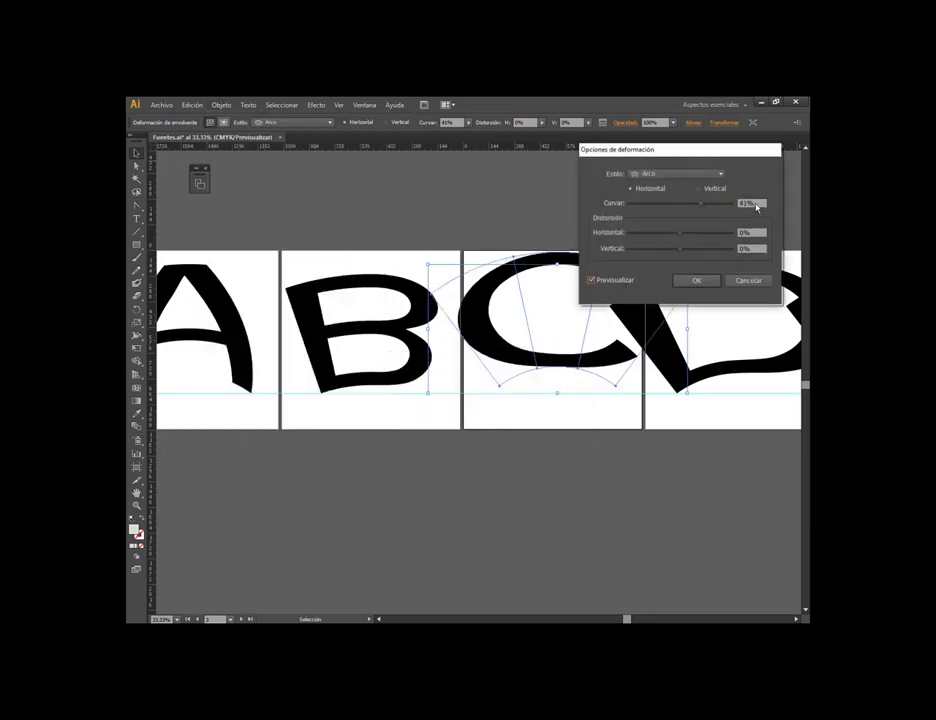
key("Down")
key("Down")
key("Down")
key("Down")
key("Down")
key("Down")
key("Down")
key("Down")
key("Down")
key("Down")
key("Down")
key("Down")
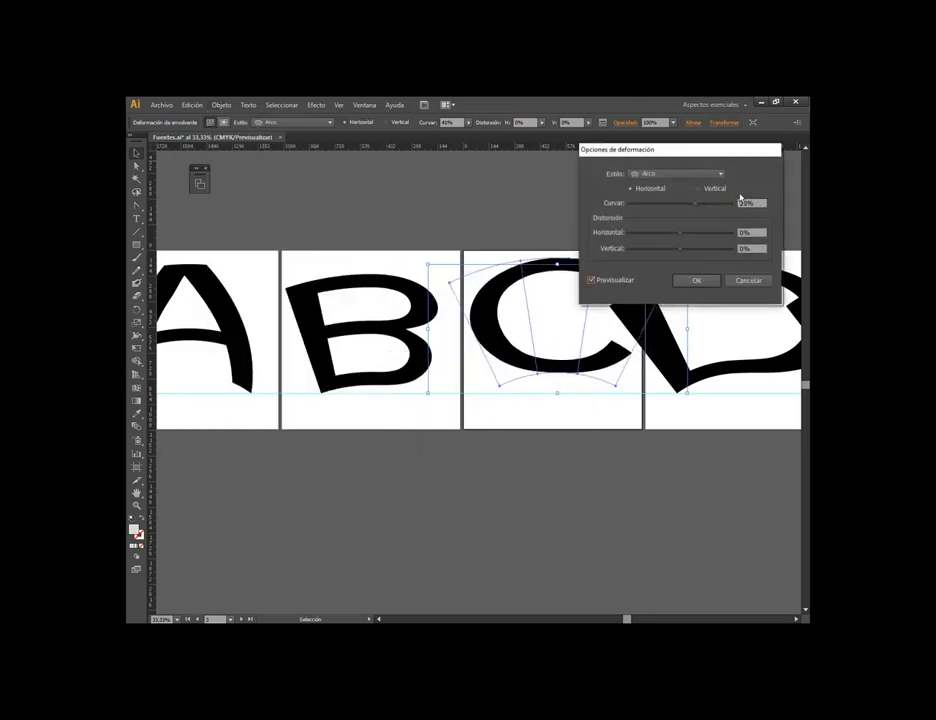
left_click_drag(718, 152, 350, 178)
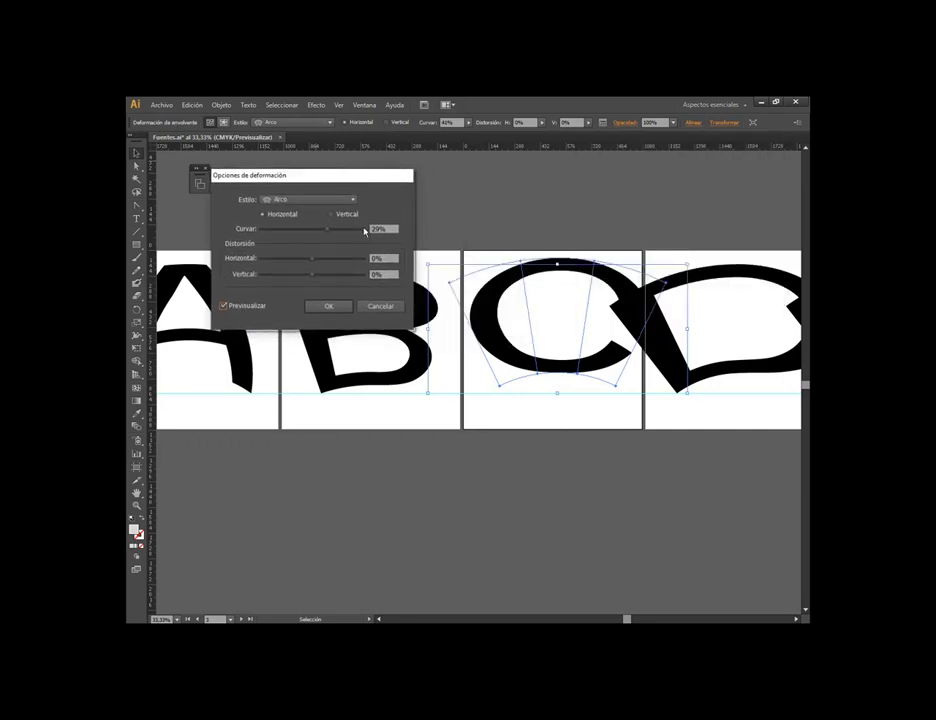
left_click(396, 232)
left_click(396, 232)
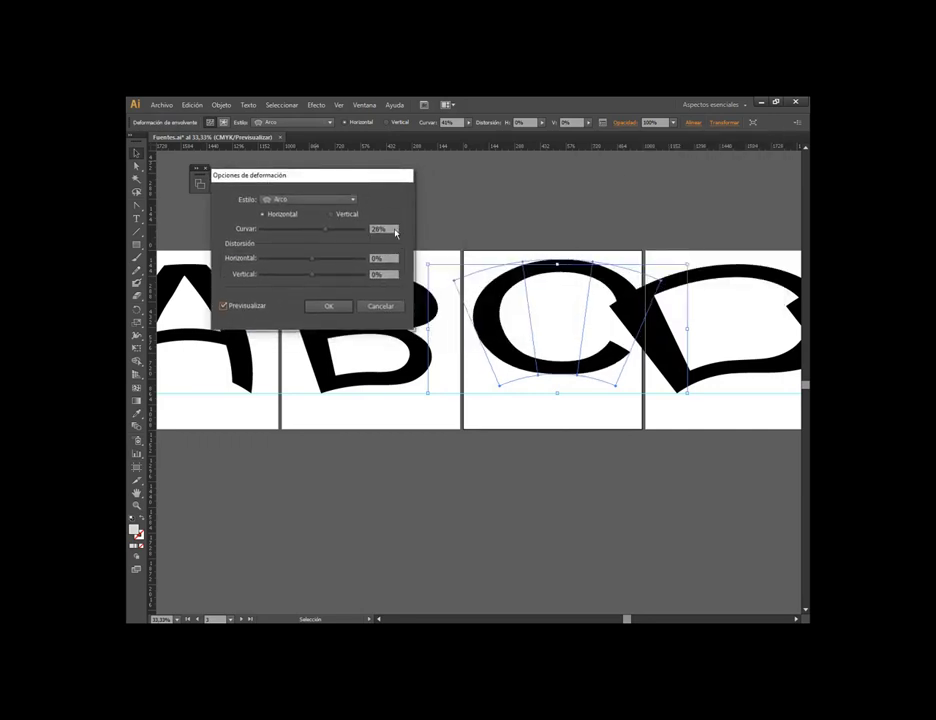
left_click(329, 306)
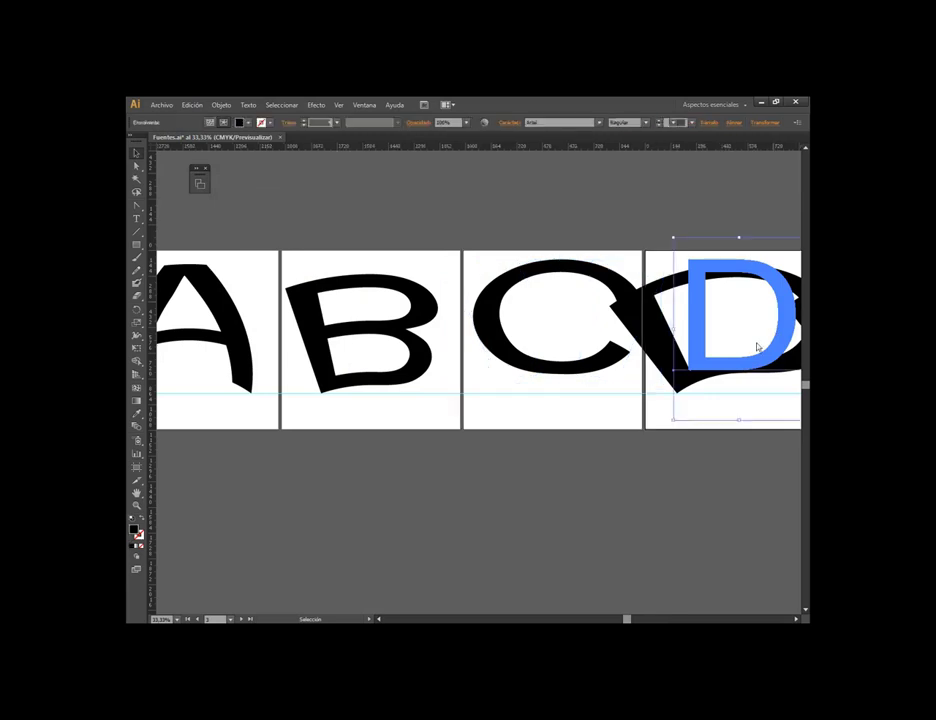
Reset the D's envelope with warp and flatten its arc to about 12%
scroll(401, 430, "right", 5)
key("ctrl+minus")
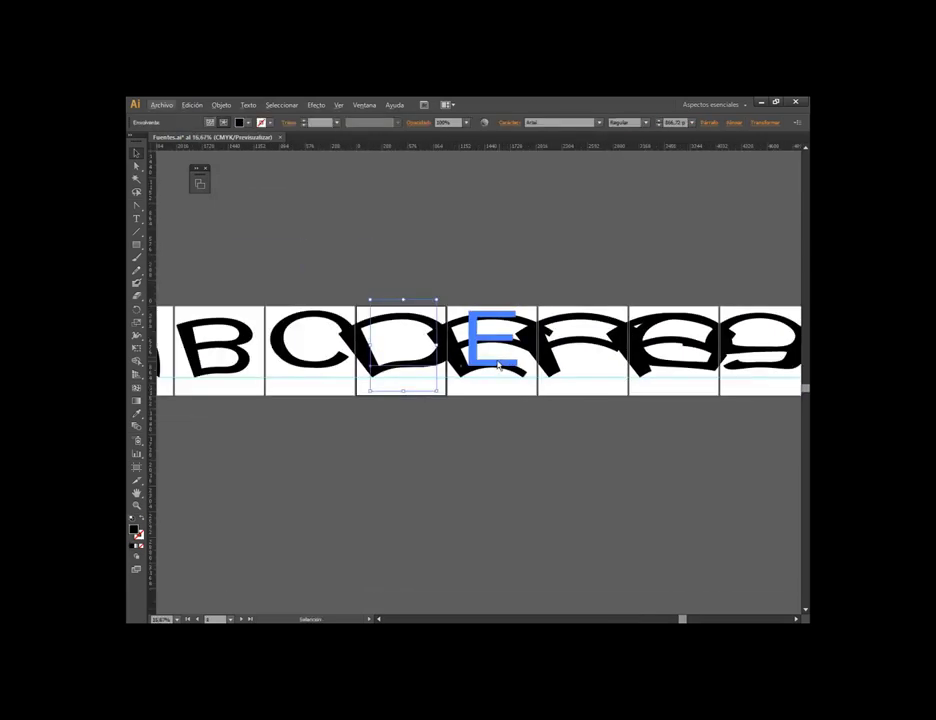
left_click(210, 122)
left_click(221, 105)
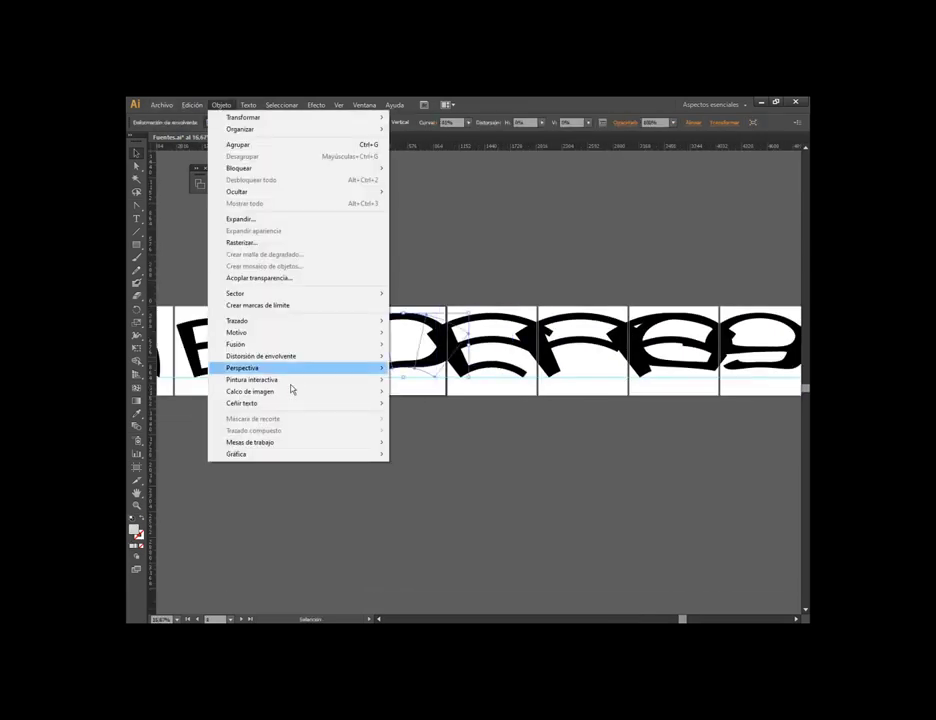
mouse_move(261, 356)
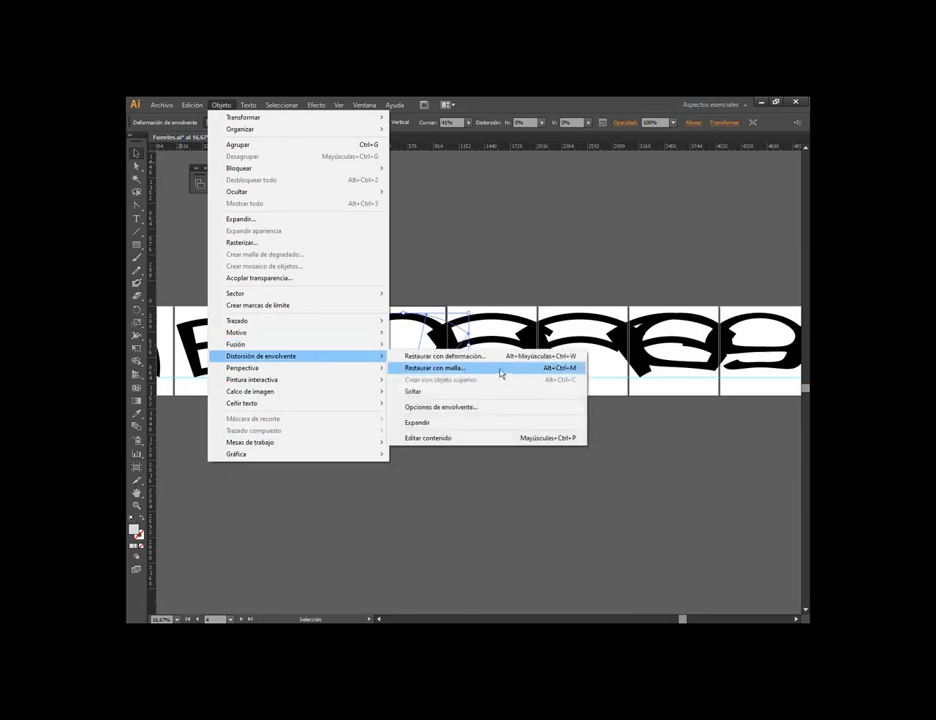
left_click(494, 360)
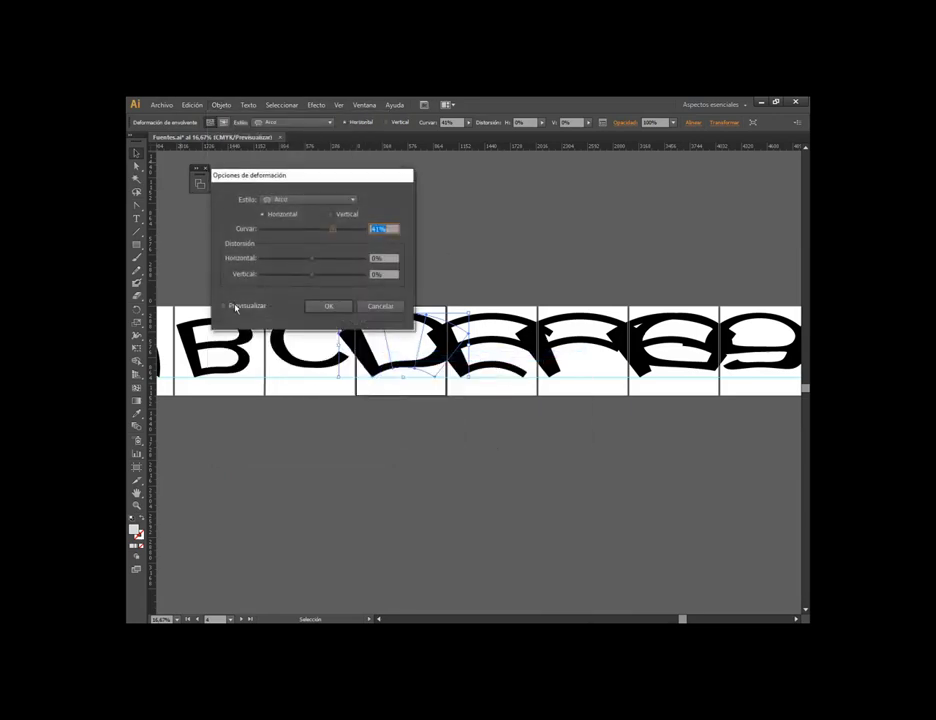
left_click(235, 307)
scroll(397, 233, "down", 6)
scroll(397, 233, "down", 6)
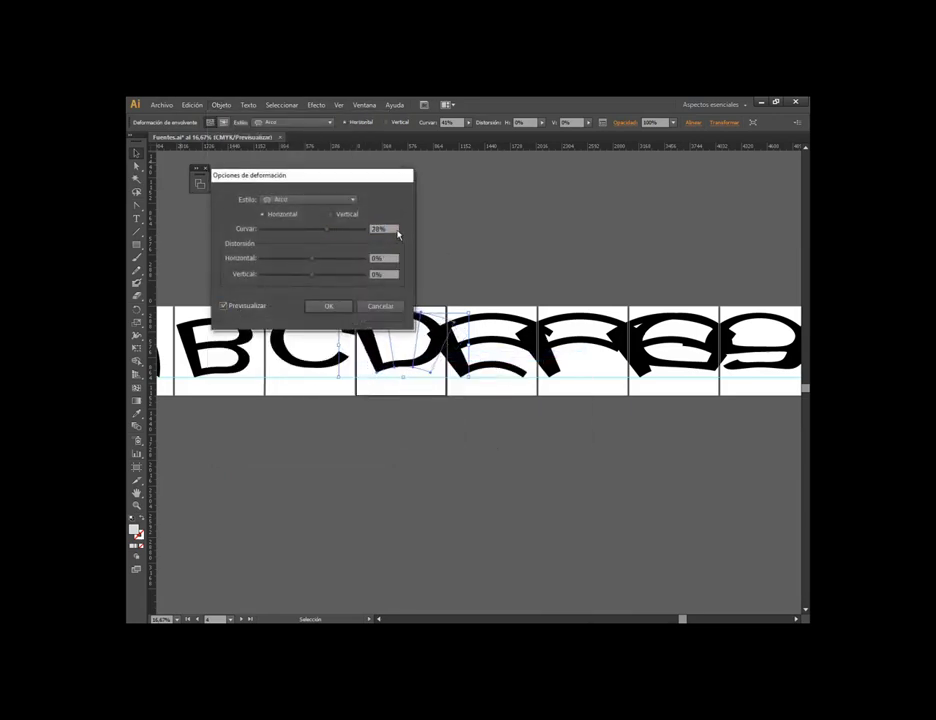
scroll(397, 233, "down", 6)
left_click_drag(366, 180, 680, 170)
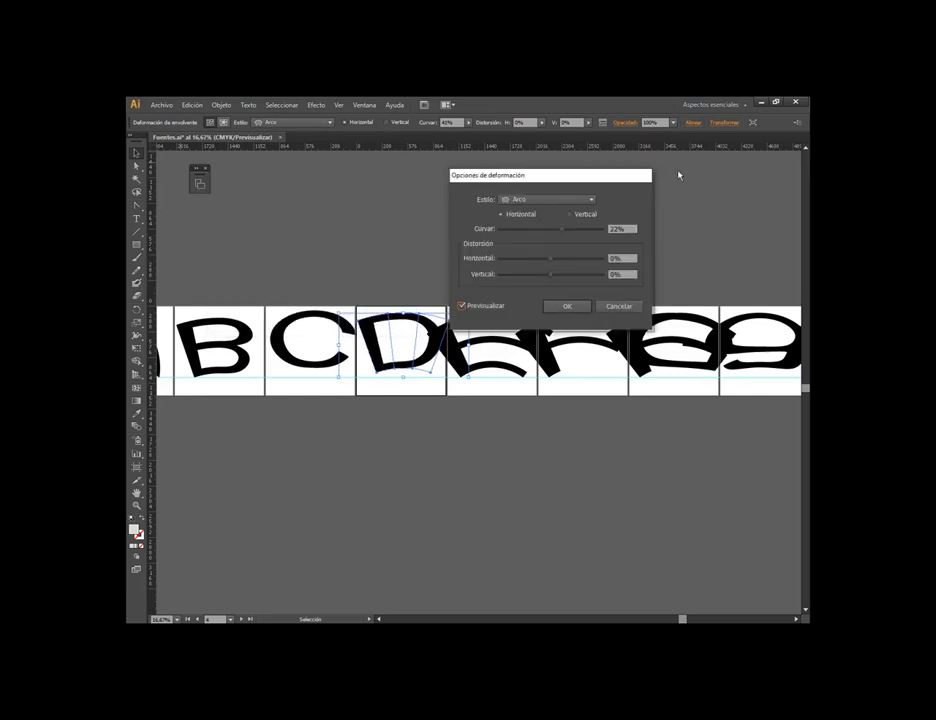
scroll(707, 224, "down", 10)
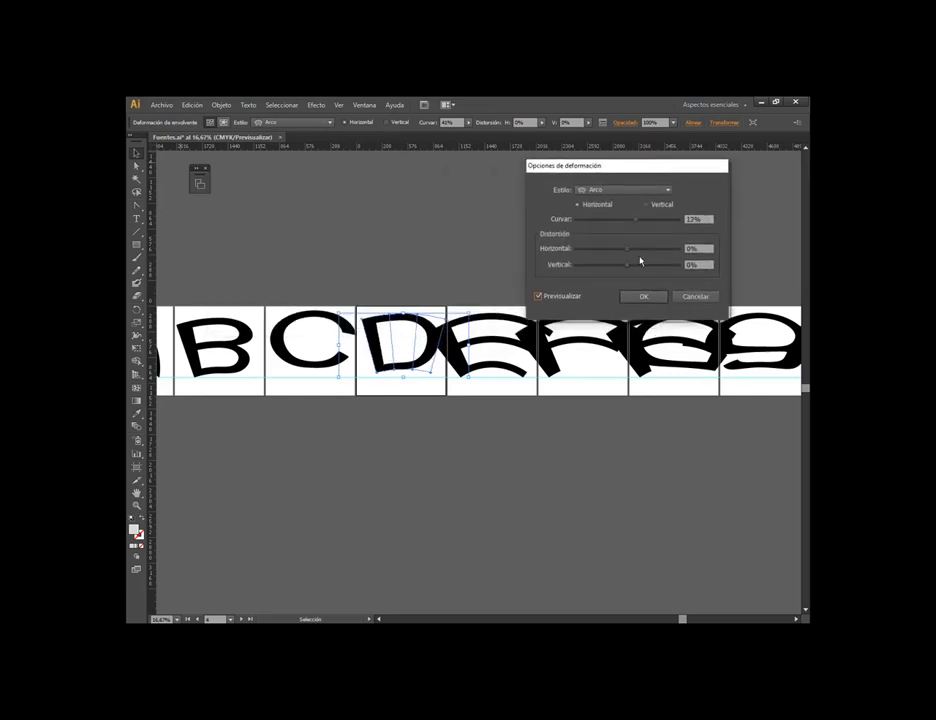
left_click(644, 296)
left_click(490, 340)
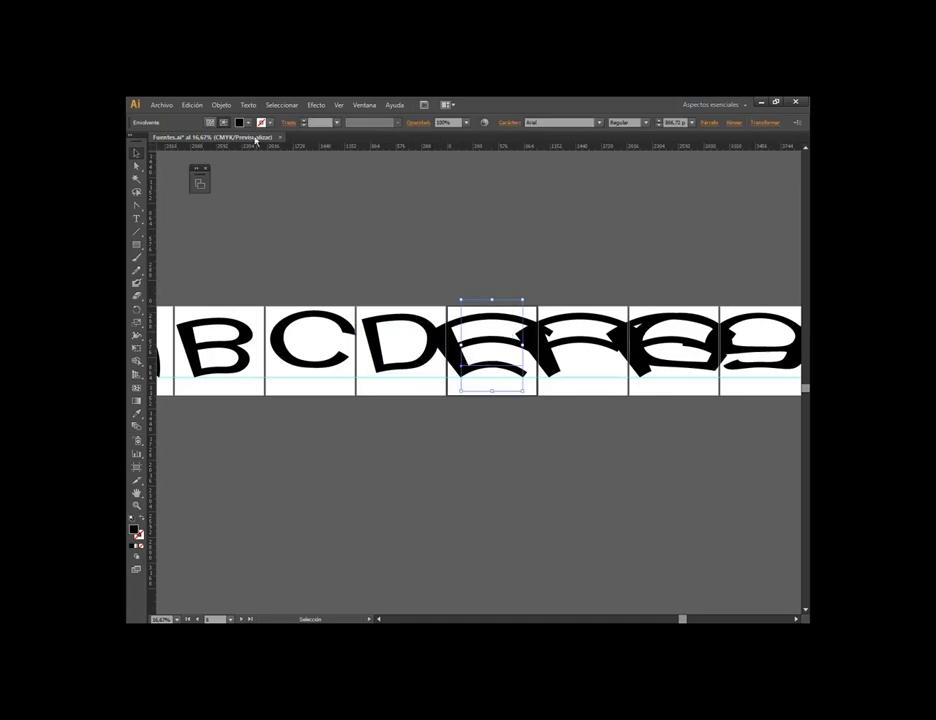
Reopen the E's arc warp settings and lower its bend to about 32%
left_click(221, 105)
mouse_move(261, 356)
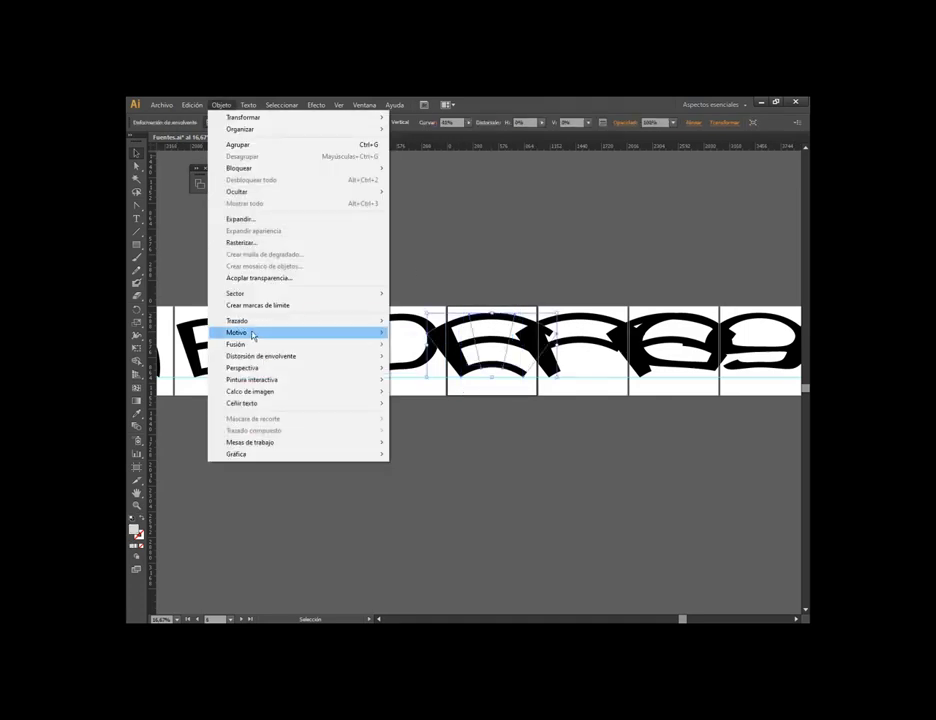
left_click(444, 358)
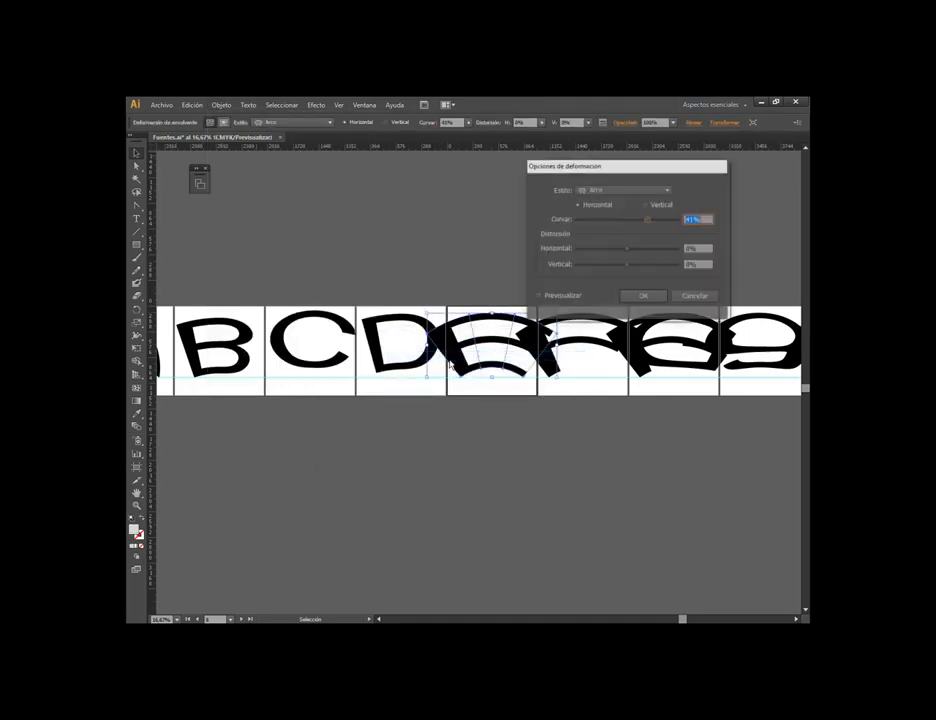
left_click_drag(620, 172, 636, 152)
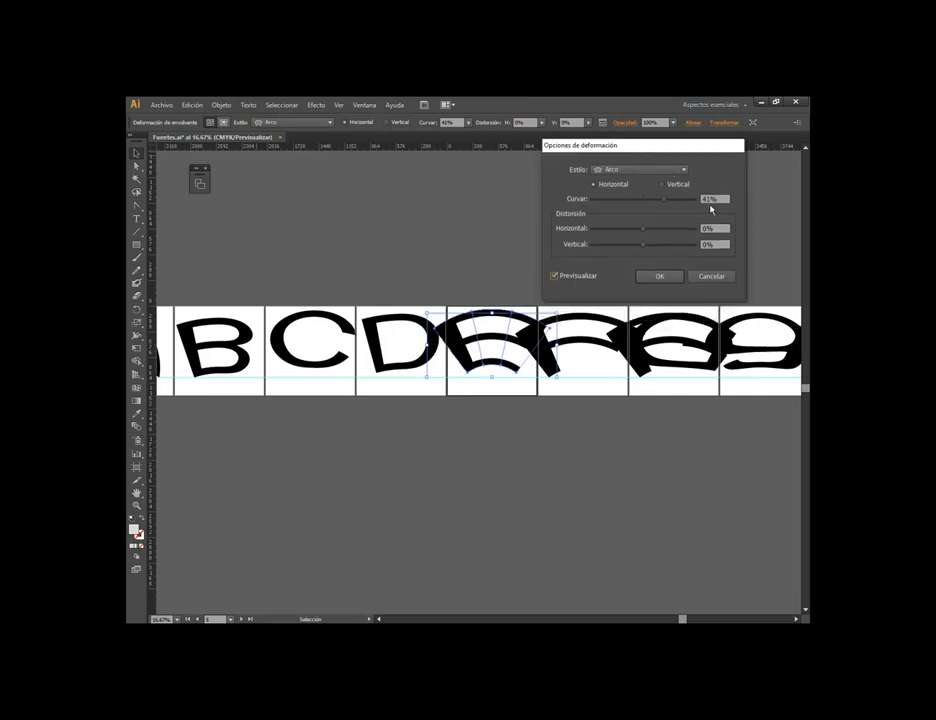
left_click(712, 201)
key("Down")
key("Down")
key("Down")
key("Down")
key("Down")
key("Down")
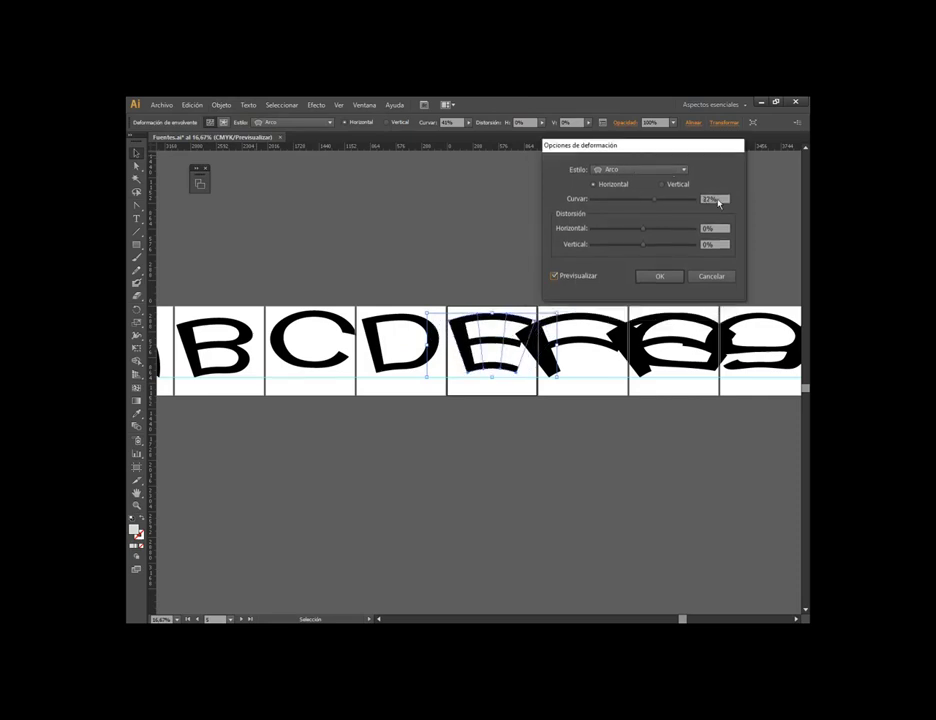
left_click(659, 276)
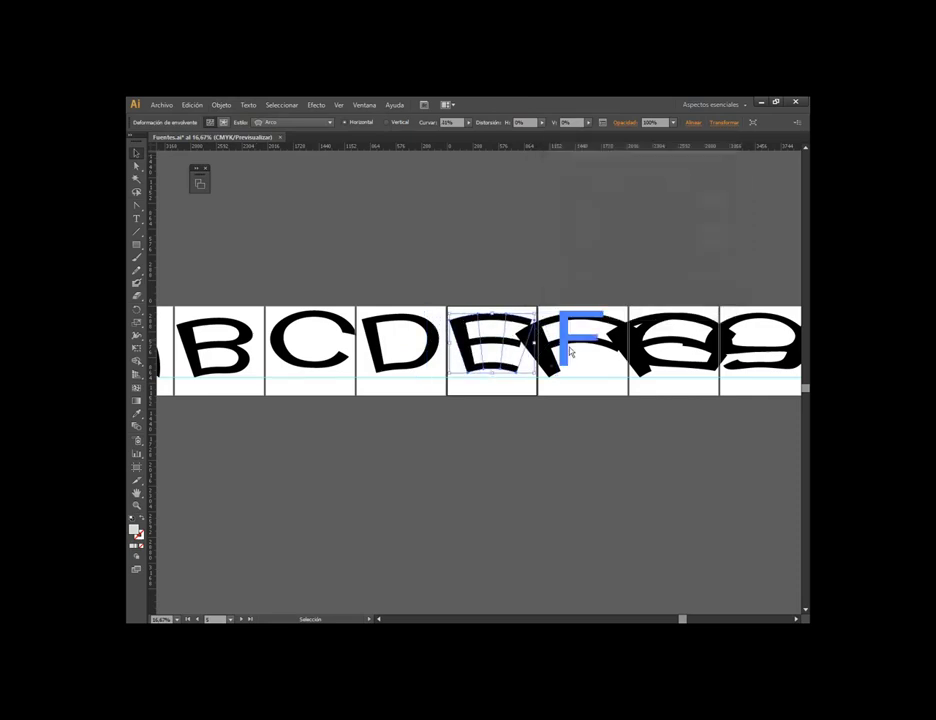
scroll(627, 464, "right", 3)
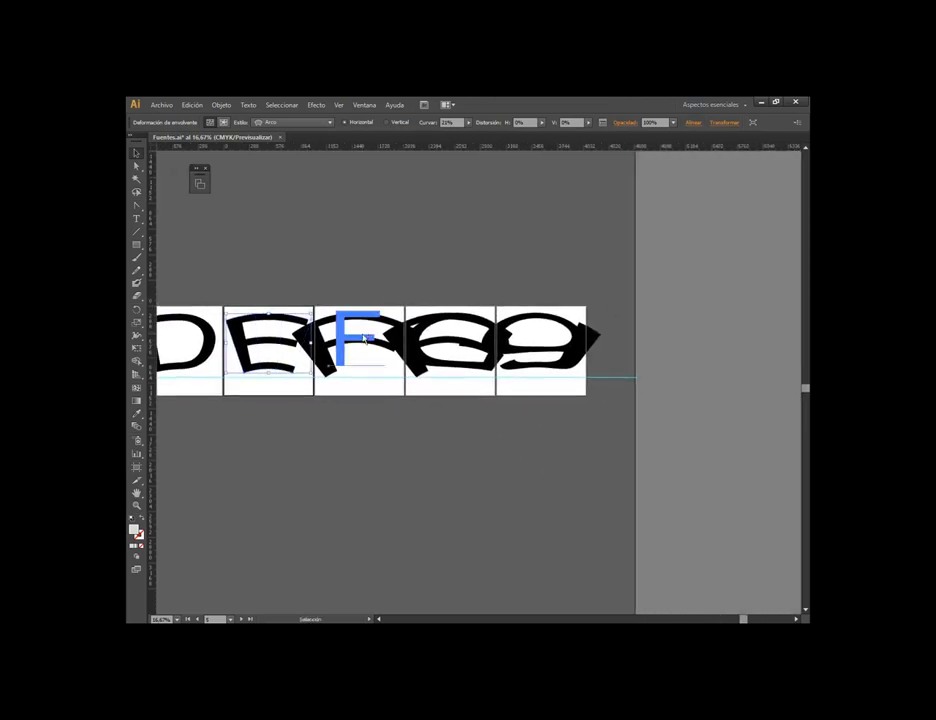
Reduce the F's arc warp bend to about 25% with preview on
left_click(355, 340)
left_click(221, 104)
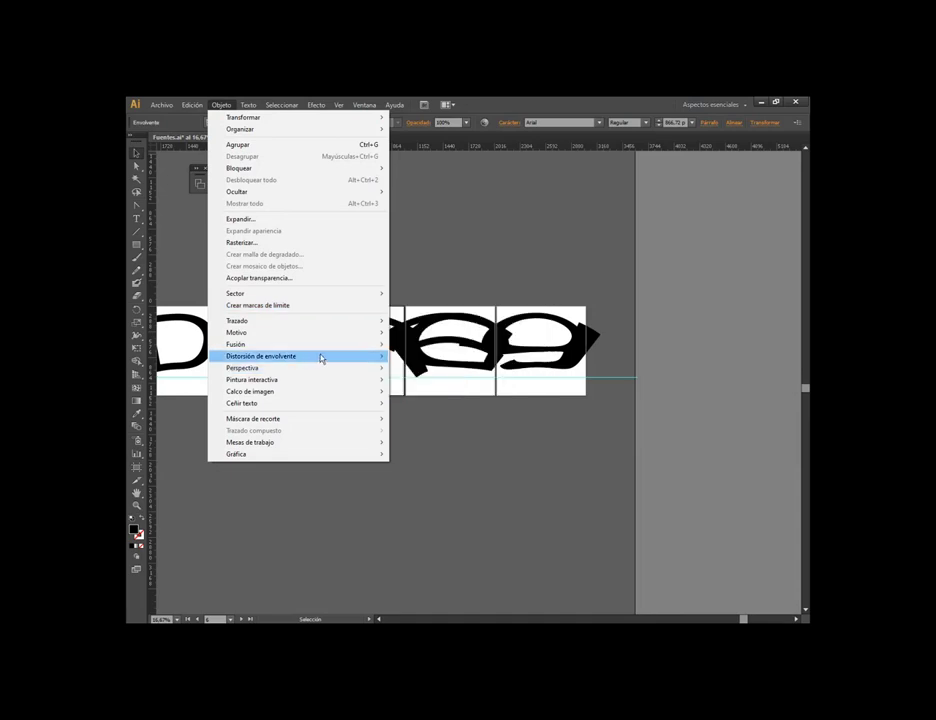
mouse_move(262, 356)
left_click(449, 332)
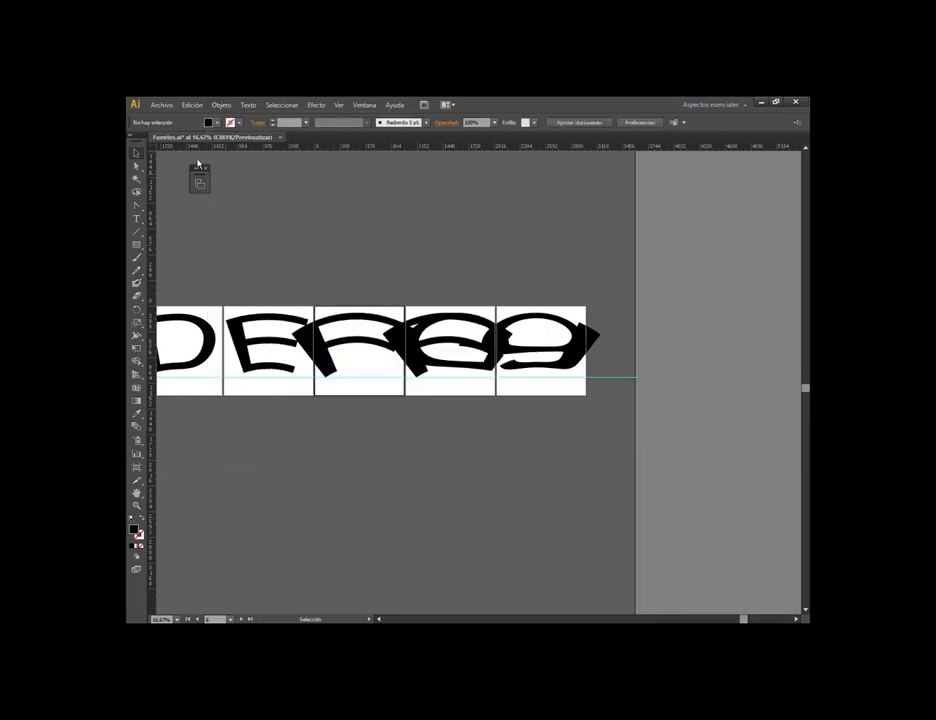
left_click(361, 364)
key("ctrl+alt+shift+w")
key("Return")
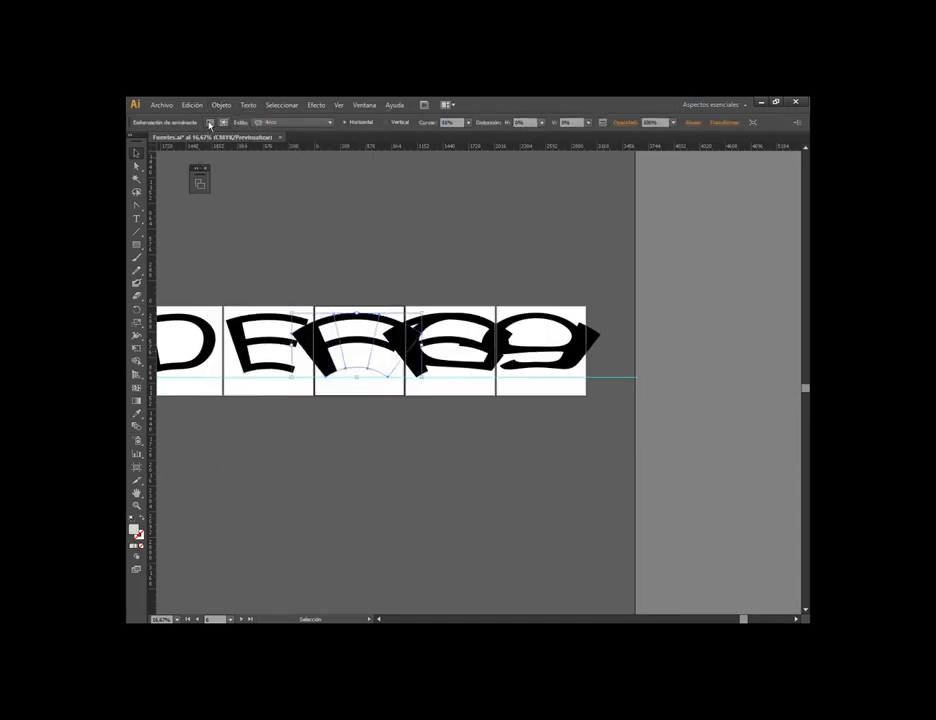
left_click(221, 105)
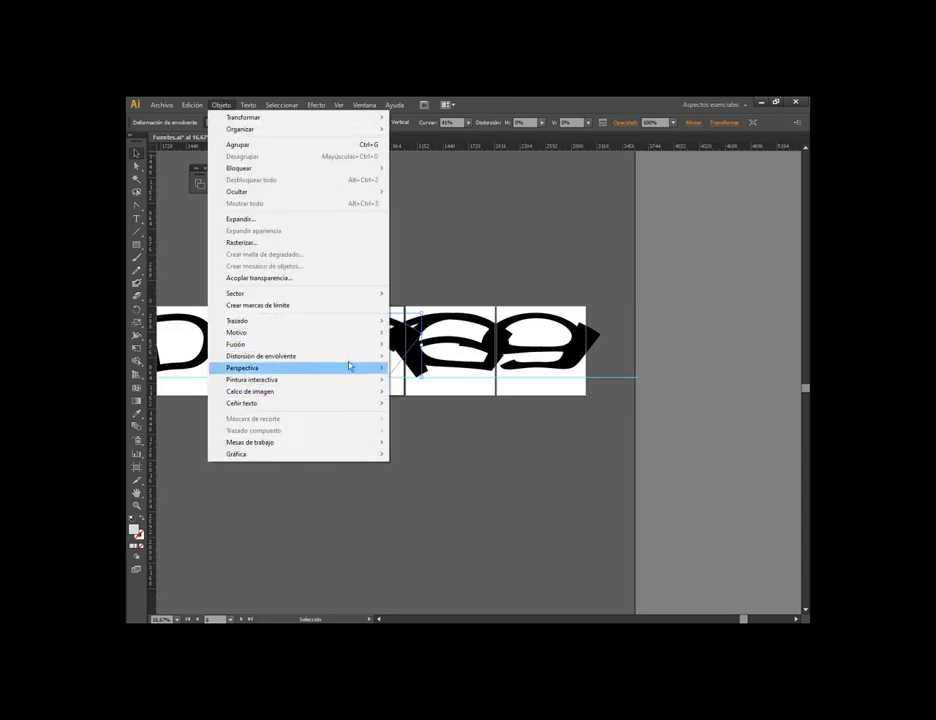
mouse_move(261, 356)
left_click(430, 357)
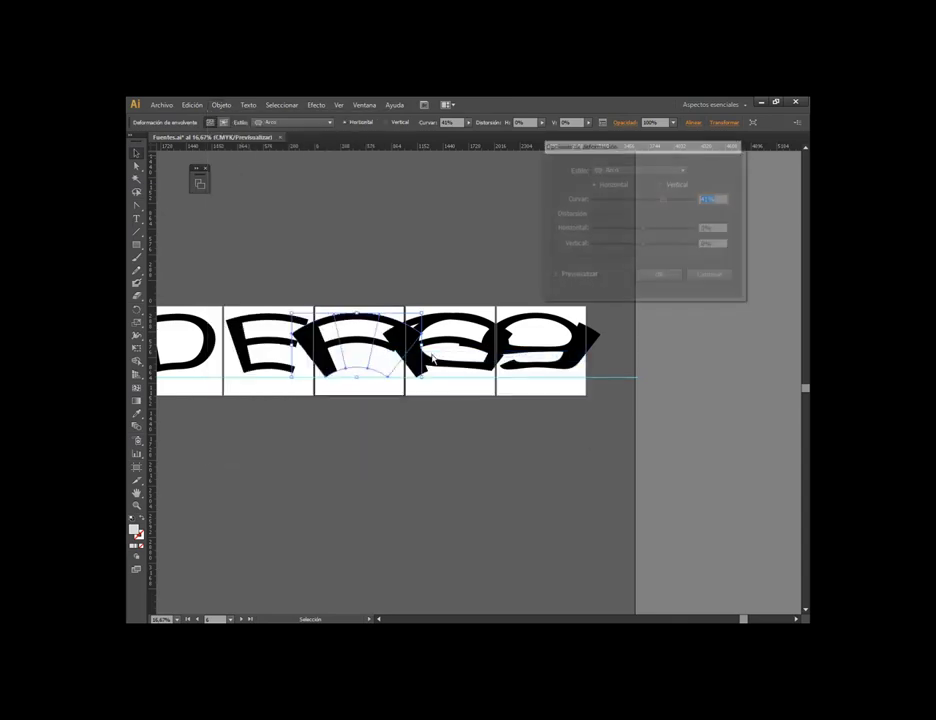
left_click(586, 274)
left_click(724, 201)
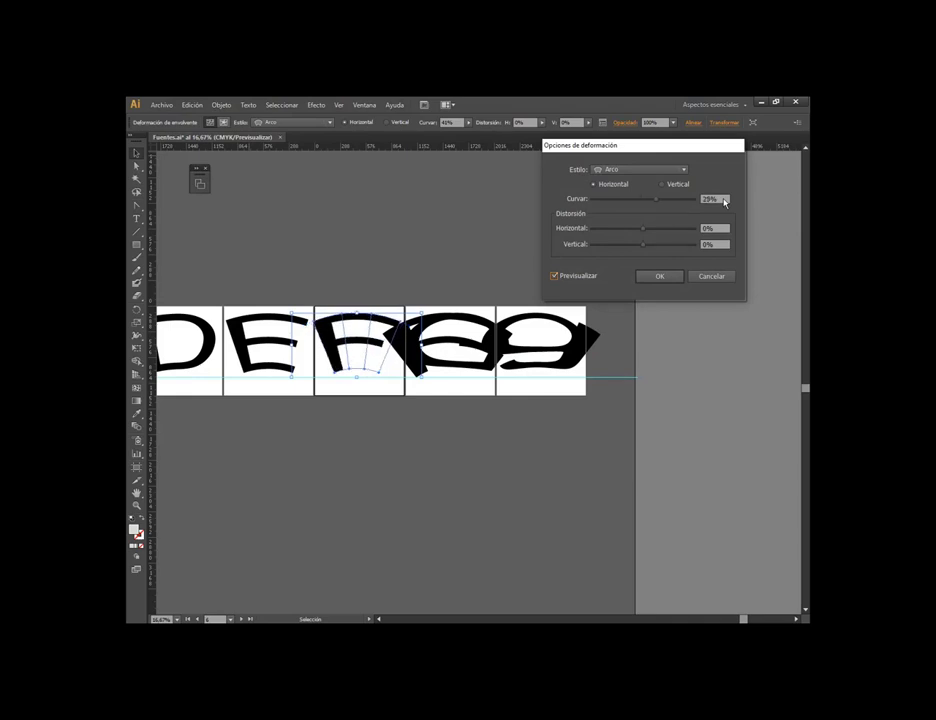
left_click(662, 277)
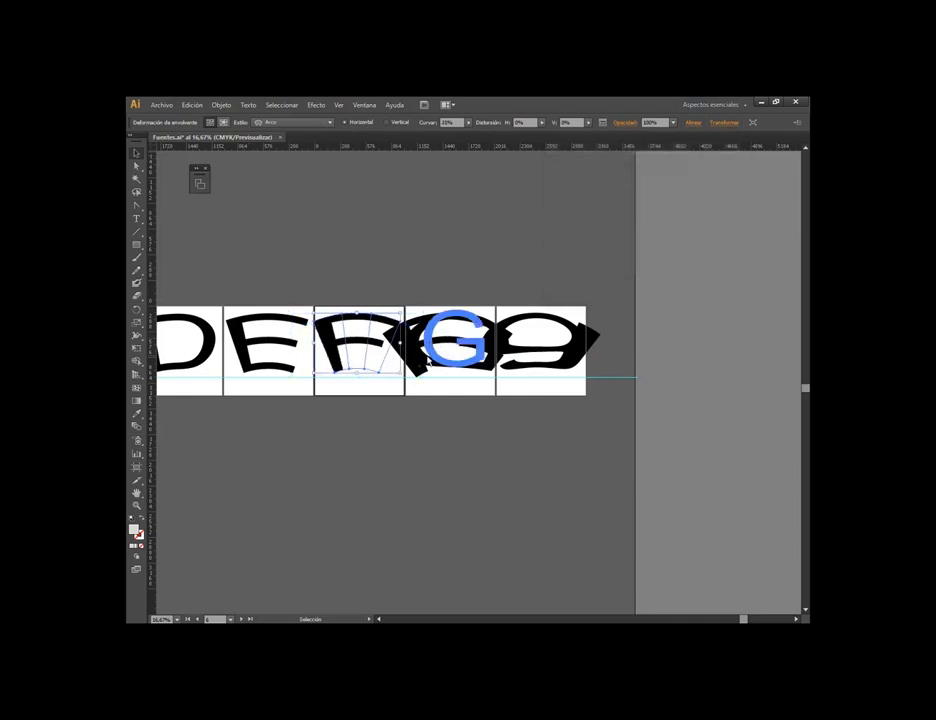
Delete the stray F copy lying over the G
left_click(427, 360)
left_click(405, 357)
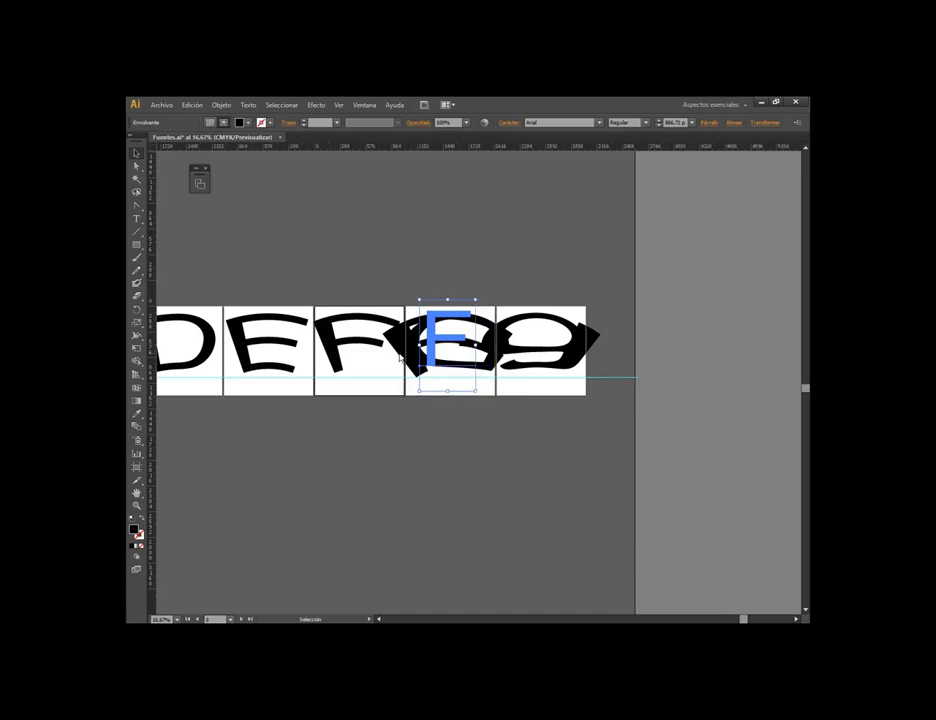
key("Delete")
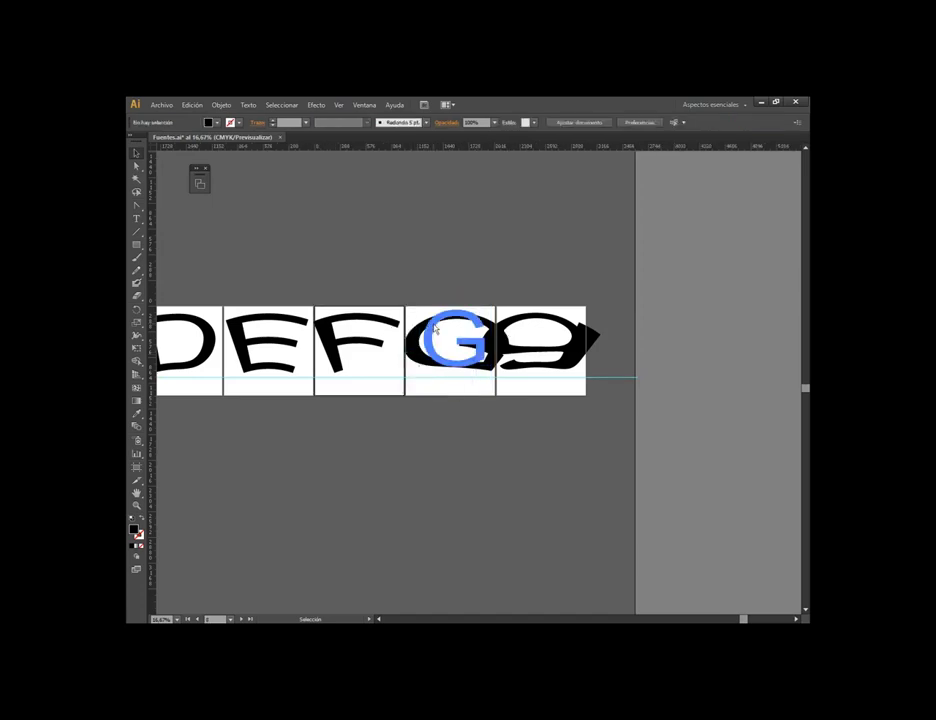
left_click(435, 328)
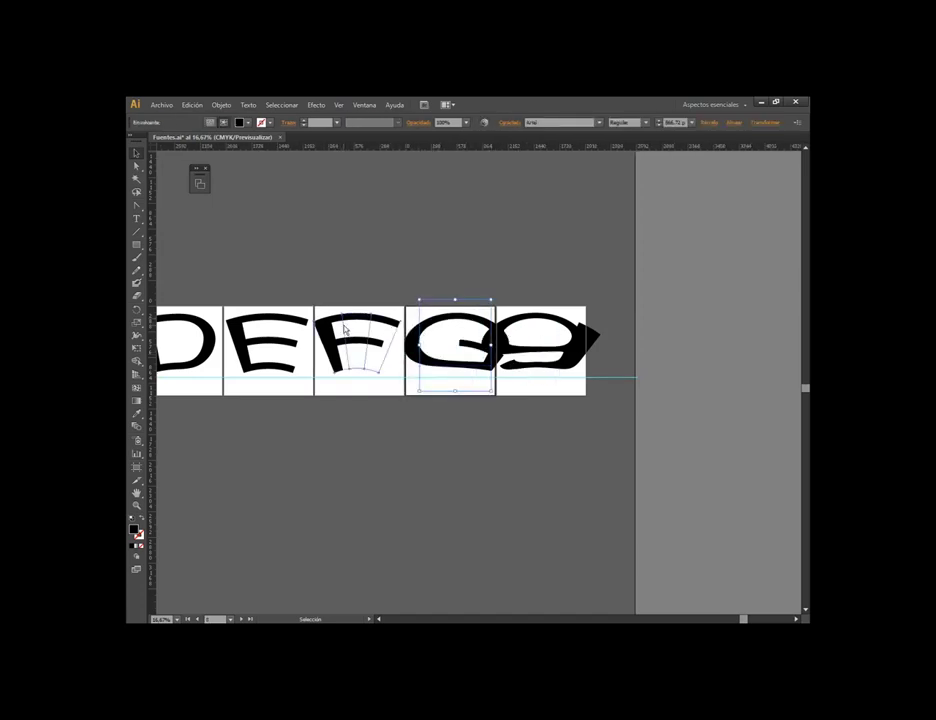
left_click(390, 328)
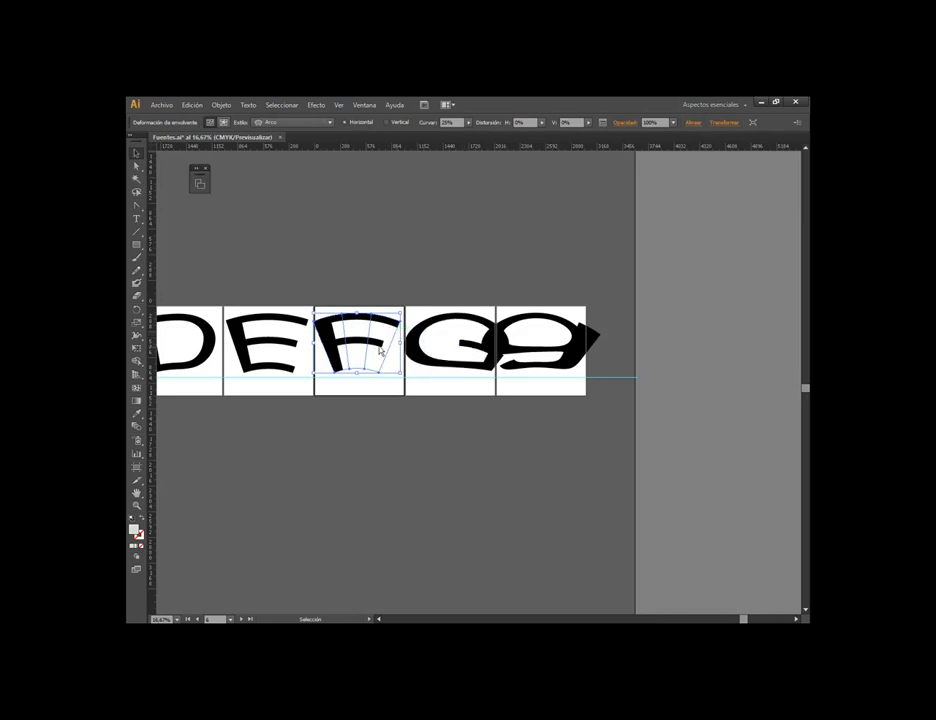
left_click(450, 284)
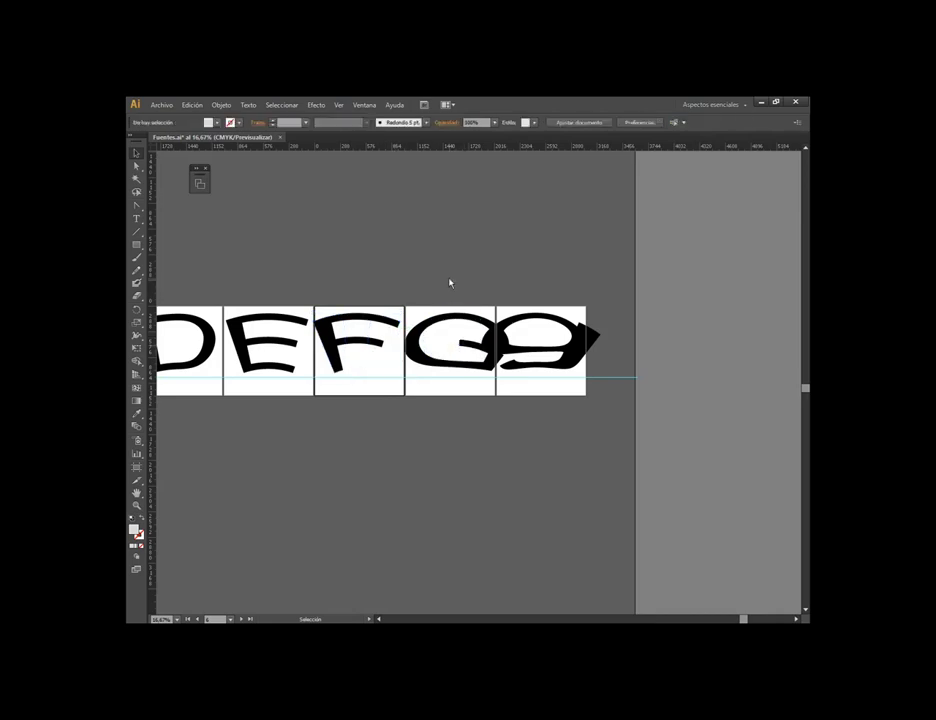
Flatten the G's arc warp to about 17% with preview on
left_click(467, 340)
left_click(192, 104)
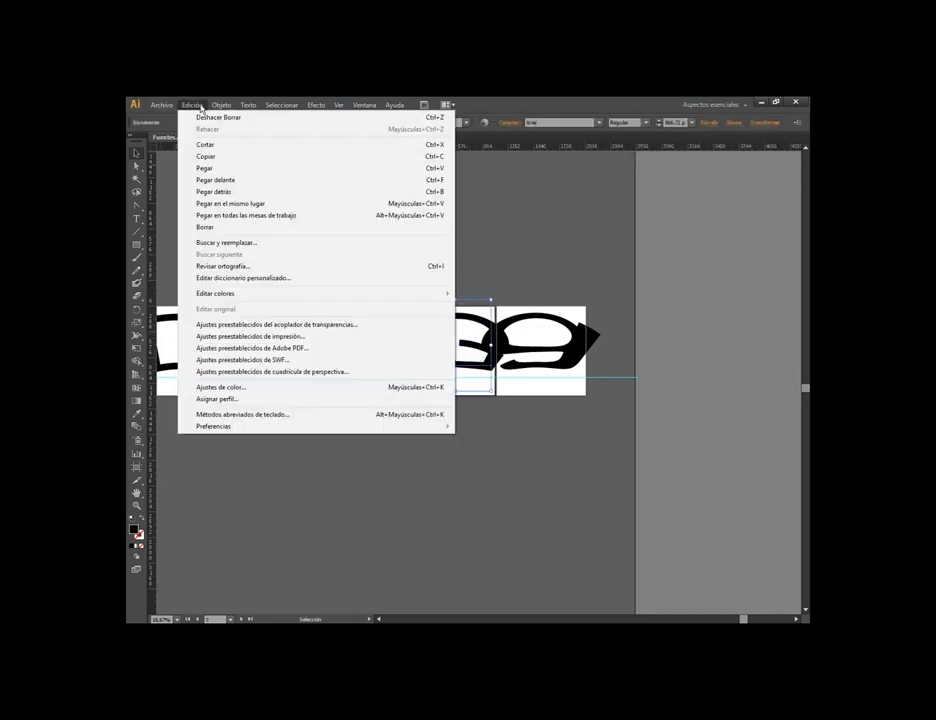
left_click(204, 120)
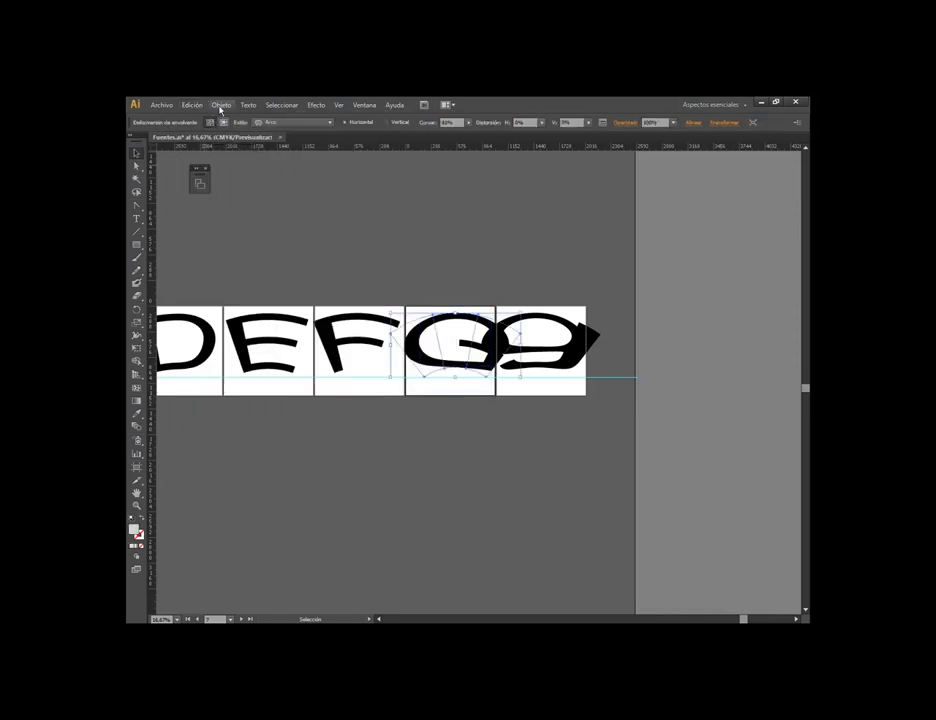
left_click(221, 104)
left_click(440, 356)
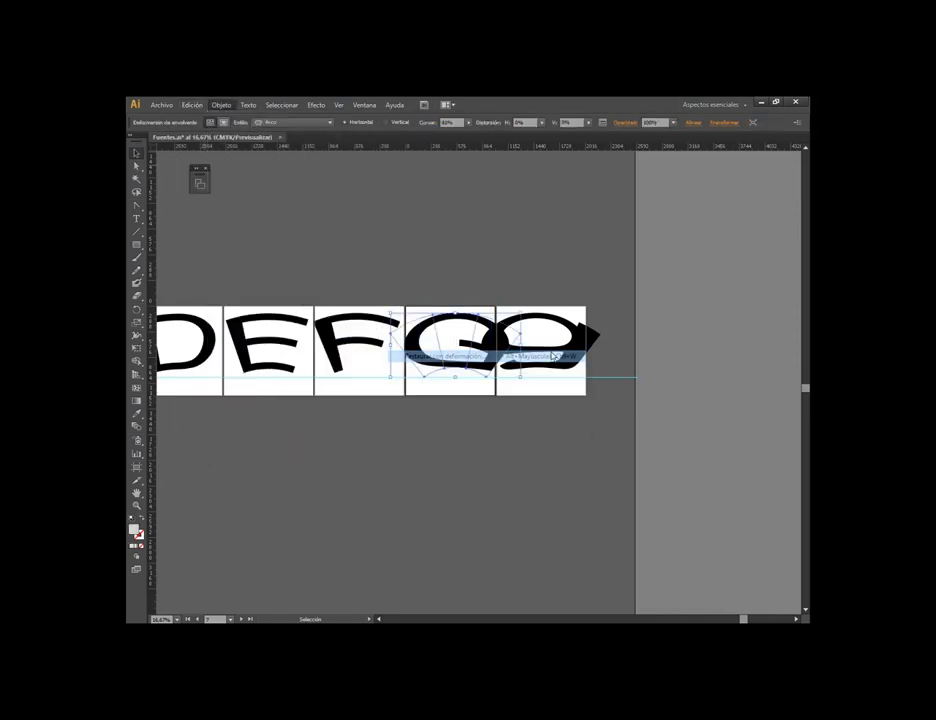
left_click(577, 276)
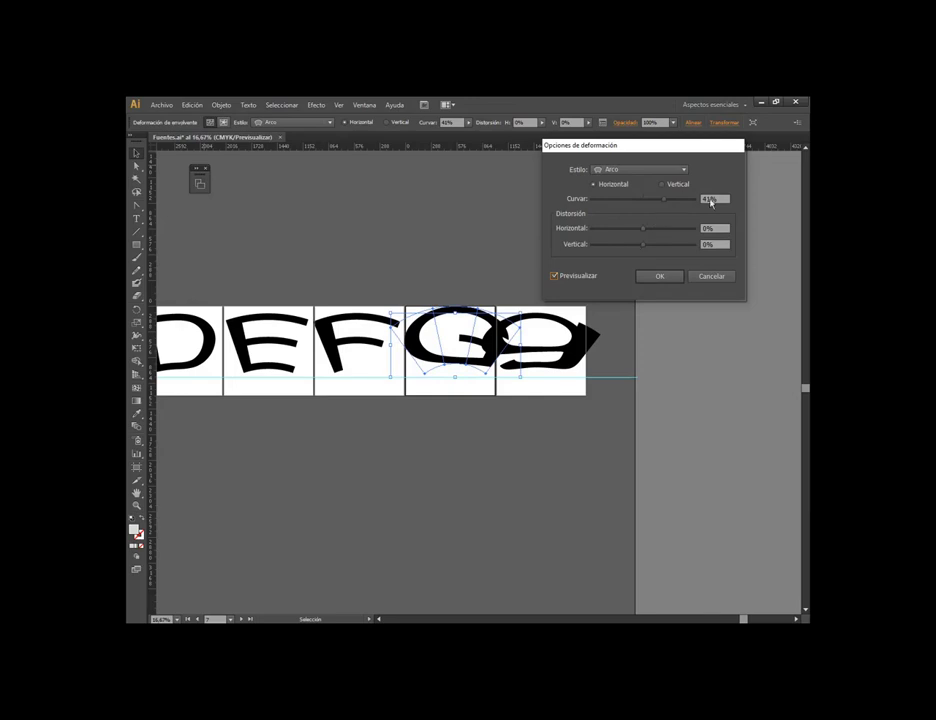
scroll(718, 200, "down", 19)
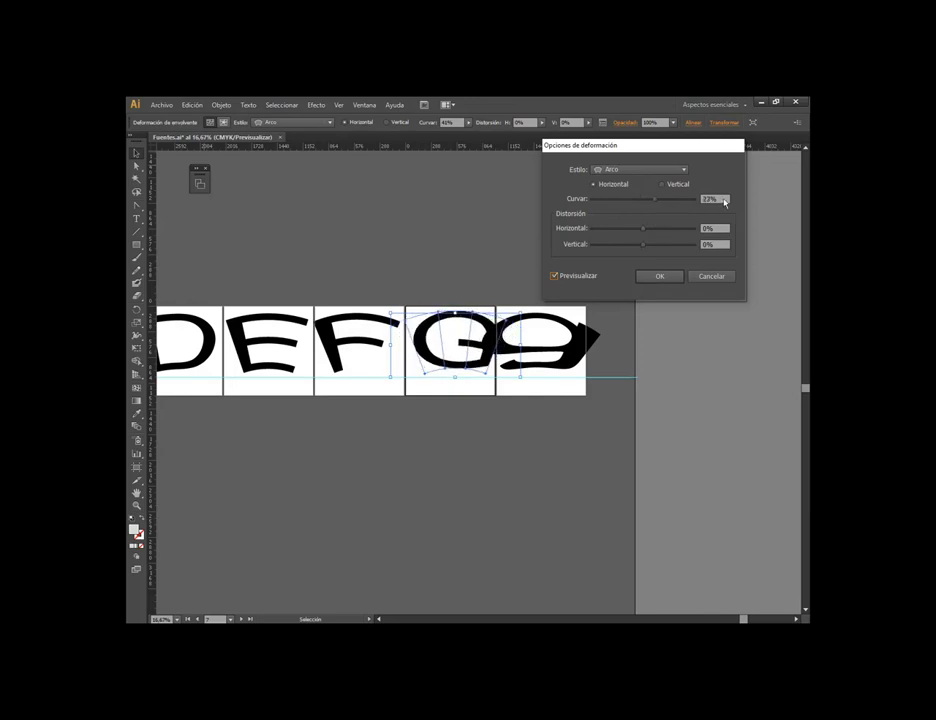
scroll(724, 200, "down", 3)
scroll(724, 200, "down", 3)
scroll(724, 200, "down", 3)
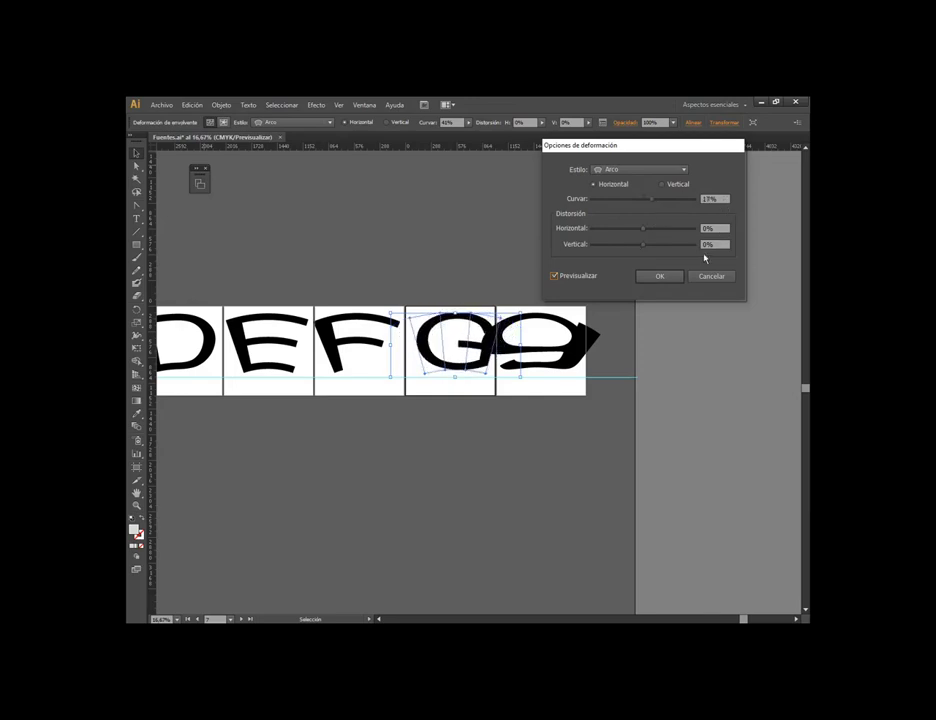
left_click(659, 276)
Flatten the lowercase g's arc warp to about 20%
left_click(535, 345)
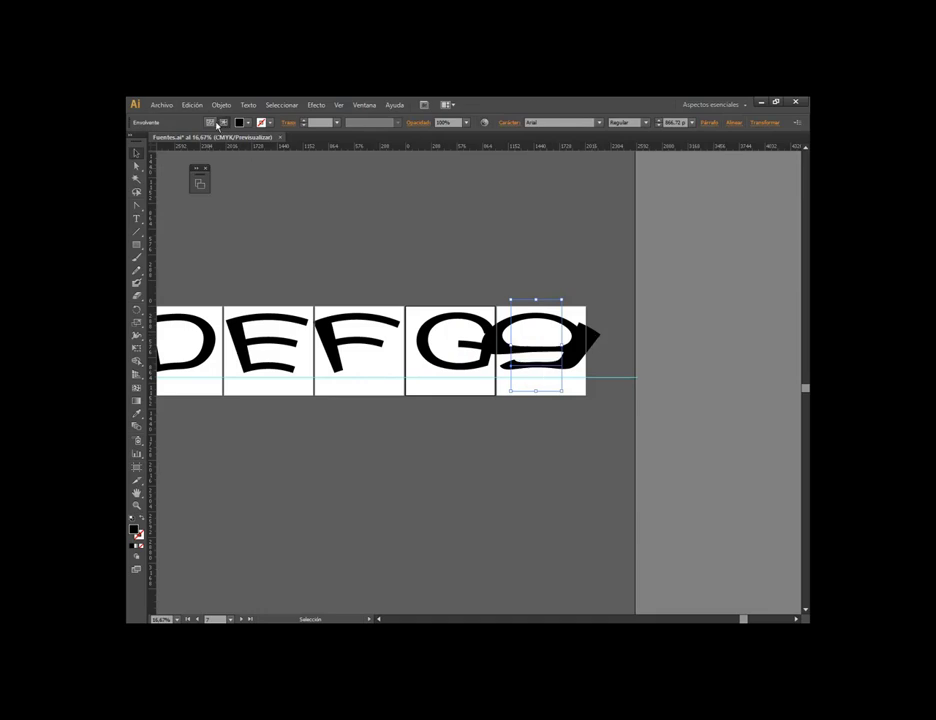
left_click(221, 104)
mouse_move(290, 356)
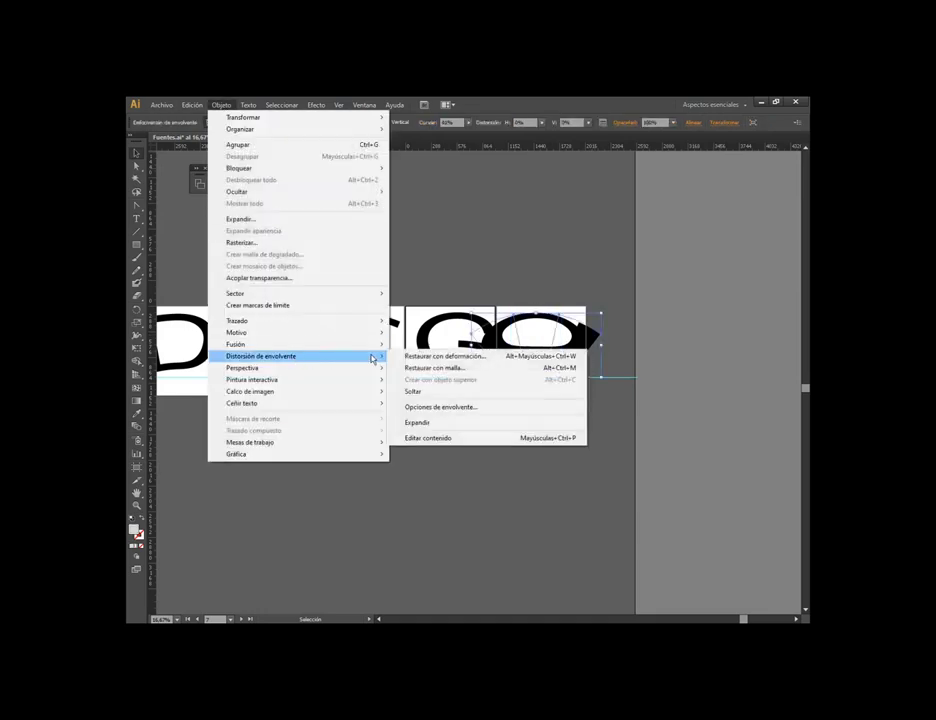
left_click(445, 356)
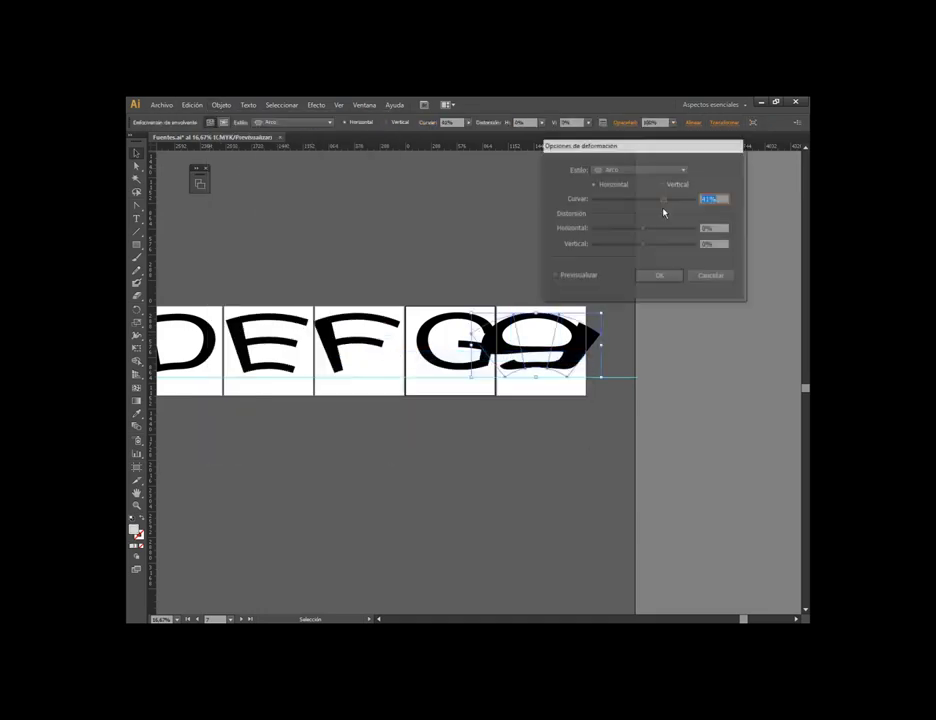
left_click(584, 276)
scroll(720, 201, "down", 2)
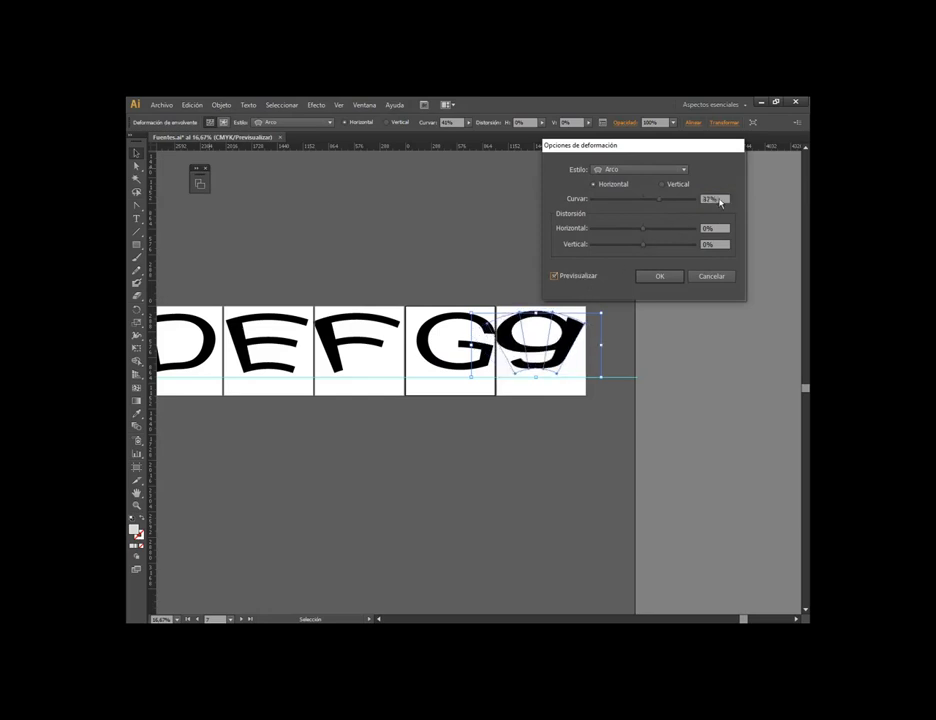
scroll(722, 202, "down", 2)
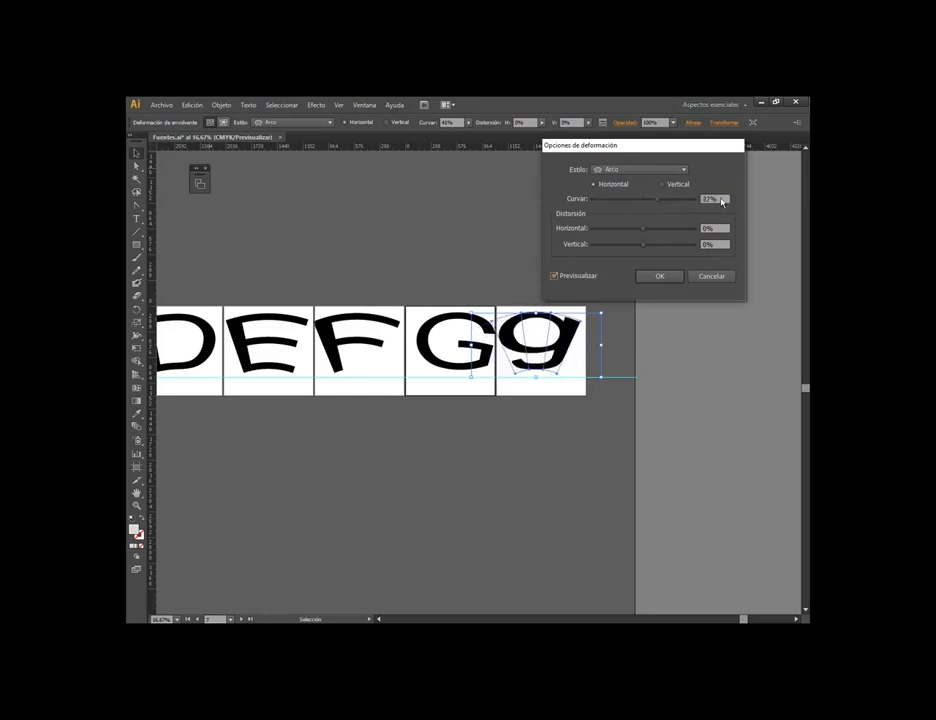
left_click(668, 277)
left_click(521, 260)
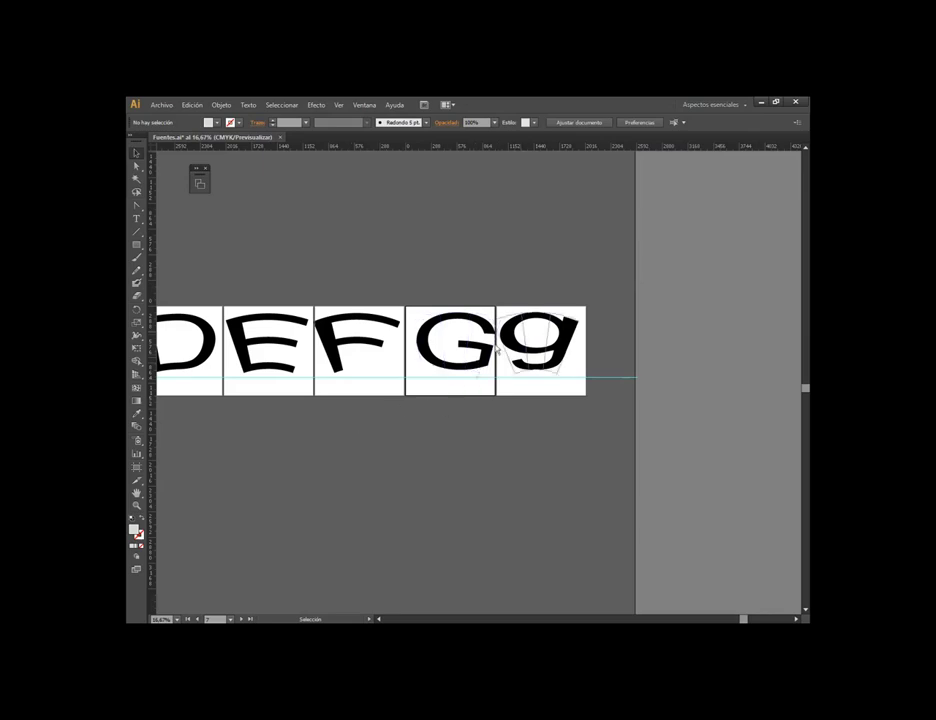
Centre the warped B horizontally on its artboard
key("ctrl+plus")
mouse_move(199, 480)
left_mouse_down()
mouse_move(435, 445)
mouse_move(588, 383)
left_mouse_up()
left_click(470, 355)
key("ctrl+plus")
key("ctrl+plus")
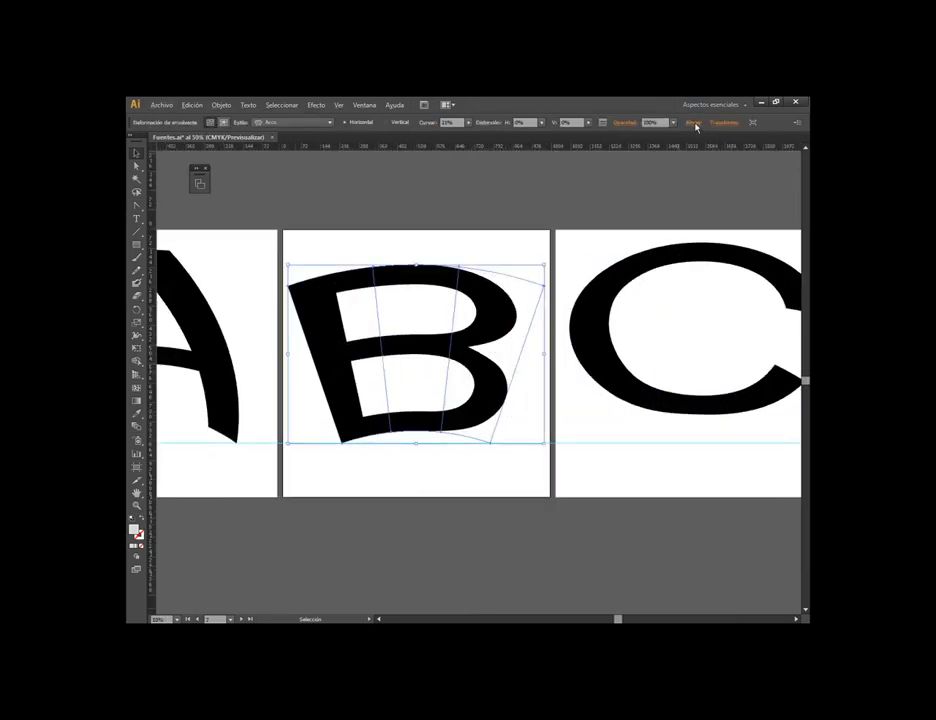
left_click(694, 123)
left_click(679, 211)
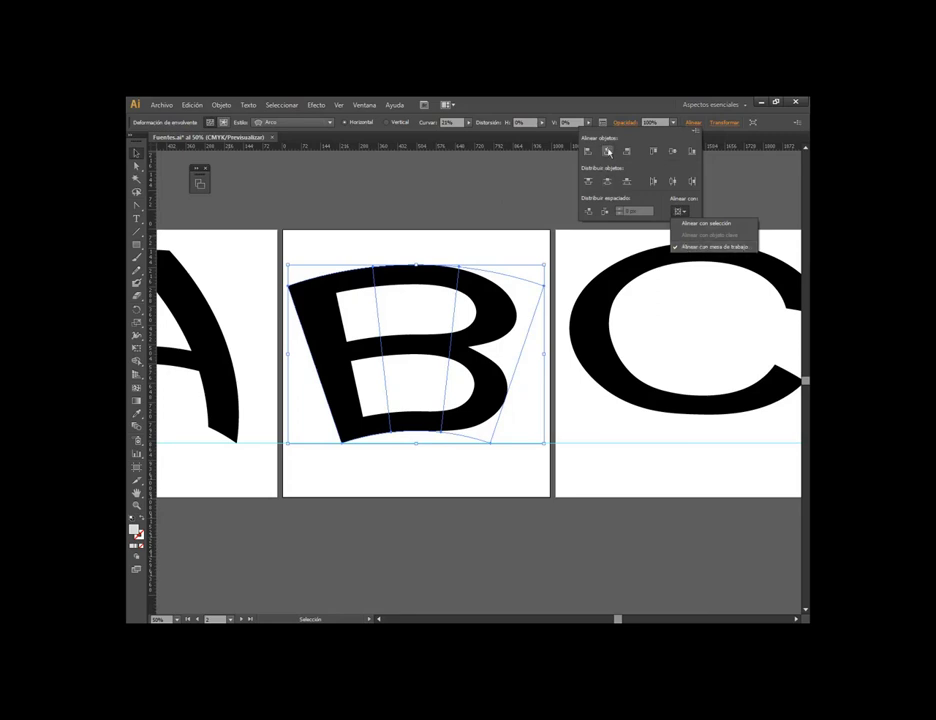
left_click(607, 152)
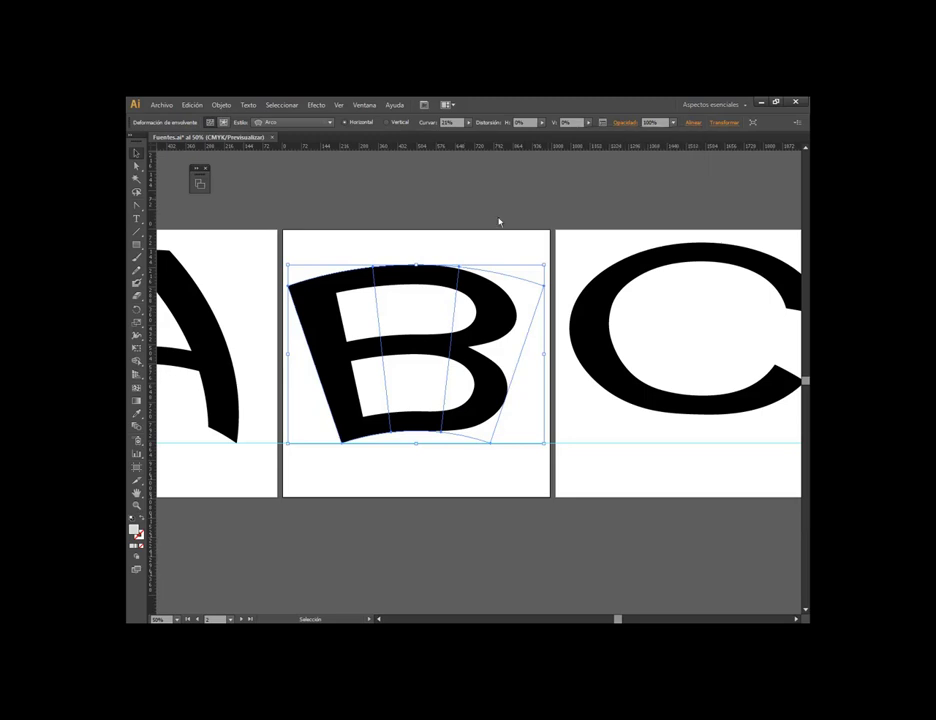
scroll(386, 328, "right", 5)
Centre the C horizontally on its artboard and lower it onto the baseline guide
left_click(389, 359)
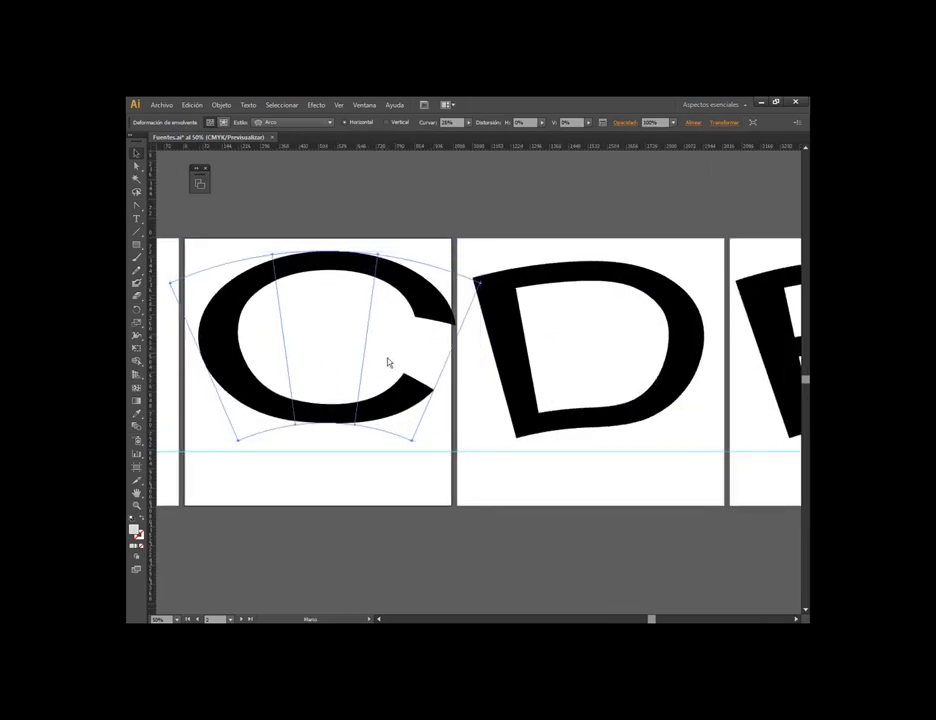
scroll(468, 333, "left", 2)
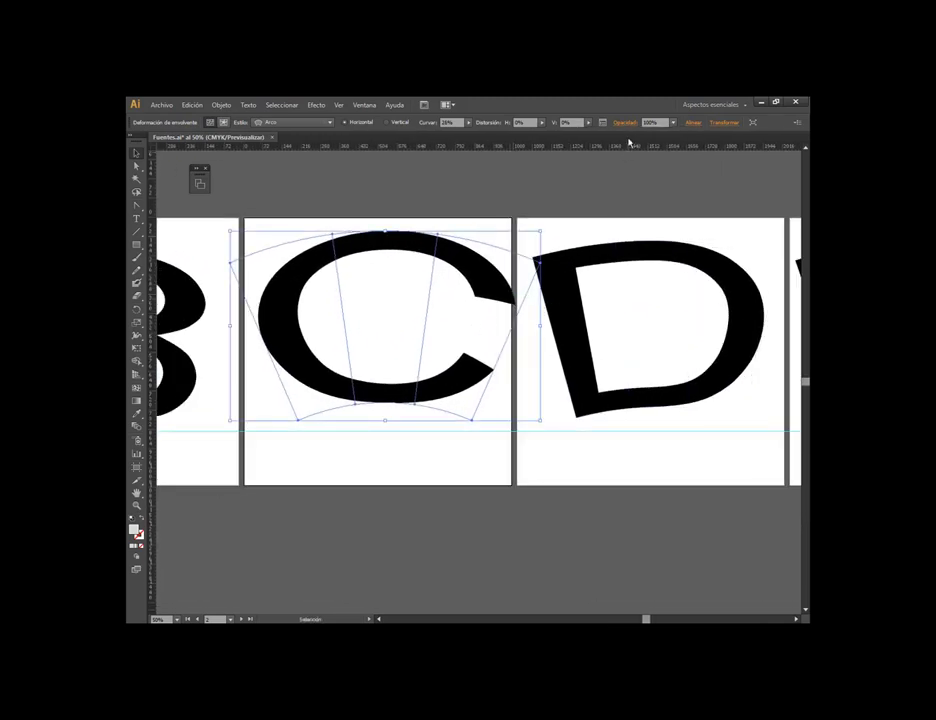
left_click(696, 124)
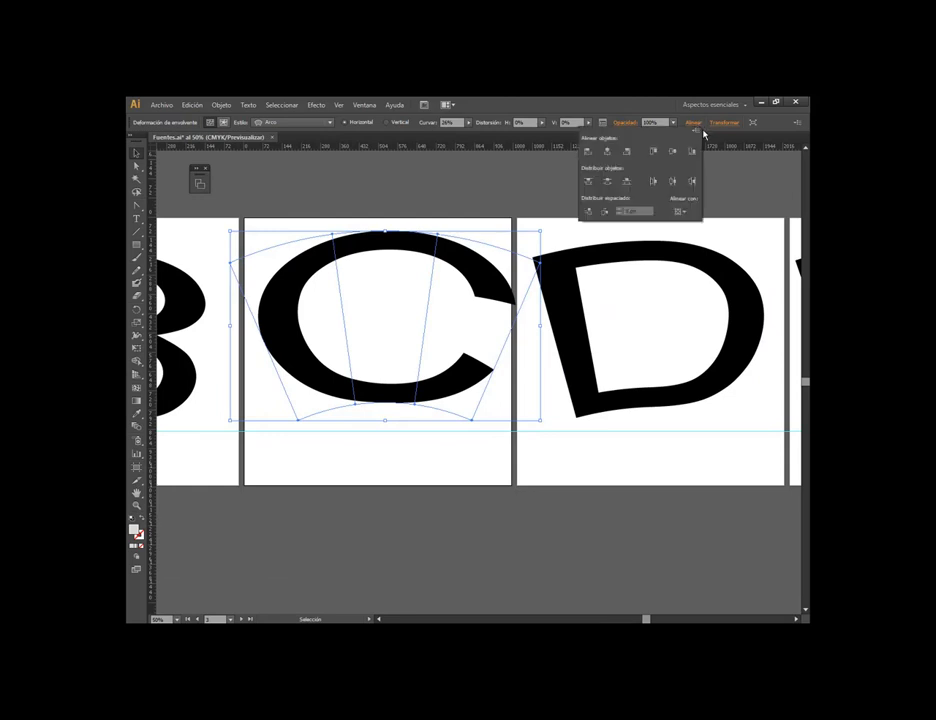
left_click(608, 152)
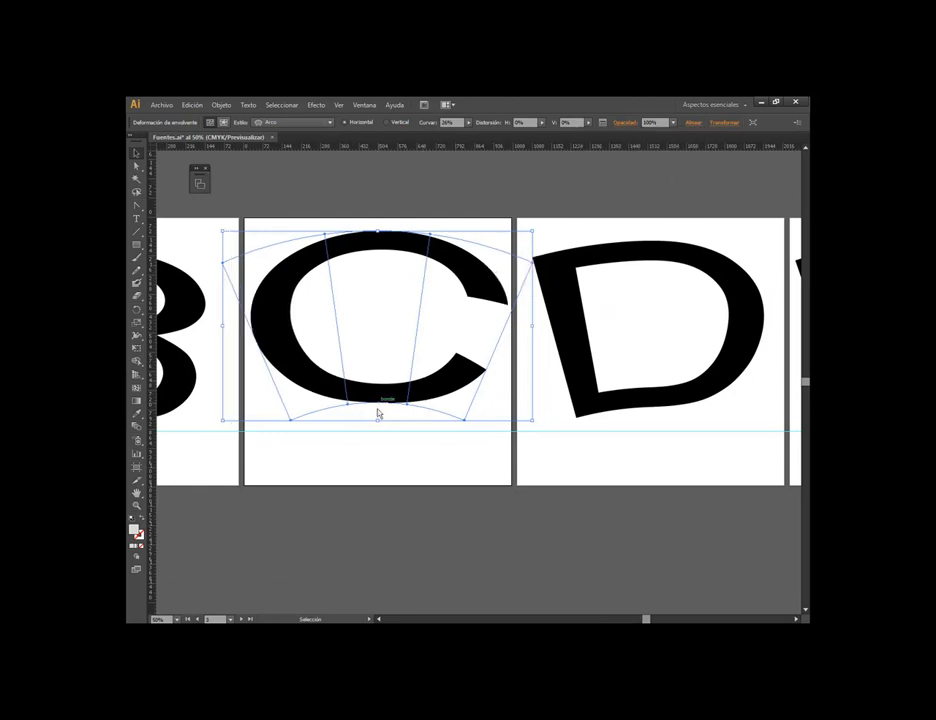
left_click(391, 455)
mouse_move(395, 462)
left_mouse_down()
mouse_move(497, 398)
mouse_move(514, 426)
left_mouse_up()
left_click(485, 396)
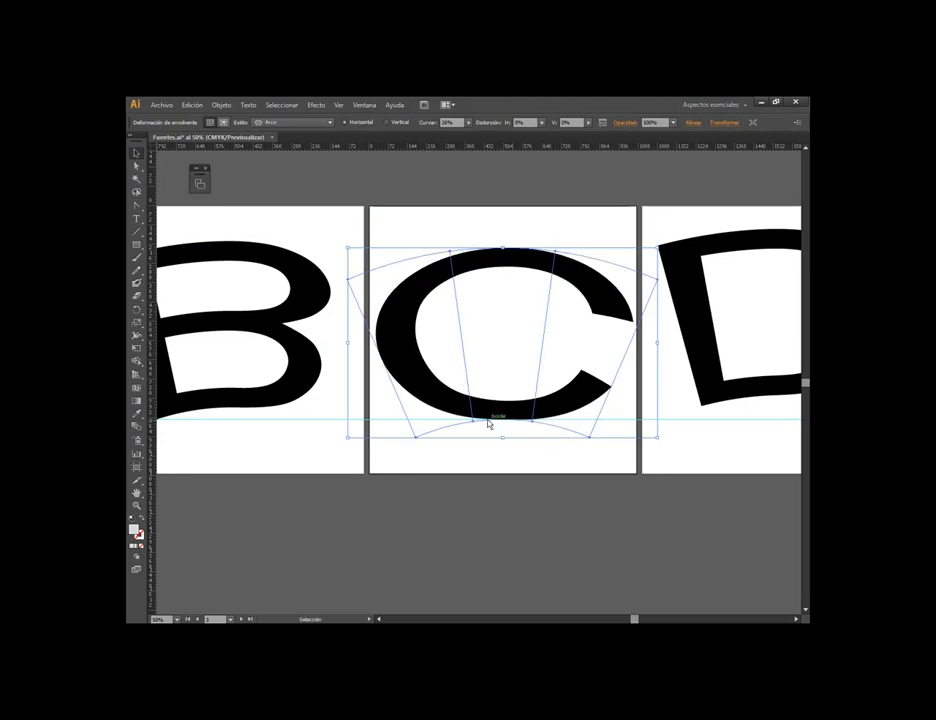
left_click(524, 512)
scroll(395, 450, "left", 5)
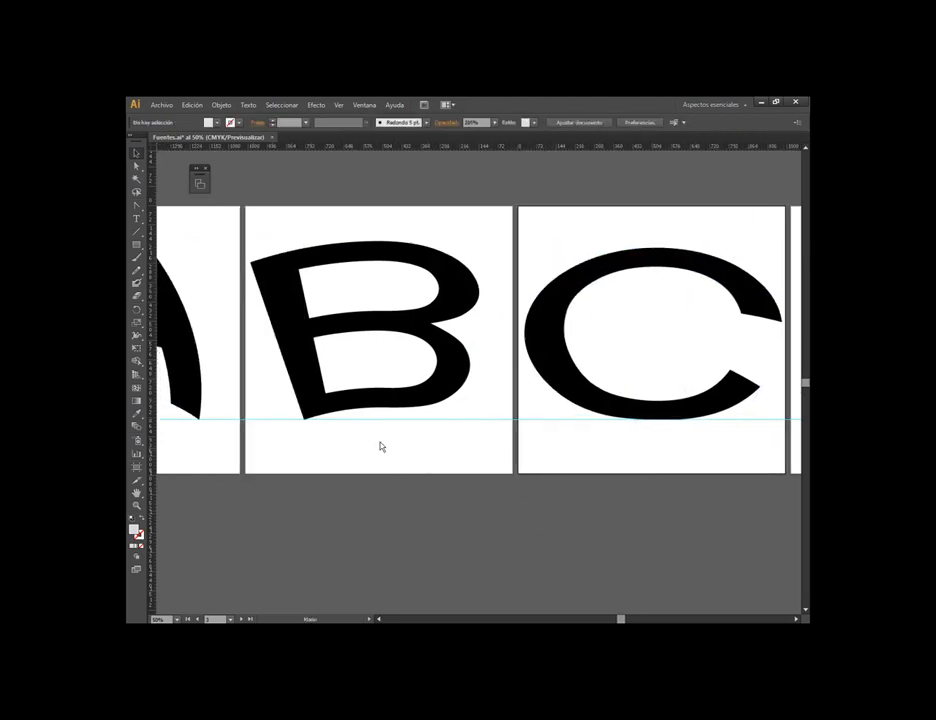
left_click_drag(748, 467, 422, 460)
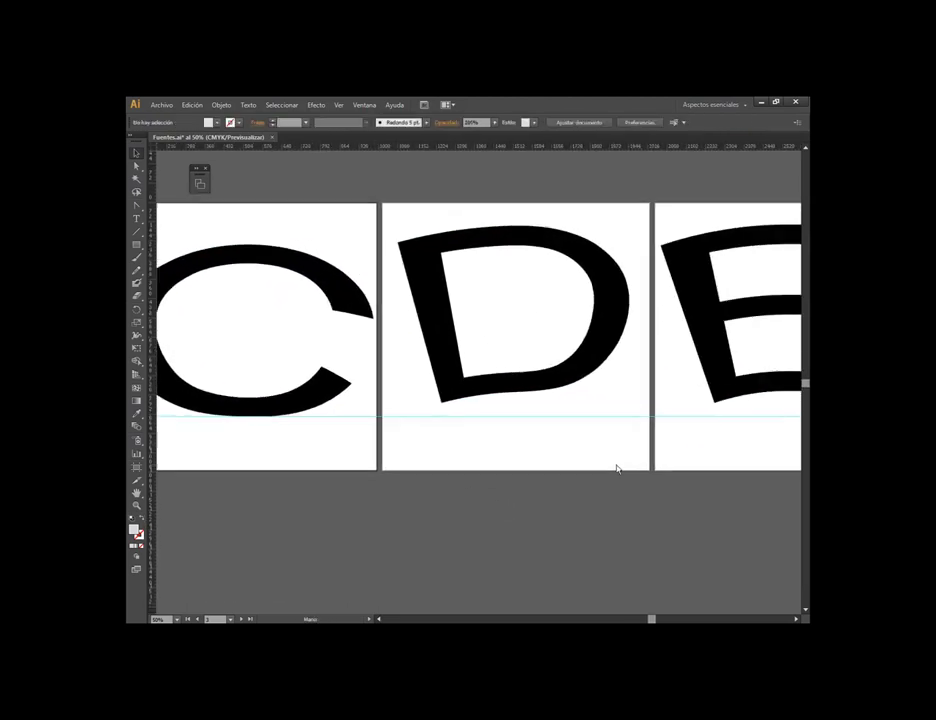
Rest the D and E on the baseline guide and centre each on its artboard
left_click(549, 376)
left_click_drag(538, 403, 541, 391)
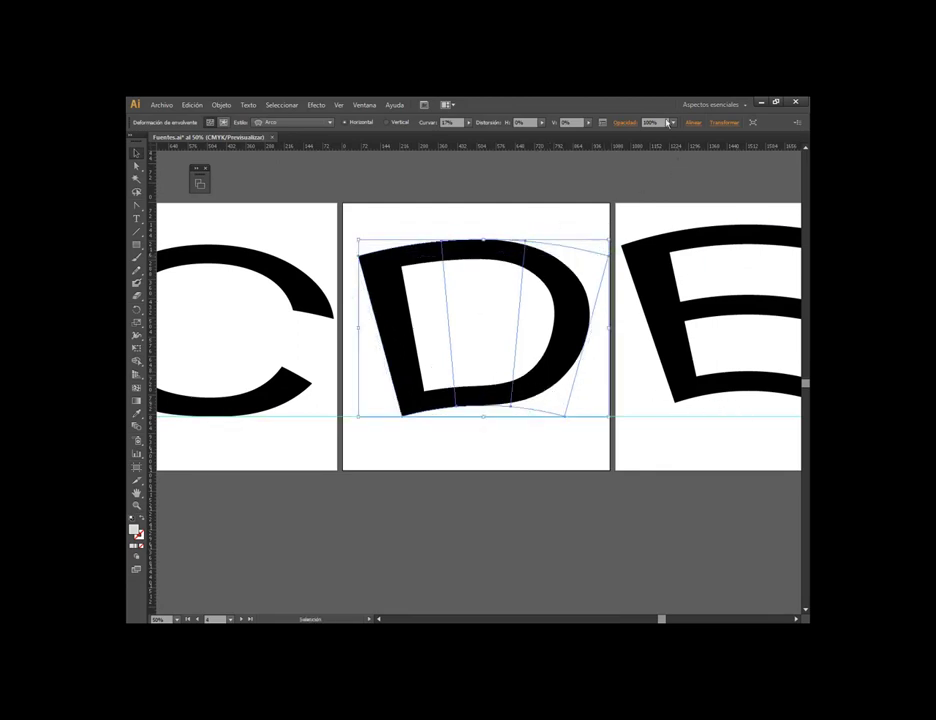
left_click(690, 122)
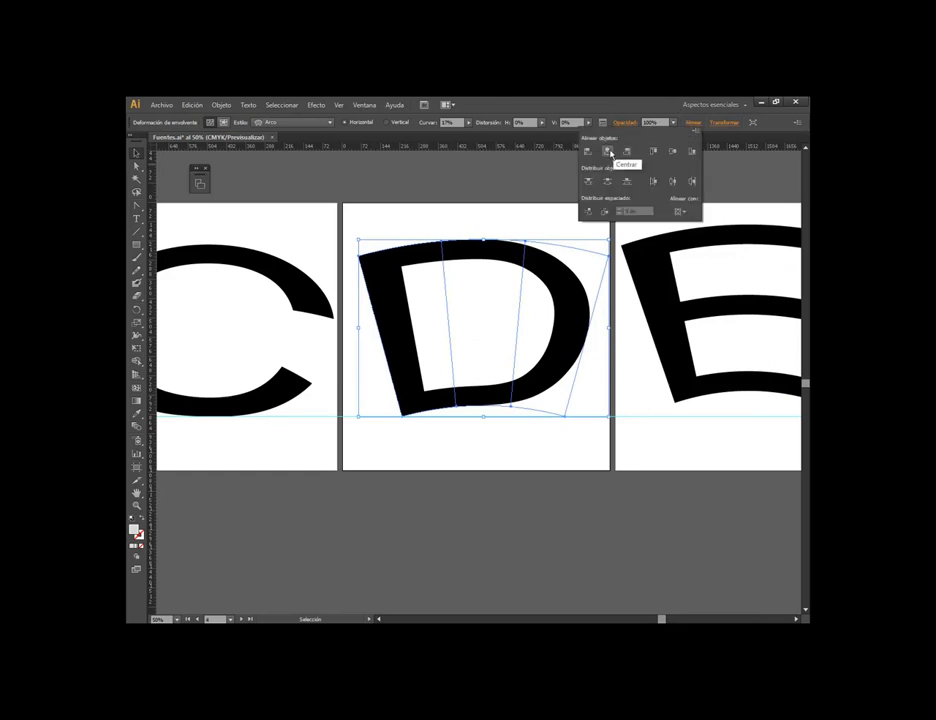
left_click(606, 151)
scroll(472, 324, "right", 3)
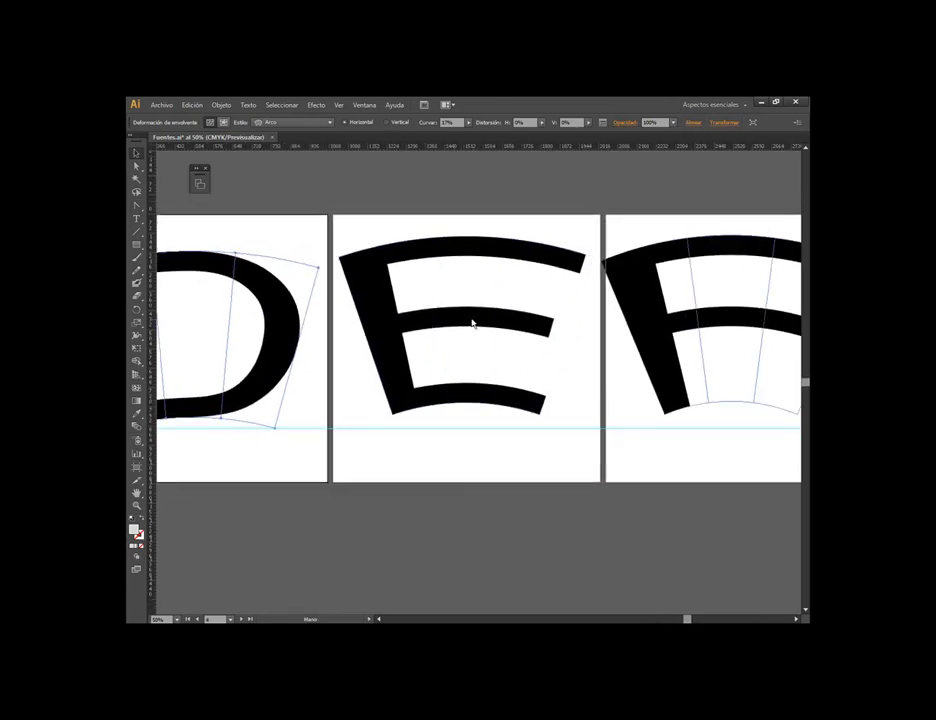
left_click(502, 328)
left_click_drag(506, 417, 506, 431)
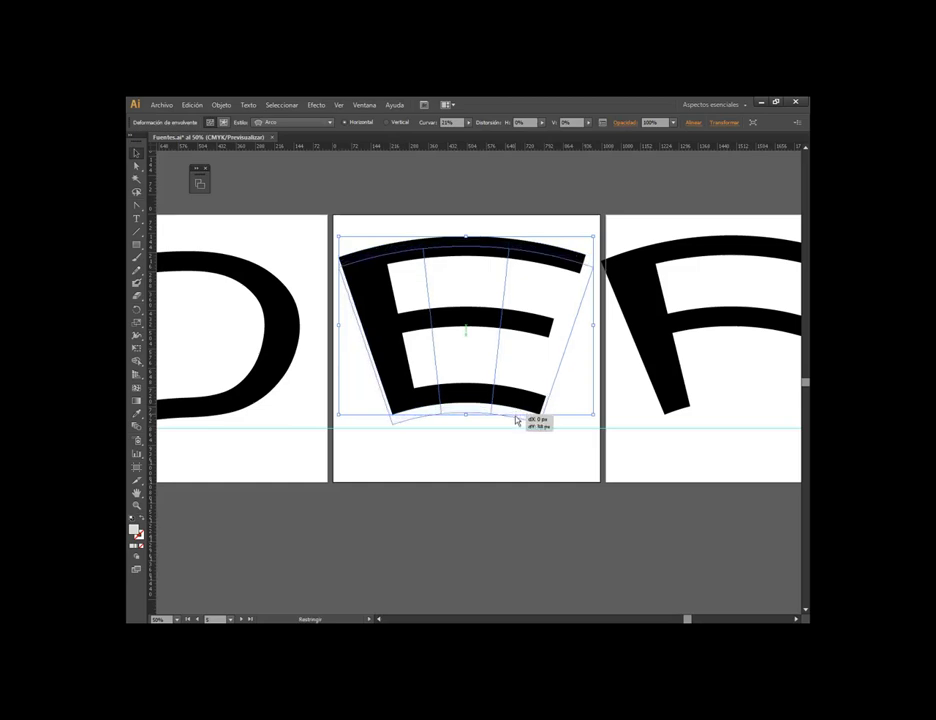
left_click(690, 124)
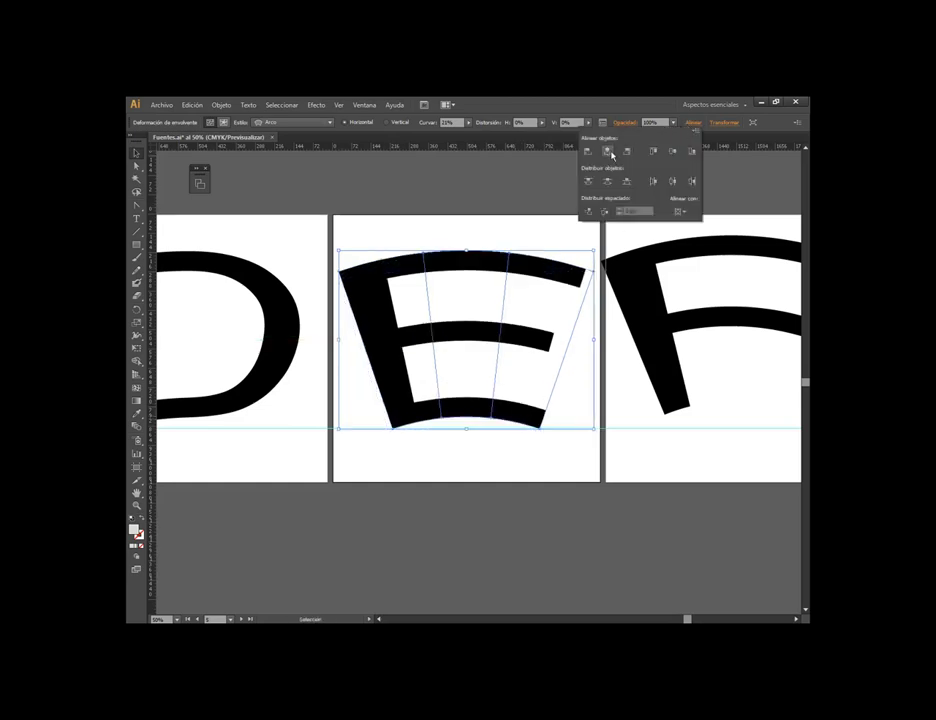
left_click(516, 209)
left_click(673, 320)
mouse_move(673, 320)
left_mouse_down()
mouse_move(480, 340)
mouse_move(447, 308)
left_mouse_up()
Save the document, then lower the F onto the guide and centre it horizontally
left_click(161, 105)
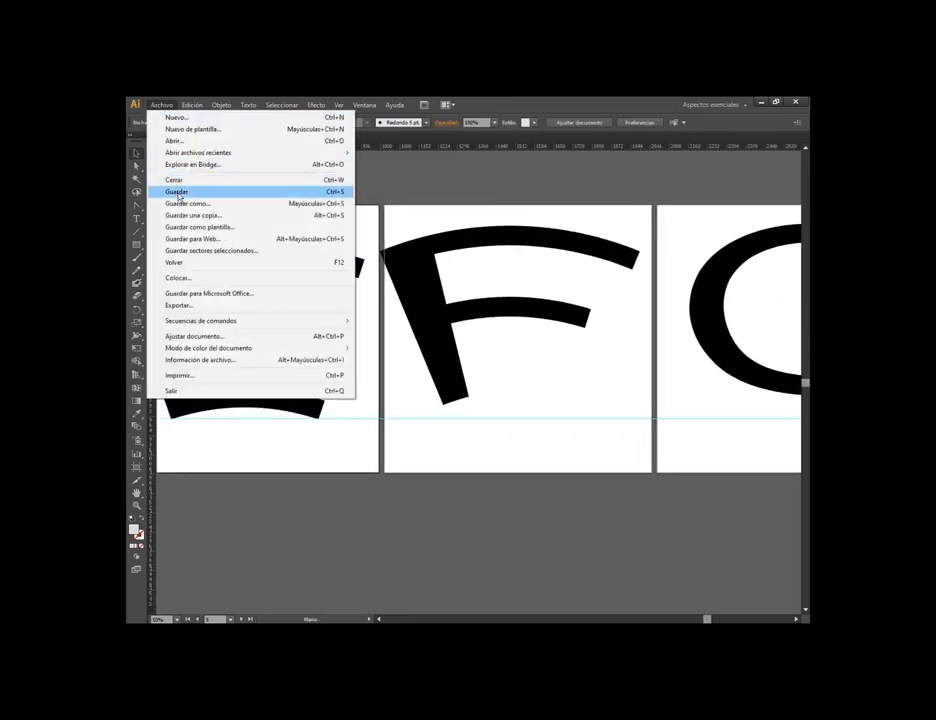
left_click(178, 192)
left_click(566, 326)
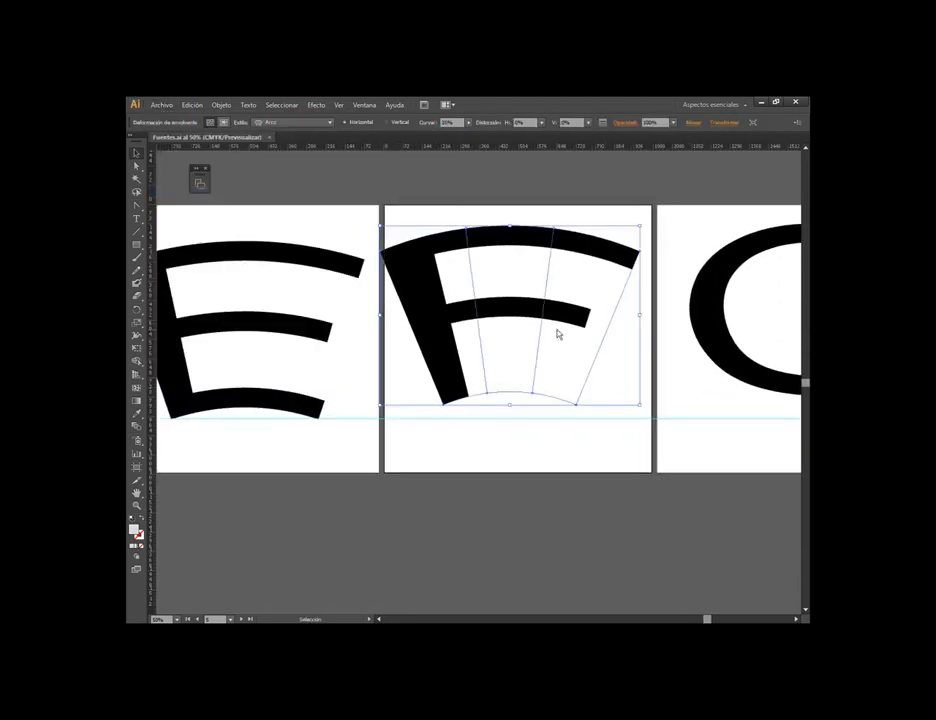
left_click_drag(558, 334, 555, 347)
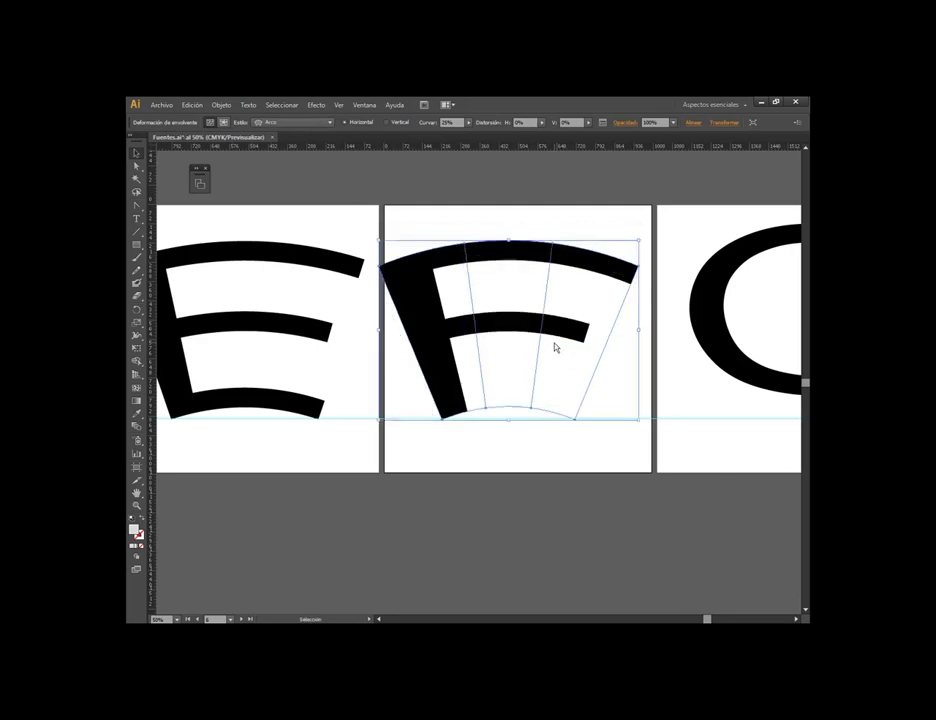
left_click(690, 123)
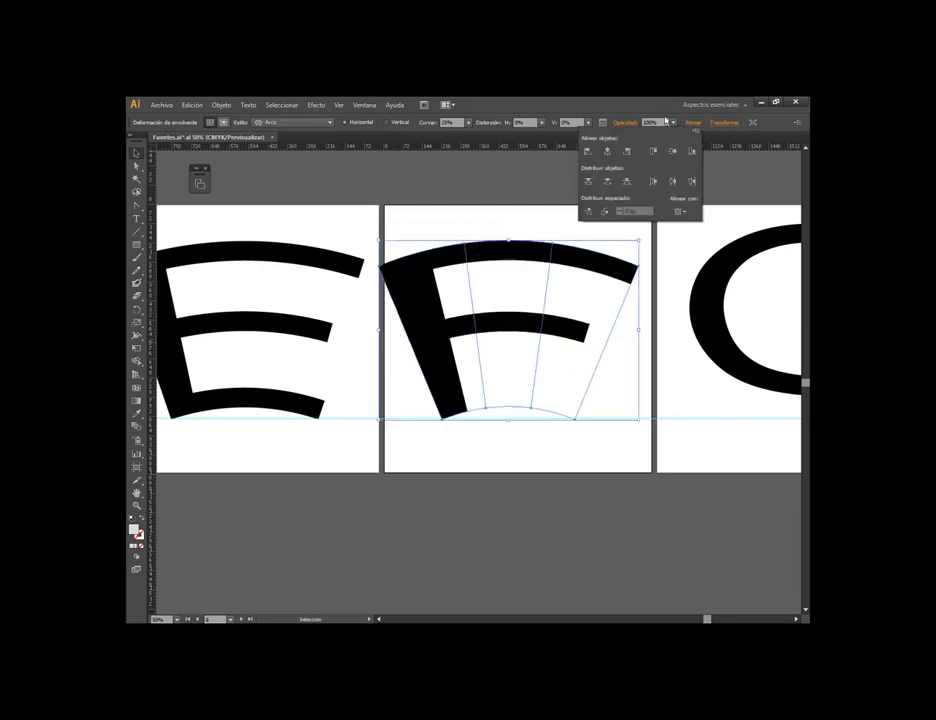
left_click(606, 151)
Lower the G onto the baseline guide and centre it on its artboard
left_click(731, 232)
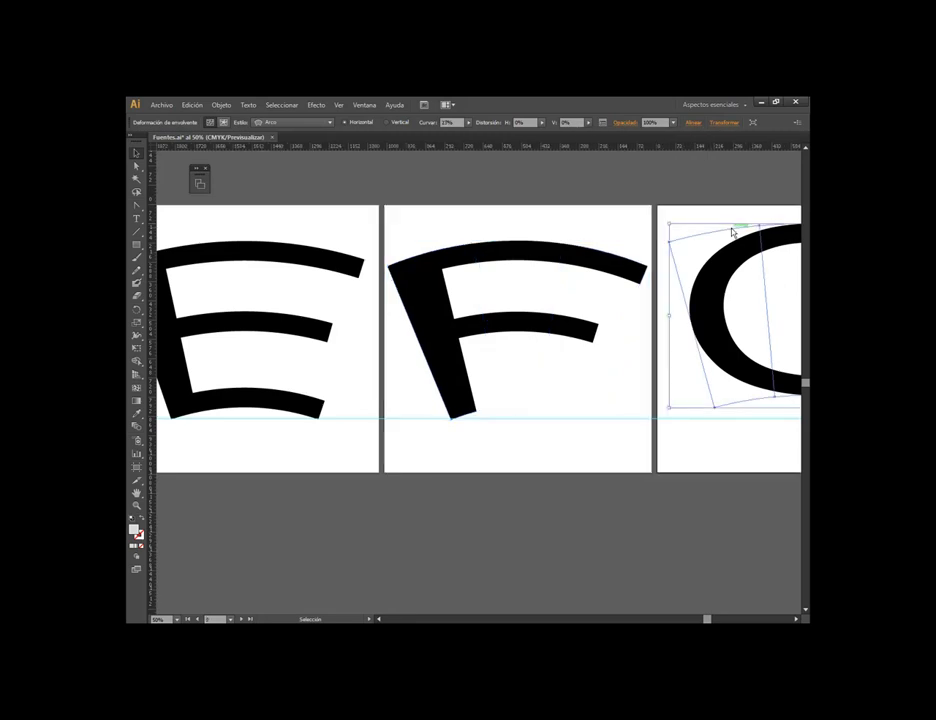
left_click_drag(660, 374, 306, 380)
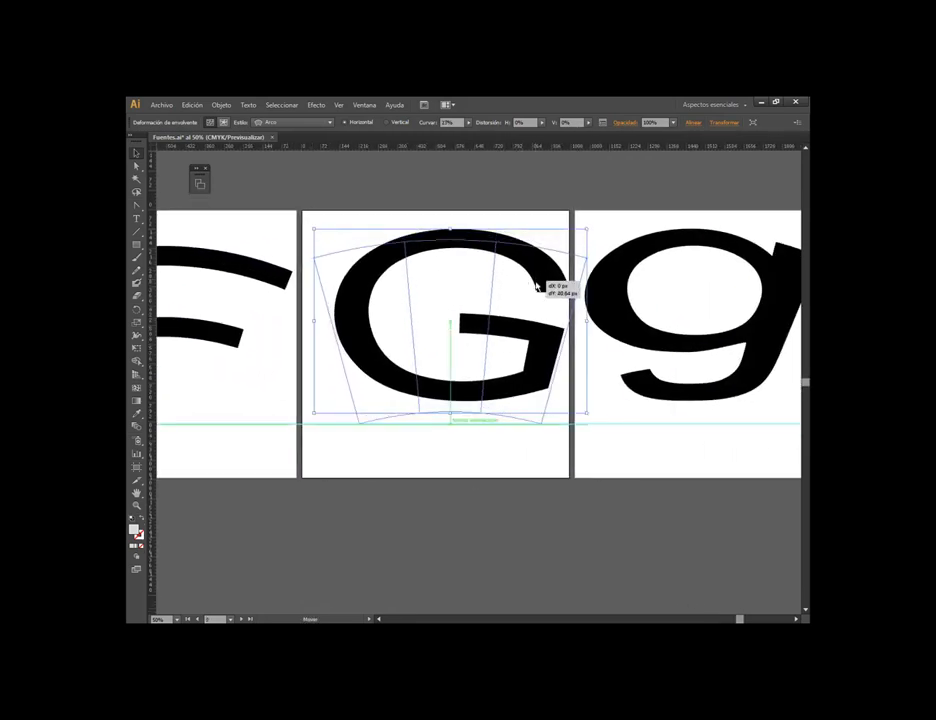
left_click_drag(537, 276, 537, 288)
left_click(694, 123)
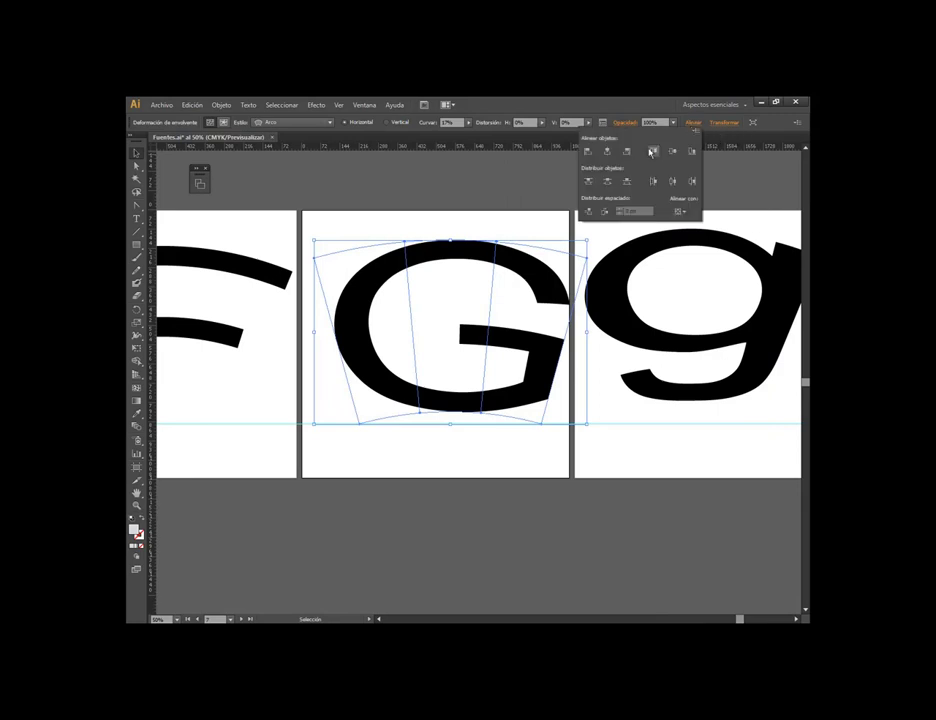
left_click(607, 151)
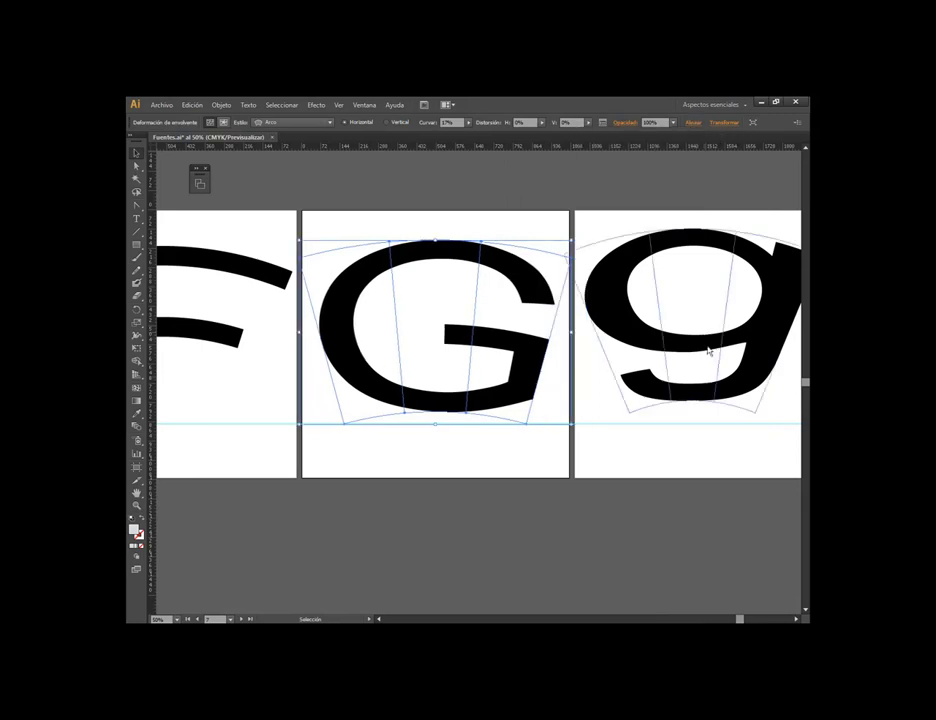
mouse_move(749, 360)
left_mouse_down()
mouse_move(641, 355)
mouse_move(650, 344)
left_mouse_up()
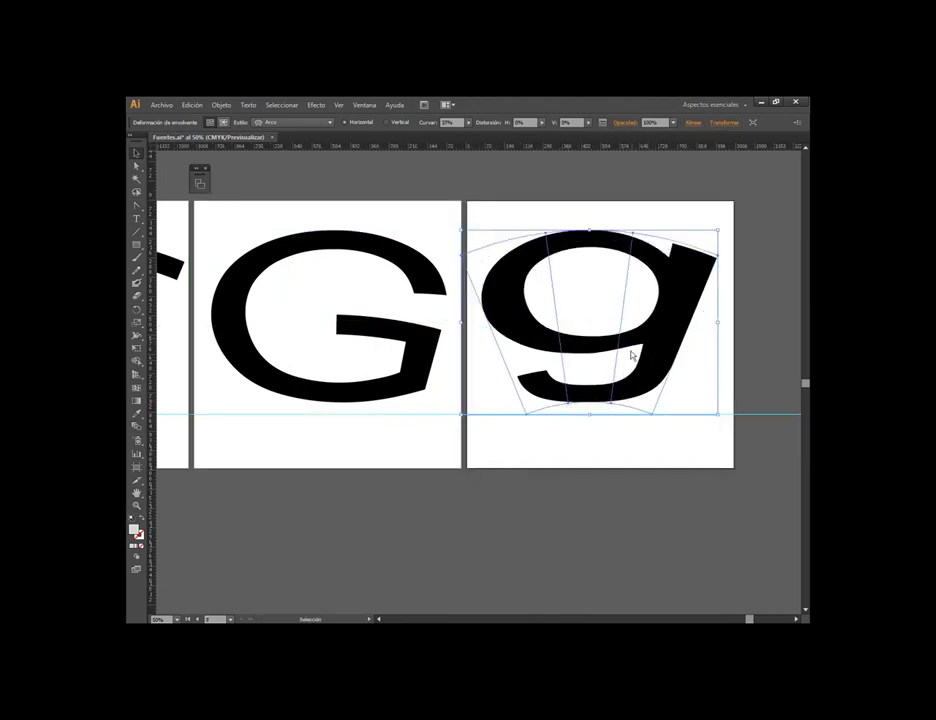
Drag the g down until its bowl meets the guide, then centre it horizontally
key("ctrl")
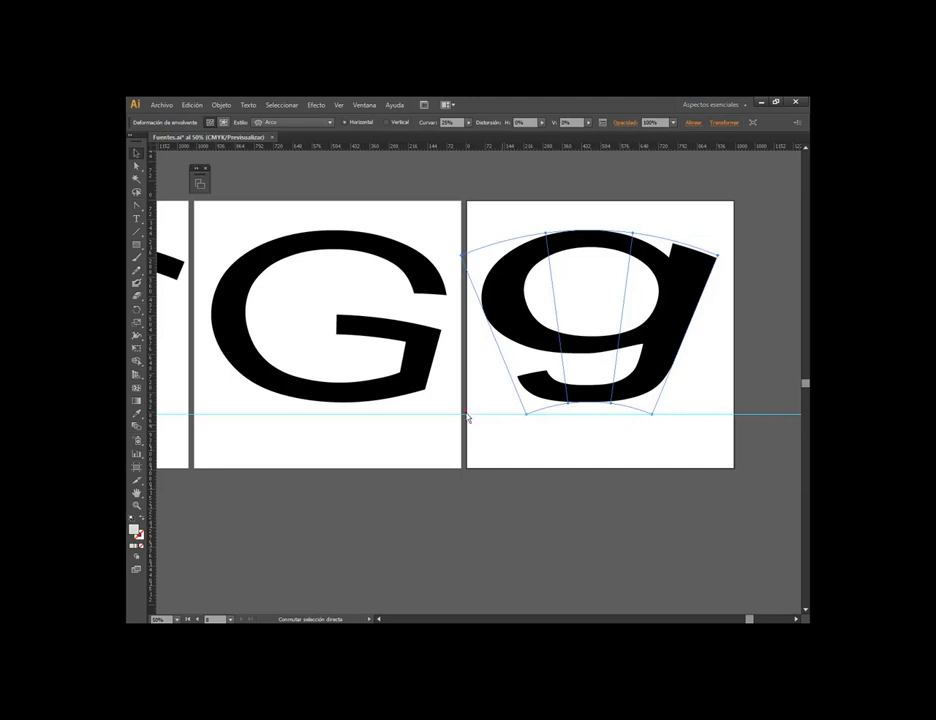
left_click_drag(466, 407, 750, 423)
left_click_drag(480, 346, 710, 353)
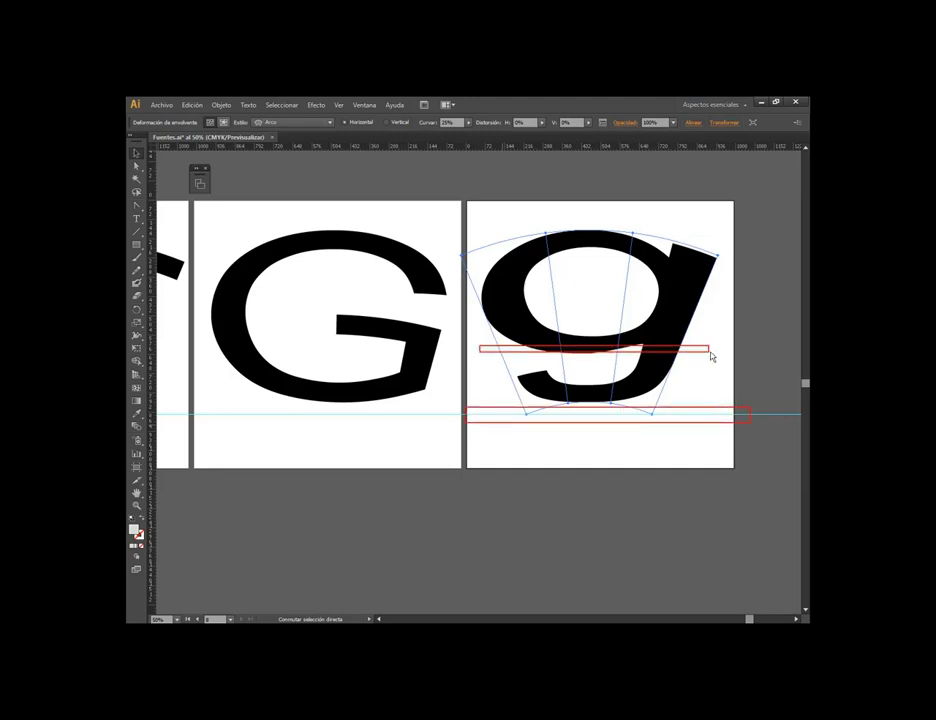
left_click_drag(590, 355, 593, 414)
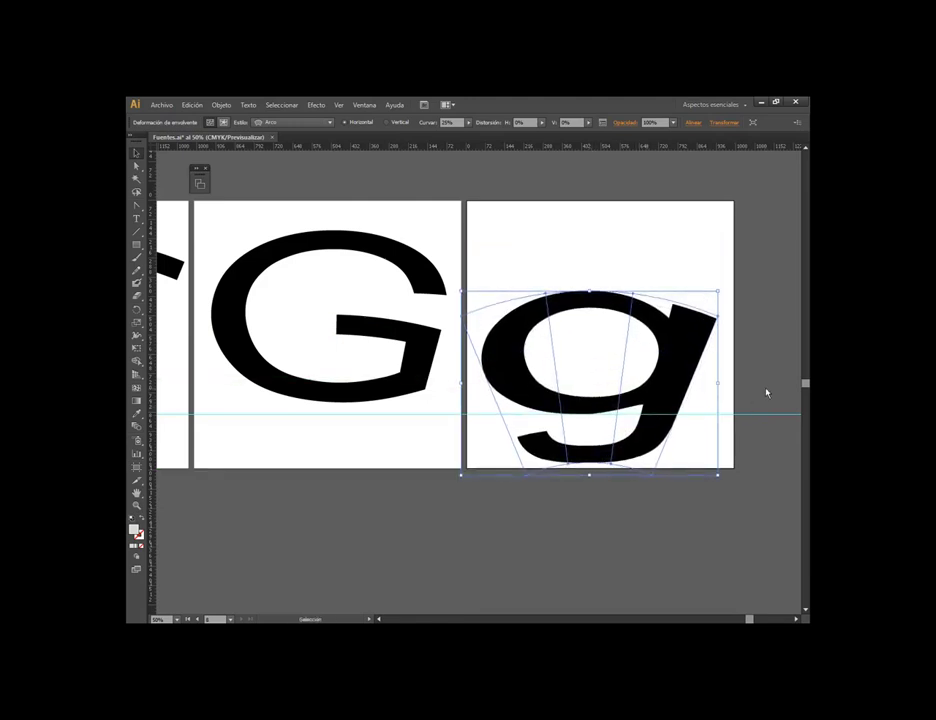
left_click(693, 122)
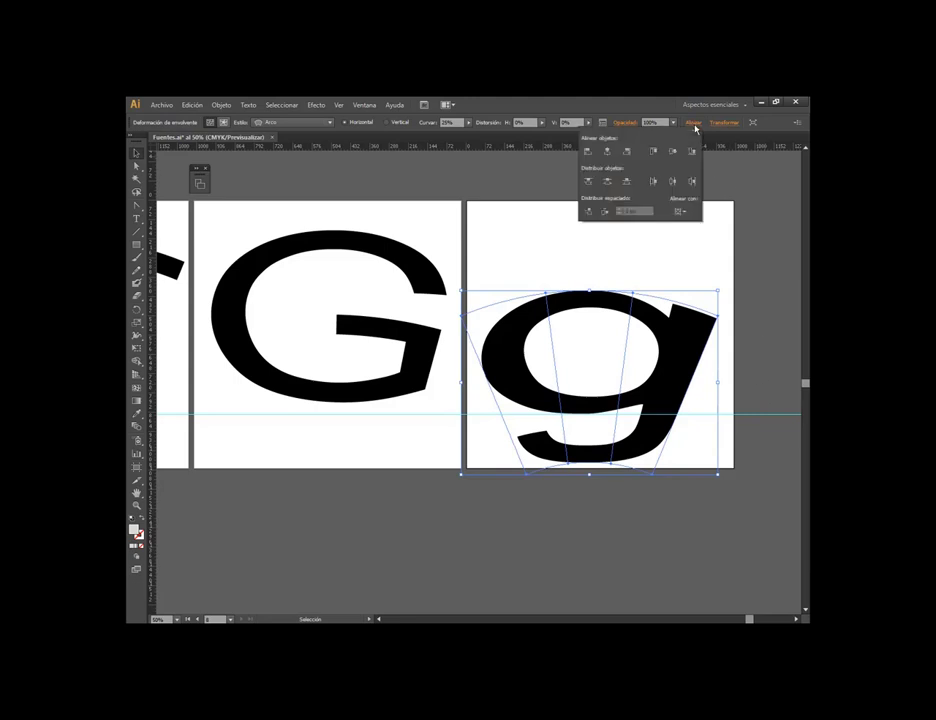
left_click(613, 157)
left_click(773, 292)
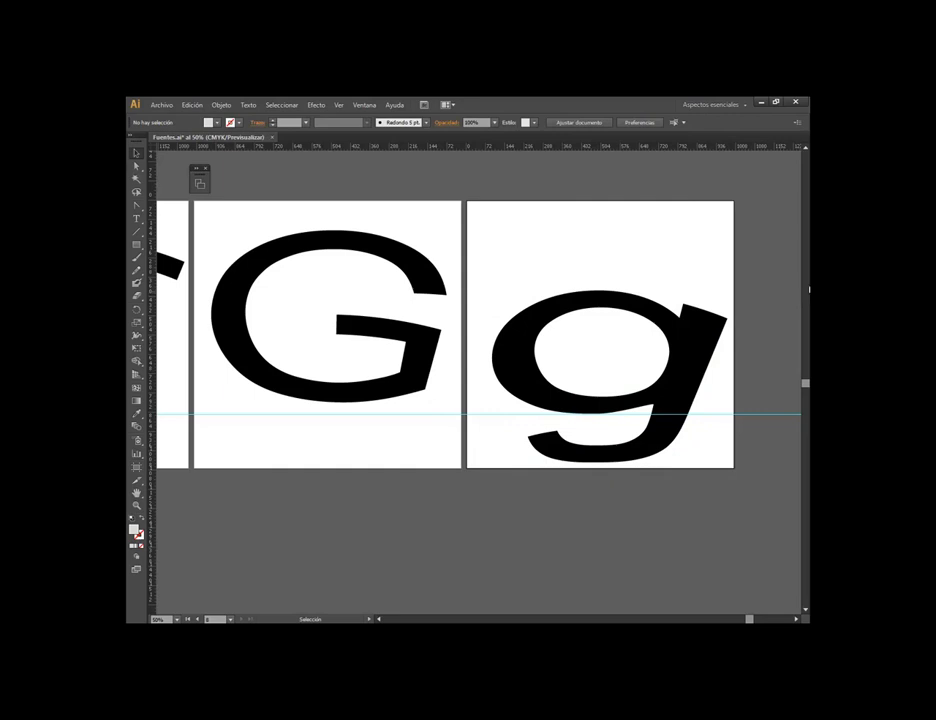
Zoom out to all eight artboards, save, and marquee-select letters A–G for review
scroll(706, 376, "down", 3)
scroll(706, 376, "down", 3)
scroll(652, 378, "down", 2)
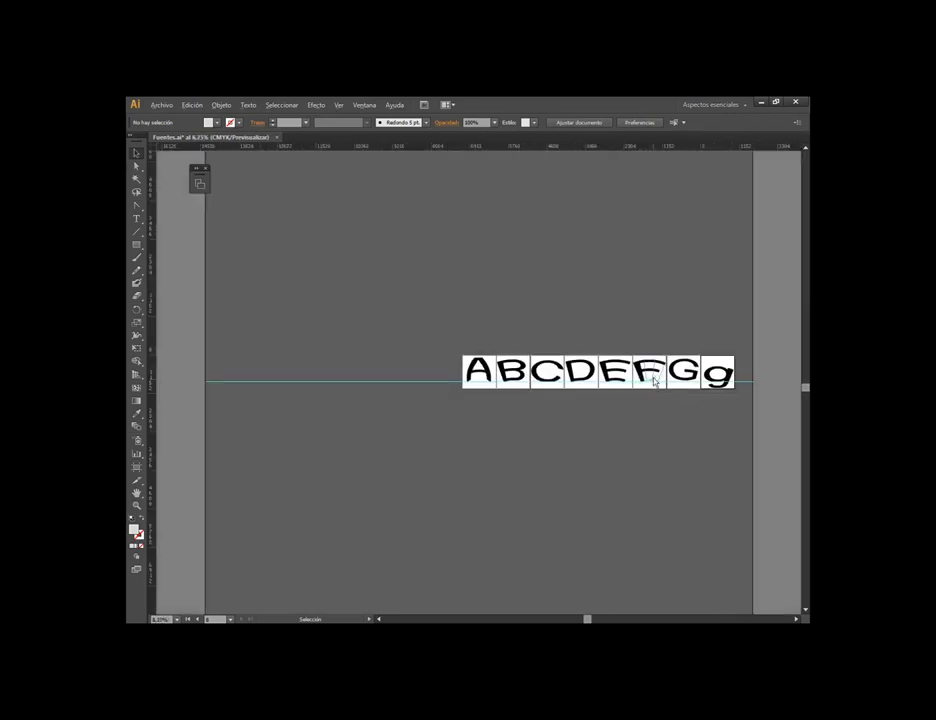
scroll(655, 383, "up", 2)
scroll(606, 400, "down", 2)
scroll(606, 400, "right", 2)
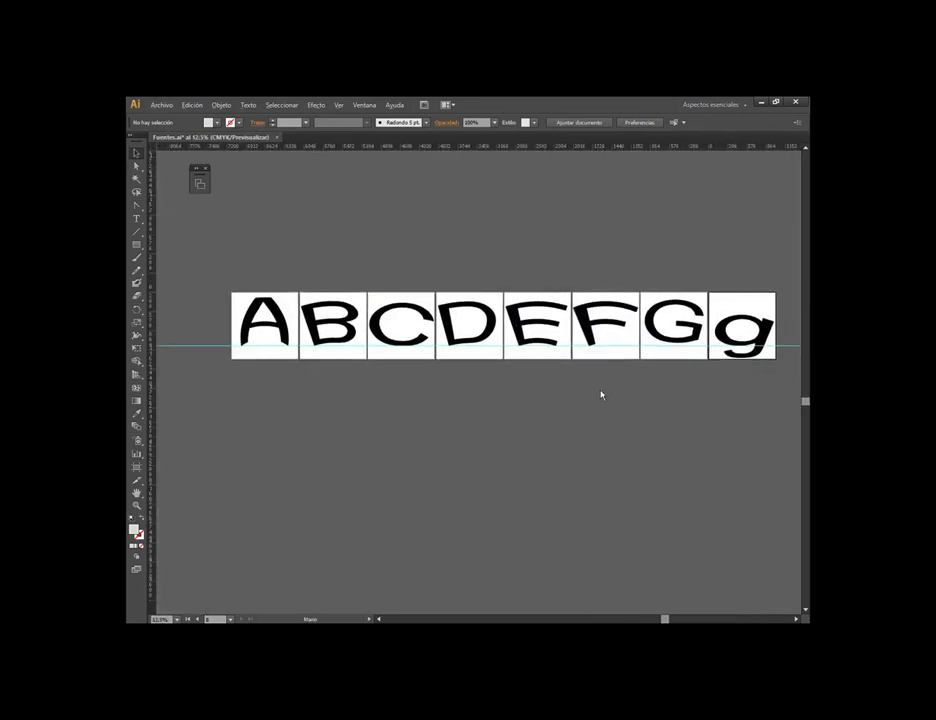
left_click(161, 104)
left_click(187, 191)
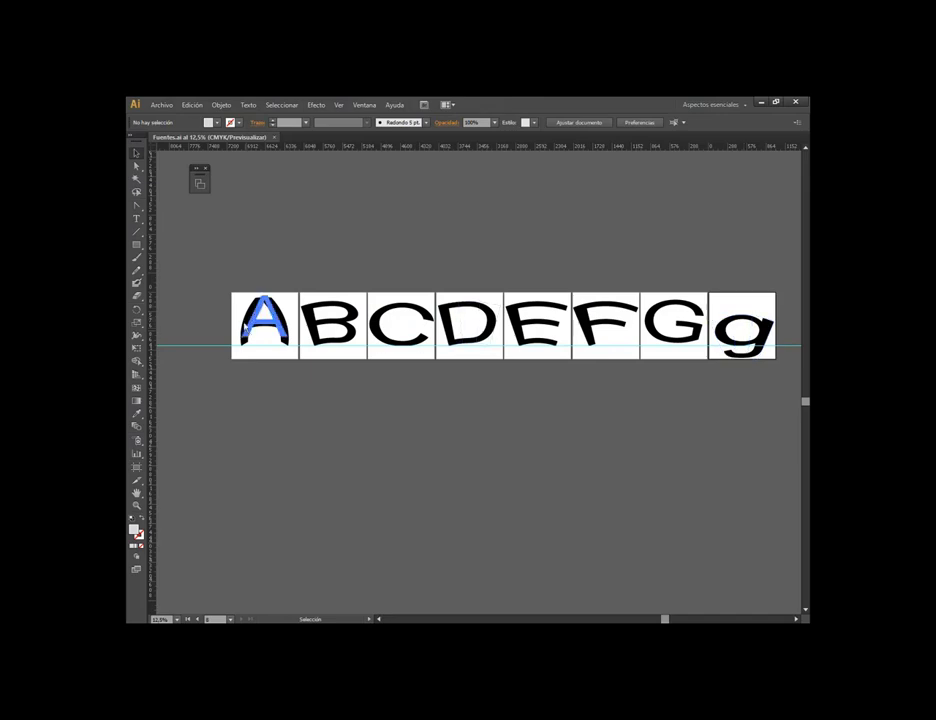
left_click_drag(239, 285, 706, 368)
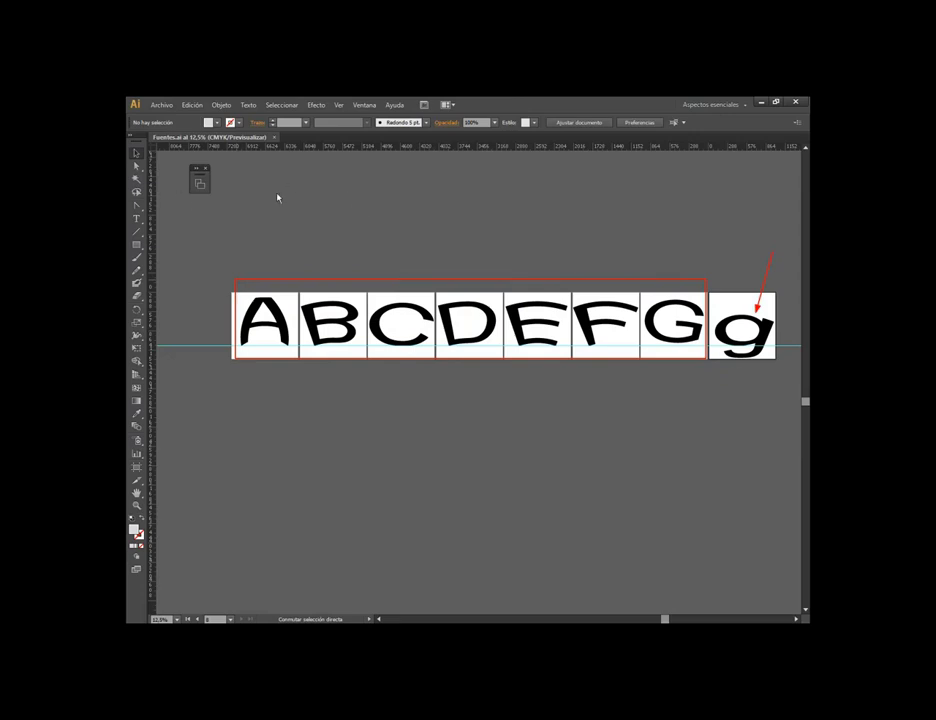
left_click(228, 184)
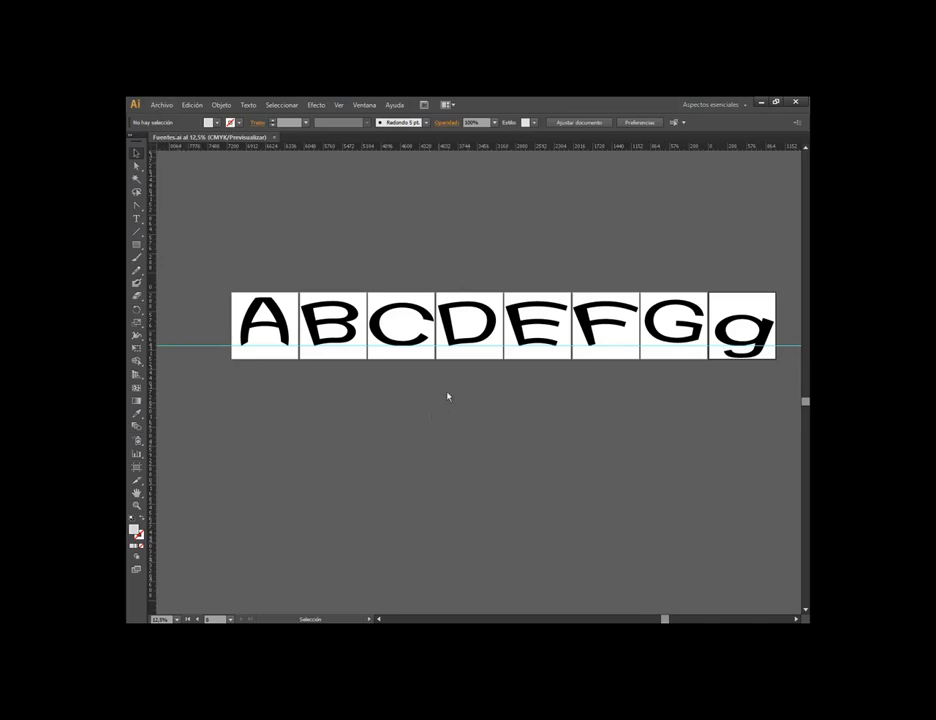
Show the Artboards panel to check the eight artboards, then close it
left_click(365, 104)
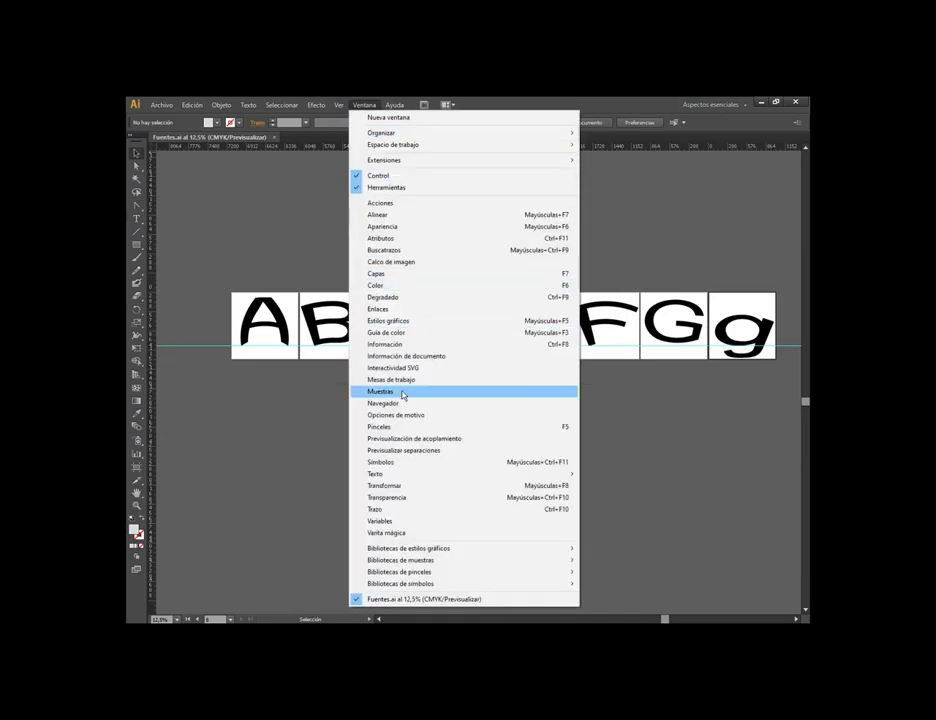
left_click(402, 387)
left_click_drag(299, 178, 566, 179)
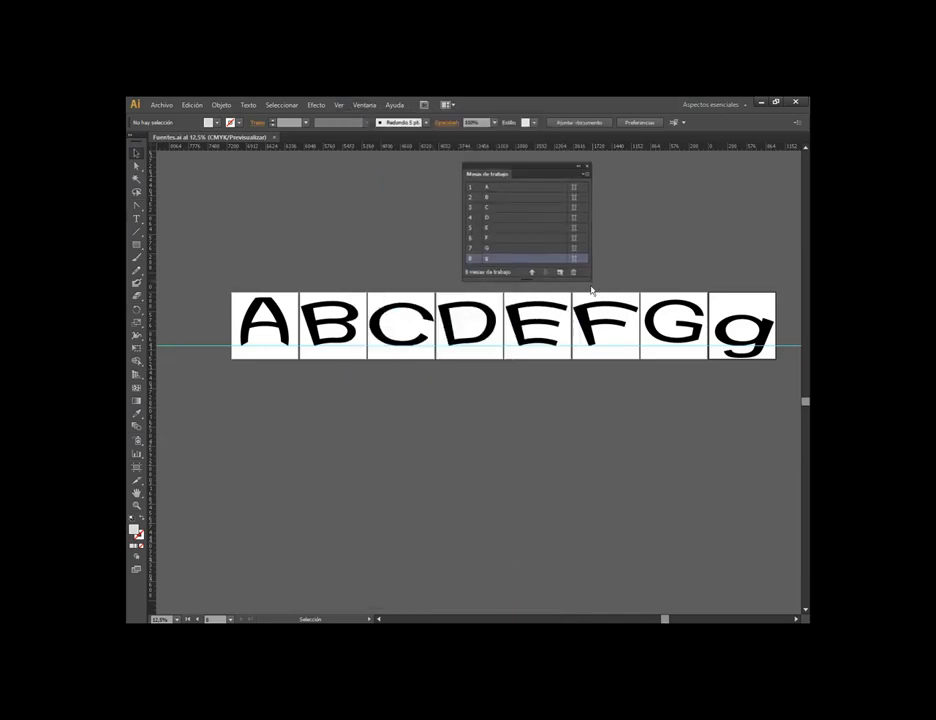
left_click(587, 168)
Dismiss the File menu and switch from Illustrator to another window via the taskbar
left_click(157, 106)
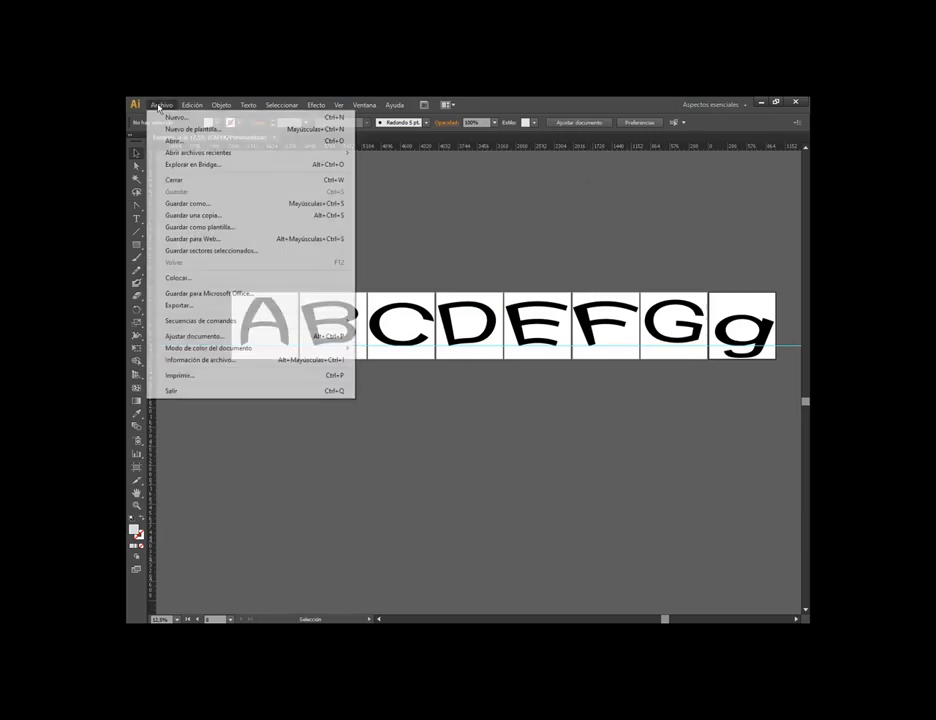
left_click(318, 515)
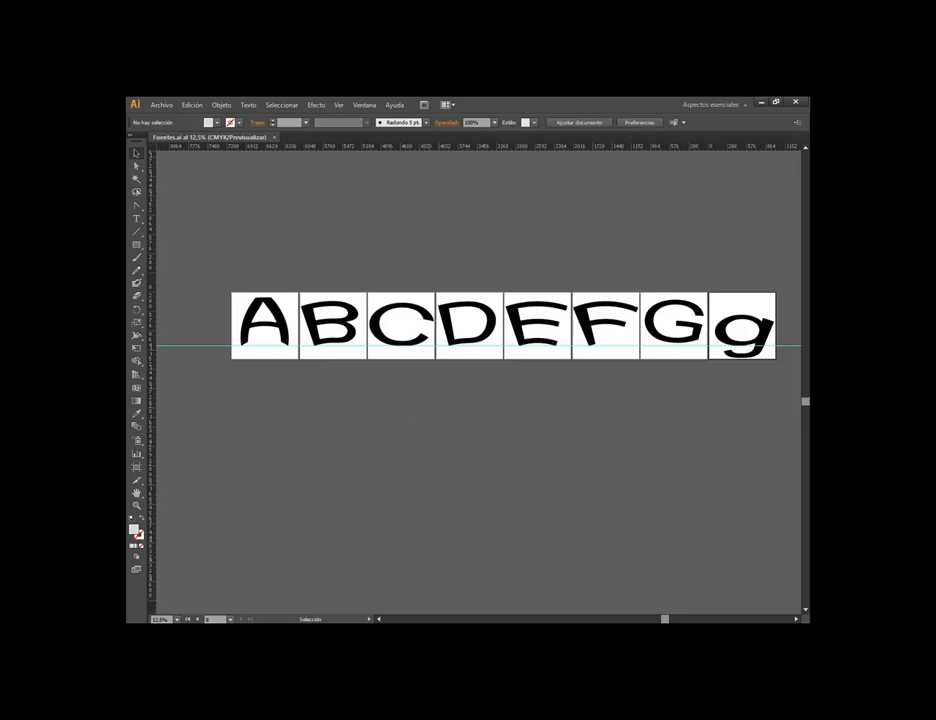
left_click(211, 568)
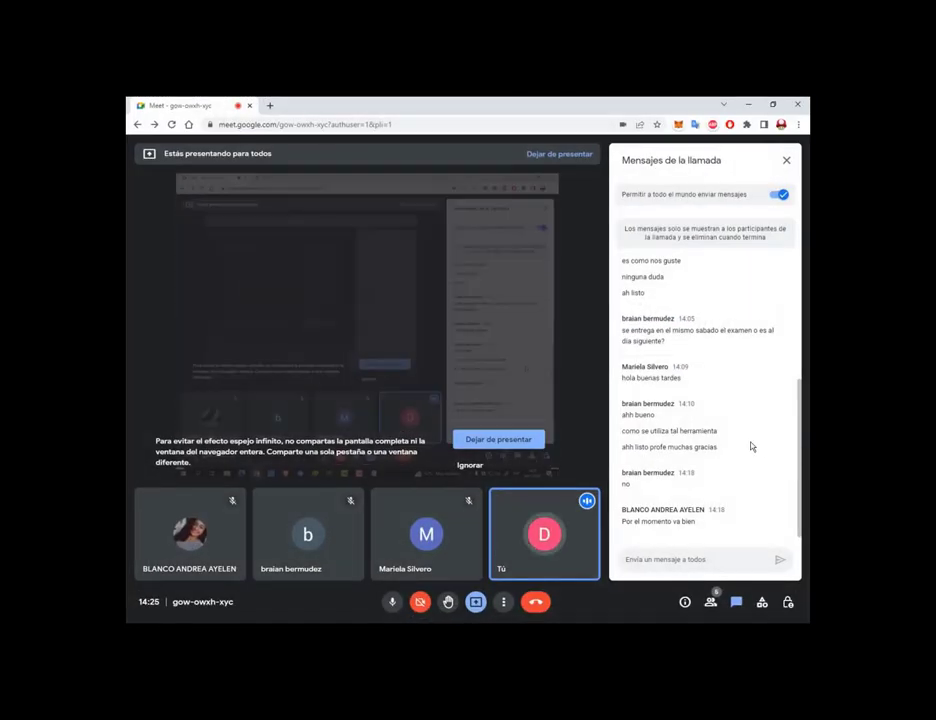
Create a new folder named 'Fuentes' in the Illustrator folder beside Fuentes.ai
key("super+d")
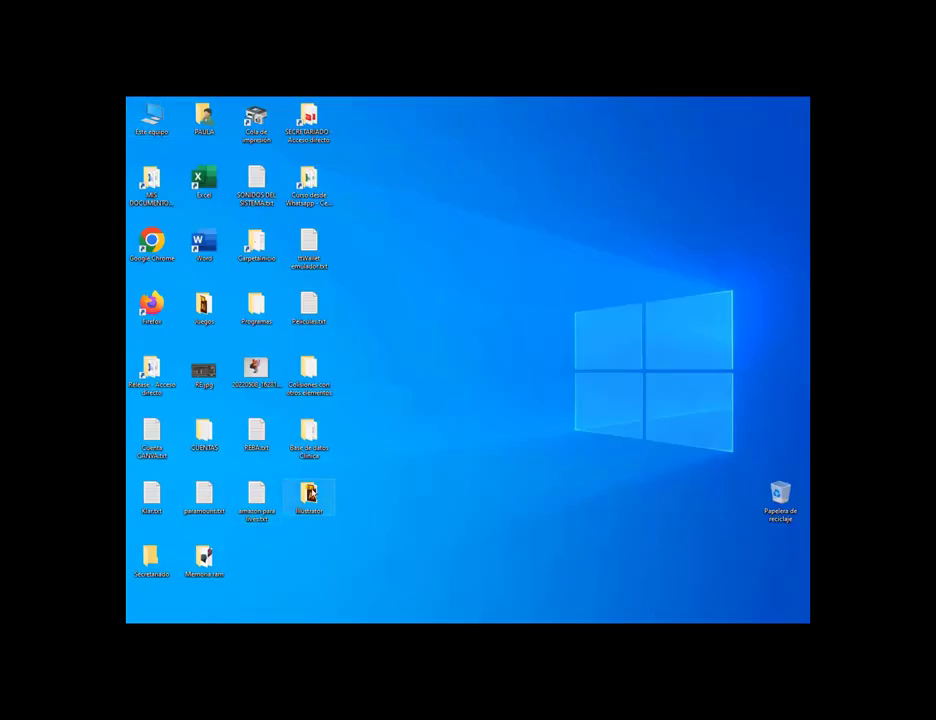
double_click(310, 493)
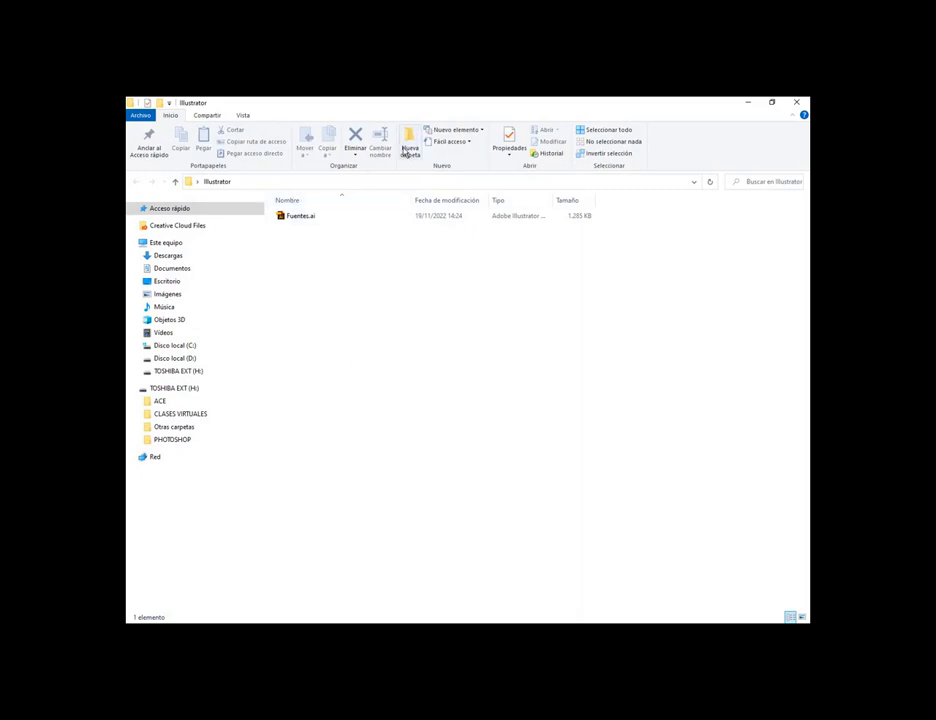
left_click(406, 150)
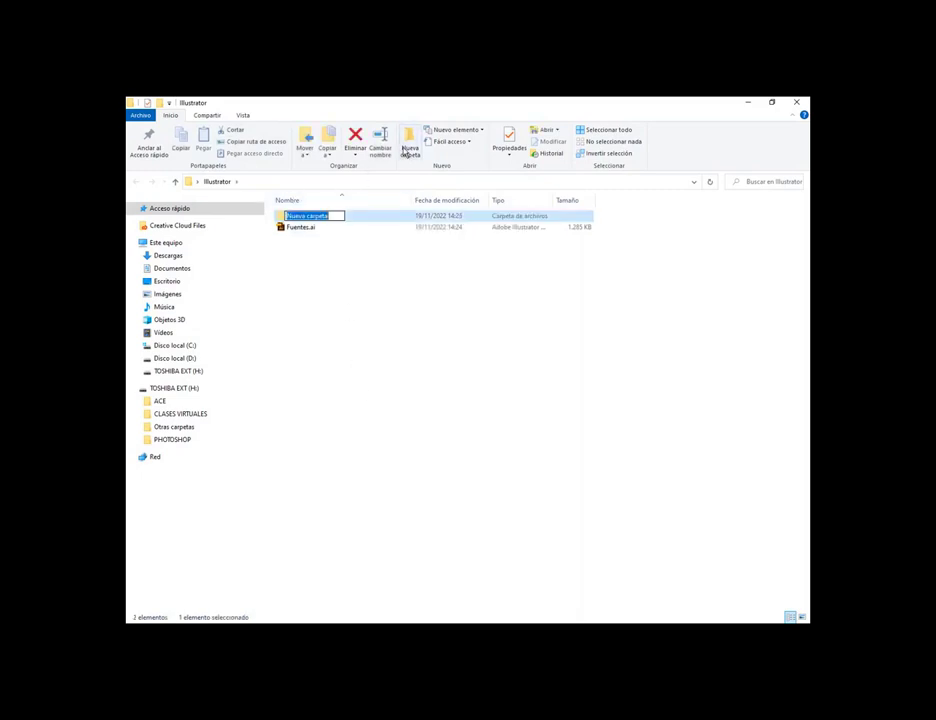
type("Fuentes")
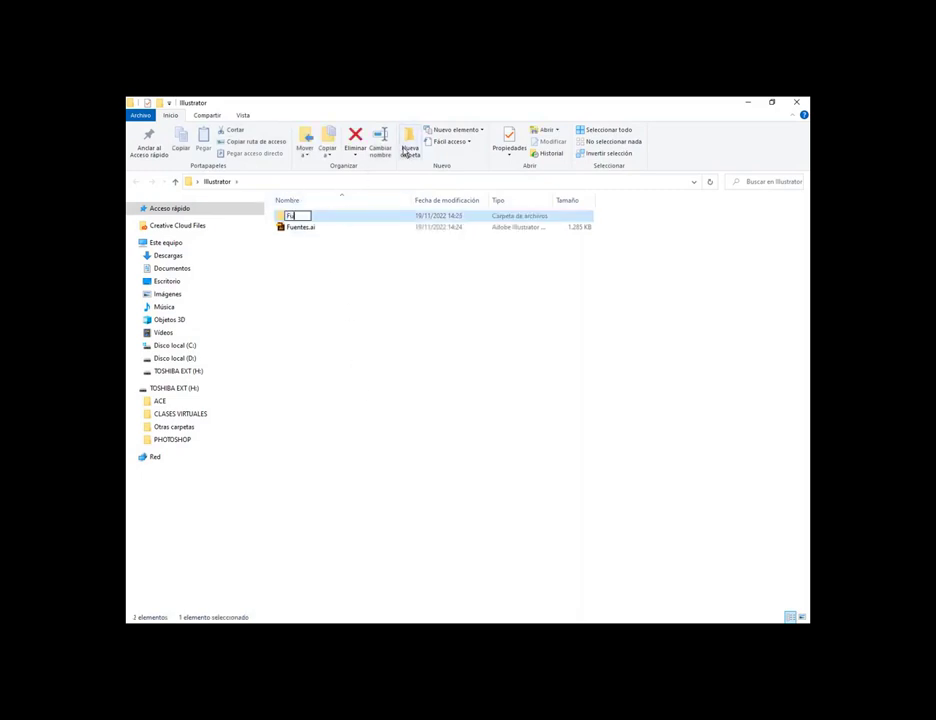
key("Return")
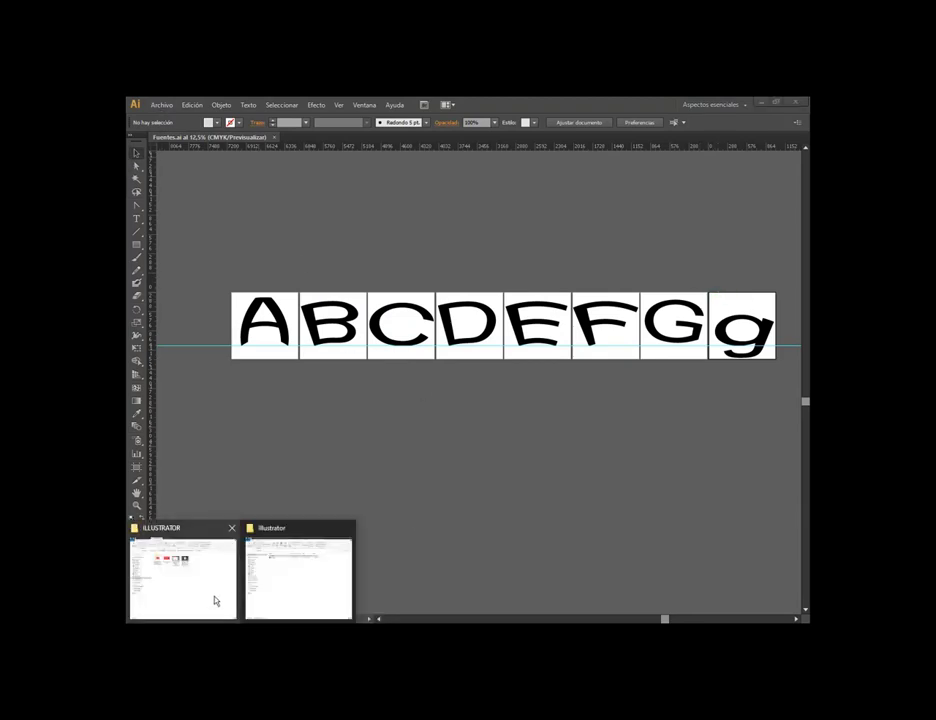
Browse the Documentos folder briefly, then close File Explorer and return to Illustrator
left_click(303, 576)
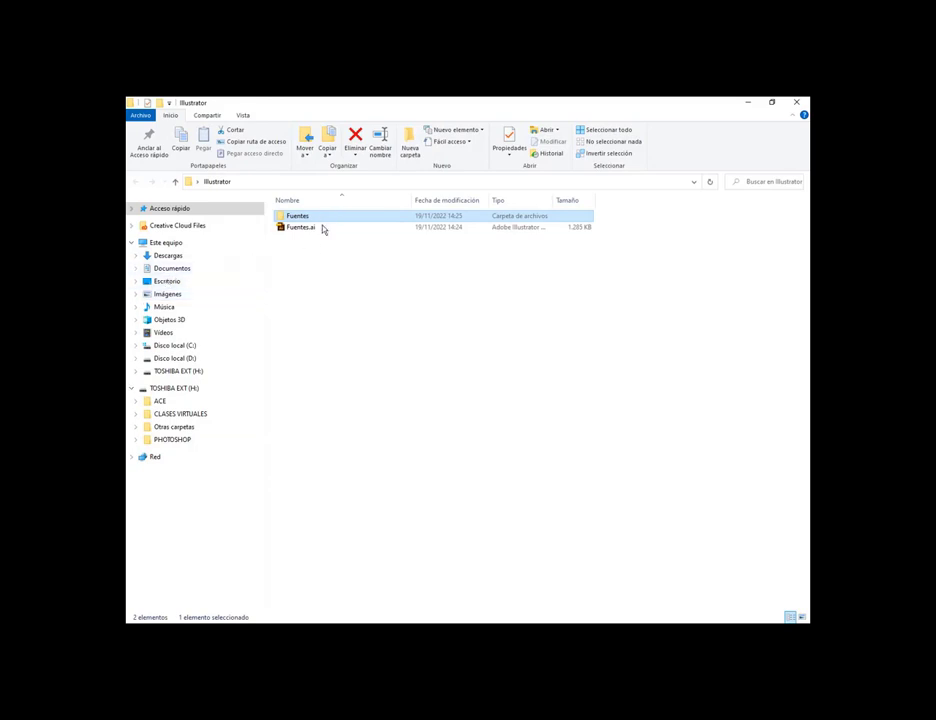
left_click(172, 268)
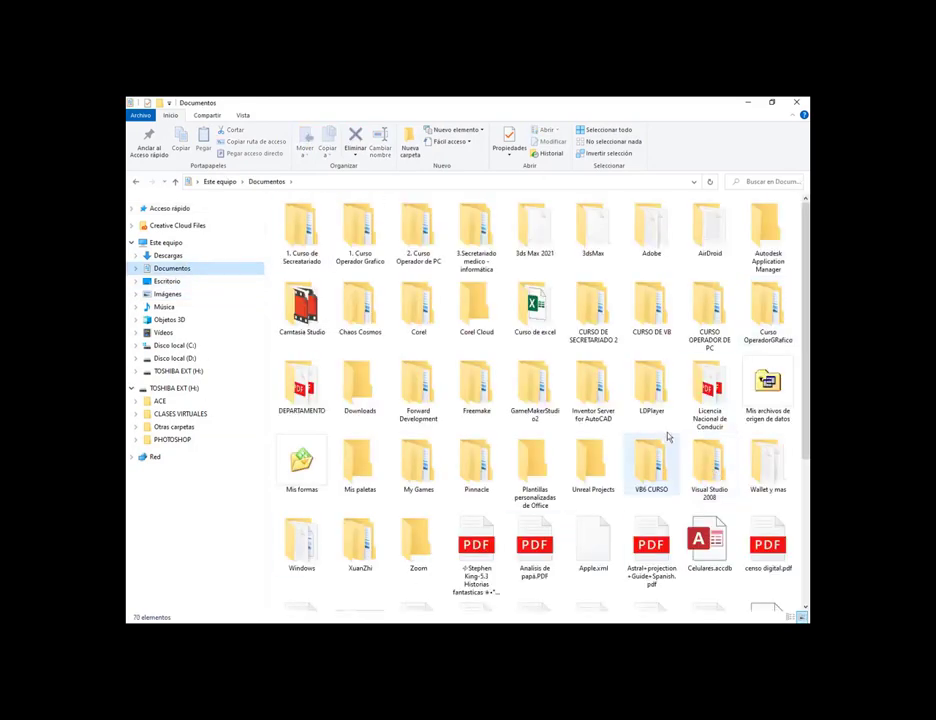
scroll(675, 400, "down", 5)
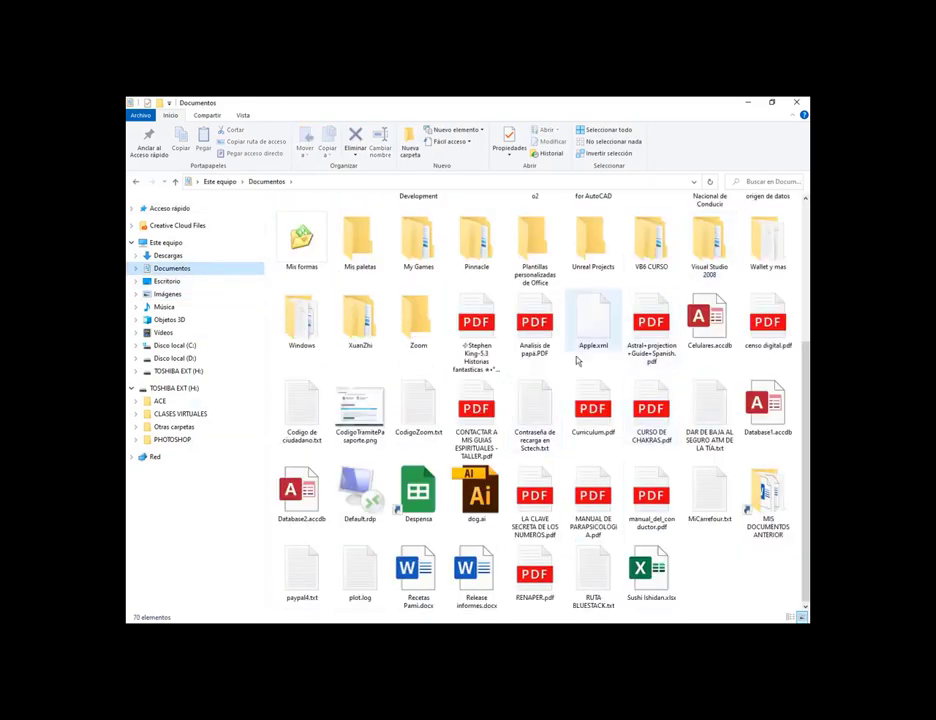
left_click(796, 103)
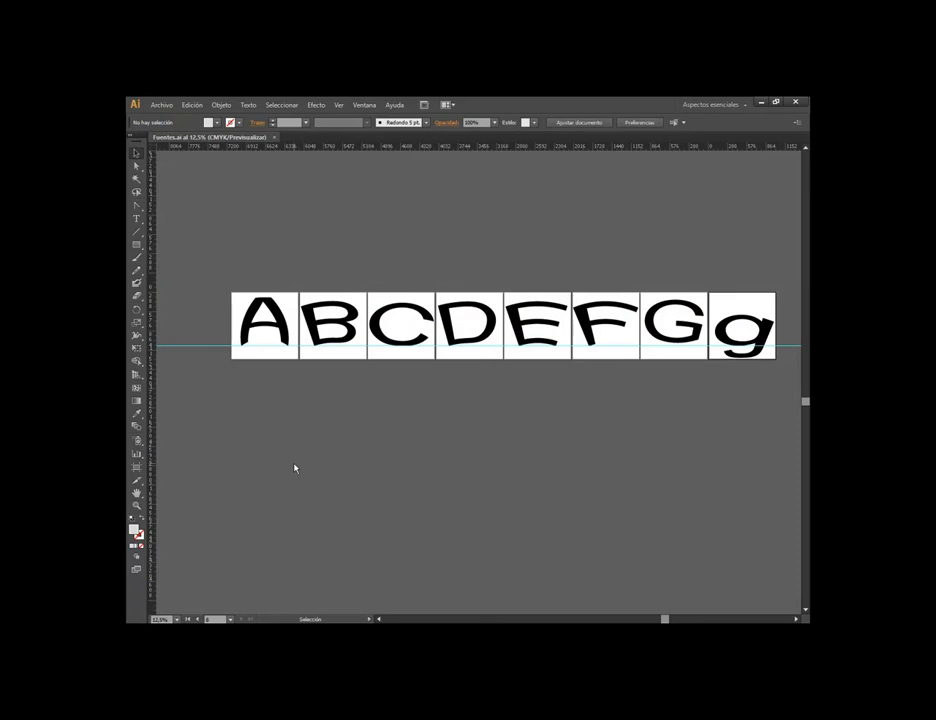
Start Save As into the Fuentes folder and show the file-type list
left_click(171, 105)
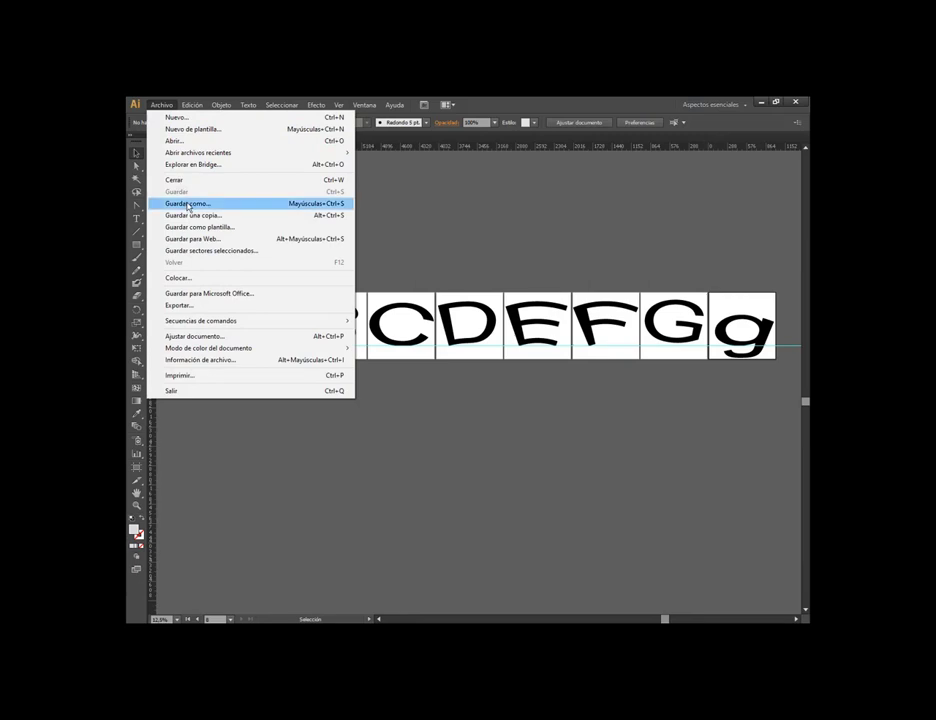
left_click(188, 204)
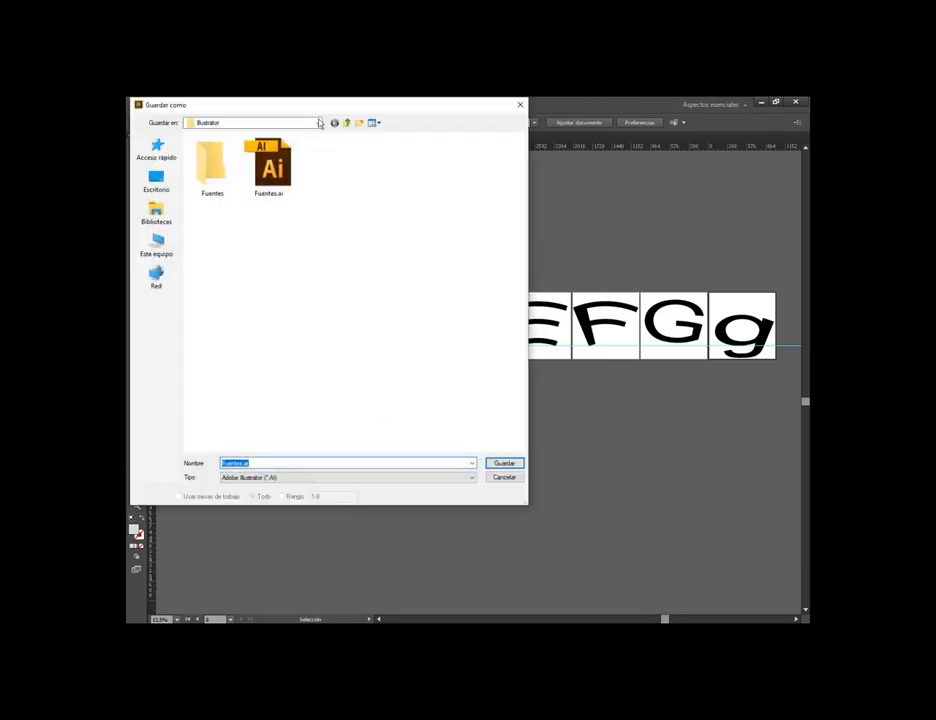
double_click(212, 163)
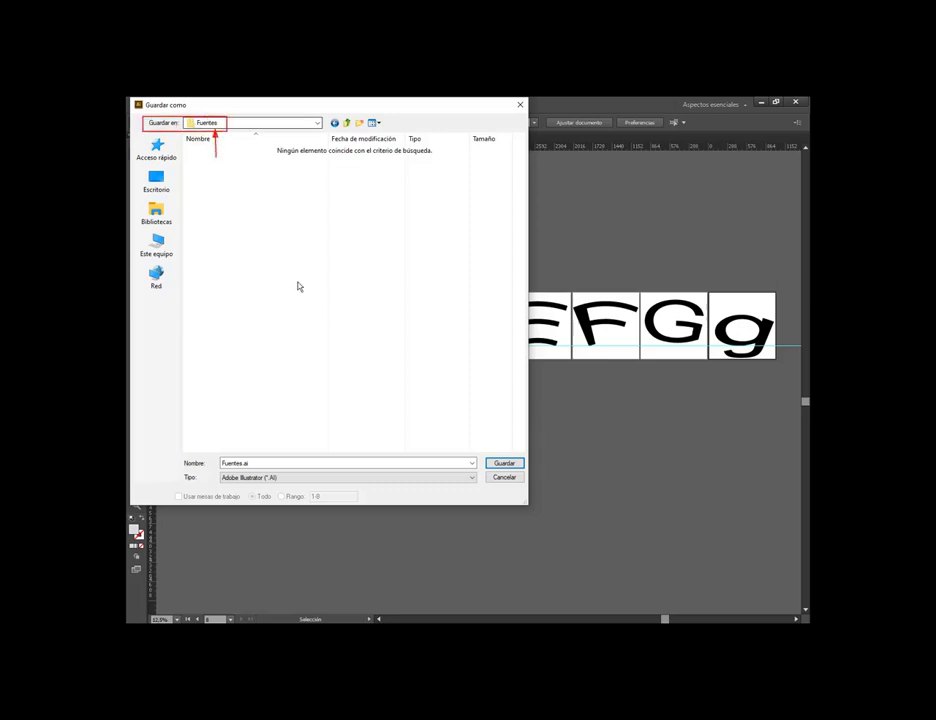
left_click(240, 478)
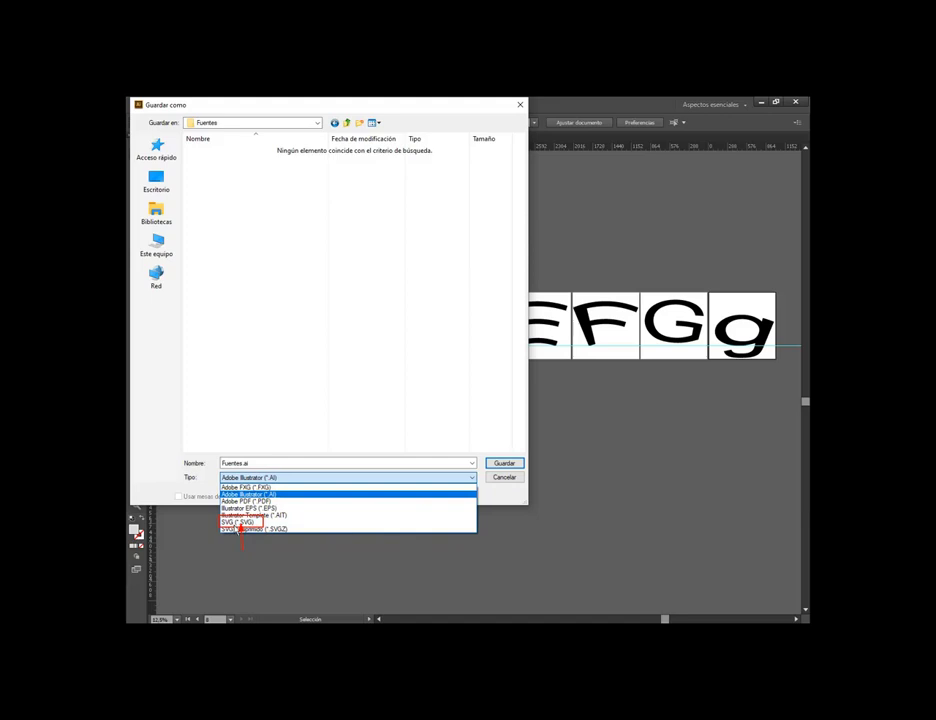
Choose SVG (*.SVG) as the file type and enable Usar mesas de trabajo
left_click(248, 547)
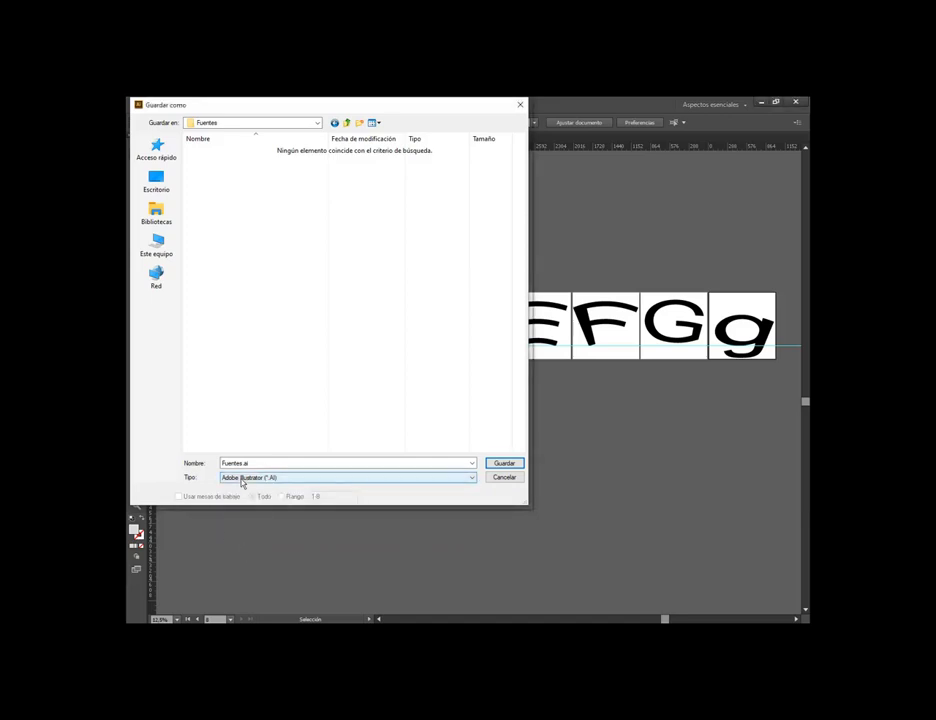
left_click(242, 482)
left_click(250, 524)
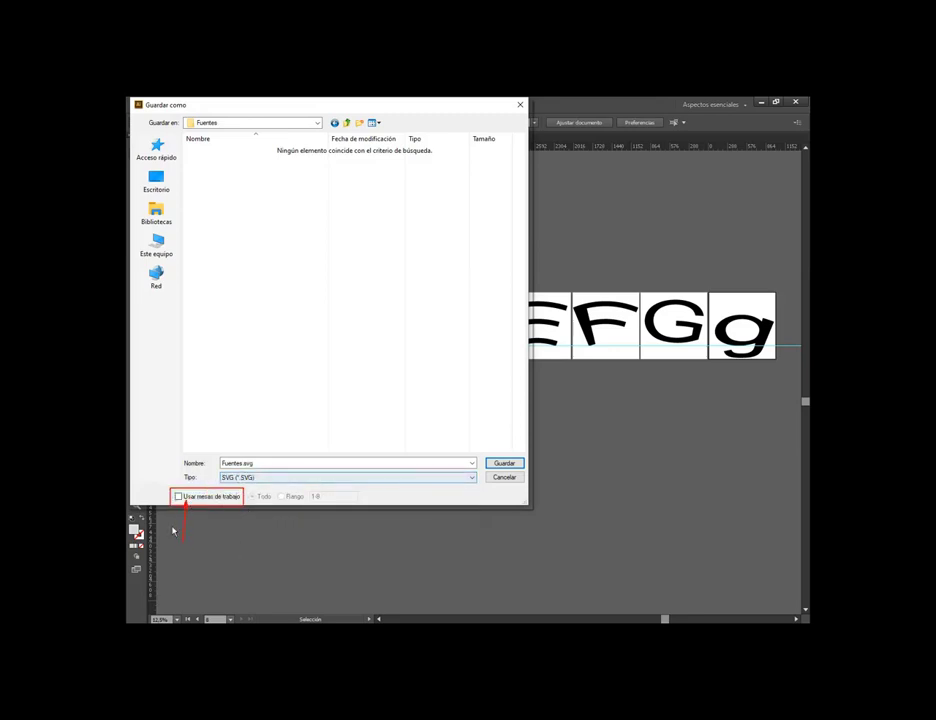
left_click(178, 496)
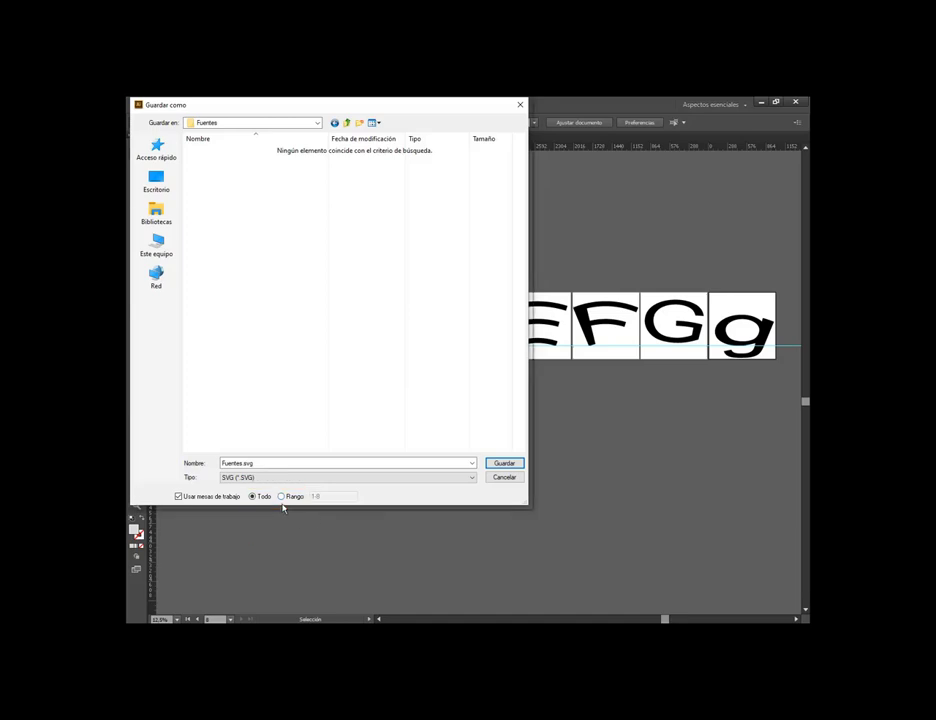
Try a 1-8 artboard range, settle on Todo, and save as Fuentes.svg
left_click(282, 498)
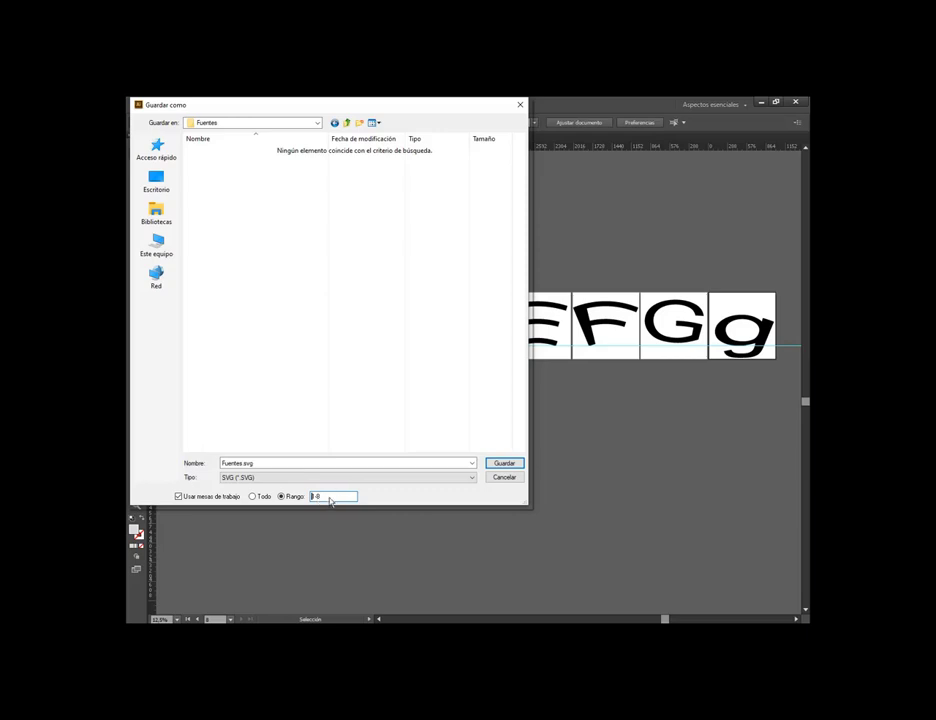
double_click(316, 497)
type("1-8")
left_click(252, 496)
left_click(282, 496)
left_click(253, 497)
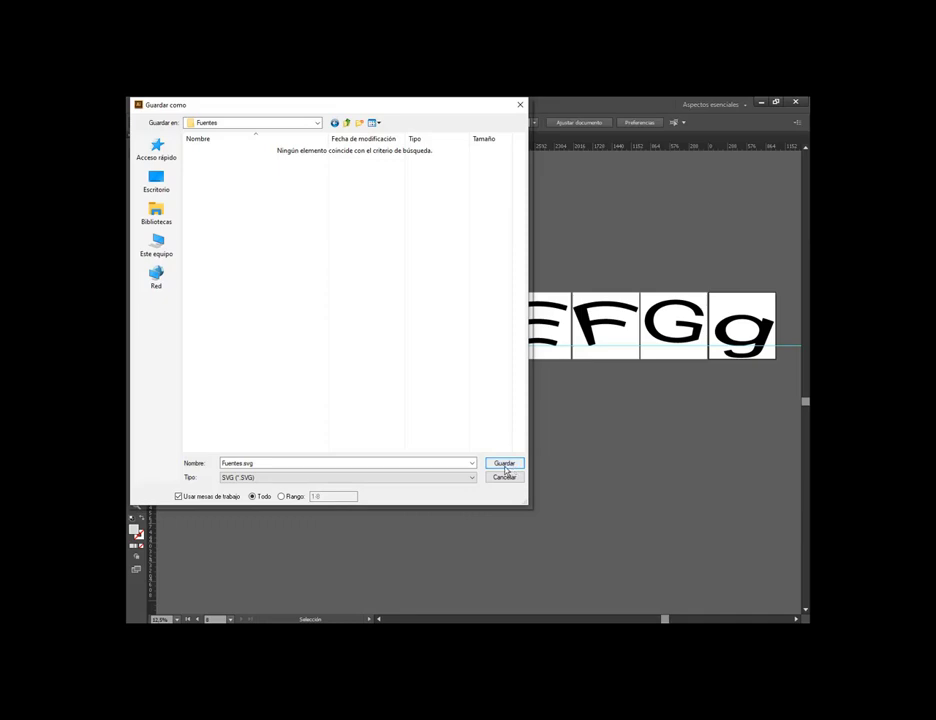
left_click(505, 465)
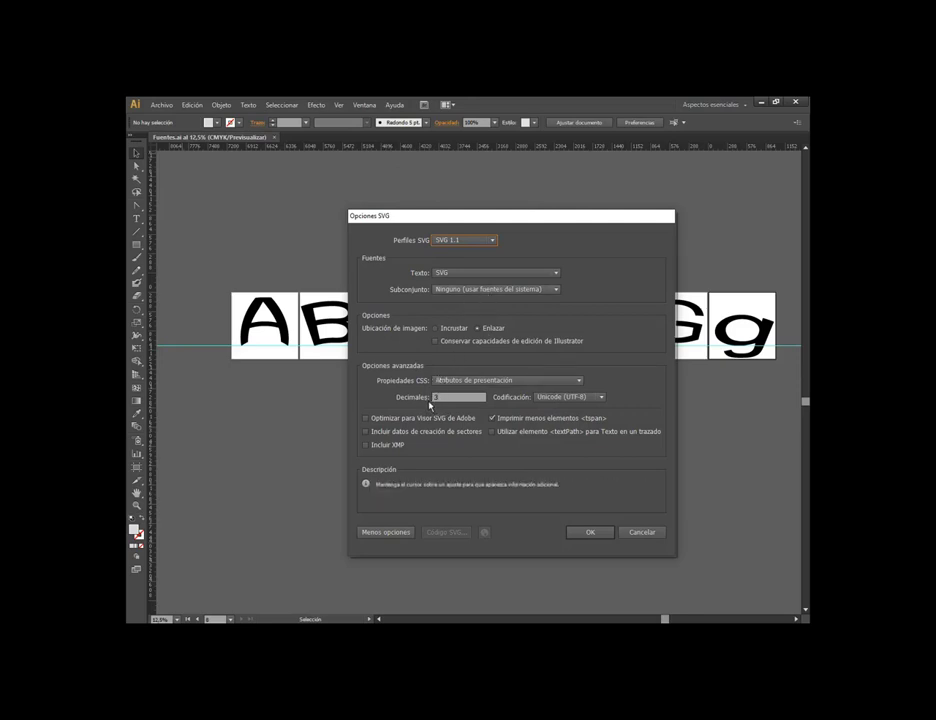
Accept the SVG 1.1 options so the lettering saves as Fuentes.svg
left_click(591, 532)
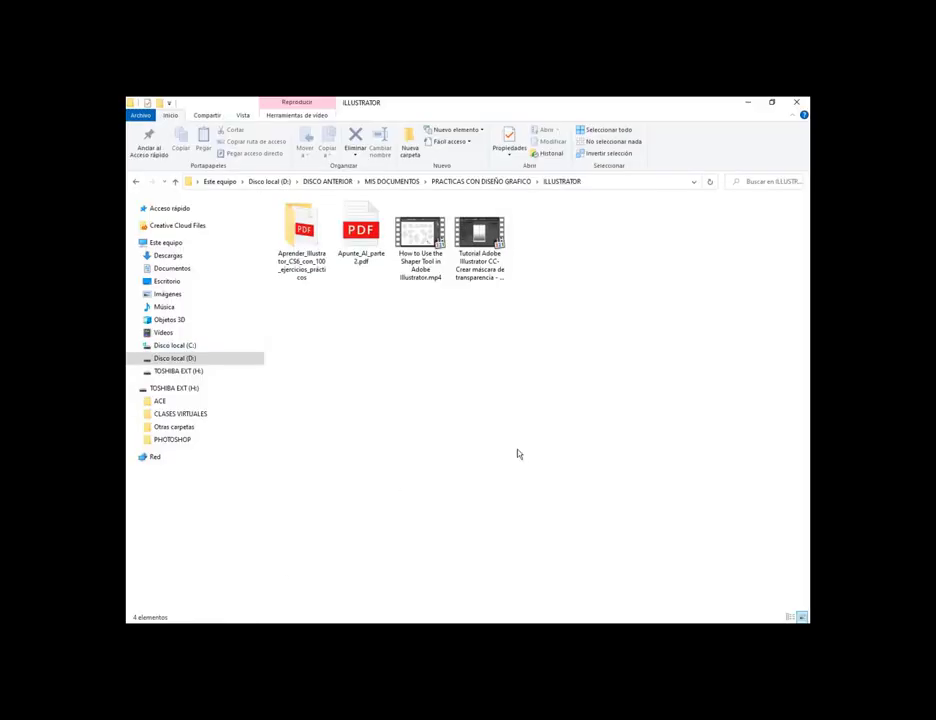
Browse from Escritorio into Illustrator\Fuentes to list the seven exported SVG letters
left_click(180, 257)
left_click(182, 283)
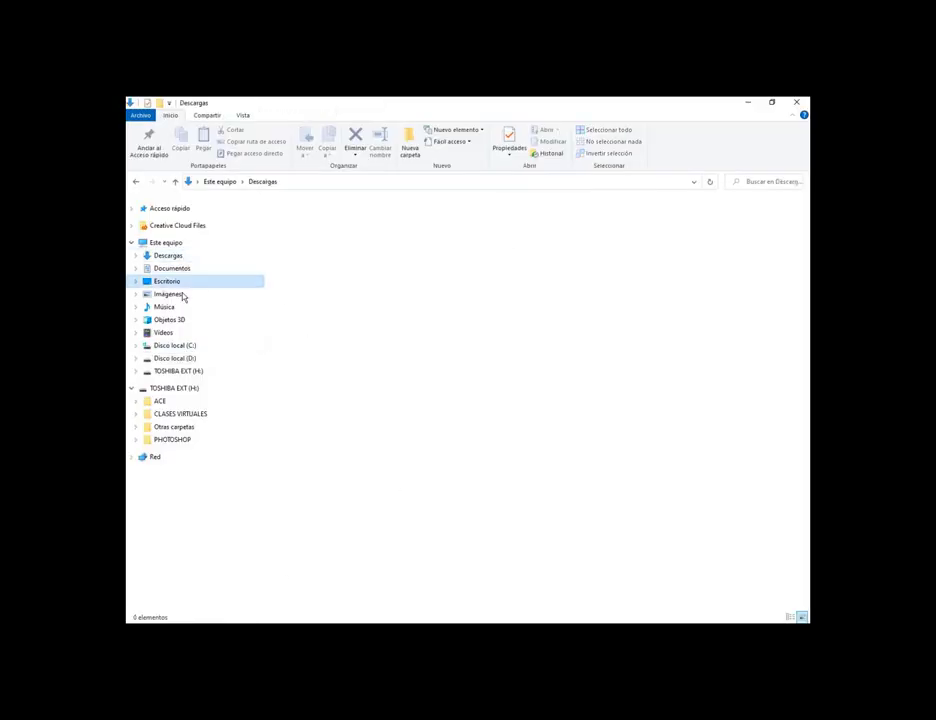
double_click(421, 226)
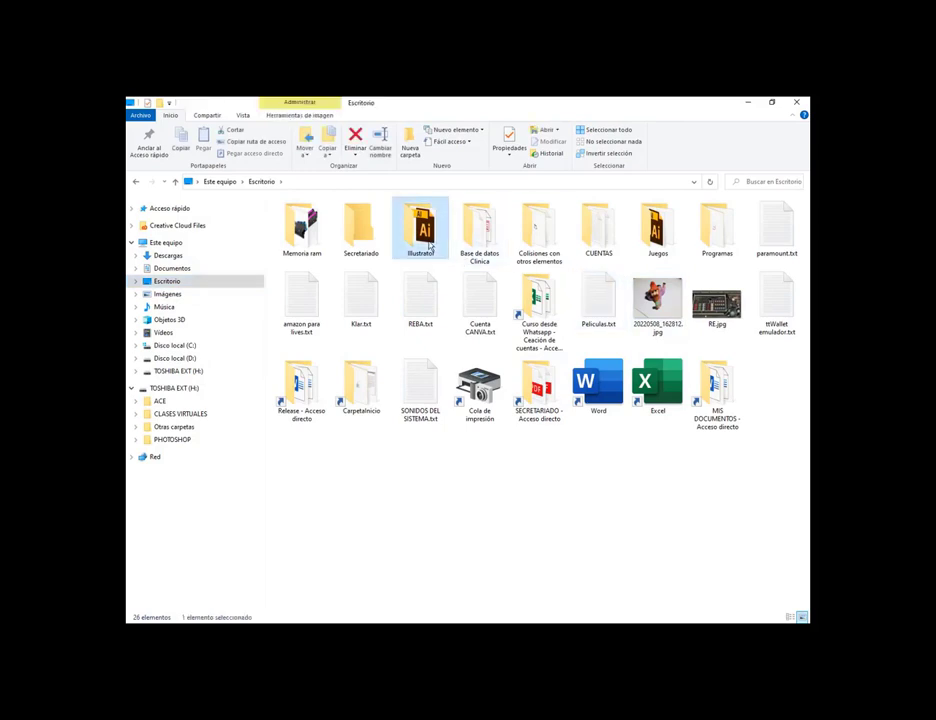
double_click(316, 240)
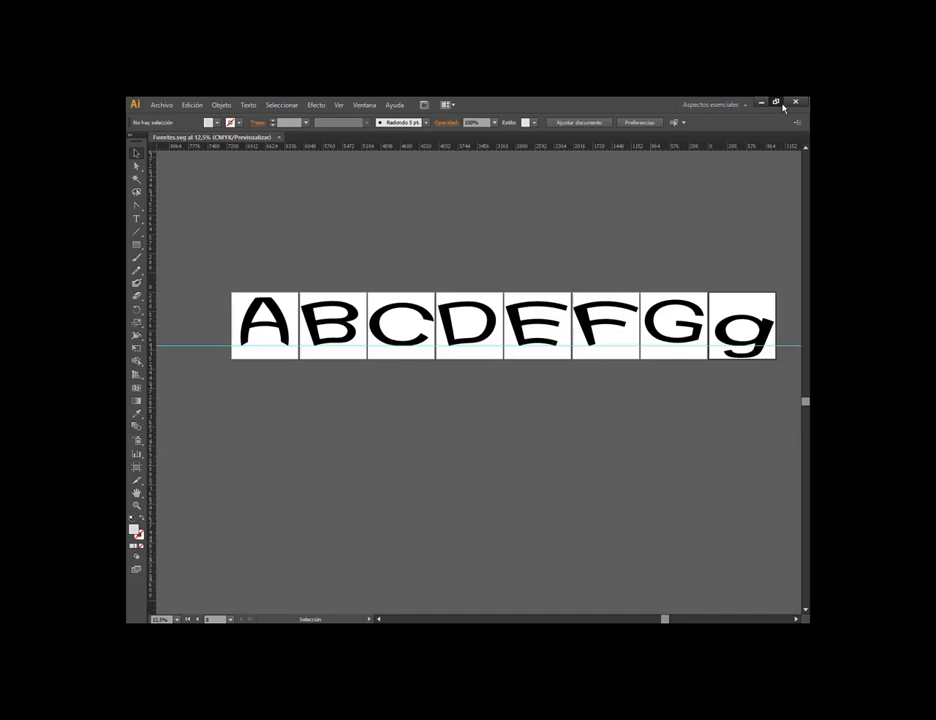
Restore the Illustrator window and inspect the Save As name Fuentes.svg without saving
left_click(776, 101)
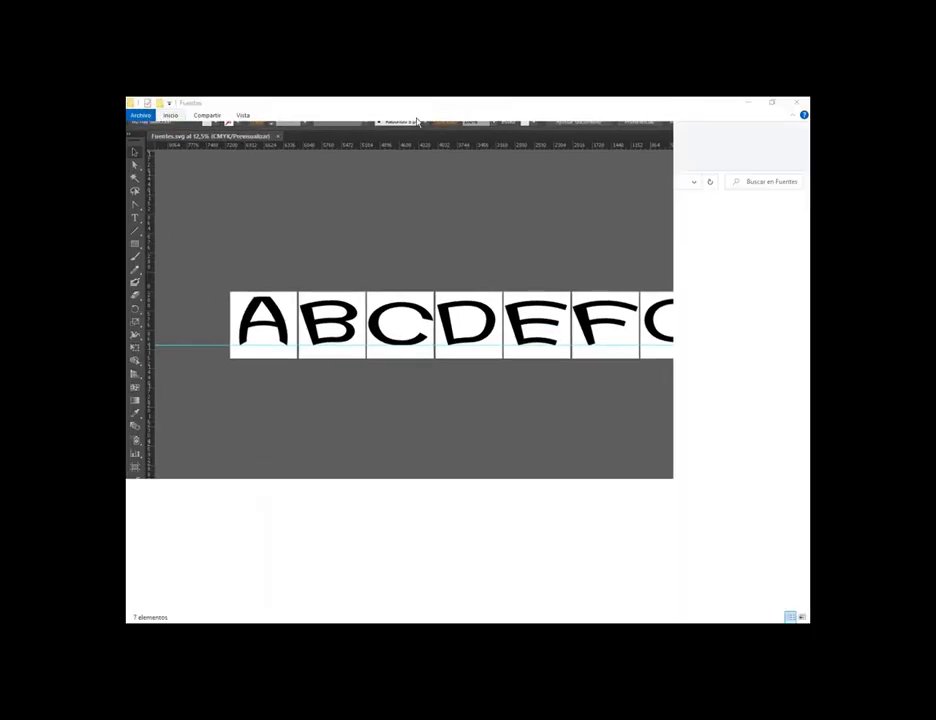
left_click_drag(527, 143, 746, 198)
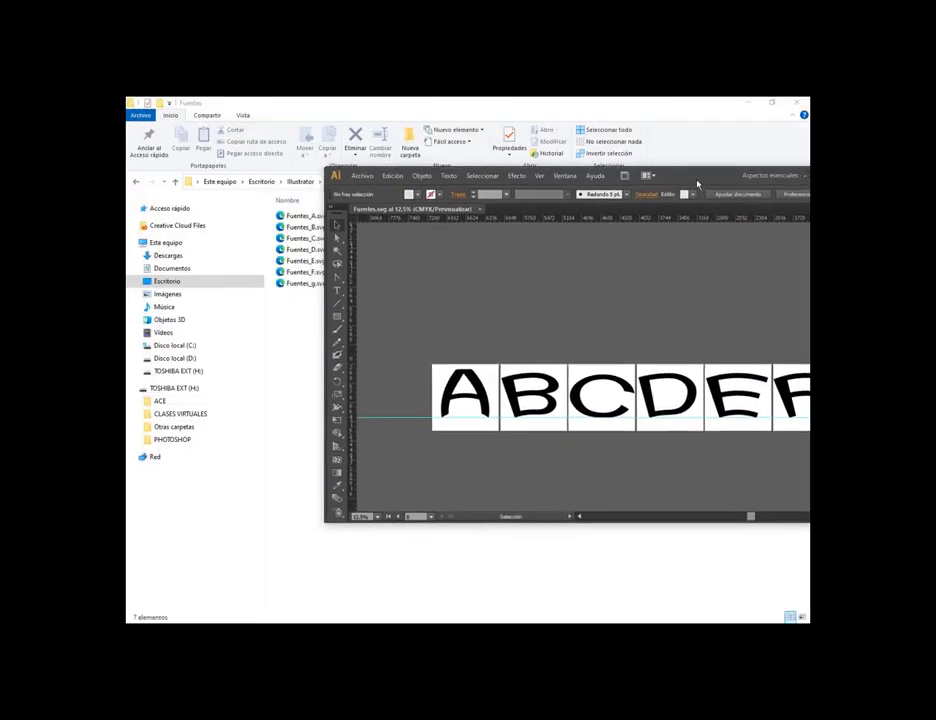
left_click(384, 188)
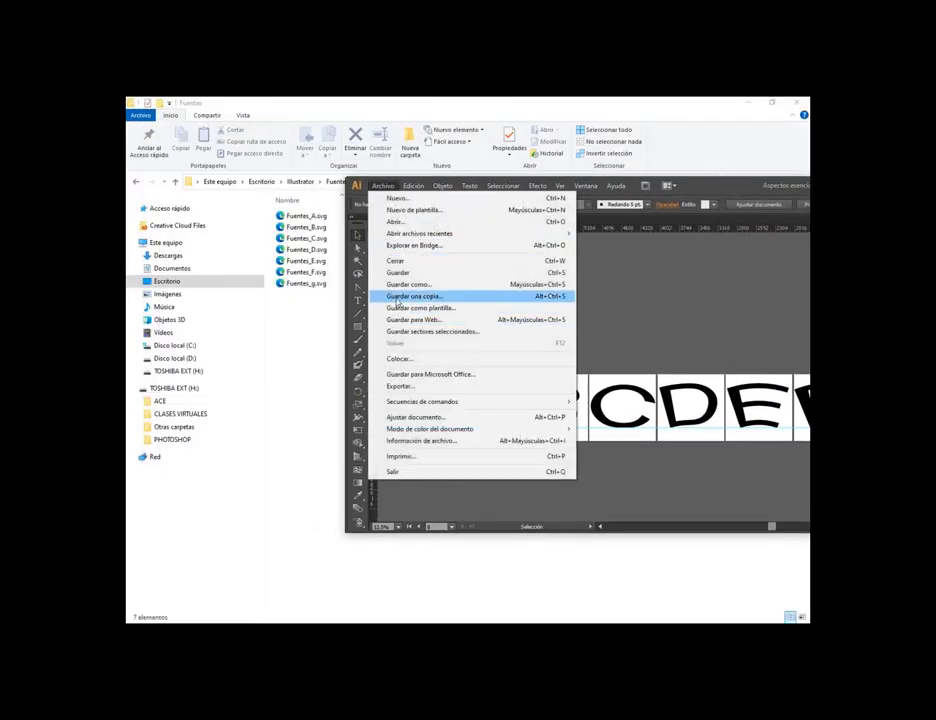
left_click(402, 290)
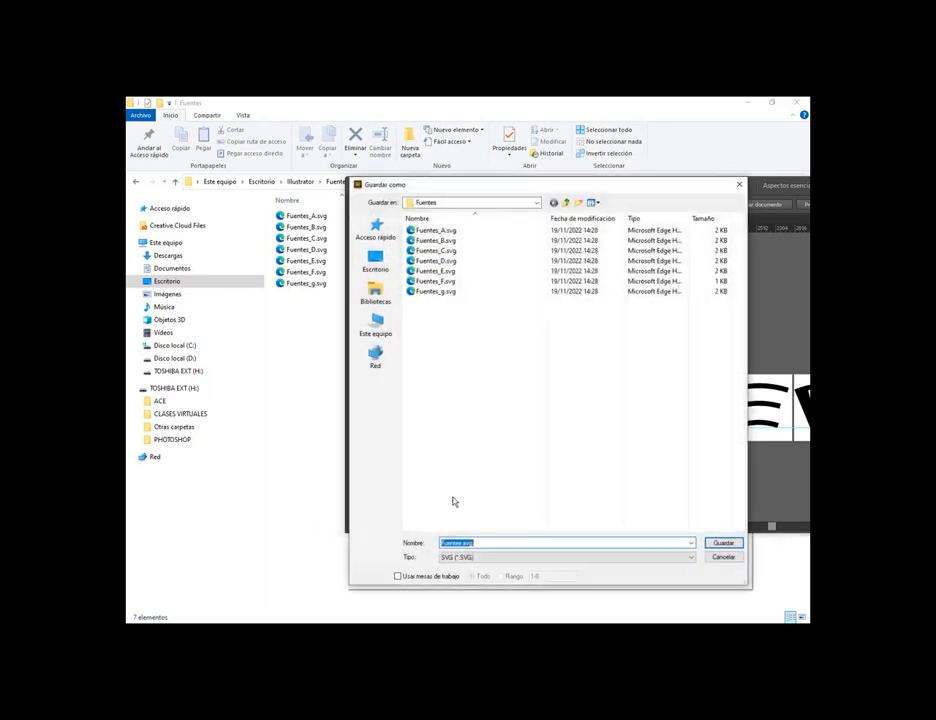
left_click(468, 544)
double_click(458, 543)
left_click_drag(468, 190, 477, 303)
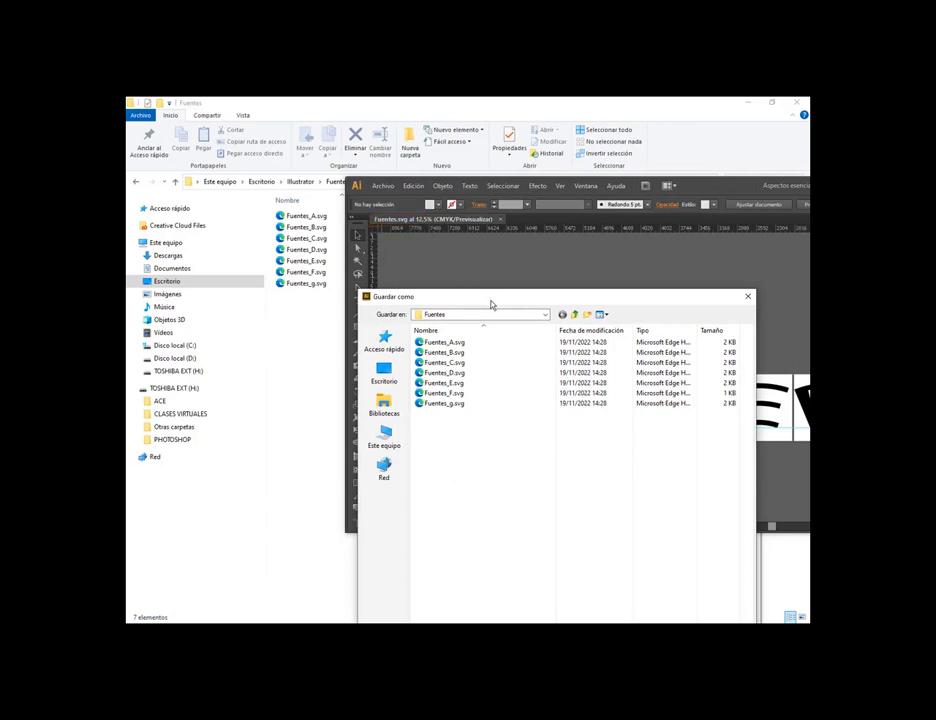
left_click_drag(493, 299, 575, 185)
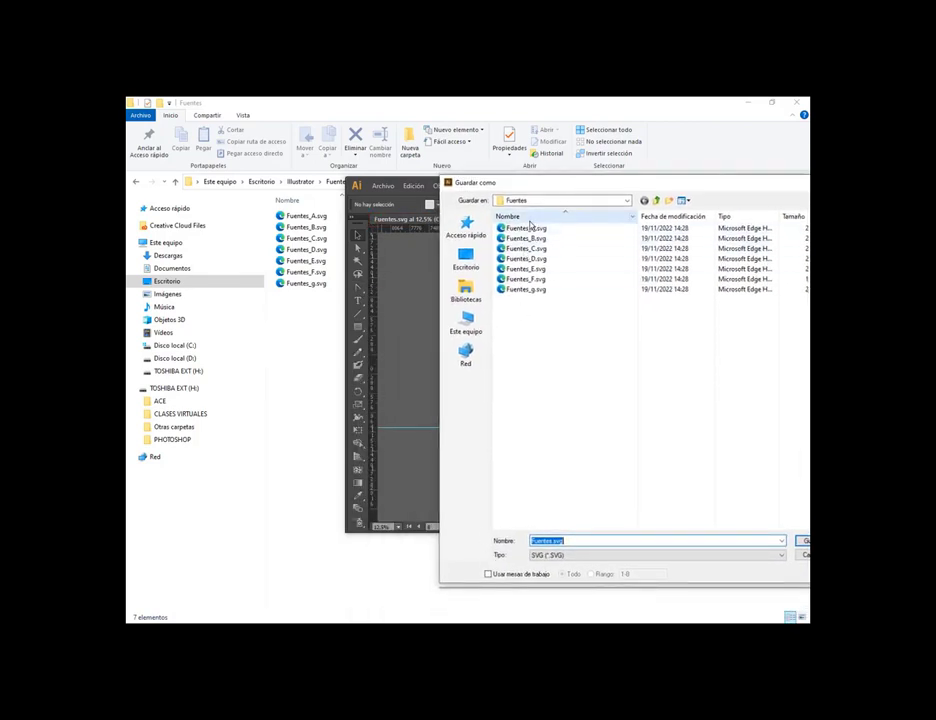
left_click_drag(530, 223, 538, 296)
left_click_drag(545, 189, 383, 322)
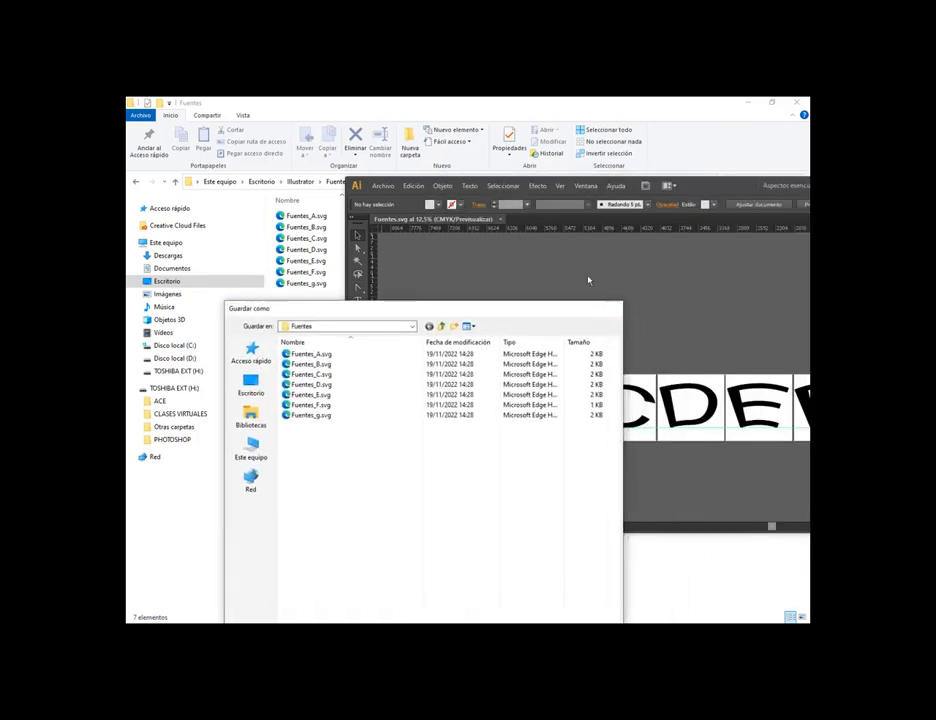
key("Escape")
Glance at the Artboards panel and compare the letter suffixes of the exported SVG files
left_click(590, 187)
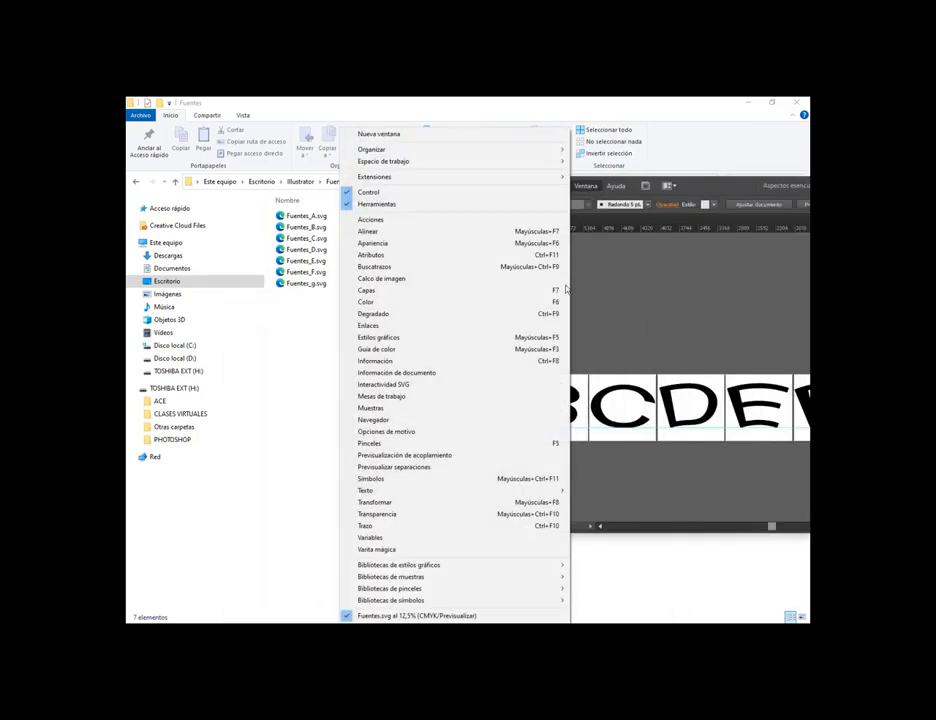
left_click(430, 400)
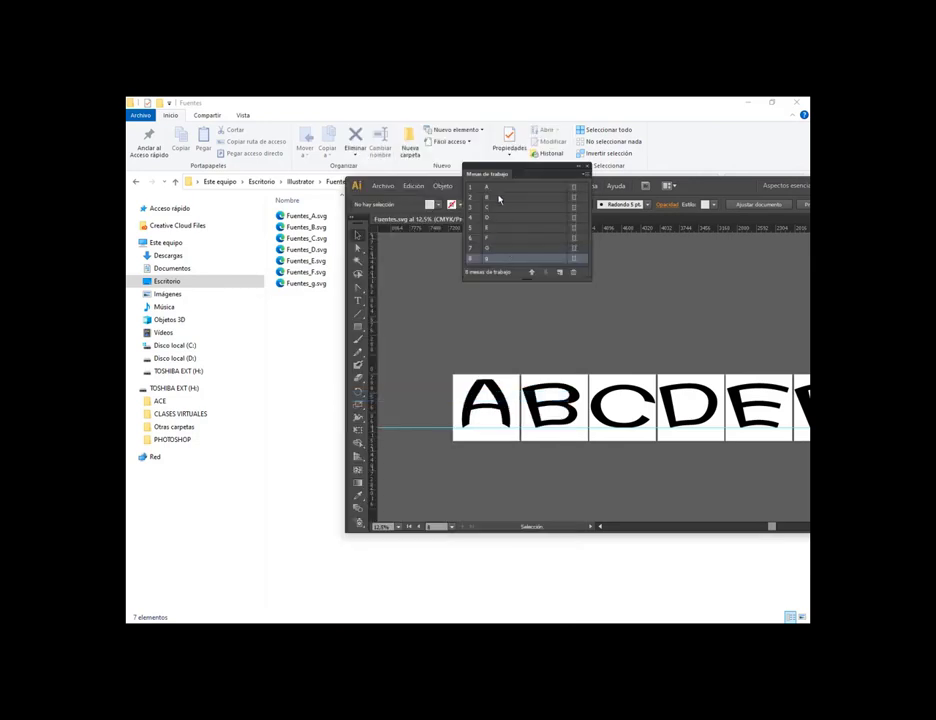
left_click(587, 171)
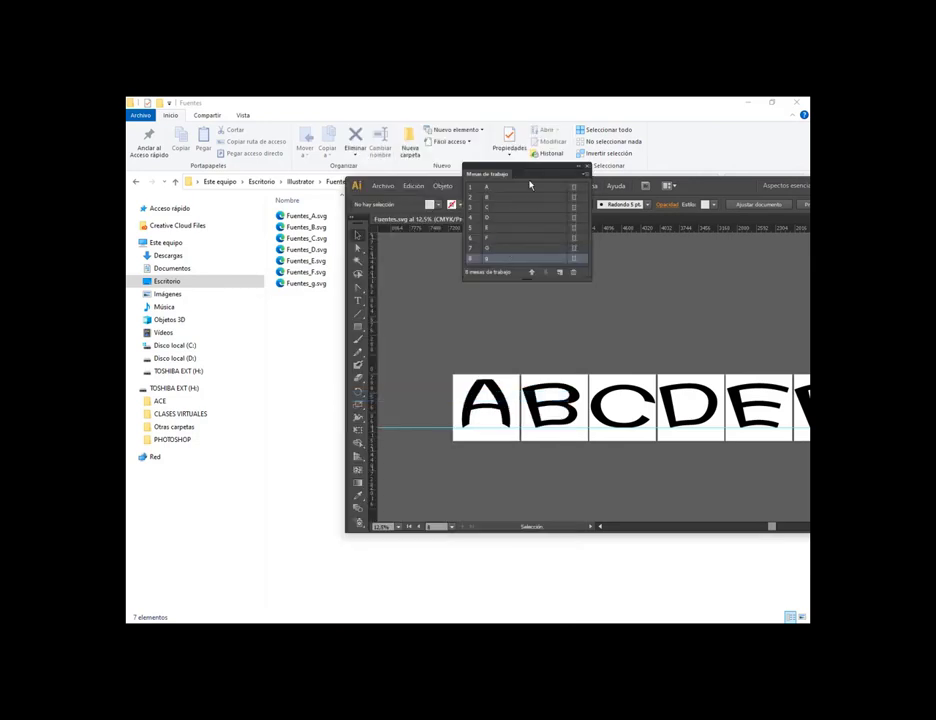
left_click(382, 186)
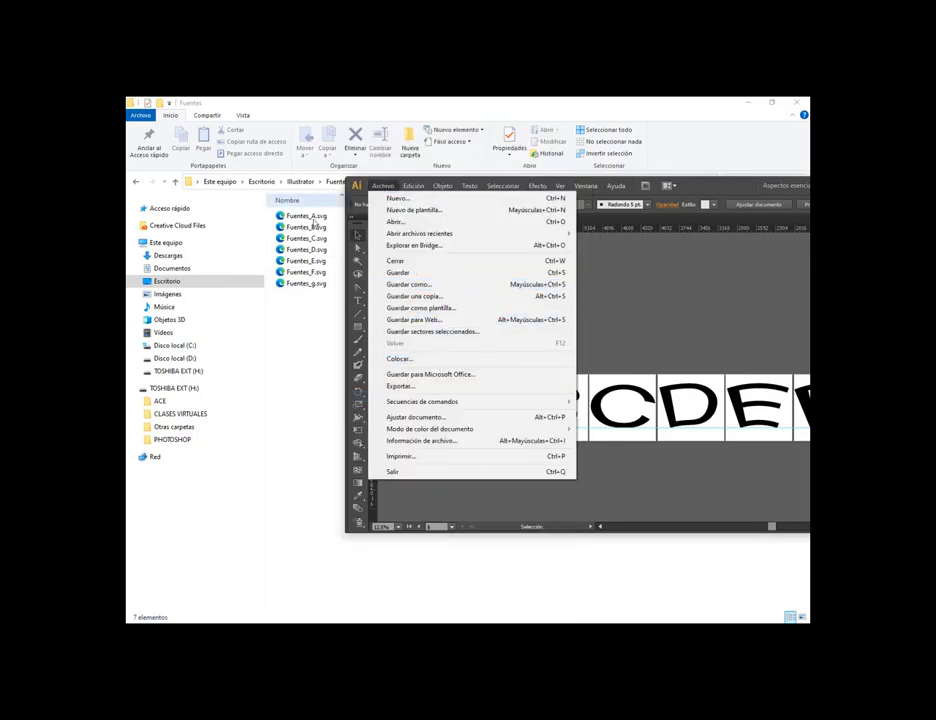
left_click(487, 102)
left_click_drag(309, 214, 331, 289)
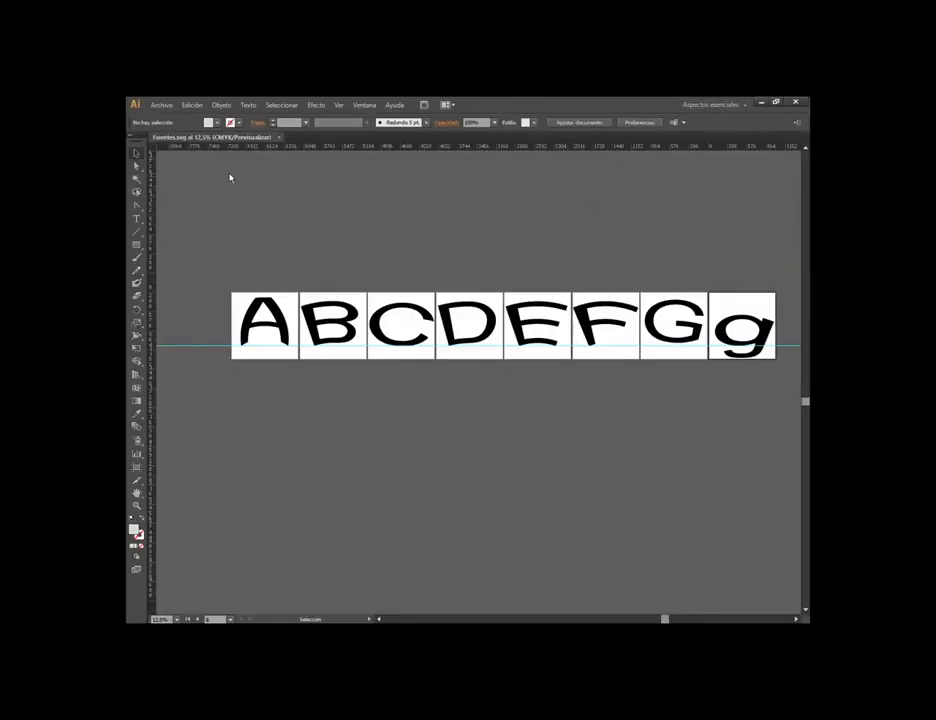
Save again, decline replacing the existing SVG files, and close Fuentes.svg
left_click(158, 104)
left_click(197, 192)
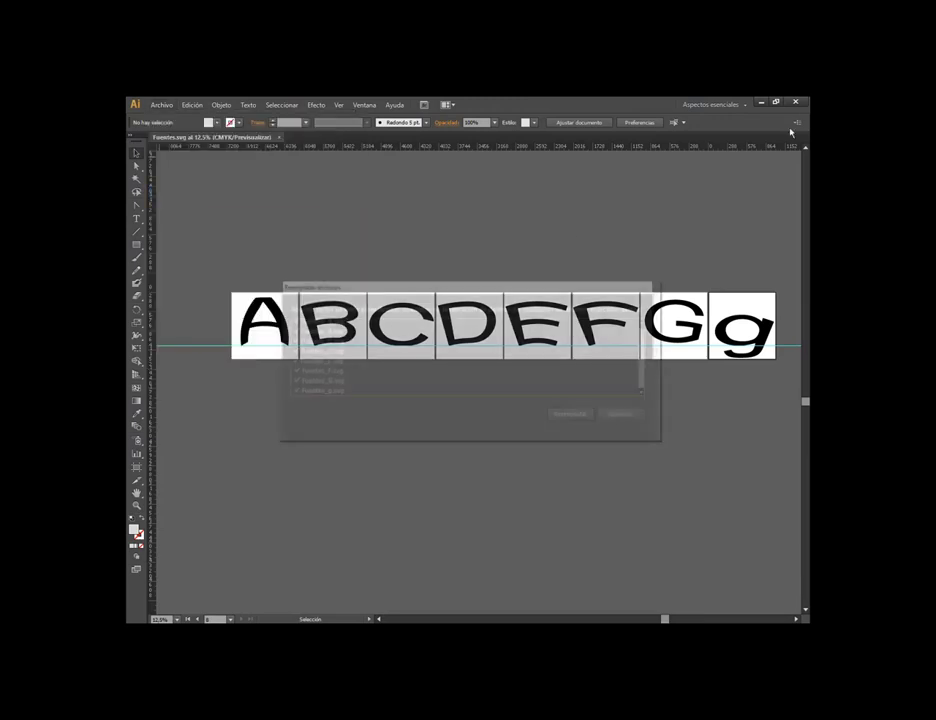
left_click(626, 415)
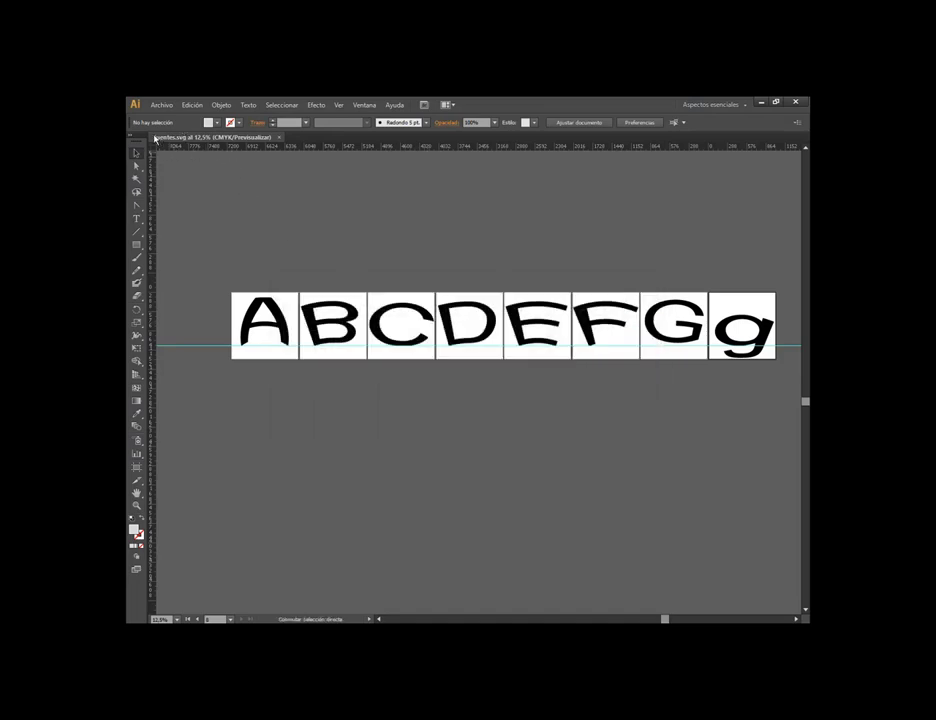
left_click(279, 137)
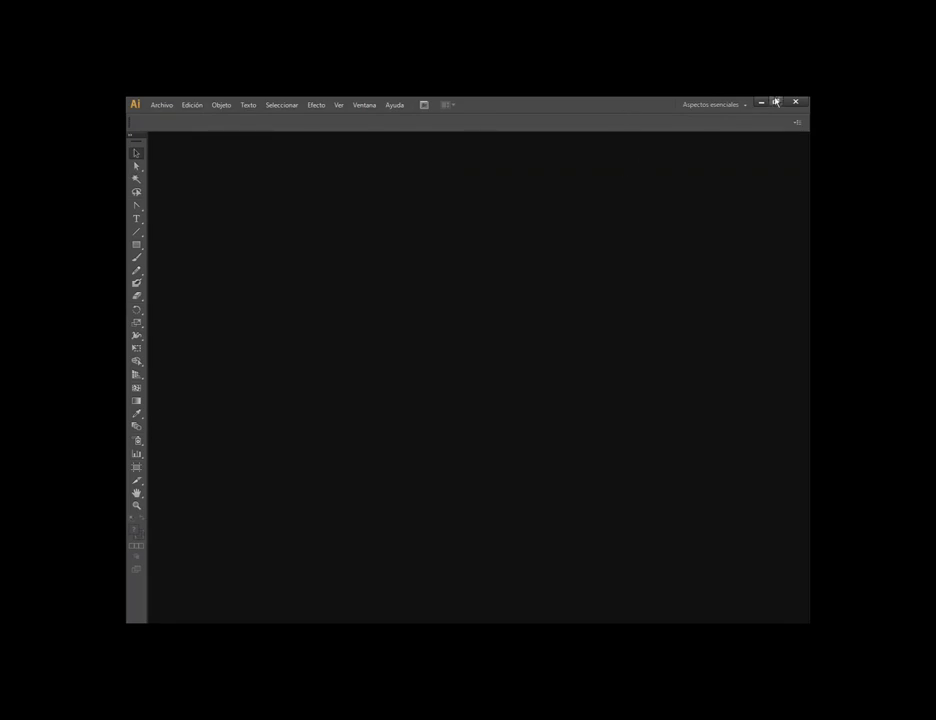
Search Windows for 'font', launch FontForge, and create a new Untitled1 font
left_click(763, 102)
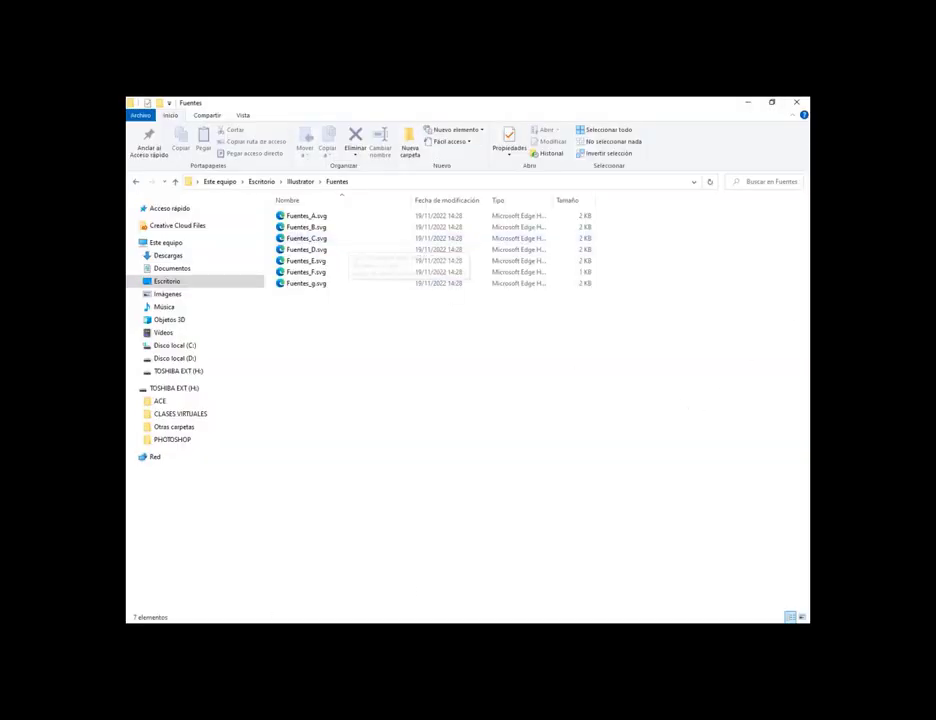
key("super+s")
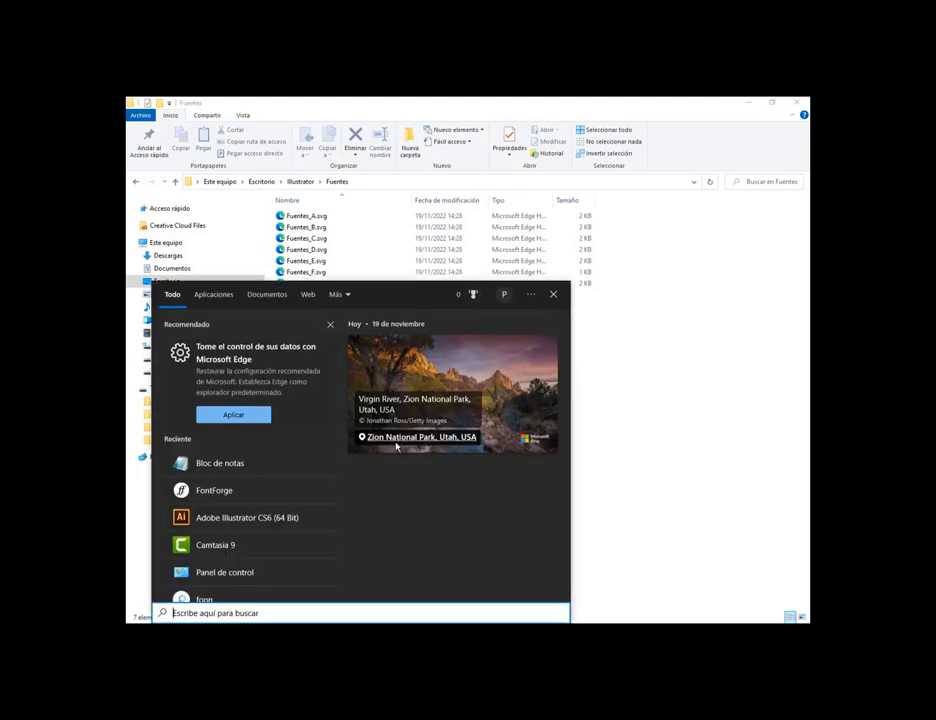
type("fon")
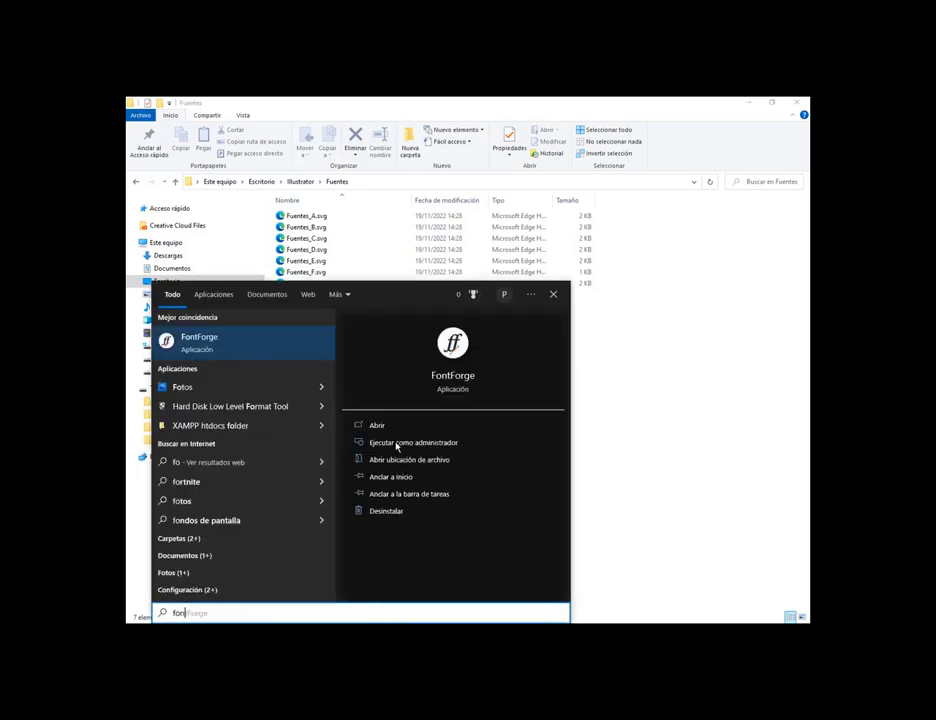
type("t")
left_click(238, 345)
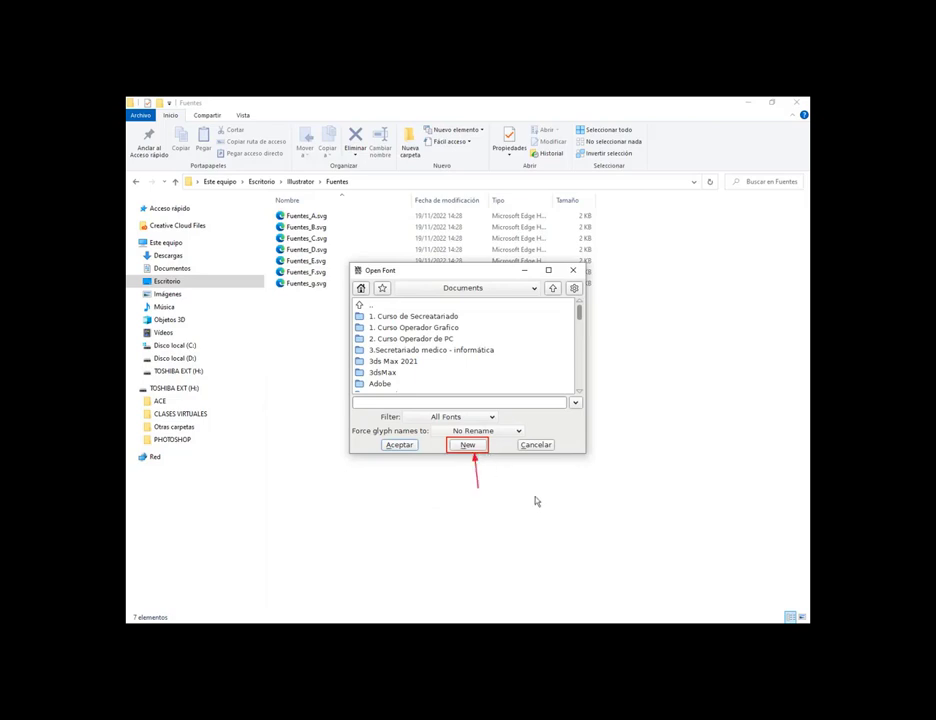
left_click(468, 444)
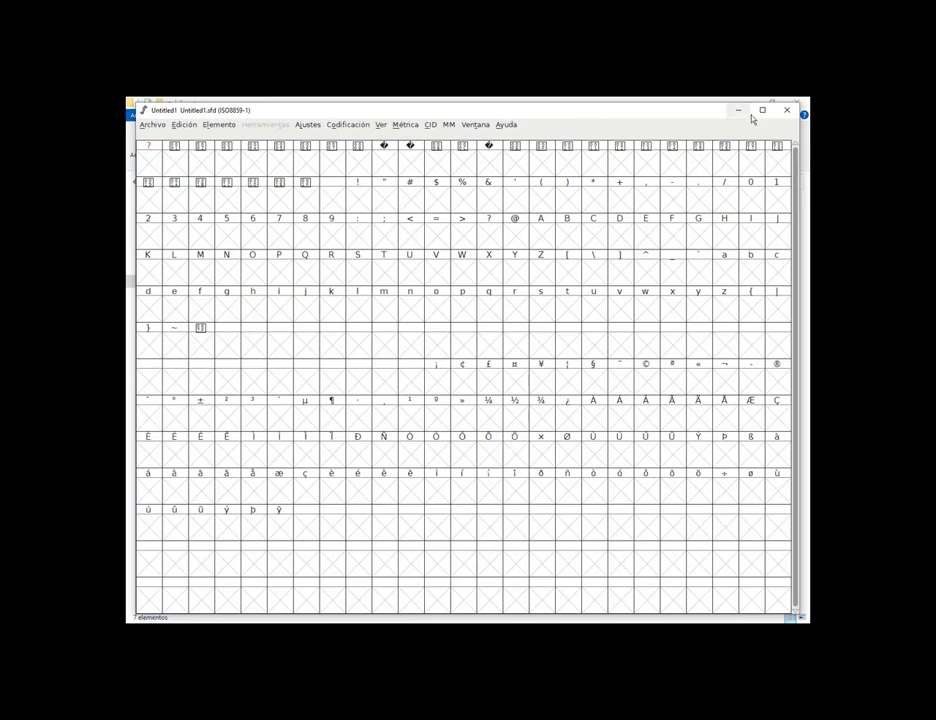
Maximize the Untitled1 font window and select the A glyph slot, noting the G and g slots
left_click(760, 112)
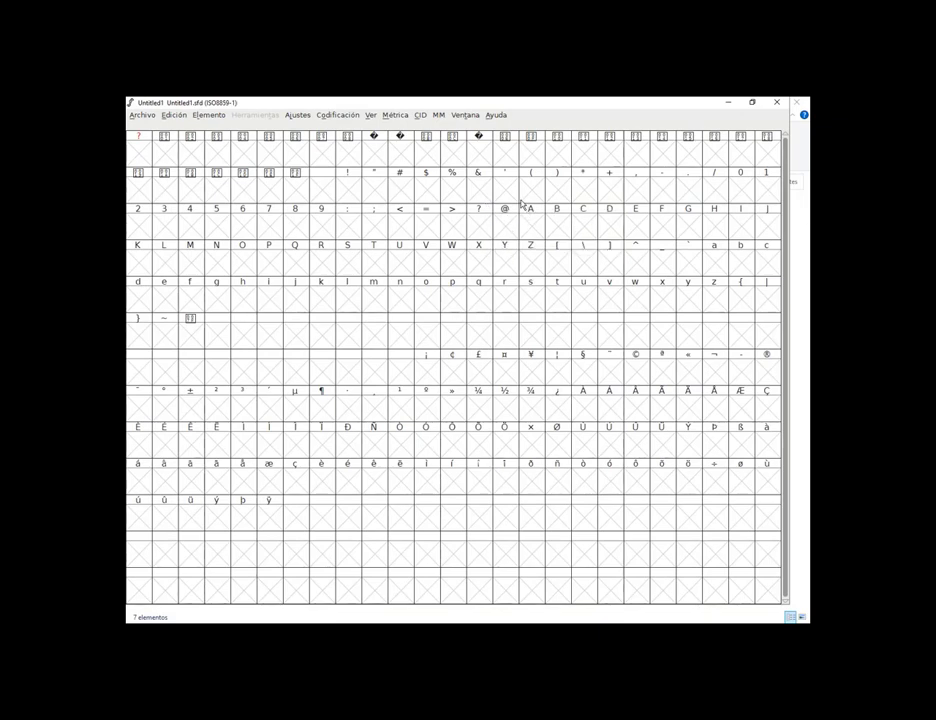
left_click(682, 215)
left_click(225, 305)
left_click(532, 230)
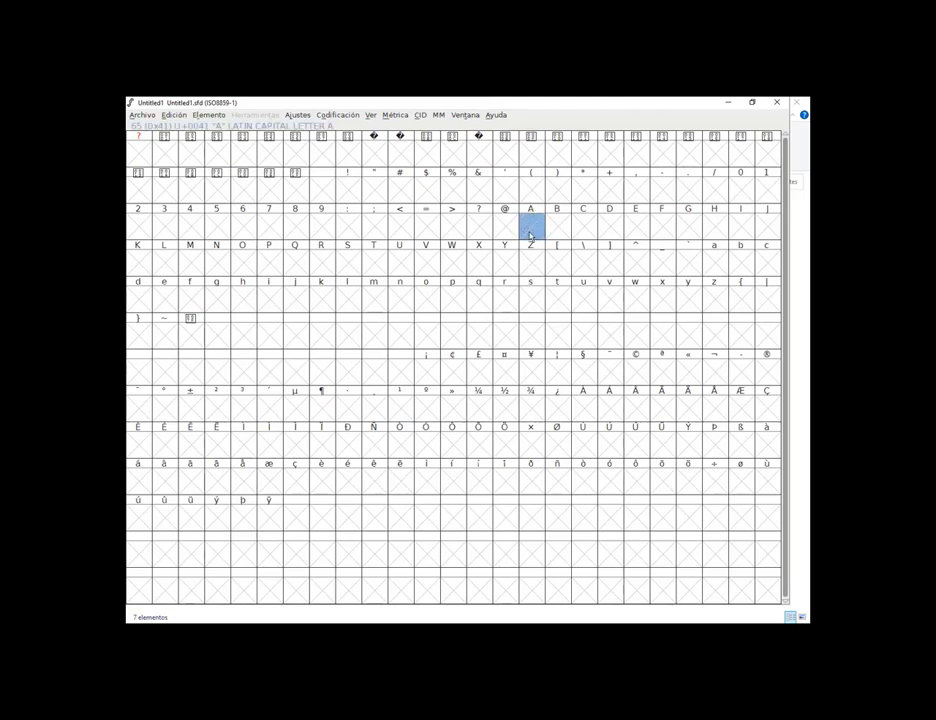
Open the Import browser and navigate to the Desktop's Illustrator\Fuentes folder
left_click(143, 116)
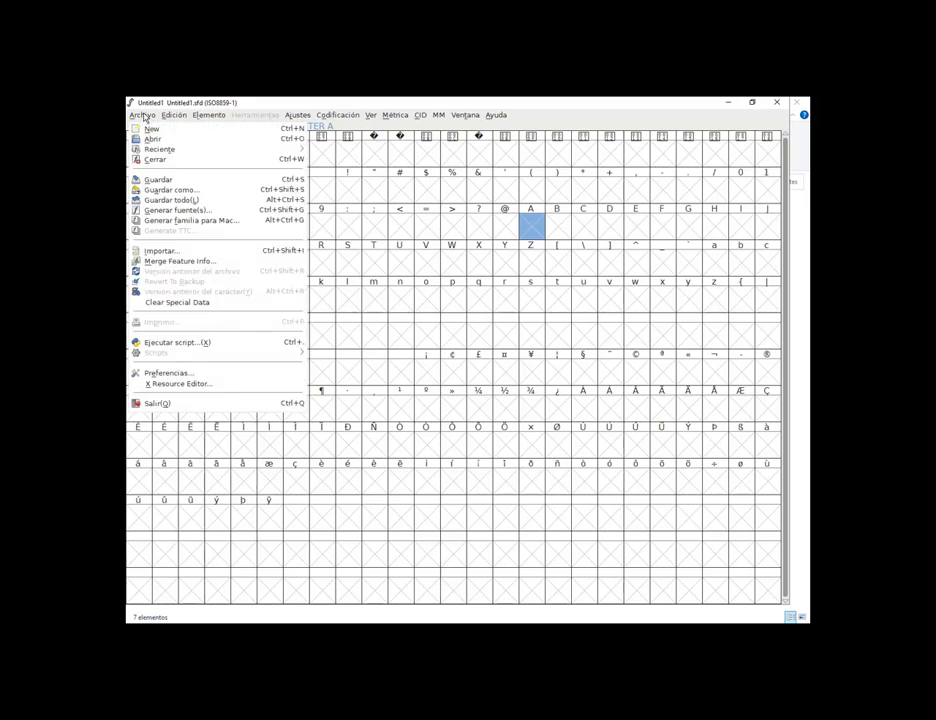
left_click(160, 251)
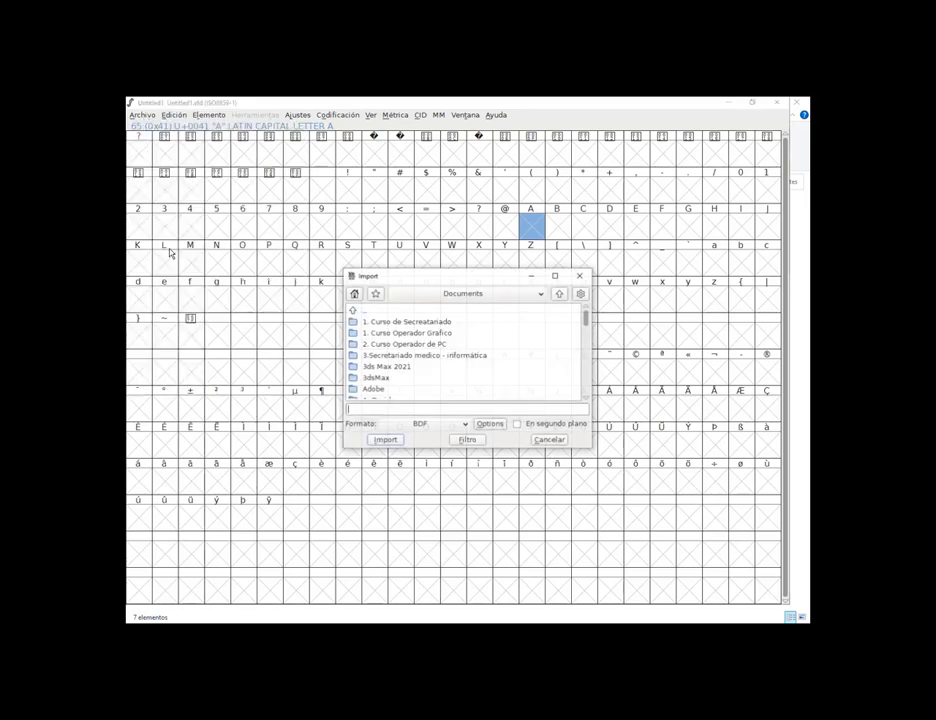
left_click(460, 294)
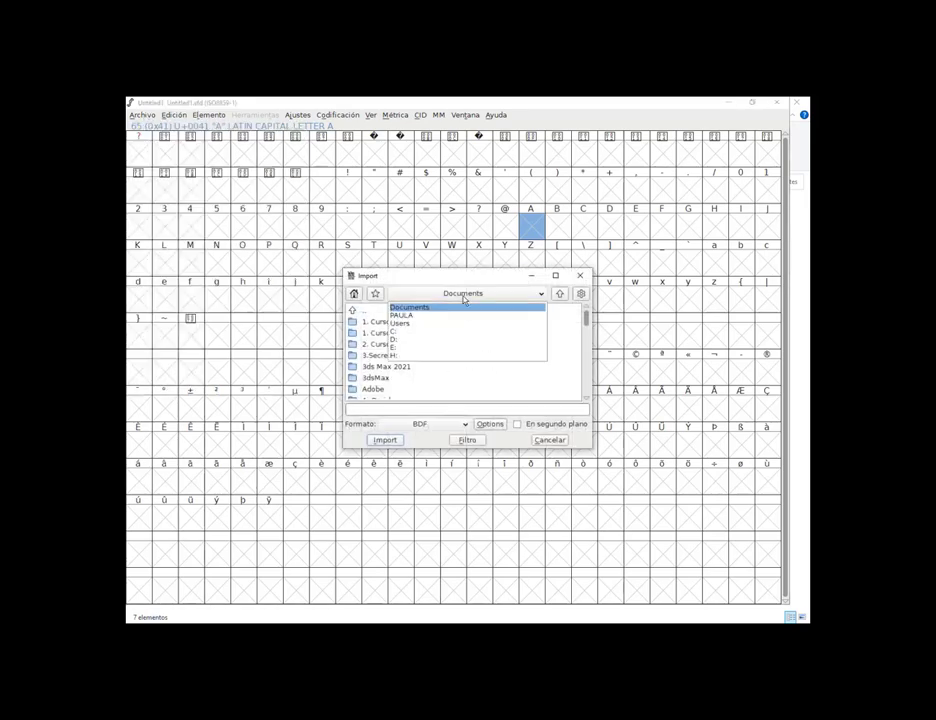
left_click(402, 315)
scroll(386, 392, "down", 2)
scroll(388, 362, "down", 2)
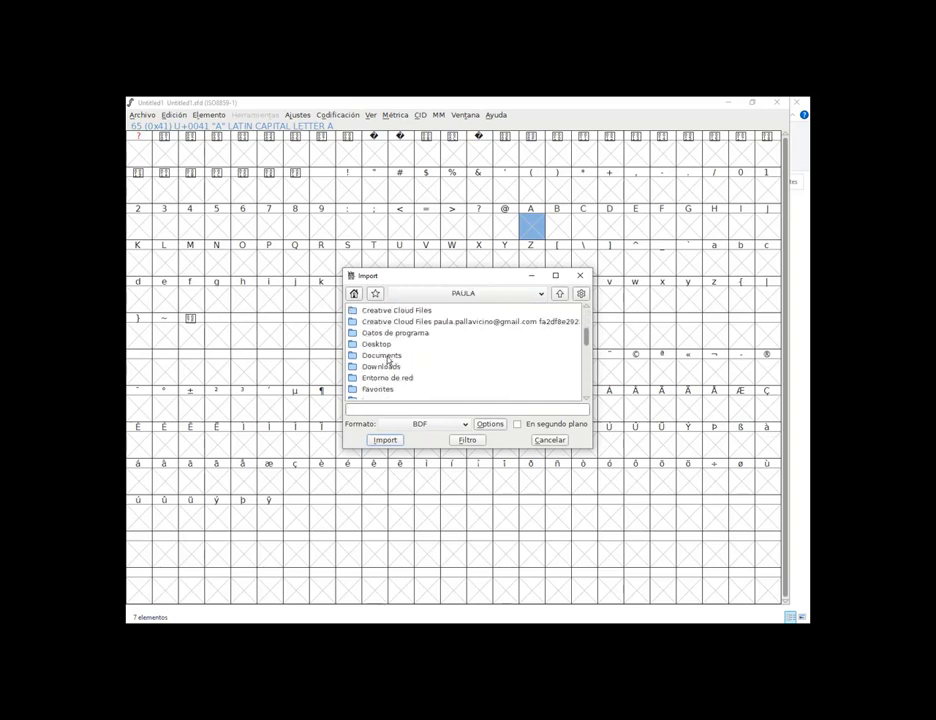
left_click(379, 345)
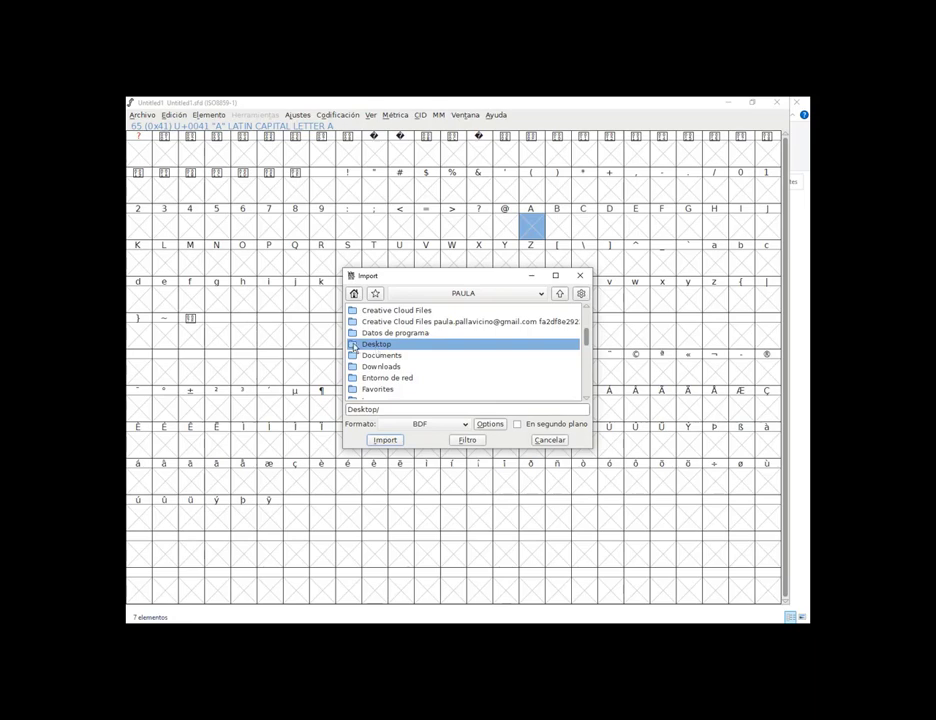
double_click(354, 345)
left_click(353, 354)
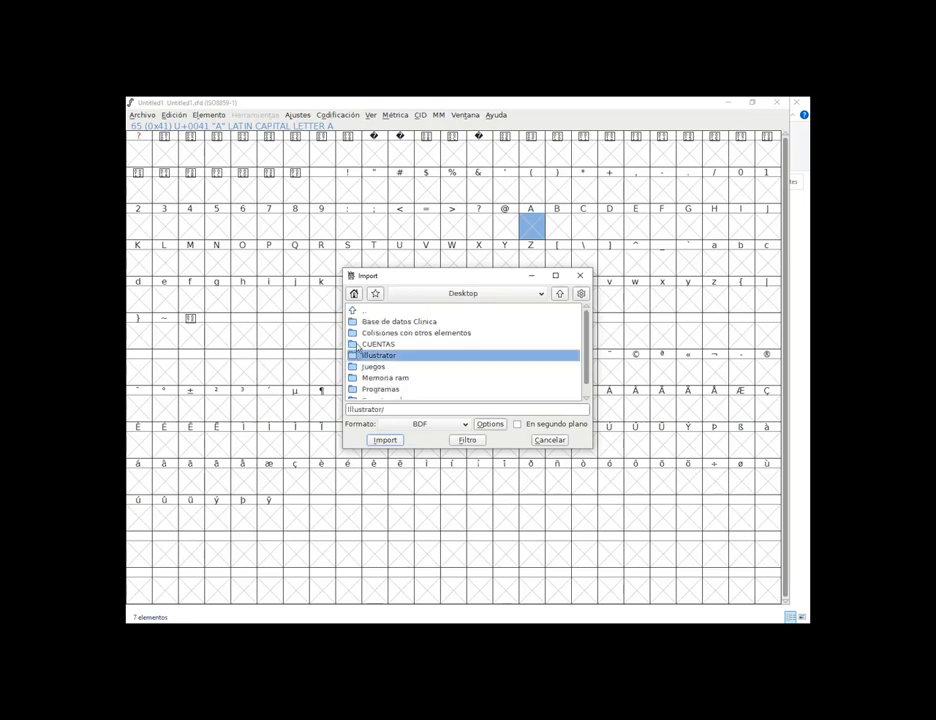
double_click(353, 355)
left_click(356, 324)
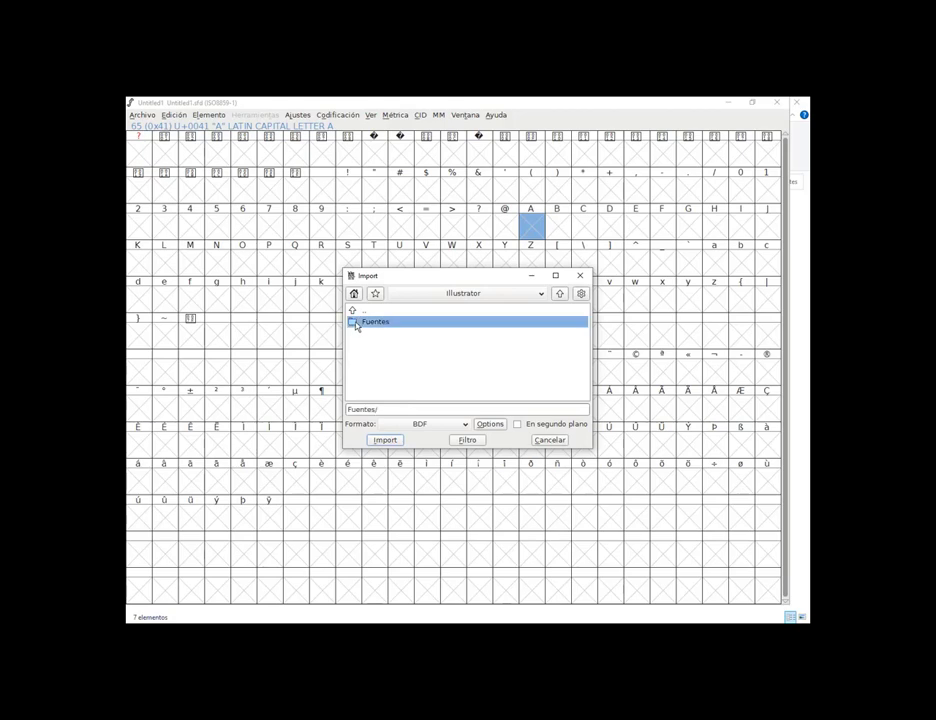
double_click(356, 324)
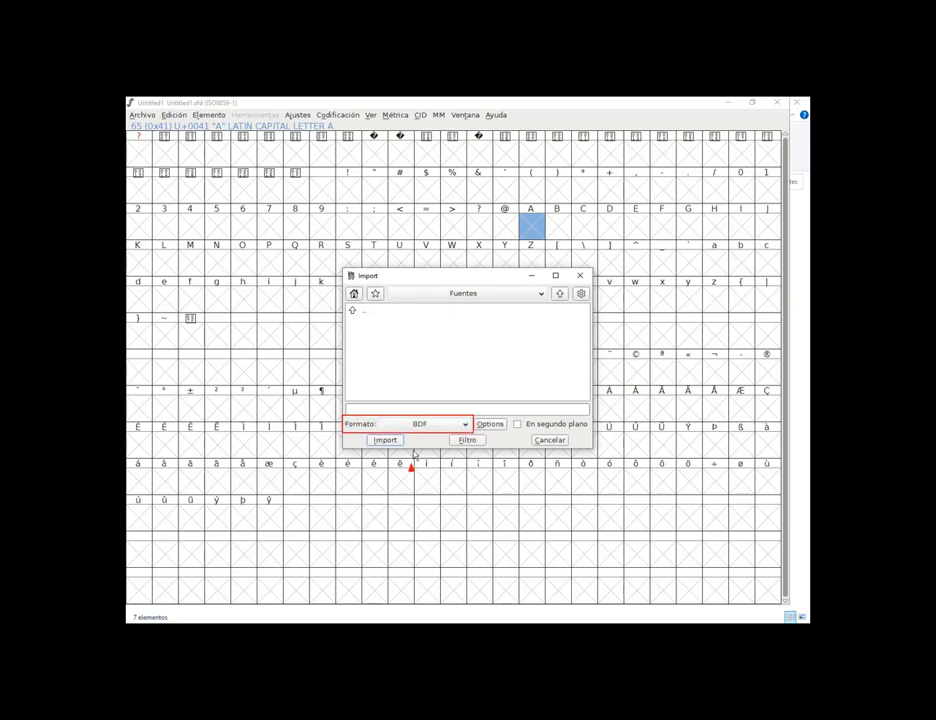
Import Fuentes_A.svg as SVG into glyph A with scale-to-fit turned off
left_click(452, 429)
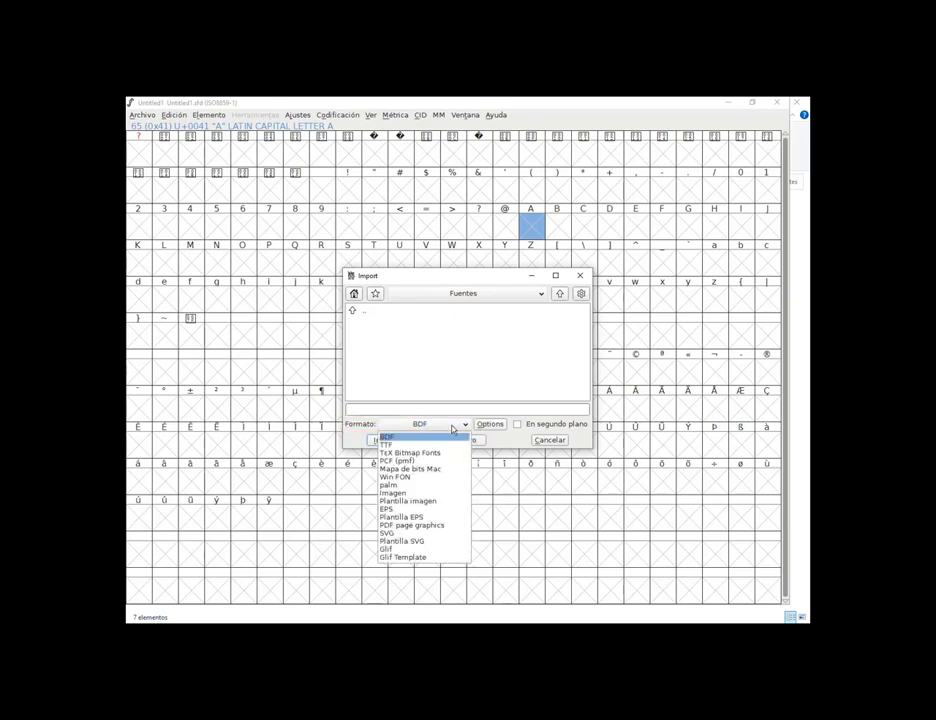
left_click(393, 533)
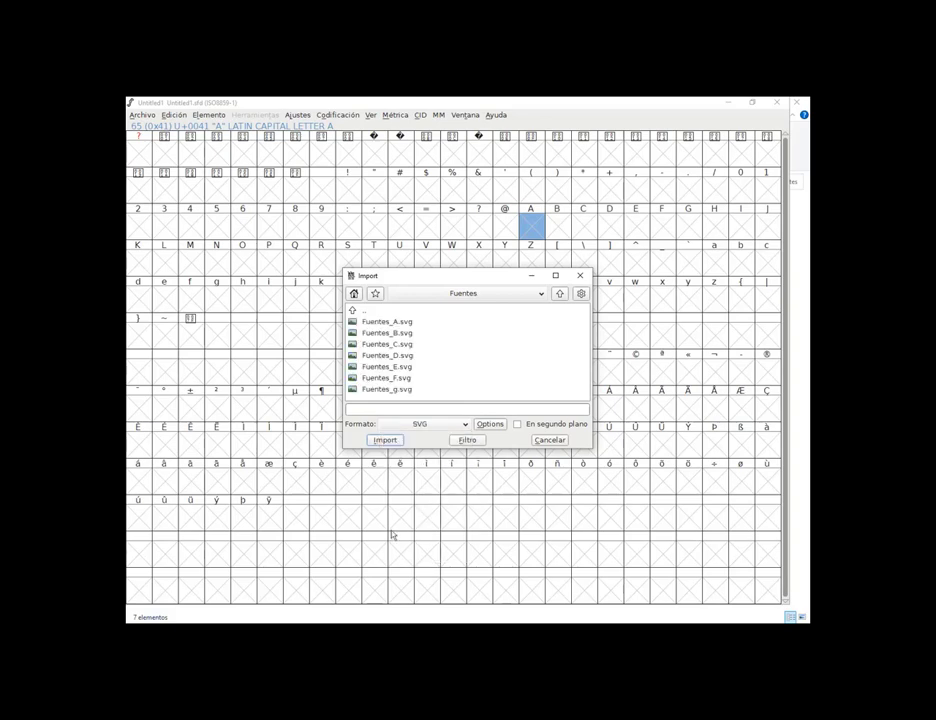
left_click(457, 428)
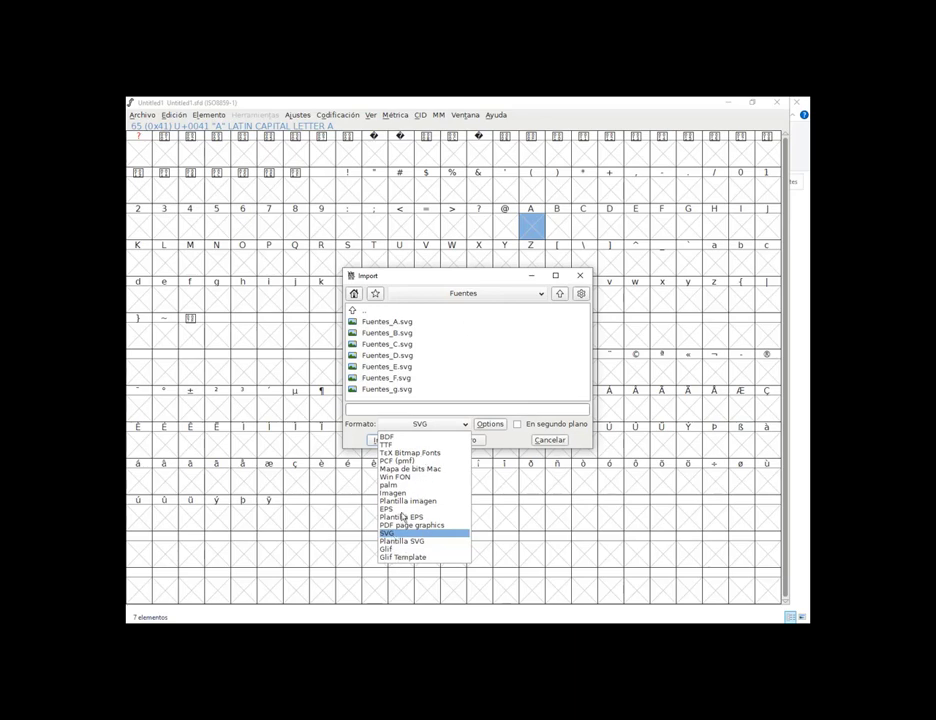
left_click(405, 533)
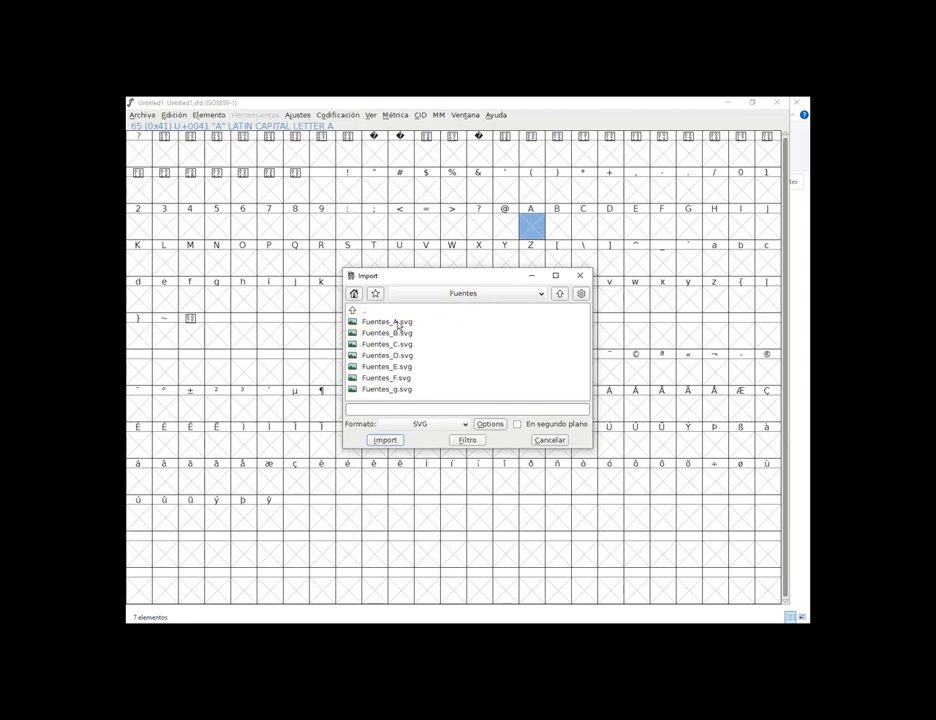
left_click(396, 322)
left_click(386, 441)
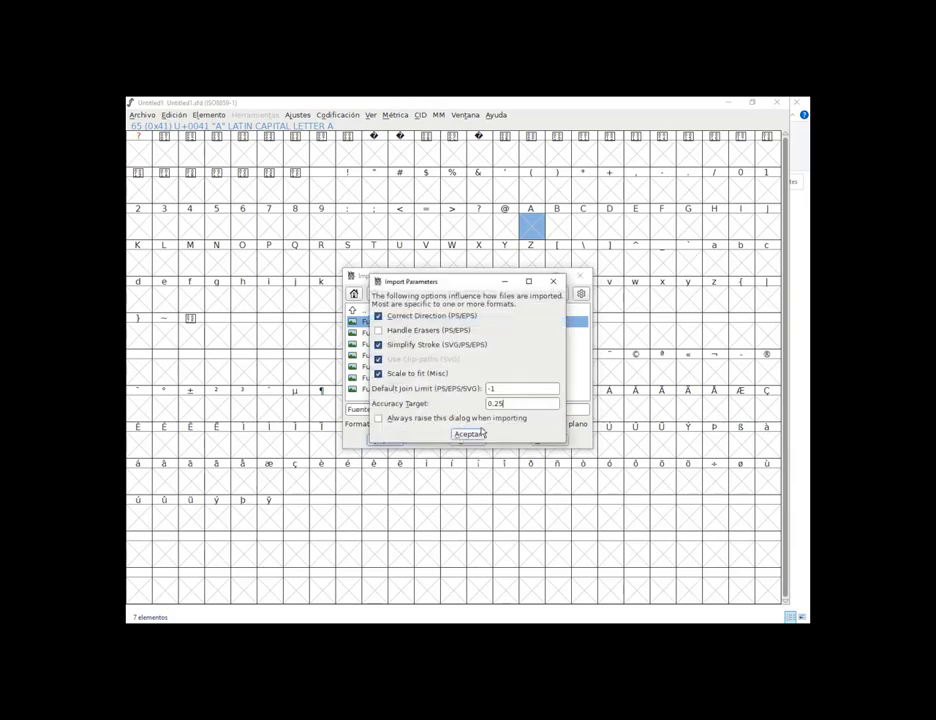
mouse_move(437, 282)
left_mouse_down()
mouse_move(479, 281)
mouse_move(454, 282)
left_mouse_up()
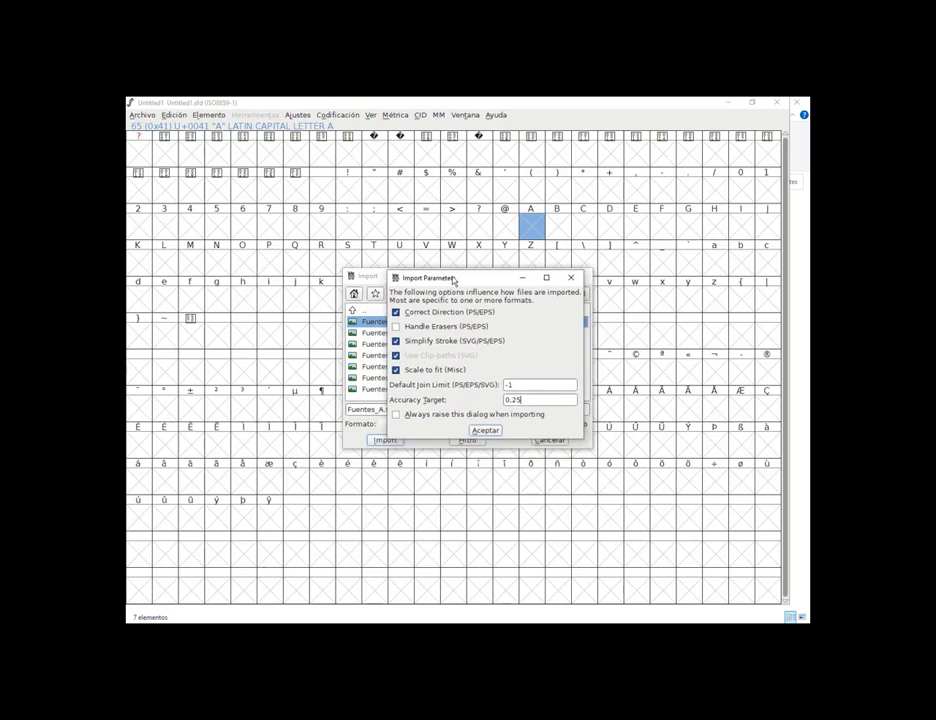
left_click(396, 370)
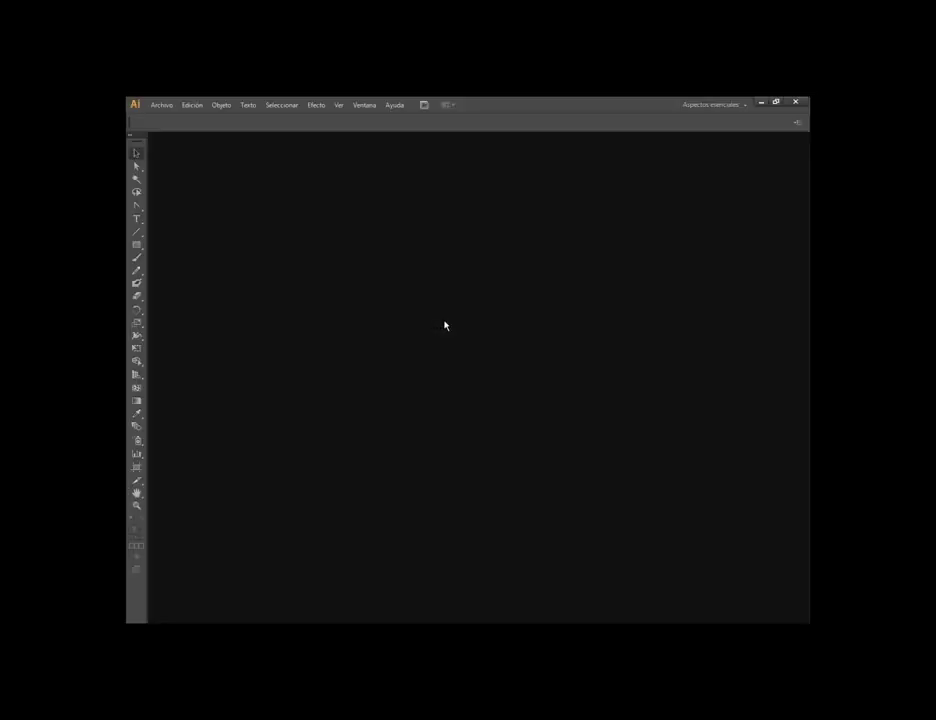
left_click(764, 103)
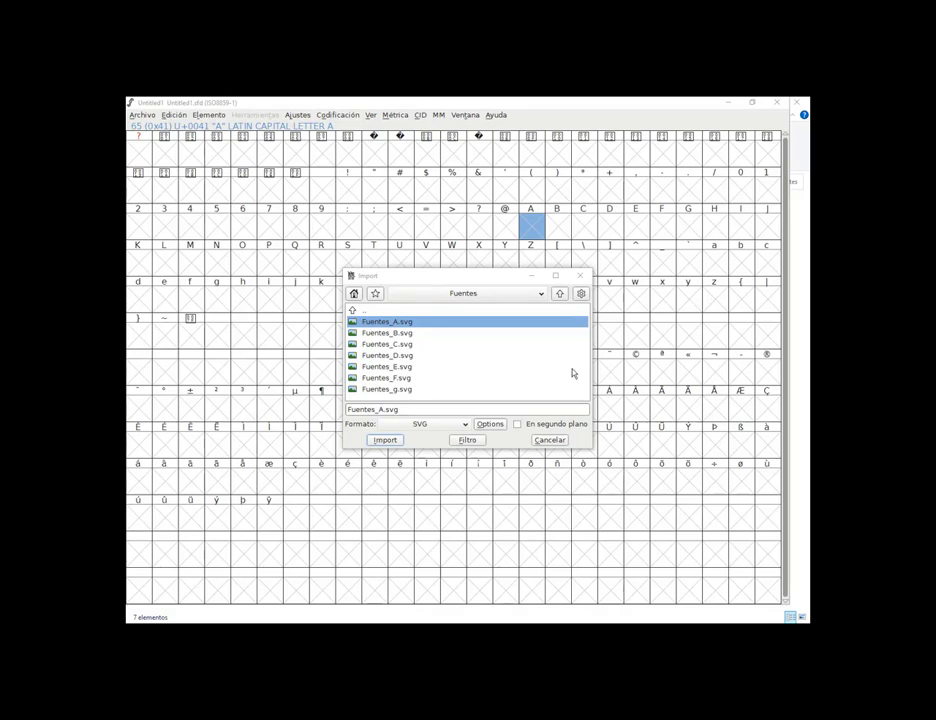
left_click(387, 441)
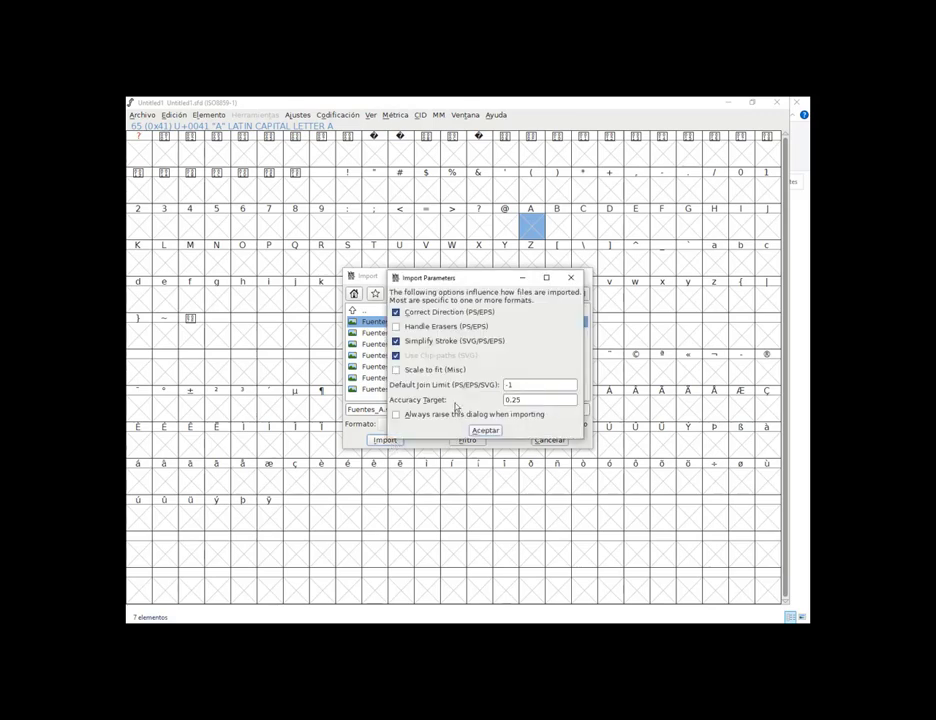
left_click(486, 431)
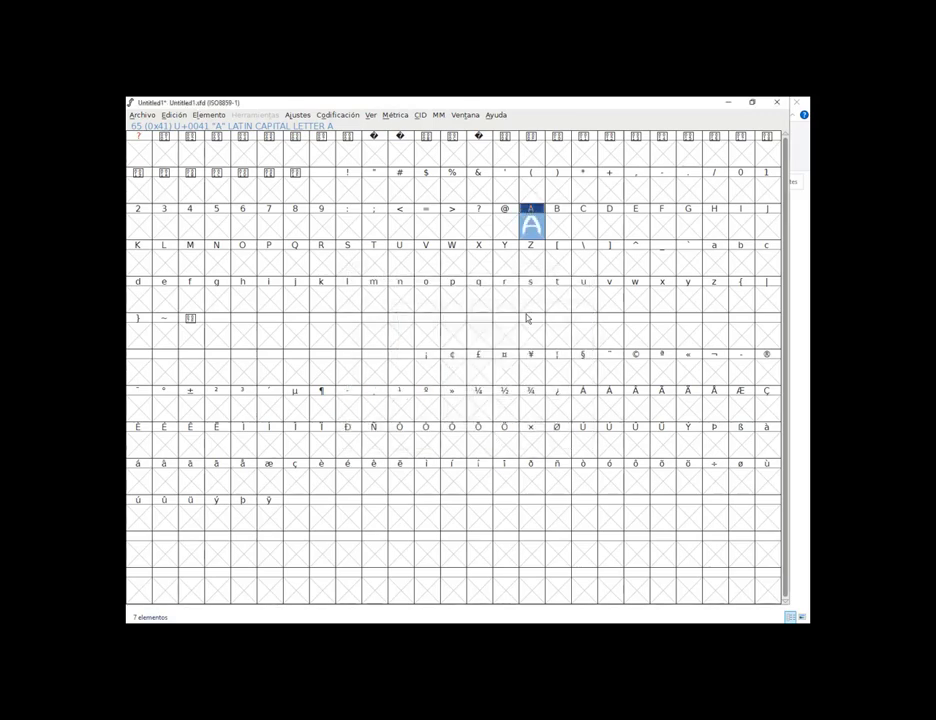
Import Fuentes_B.svg and Fuentes_C.svg into glyphs B and C
left_click(552, 233)
left_click(139, 116)
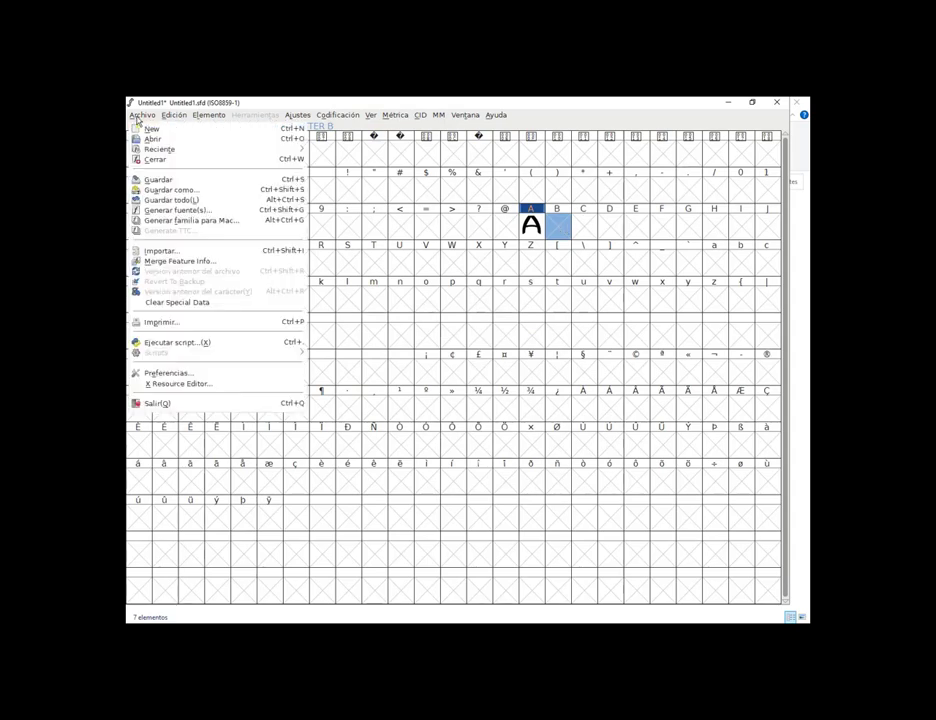
left_click(165, 250)
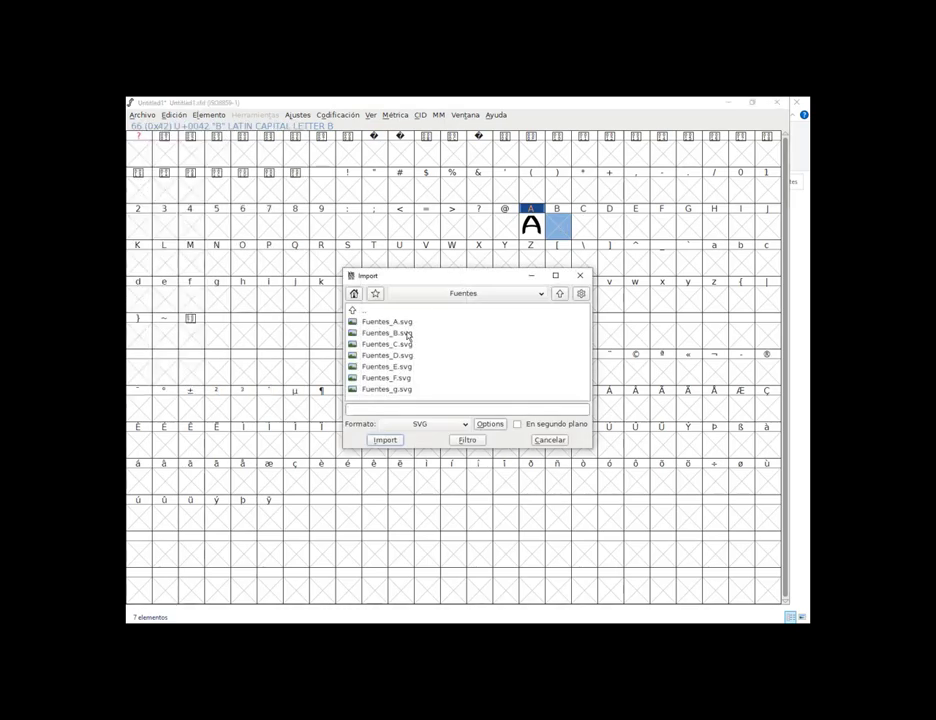
left_click(395, 333)
left_click(386, 440)
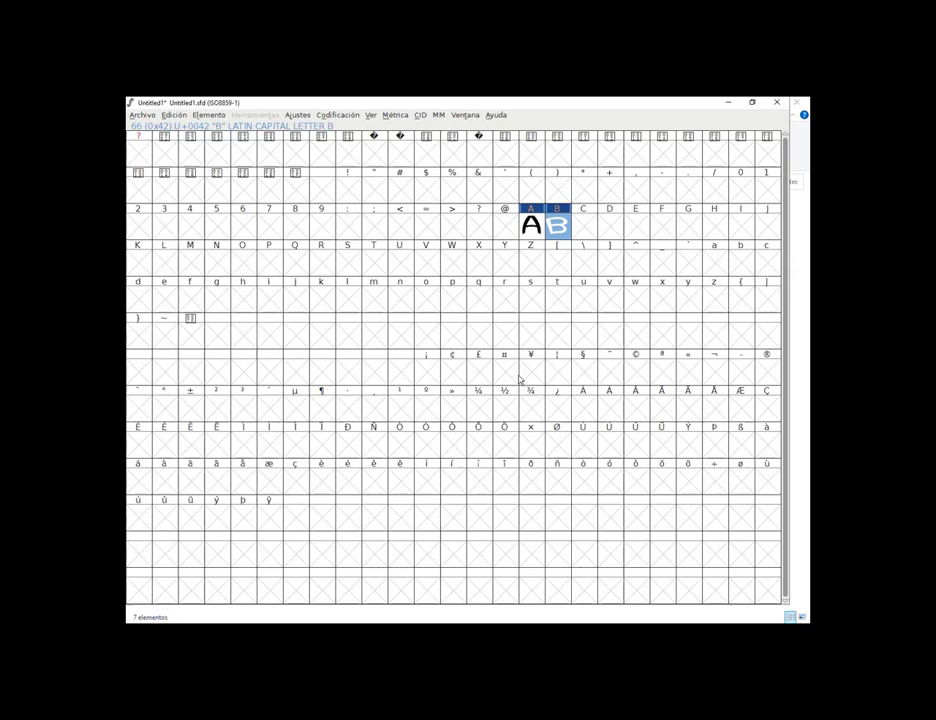
left_click(583, 225)
left_click(142, 115)
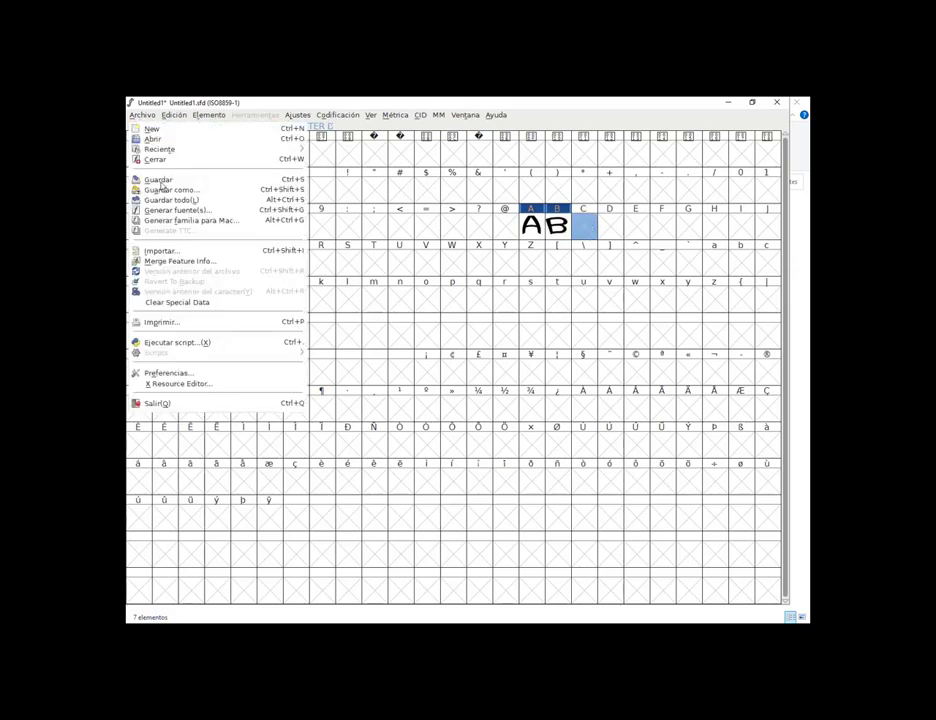
left_click(160, 250)
left_click(388, 344)
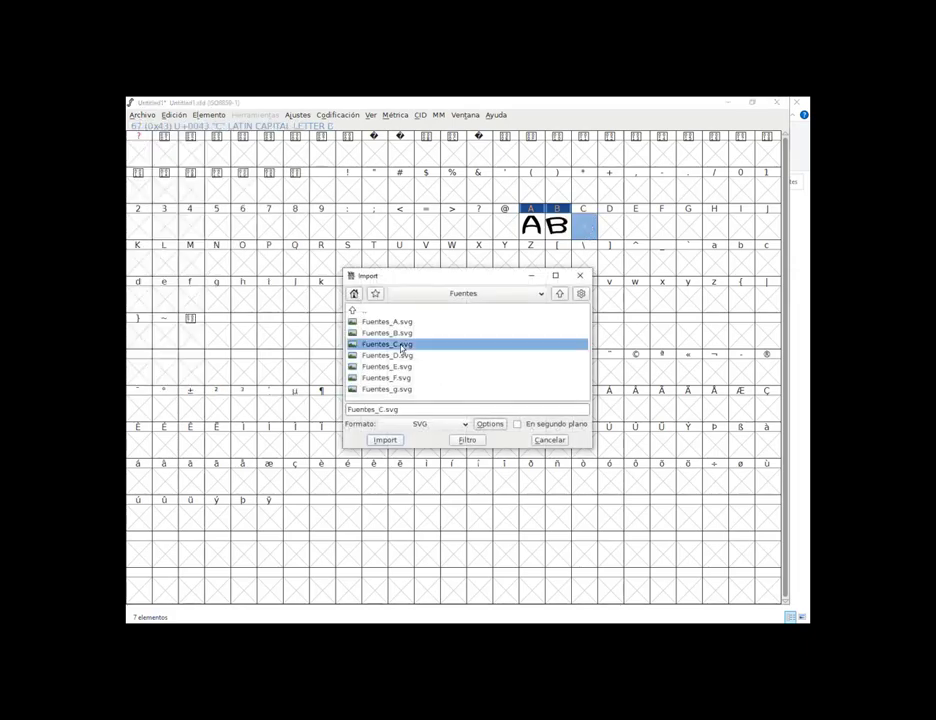
left_click(385, 440)
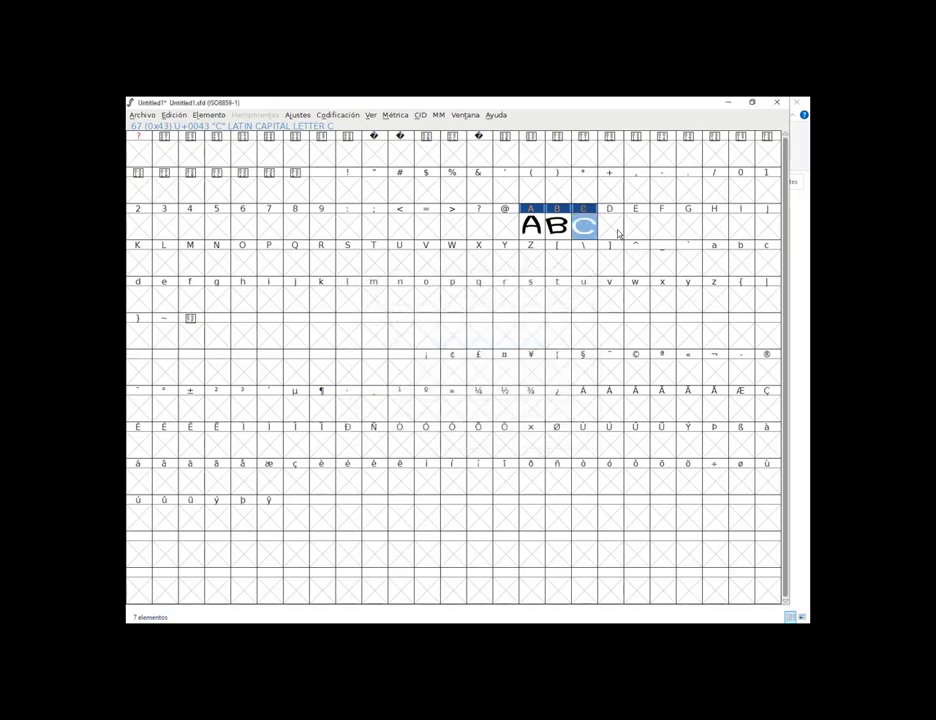
Import Fuentes_D.svg, Fuentes_E.svg and Fuentes_F.svg into glyphs D, E and F
left_click(141, 115)
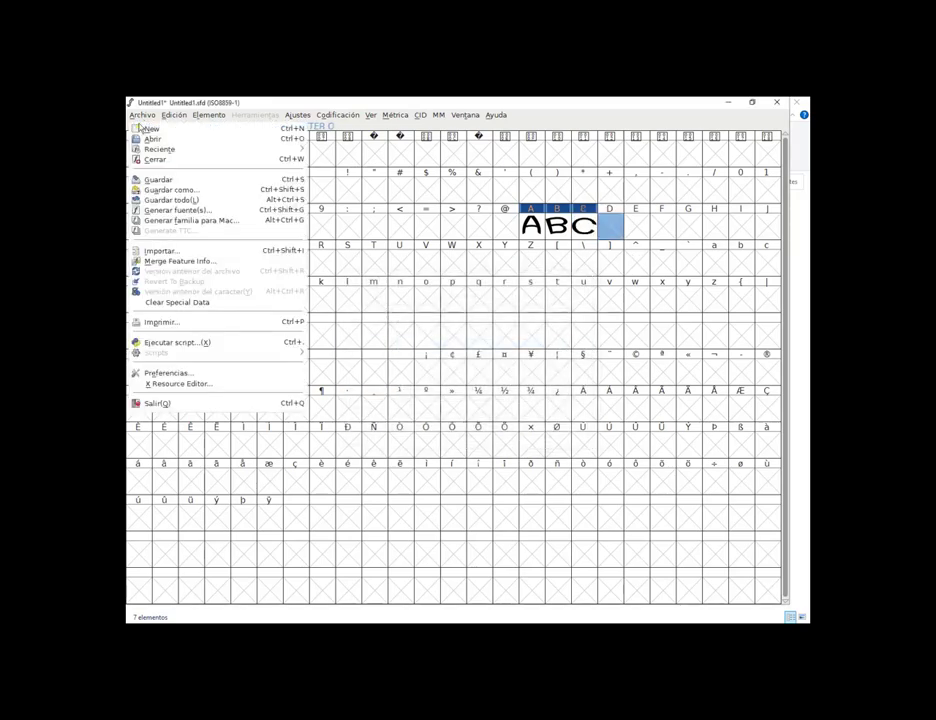
left_click(160, 250)
left_click(386, 356)
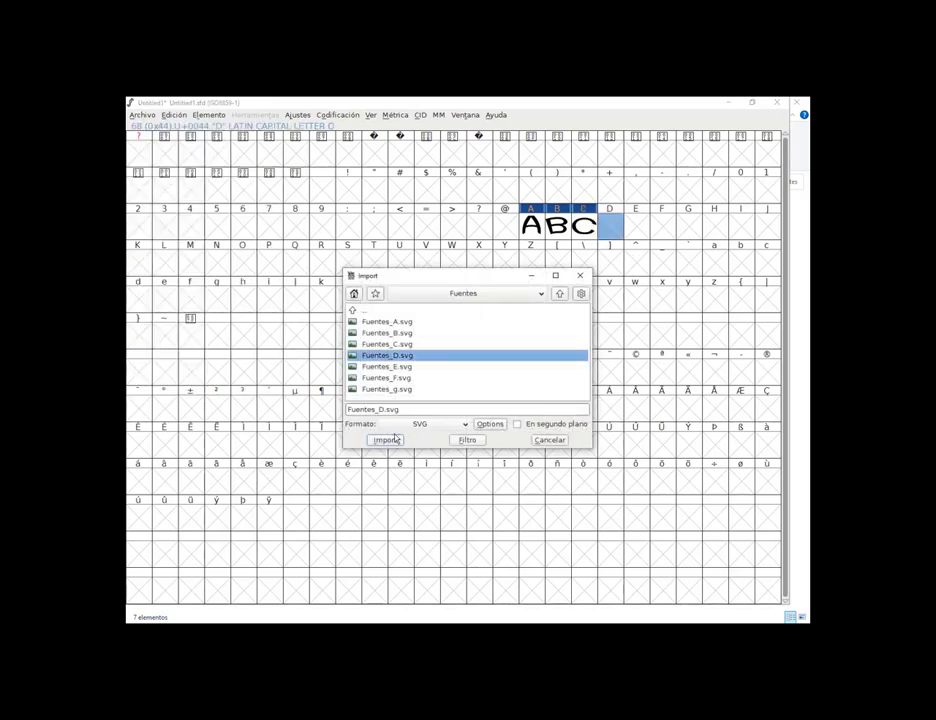
left_click(385, 440)
left_click(143, 115)
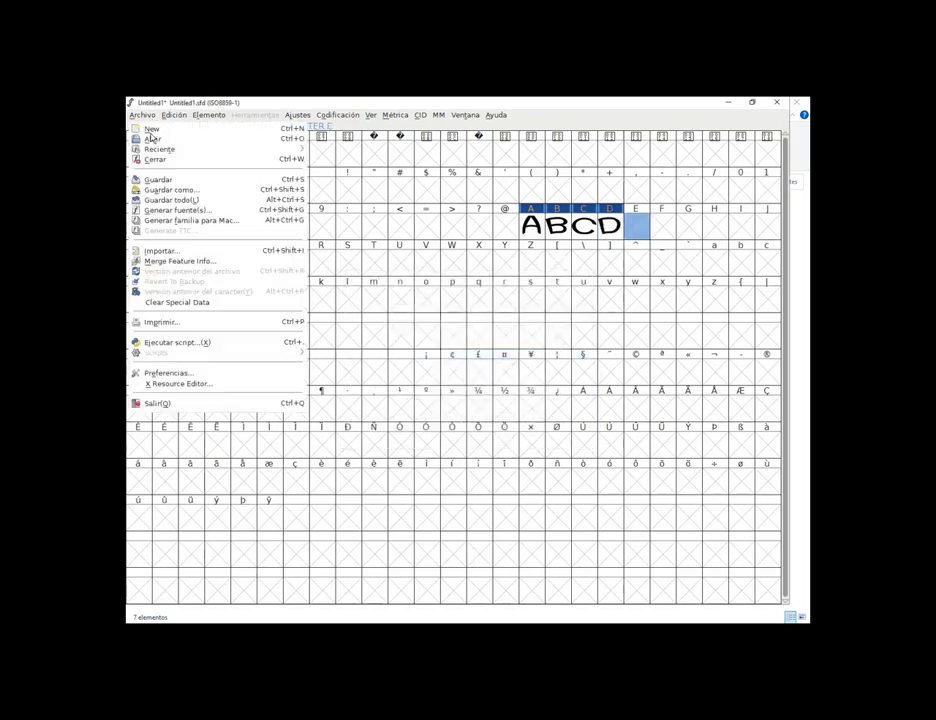
left_click(158, 254)
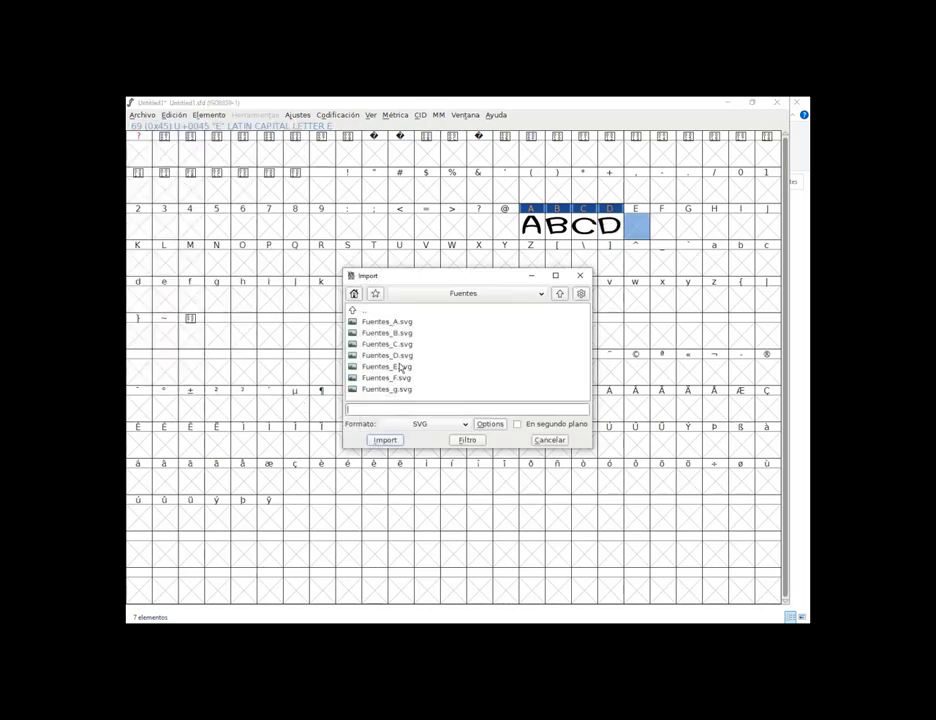
left_click(400, 367)
left_click(385, 440)
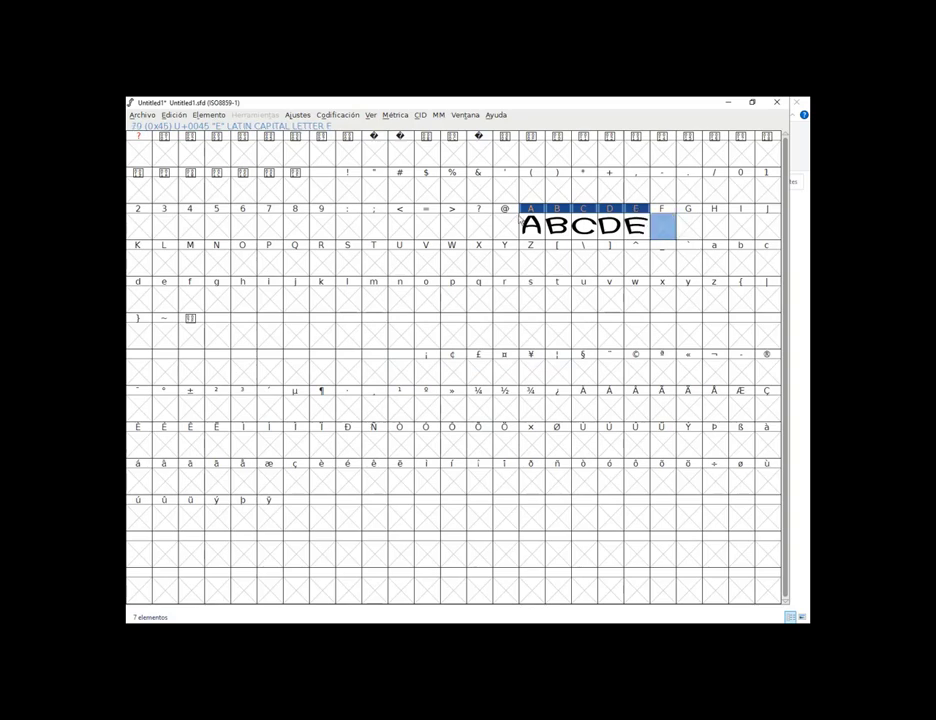
left_click(143, 115)
left_click(158, 252)
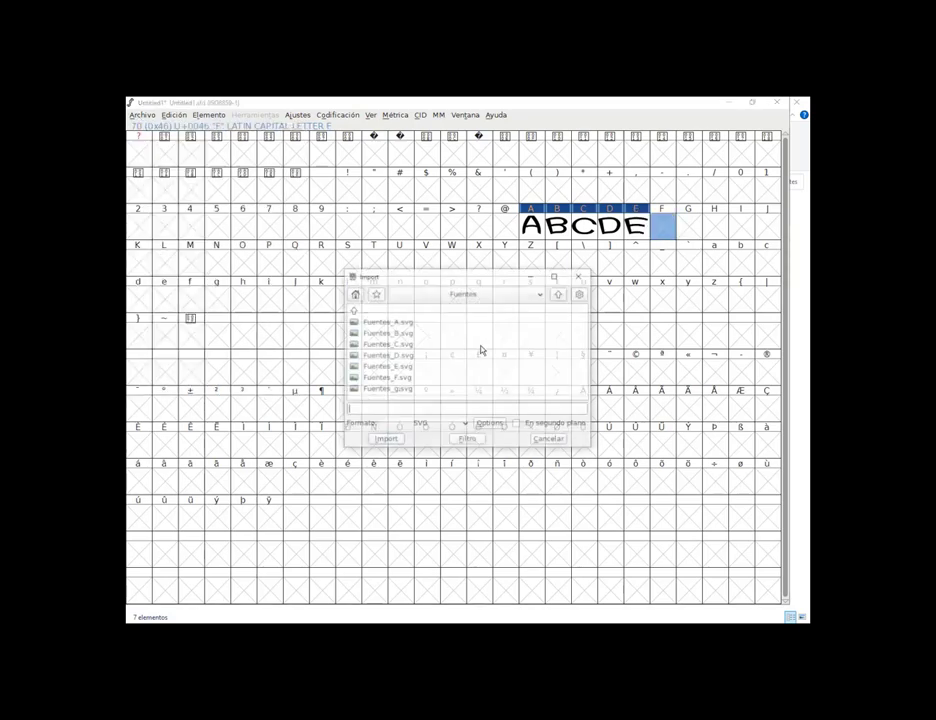
left_click(410, 378)
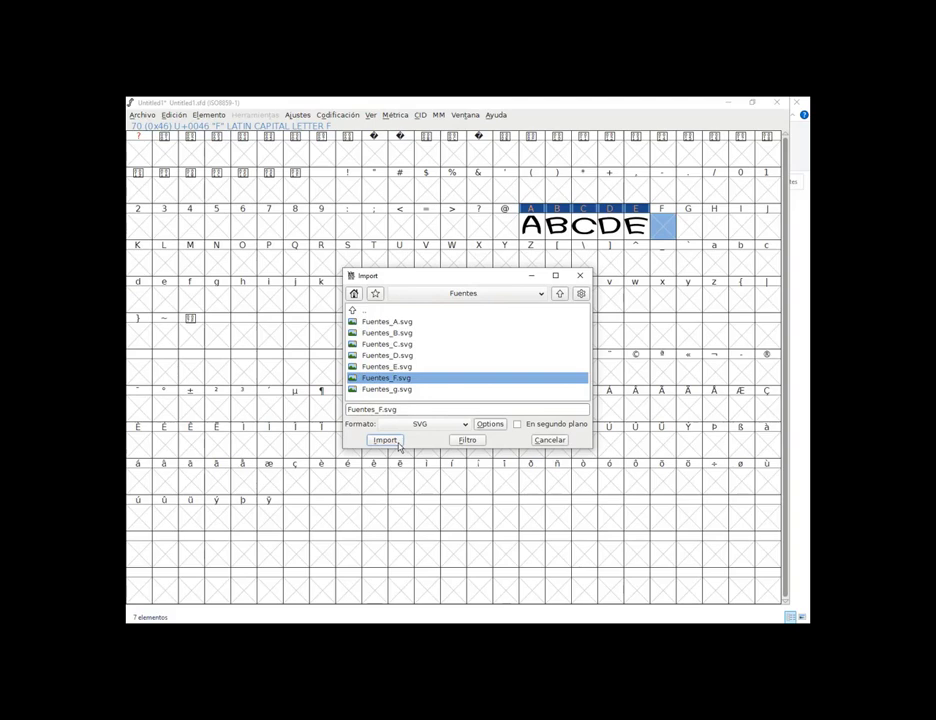
left_click(398, 444)
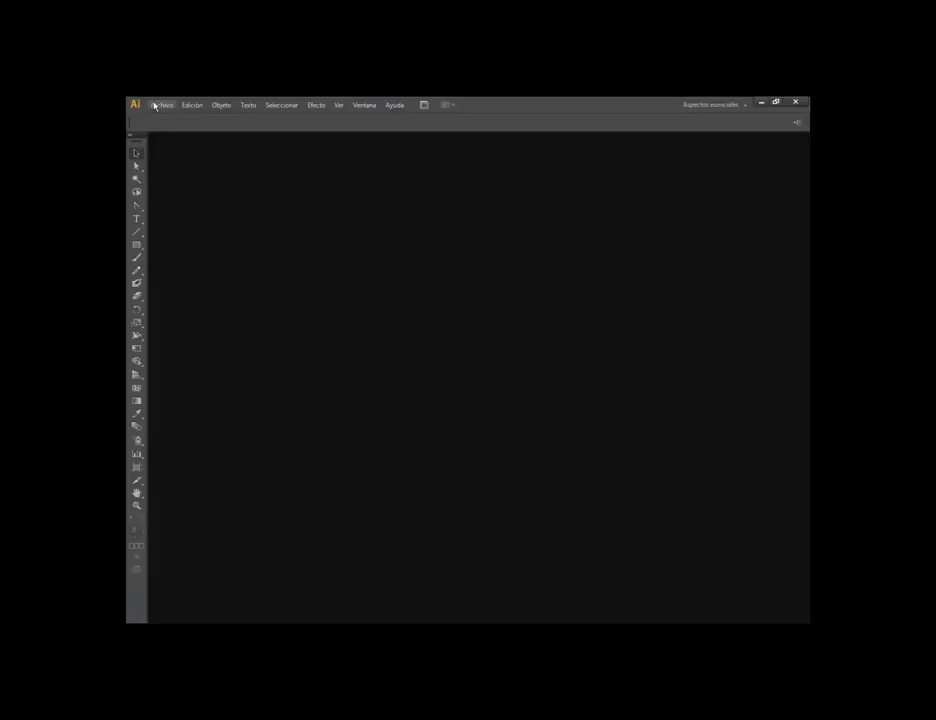
Open Fuentes.ai from the Illustrator folder in Adobe Illustrator
left_click(161, 104)
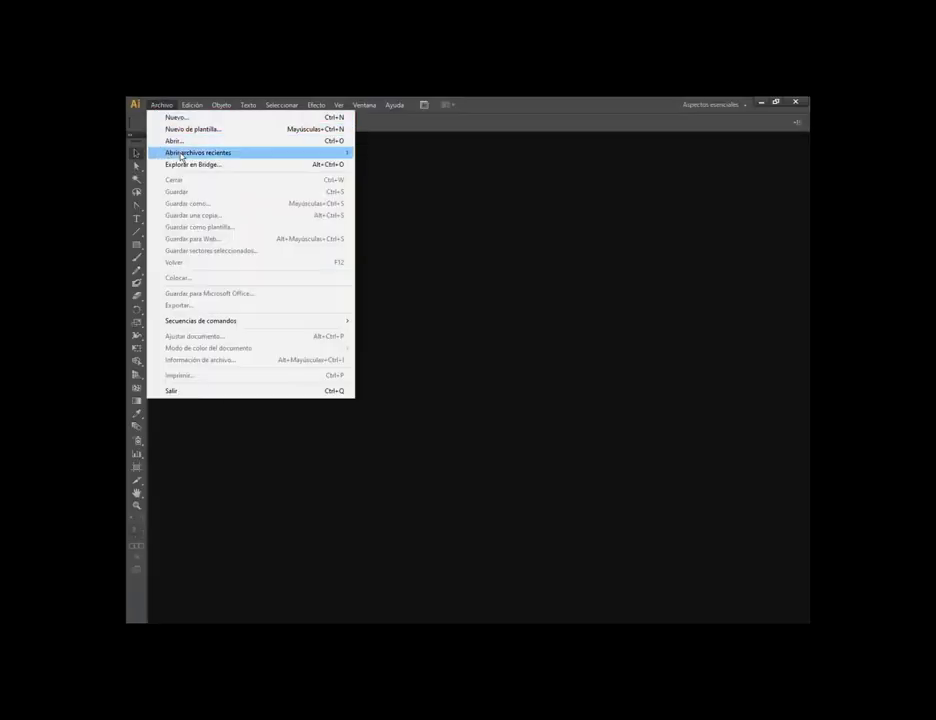
left_click(200, 141)
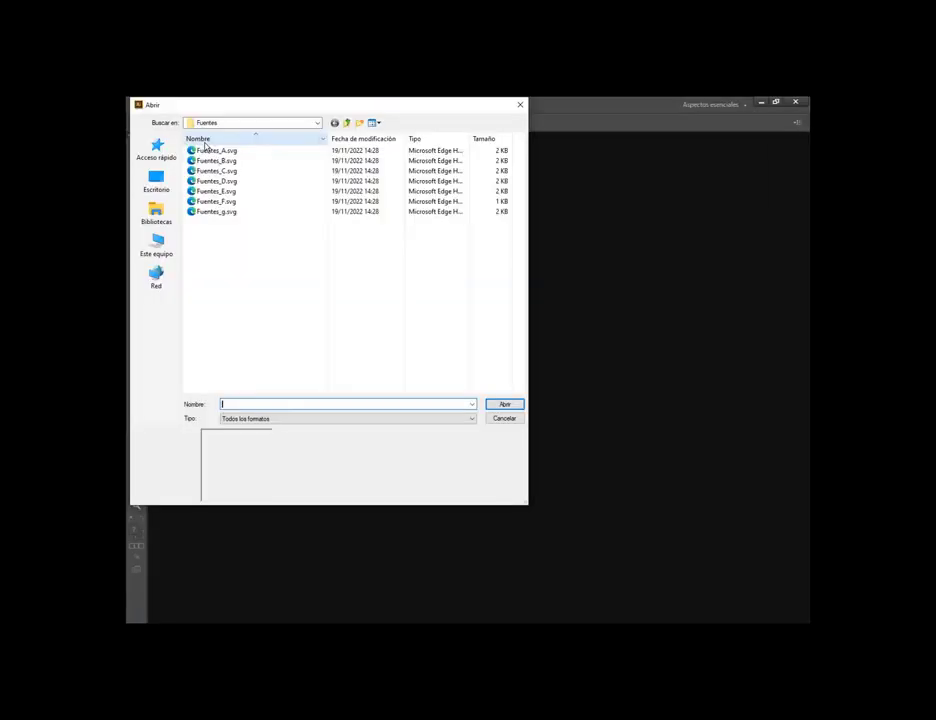
left_click(346, 122)
left_click(268, 165)
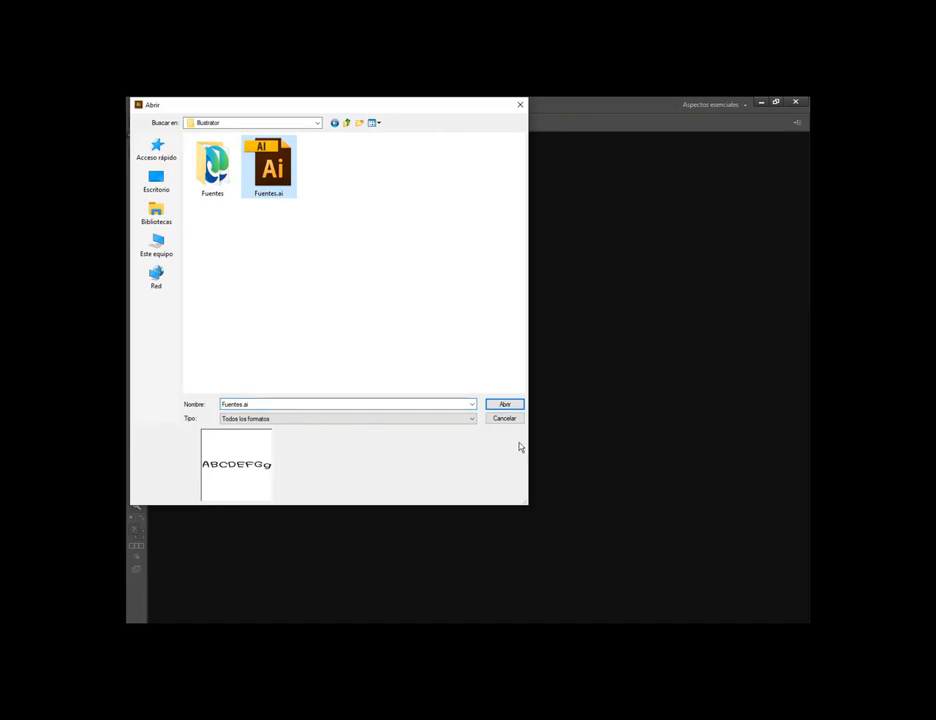
left_click(505, 404)
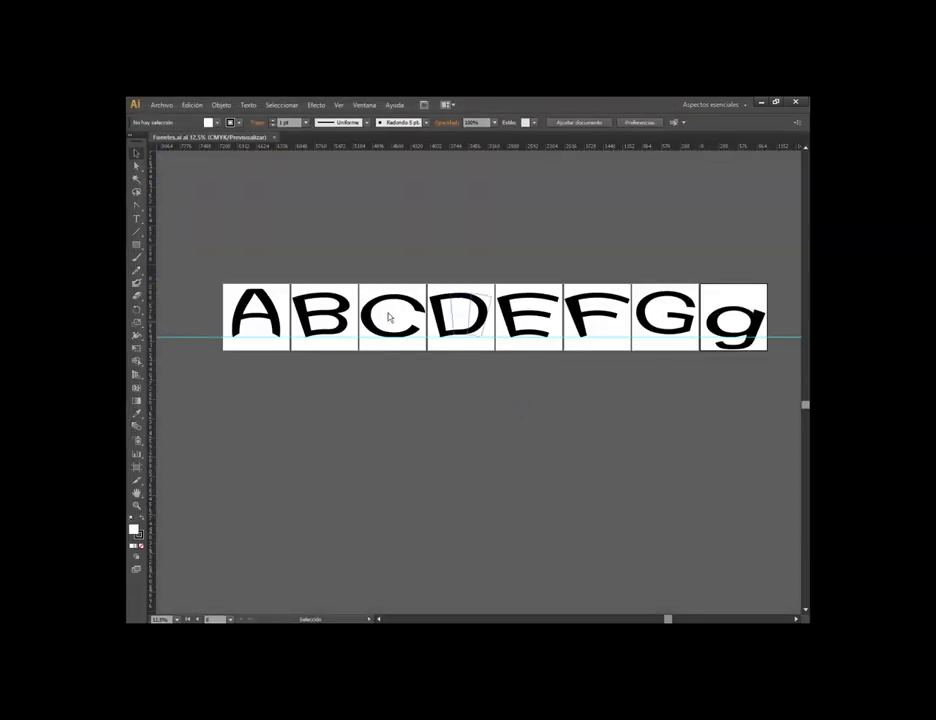
left_click(364, 104)
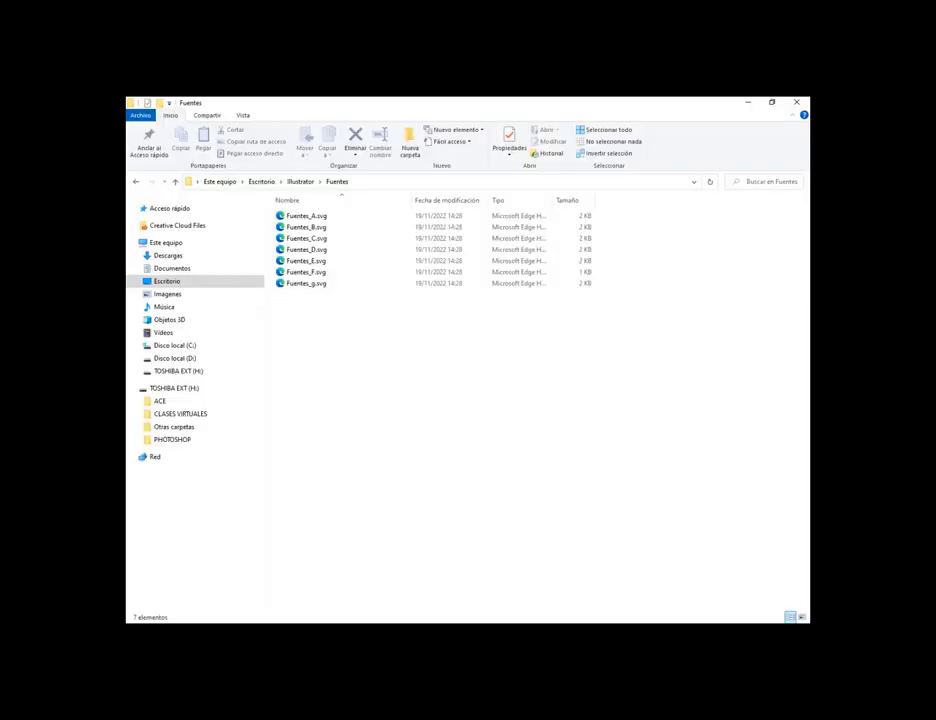
Select Fuentes_g.svg and Fuentes_F.svg in the Fuentes folder to inspect them, then deselect
left_click(323, 284)
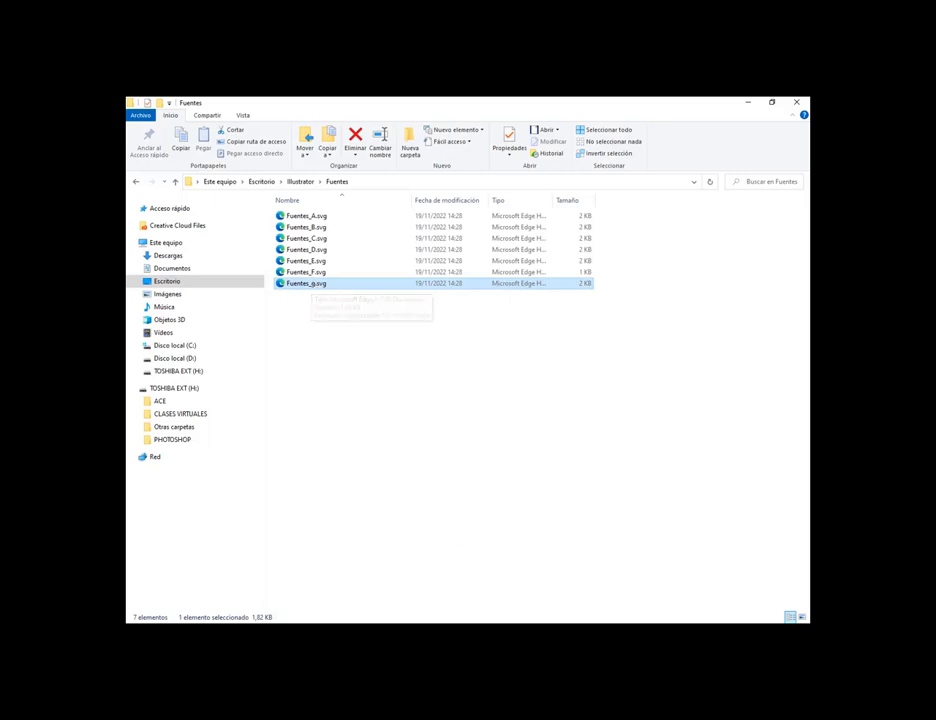
left_click(312, 274)
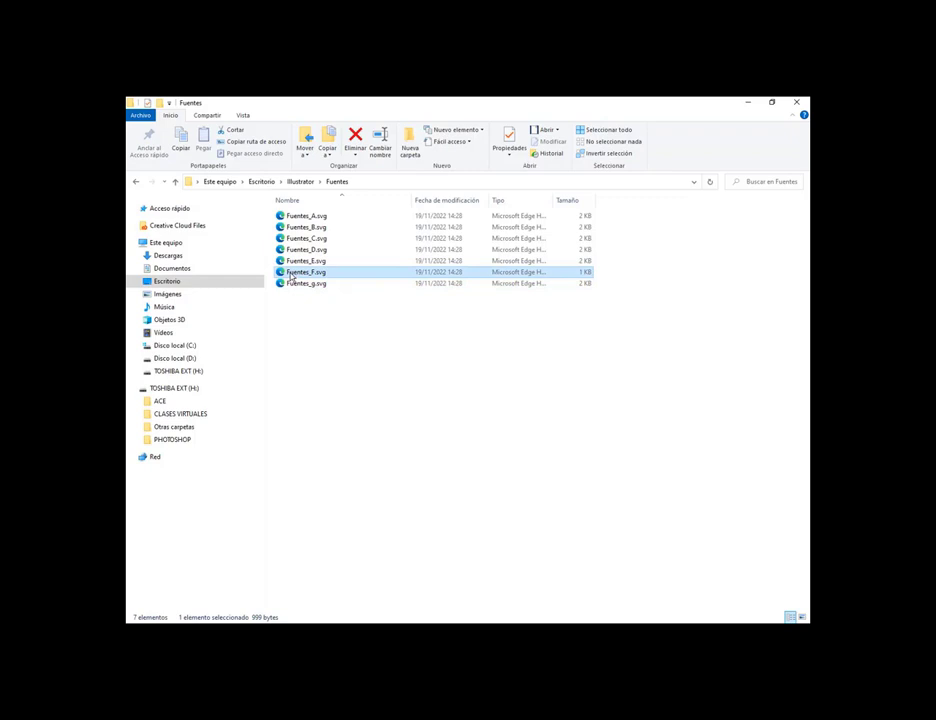
mouse_move(306, 272)
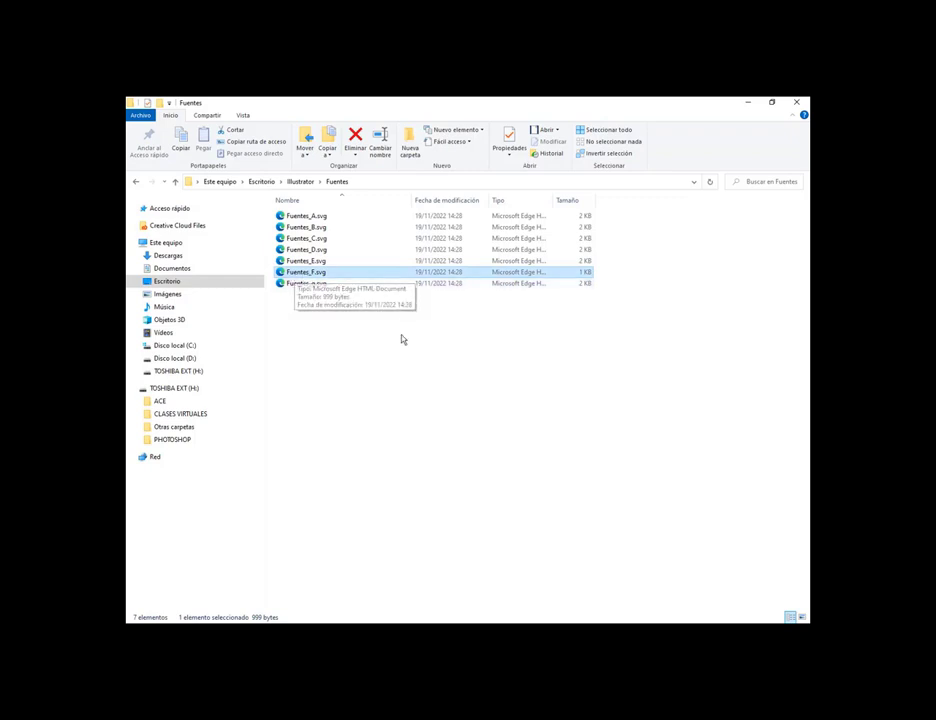
left_click(334, 359)
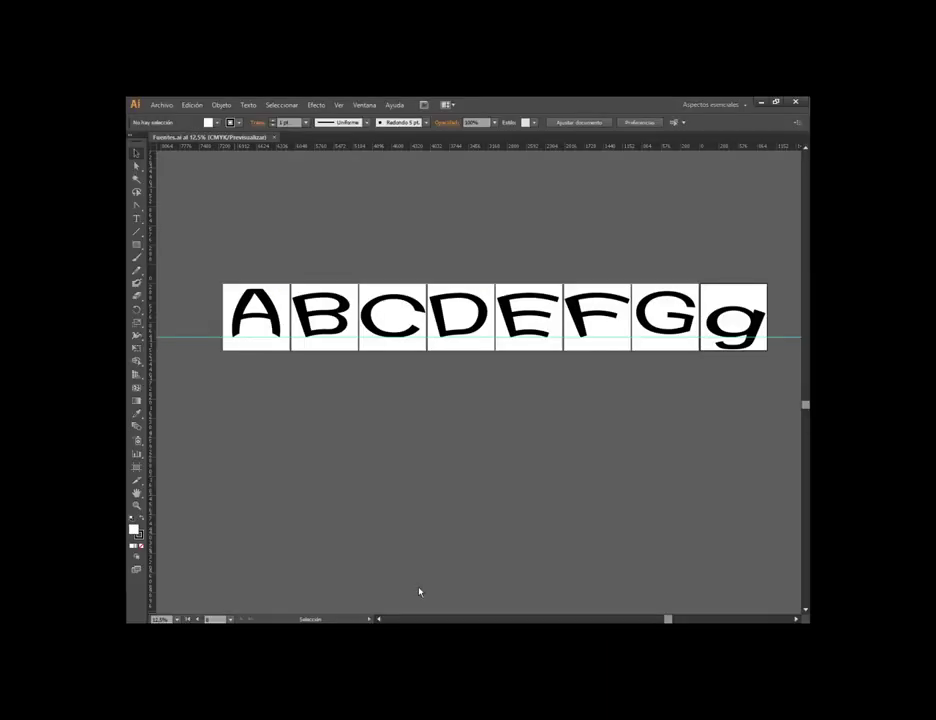
Rename artboard 7, the capital G, to 'G mayus' in the Artboards panel
left_click(659, 308)
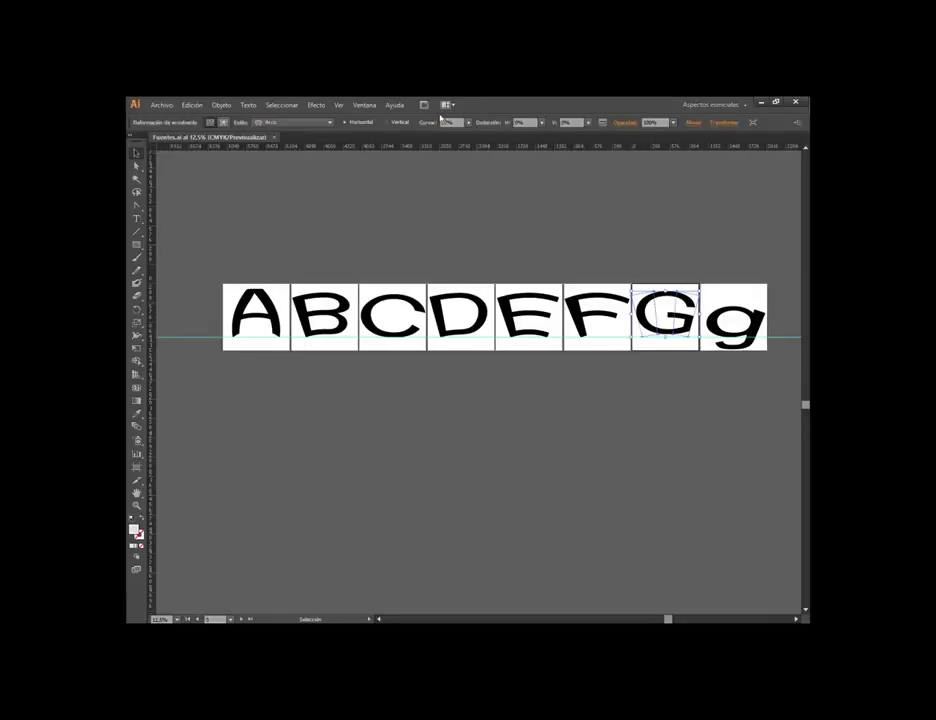
left_click(366, 104)
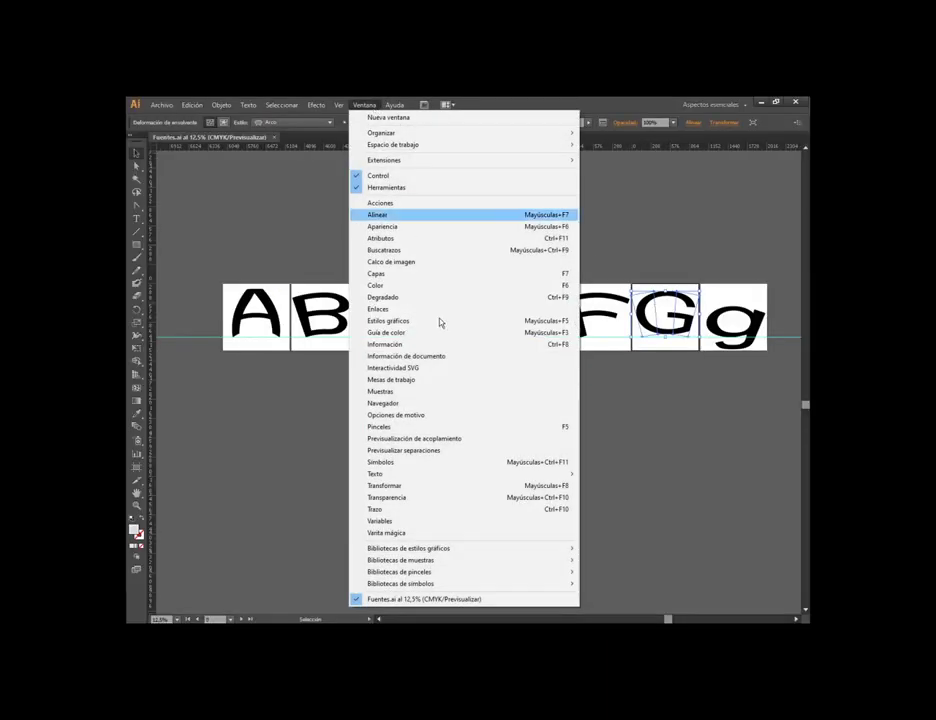
left_click(435, 384)
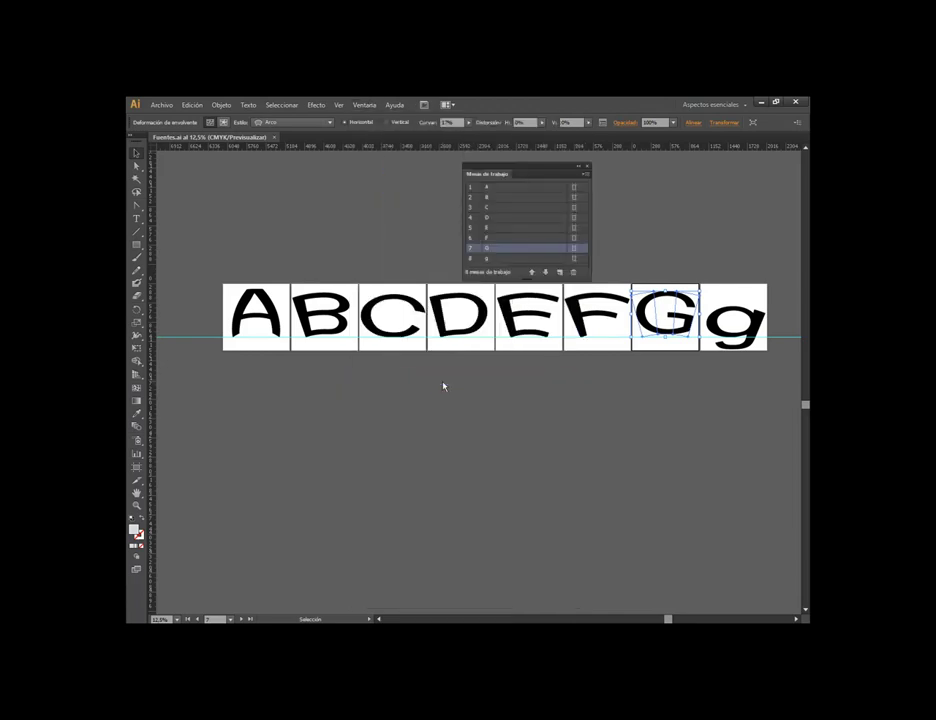
left_click(495, 260)
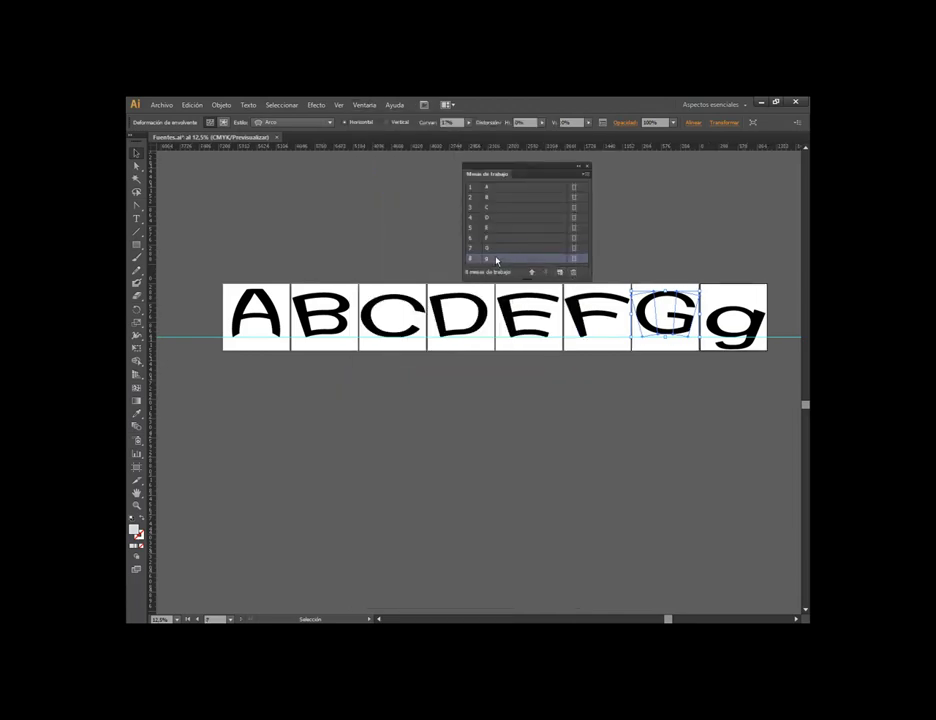
left_click(490, 250)
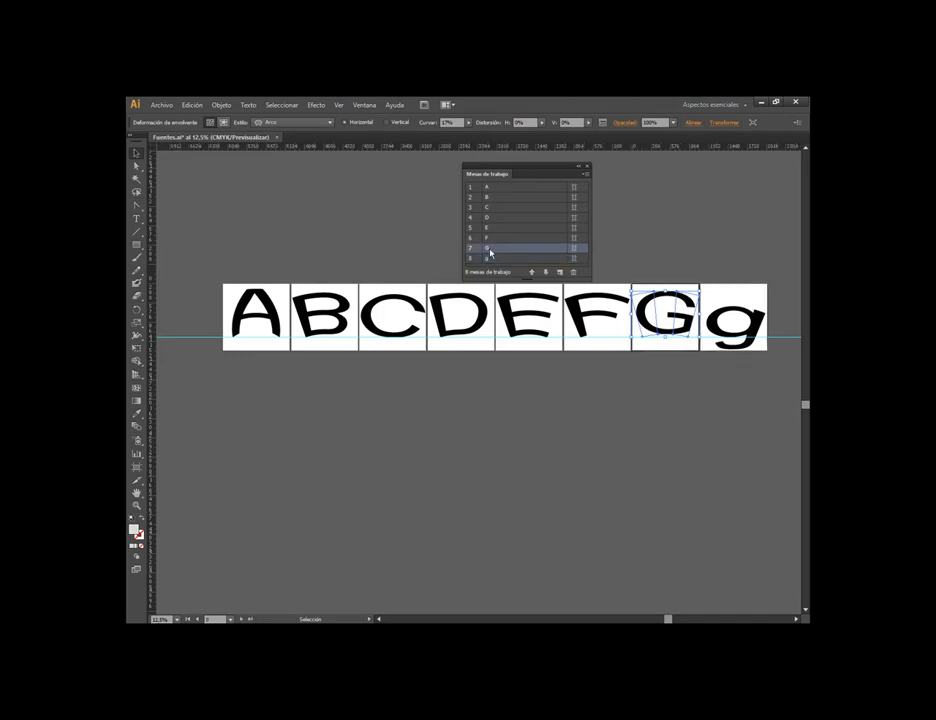
double_click(491, 249)
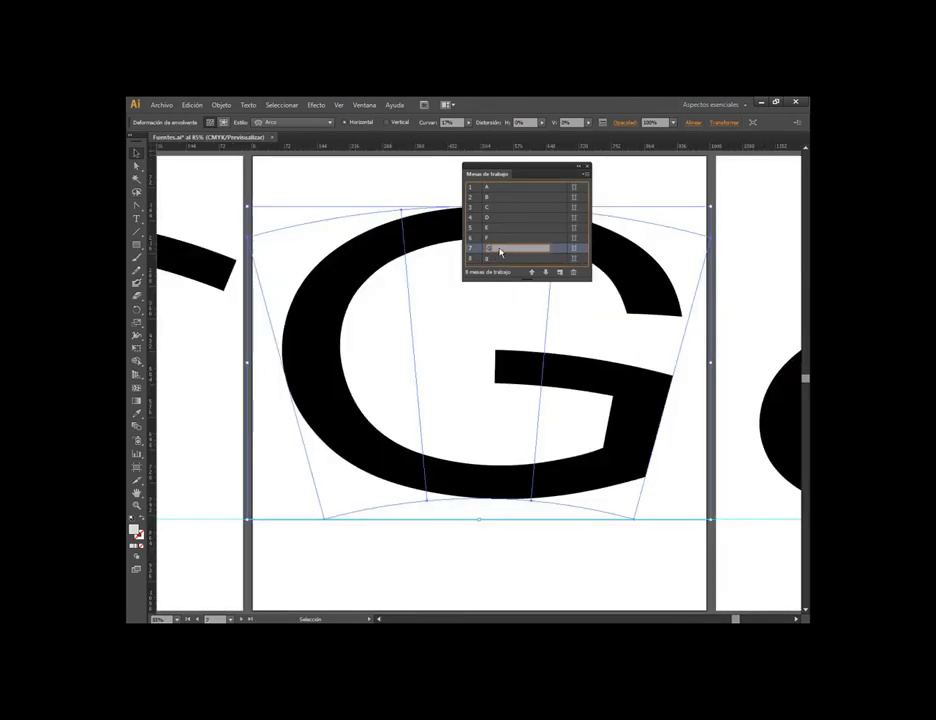
type("G mayus")
key("Return")
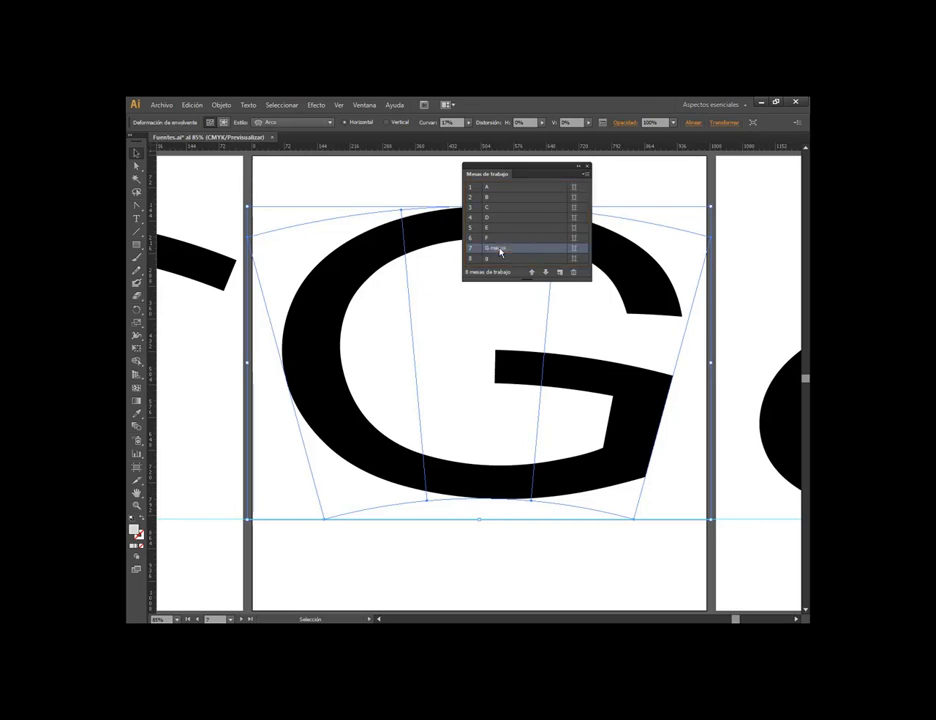
Scroll the canvas and reopen the Artboards panel, moving it further left
left_click(588, 168)
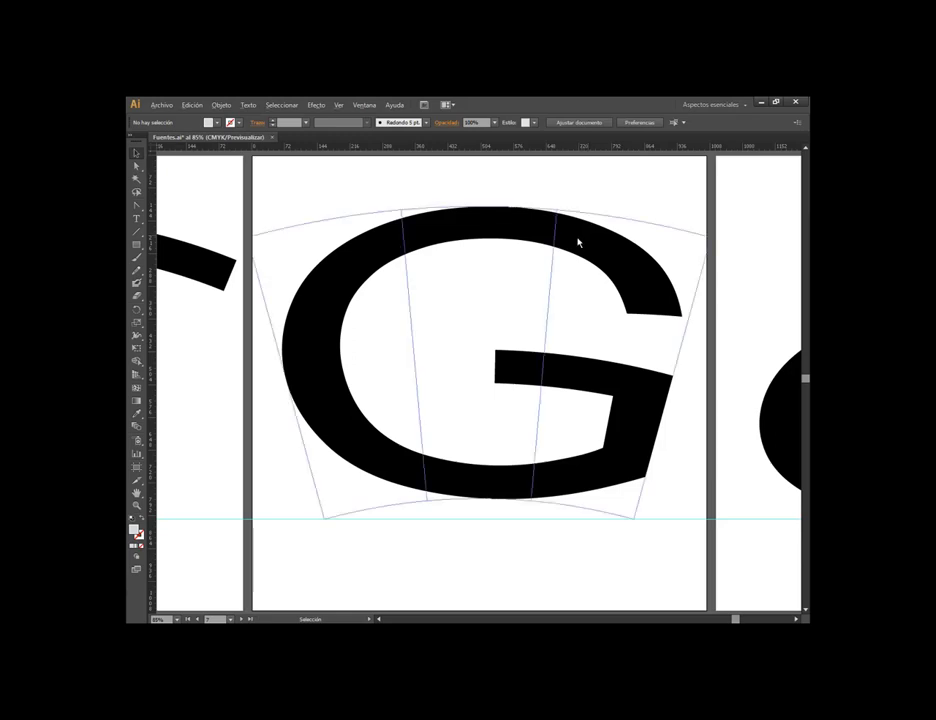
scroll(577, 255, "down", 3)
scroll(548, 367, "down", 2)
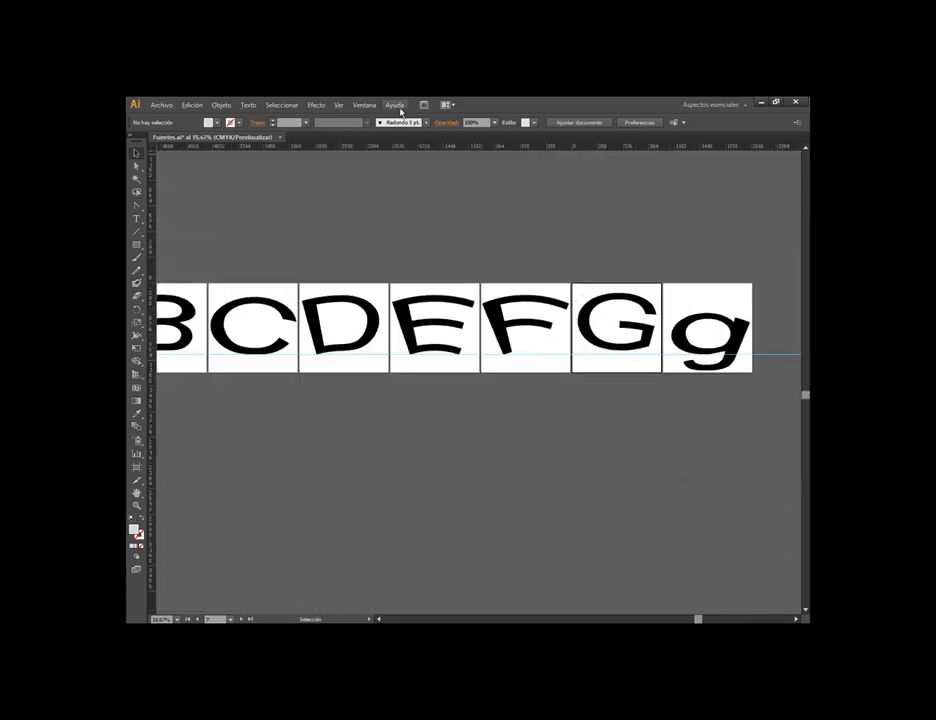
left_click(364, 104)
left_click(399, 381)
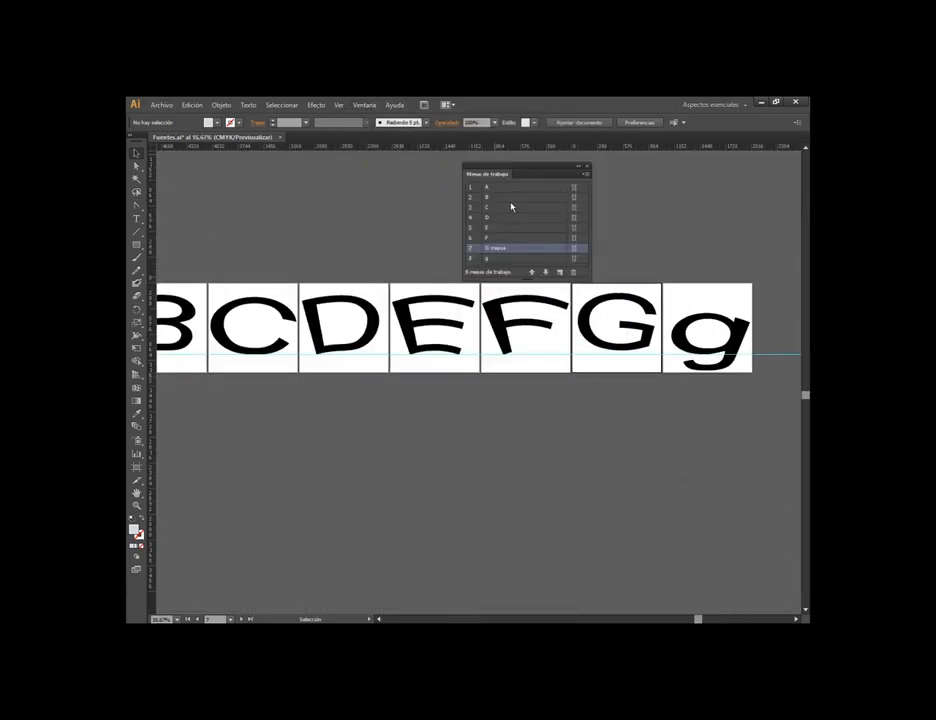
left_click_drag(530, 170, 408, 163)
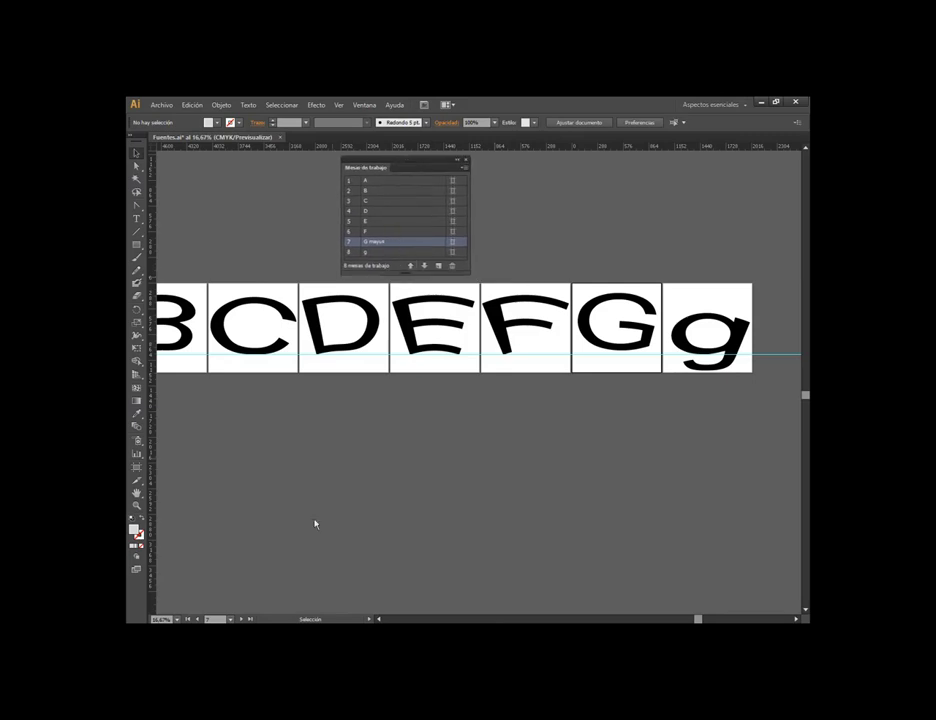
left_click(161, 105)
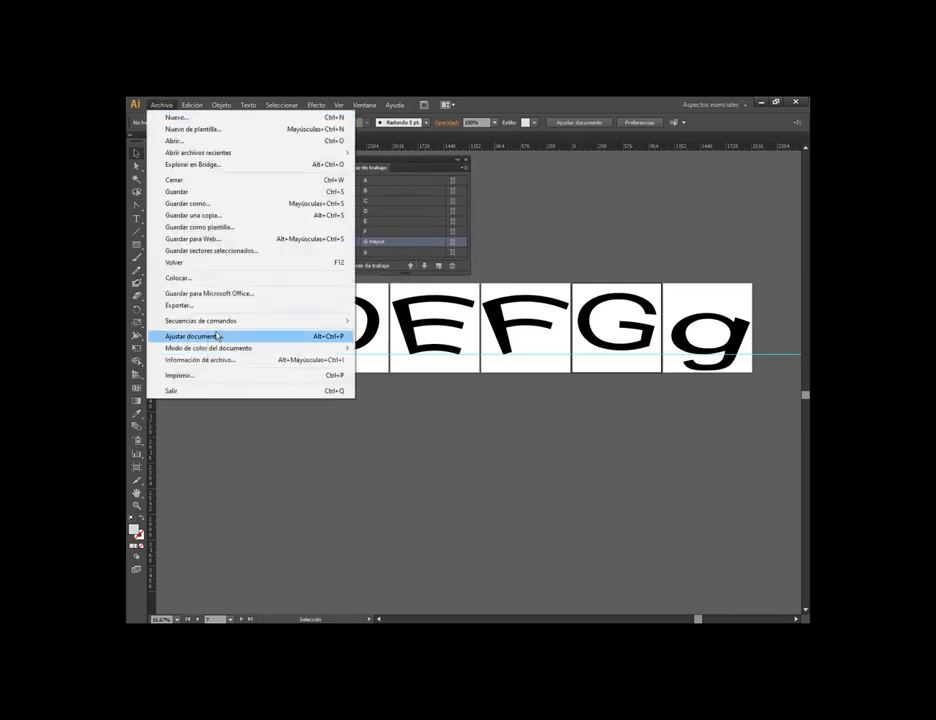
Set up an SVG Save As by artboard range into Fuentes, then cancel it
left_click(190, 203)
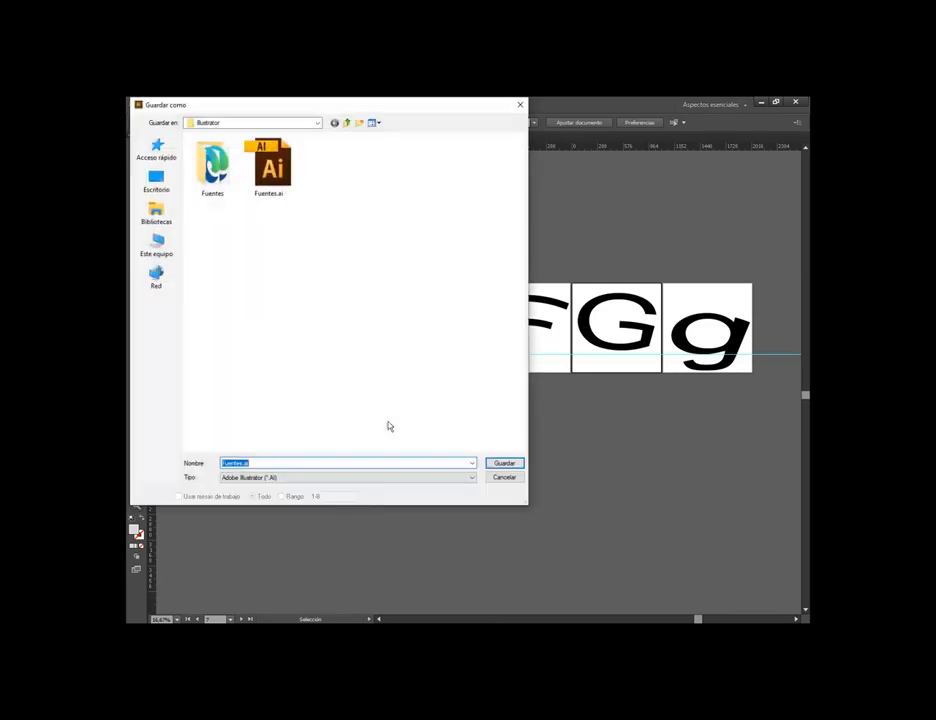
left_click(263, 478)
left_click(228, 512)
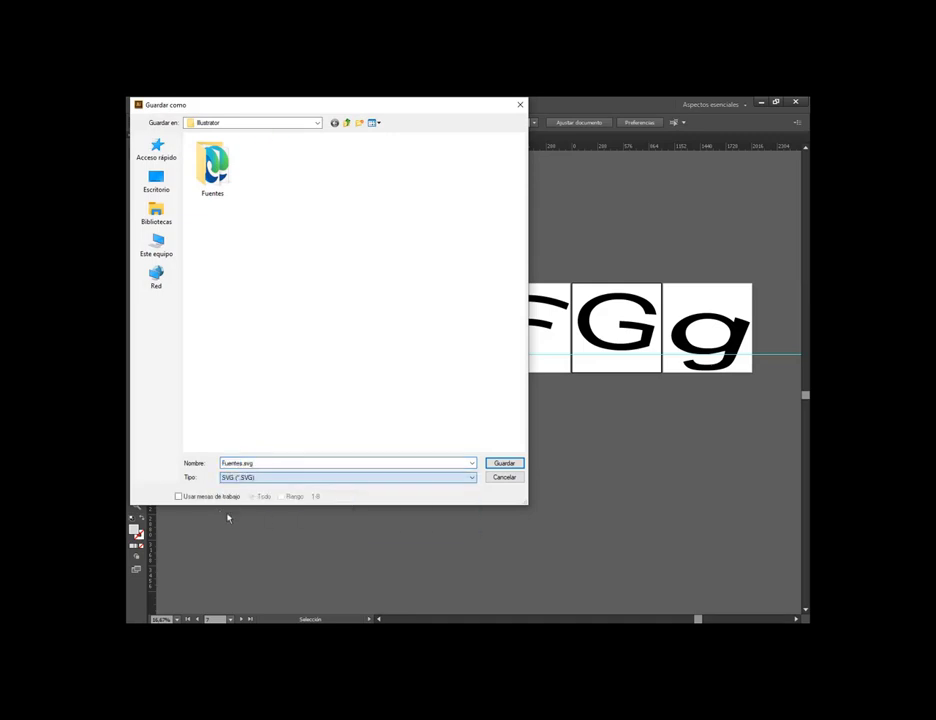
left_click(210, 497)
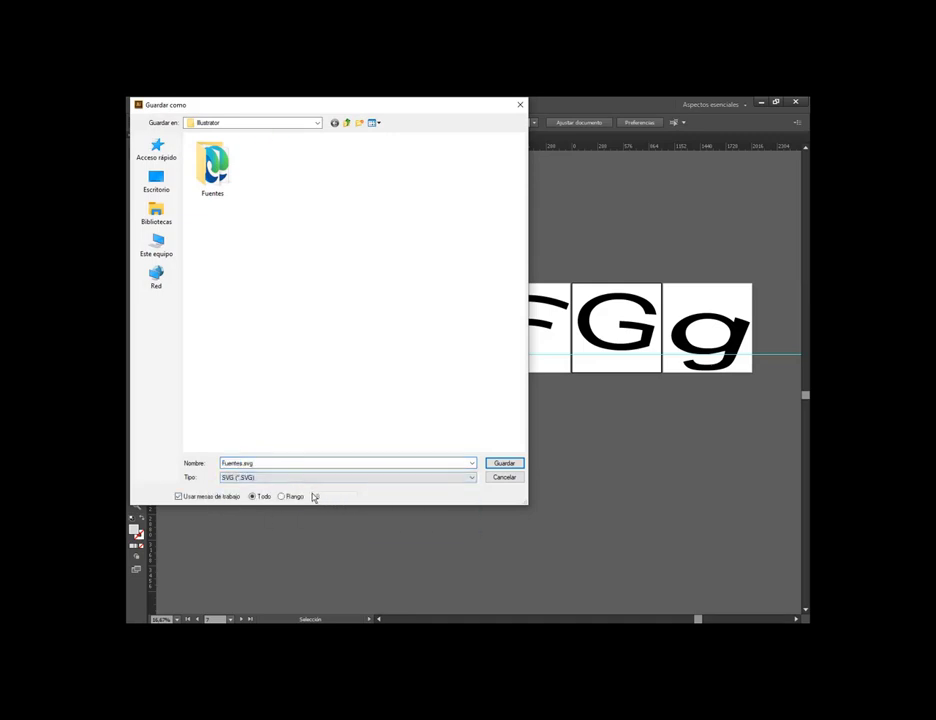
left_click(298, 497)
left_click(312, 497)
type("7-8")
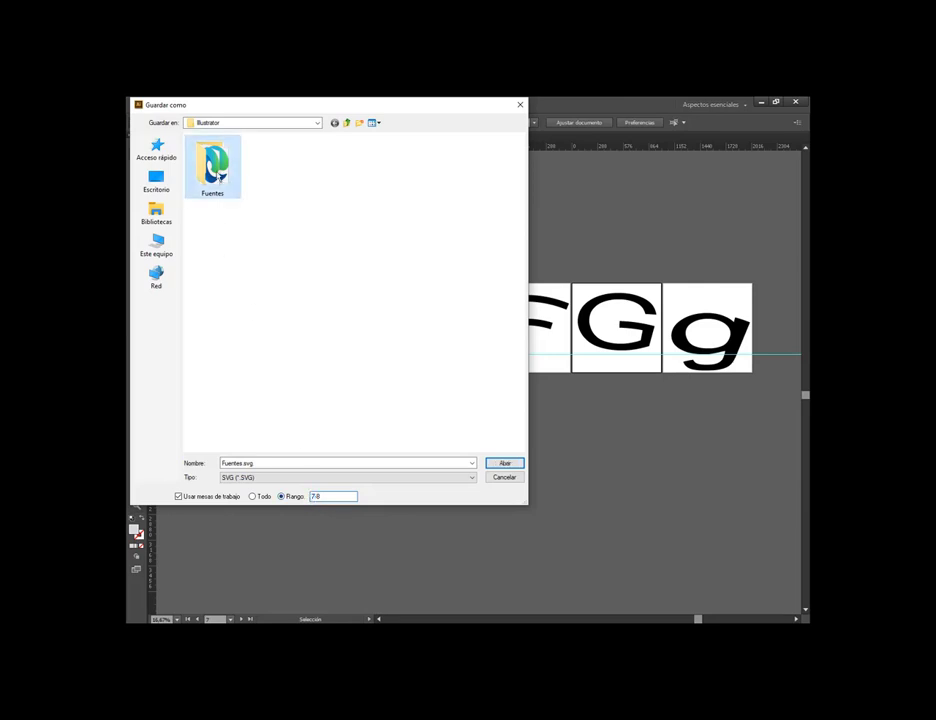
double_click(212, 165)
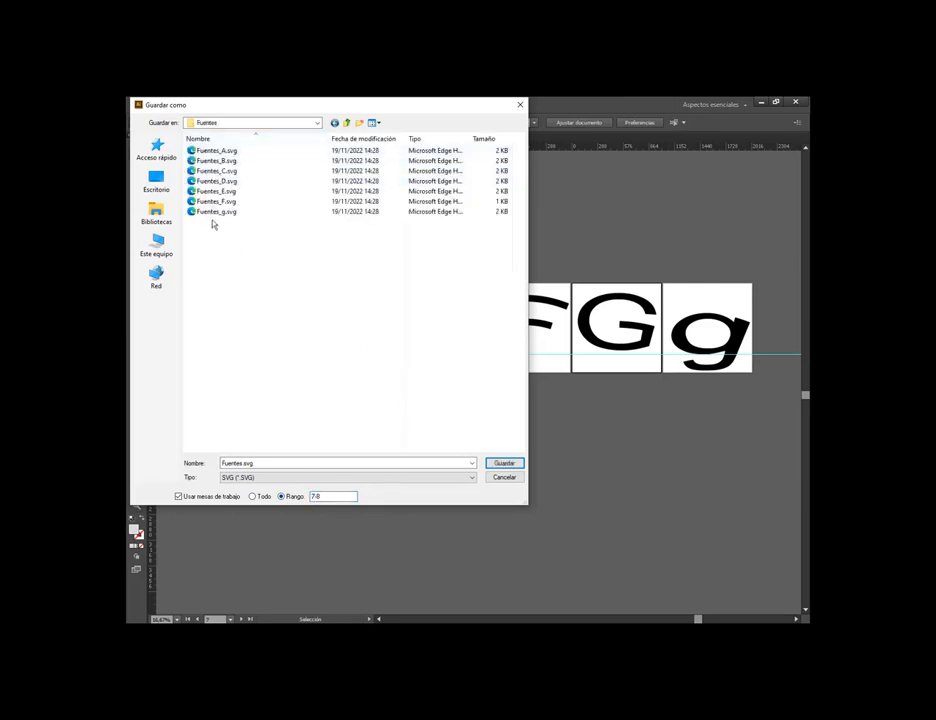
left_click(211, 213)
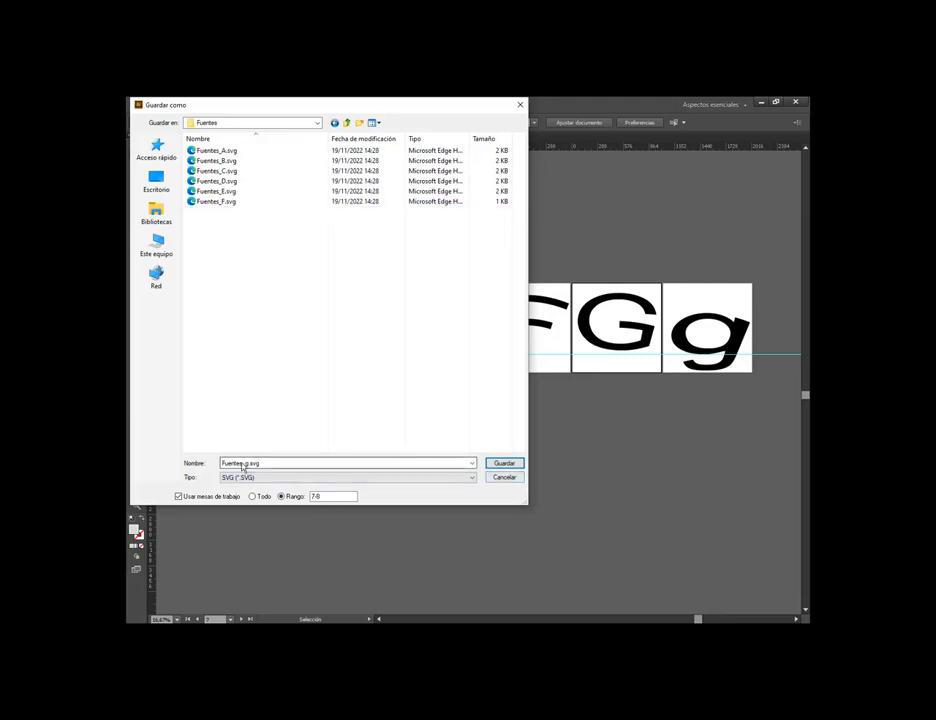
double_click(298, 467)
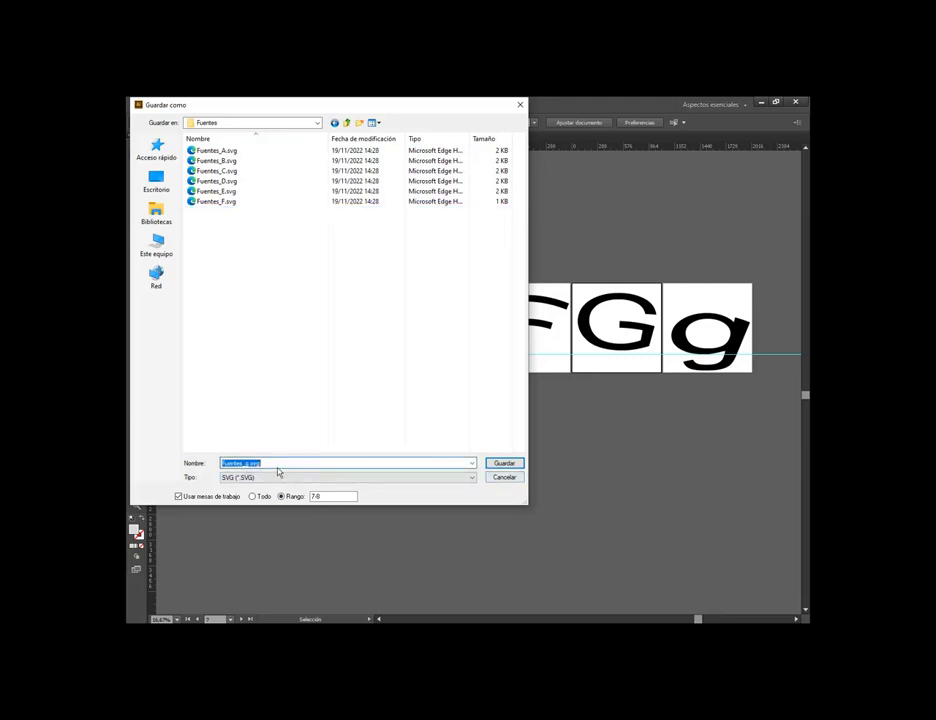
key("BackSpace")
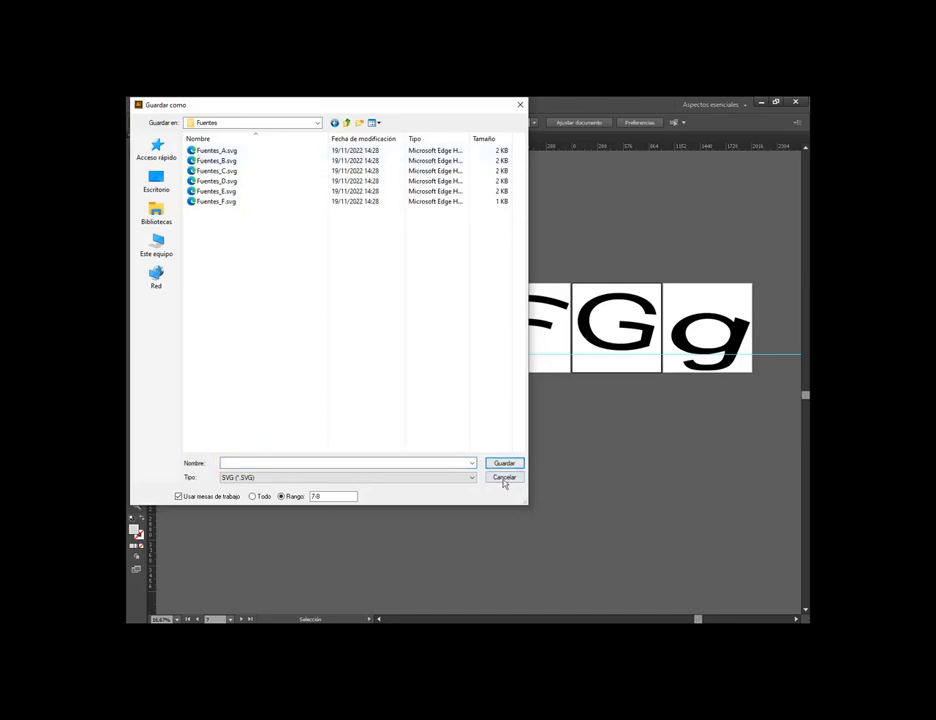
left_click(503, 478)
Save artboards 7-8 as separate SVG files in Fuentes, accepting the SVG options
left_click(158, 106)
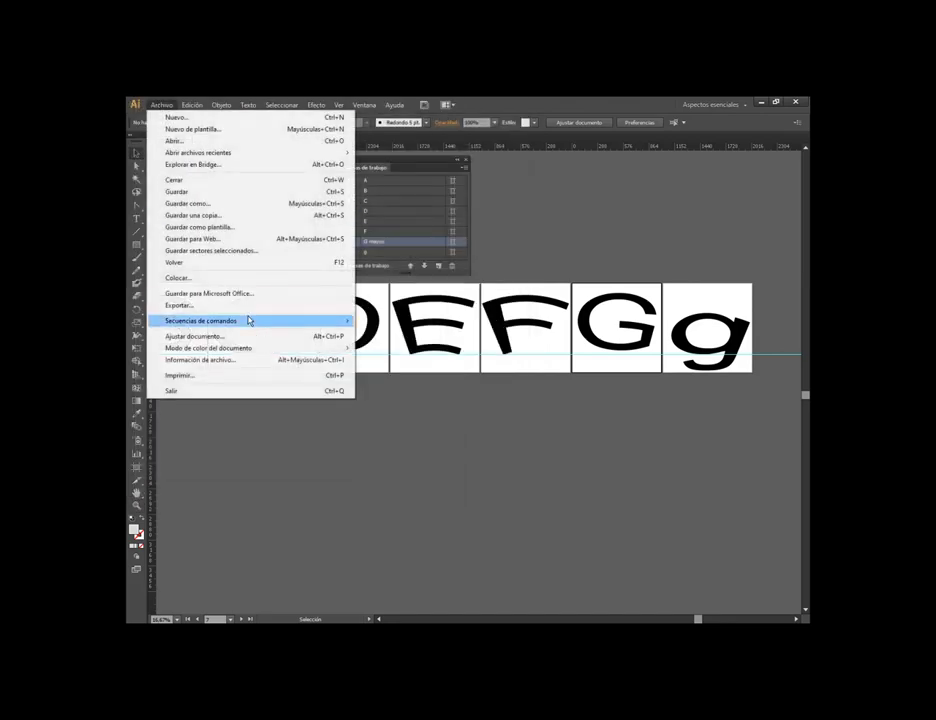
left_click(222, 214)
left_click(262, 477)
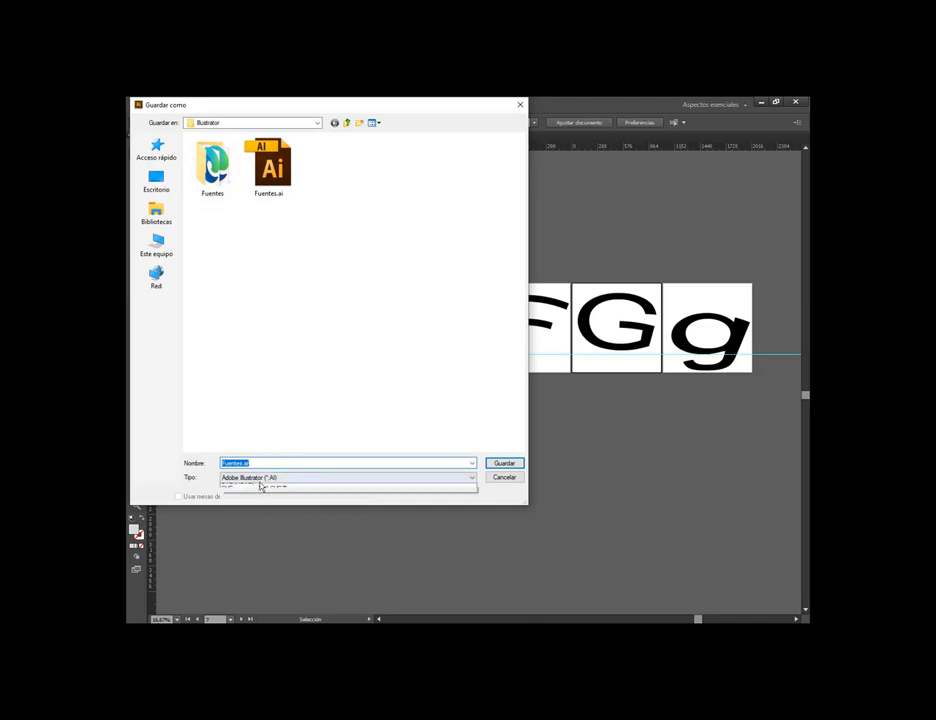
left_click(246, 525)
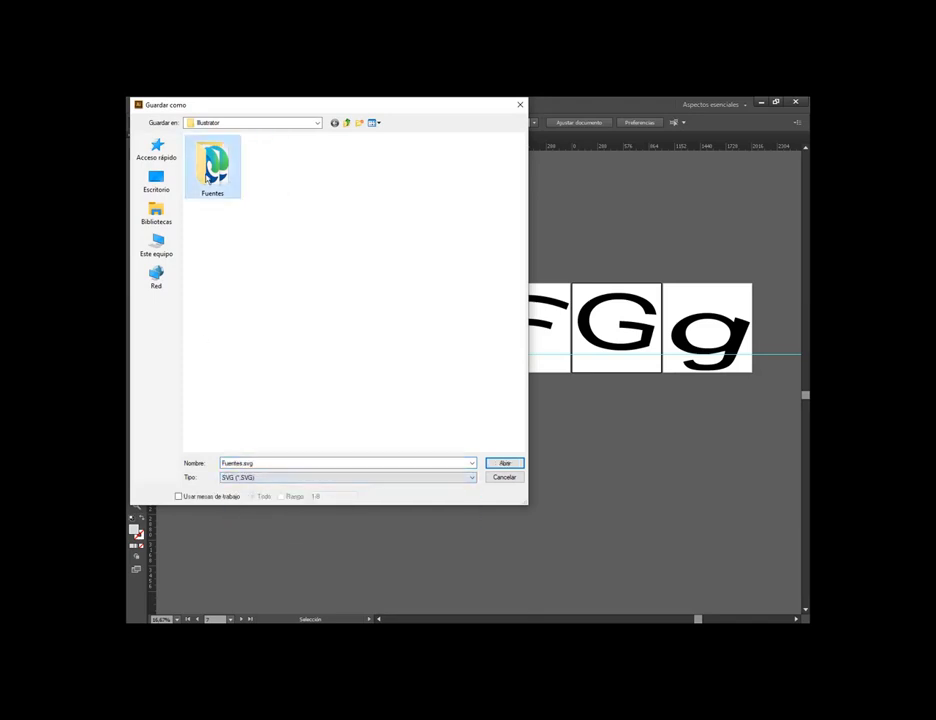
double_click(212, 165)
left_click(199, 498)
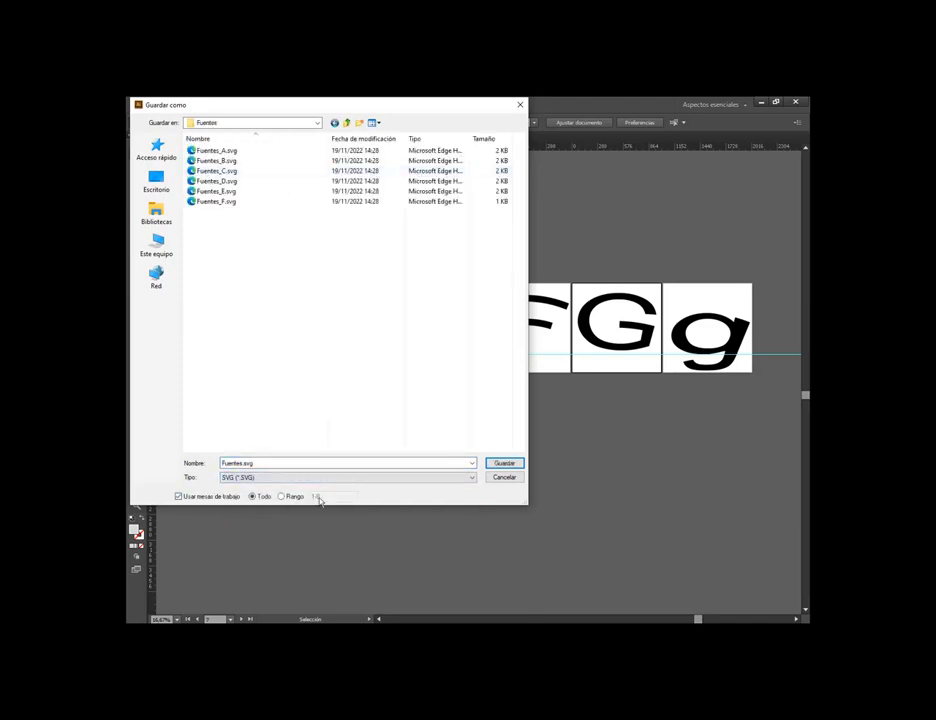
left_click(283, 498)
double_click(314, 497)
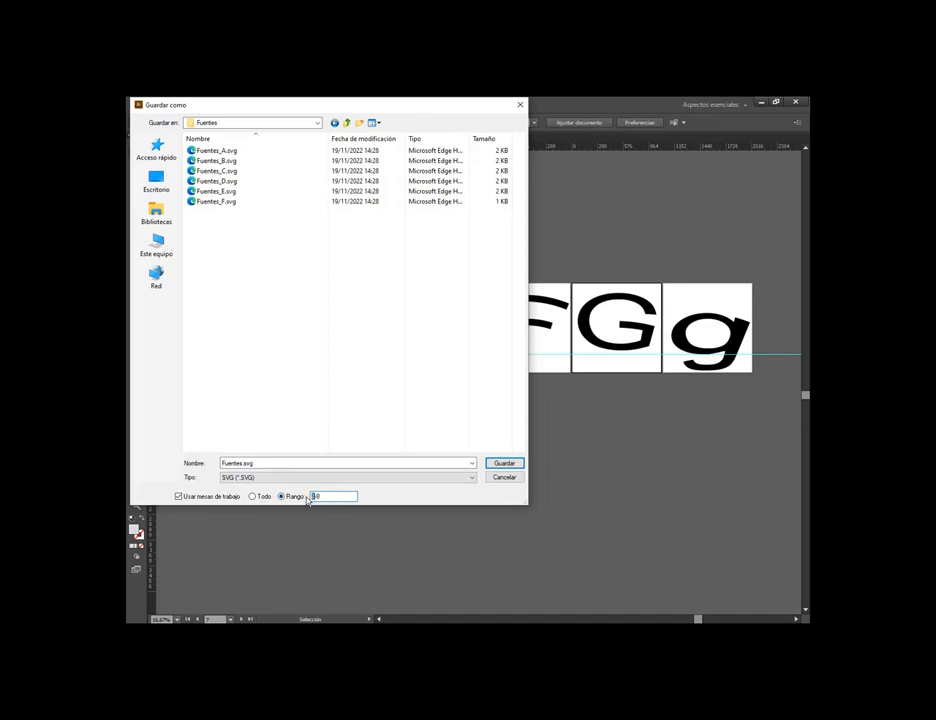
type("7-8")
left_click(503, 464)
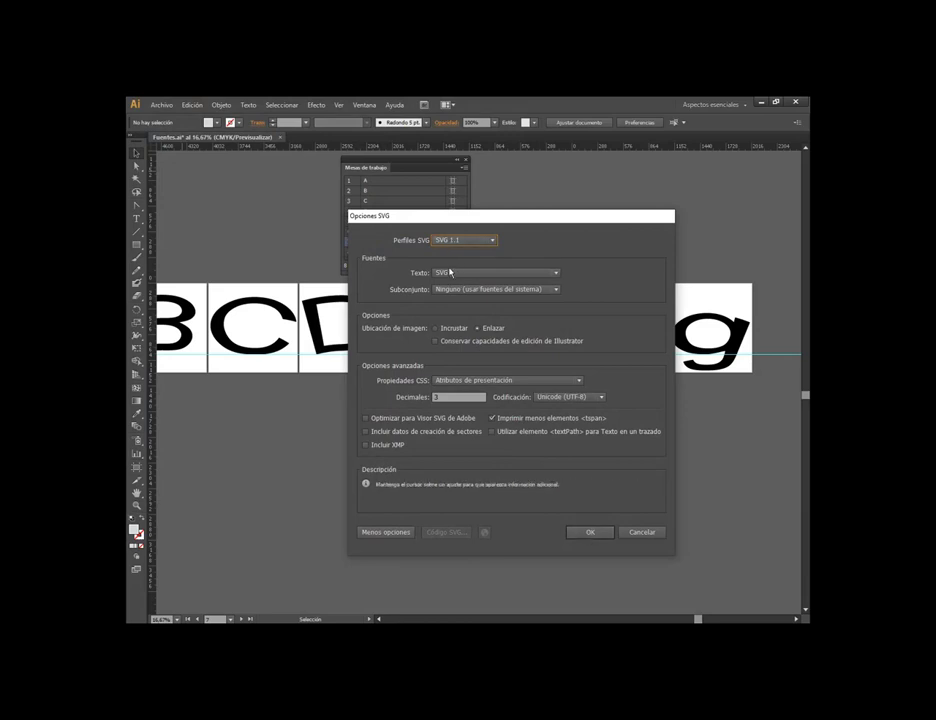
left_click(600, 534)
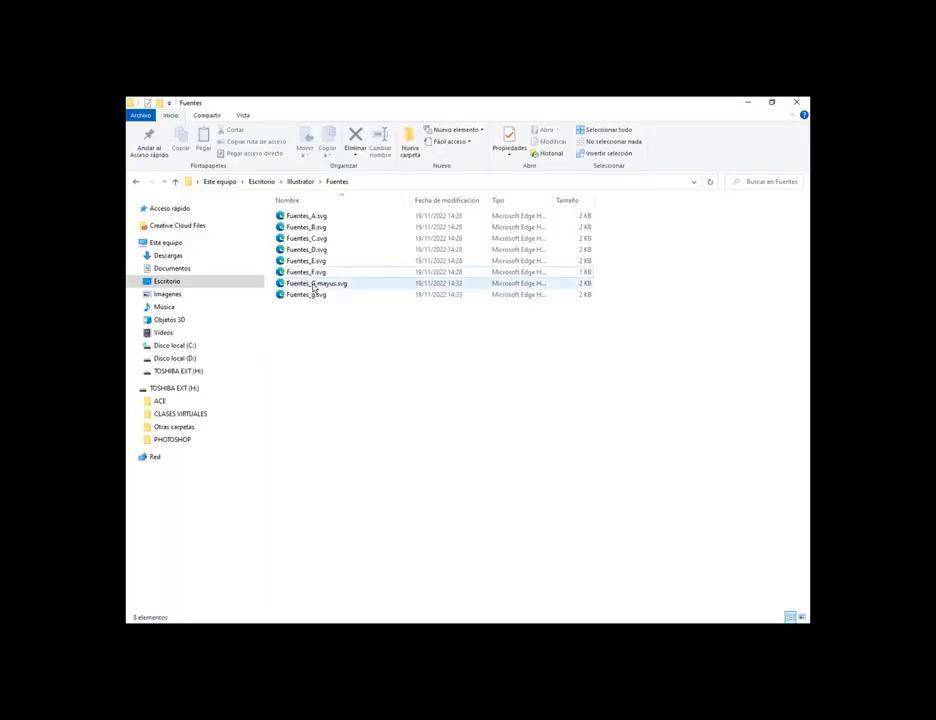
Import Fuentes_G mayus.svg into the uppercase G glyph cell
left_click(313, 284)
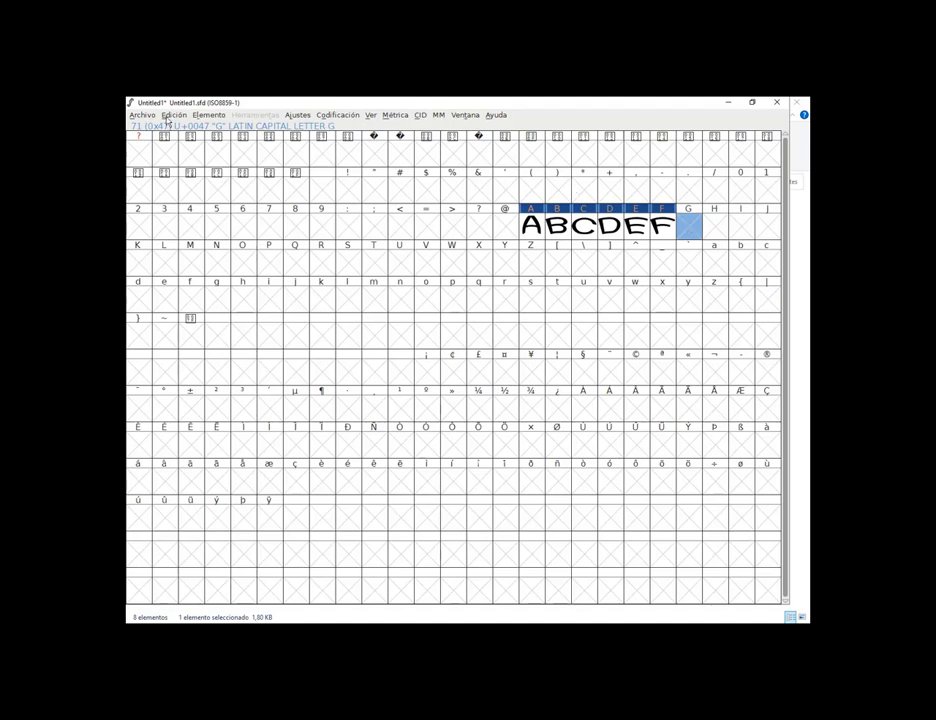
left_click(145, 115)
left_click(165, 251)
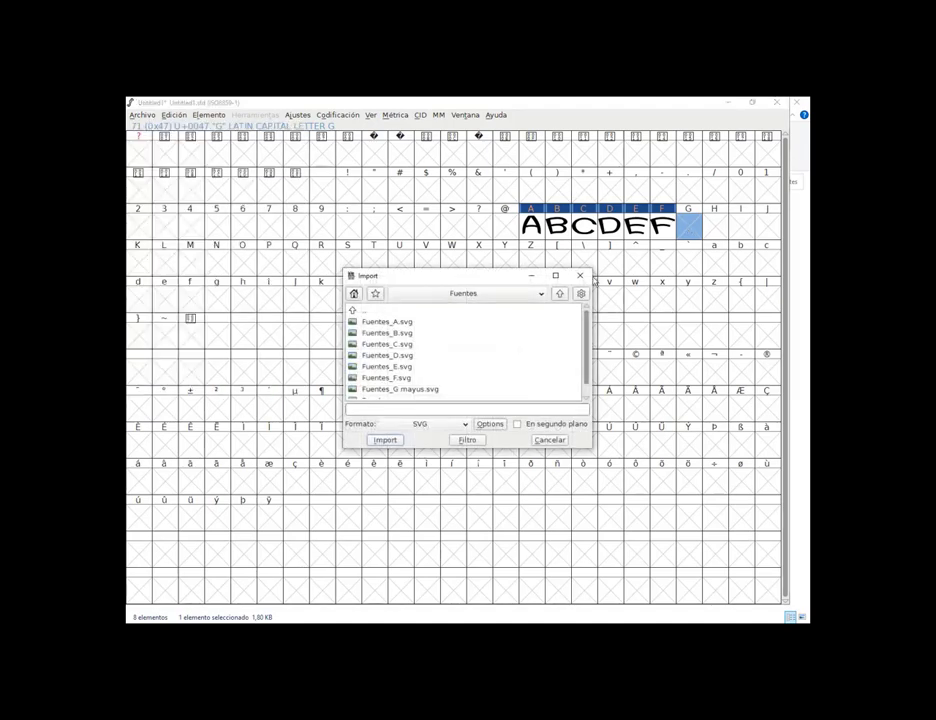
left_click(420, 389)
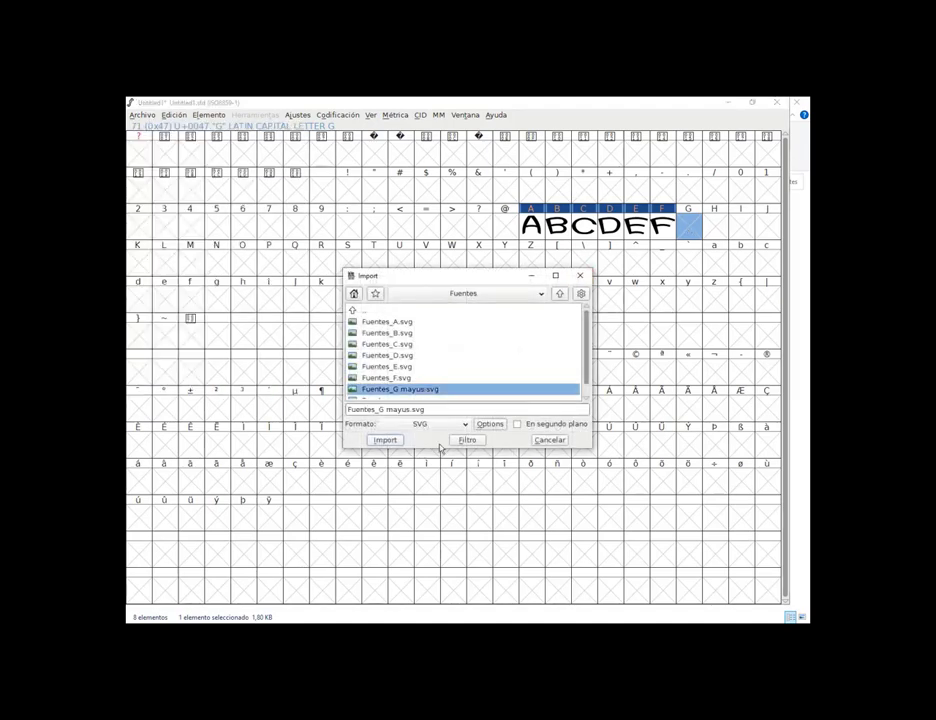
left_click(385, 440)
Import Fuentes_g.svg into the lowercase g cell, then select the k and m cells
left_click(215, 302)
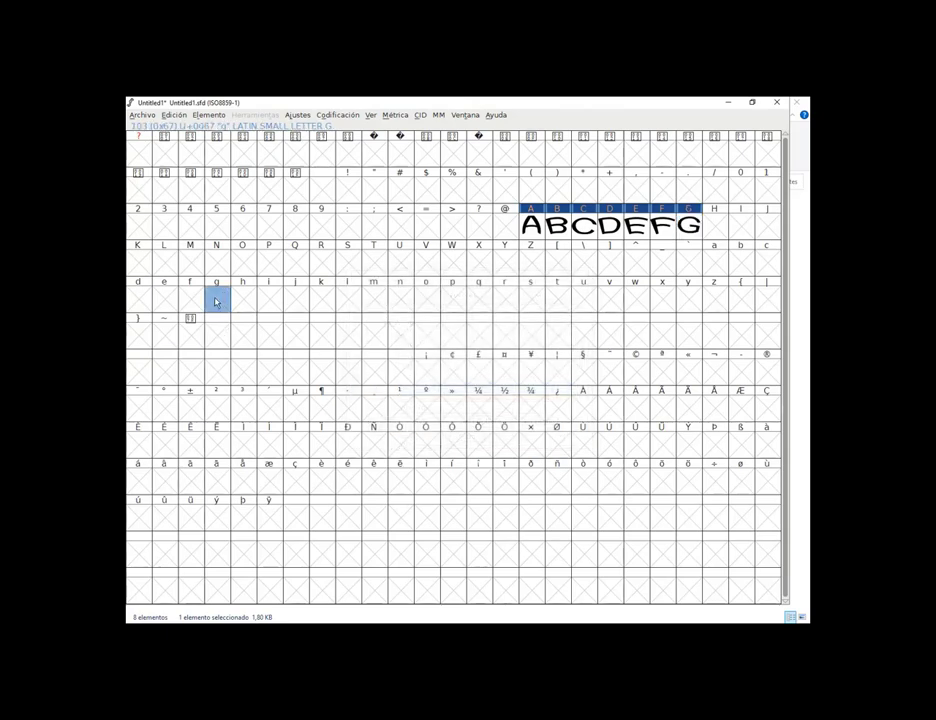
left_click(143, 115)
left_click(162, 253)
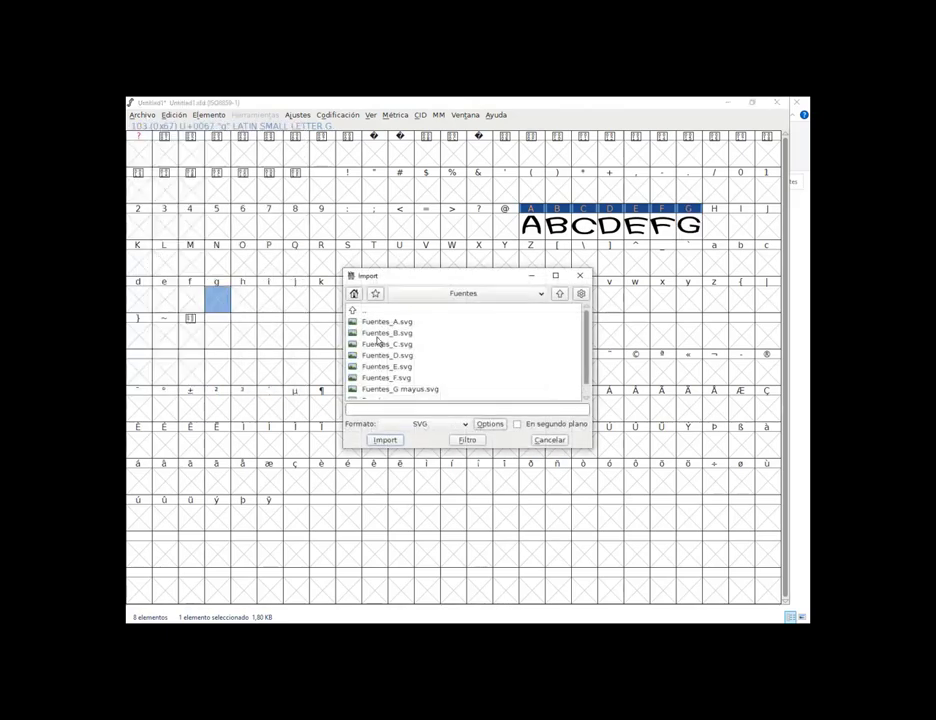
left_click(399, 390)
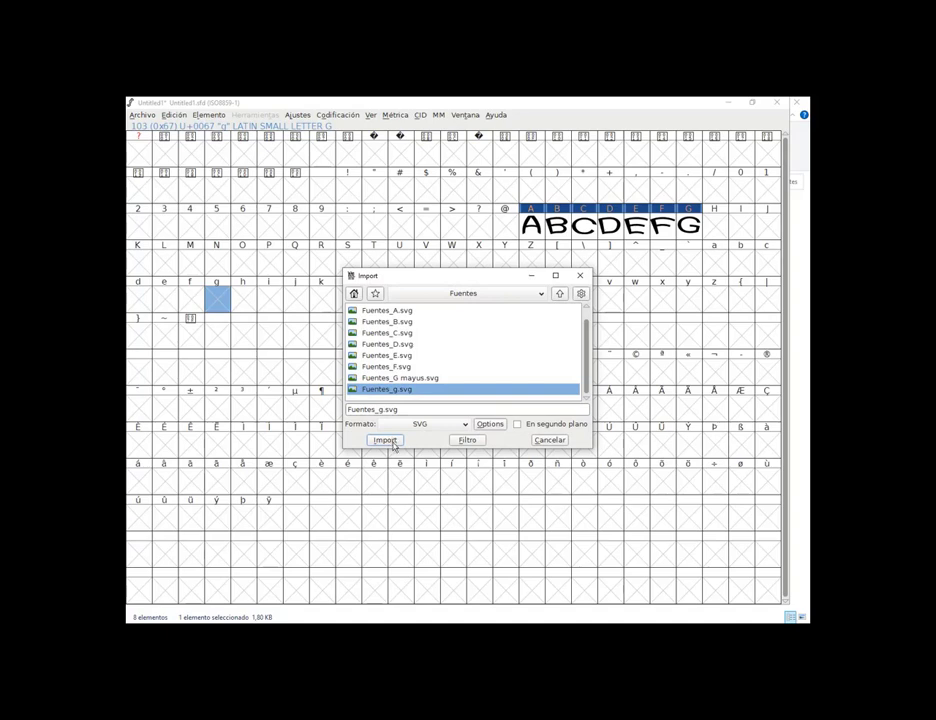
left_click(386, 441)
left_click(313, 311)
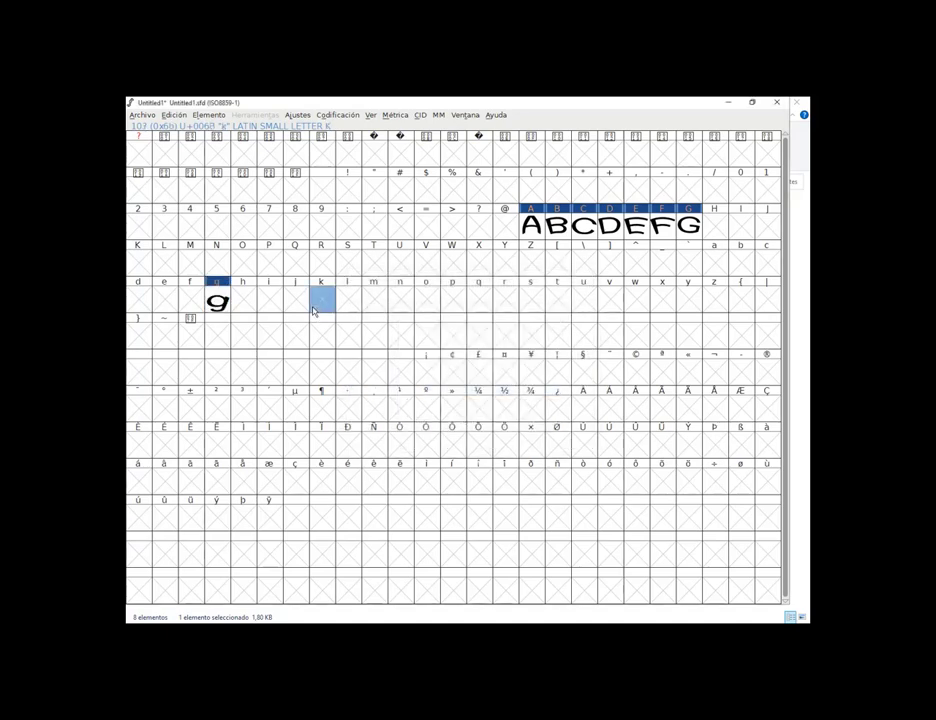
left_click(379, 298)
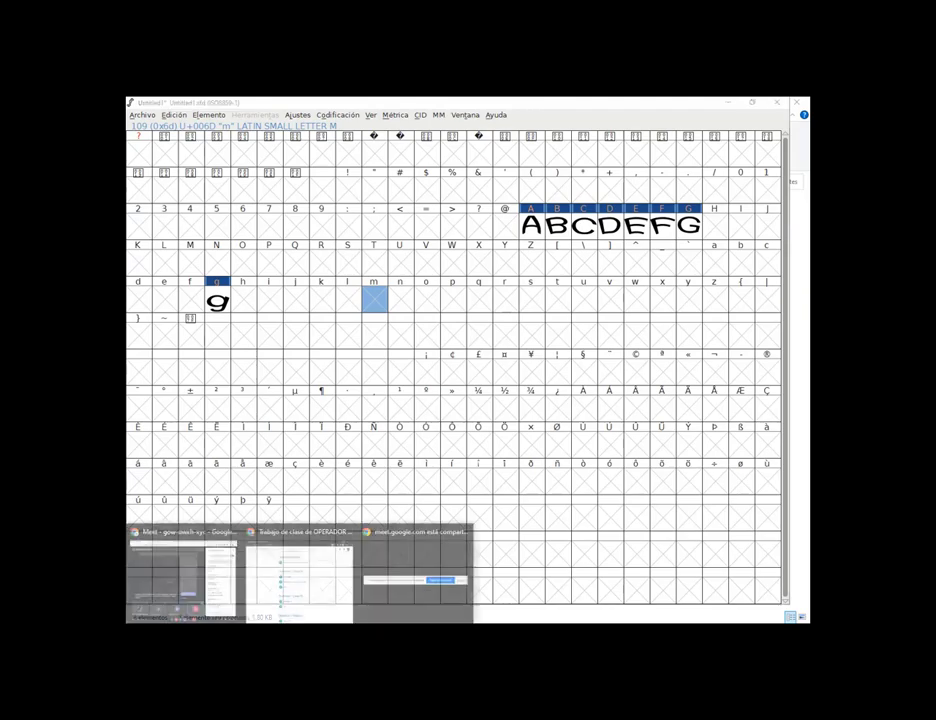
left_click(420, 570)
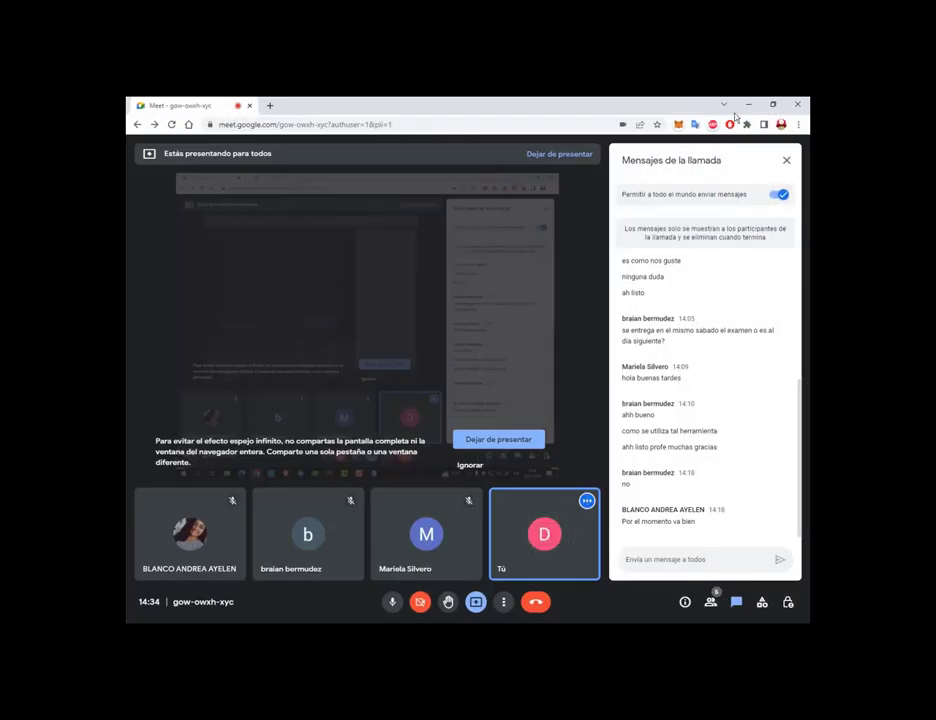
left_click(746, 105)
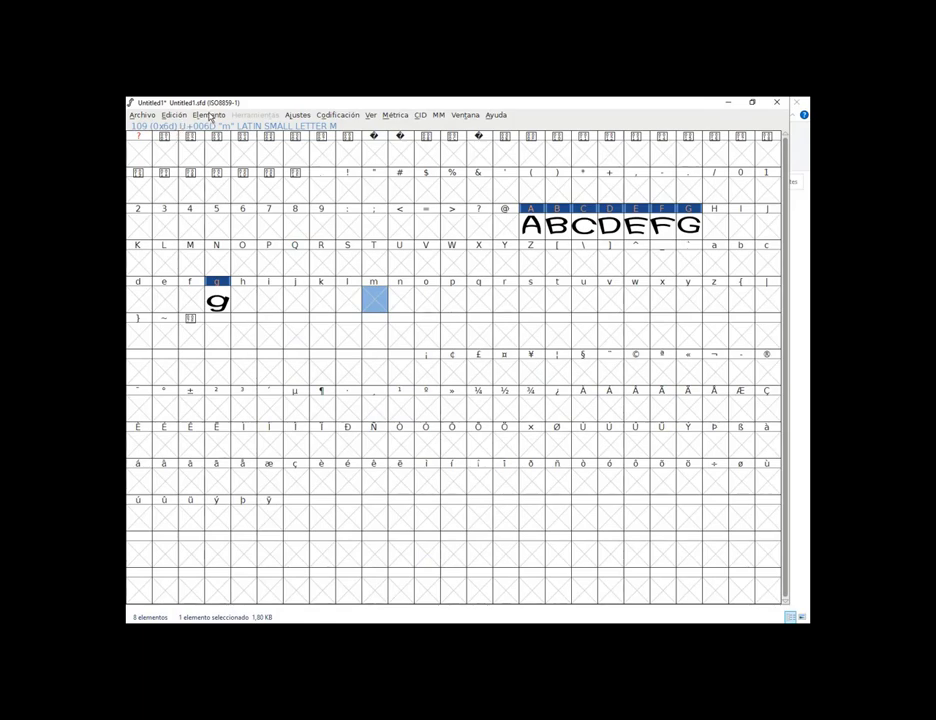
Open the Elemento font attributes, shift the window aside, and switch back to Notepad
left_click(210, 117)
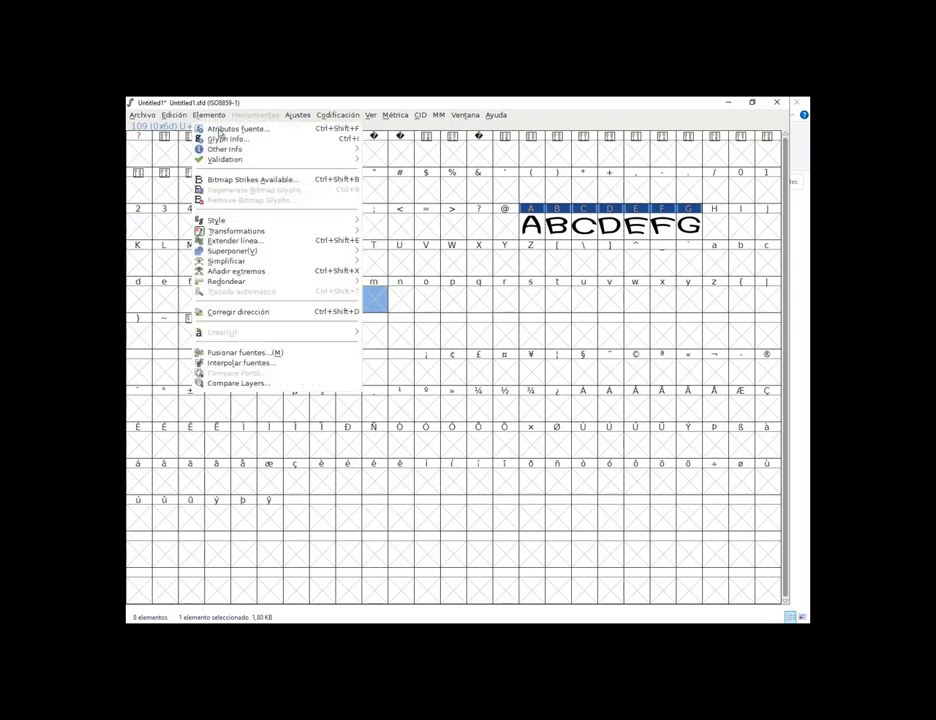
left_click(222, 130)
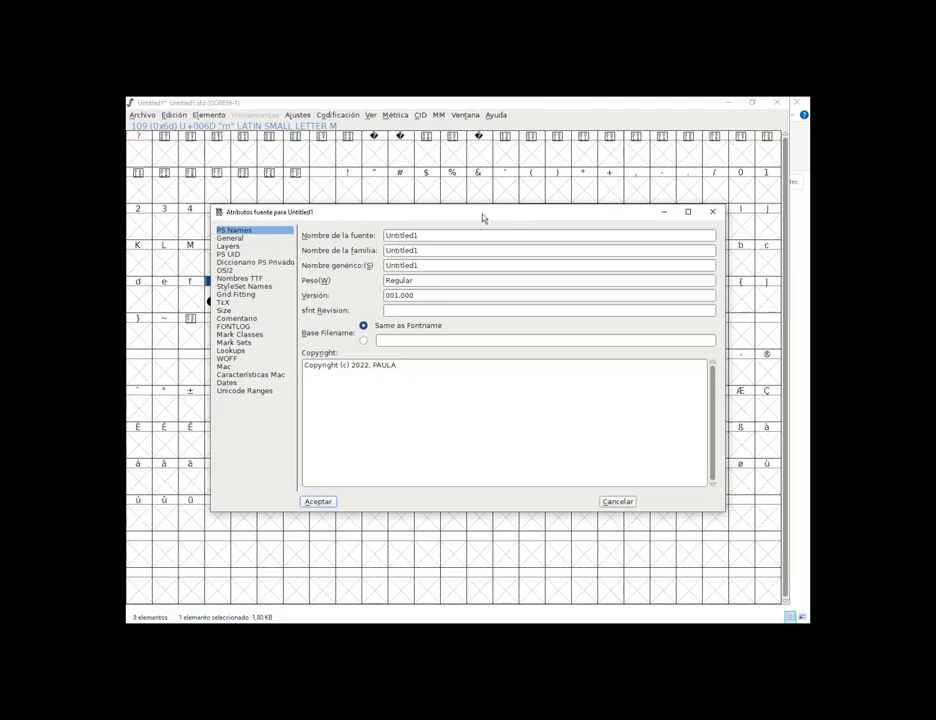
left_click_drag(481, 215, 509, 218)
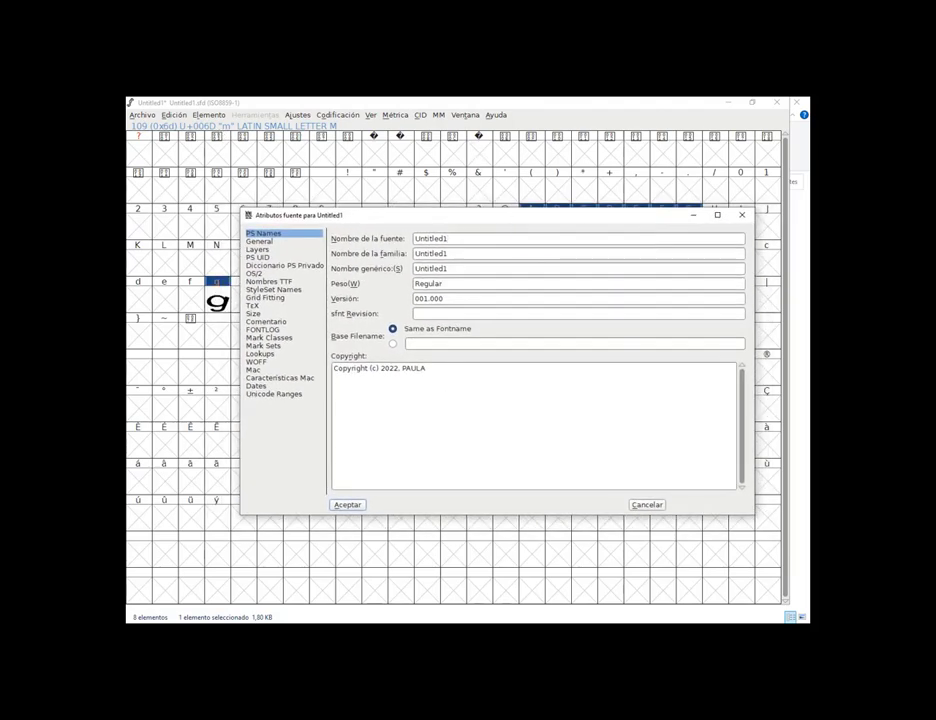
key("alt+Tab")
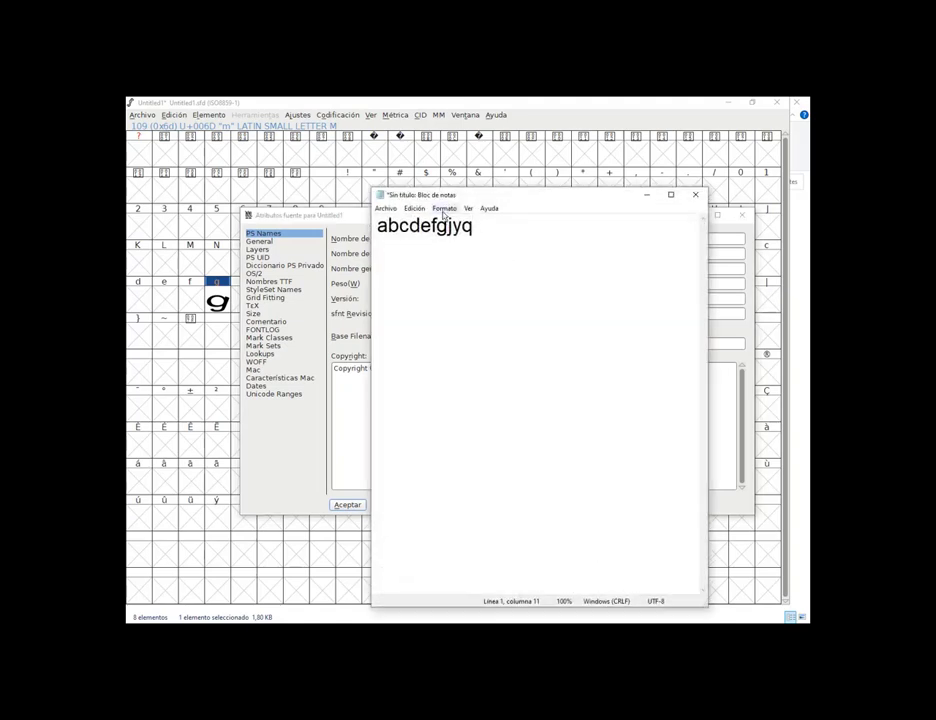
left_click(444, 208)
left_click(459, 232)
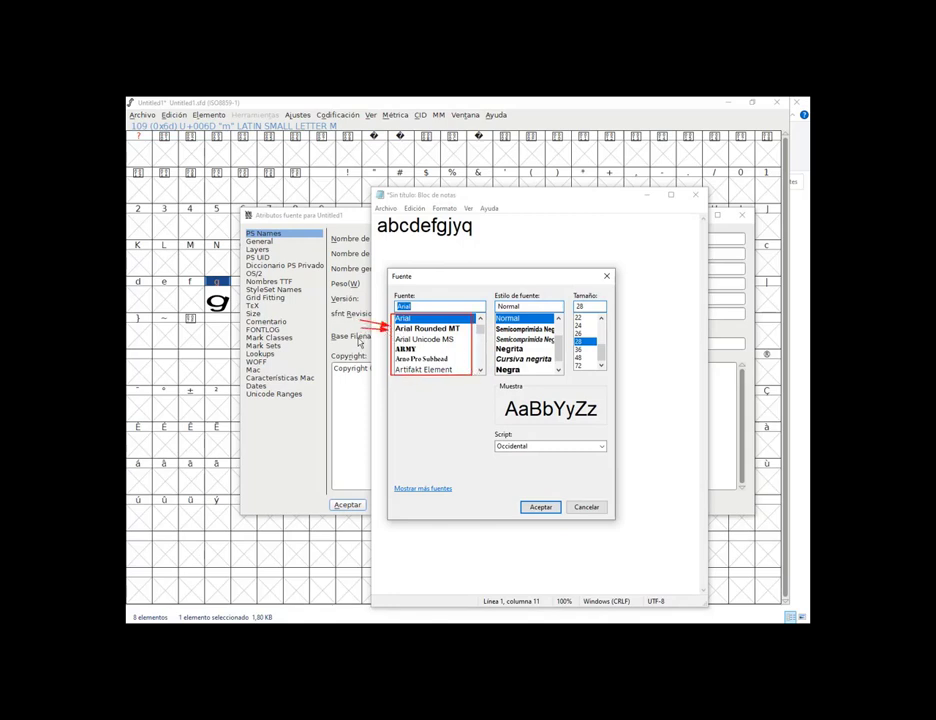
left_click(412, 358)
left_click(423, 370)
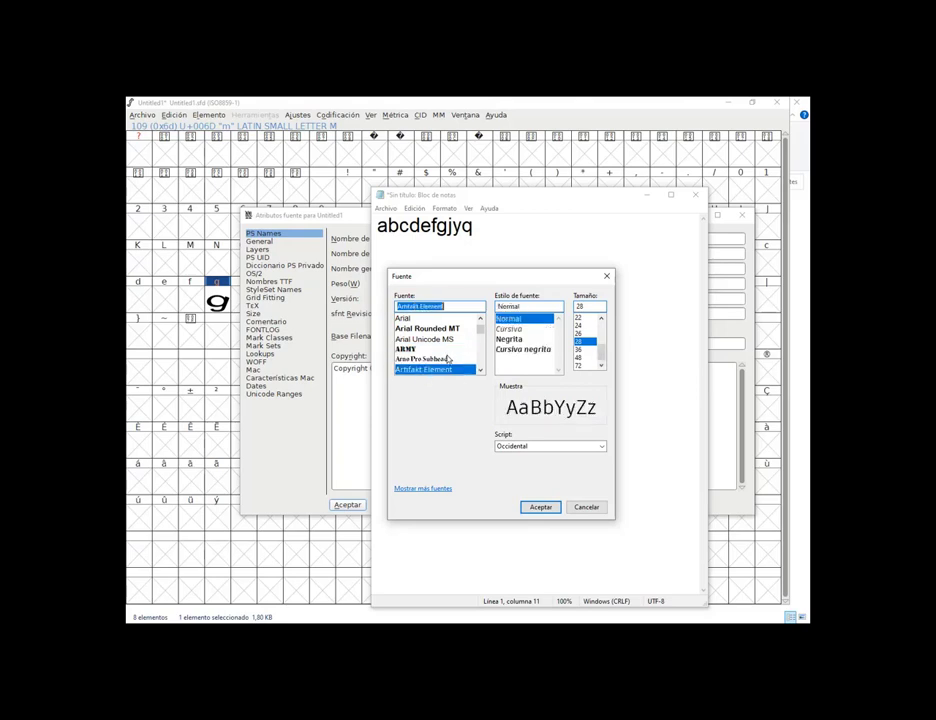
key("Down")
key("Down")
key("Down")
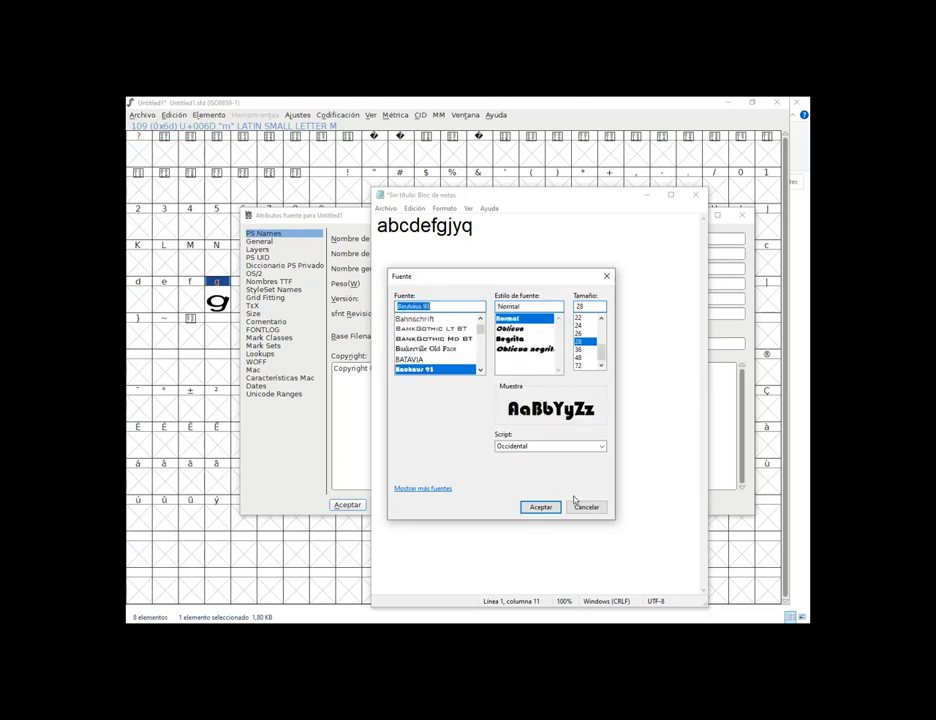
left_click(583, 508)
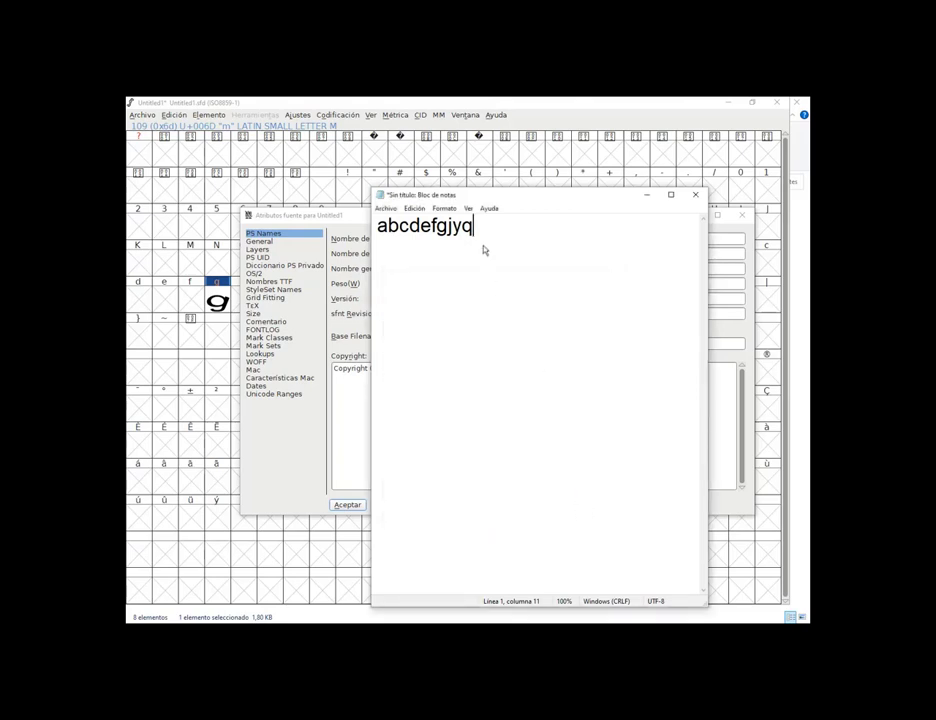
Set the PS Names font name to Mi Primera Fuente and the family to Fuente Illustrator1
left_click(645, 196)
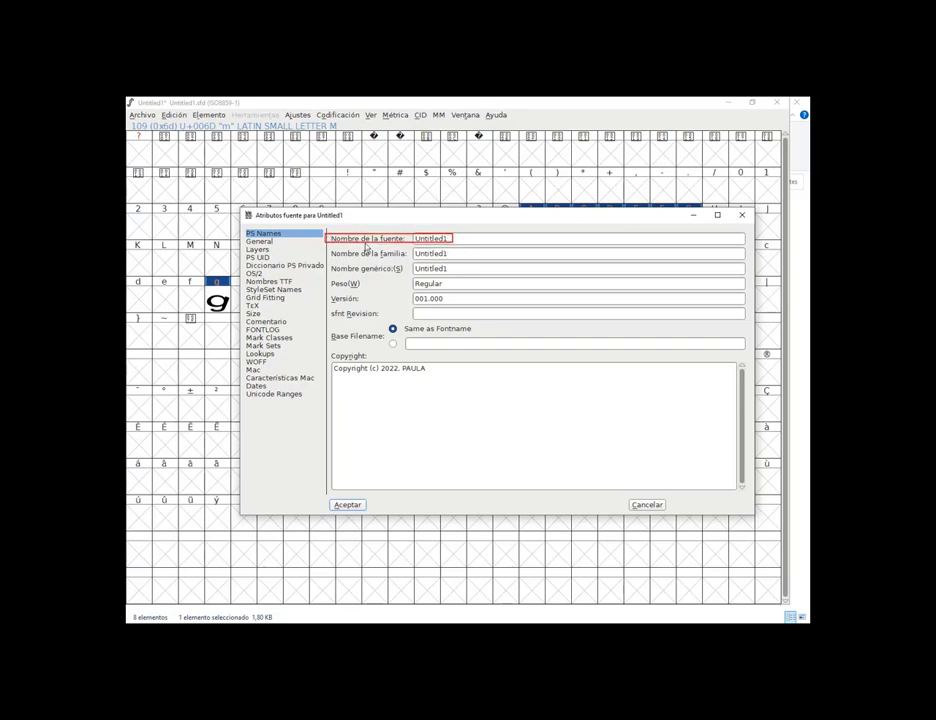
left_click_drag(326, 248, 452, 259)
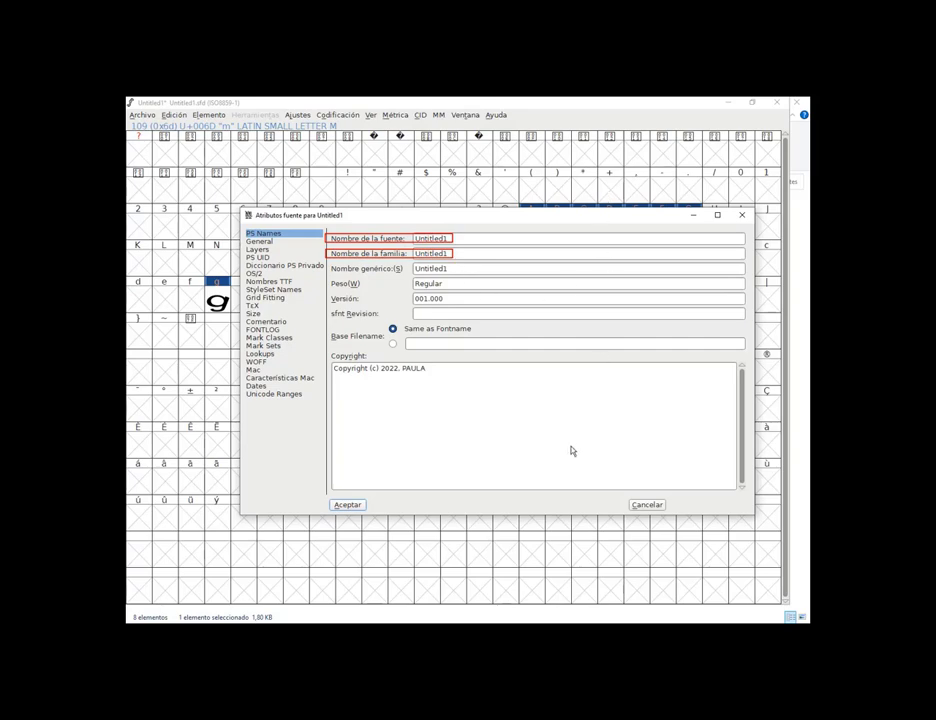
double_click(441, 240)
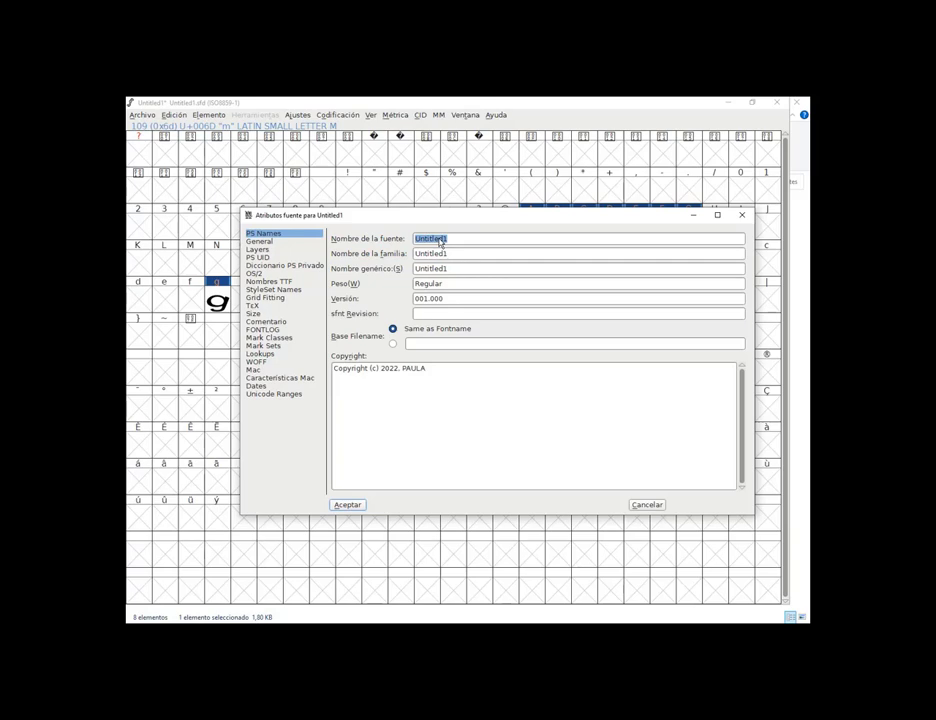
key("BackSpace")
type("strator")
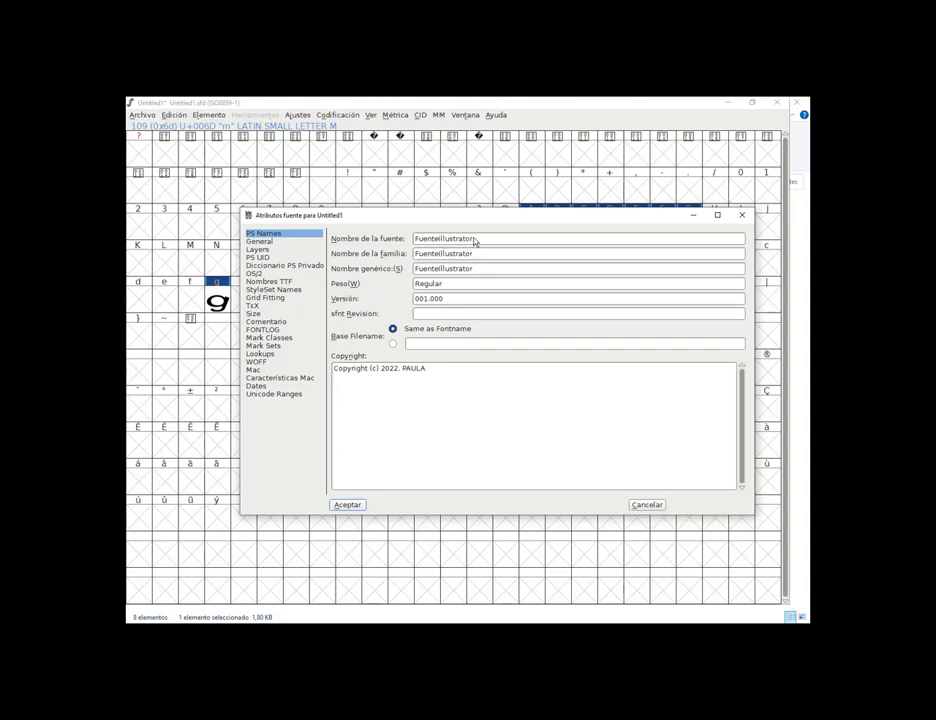
double_click(474, 240)
type("MiPrimera fue")
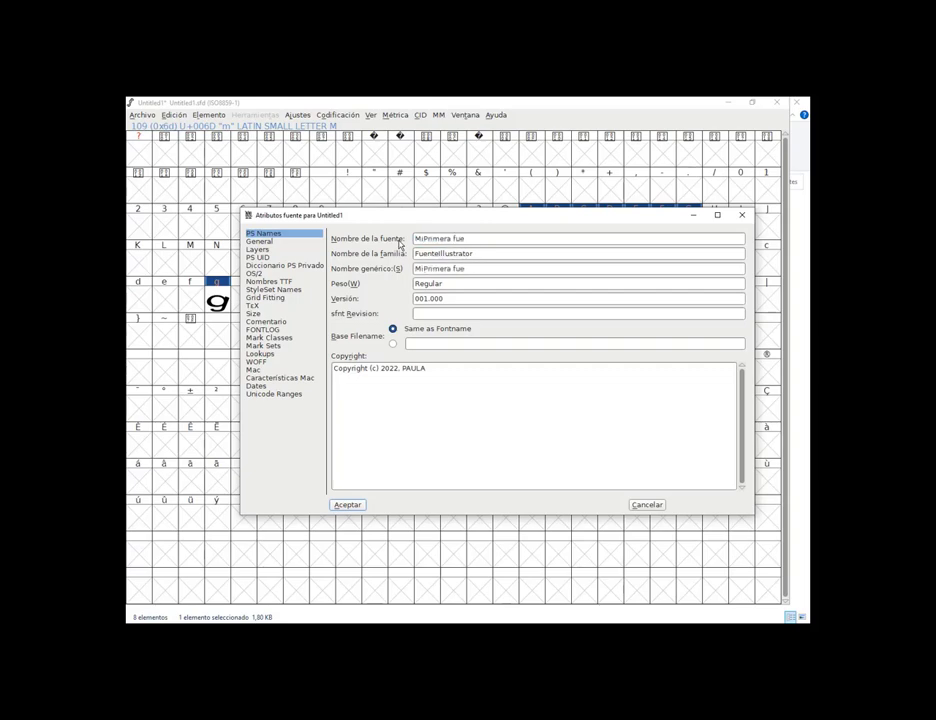
type("nte")
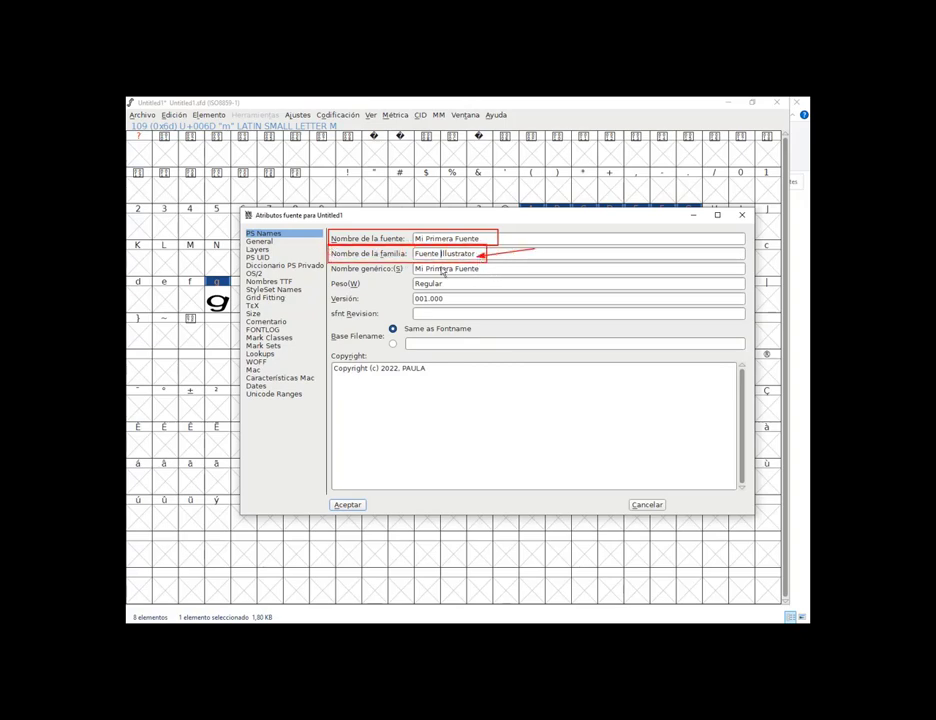
type("1")
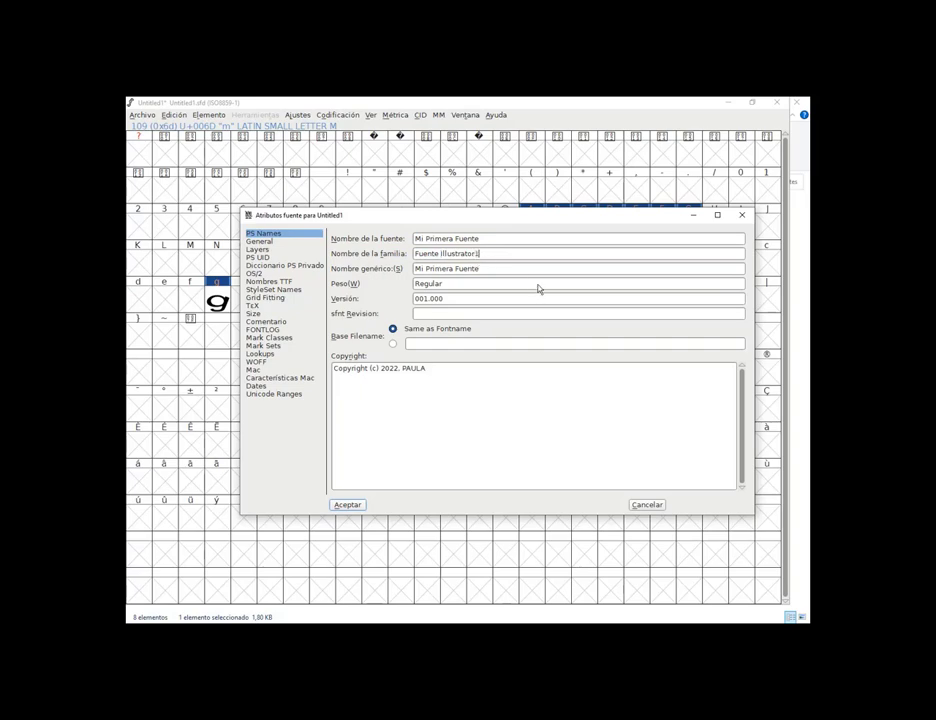
Dismiss the invalid PostScript name warnings and delete the spaces to make MiPrimeraFuente
left_click(341, 506)
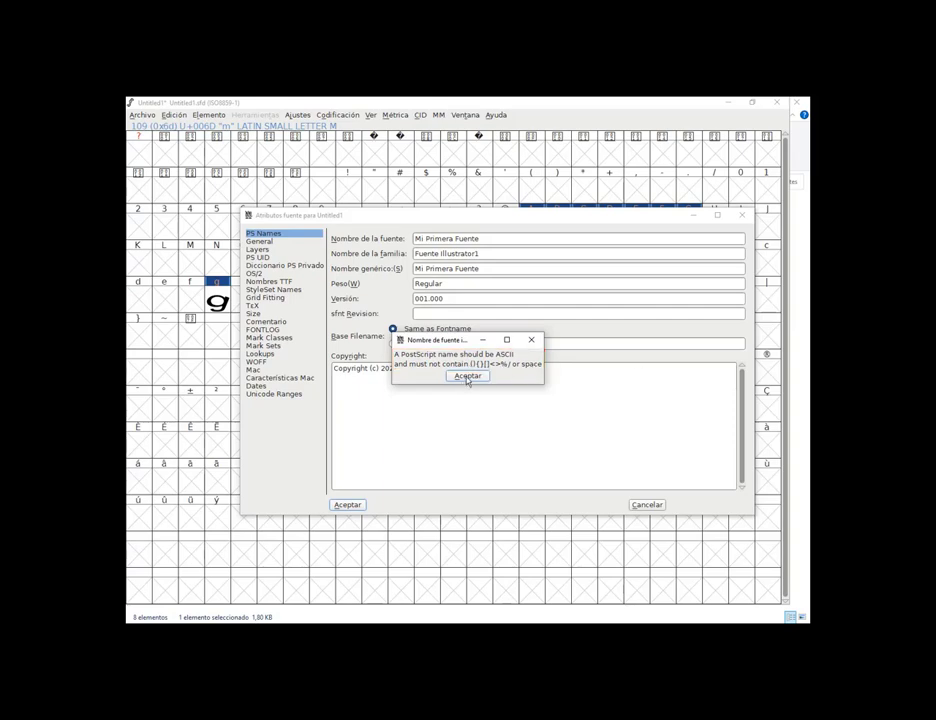
left_click(466, 377)
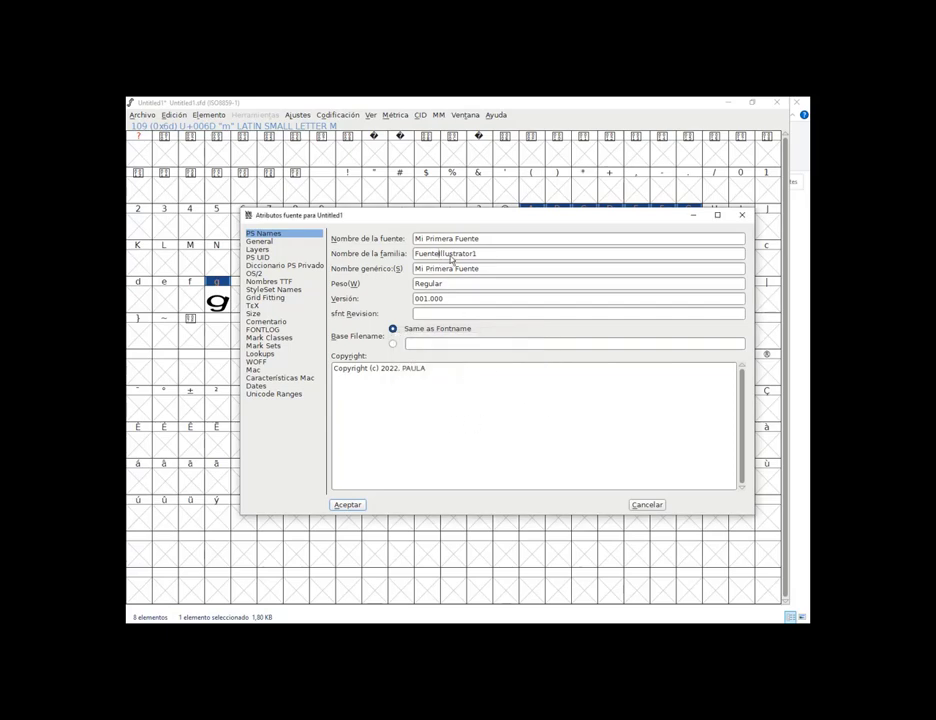
left_click(348, 506)
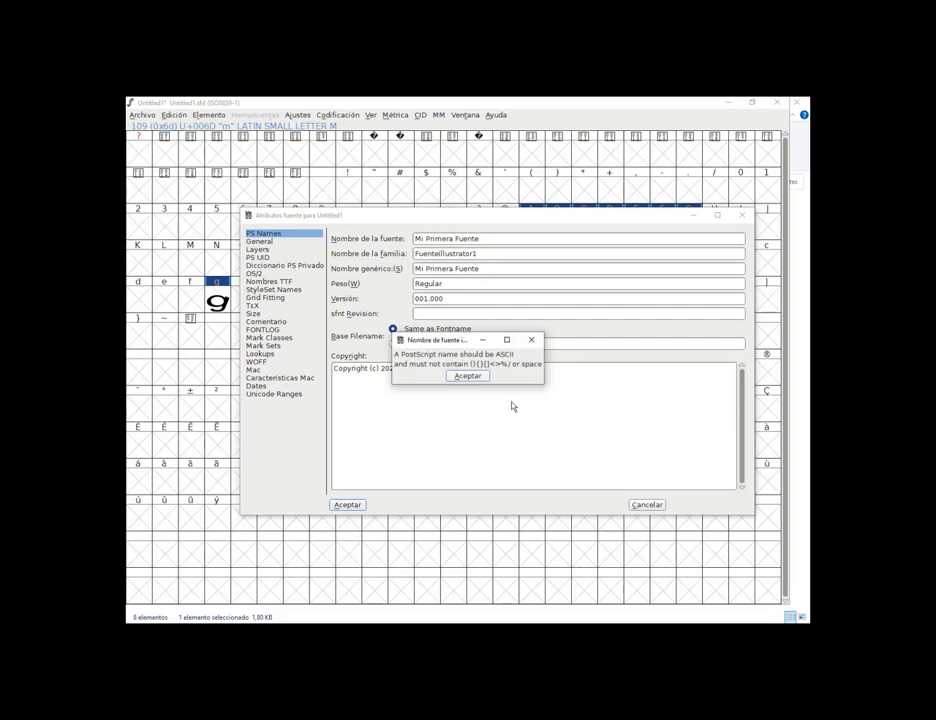
left_click(467, 376)
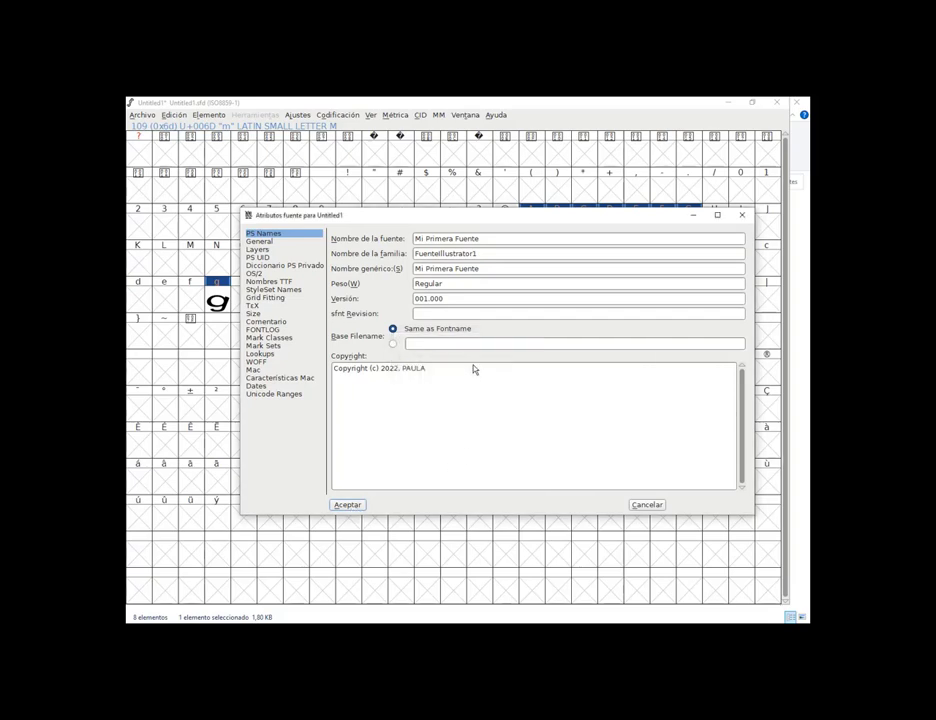
left_click(455, 239)
key("BackSpace")
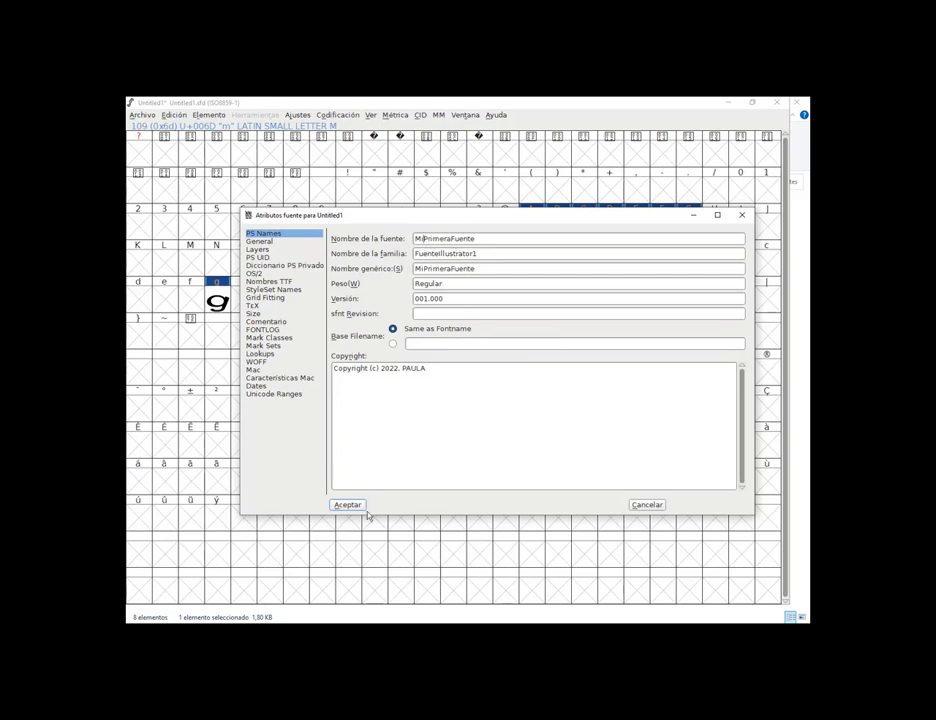
Apply the names and open Generate Fonts for MiPrimeraFuente.otf with its format list showing
left_click(349, 505)
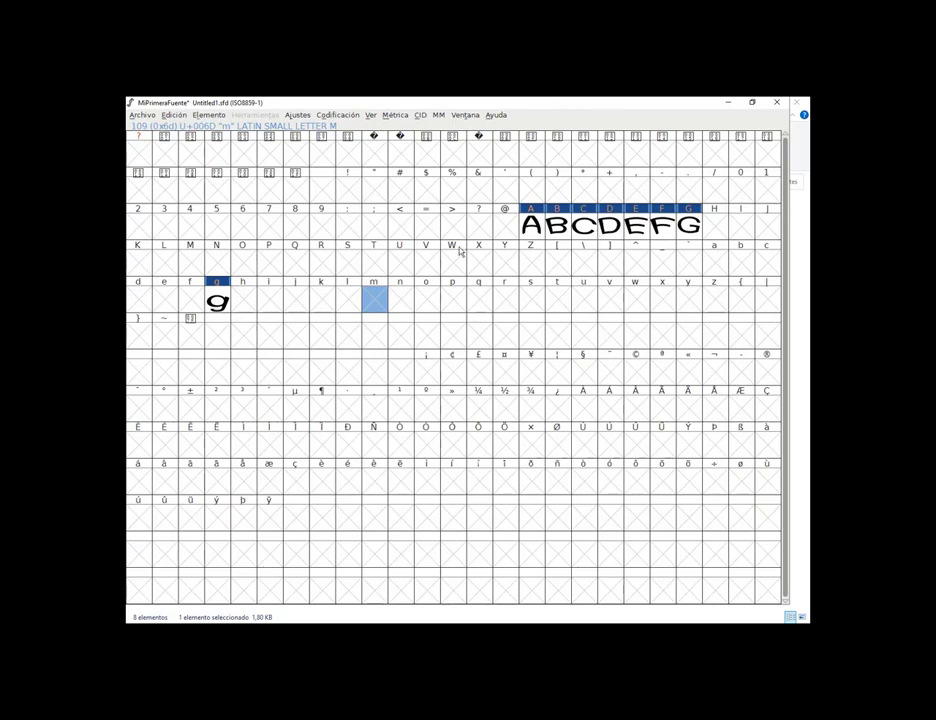
left_click(215, 116)
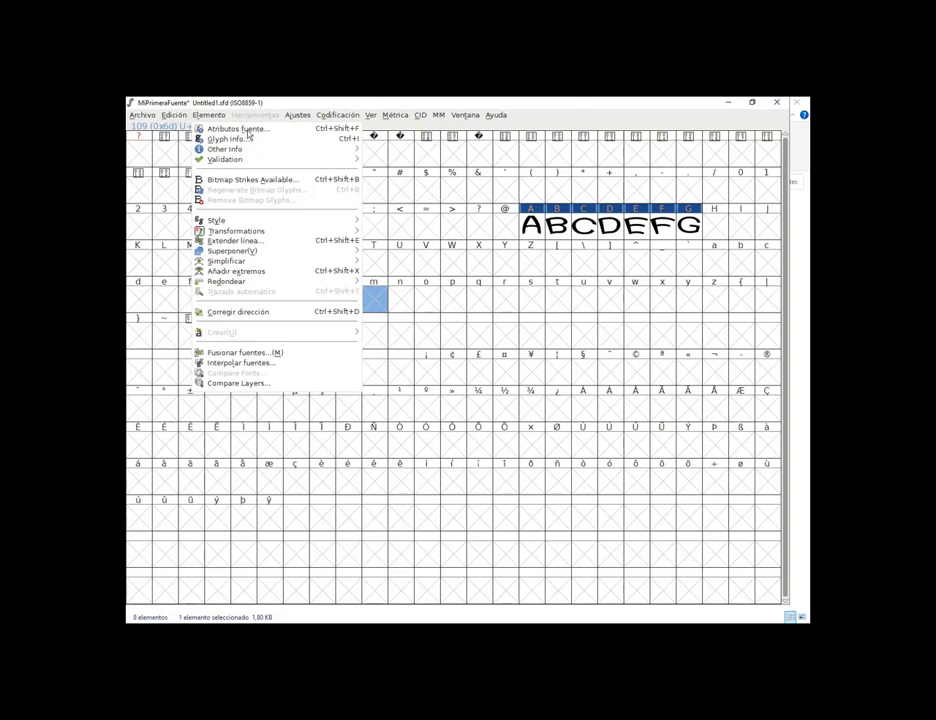
left_click(148, 118)
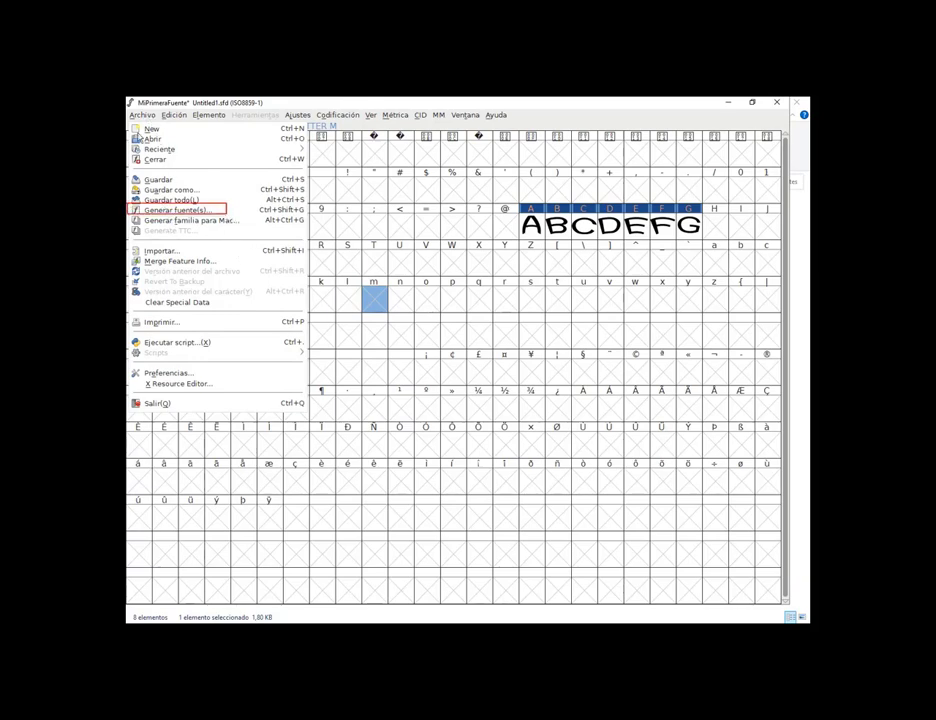
left_click(189, 212)
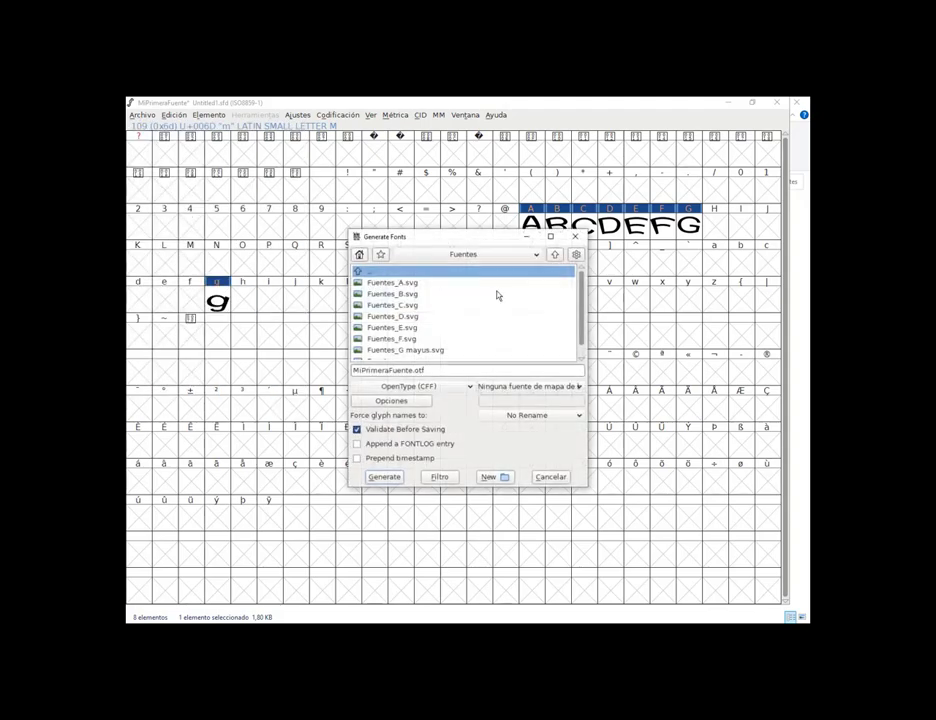
mouse_move(493, 238)
left_mouse_down()
mouse_move(520, 212)
mouse_move(522, 195)
left_mouse_up()
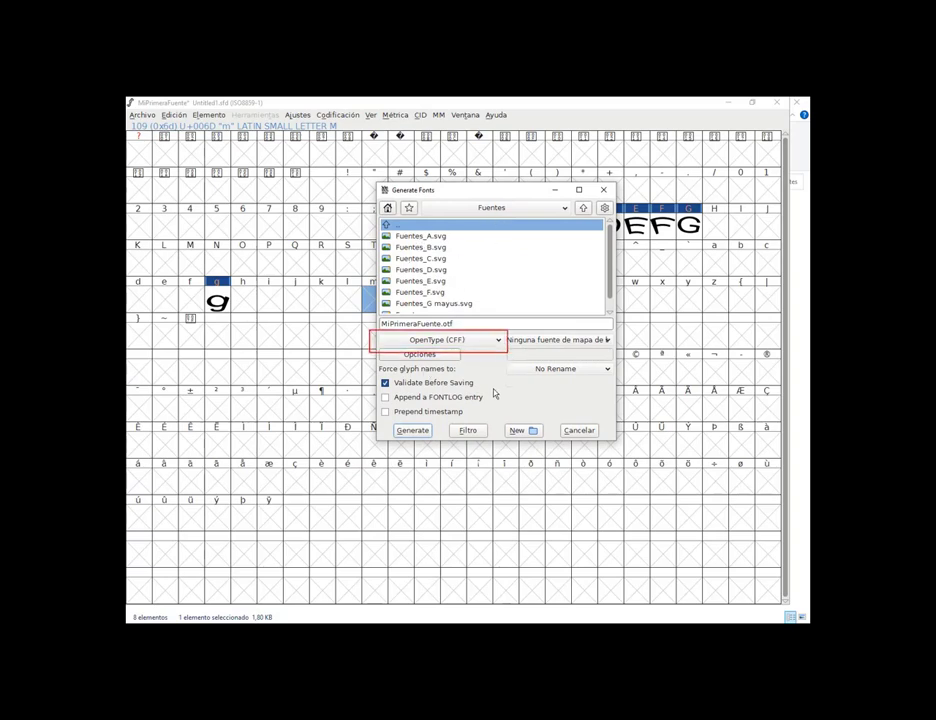
left_click(498, 341)
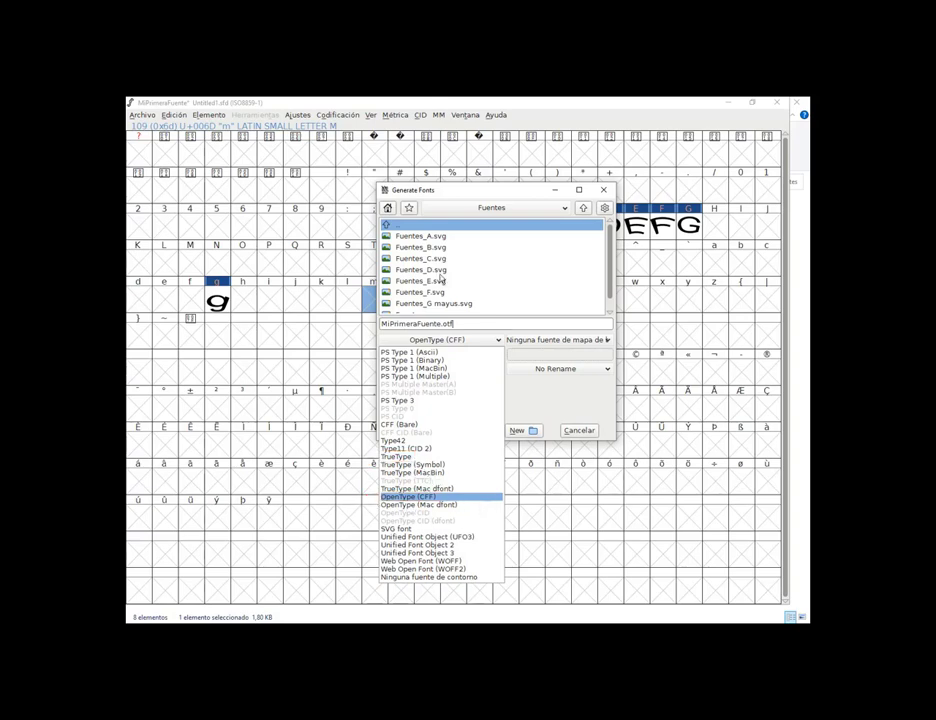
Check Opciones and TrueType, then keep OpenType (CFF) as the output format
left_click(427, 497)
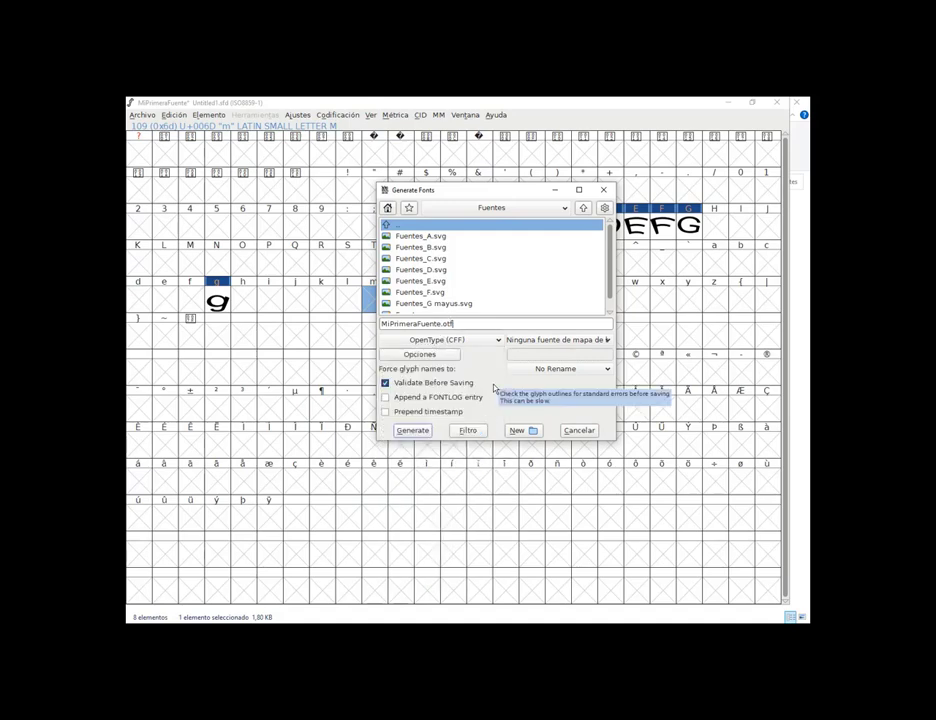
left_click(449, 355)
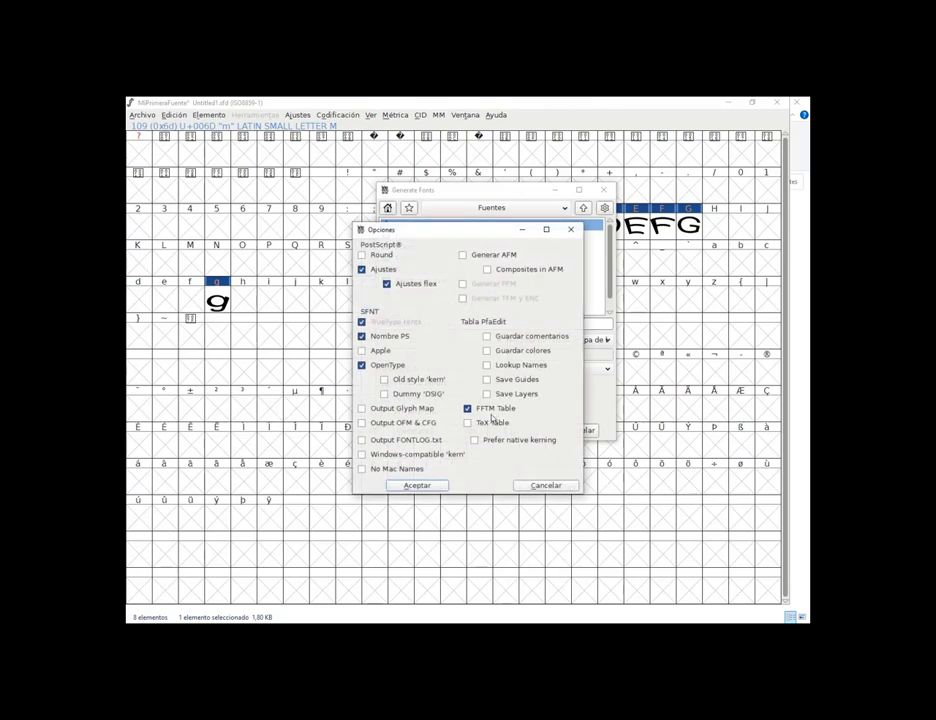
left_click(560, 486)
left_click(466, 344)
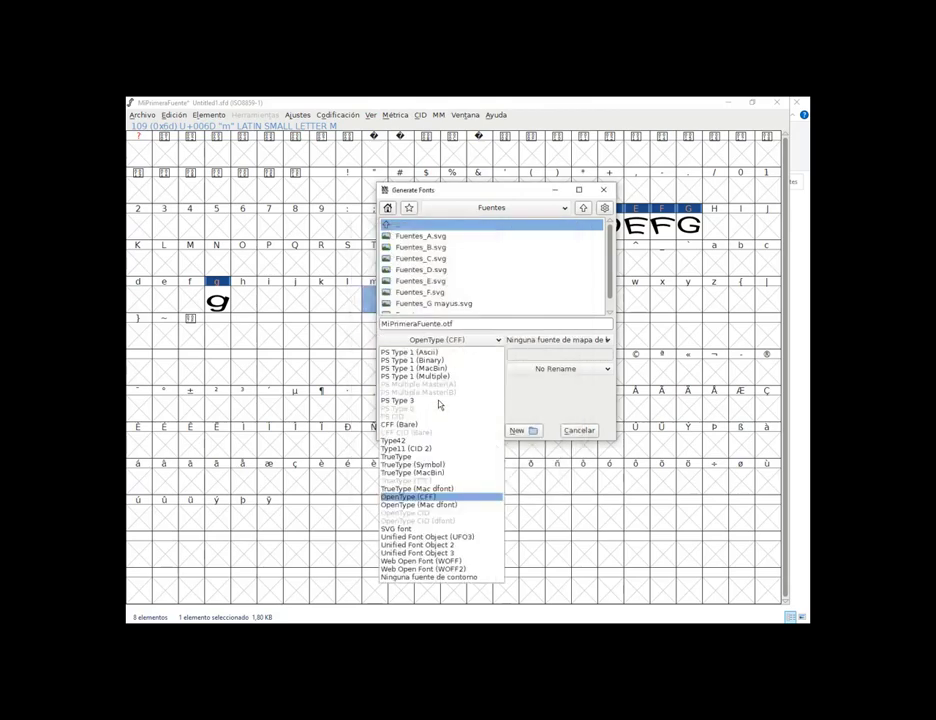
left_click(410, 458)
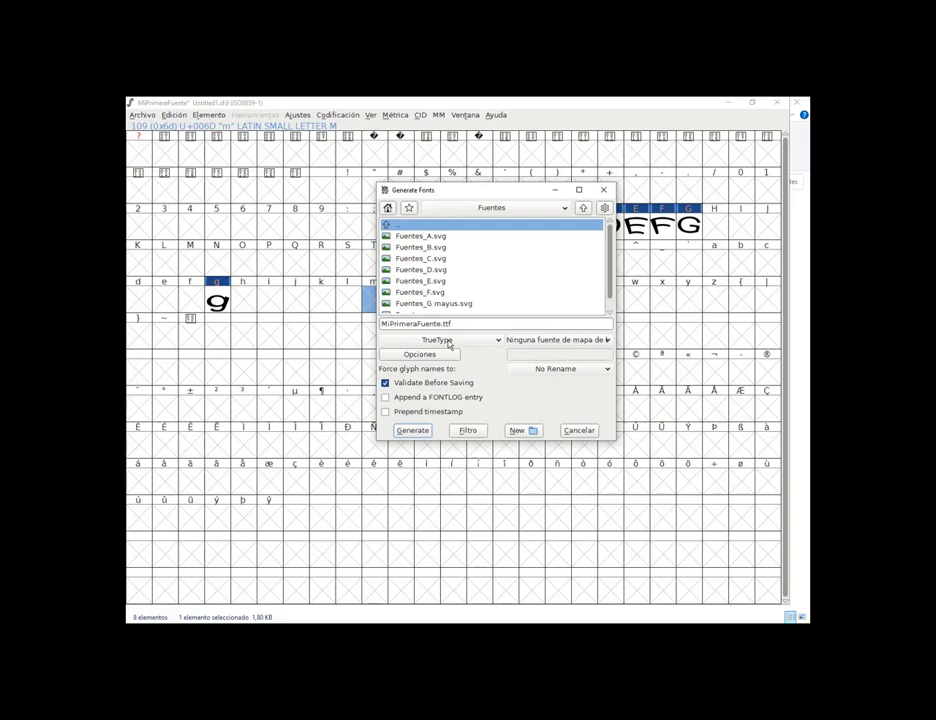
left_click(449, 342)
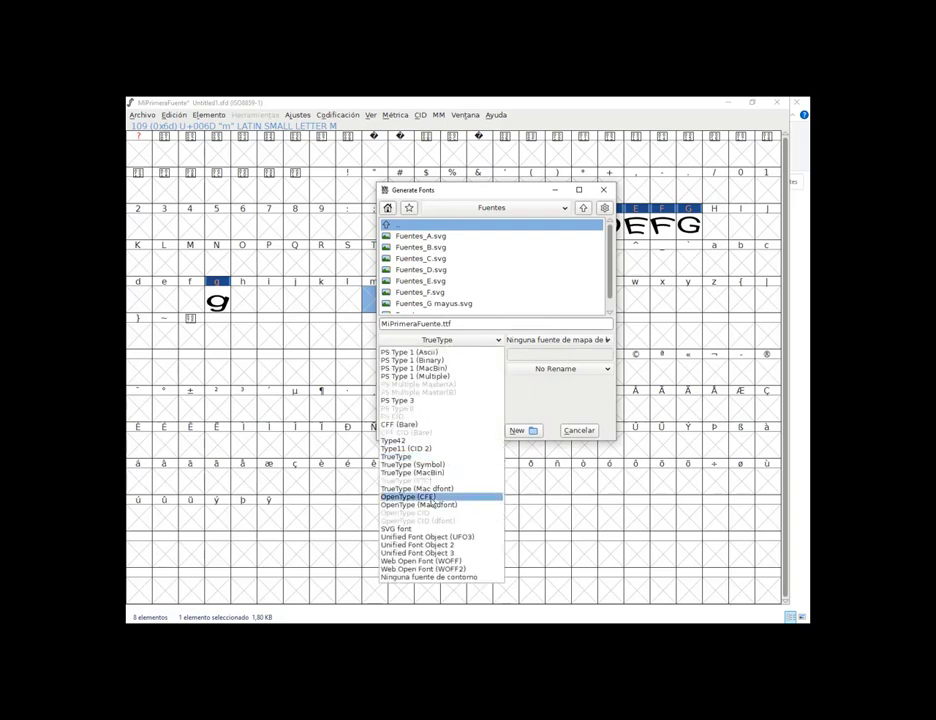
left_click(430, 496)
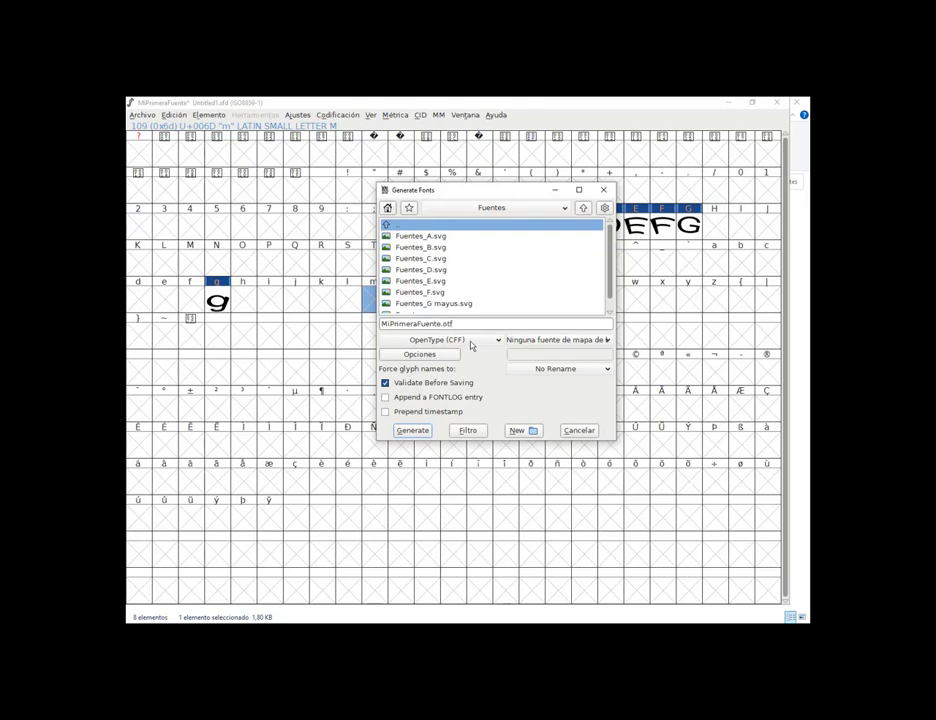
left_click(470, 342)
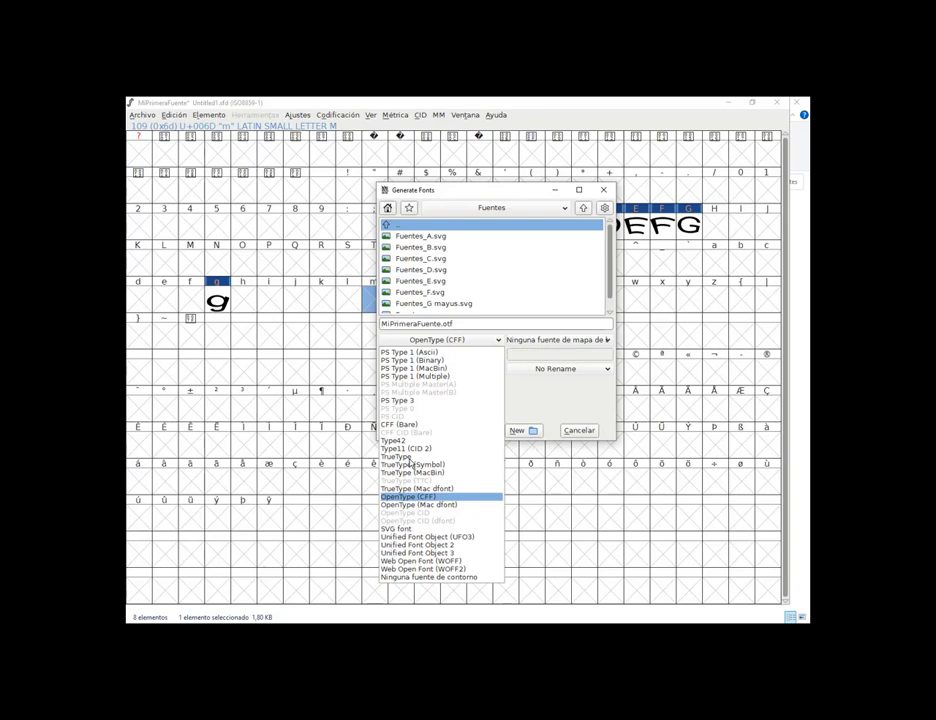
left_click(545, 400)
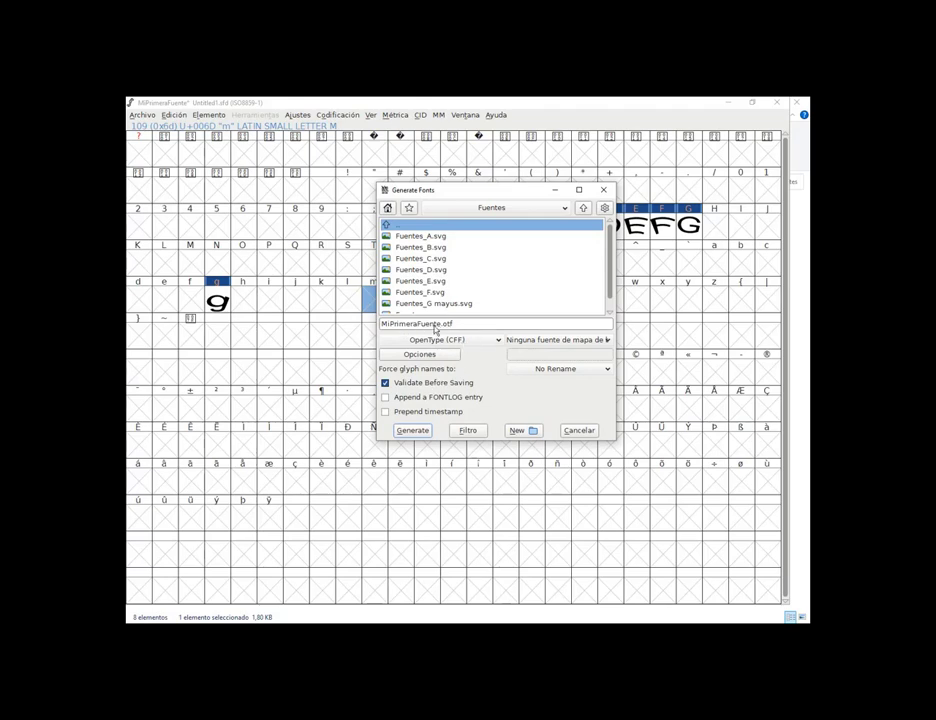
Generate MiPrimeraFuente.otf past the missing-extrema errors and minimize FontForge
left_click(426, 434)
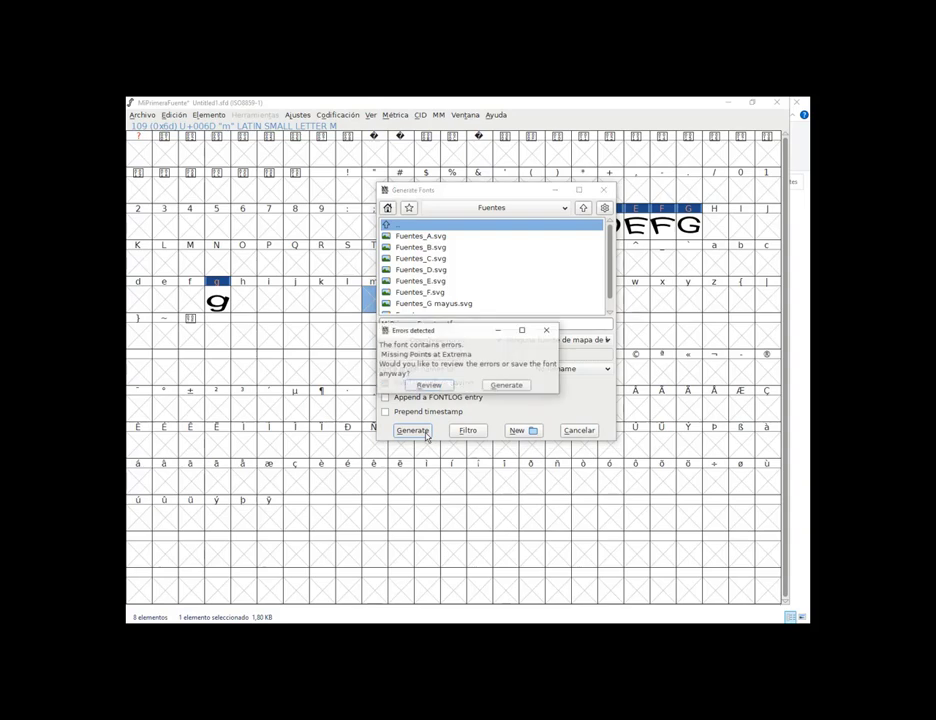
left_click(507, 386)
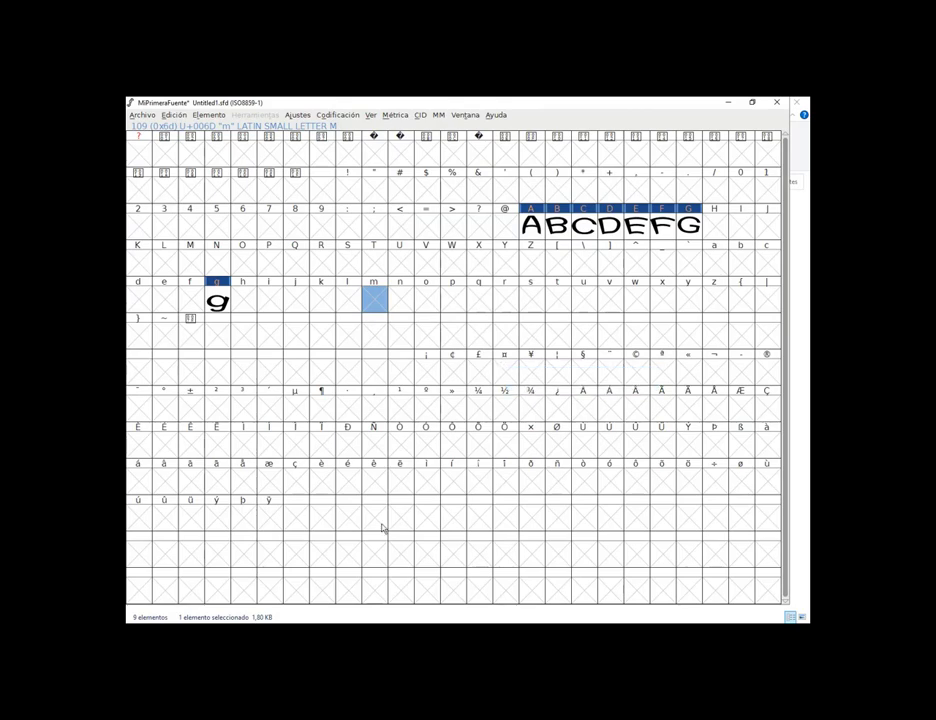
left_click(728, 104)
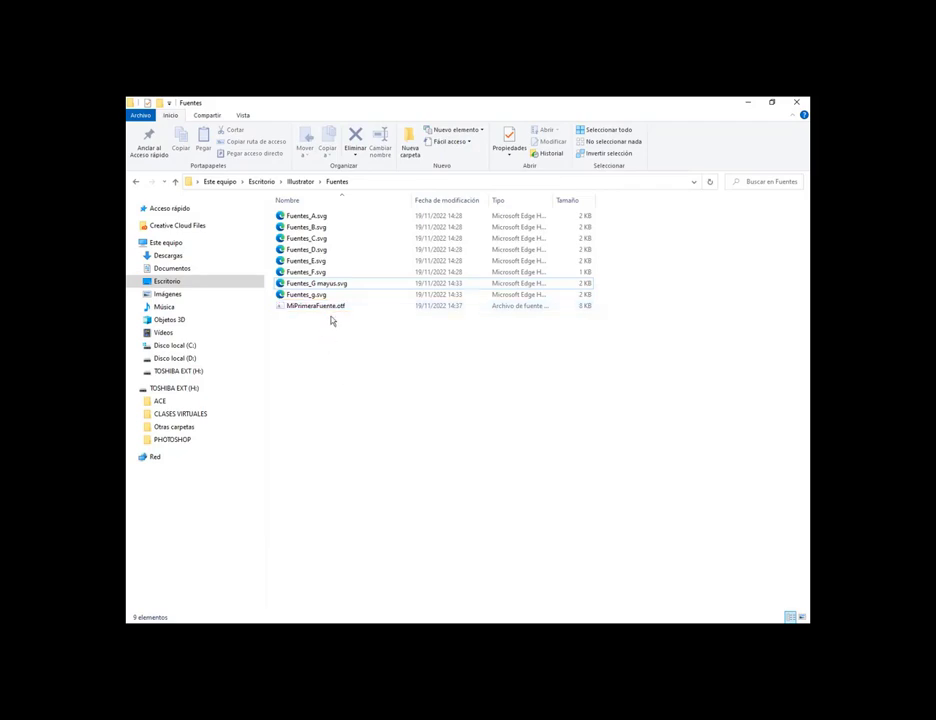
Open MiPrimeraFuente.otf from the Fuentes folder in Font Viewer and install it
left_click(331, 309)
double_click(331, 309)
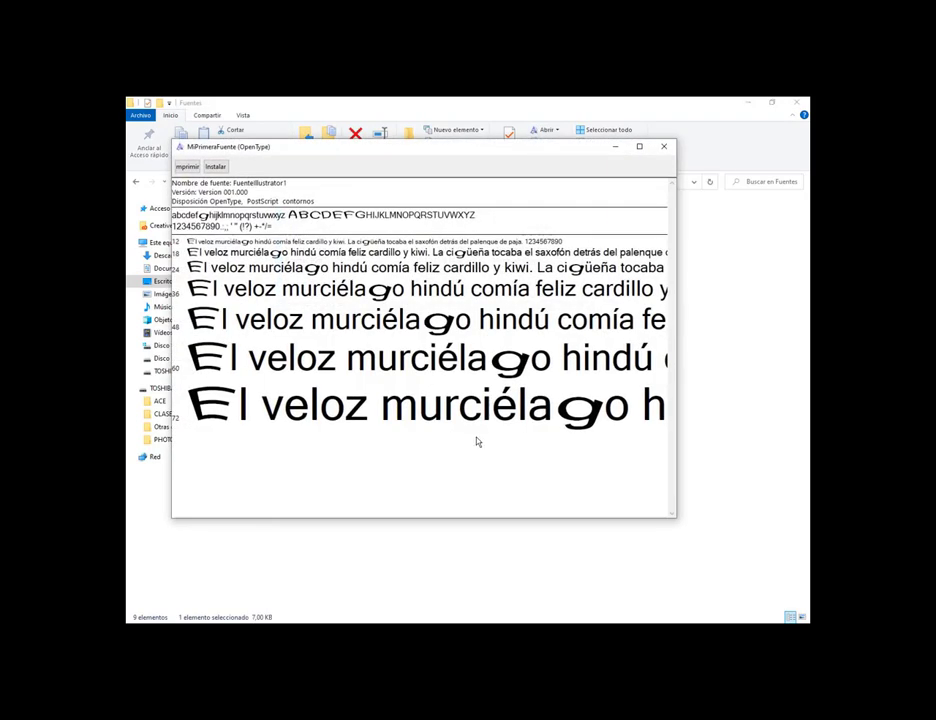
left_click_drag(313, 148, 361, 160)
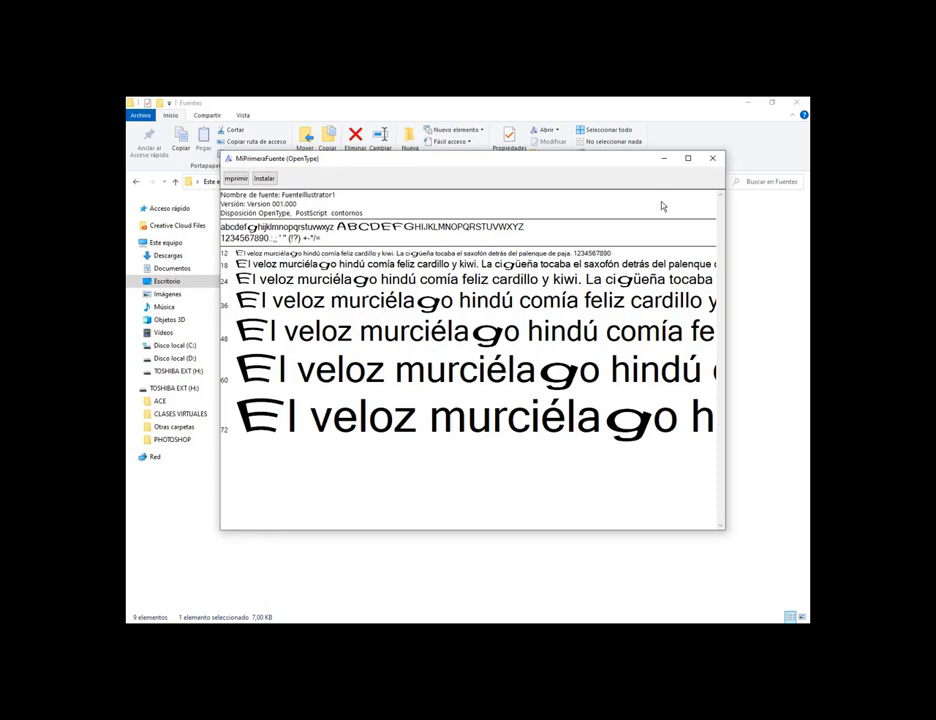
left_click(265, 179)
Close the font preview and remove the abcdefgjyq sample text from Notepad
left_click(712, 158)
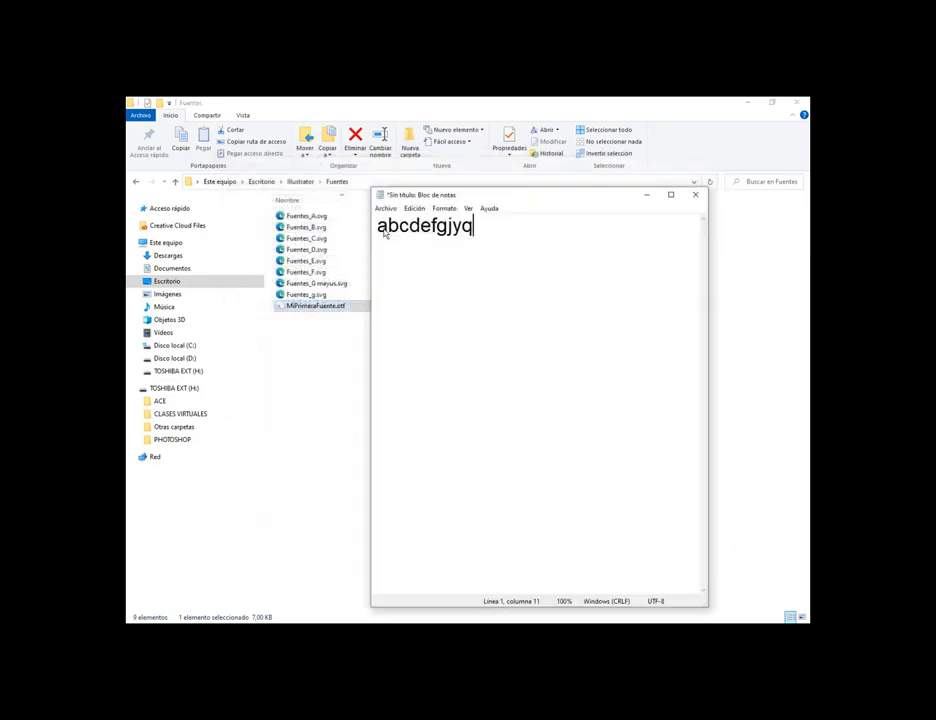
left_click_drag(477, 225, 358, 227)
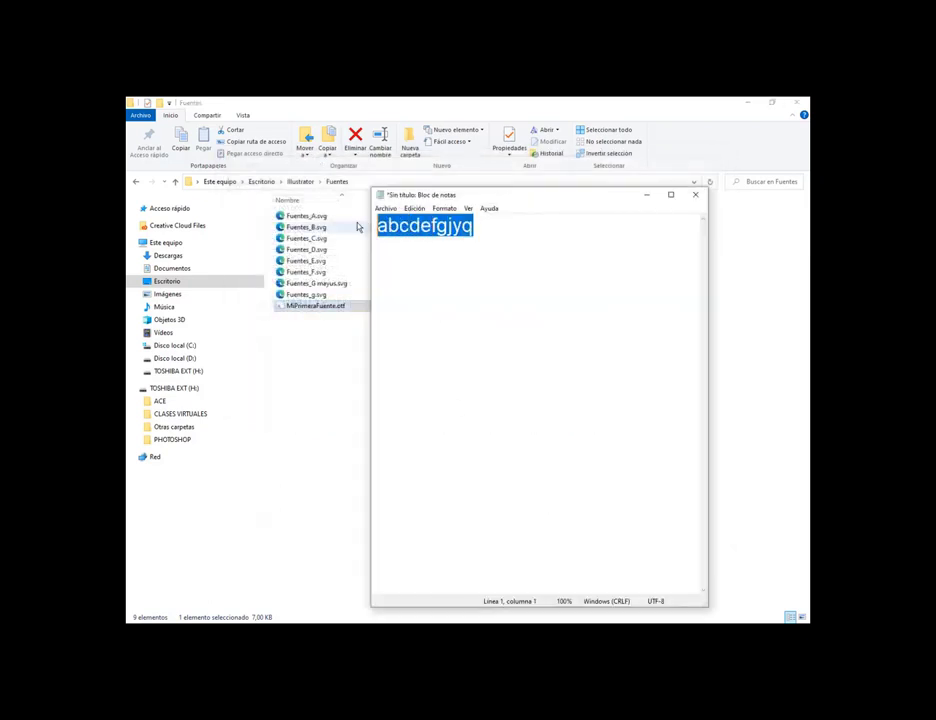
left_click(501, 236)
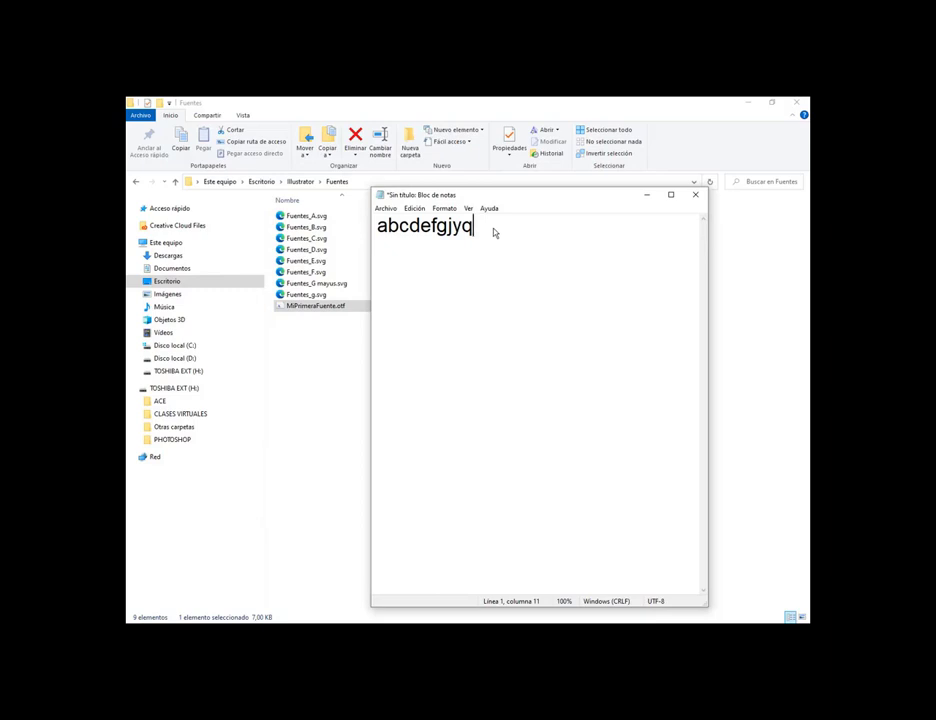
key("ctrl+z")
Set Notepad's font to FuenteIllustrator1, Normal style, size 28
left_click(442, 209)
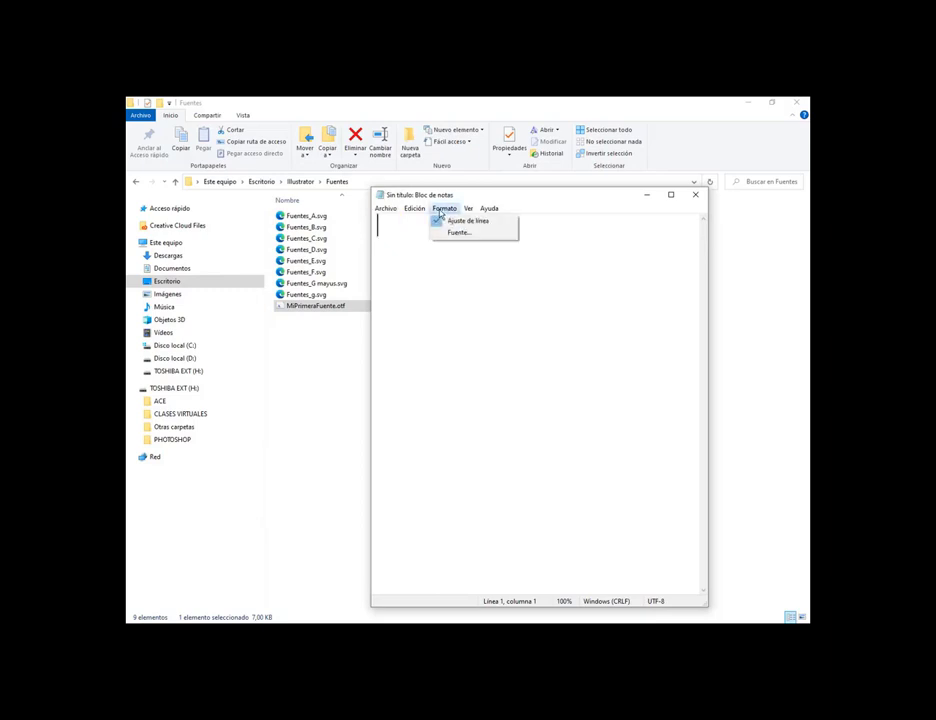
left_click(459, 232)
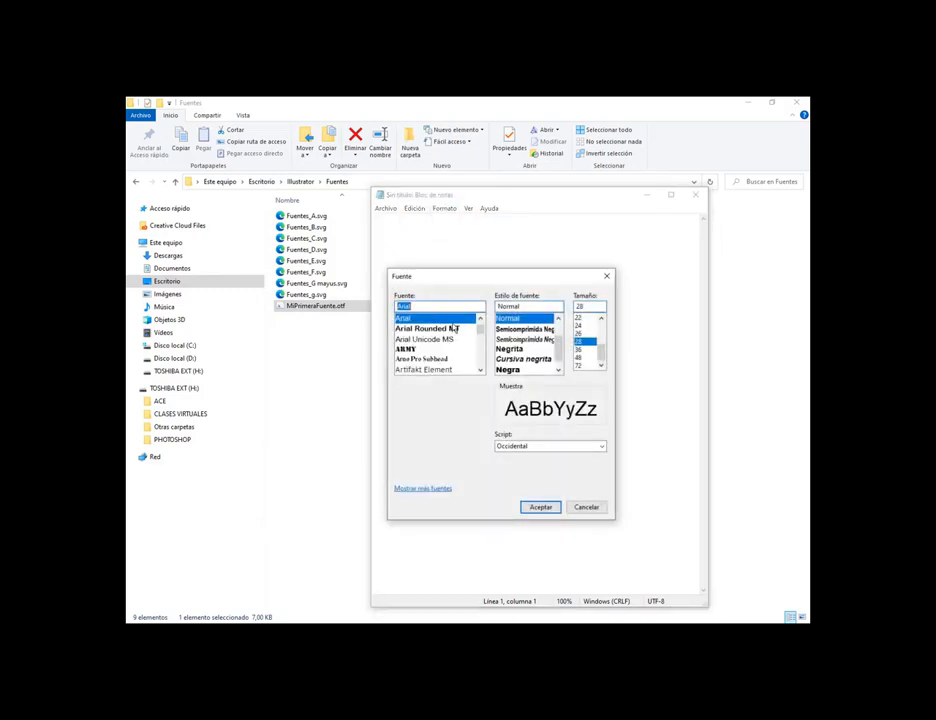
type("mi")
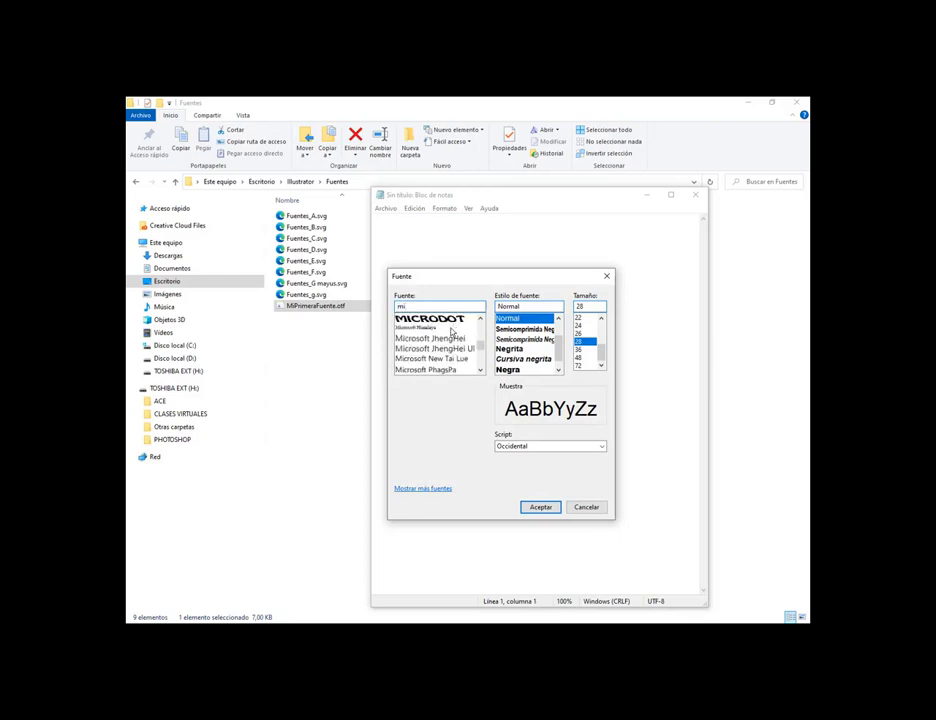
scroll(451, 332, "down", 1)
scroll(436, 350, "down", 1)
scroll(434, 344, "down", 2)
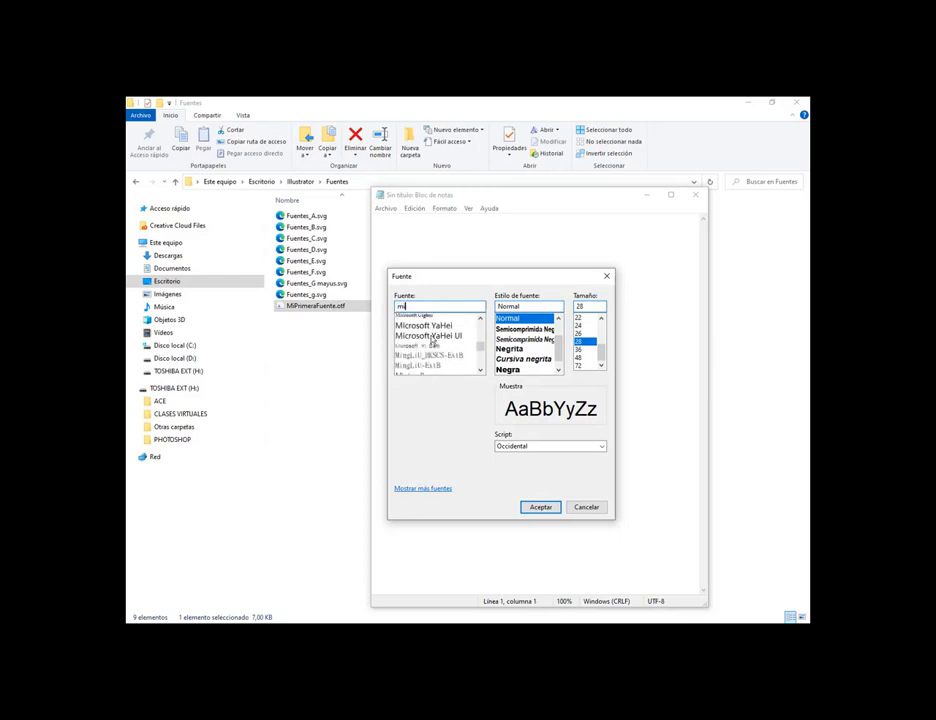
scroll(440, 348, "down", 1)
scroll(453, 355, "down", 1)
scroll(454, 355, "down", 1)
scroll(455, 358, "down", 1)
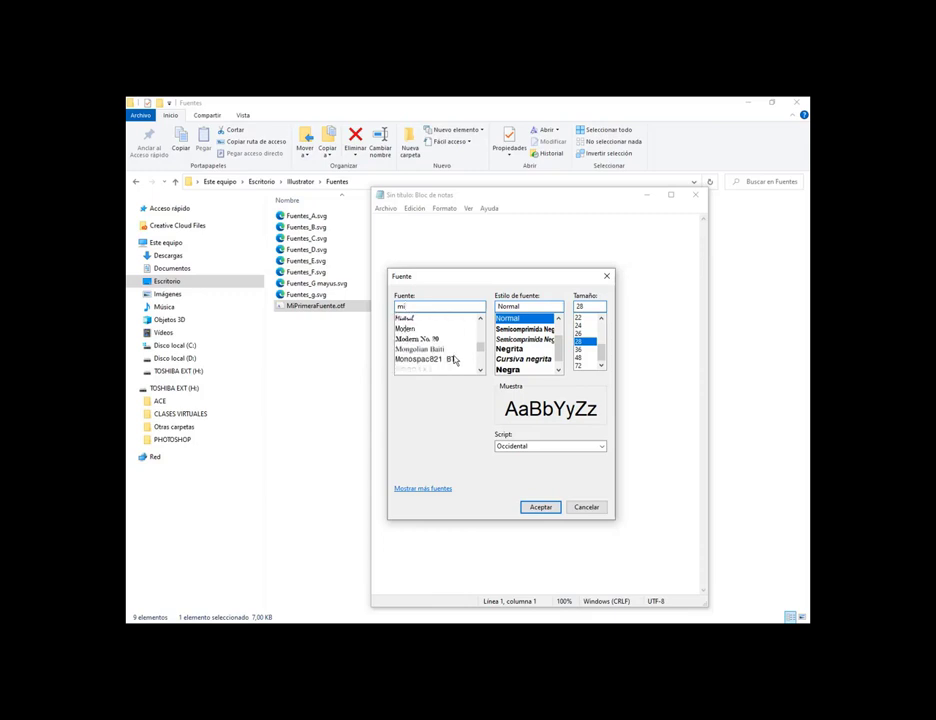
scroll(455, 360, "up", 1)
scroll(455, 360, "up", 1)
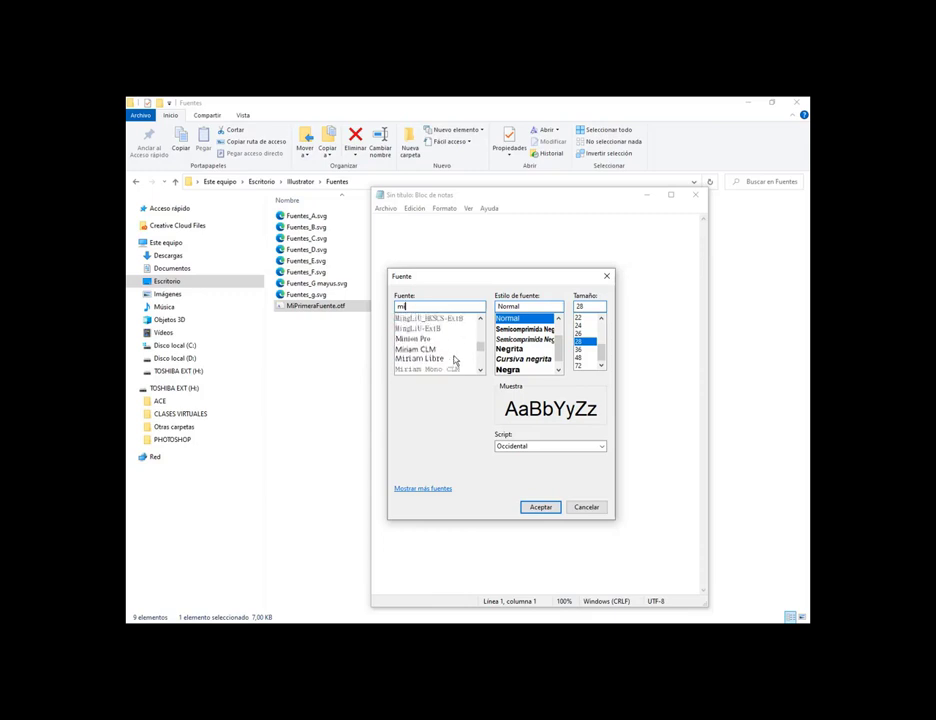
scroll(455, 360, "up", 1)
scroll(456, 361, "up", 1)
scroll(456, 360, "up", 1)
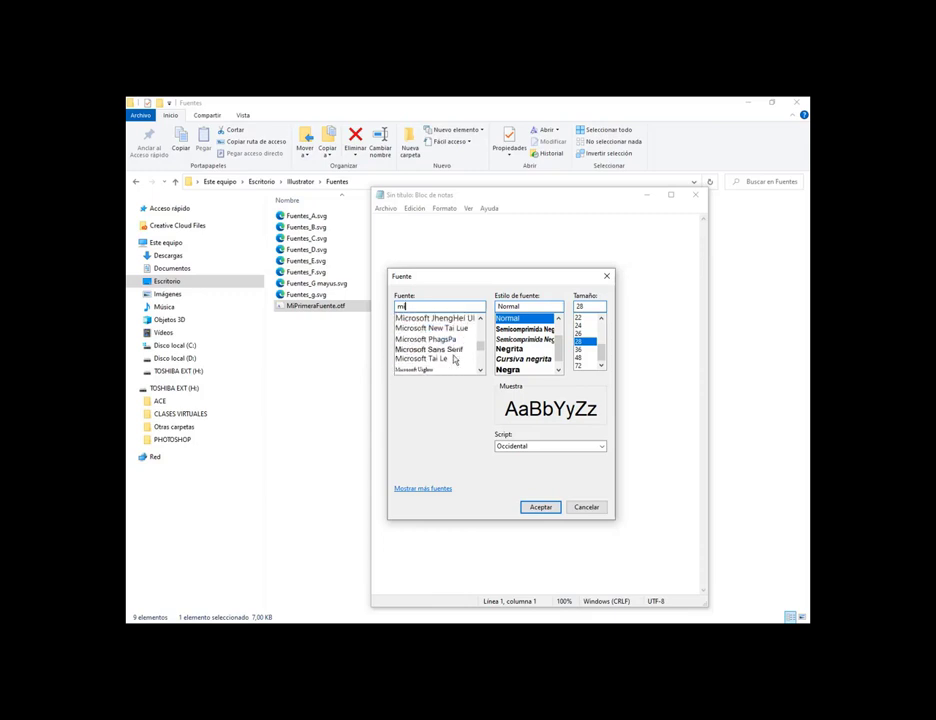
scroll(465, 355, "up", 1)
scroll(474, 343, "up", 1)
scroll(470, 340, "up", 1)
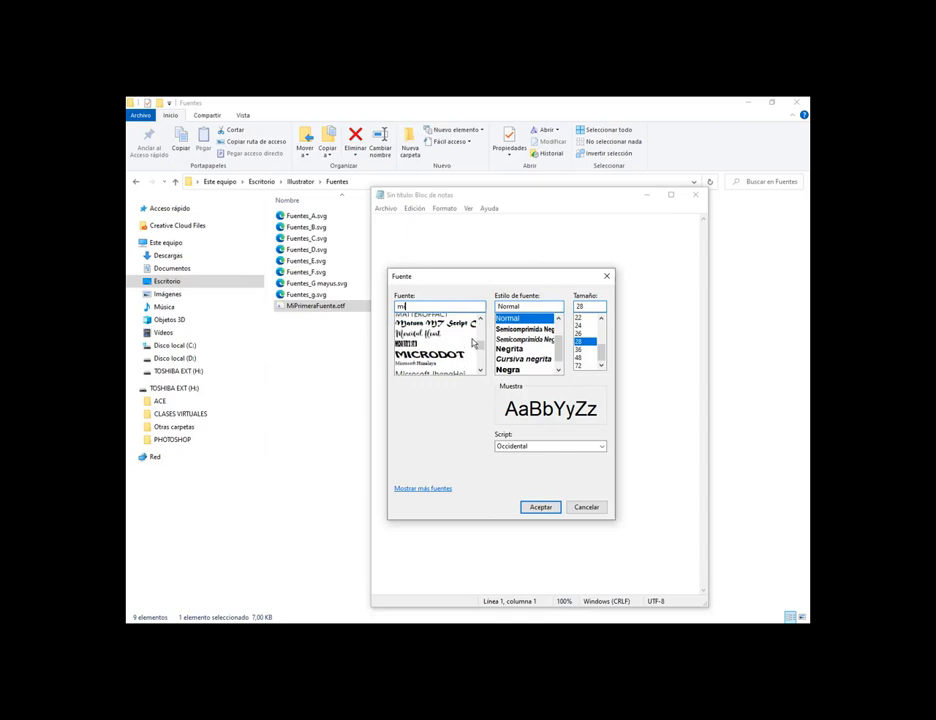
scroll(468, 338, "up", 1)
scroll(468, 338, "up", 1)
mouse_move(478, 342)
left_mouse_down()
mouse_move(483, 372)
mouse_move(481, 342)
left_mouse_up()
scroll(481, 360, "up", 1)
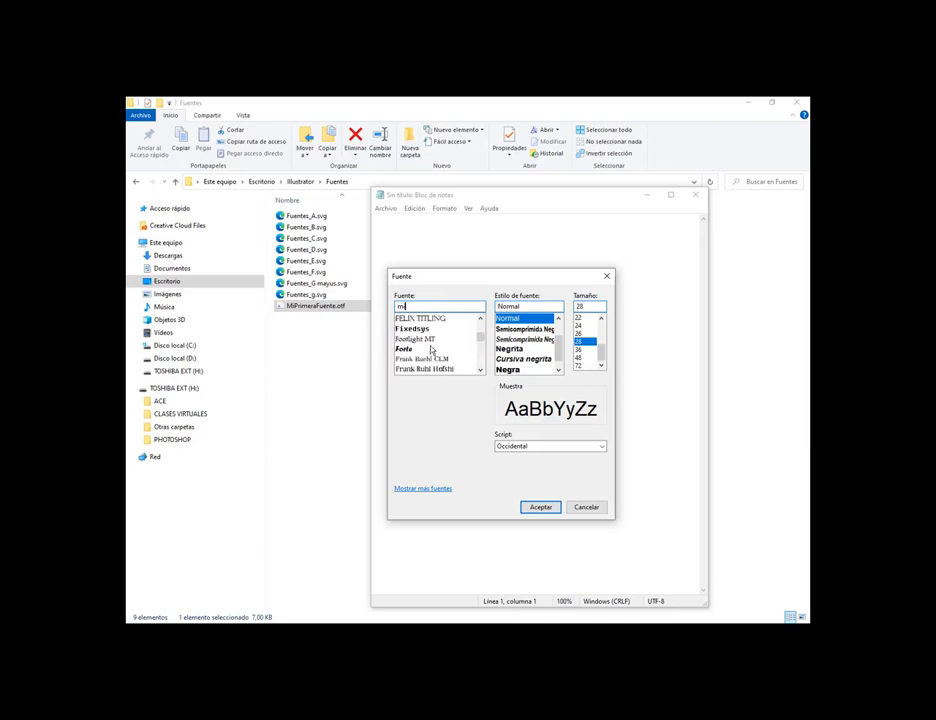
scroll(430, 344, "down", 2)
scroll(430, 344, "down", 2)
scroll(433, 346, "down", 1)
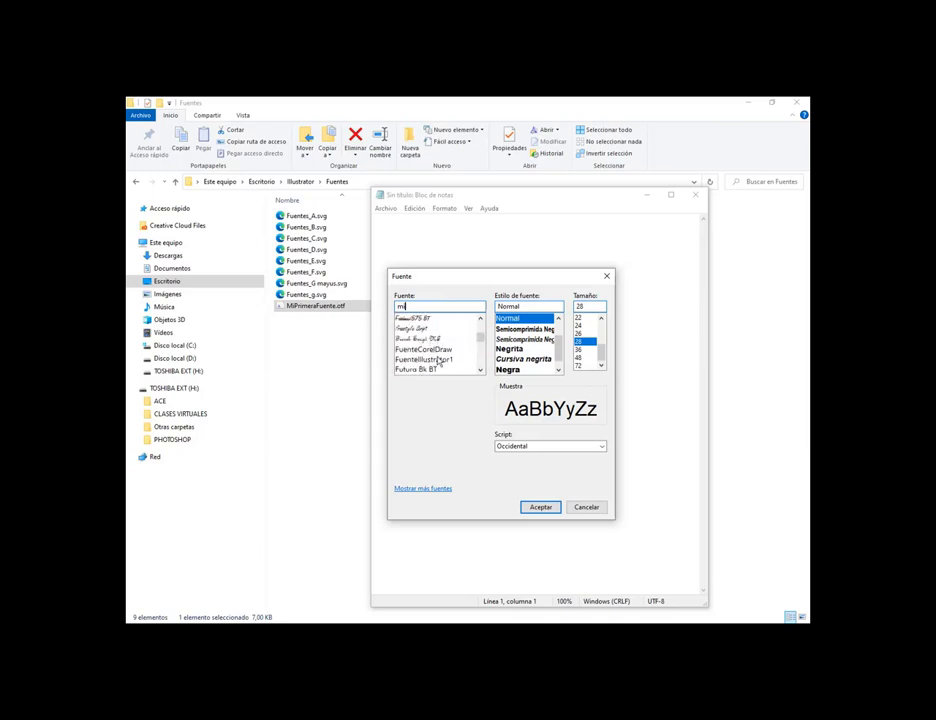
left_click(426, 359)
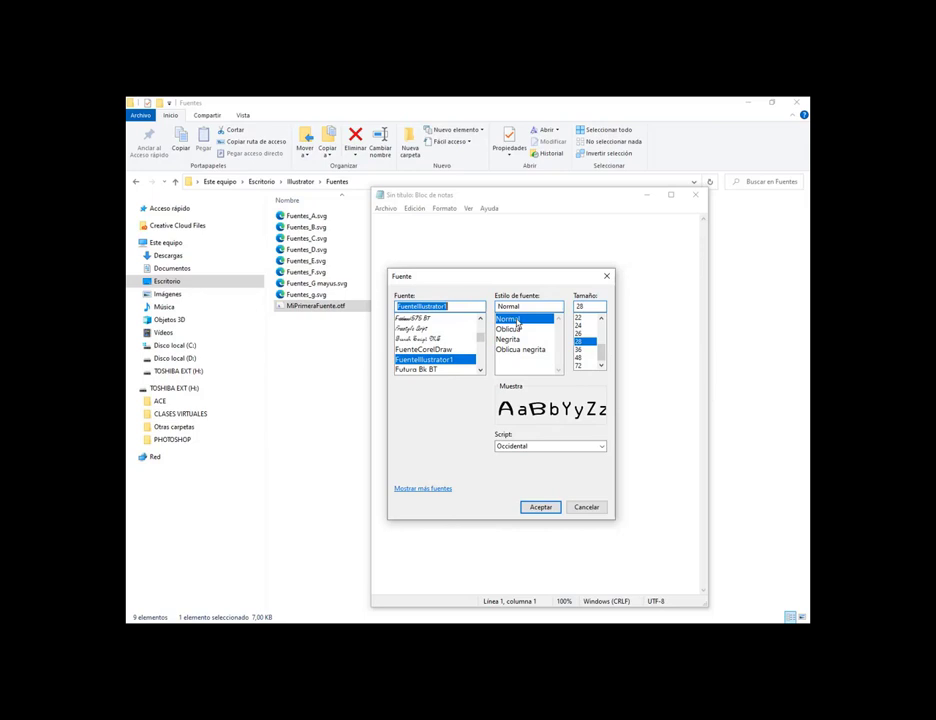
left_click(539, 507)
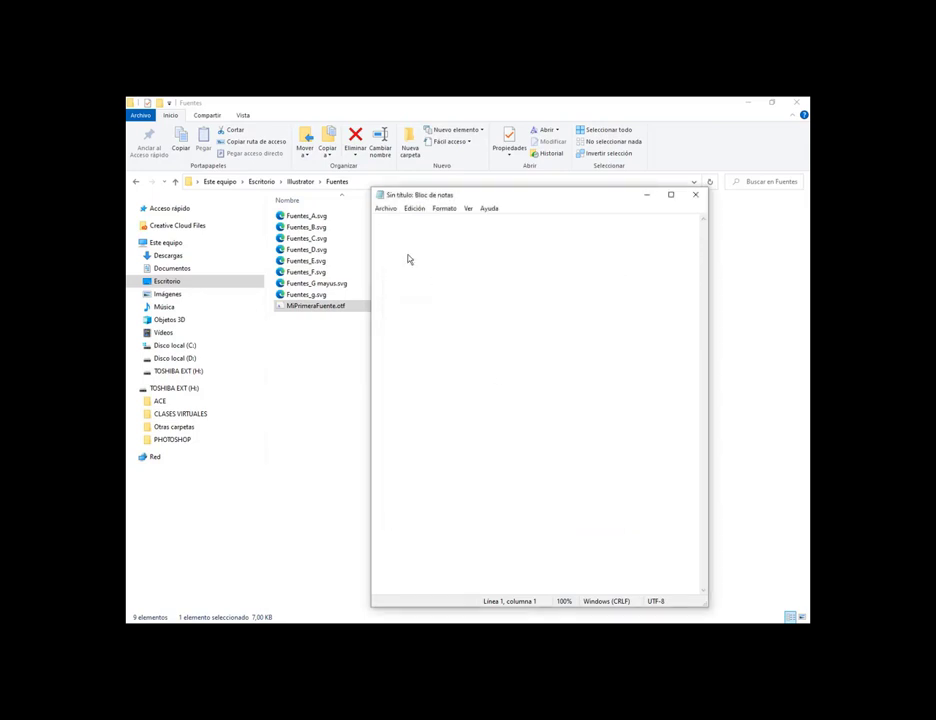
Type the test line ABCDEFGghola que tal, correcting the stray letters
type("a")
type("sdf")
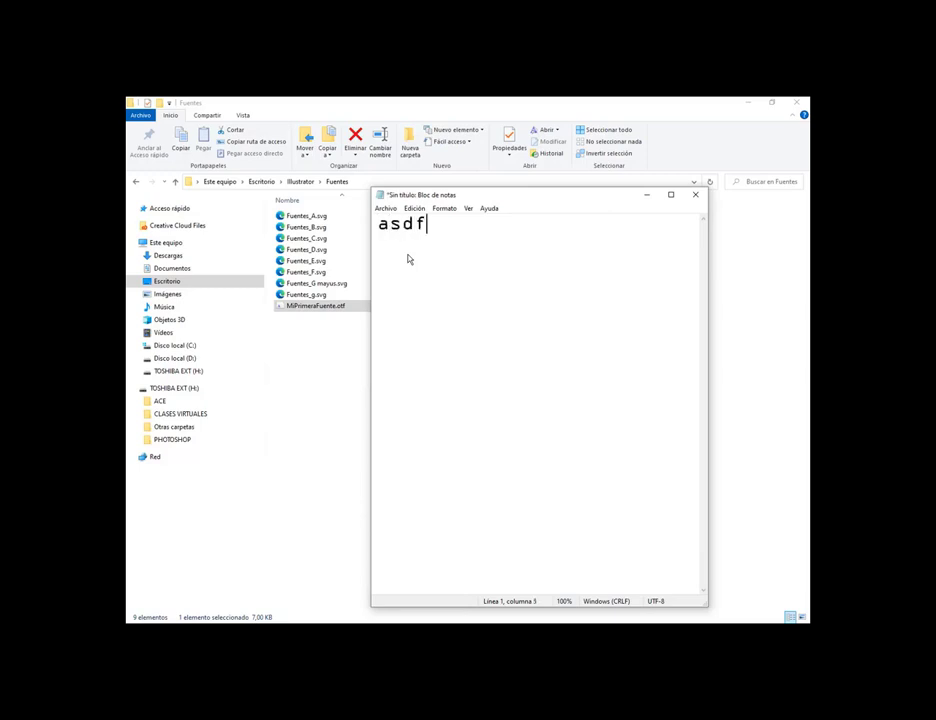
type("dsa")
key("BackSpace")
key("BackSpace")
key("BackSpace")
key("BackSpace")
key("BackSpace")
key("BackSpace")
key("BackSpace")
type("A")
type("S")
type("B")
key("BackSpace")
key("BackSpace")
type("B")
type("CDR")
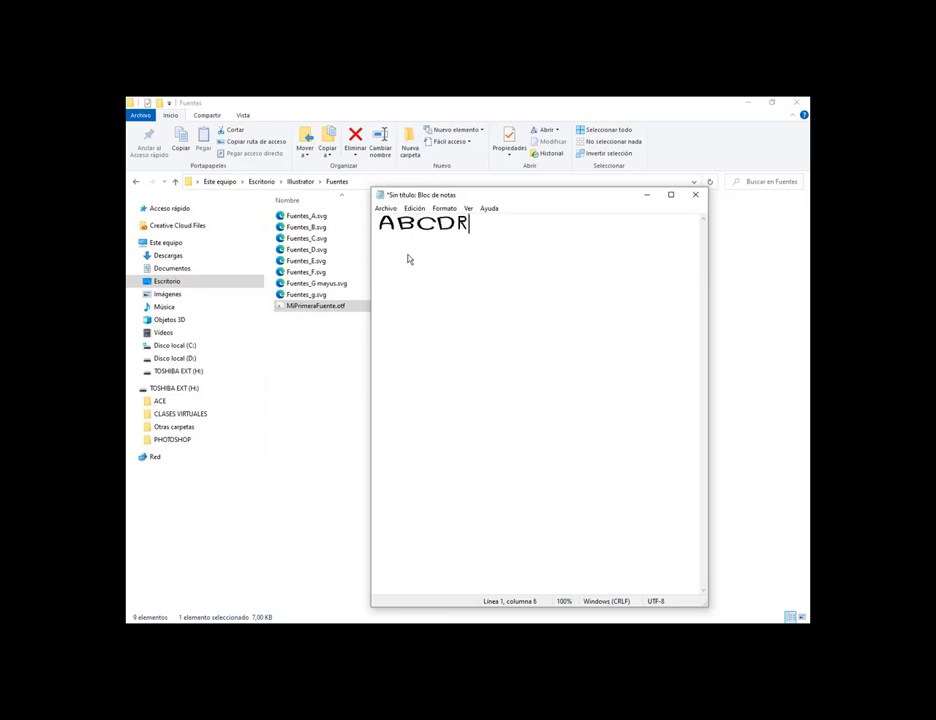
key("BackSpace")
type("EF")
type("Gg")
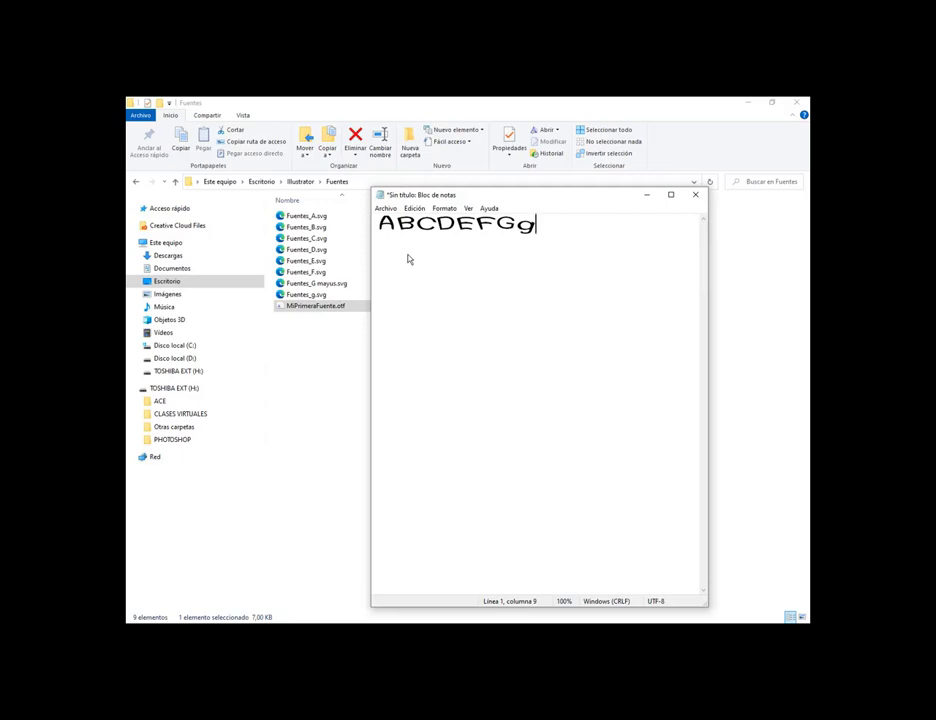
type("F")
key("BackSpace")
type("g")
type("h")
key("BackSpace")
key("BackSpace")
type("hol")
type("a que tal")
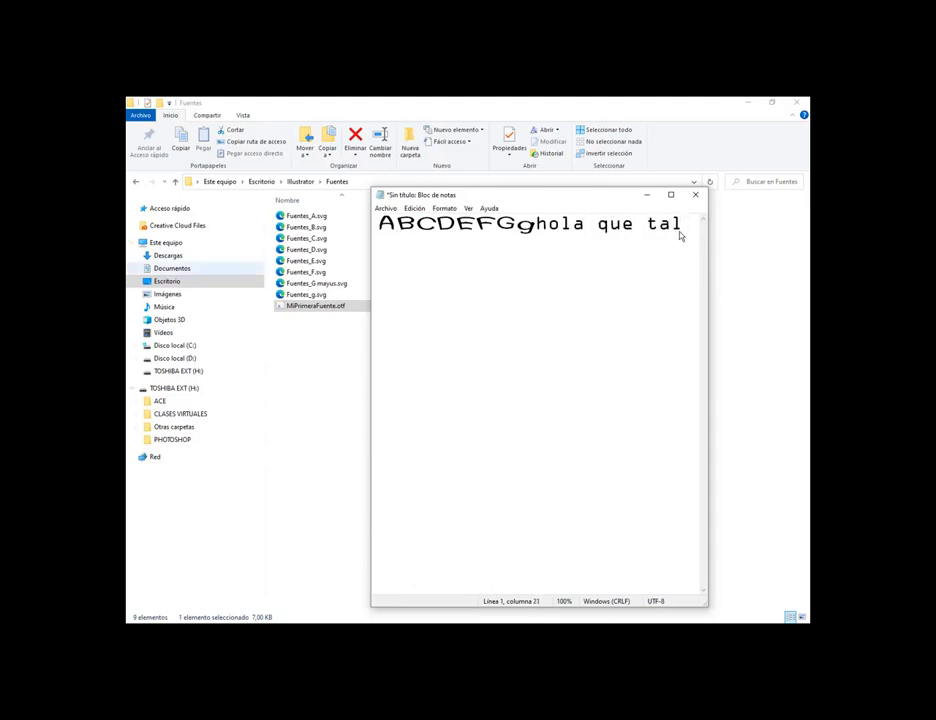
Select the sample line and compare it against the F letter artwork in Illustrator
left_click_drag(679, 233, 374, 233)
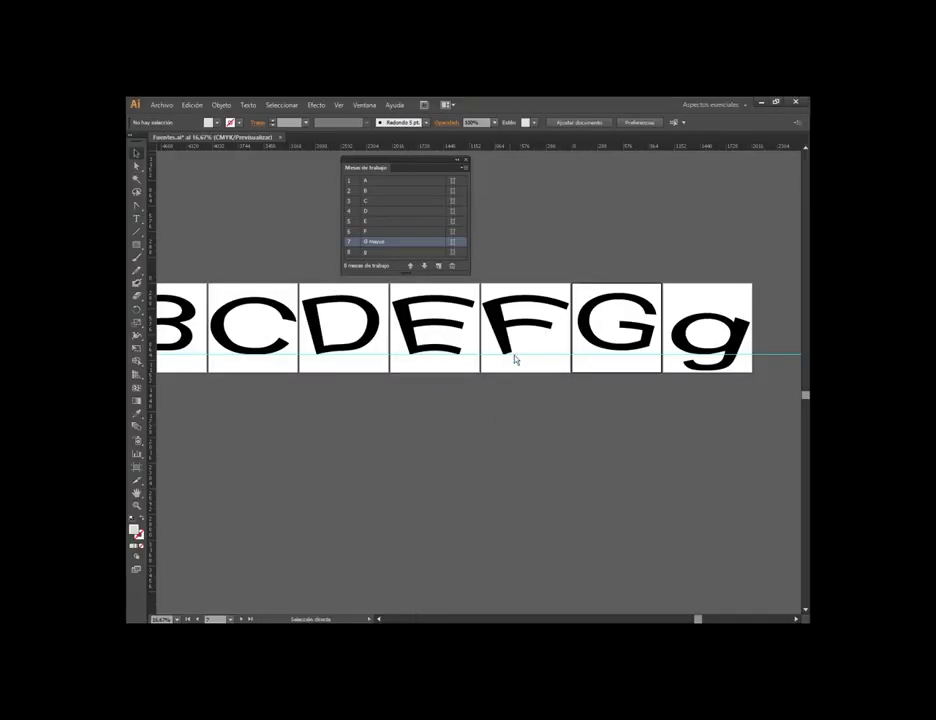
left_click(515, 358)
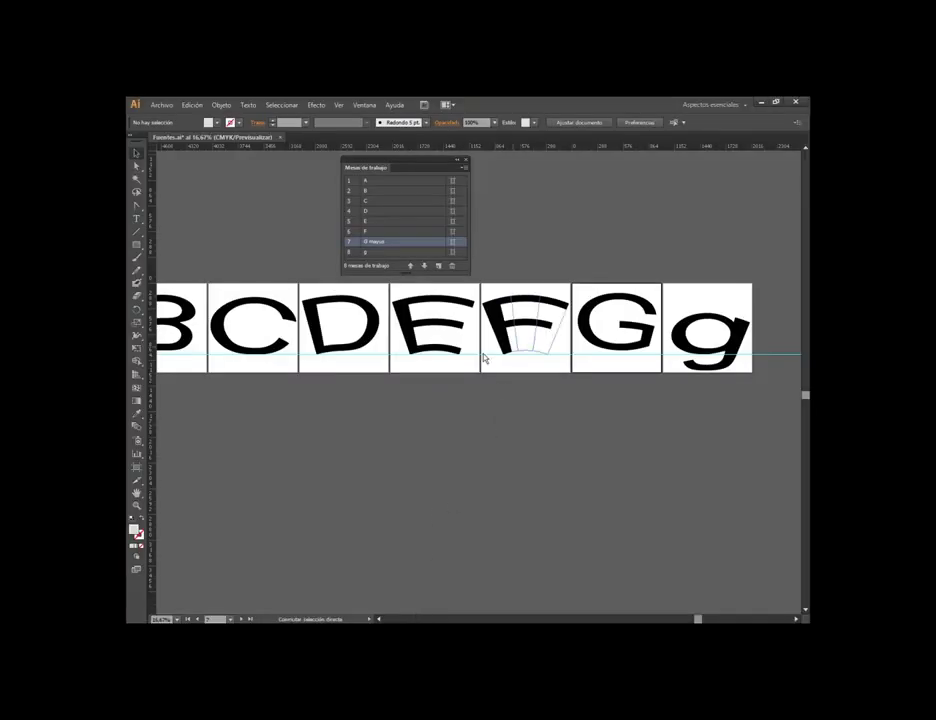
left_click(527, 437)
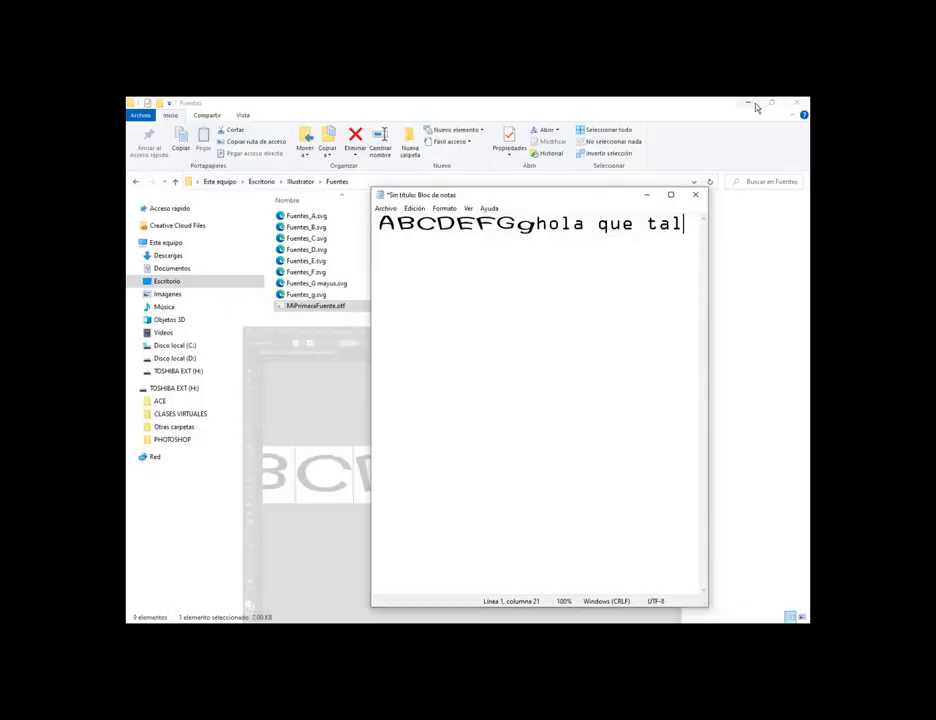
left_click_drag(686, 229, 373, 228)
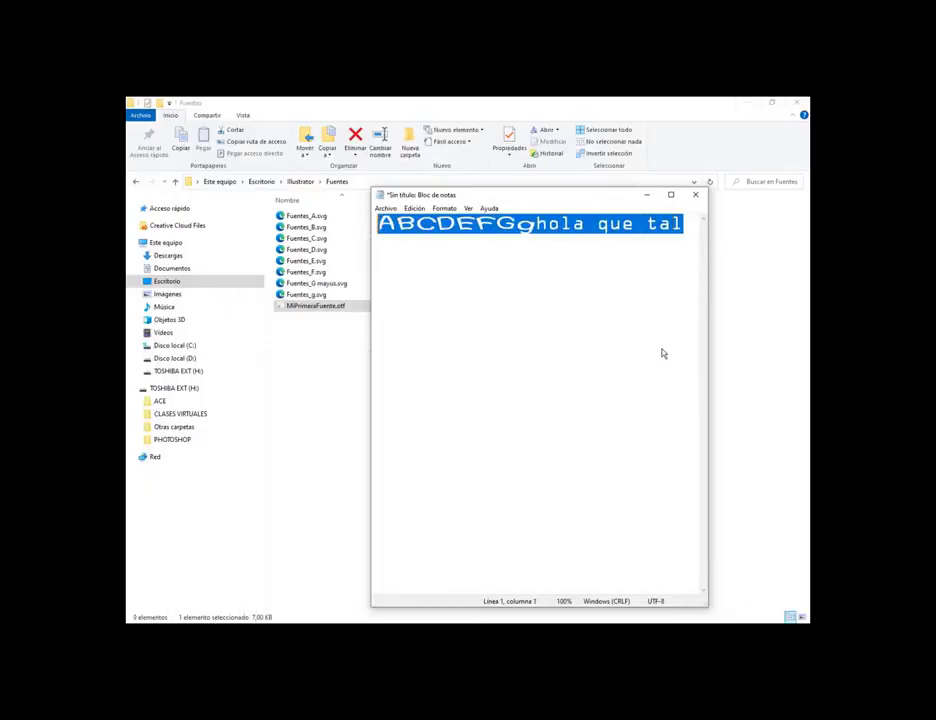
Set Notepad's font size to 48 for the sample text
left_click(694, 229)
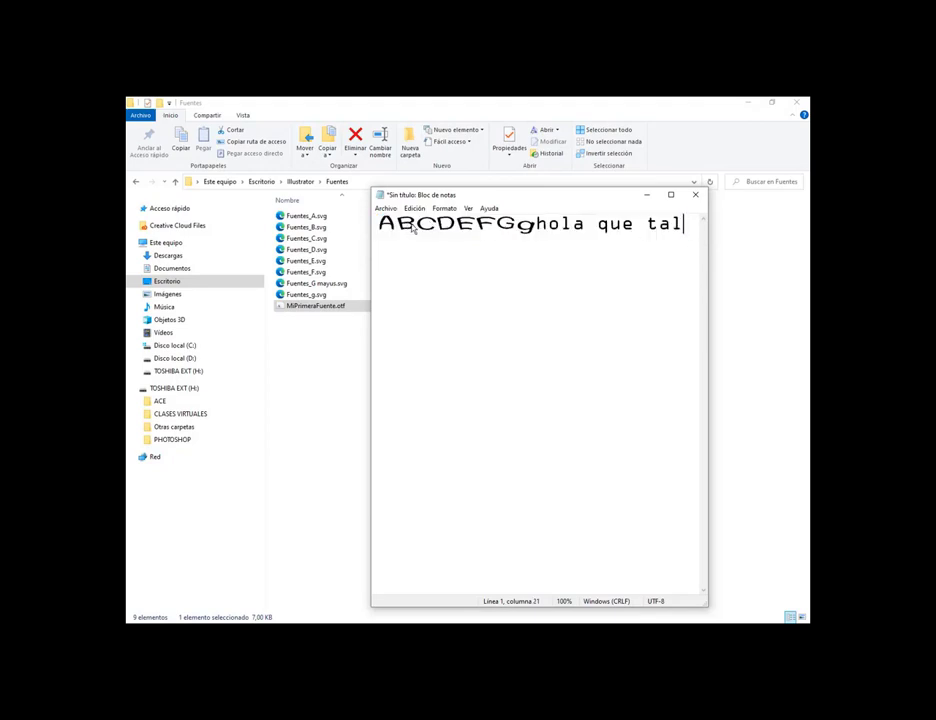
left_click(477, 225)
left_click(467, 227)
left_click_drag(467, 227, 455, 227)
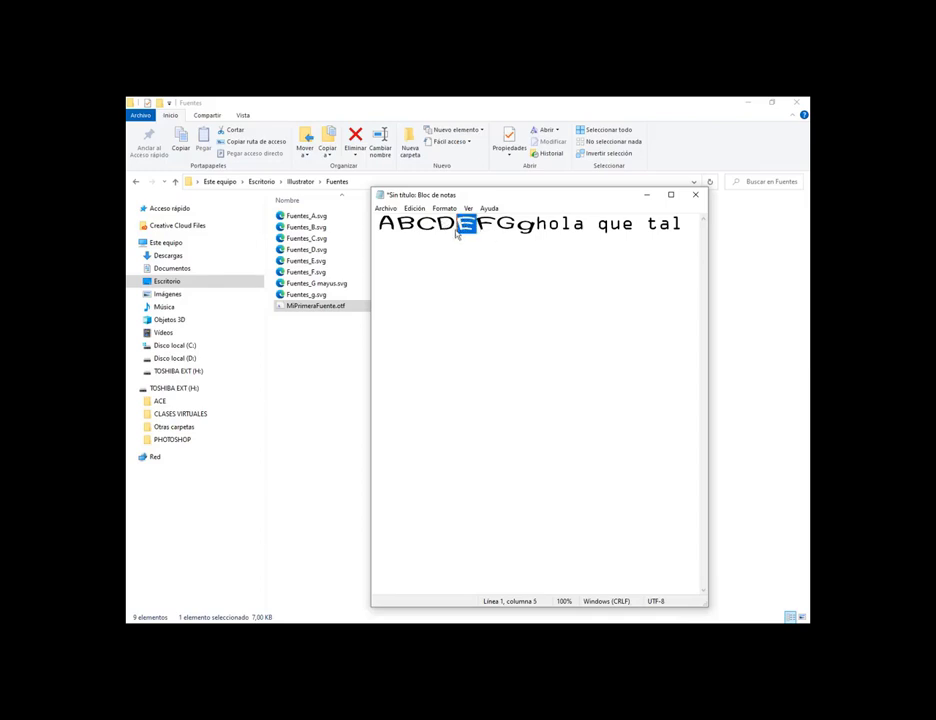
left_click(491, 241)
left_click(468, 208)
mouse_move(444, 208)
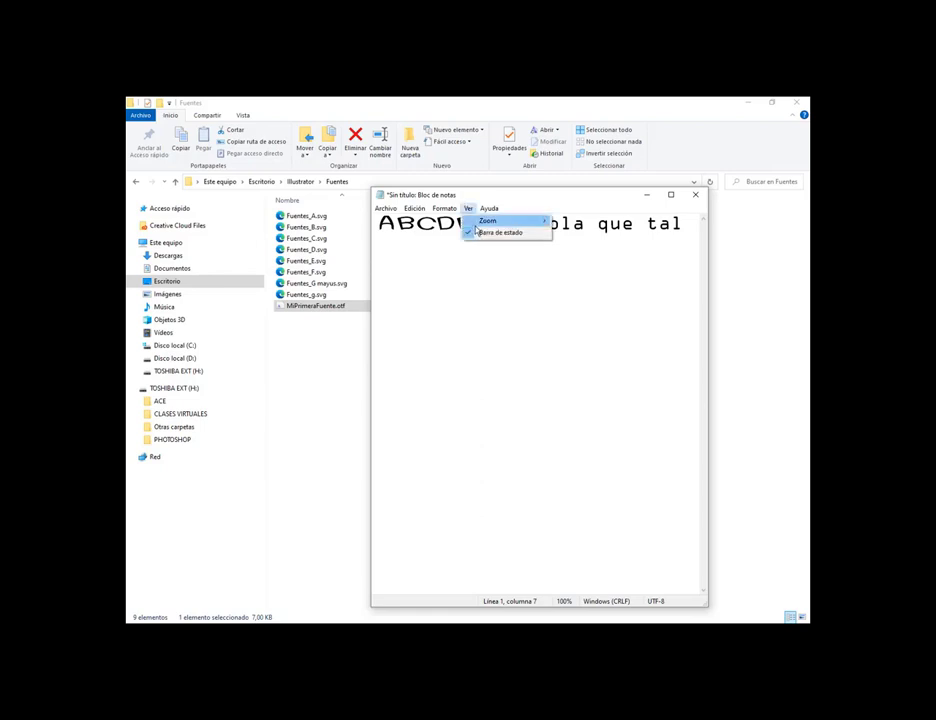
left_click(471, 241)
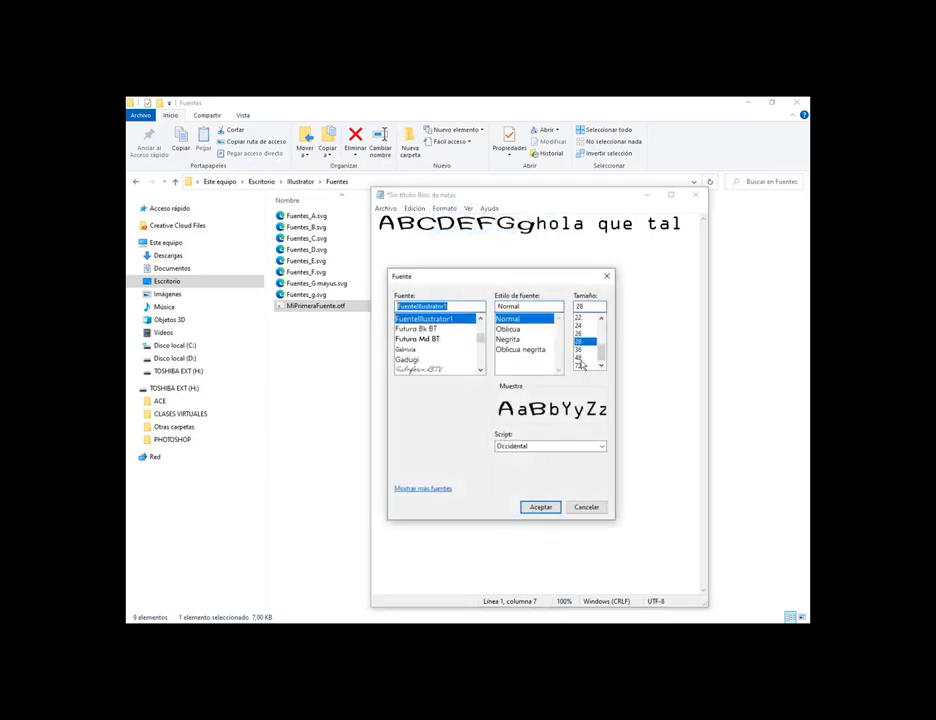
left_click(578, 357)
left_click(547, 507)
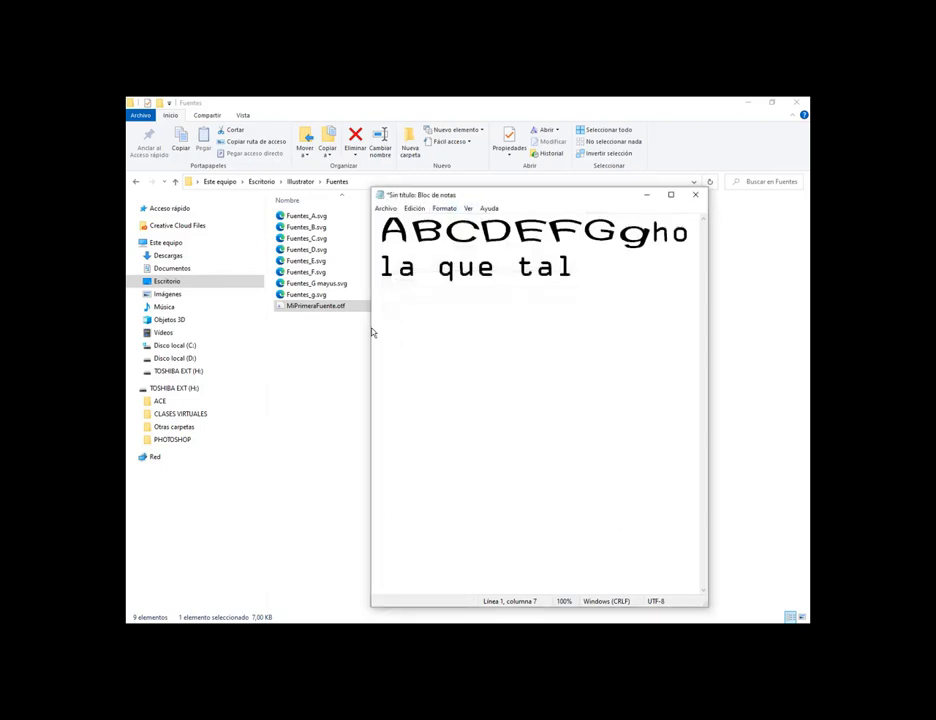
Widen the Notepad window so the line fits one row, keeping the document open
left_click_drag(370, 333, 171, 330)
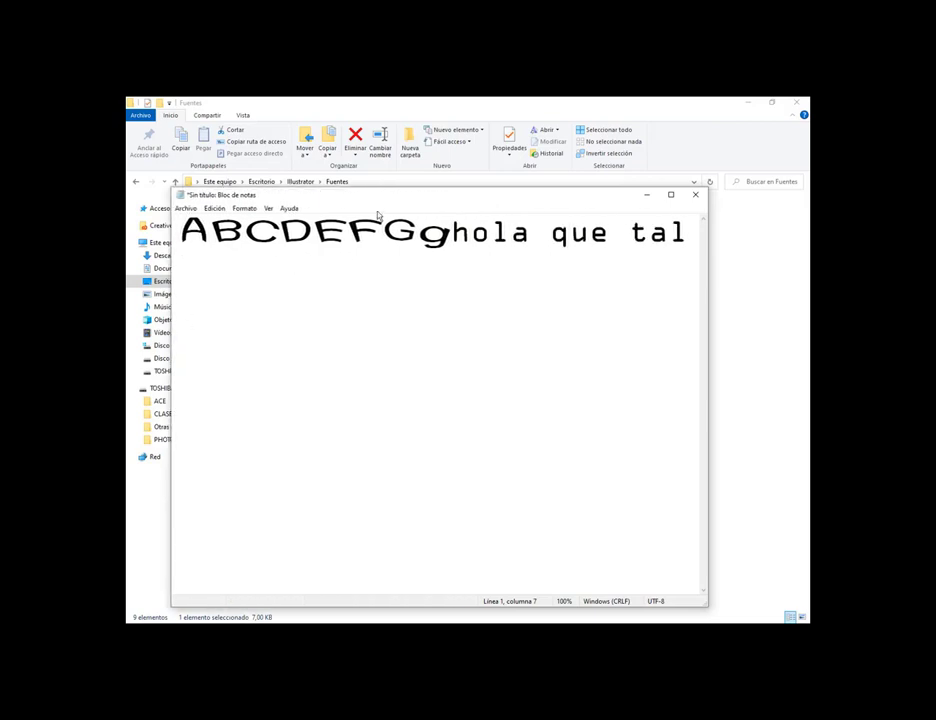
left_click(315, 230)
left_click(699, 199)
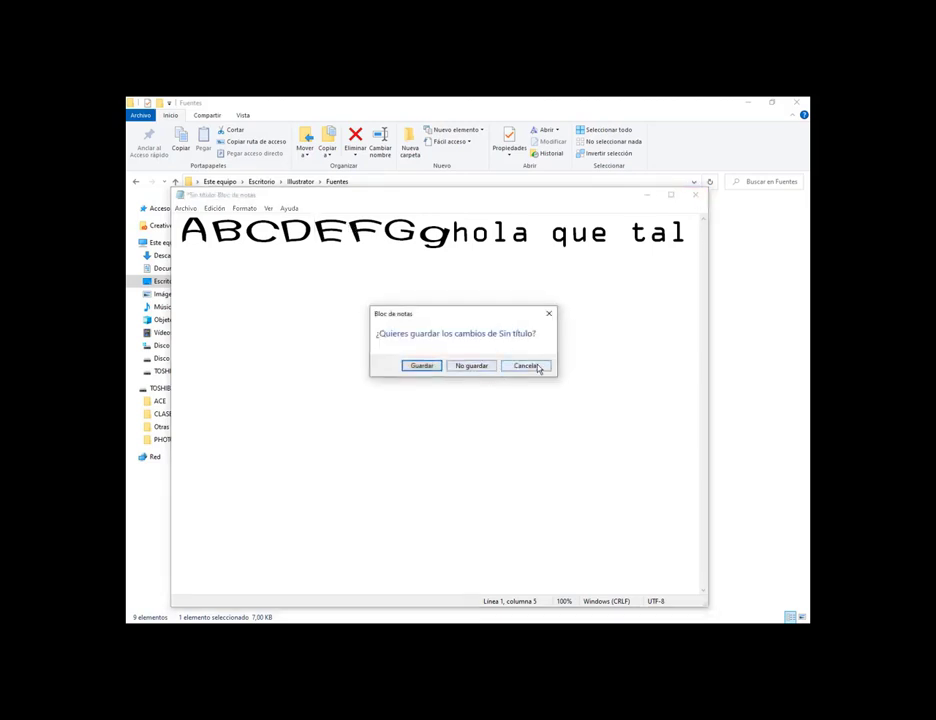
left_click(538, 367)
Select the capital E glyph and open its Advance Width Metrics window
key("alt+Tab")
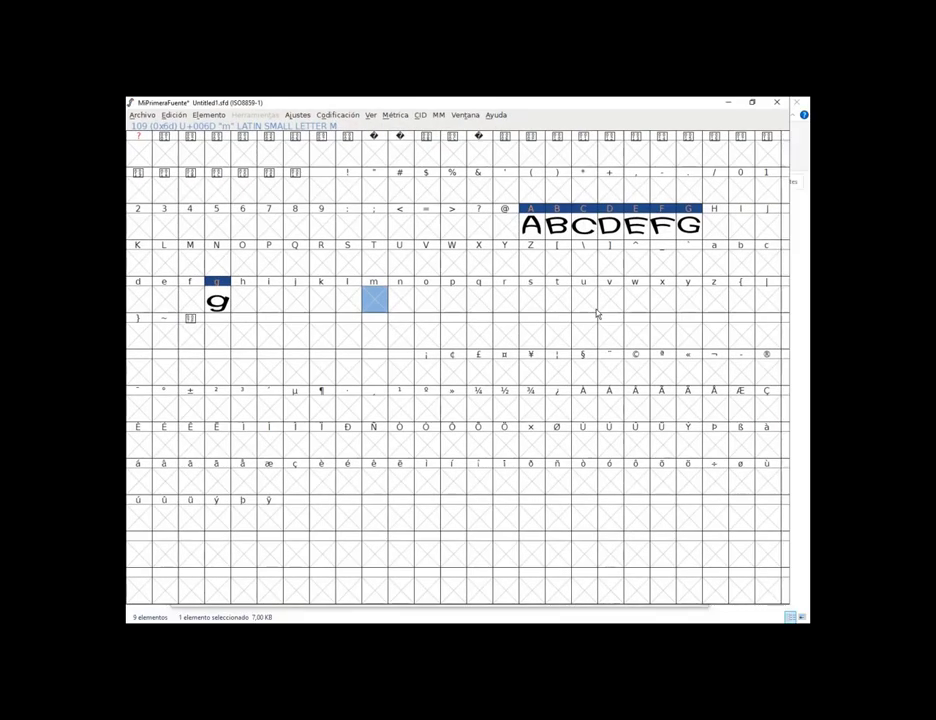
left_click(636, 228)
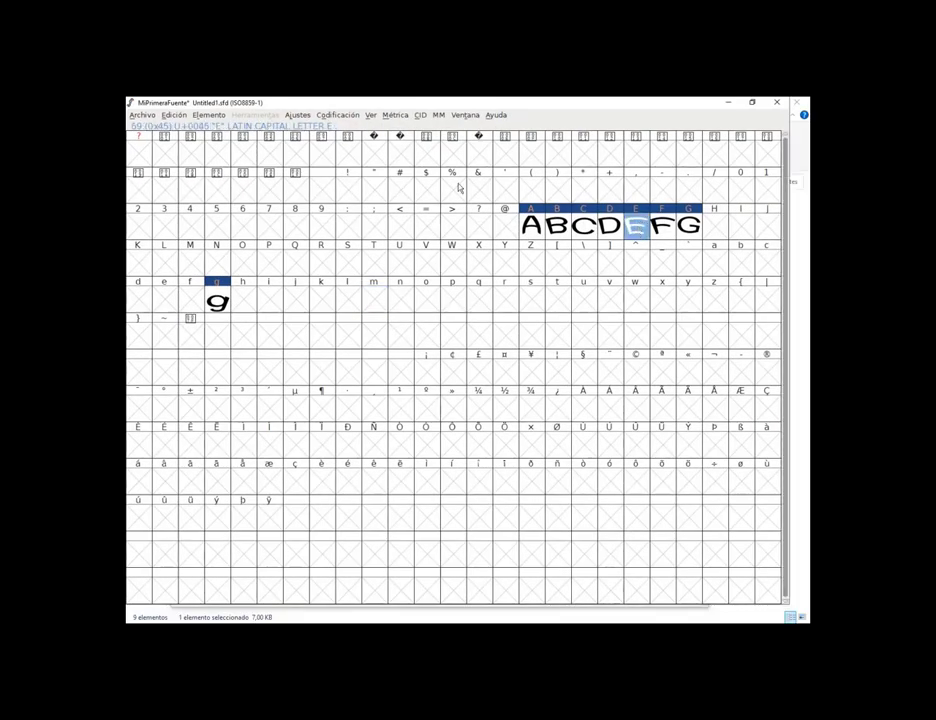
left_click(401, 117)
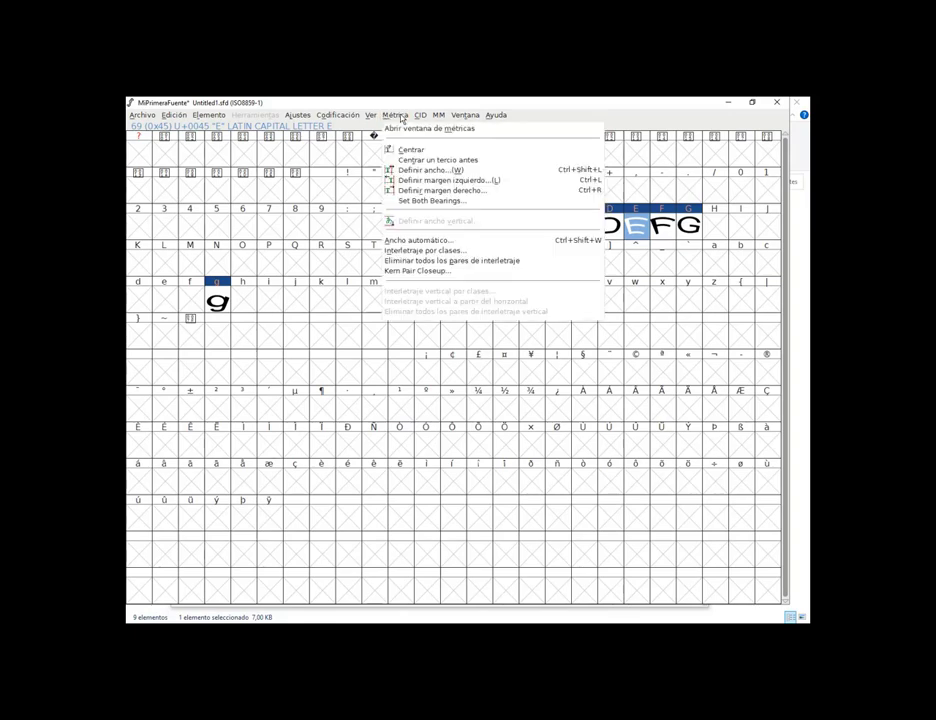
left_click(426, 129)
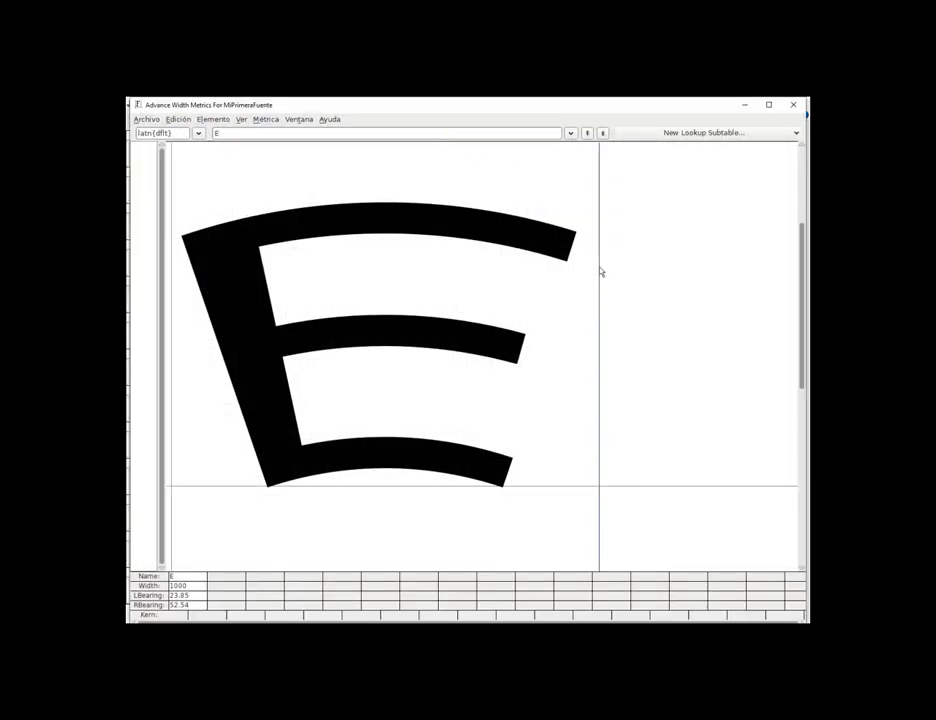
Drag E's advance width line until Width reads 961, right bearing 23.54
left_click(599, 271)
left_click_drag(599, 274, 587, 271)
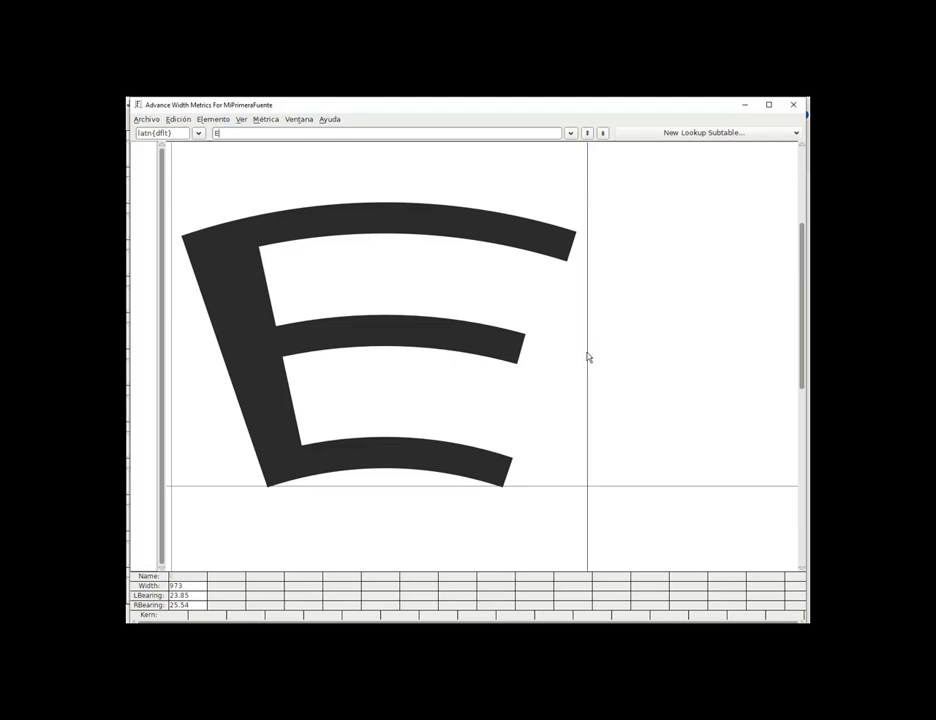
left_click_drag(589, 358, 637, 358)
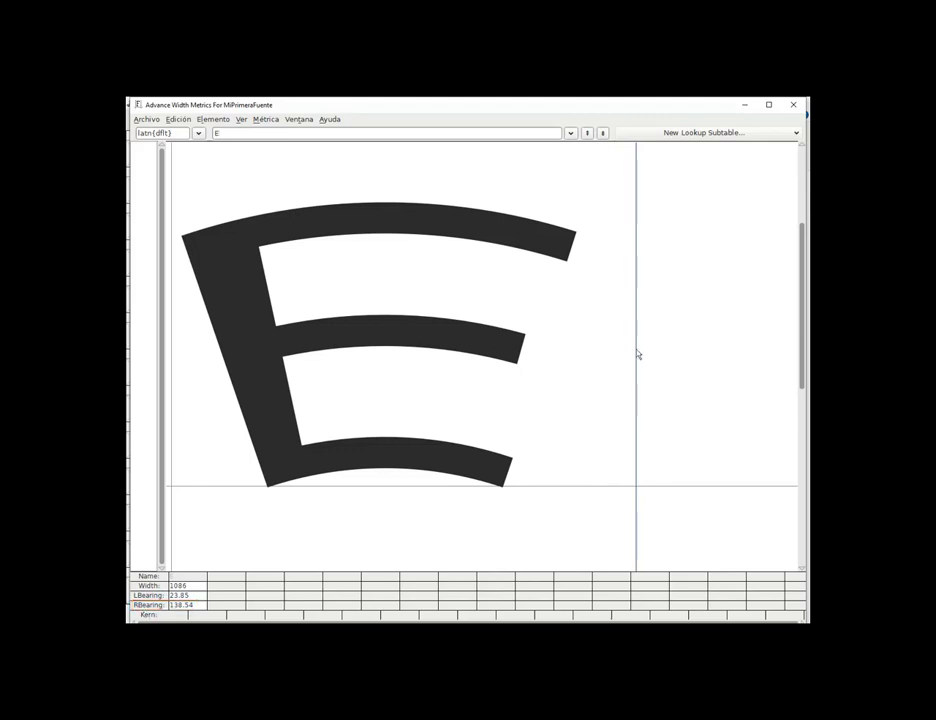
left_click_drag(637, 354, 670, 360)
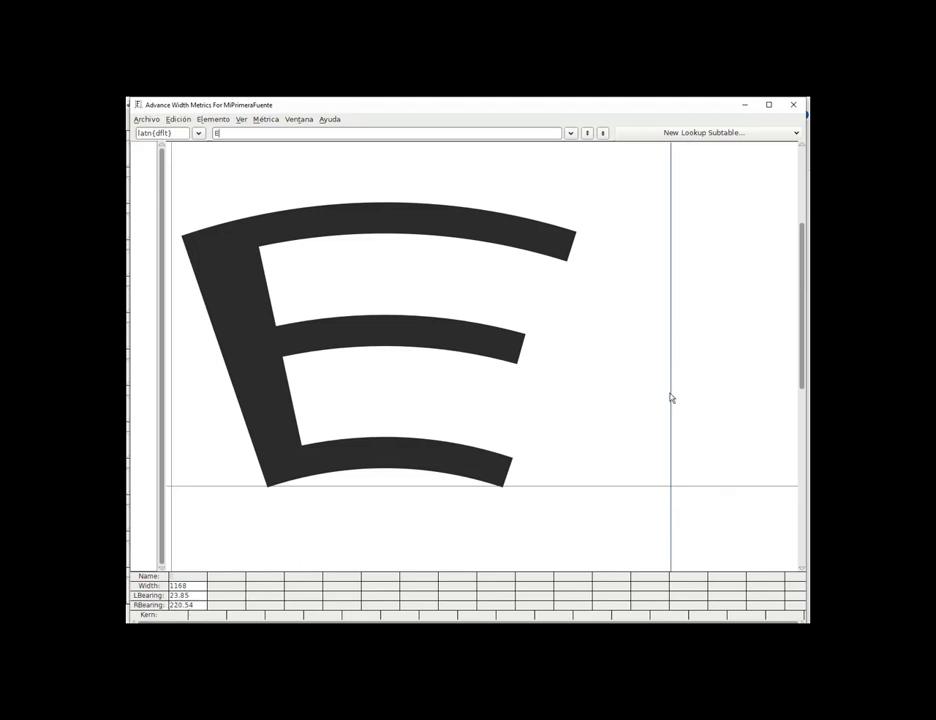
left_click_drag(671, 398, 582, 388)
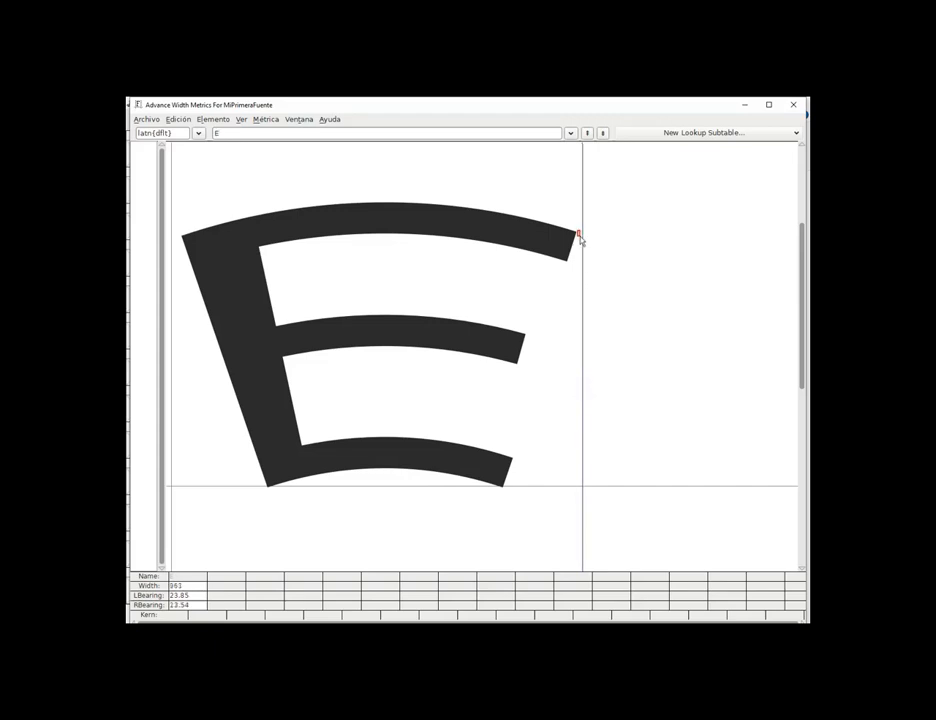
Adjust E's advance width to about 998 while checking the Notepad preview
key("alt+Tab")
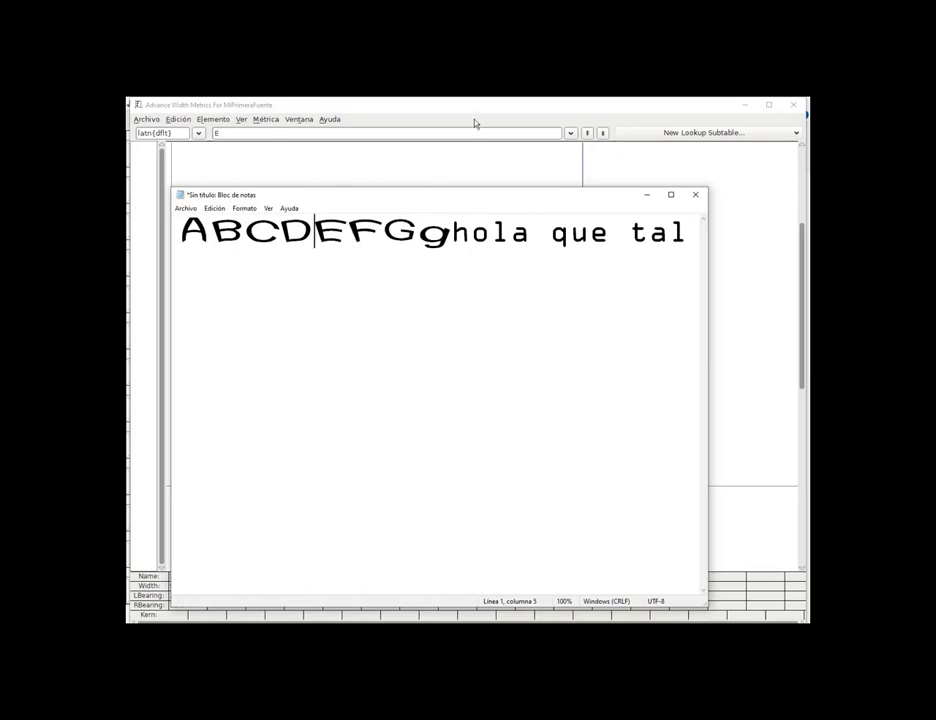
left_click(640, 103)
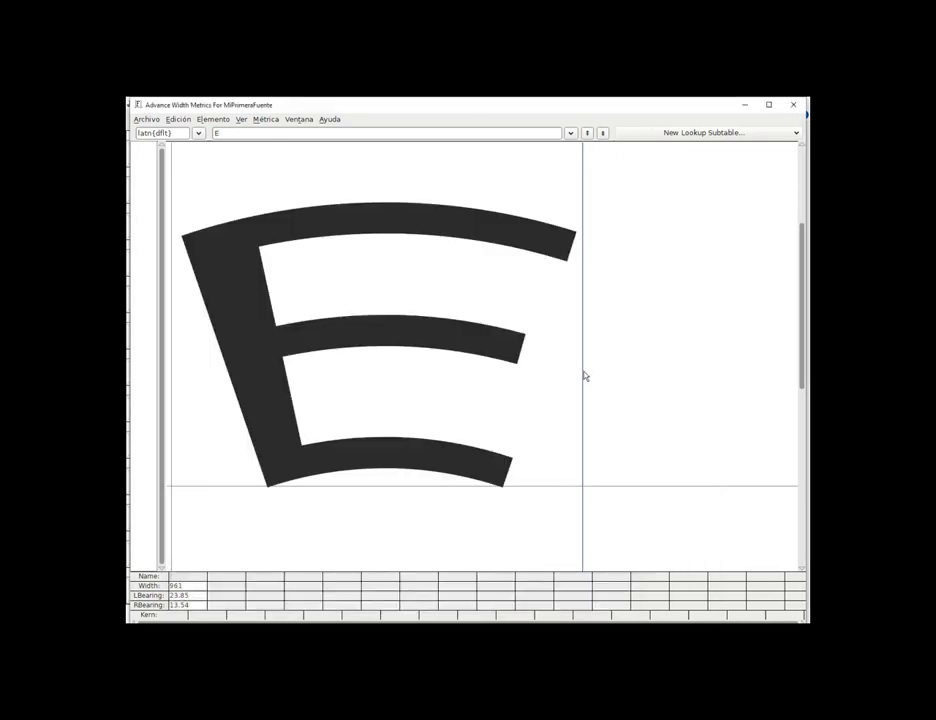
left_click_drag(585, 376, 595, 376)
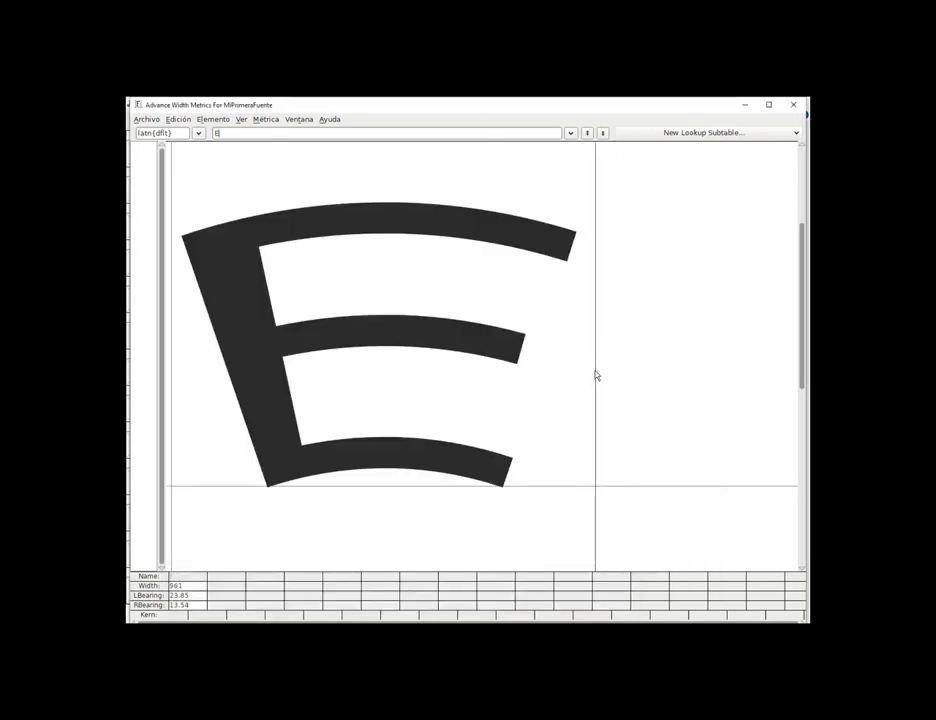
key("alt+Tab")
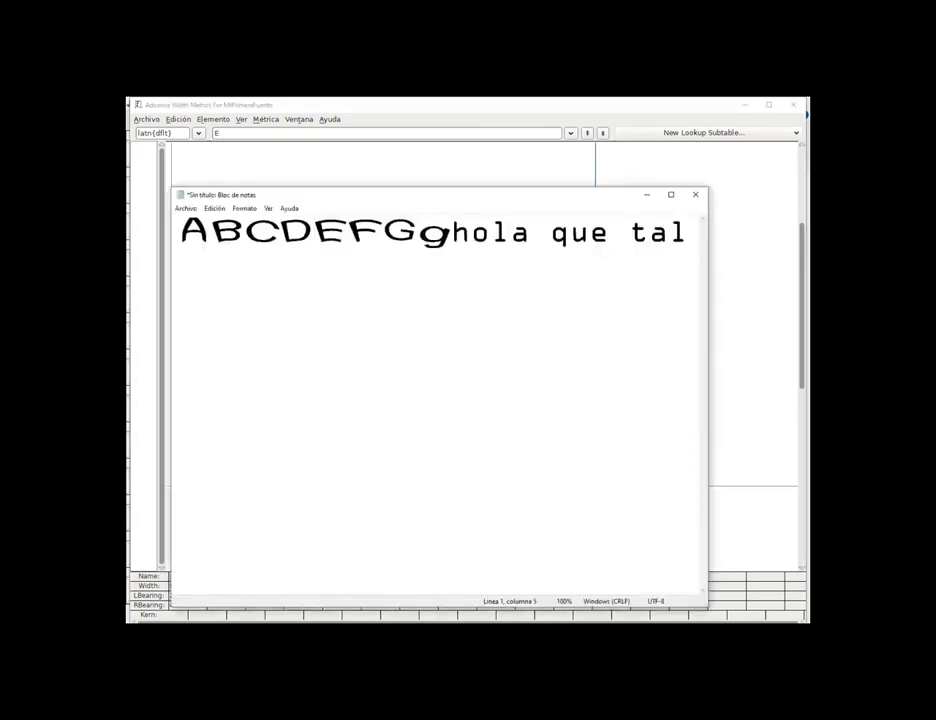
key("alt+Tab")
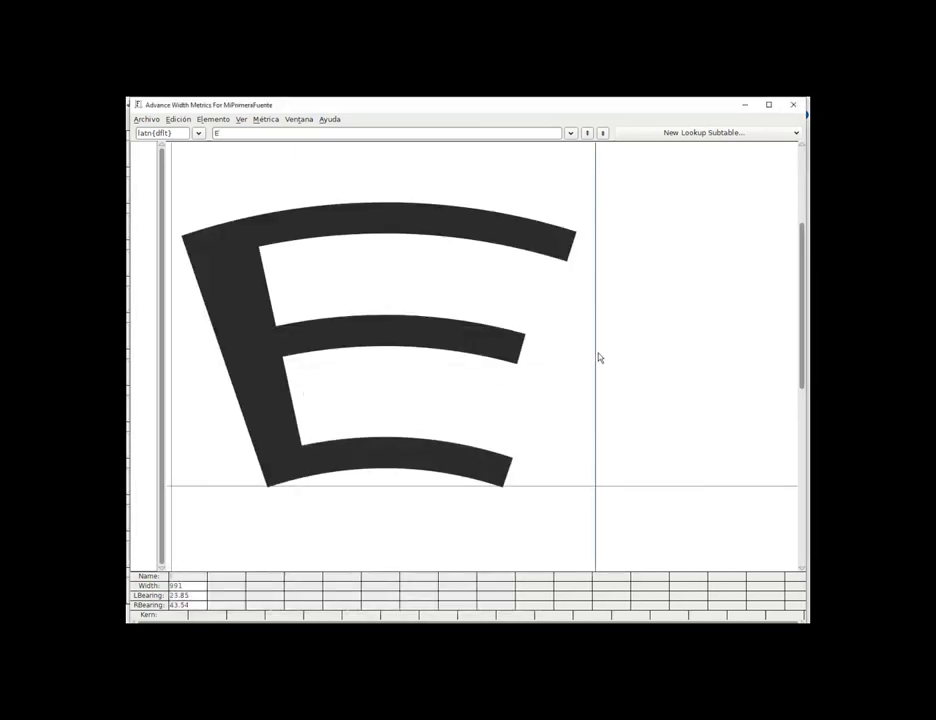
left_click_drag(595, 359, 598, 360)
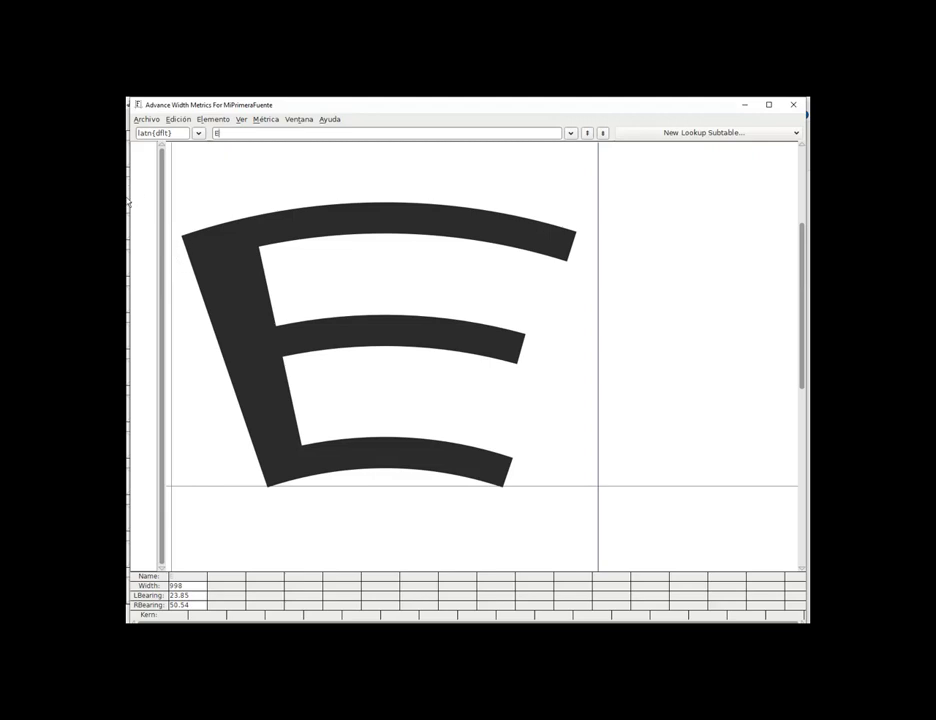
Set E's left side bearing to 40, widening its advance width to 1014
left_click_drag(129, 204, 137, 204)
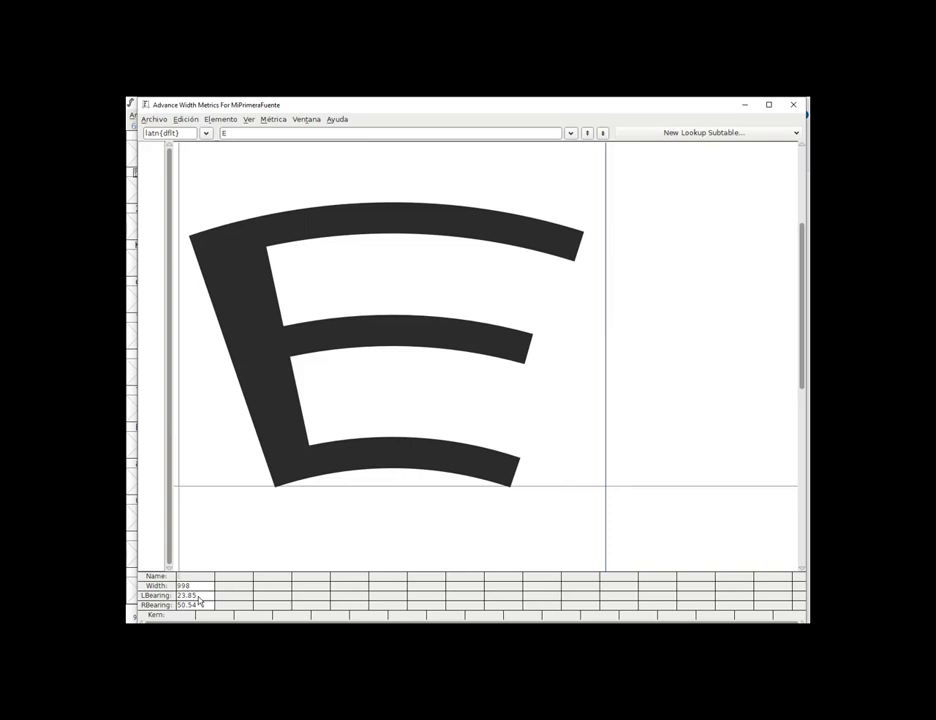
left_click(188, 595)
type("40")
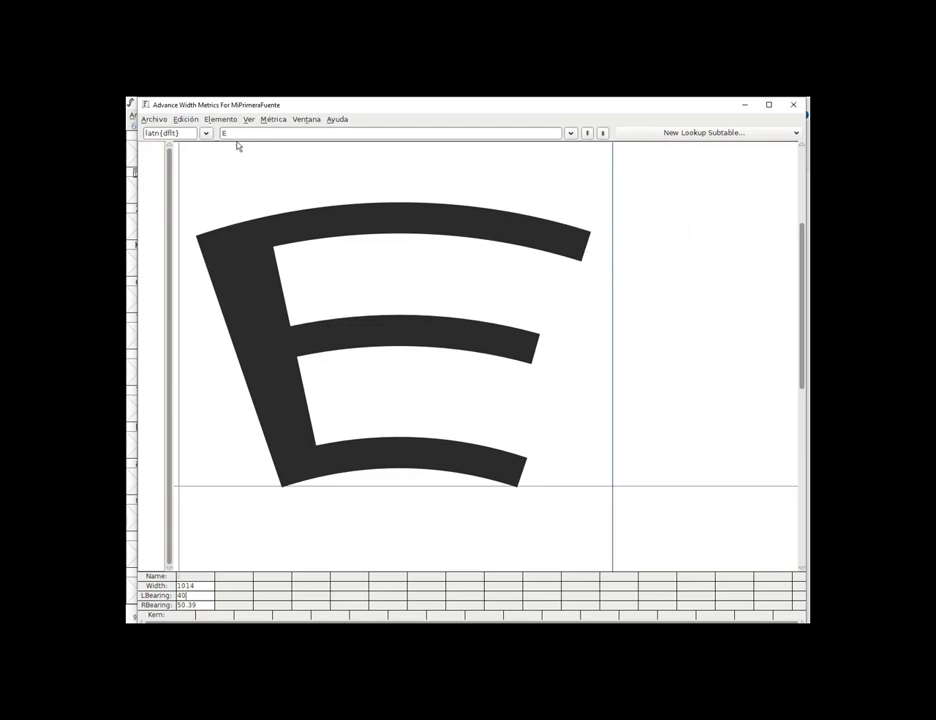
Preview A and B, narrowing B's advance width to 939
key("BackSpace")
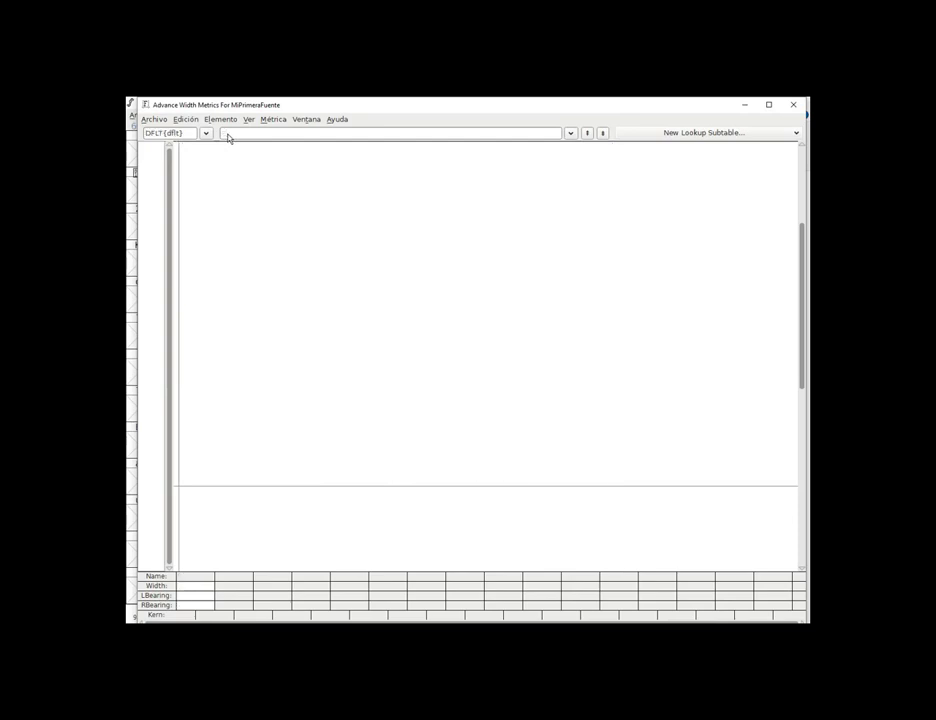
type("A")
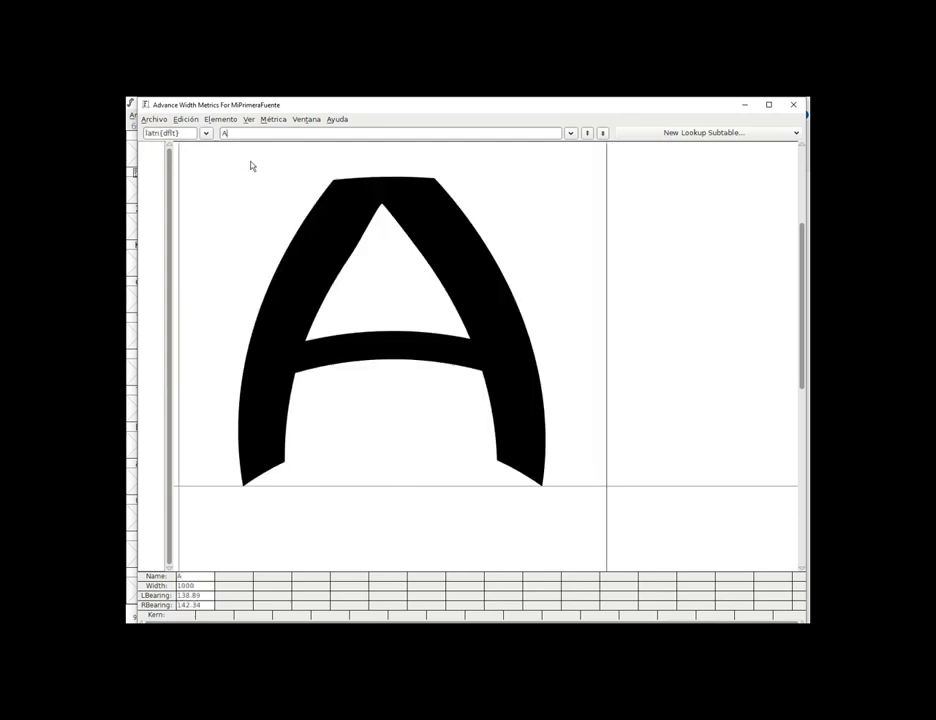
key("BackSpace")
type("B")
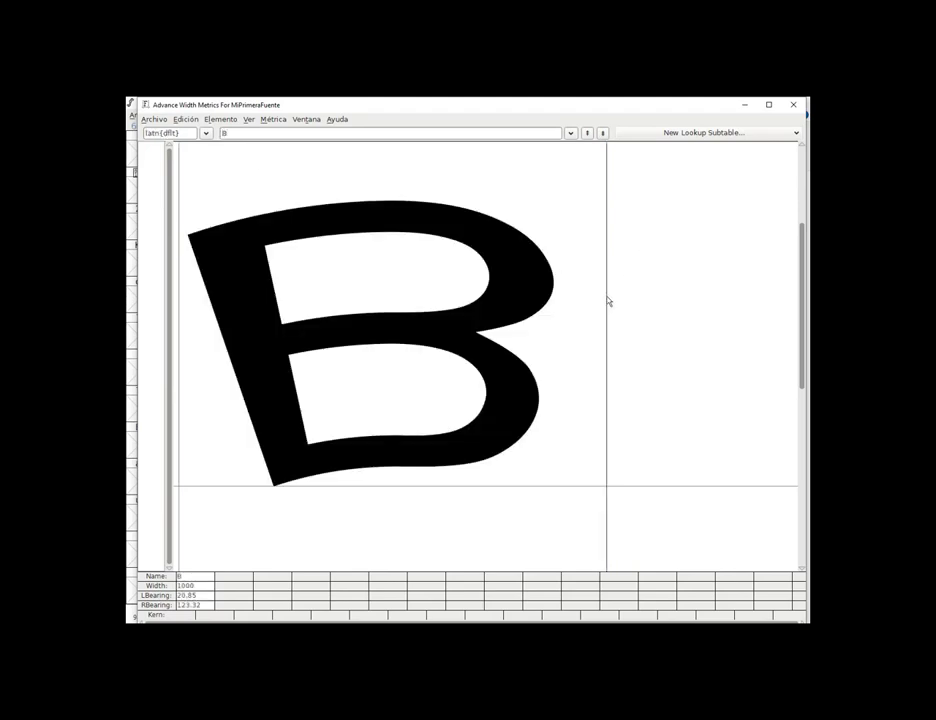
left_click_drag(607, 300, 581, 299)
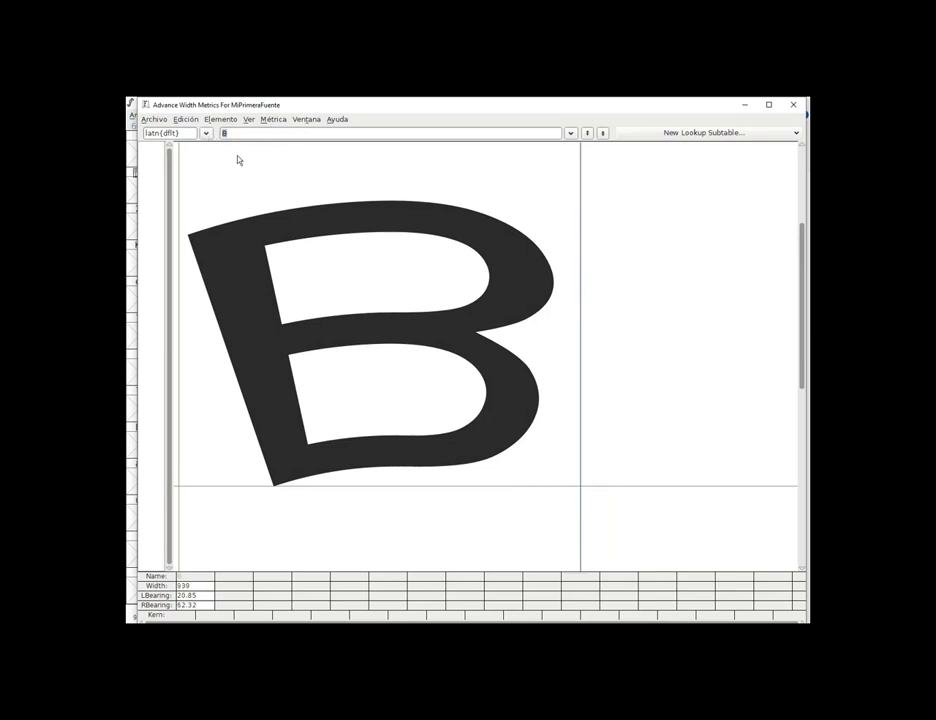
Preview C and D, narrowing D's advance width to 950
type("C")
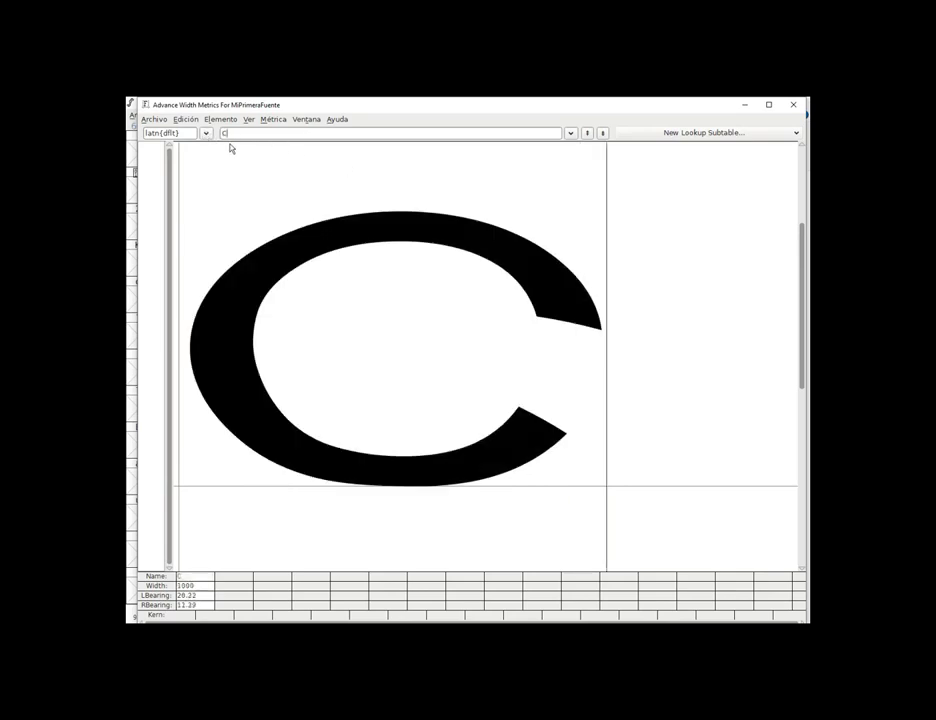
double_click(224, 133)
type("D")
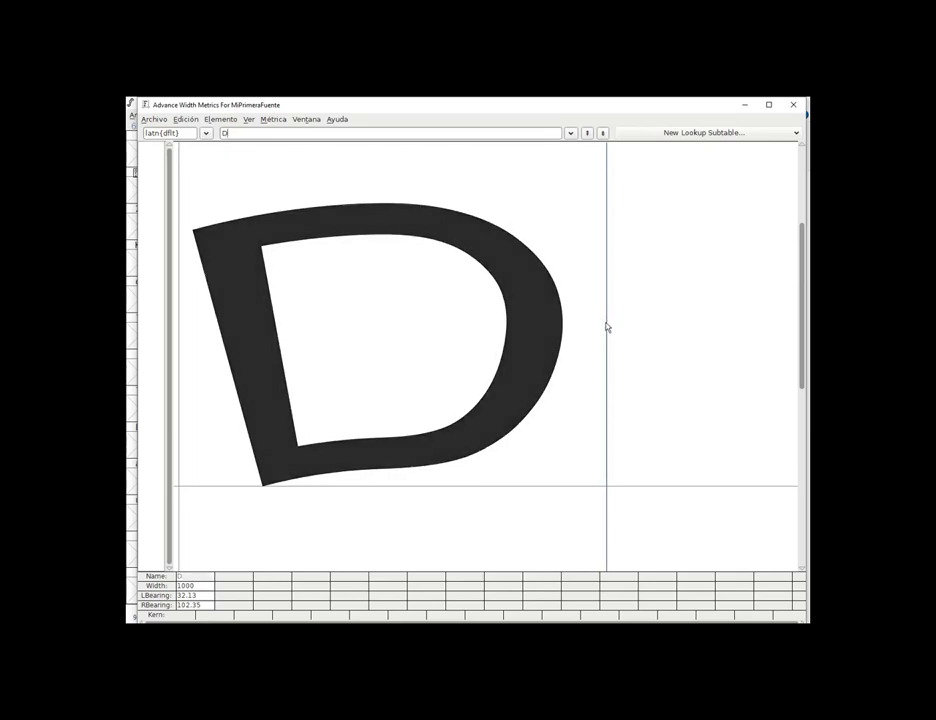
left_click_drag(606, 326, 585, 326)
Check E, F, G and g in the preview, then close the metrics window
left_click_drag(237, 138, 212, 136)
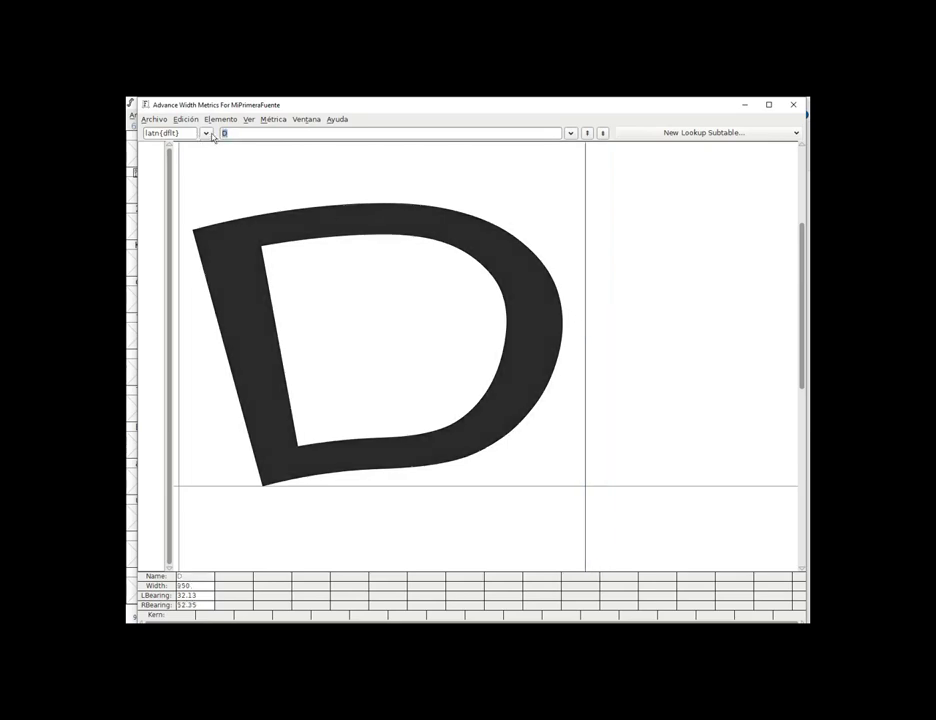
type("E")
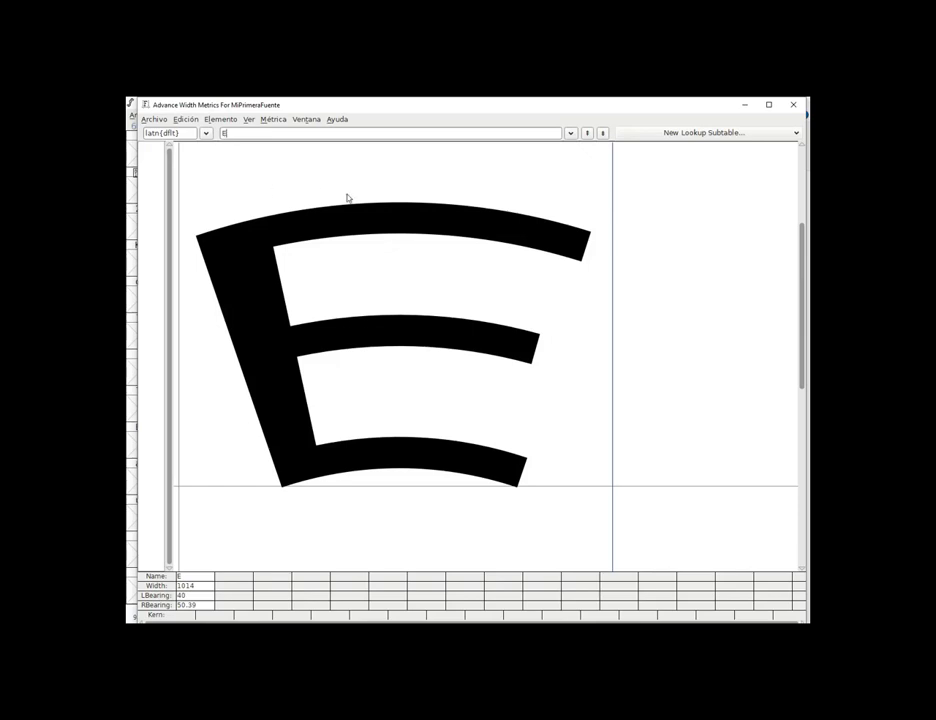
left_click_drag(246, 136, 211, 136)
type("F")
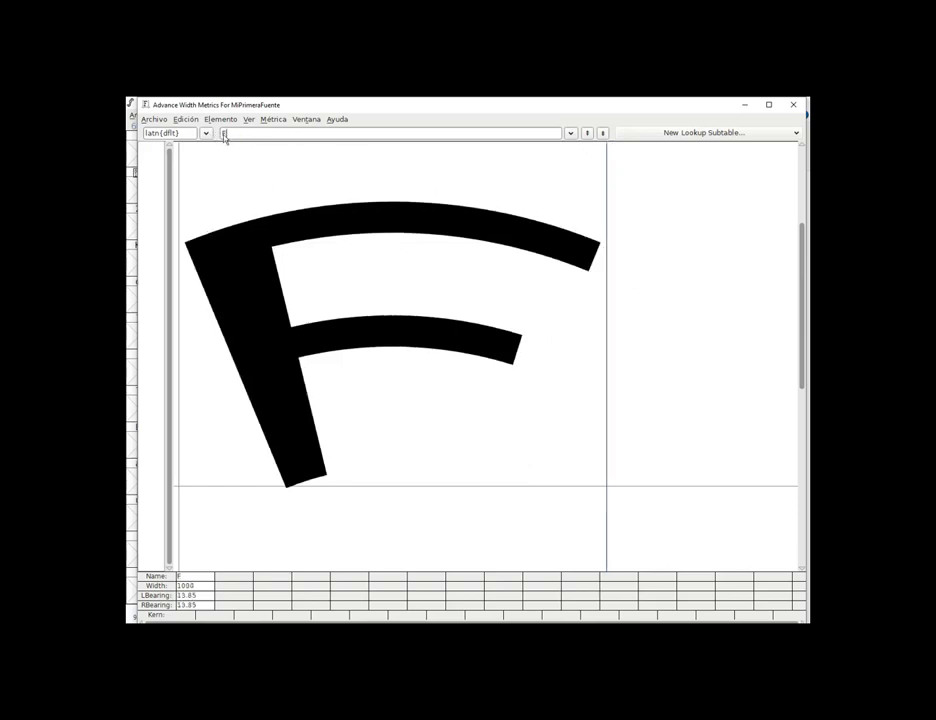
type("G")
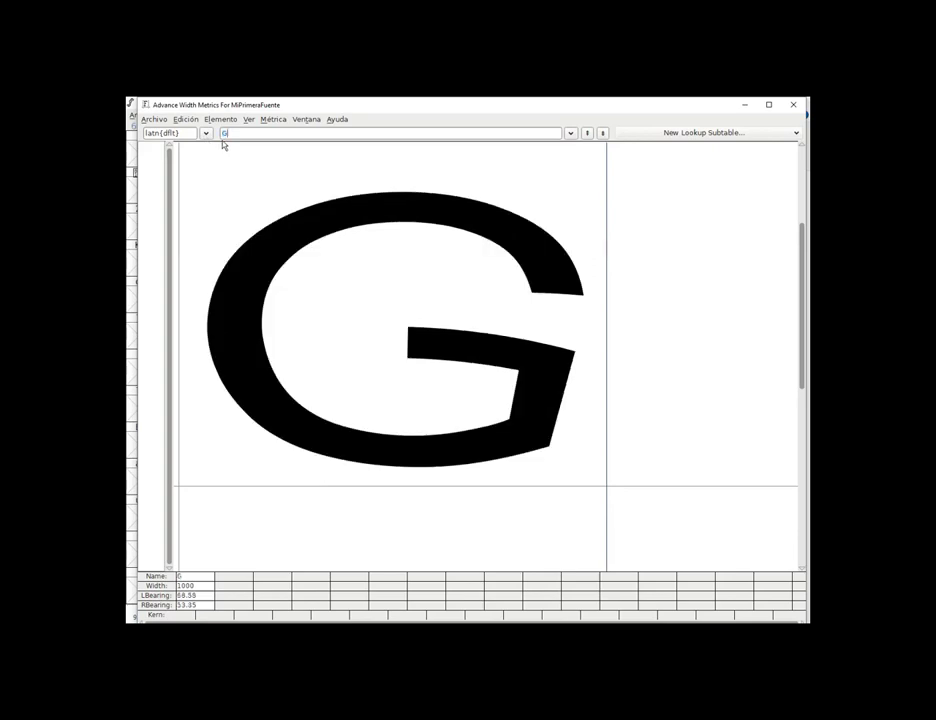
type("g")
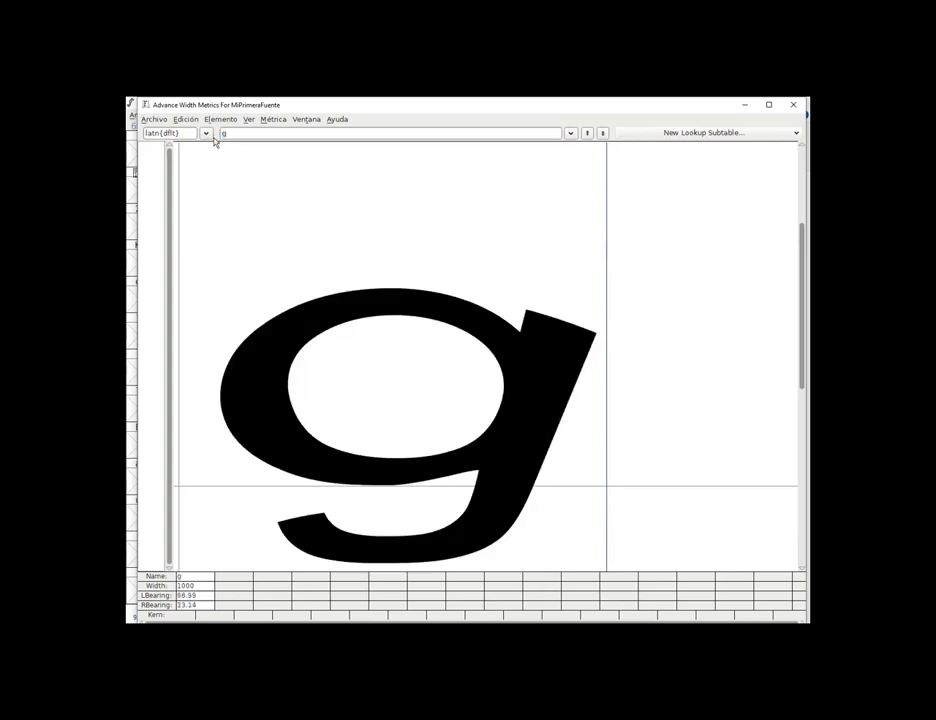
left_click(793, 104)
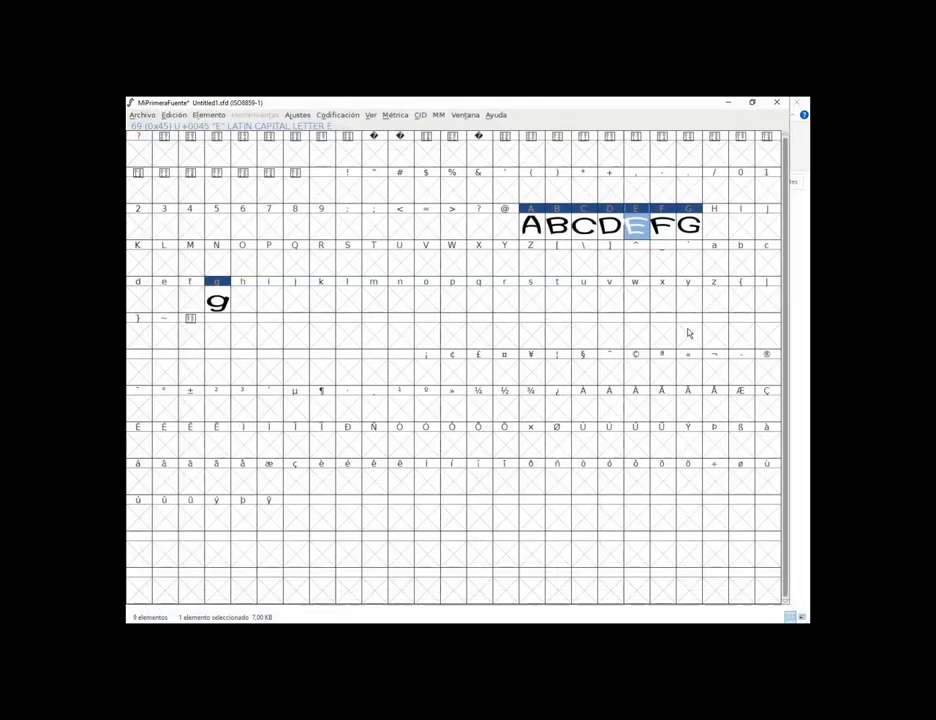
left_click(666, 234)
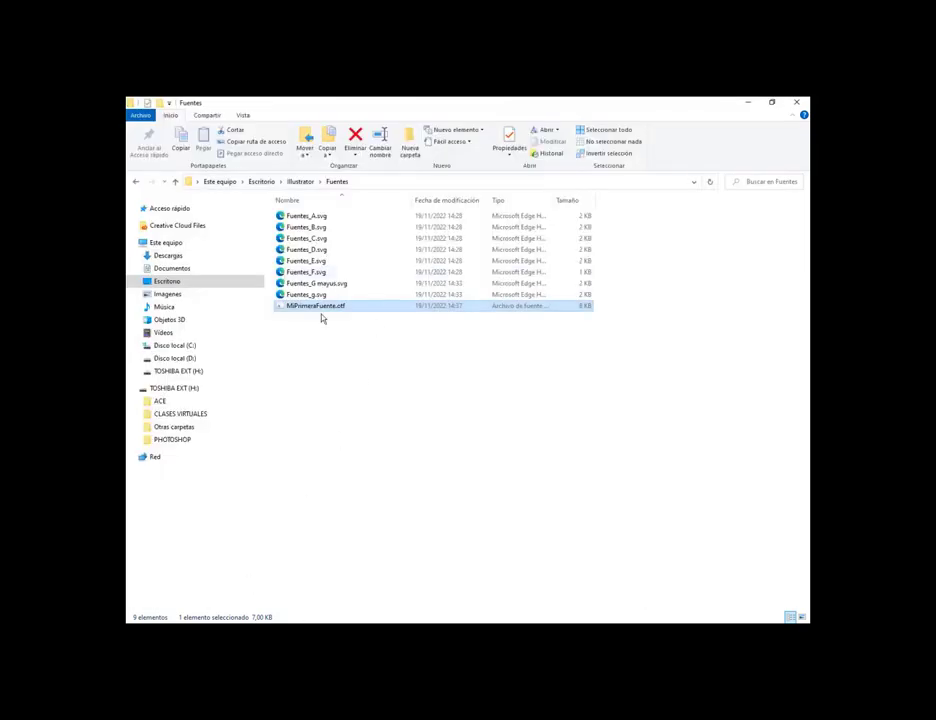
Delete MiPrimeraFuente.otf from the Fuentes folder
left_click(380, 140)
left_click(415, 458)
left_click(334, 306)
left_click(355, 140)
Open the C:\Windows\Fonts folder of installed fonts
left_click(160, 346)
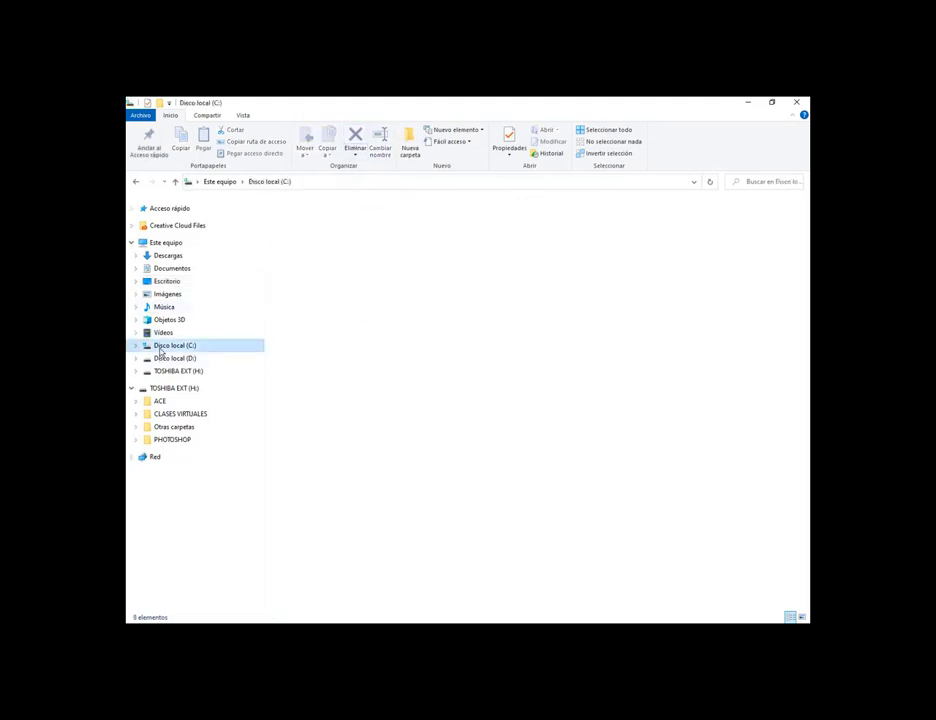
double_click(292, 396)
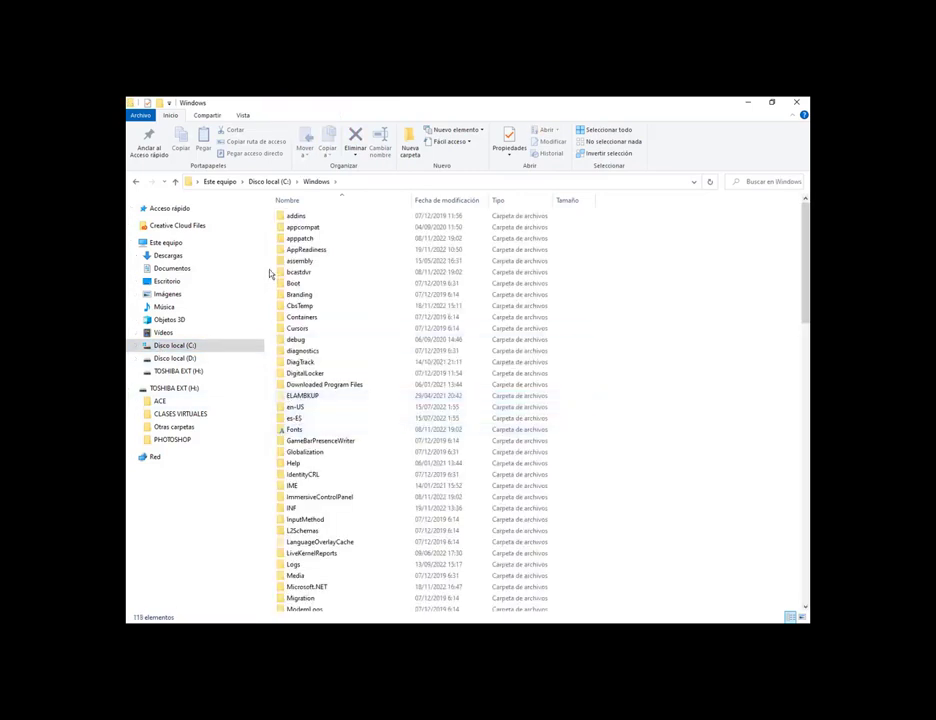
left_click(298, 431)
double_click(298, 431)
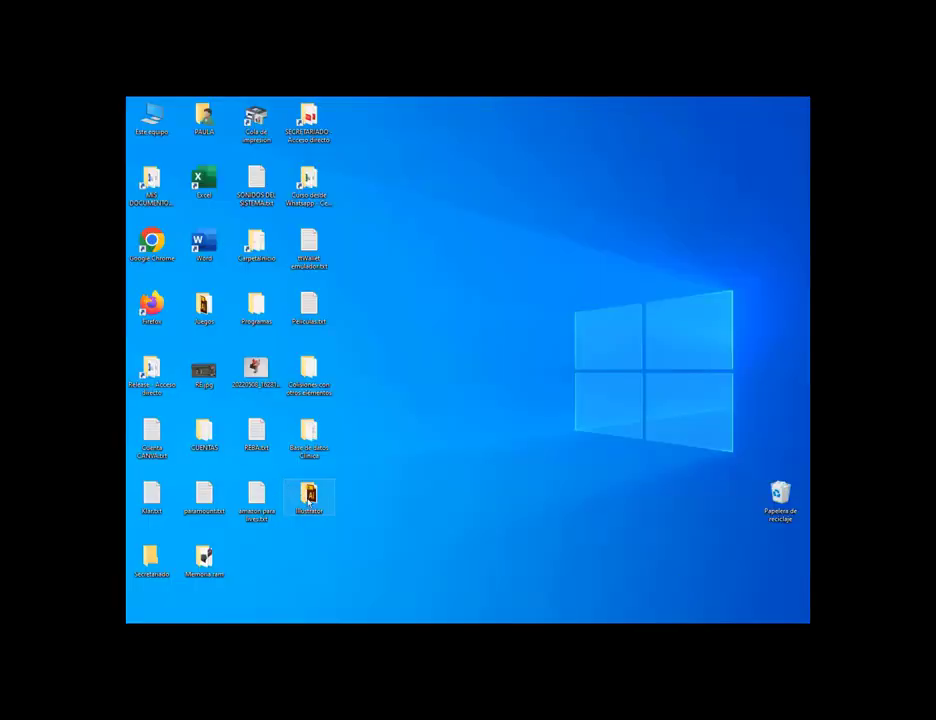
Return to the Illustrator Fuentes folder and restore the font file with Deshacer Eliminar
double_click(309, 500)
right_click(372, 334)
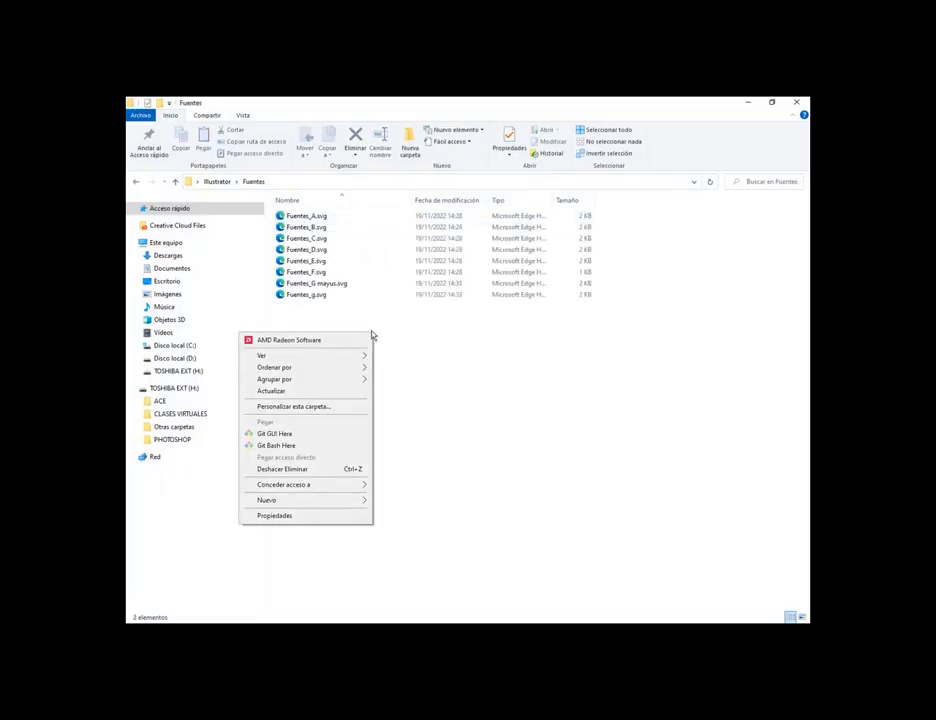
left_click(299, 466)
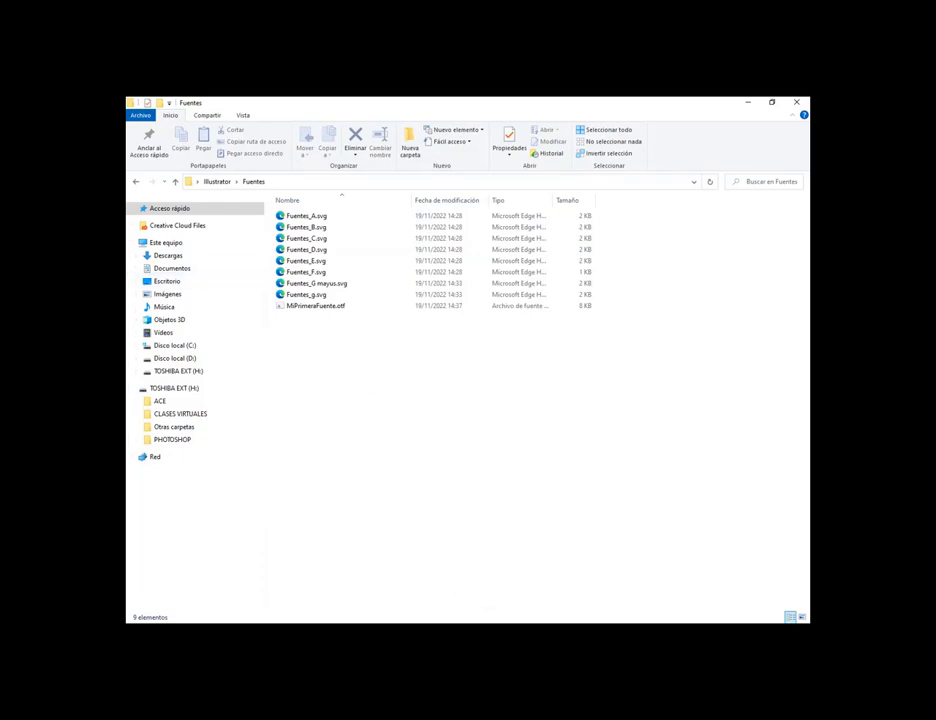
Generate MiPrimeraFuente.otf as OpenType (CFF), replacing the existing file despite errors
left_click(147, 115)
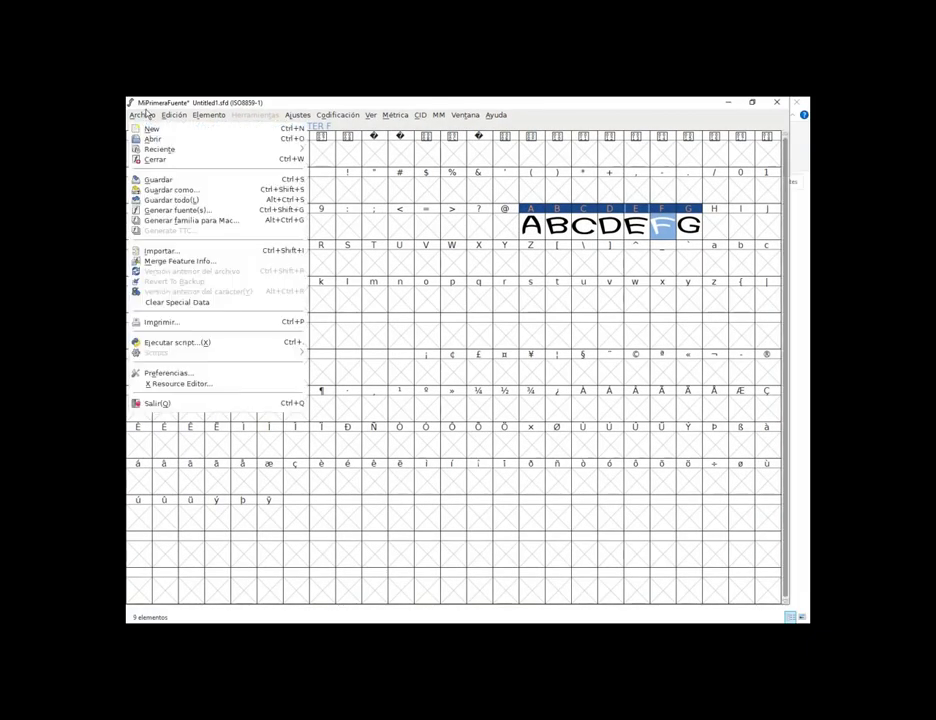
left_click(160, 210)
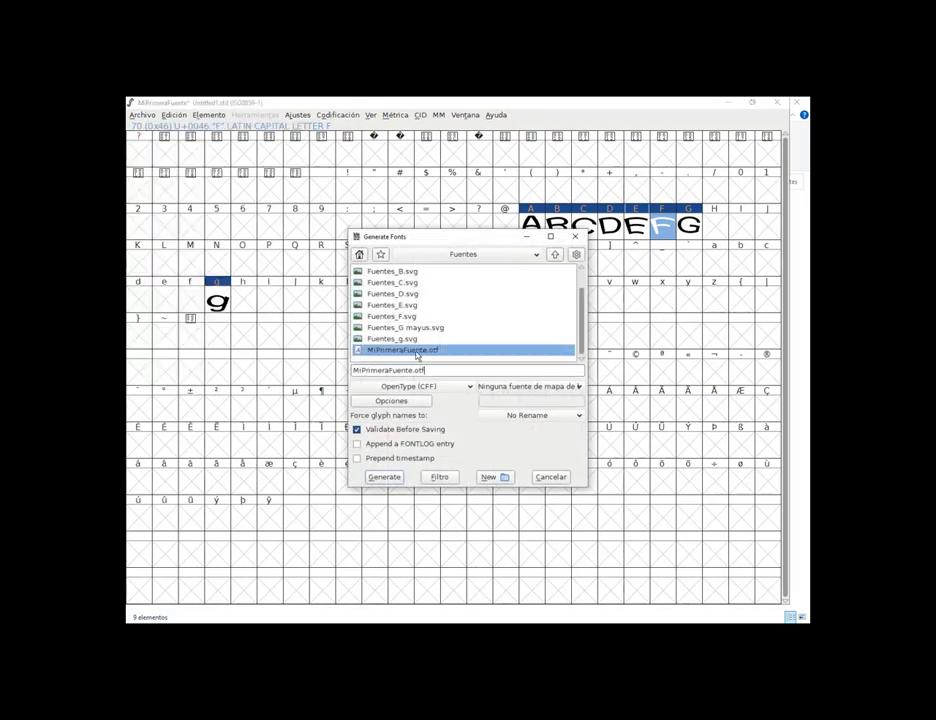
left_click(383, 477)
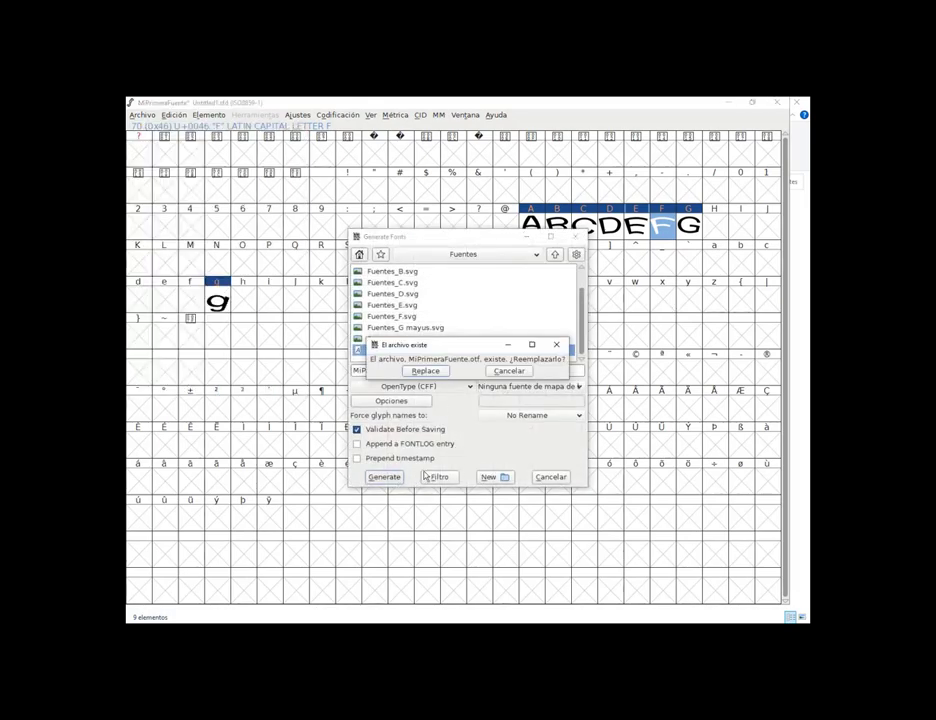
left_click(443, 372)
left_click(507, 385)
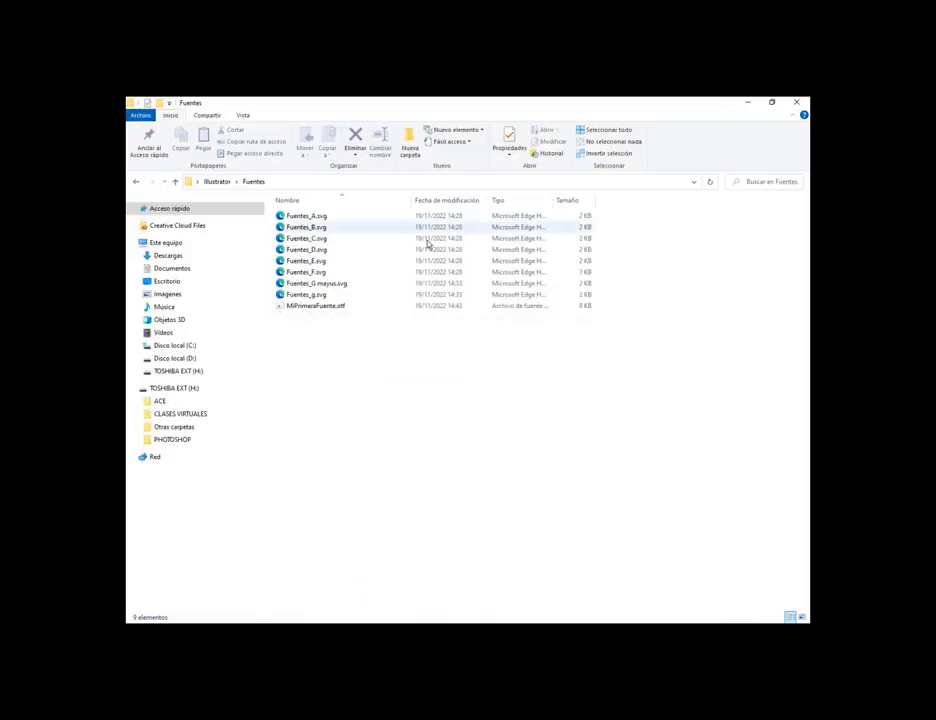
Install the regenerated MiPrimeraFuente.otf over the old version, then close Font Viewer
double_click(327, 309)
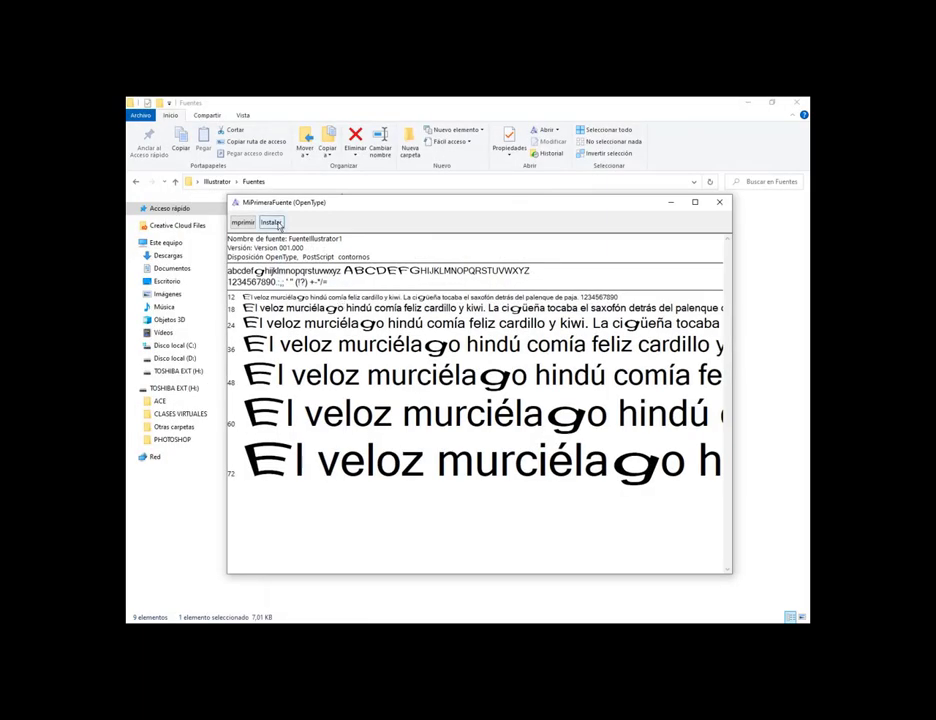
left_click(271, 222)
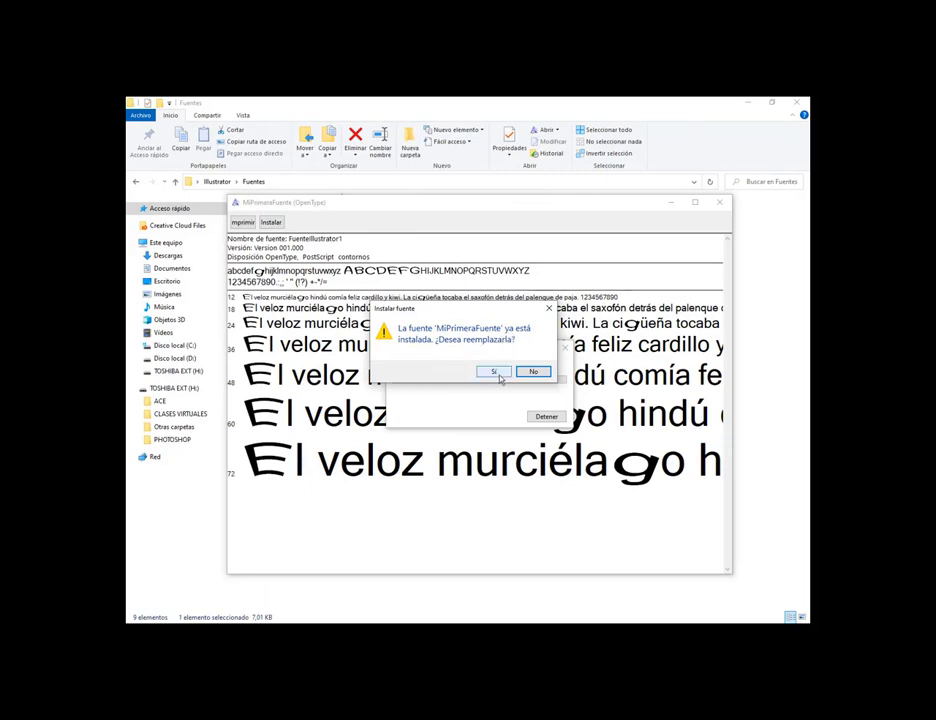
left_click_drag(520, 309, 671, 215)
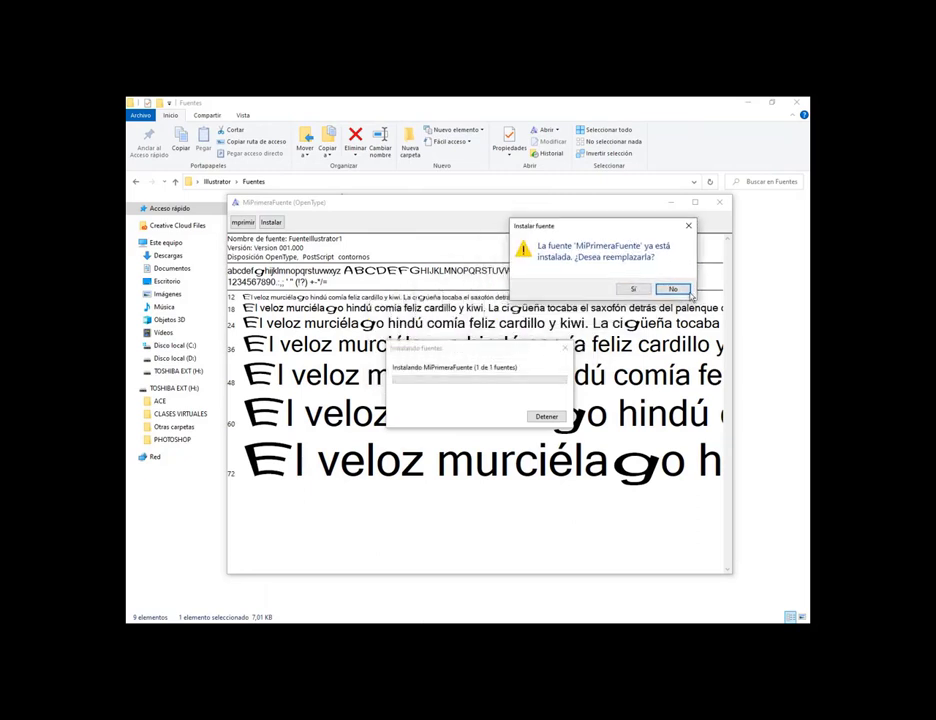
left_click(634, 290)
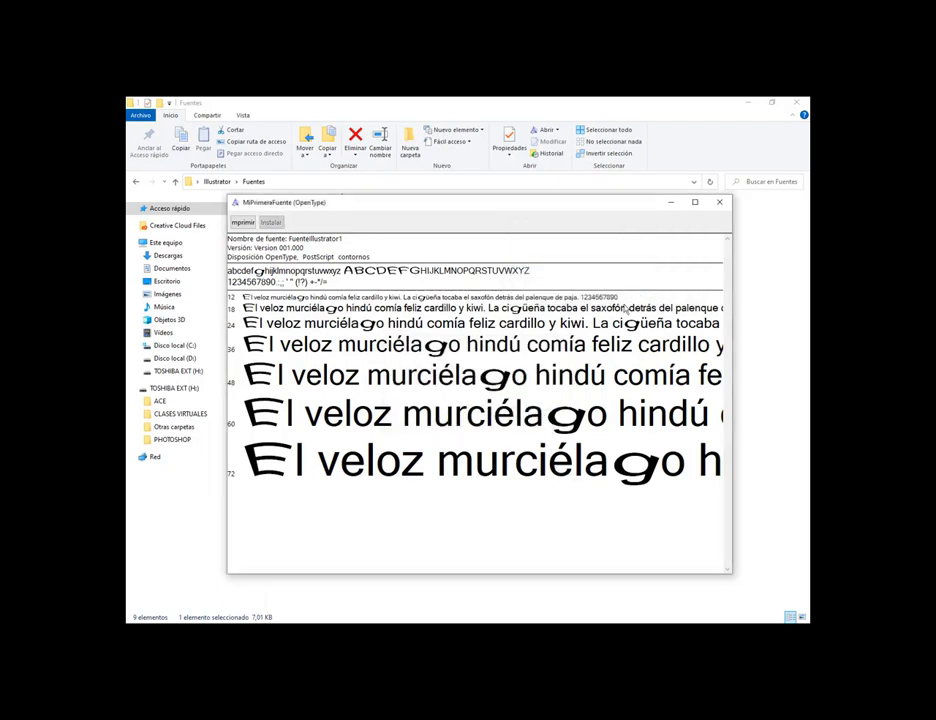
left_click(719, 202)
Replace the Notepad sample line with ABCDEFGg to preview the font
key("alt+Tab")
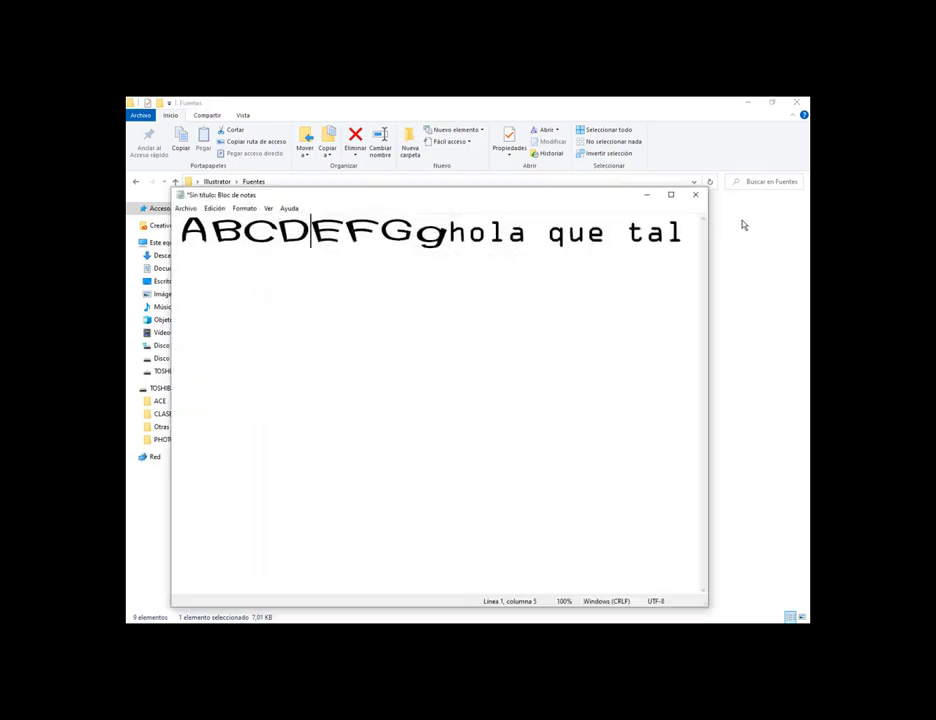
left_click_drag(687, 236, 178, 232)
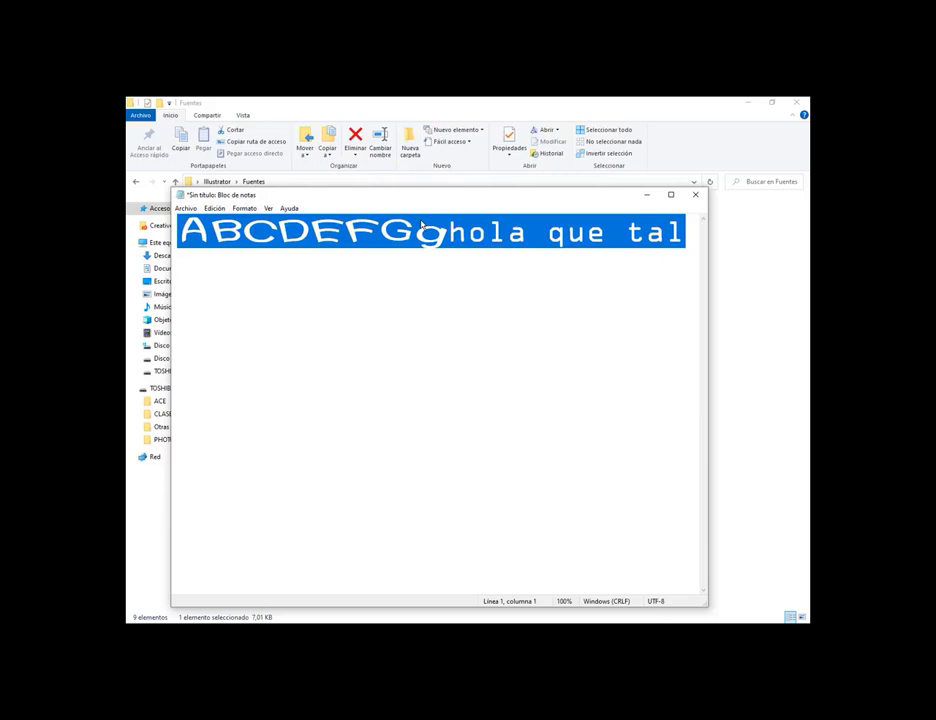
key("BackSpace")
type("a")
key("BackSpace")
type("A")
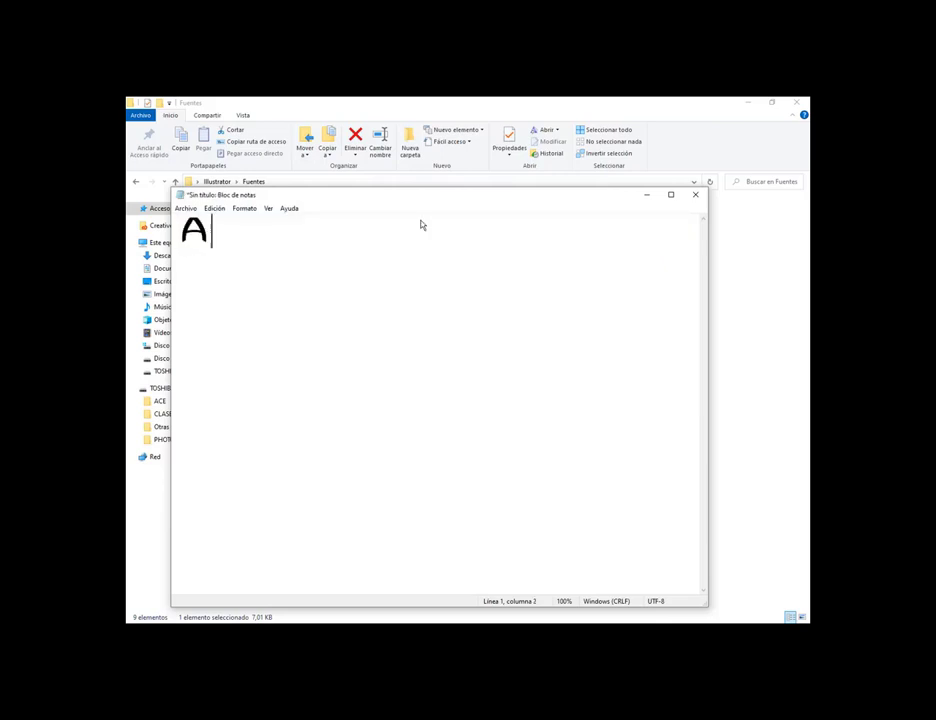
type("v")
key("BackSpace")
type("BC")
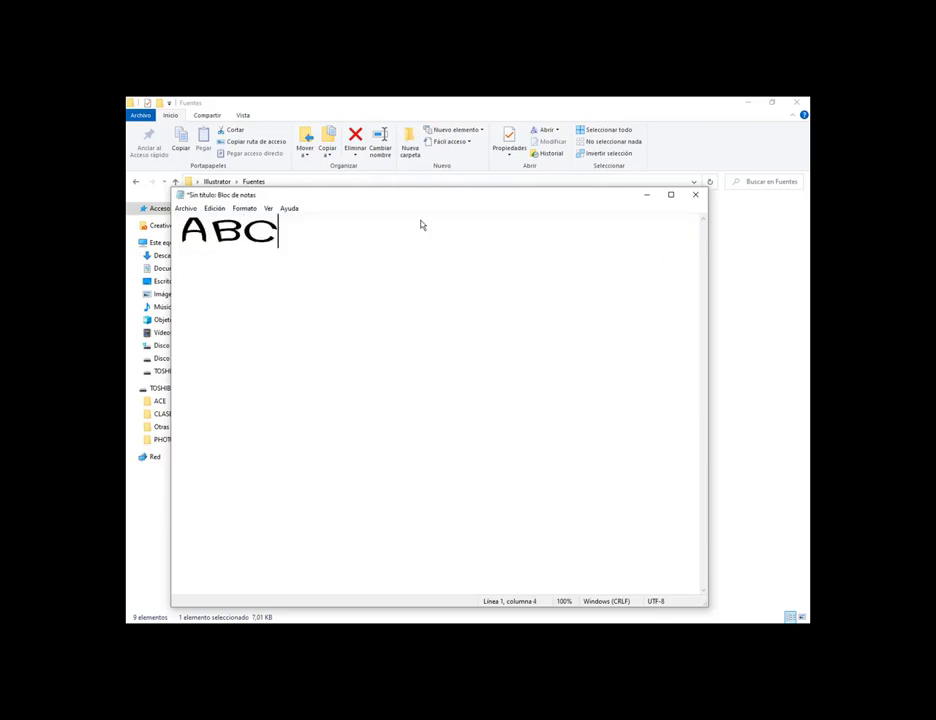
type("DEFG")
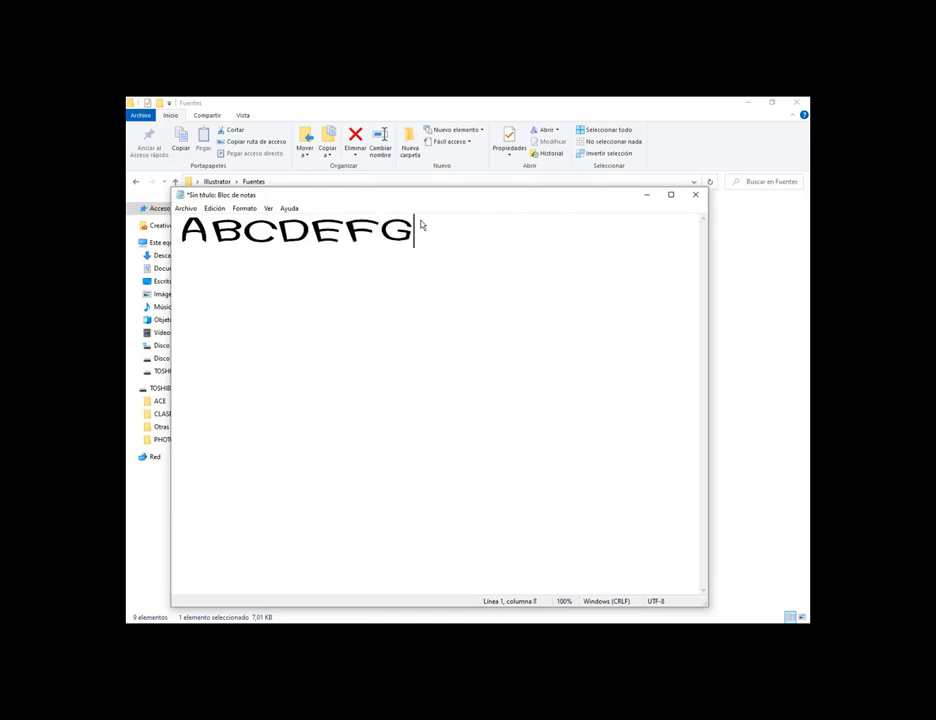
type("g")
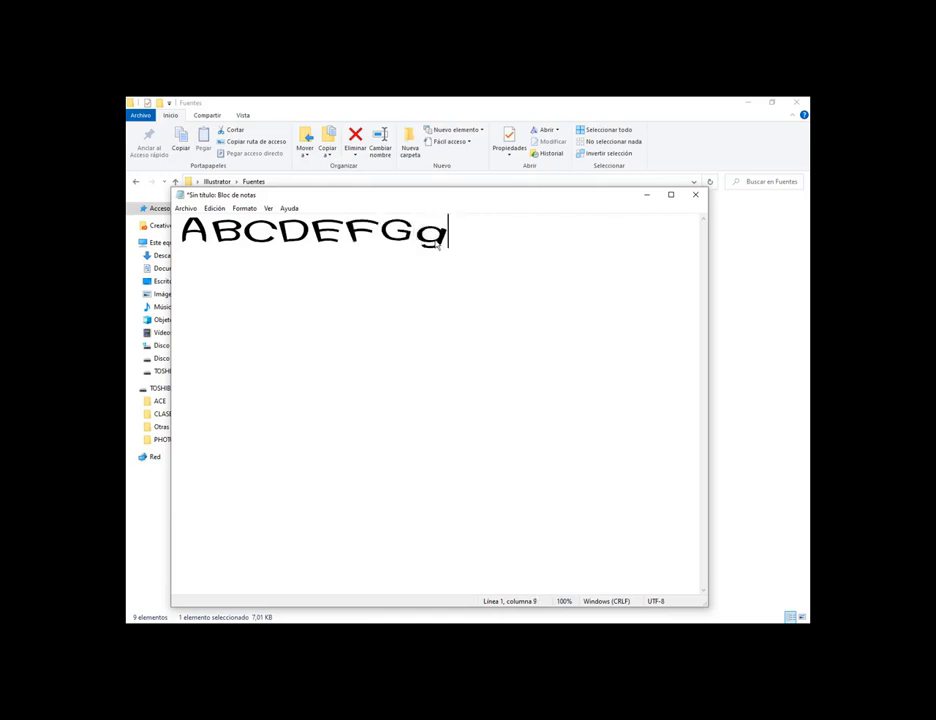
Close the Notepad test note without saving it
left_click(346, 230)
left_click(700, 196)
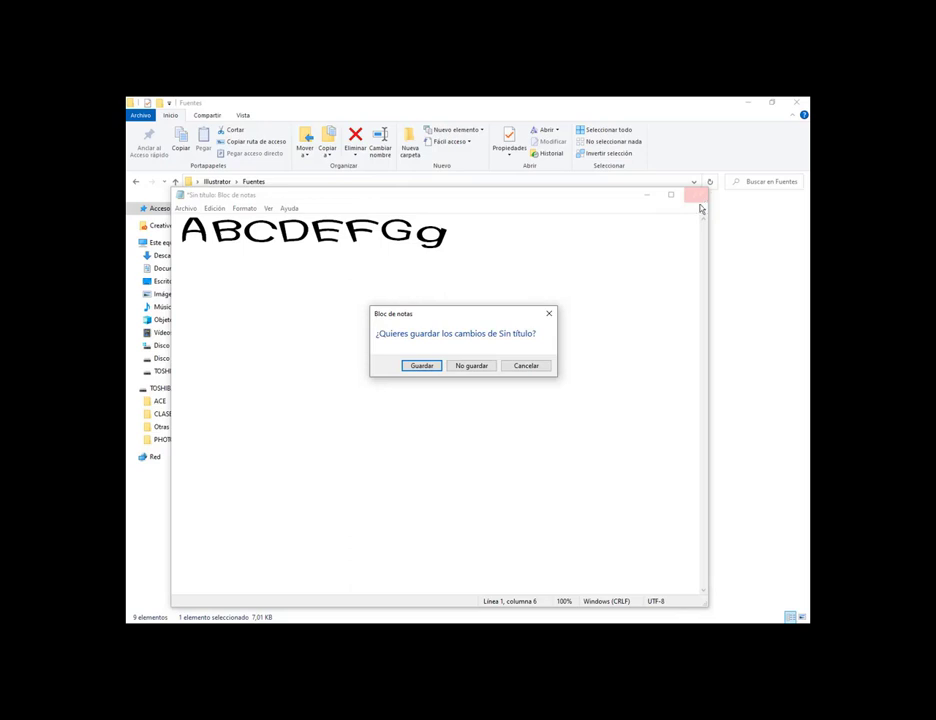
left_click(471, 366)
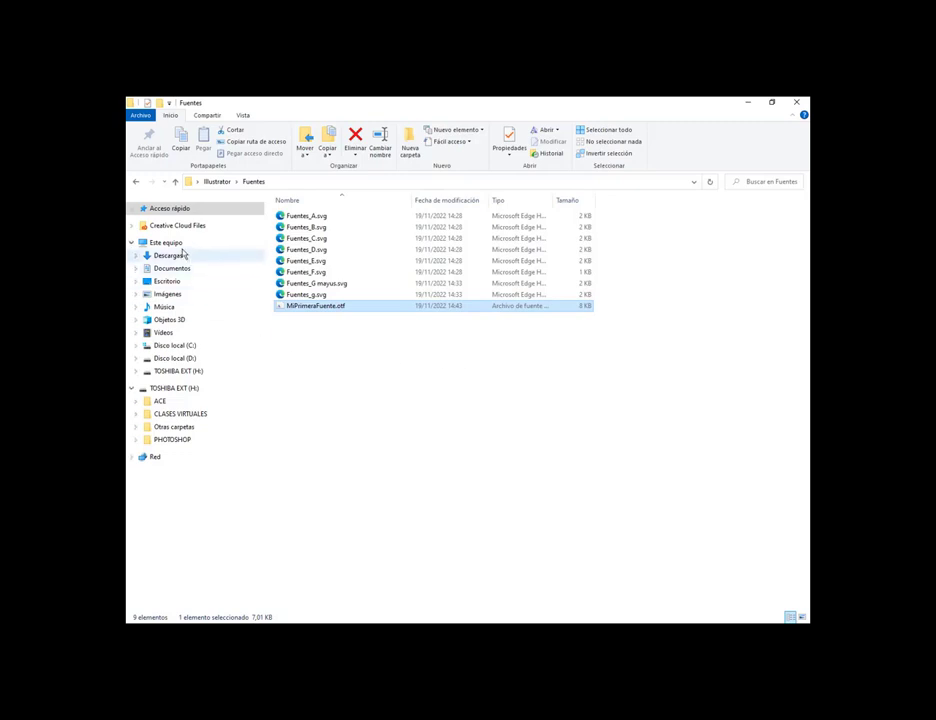
Browse to C:\Windows\Fonts and scroll the list to find FuenteIllustrator1
left_click(190, 347)
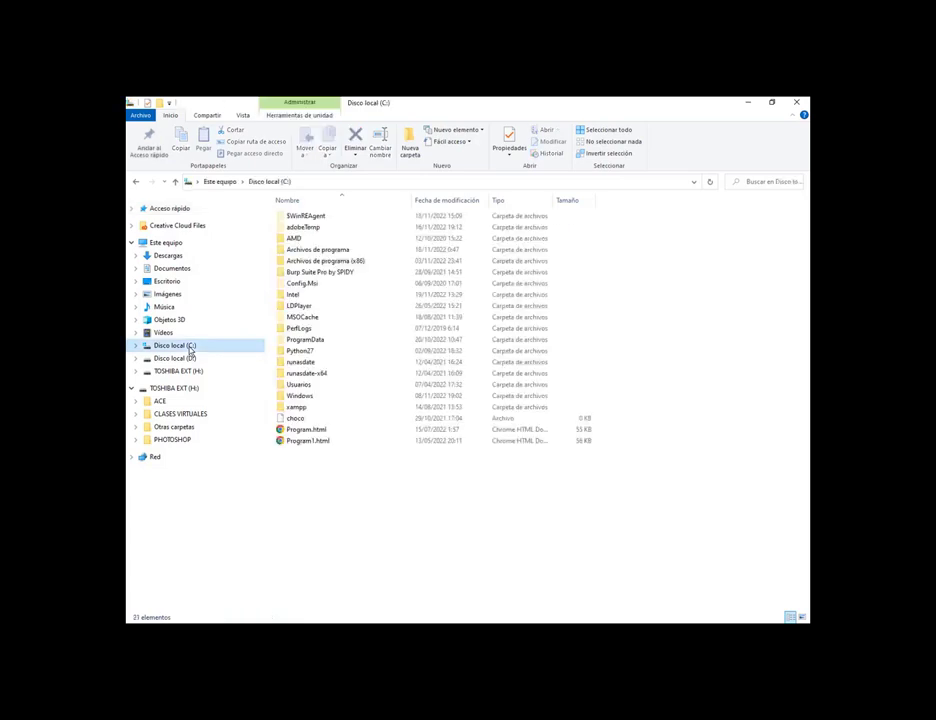
double_click(307, 397)
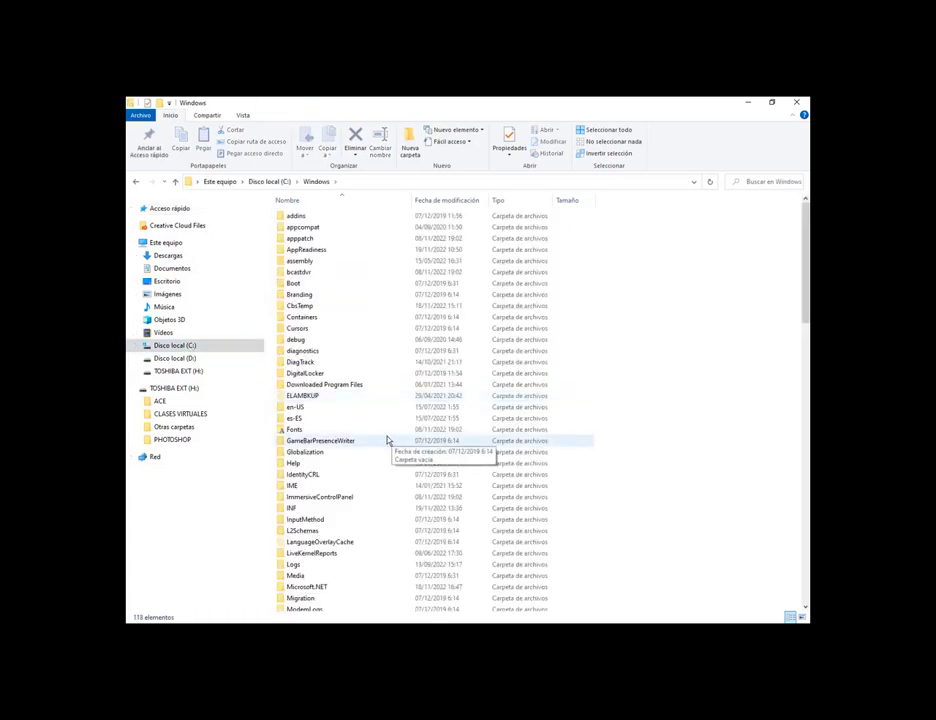
left_click(300, 432)
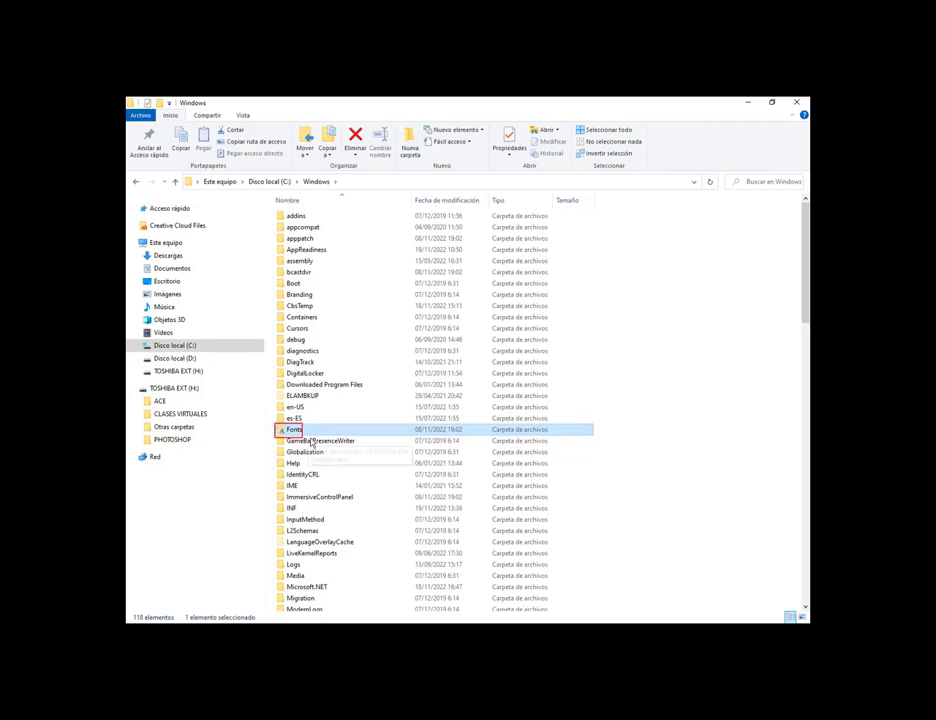
double_click(304, 433)
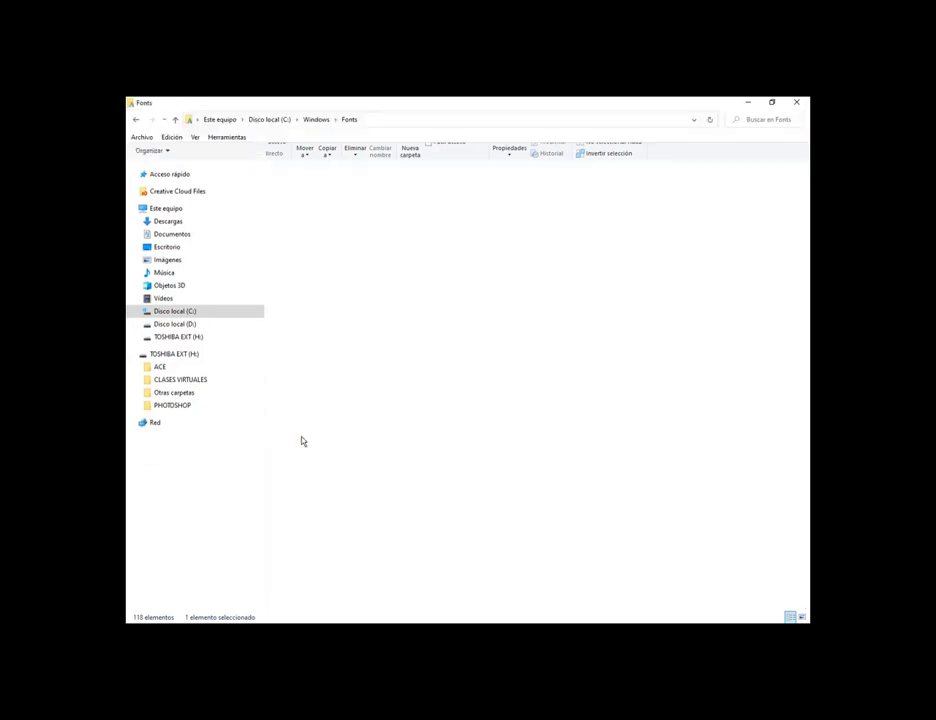
scroll(533, 322, "down", 3)
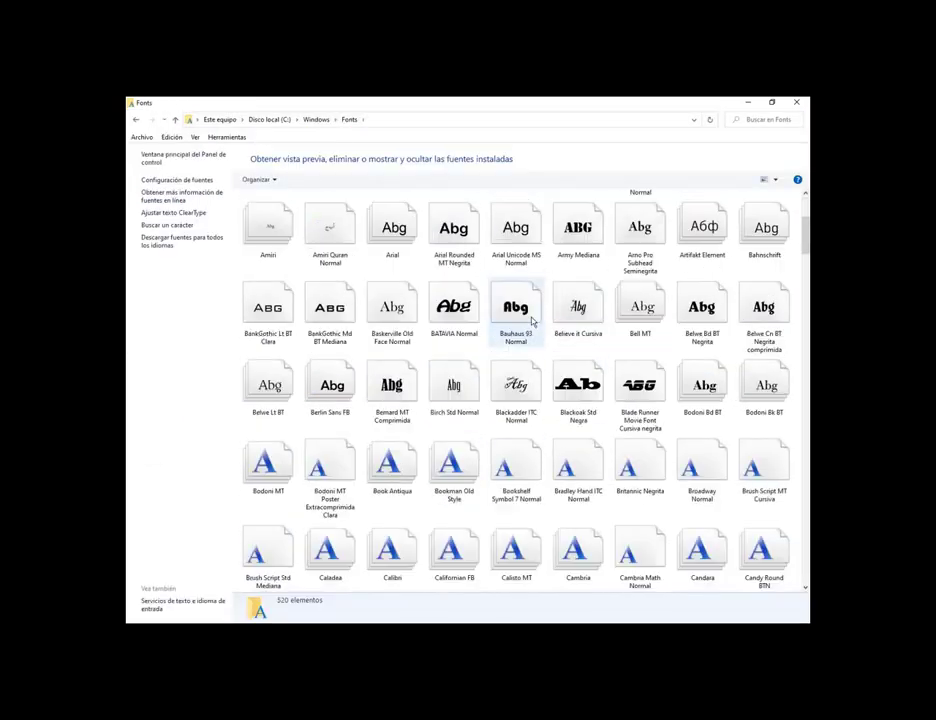
scroll(533, 322, "down", 3)
left_click_drag(806, 258, 805, 347)
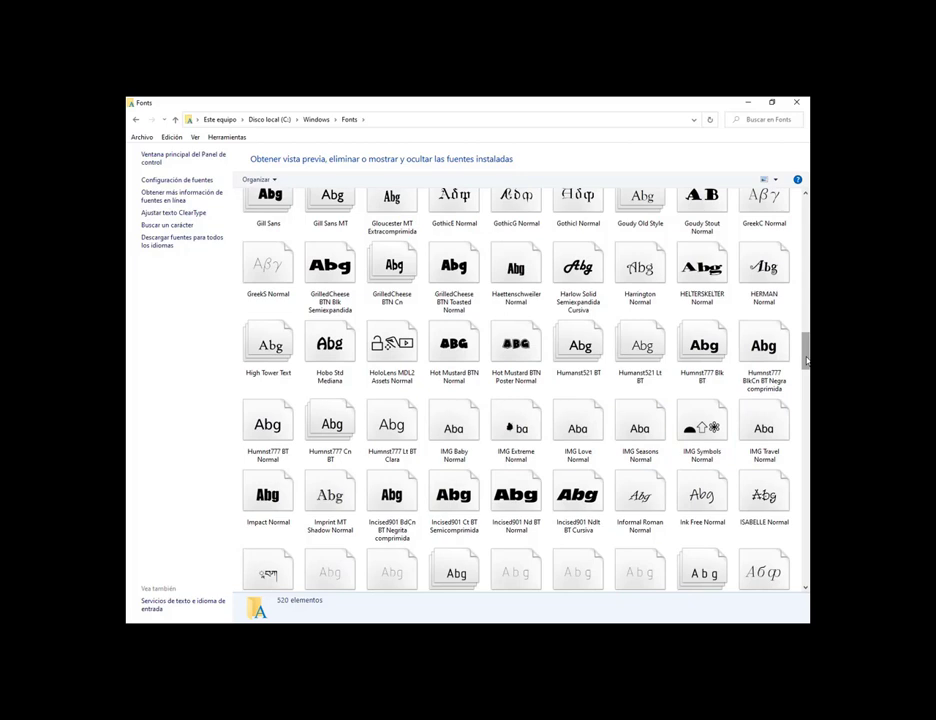
scroll(700, 352, "up", 3)
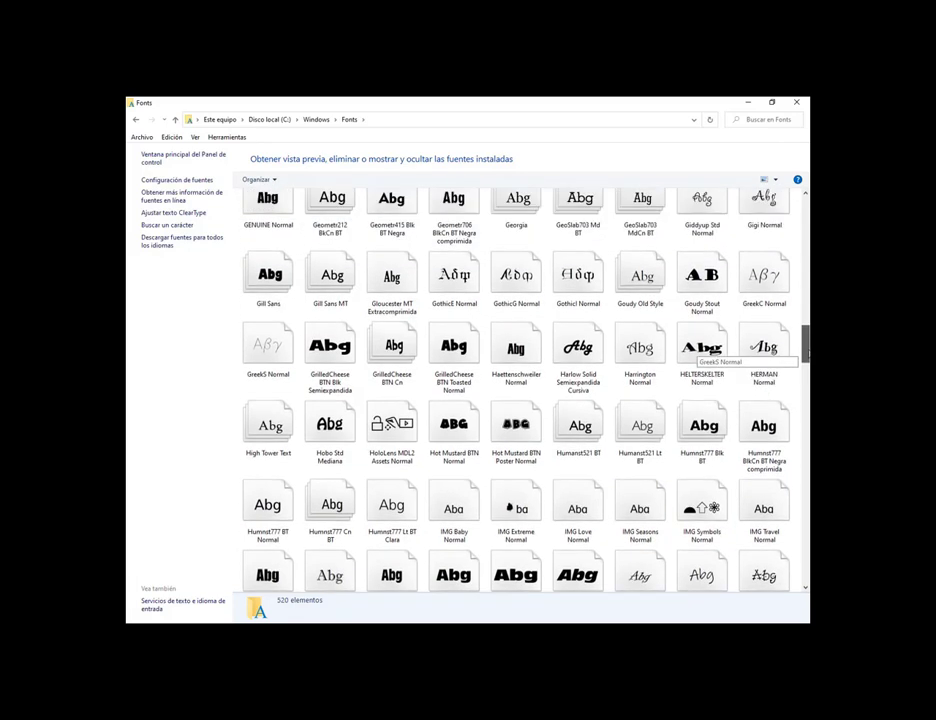
scroll(700, 352, "up", 1)
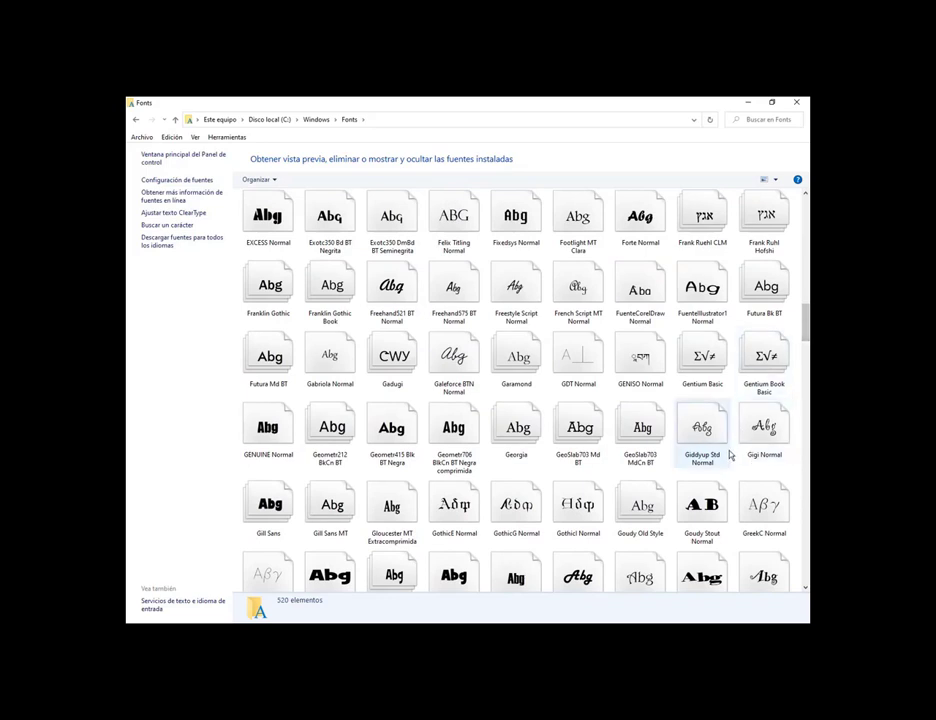
Permanently uninstall FuenteIllustrator1, leaving 519 fonts, and minimize the Fonts window
left_click(706, 318)
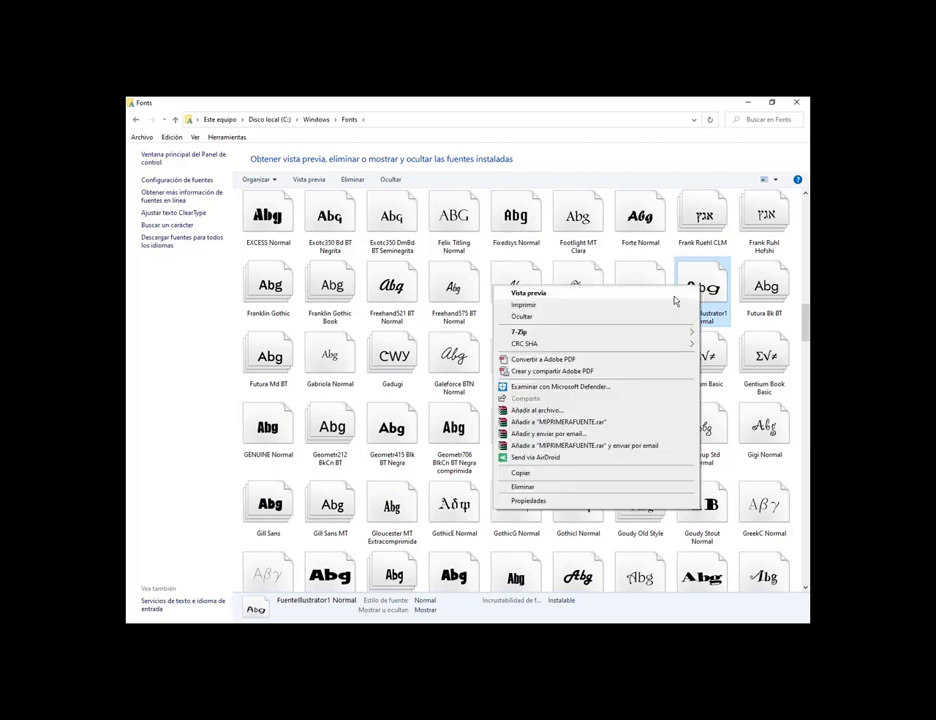
right_click(700, 289)
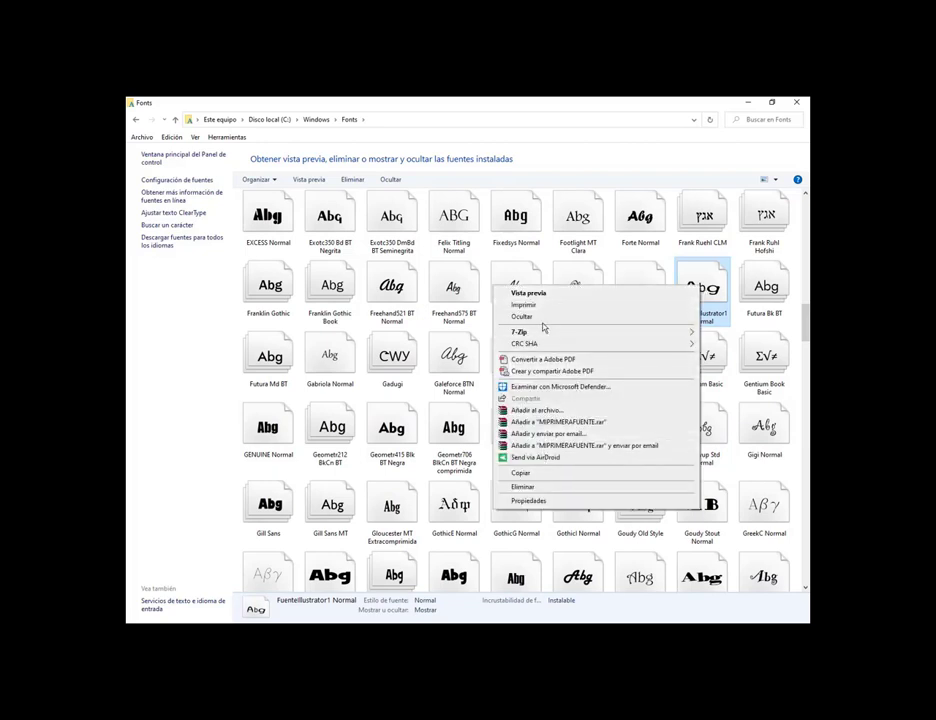
key("Escape")
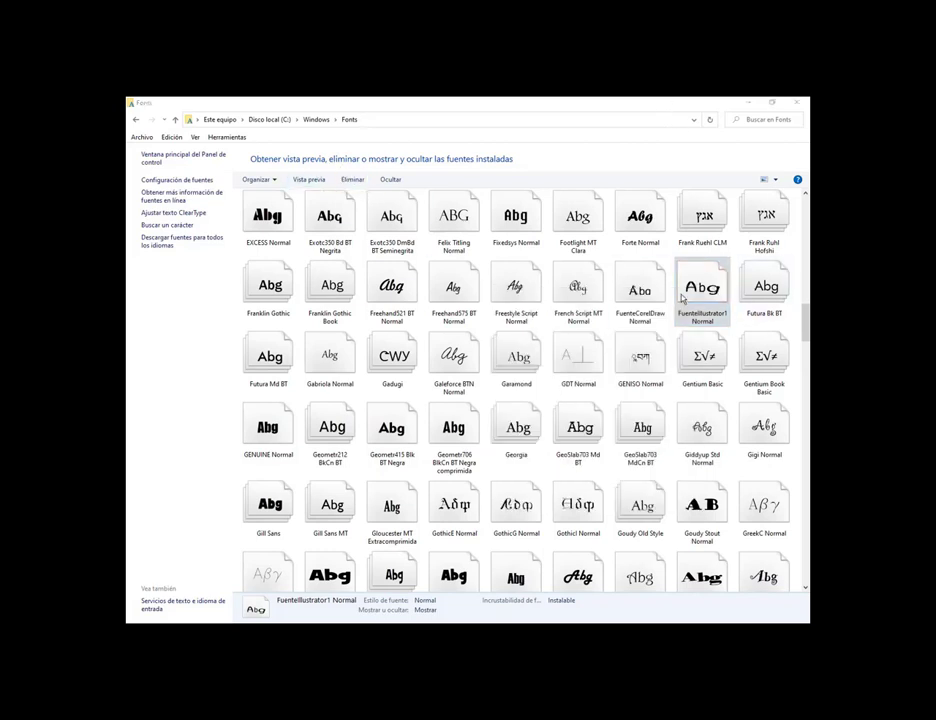
key("Delete")
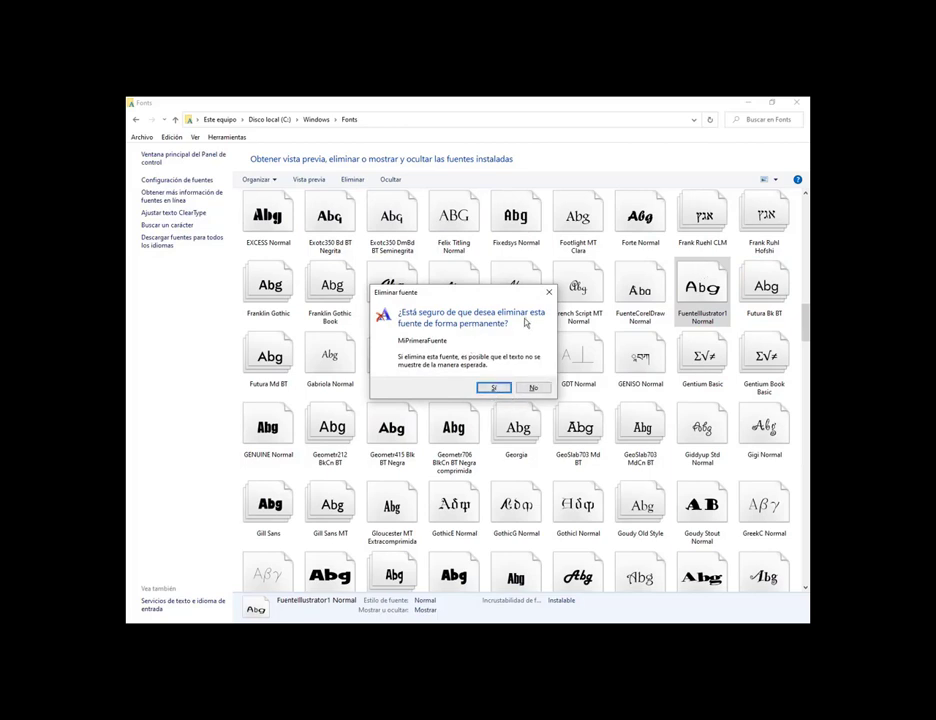
left_click(503, 389)
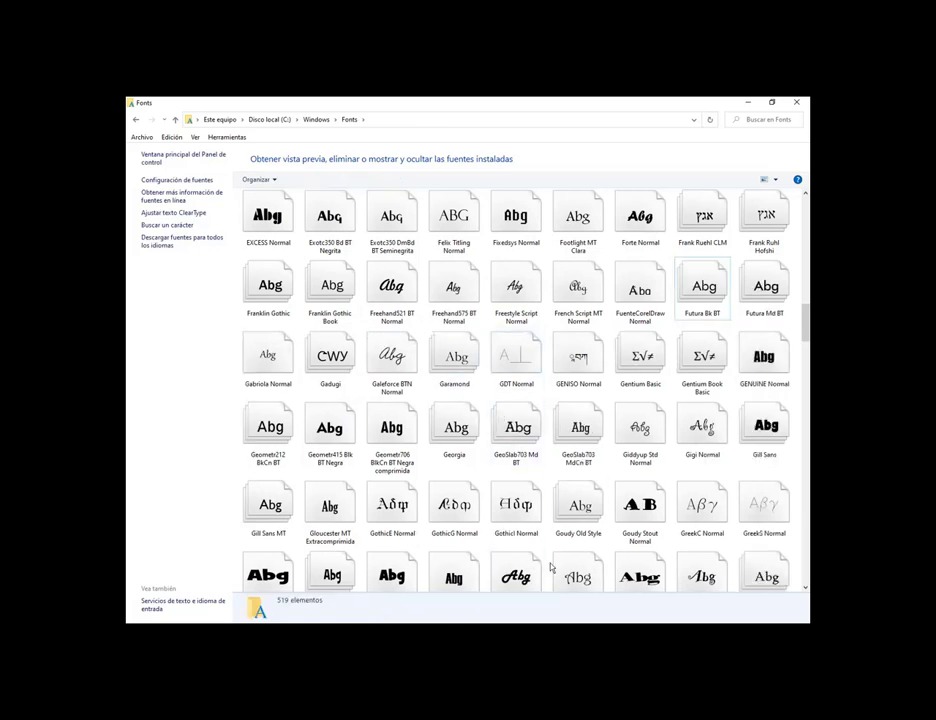
left_click(747, 102)
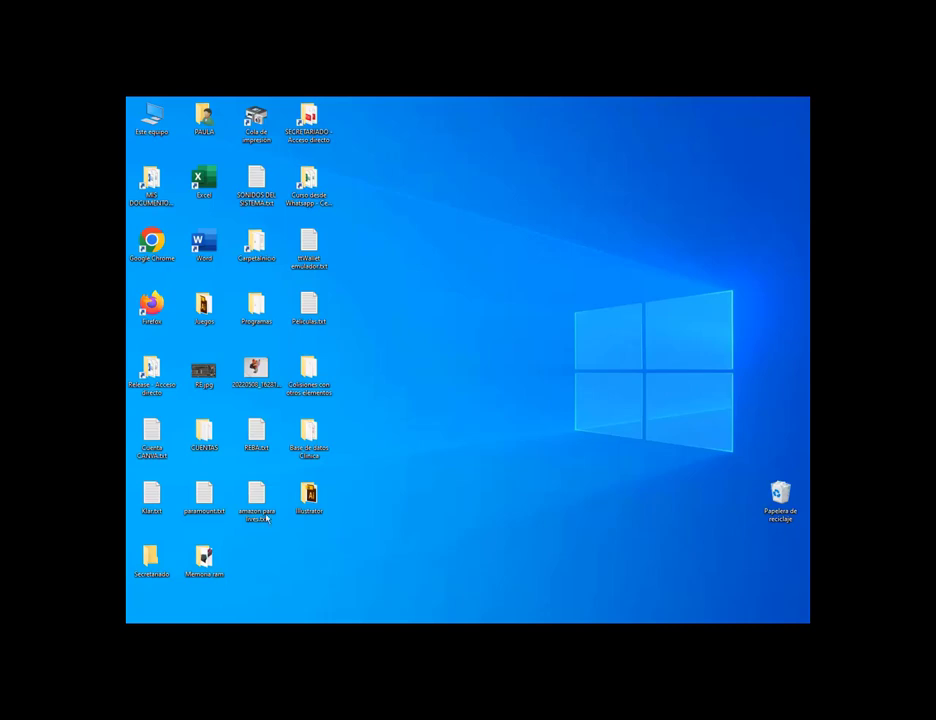
Delete MiPrimeraFuente.otf from Illustrator\Fuentes, leaving eight SVGs, and return to Google Meet
double_click(304, 502)
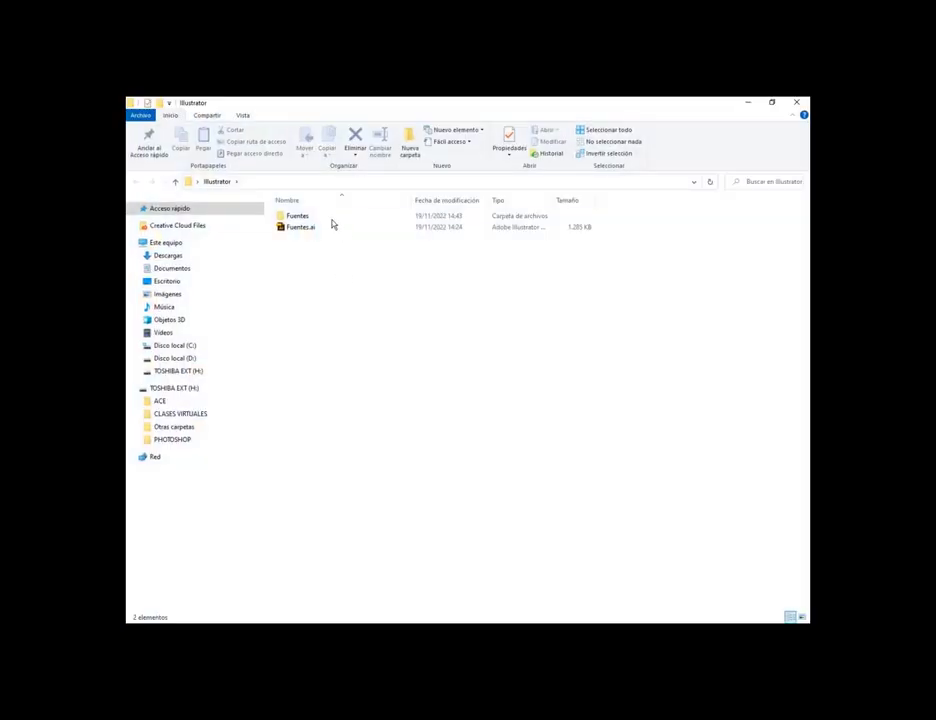
double_click(326, 216)
left_click(322, 307)
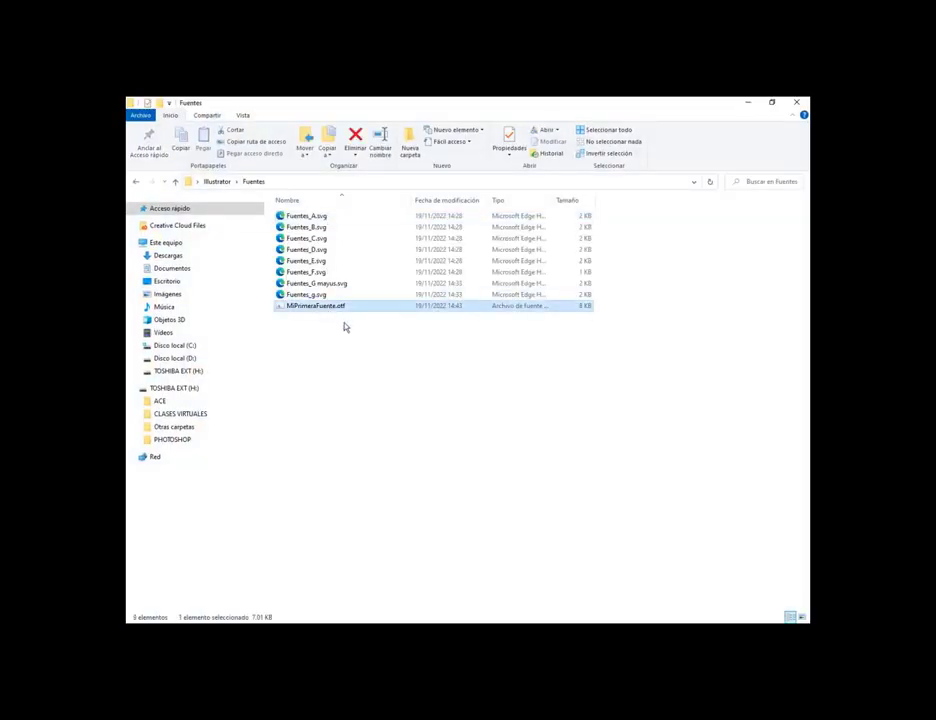
left_click(355, 138)
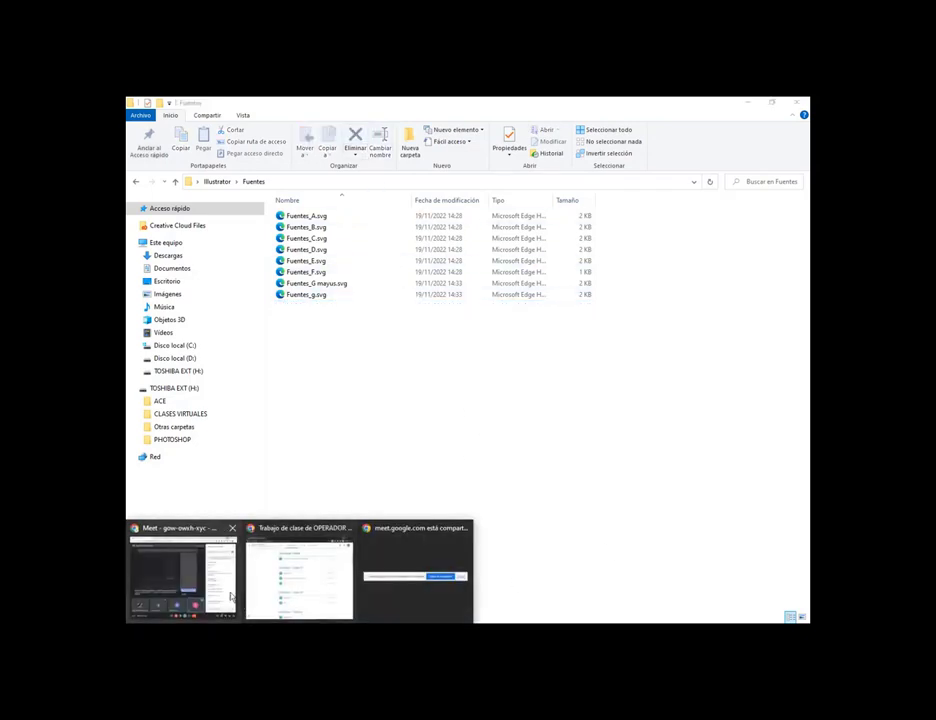
left_click(167, 635)
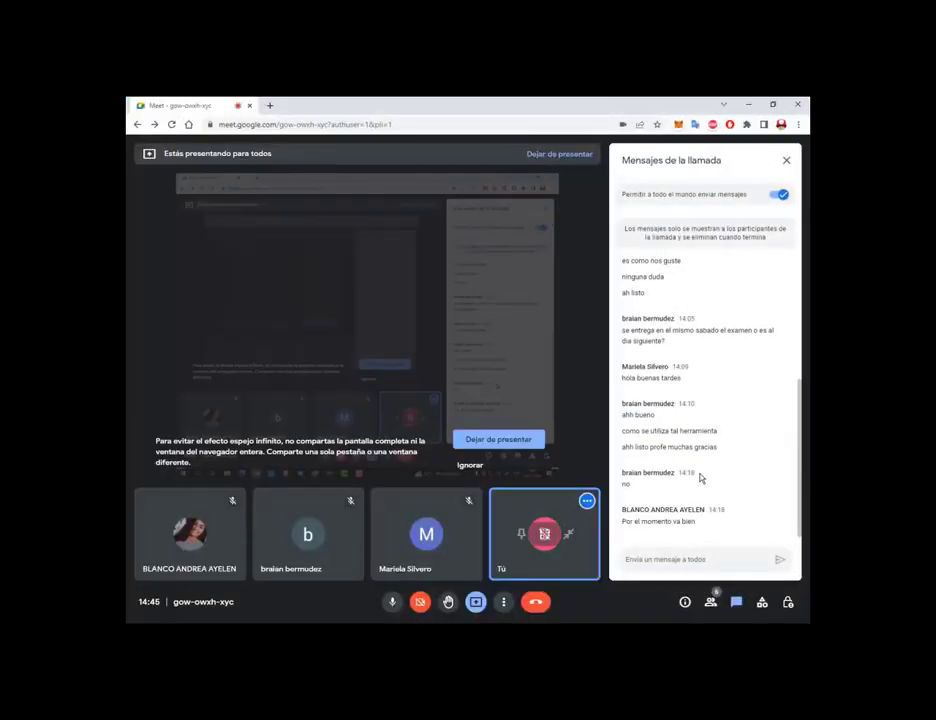
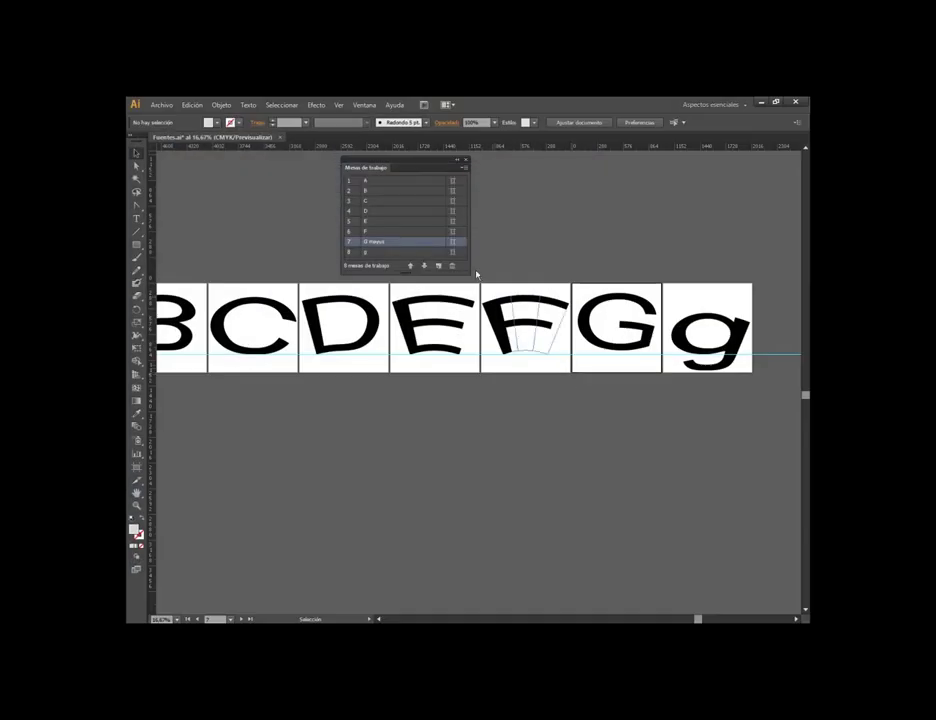
Marquee-select and delete every letter drawing, then make artboard 1 'A' active
scroll(598, 377, "down", 1)
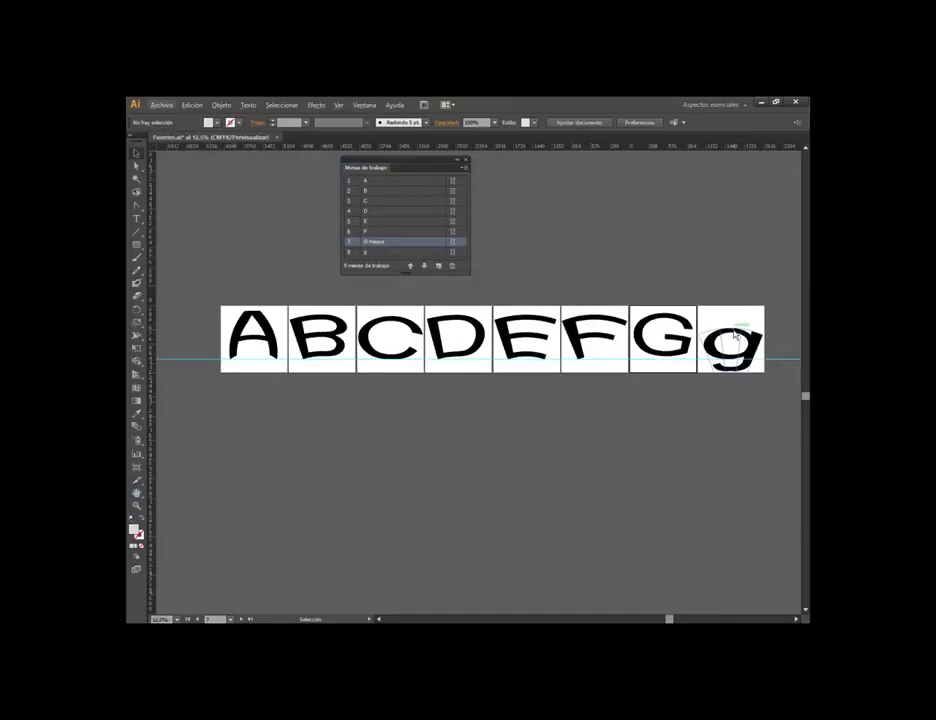
left_click_drag(780, 290, 215, 366)
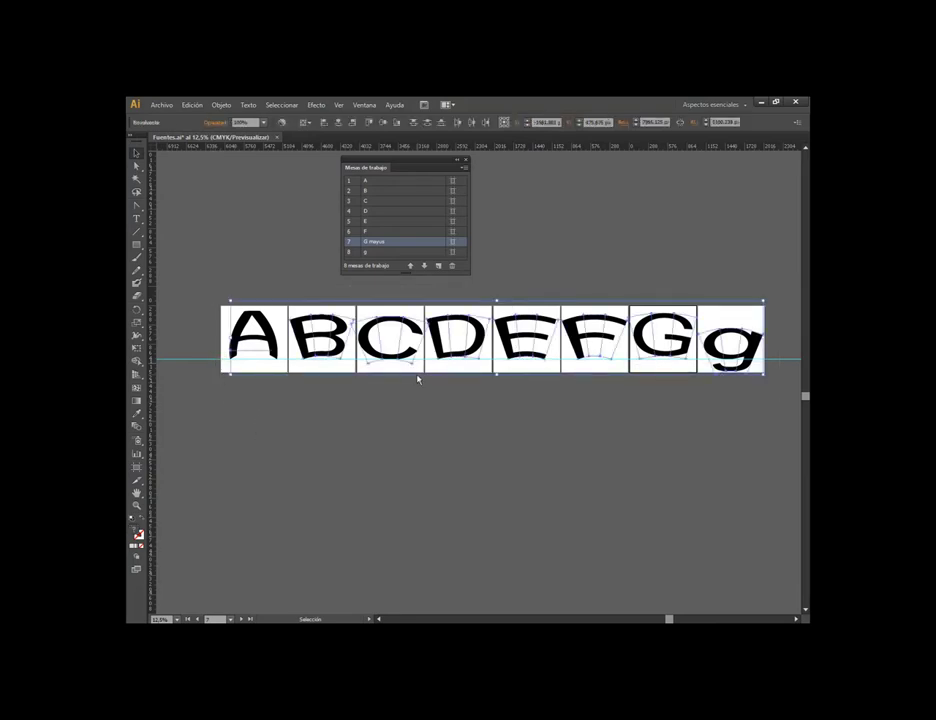
key("Delete")
left_click(382, 183)
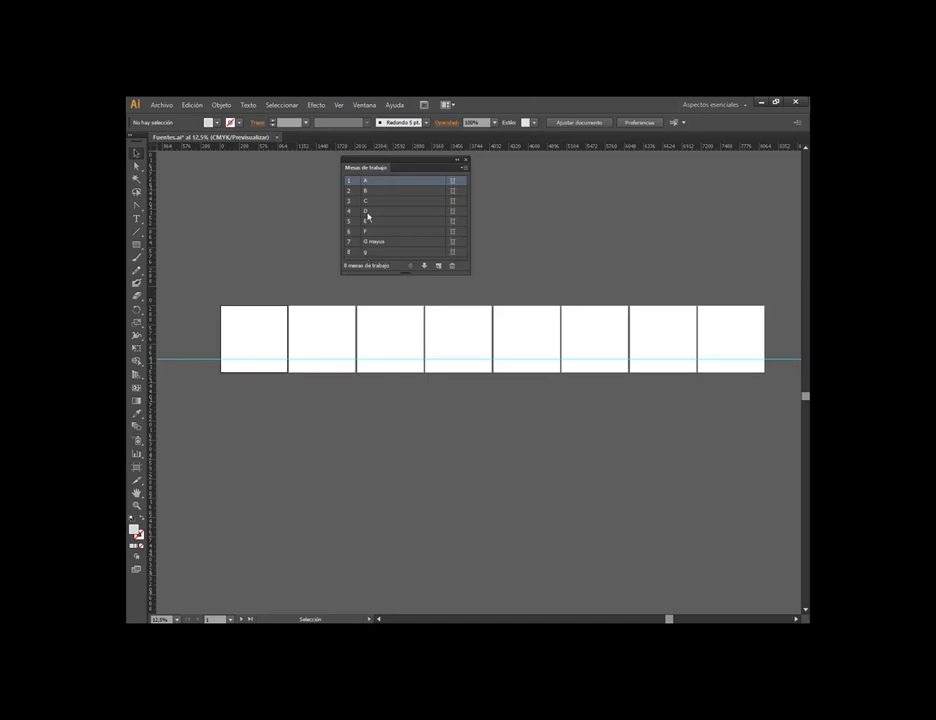
Zoom to artboard A and paintbrush the A's swirled left curl and left side
double_click(369, 183)
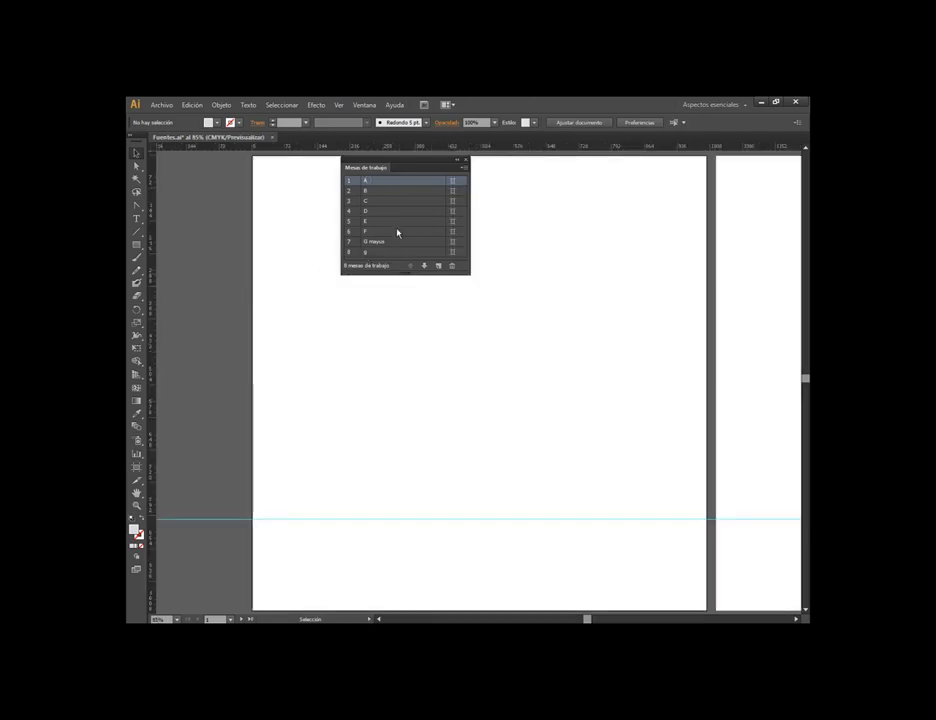
left_click(457, 162)
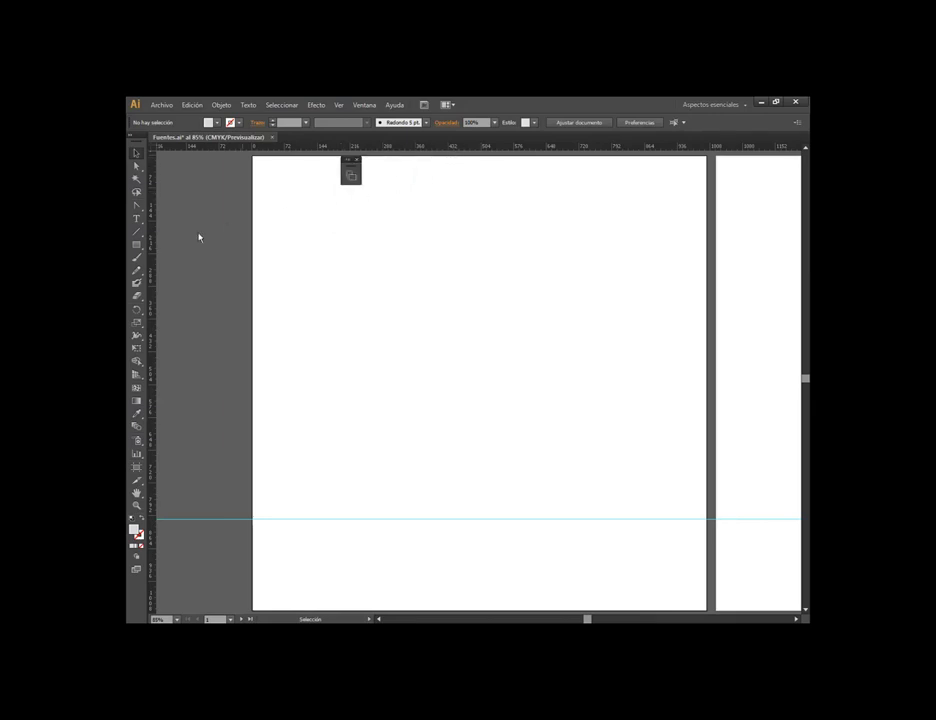
left_click(138, 257)
left_click(334, 468)
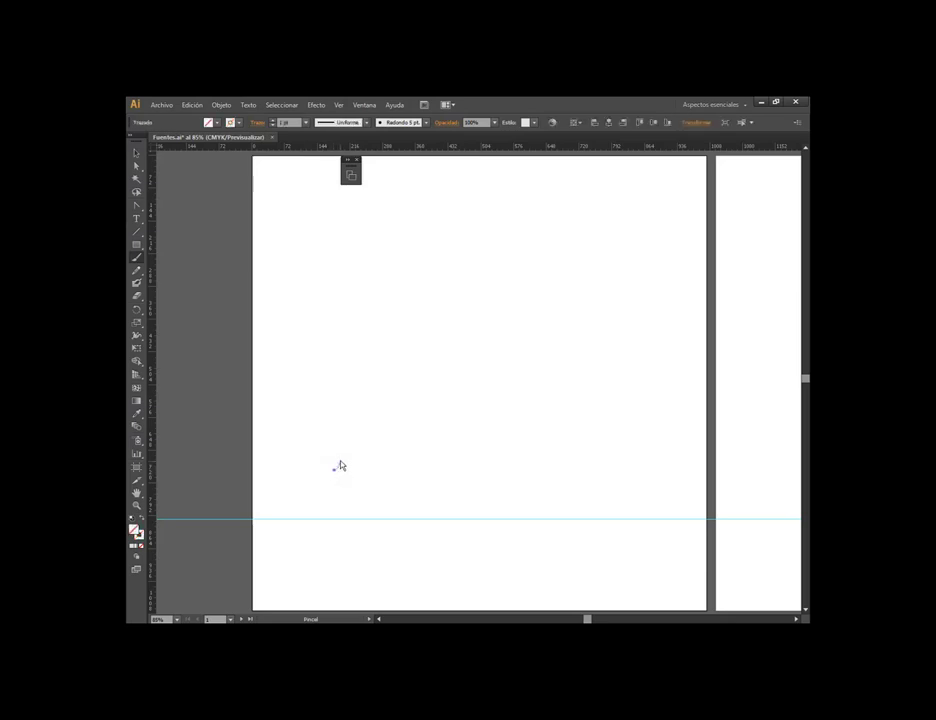
left_click_drag(299, 491, 336, 525)
left_click_drag(402, 443, 438, 334)
Draw the A's right leg with a spiral curl and a wavy crossbar, then select it
left_click_drag(552, 194, 519, 257)
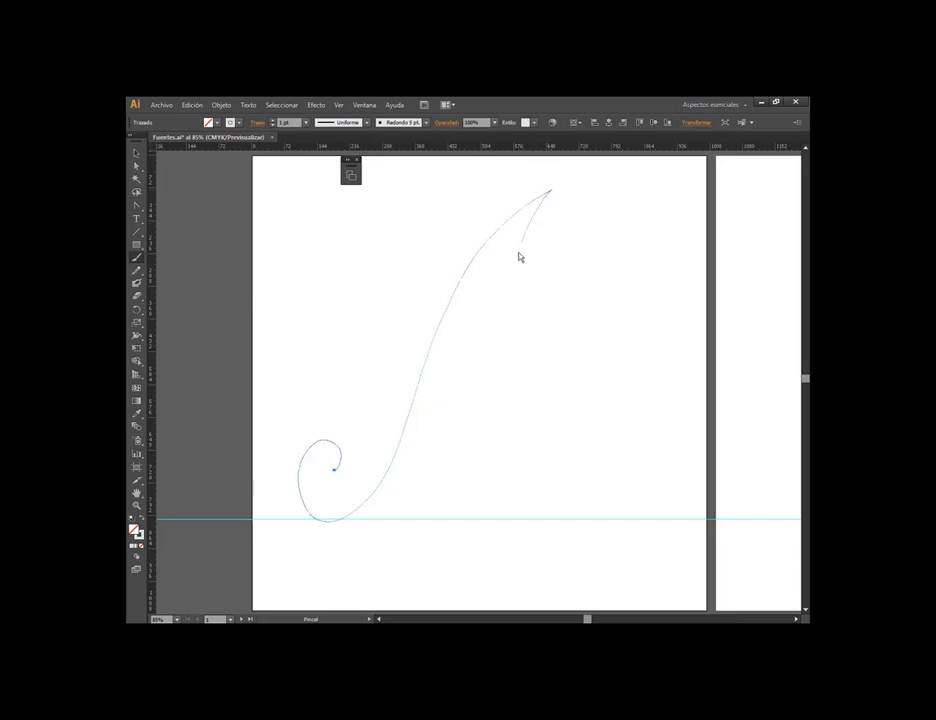
mouse_move(503, 352)
left_mouse_down()
mouse_move(506, 451)
mouse_move(524, 512)
mouse_move(570, 524)
left_mouse_up()
mouse_move(596, 423)
left_mouse_down()
mouse_move(543, 457)
mouse_move(575, 462)
left_mouse_up()
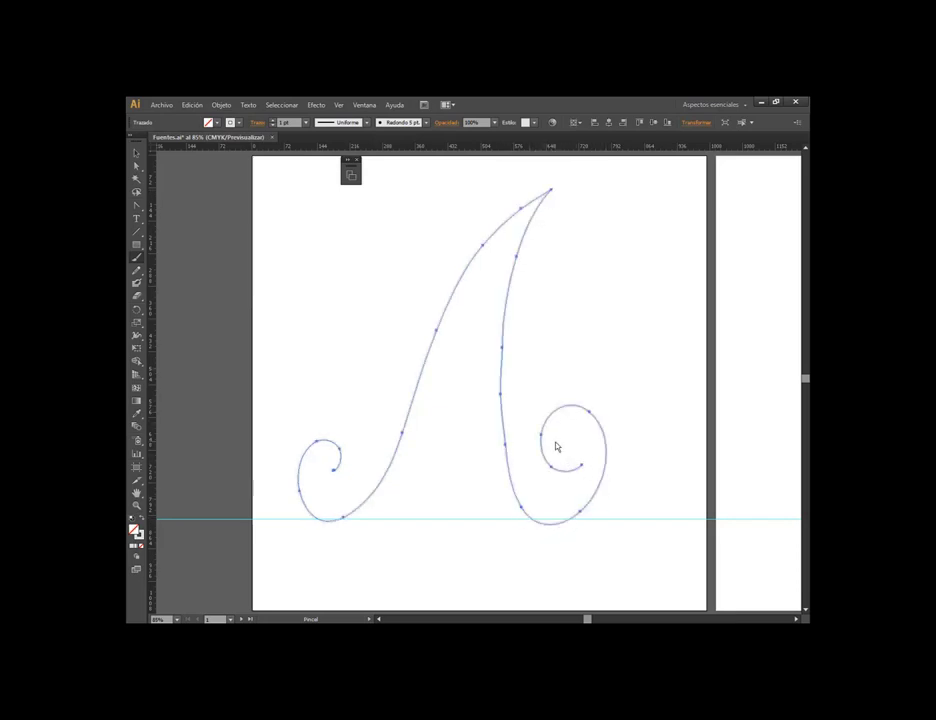
left_click_drag(419, 389, 541, 369)
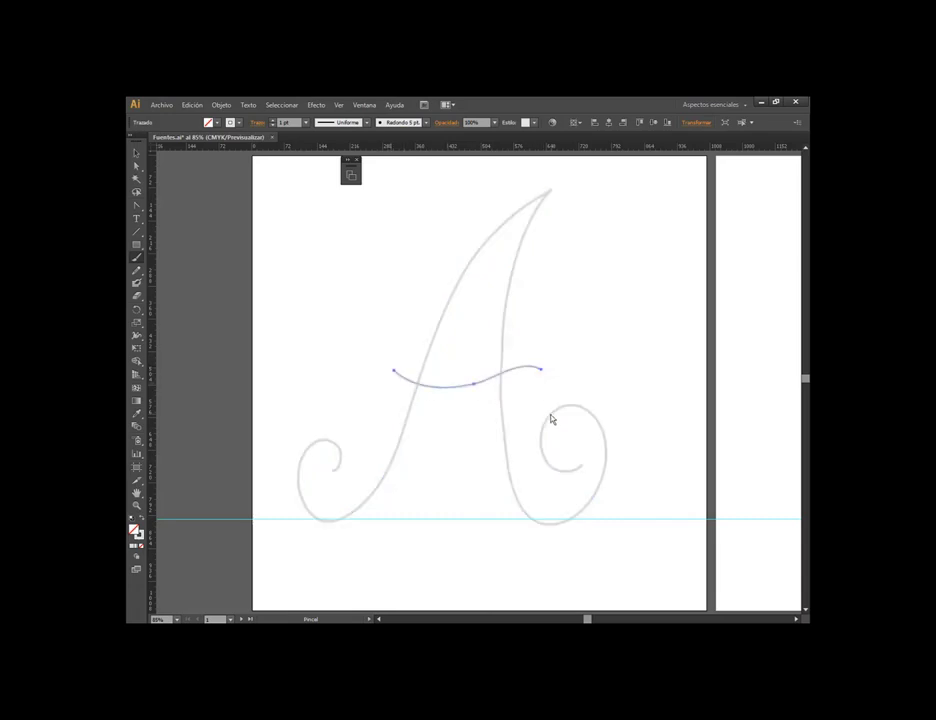
left_click(137, 153)
left_click_drag(379, 312, 443, 415)
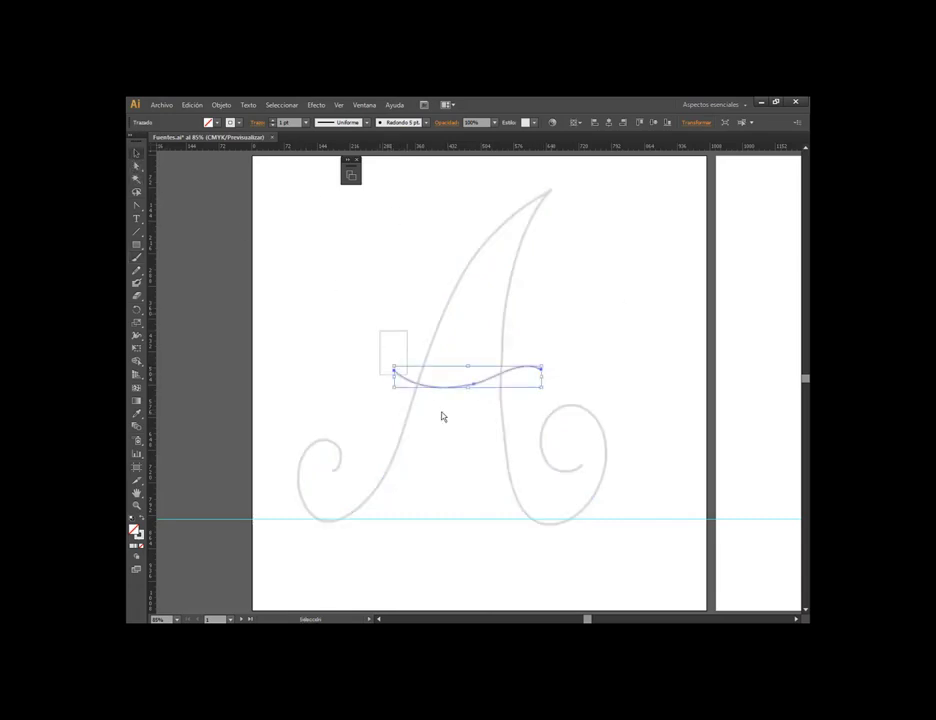
Give the A black 20 pt strokes with the Básico brush and tapered ellipse width profile
left_click(237, 123)
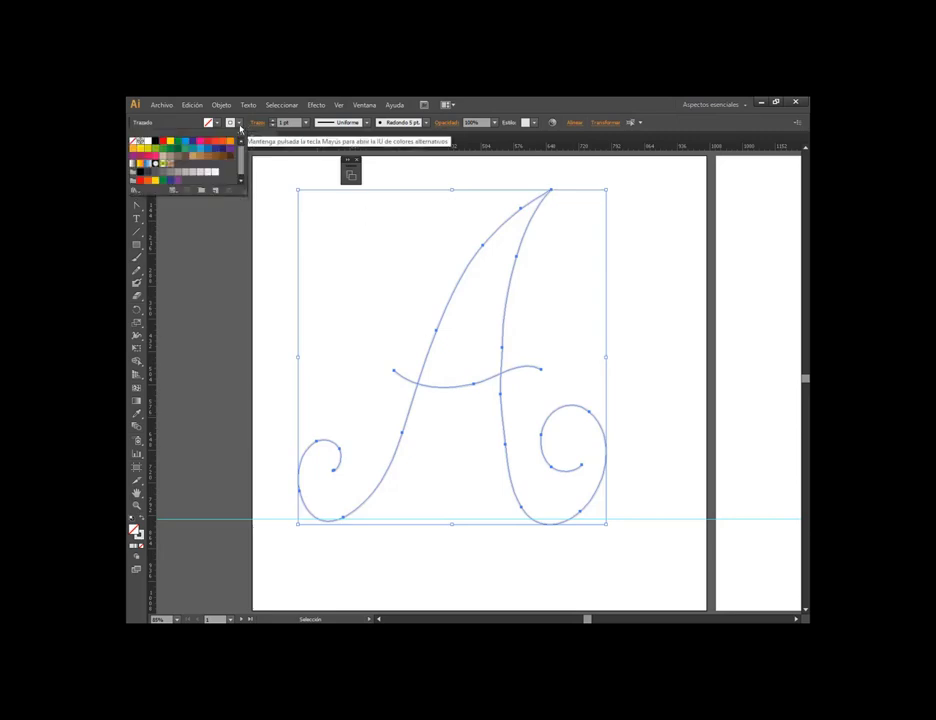
left_click(156, 145)
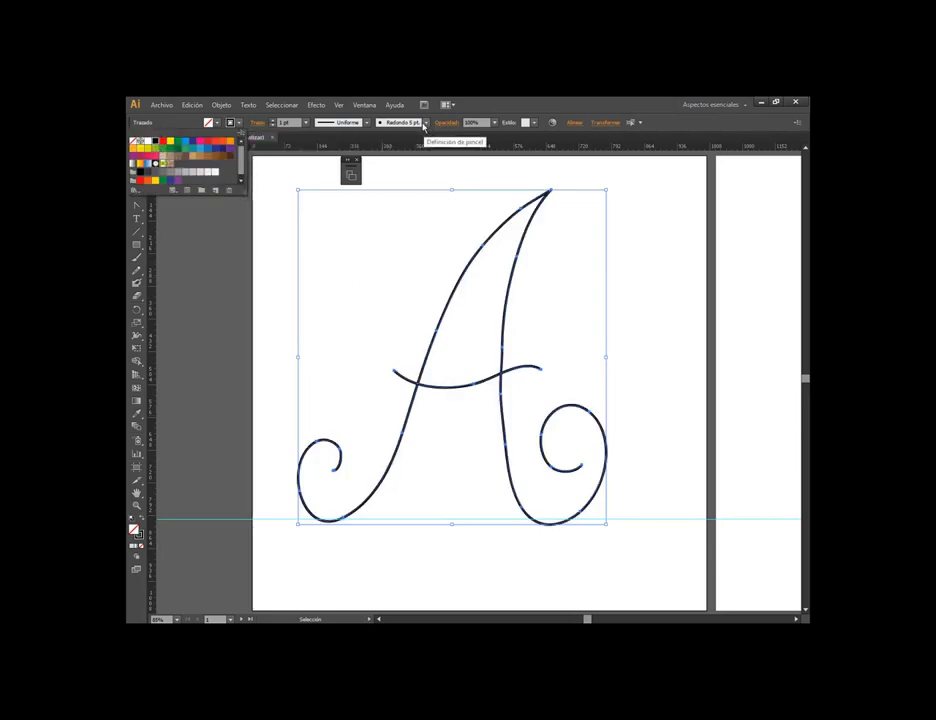
left_click(425, 122)
left_click(370, 163)
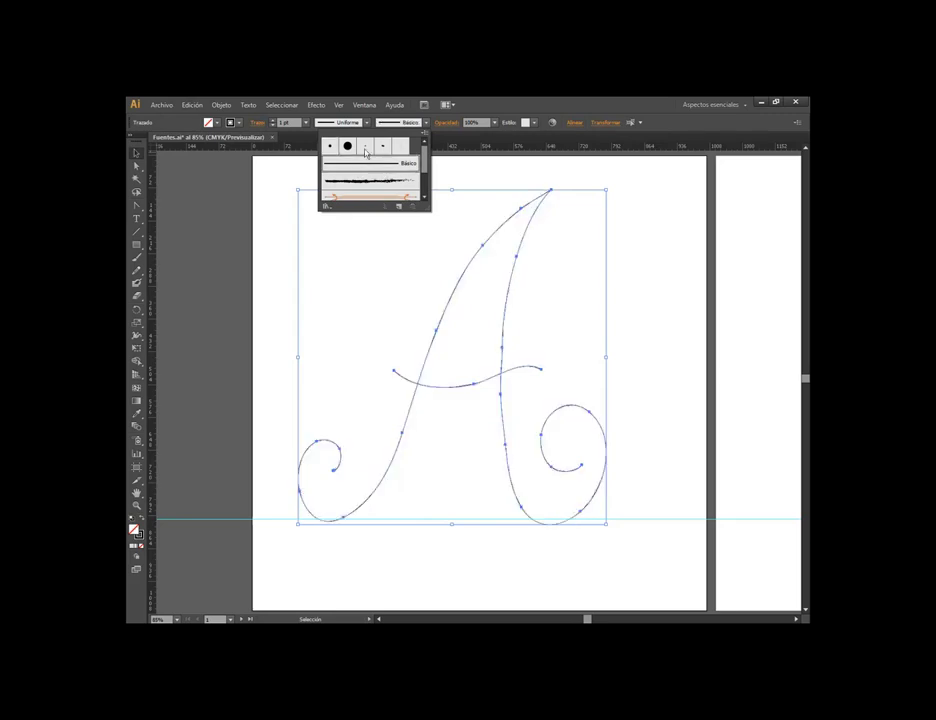
left_click(368, 122)
left_click(345, 152)
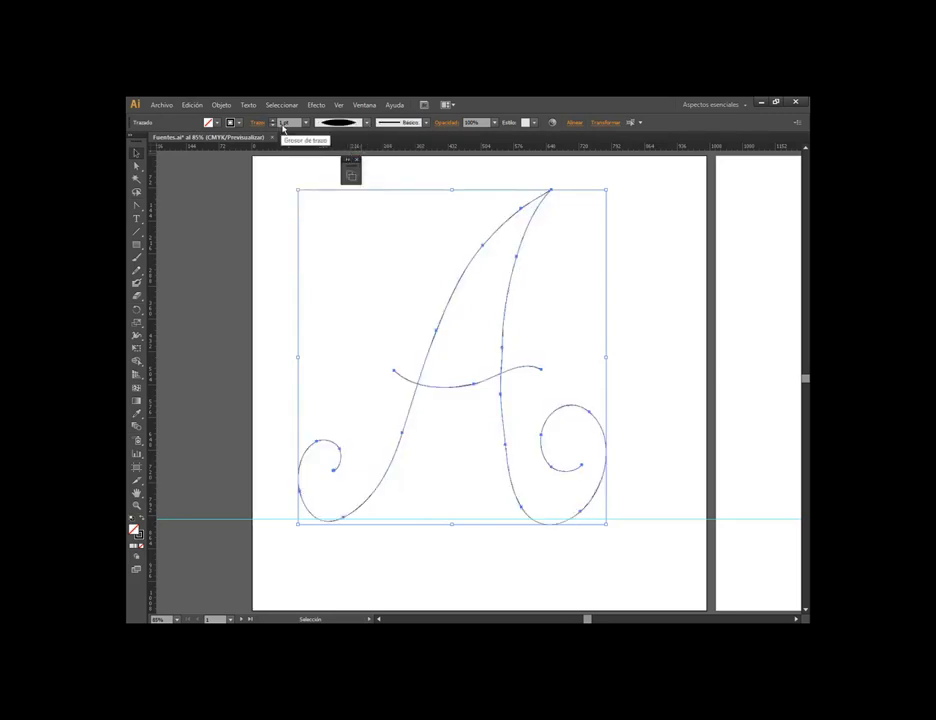
scroll(286, 127, "up", 10)
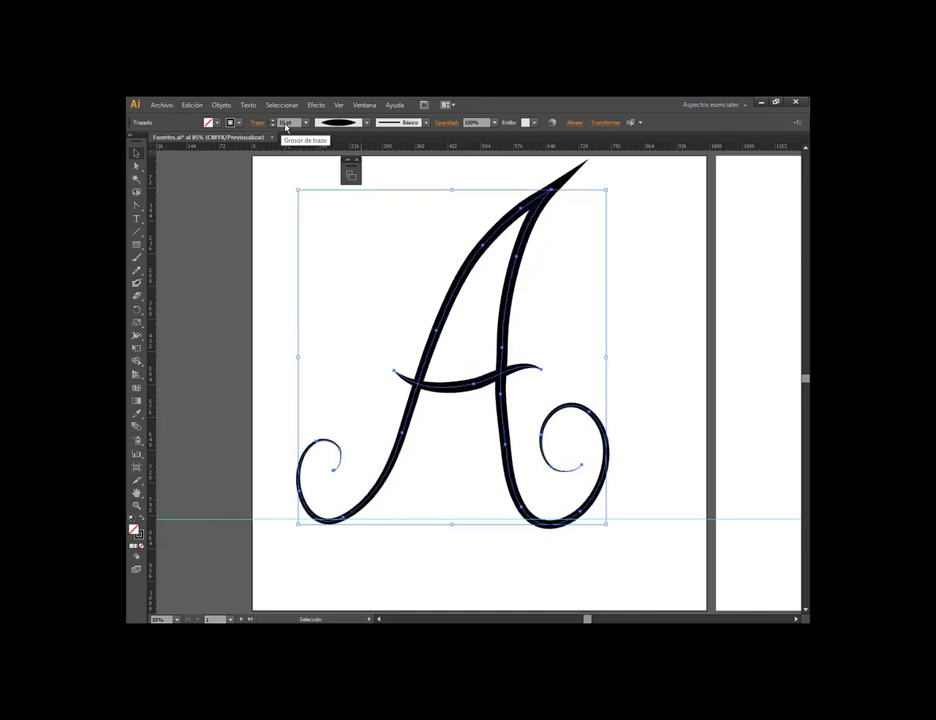
type("25")
left_click(264, 379)
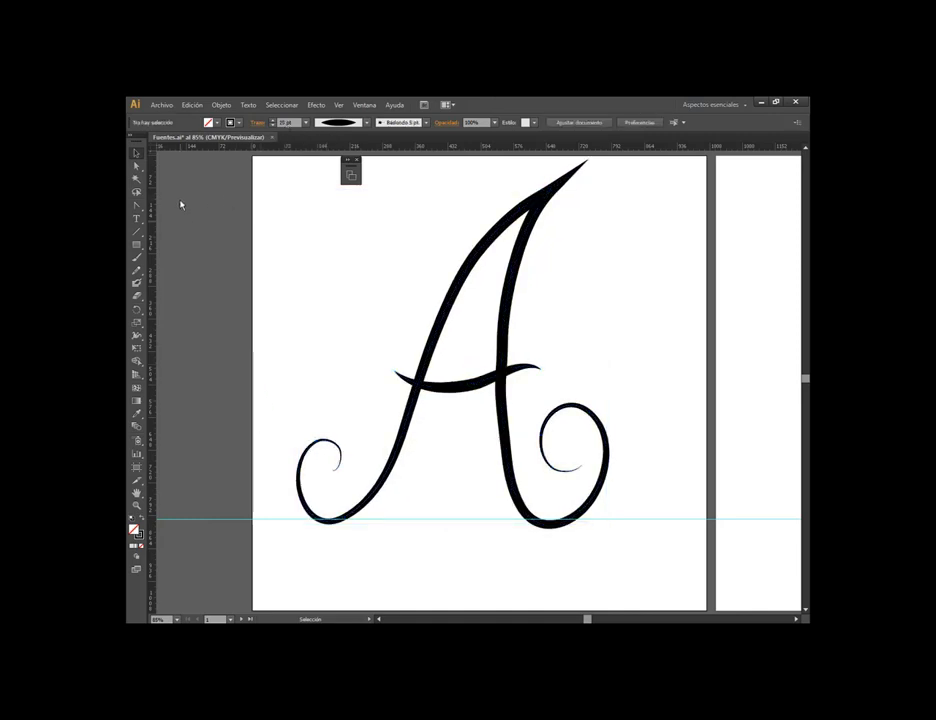
Using Direct Selection, move the right curl's anchors down onto the baseline guide
left_click(138, 166)
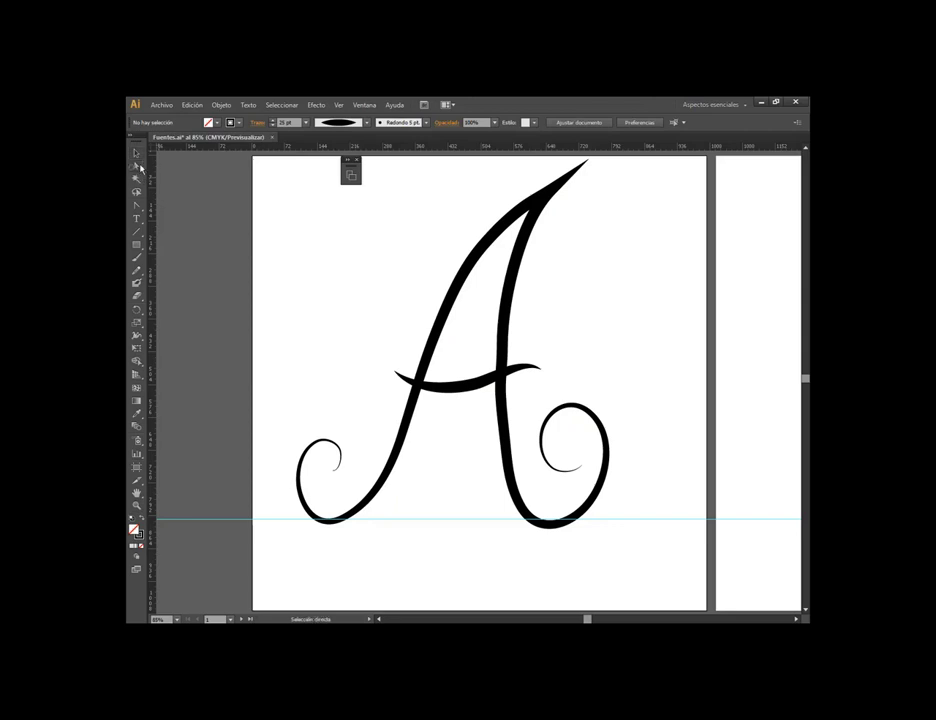
left_click(522, 490)
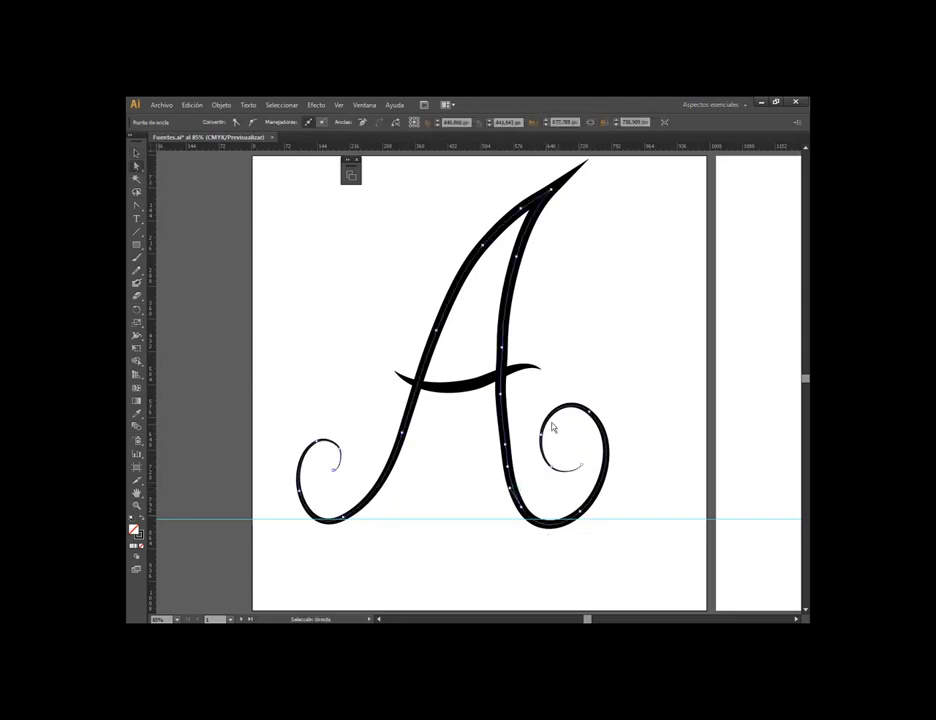
mouse_move(537, 398)
left_mouse_down()
mouse_move(624, 510)
mouse_move(582, 514)
left_mouse_up()
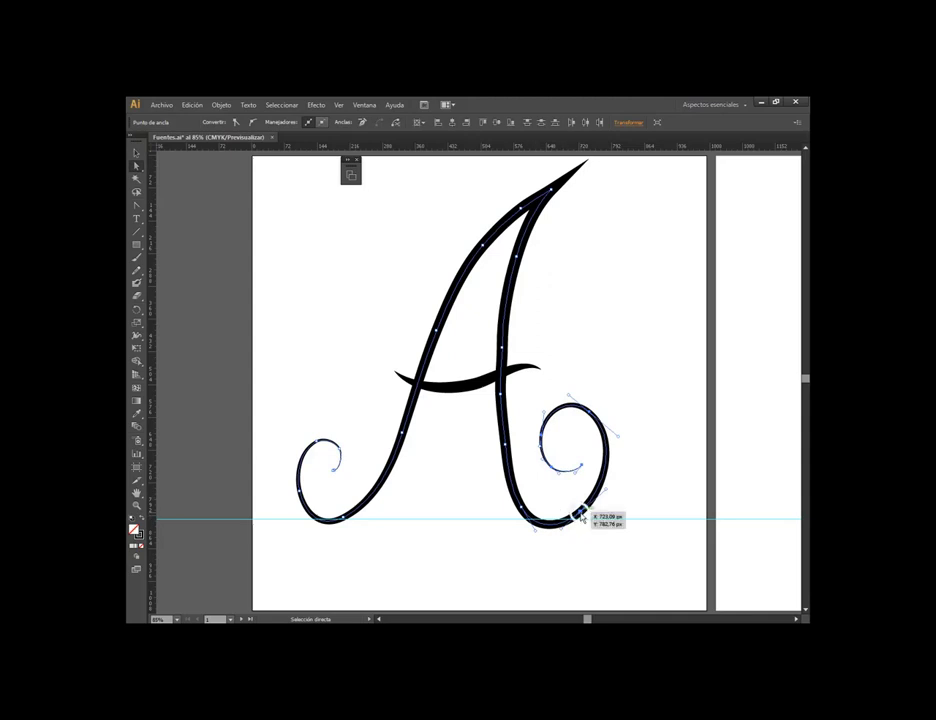
right_click(580, 514)
left_click(533, 405)
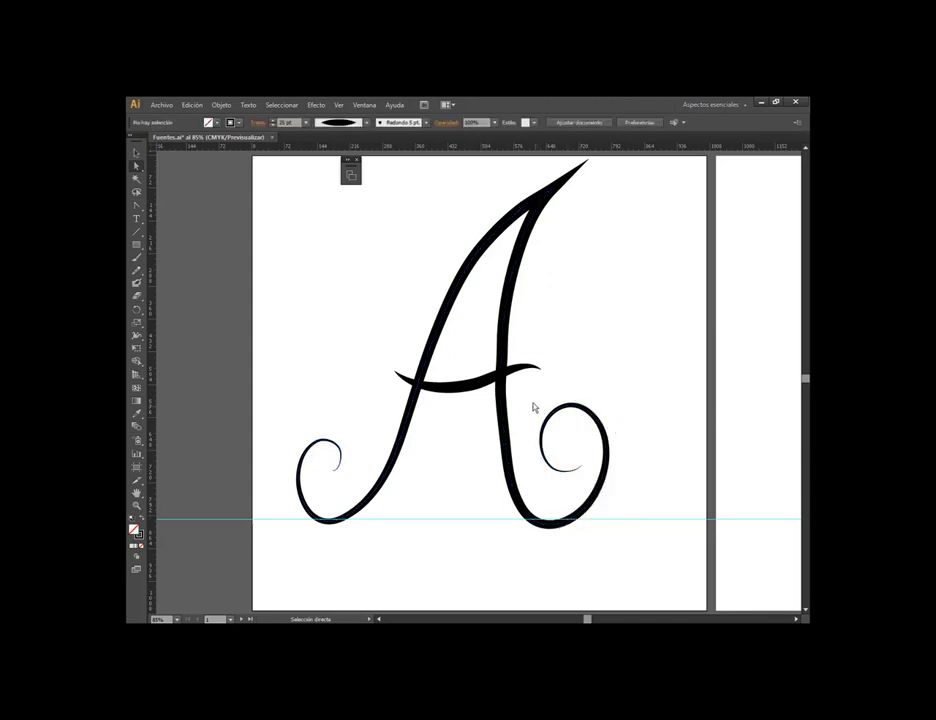
left_click_drag(533, 398, 652, 533)
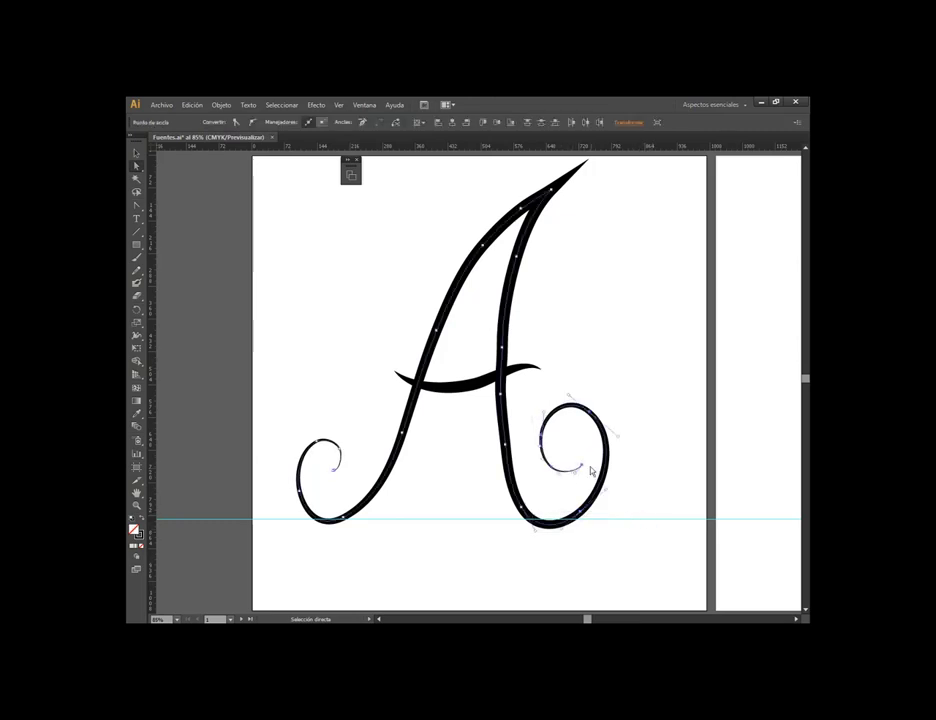
left_click_drag(579, 517, 589, 503)
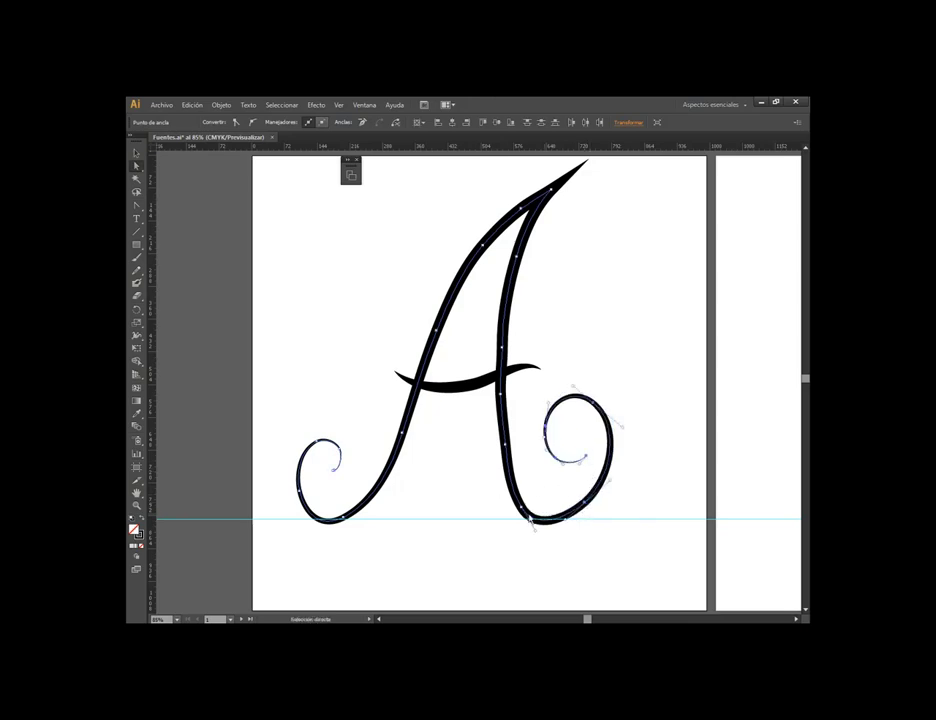
Rest the left curl's bottom and the right leg's base on the baseline guide
left_click_drag(270, 426, 361, 548)
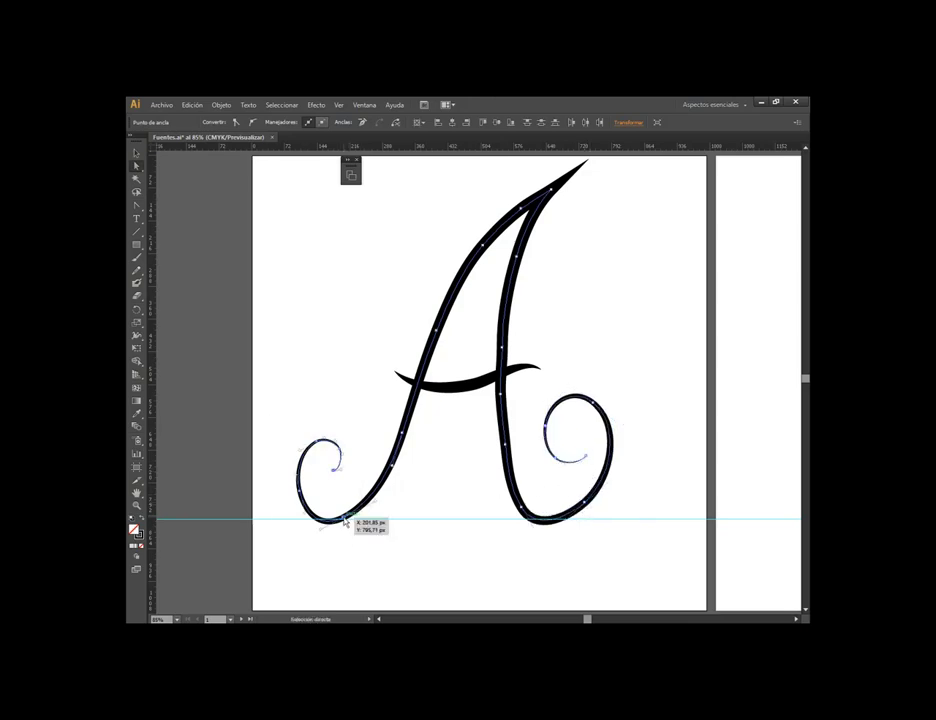
left_click_drag(320, 532, 309, 521)
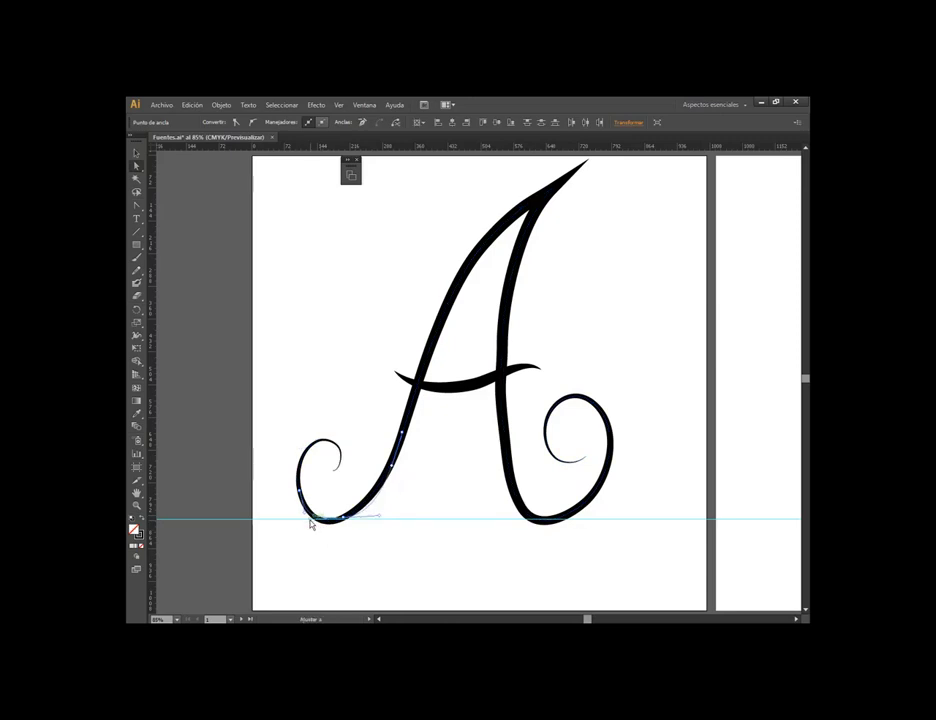
left_click_drag(380, 521, 350, 516)
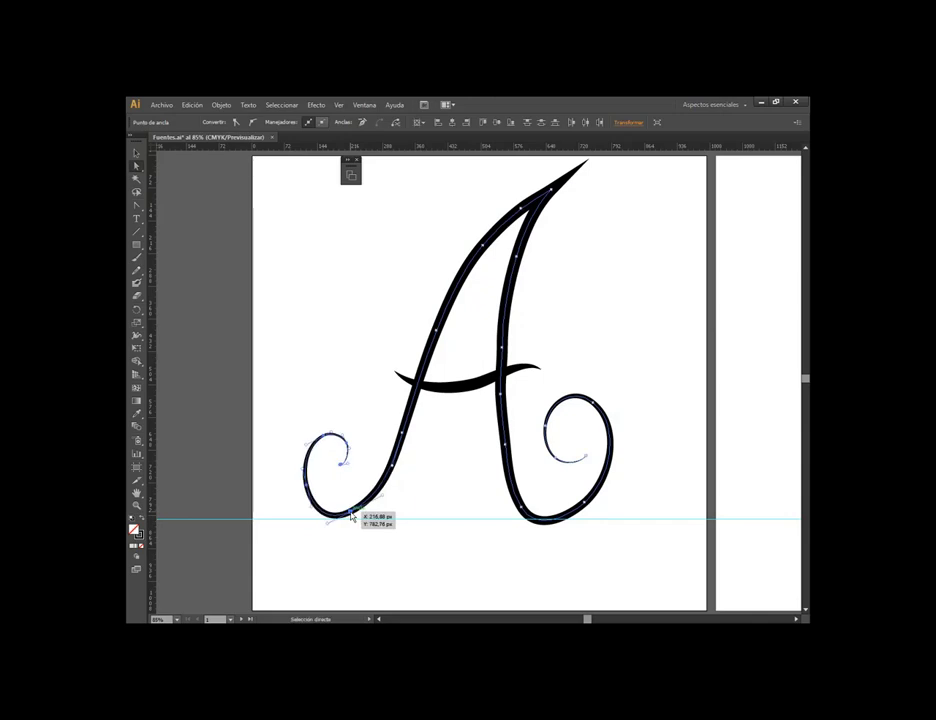
left_click(609, 492)
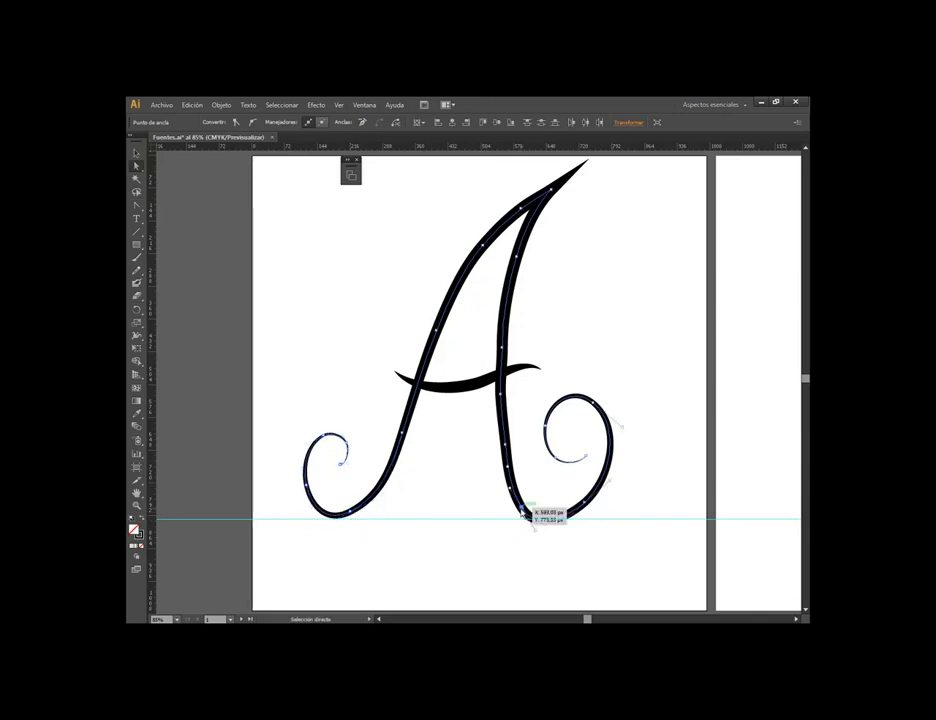
left_click_drag(522, 512, 520, 512)
left_click(665, 515)
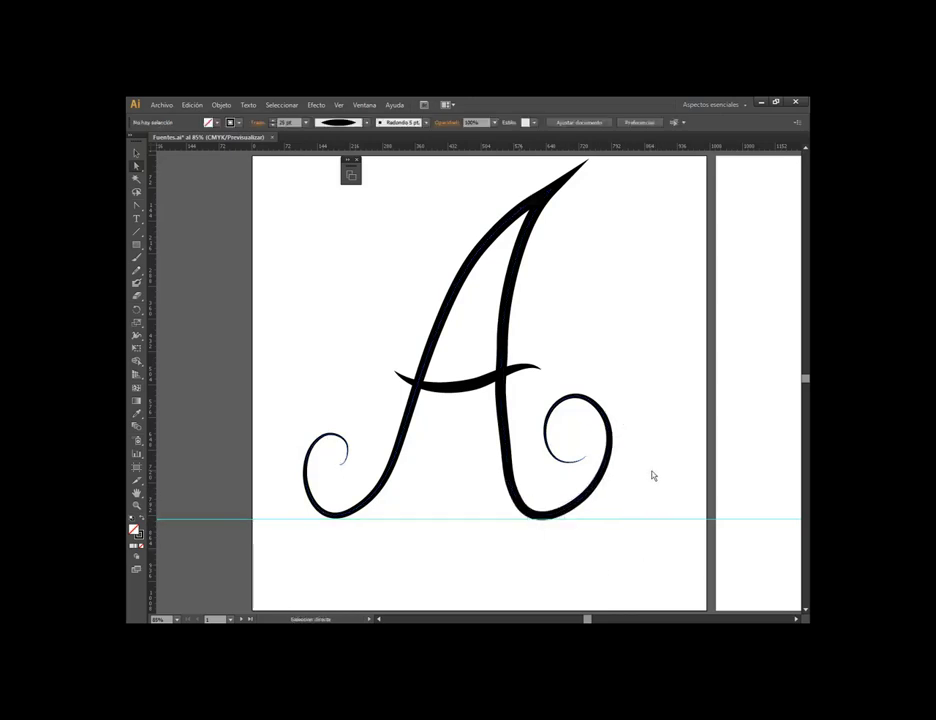
left_click(438, 389)
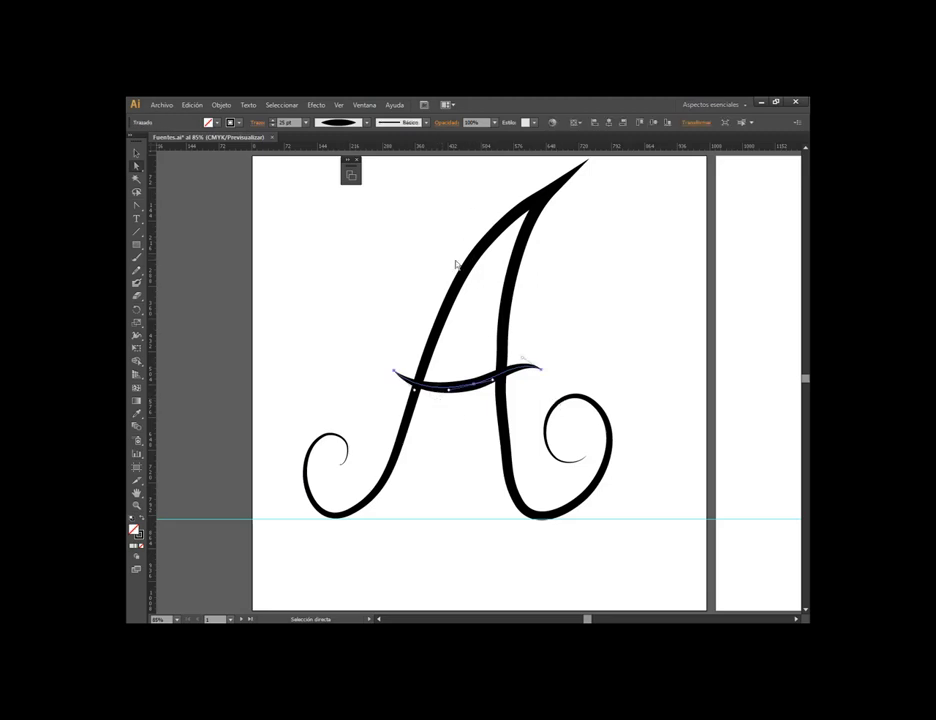
With the Width tool, swell the A's upper and main diagonal strokes
left_click(137, 338)
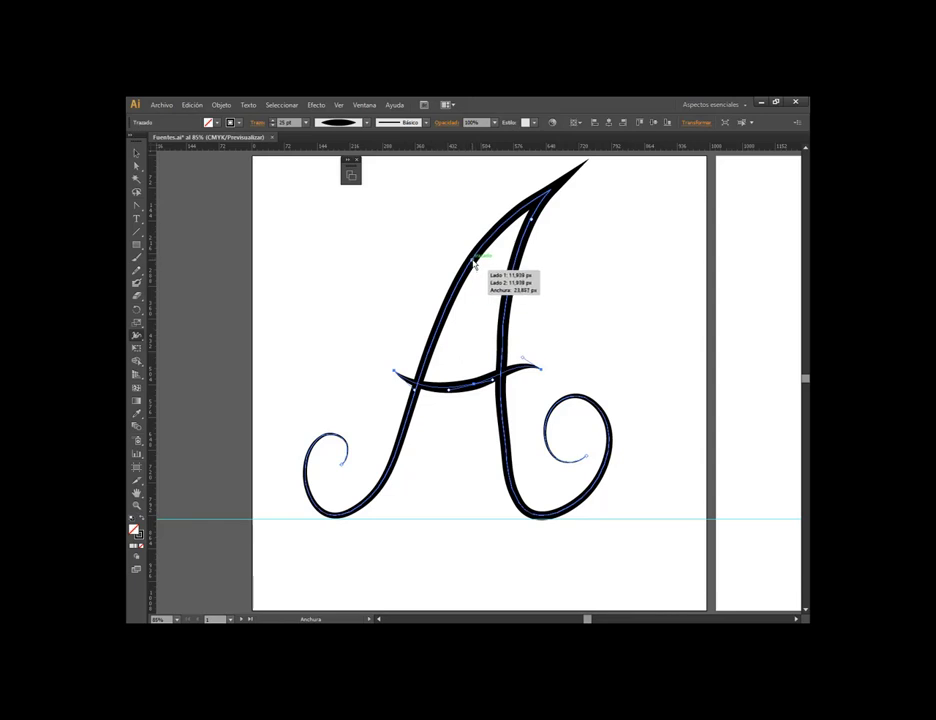
right_click(470, 261)
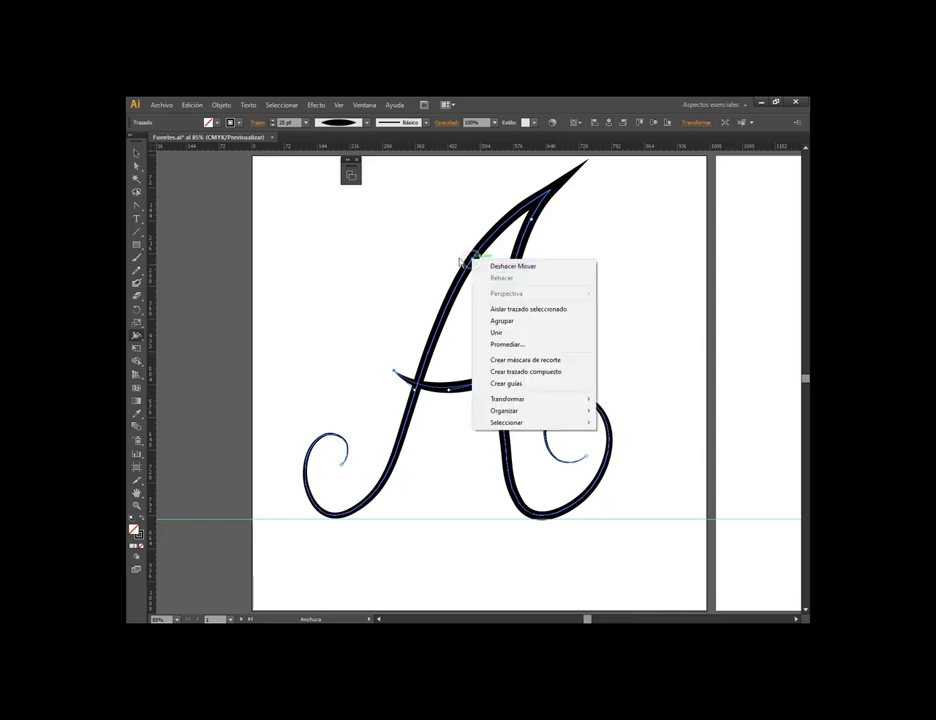
left_click(410, 300)
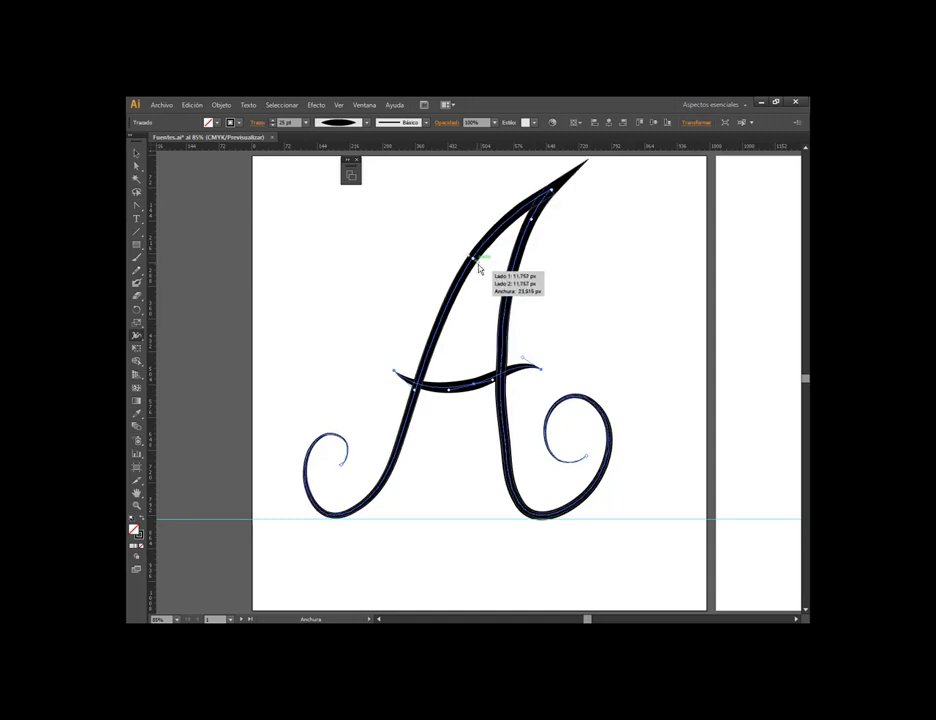
left_click_drag(480, 270, 468, 258)
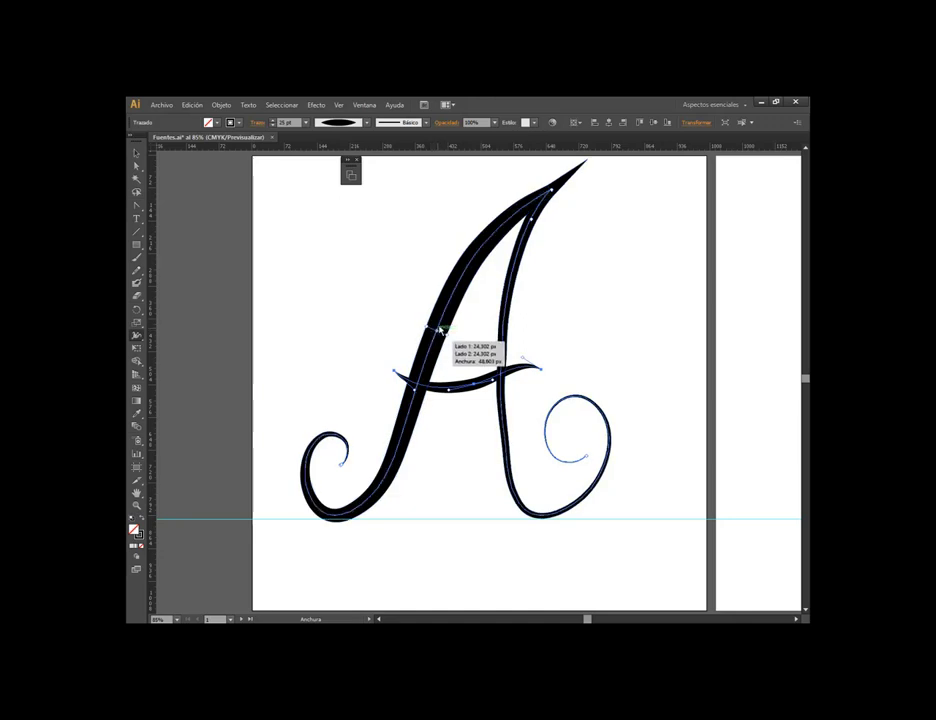
left_click_drag(449, 339, 462, 334)
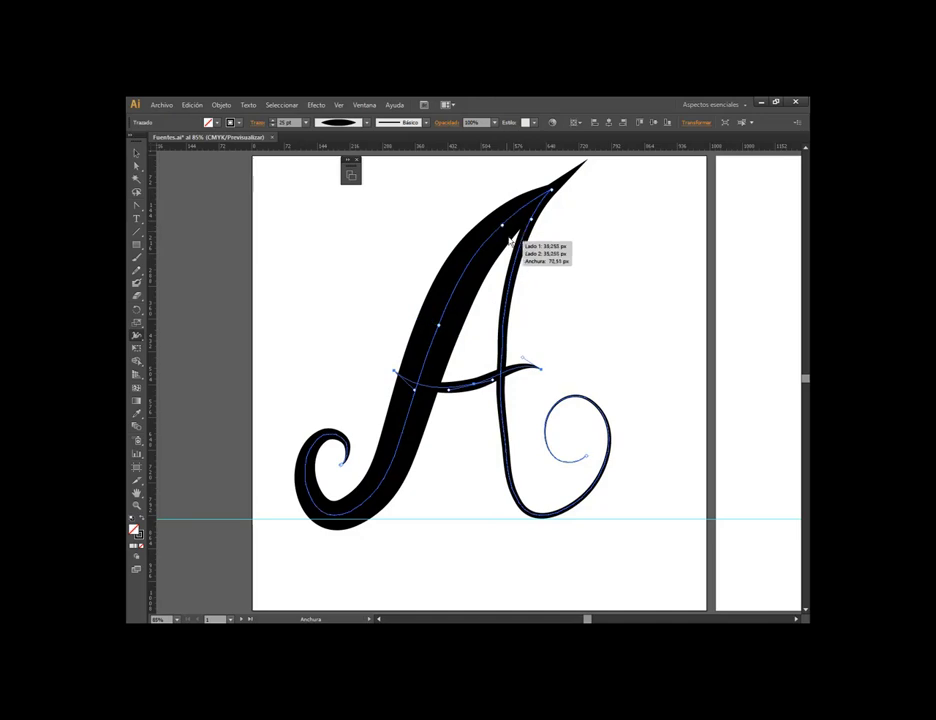
left_click_drag(503, 231, 506, 233)
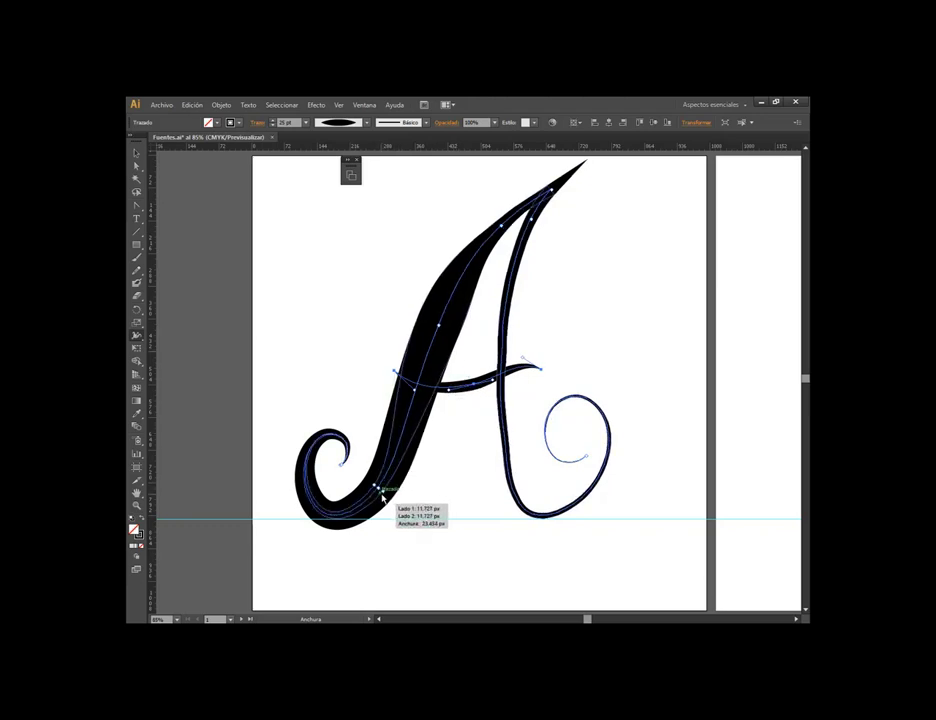
Thin the A's lower-left tail and upper-left stroke, then deselect the letter
left_click_drag(380, 494, 382, 498)
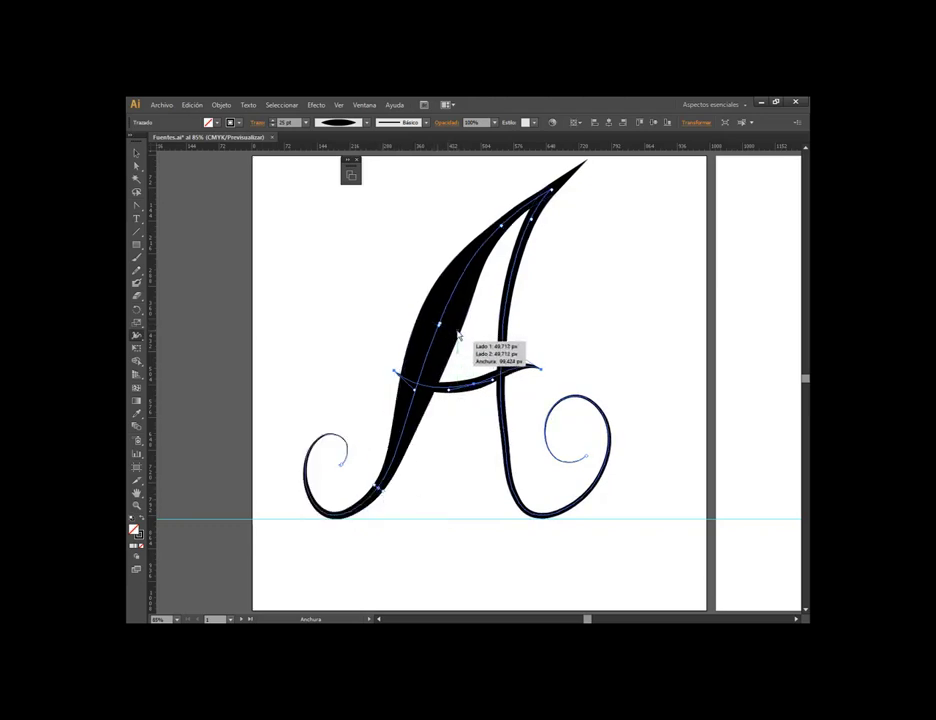
left_click_drag(460, 340, 448, 333)
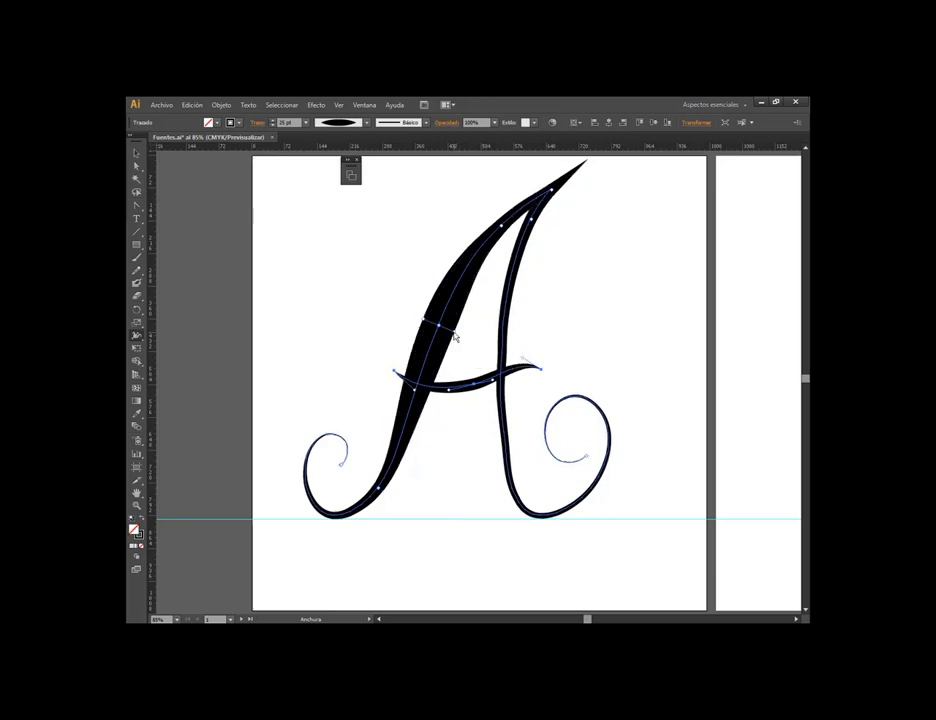
key("a")
left_click(137, 153)
left_click(214, 233)
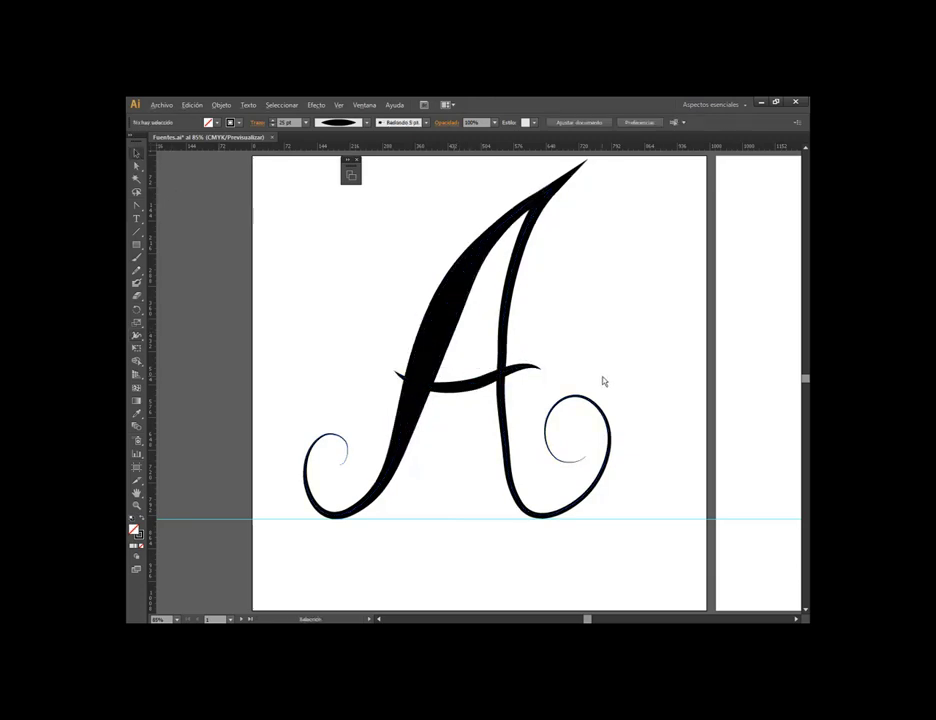
scroll(604, 381, "down", 2, "alt")
On artboard B, paintbrush a spiral stem with a bottom-left curl, undoing a failed bowl
left_click_drag(675, 357, 478, 320)
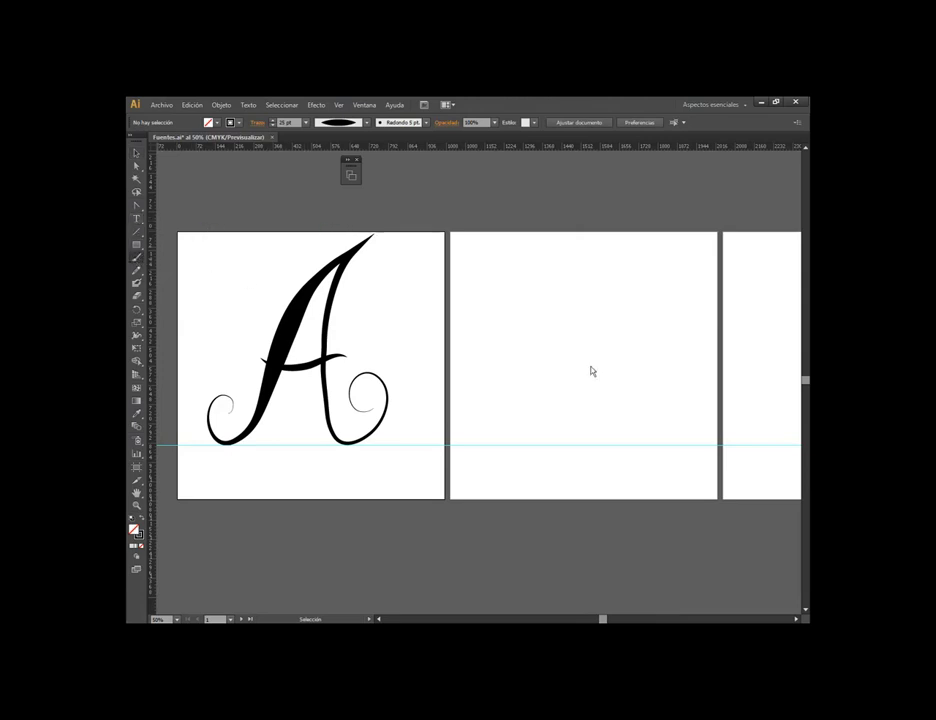
key("b")
left_click_drag(570, 292, 584, 393)
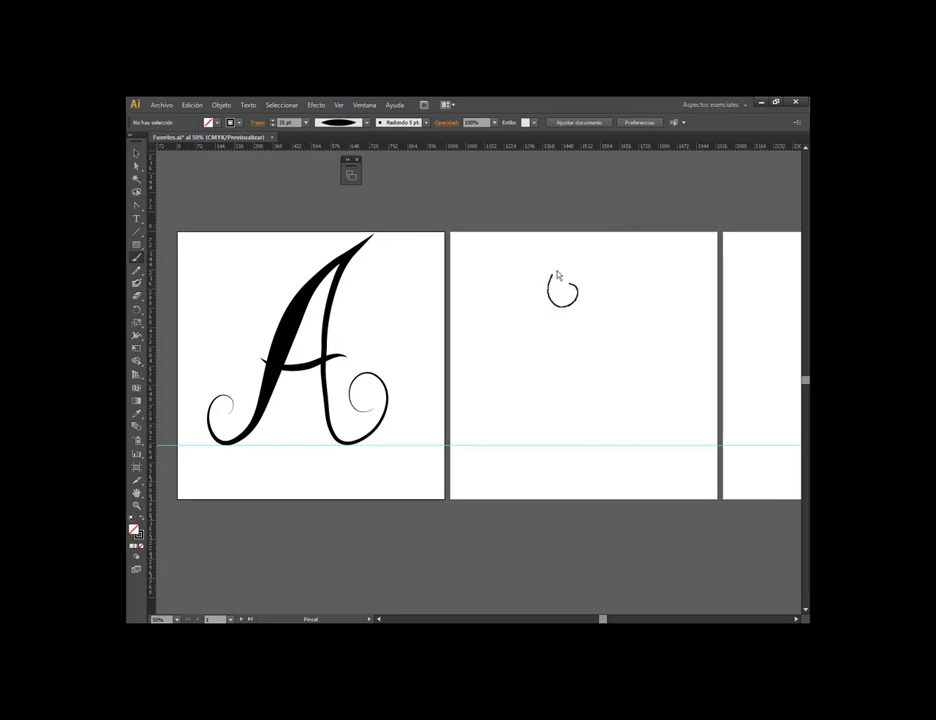
left_click_drag(537, 440, 521, 418)
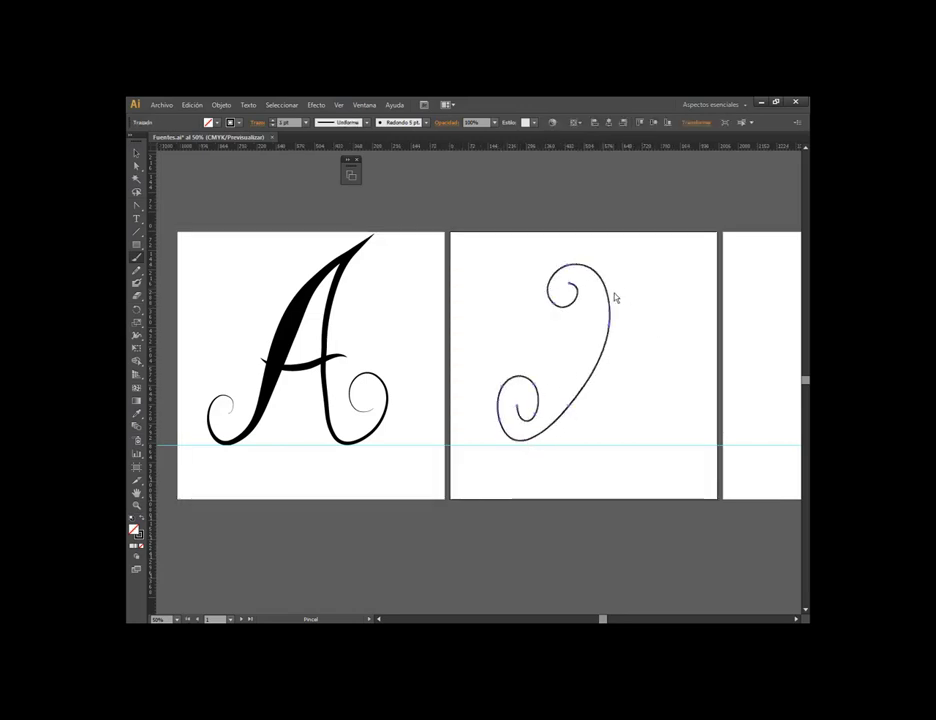
left_click_drag(617, 270, 660, 347)
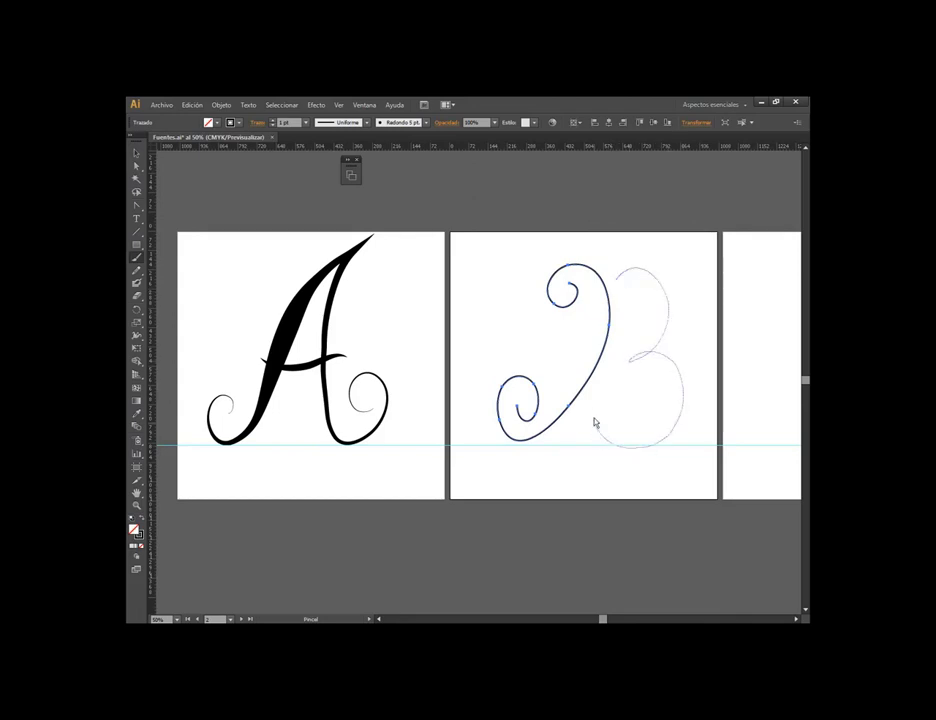
left_click_drag(639, 359, 610, 402)
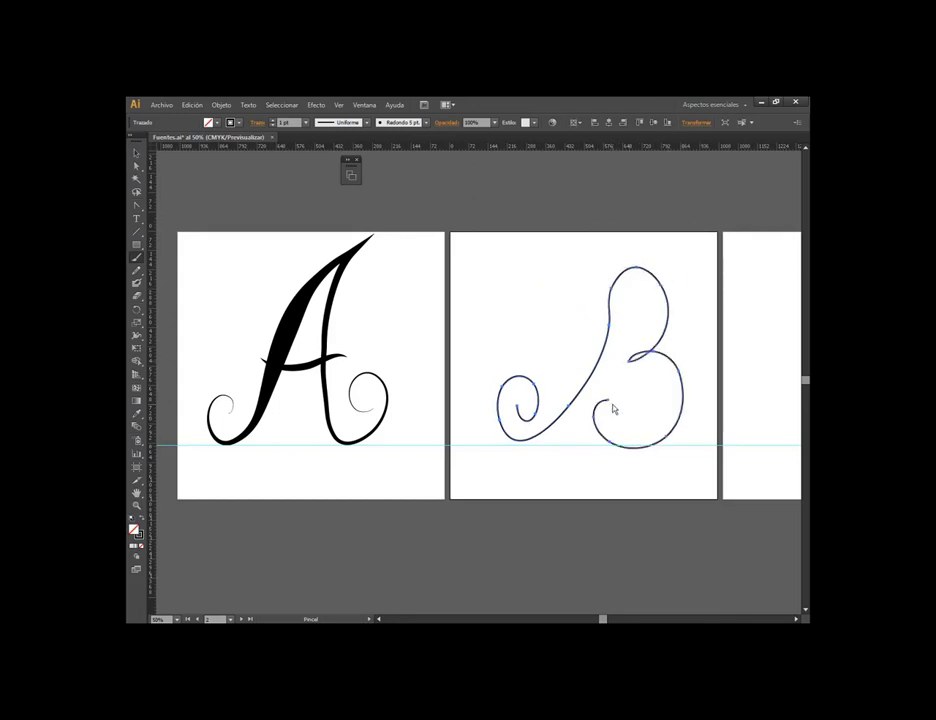
key("ctrl+z")
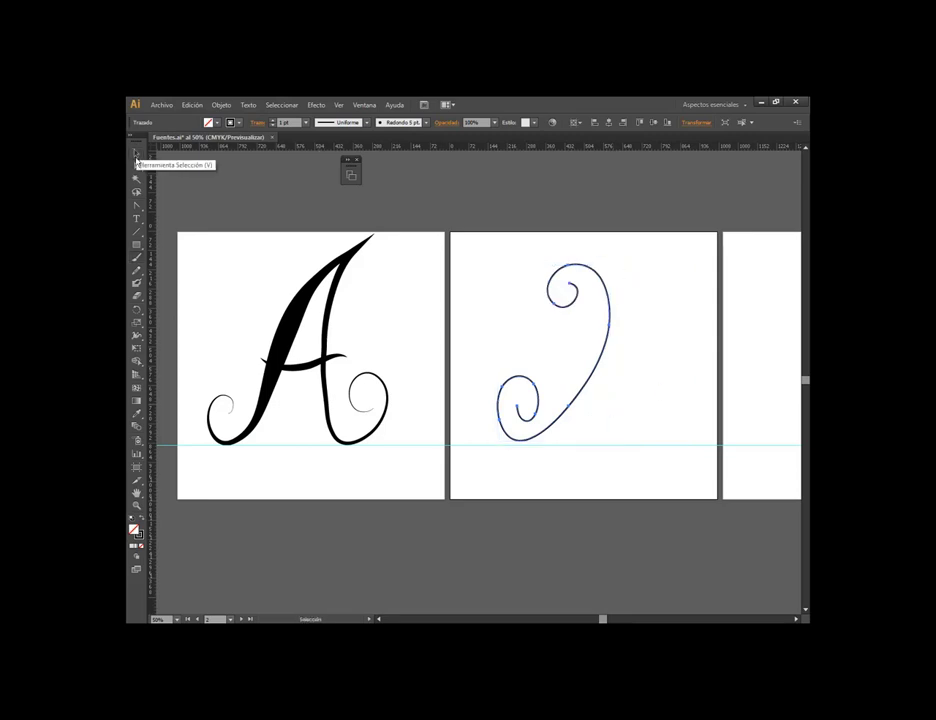
Redraw the B's 3-shaped bowl beside the stem, ending in a bottom curl
left_click(137, 152)
left_click(643, 187)
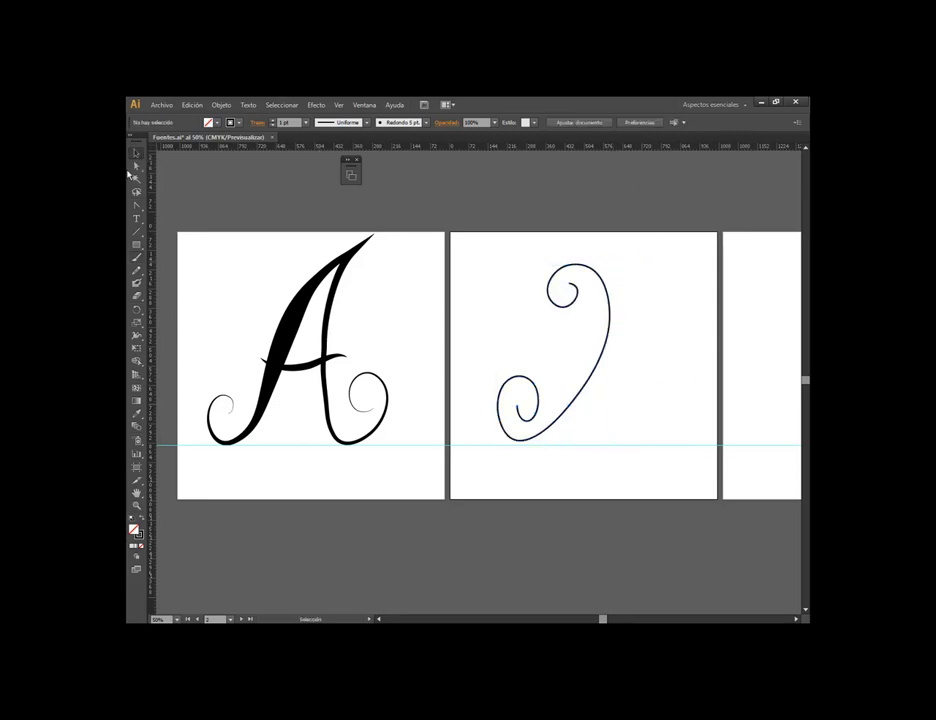
left_click(136, 257)
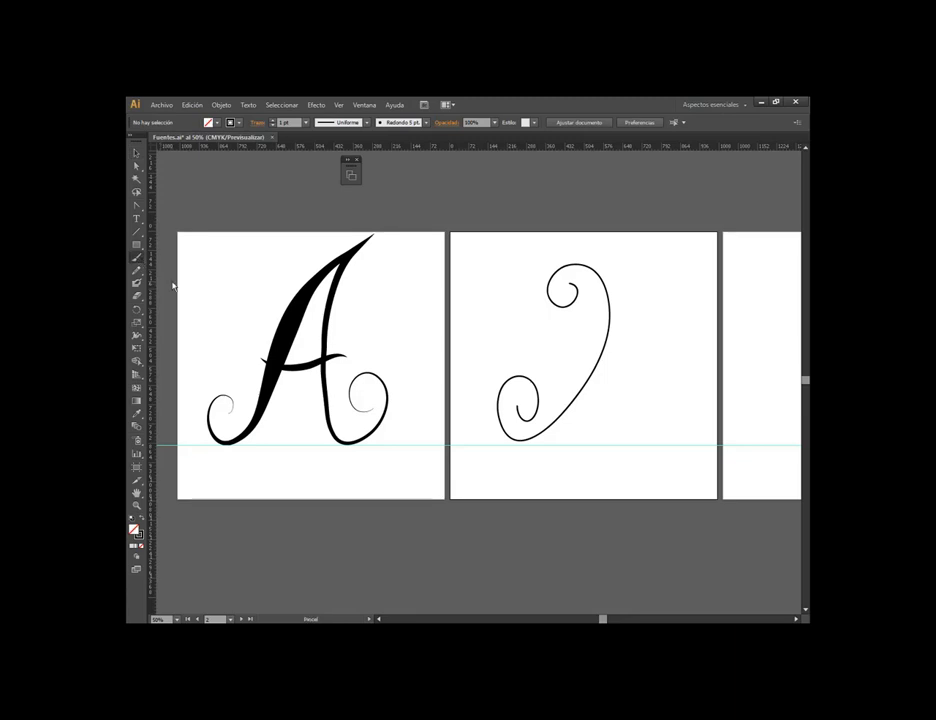
mouse_move(626, 297)
left_mouse_down()
mouse_move(693, 366)
mouse_move(698, 425)
left_mouse_up()
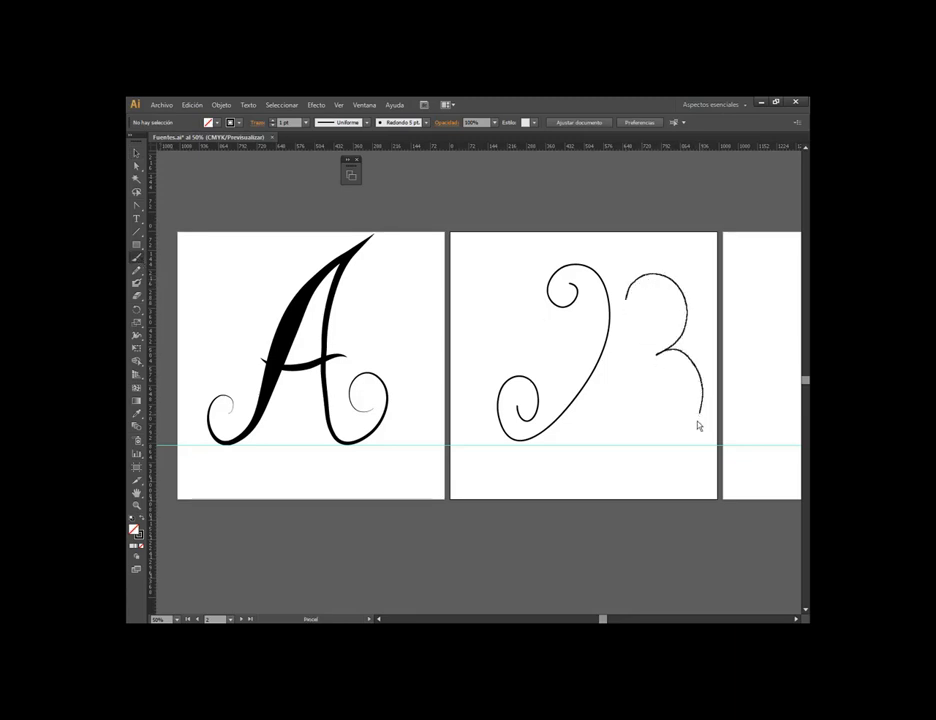
left_click_drag(640, 452, 623, 407)
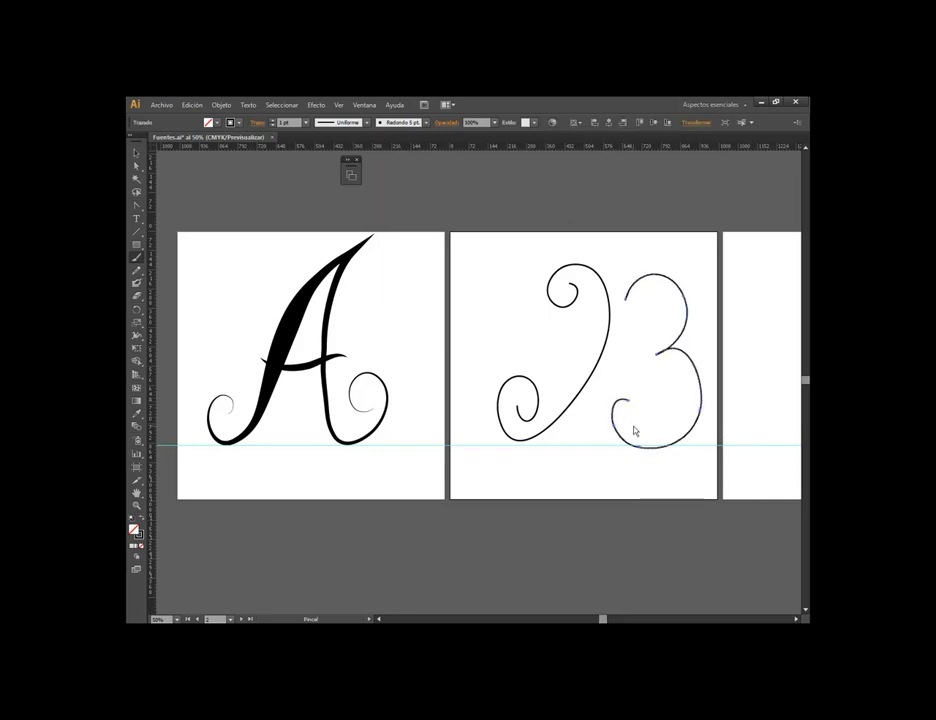
Apply the Básico brush and lens-shaped width profile to both B strokes
key("v")
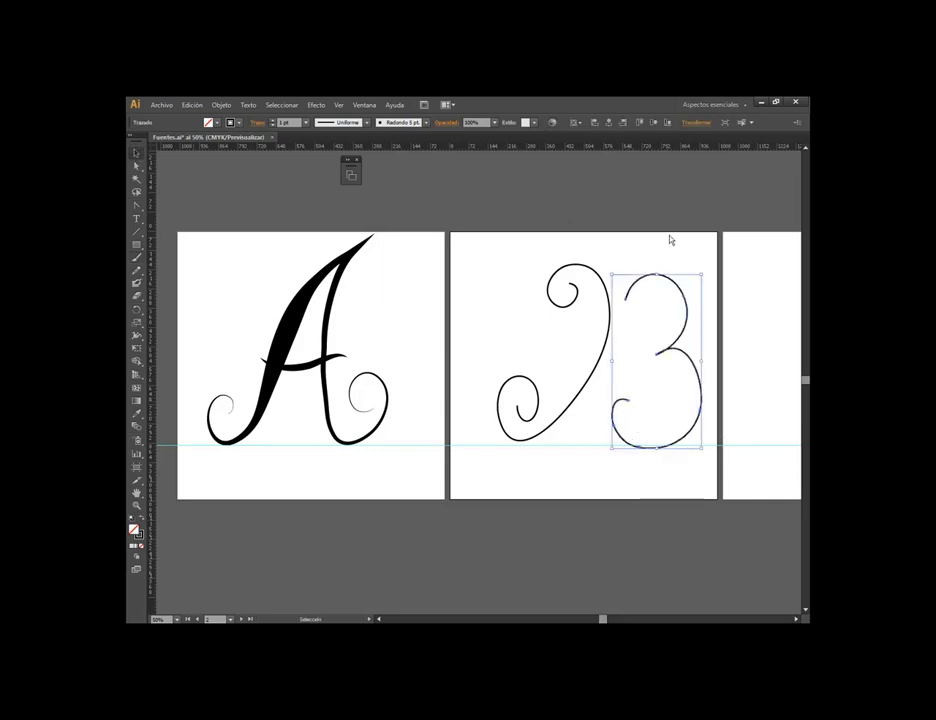
left_click(669, 238)
scroll(717, 382, "up", 1)
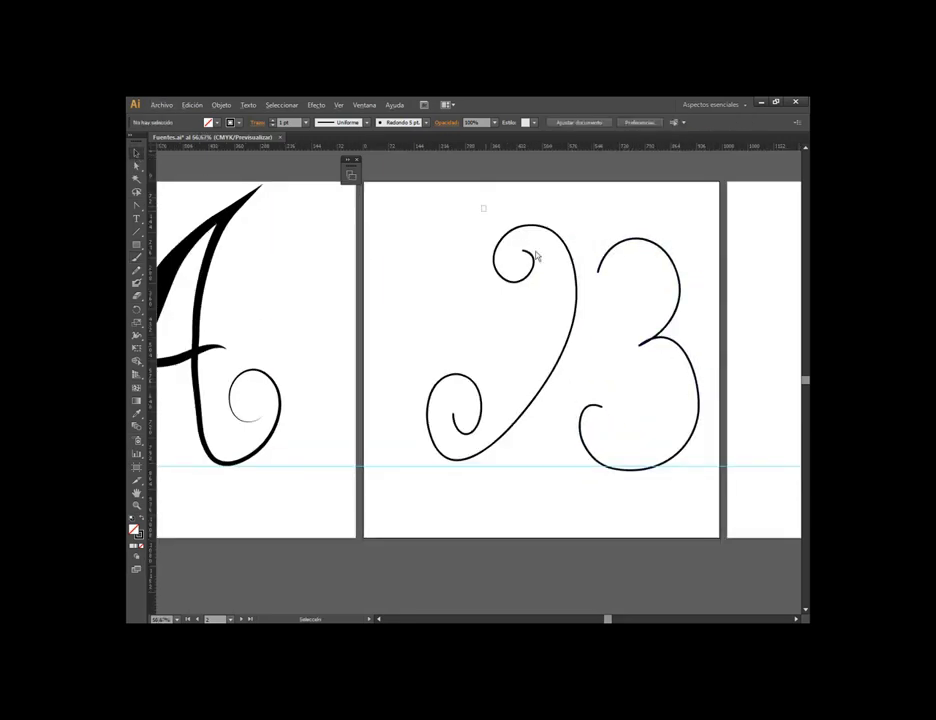
left_click_drag(485, 207, 637, 309)
left_click(425, 122)
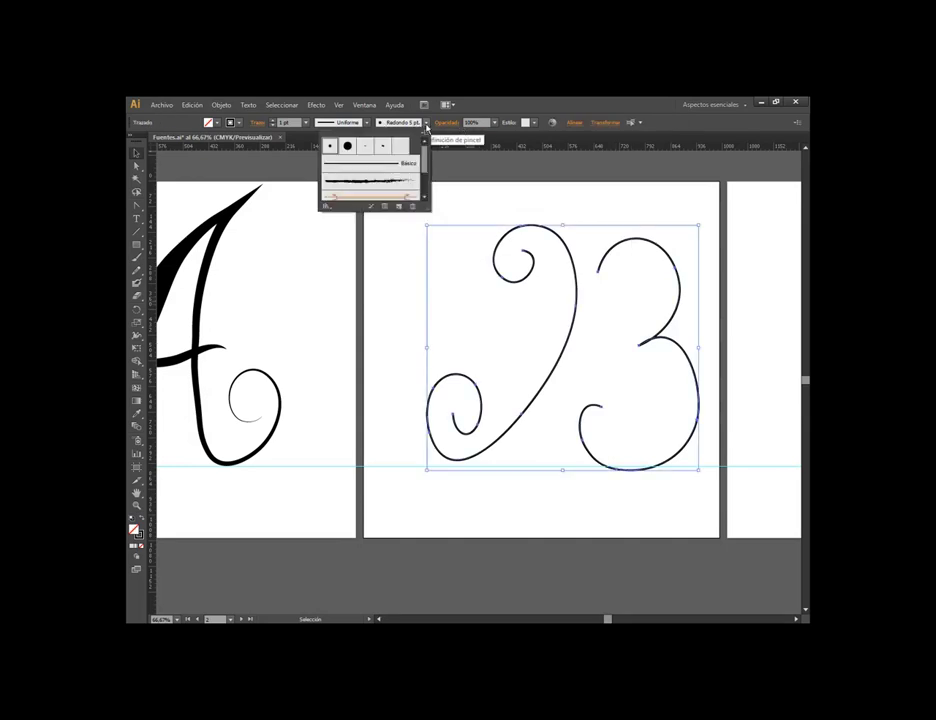
left_click(368, 163)
left_click(366, 122)
left_click(366, 122)
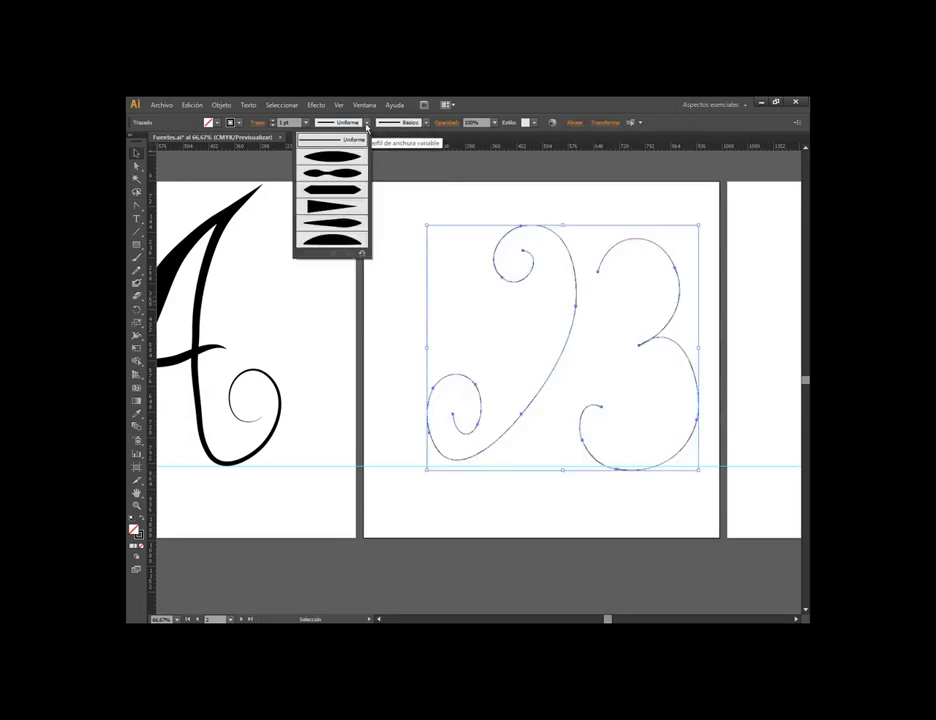
left_click(350, 155)
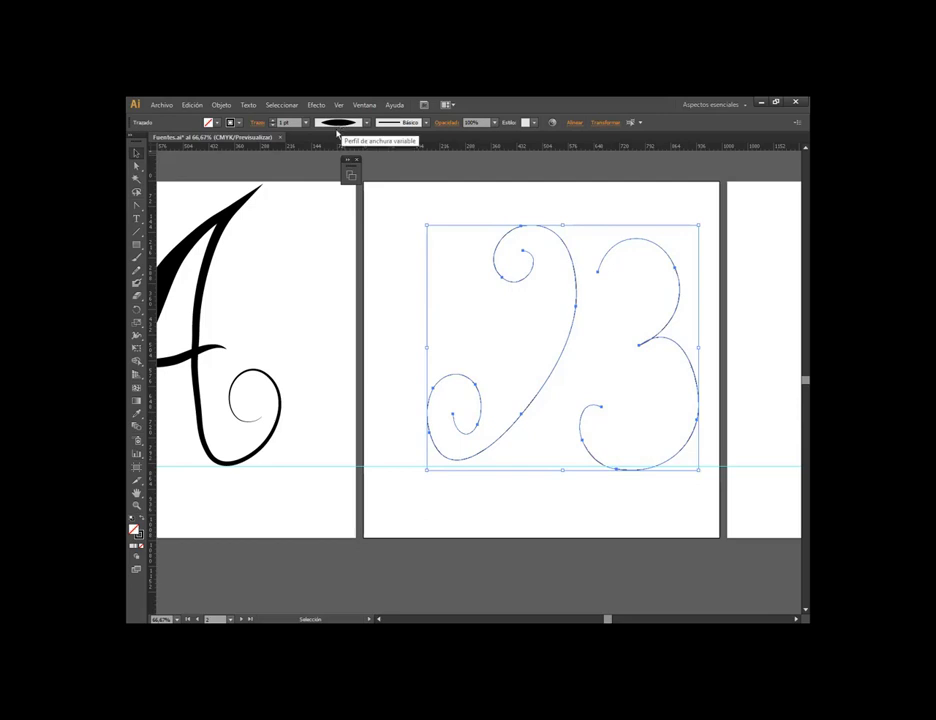
Raise both B strokes' weight to 33 pt
scroll(297, 125, "up", 6)
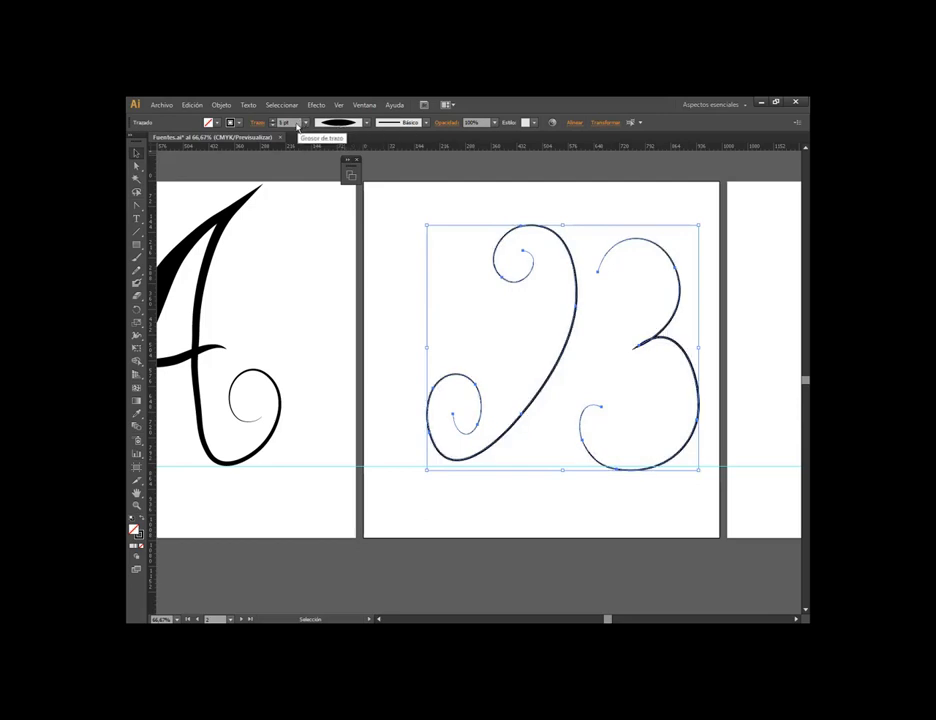
scroll(297, 125, "up", 6)
scroll(297, 125, "up", 6)
scroll(297, 125, "up", 6)
scroll(297, 125, "up", 8)
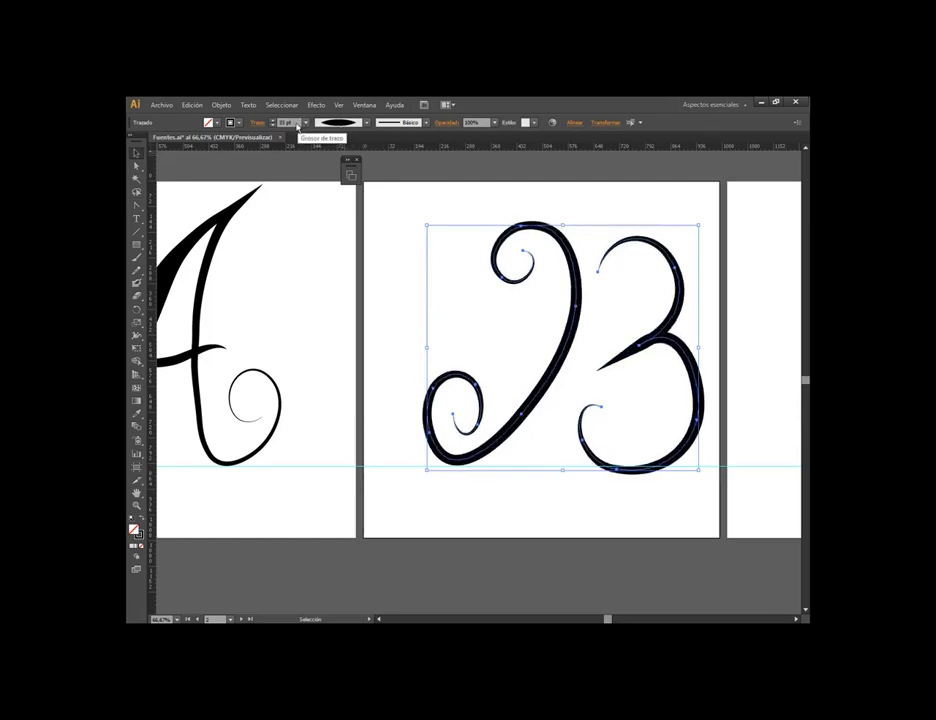
left_click(667, 252)
Reshape the bowl's inner spike and upper arm into a neater short-pointed join
left_click_drag(645, 333, 541, 317)
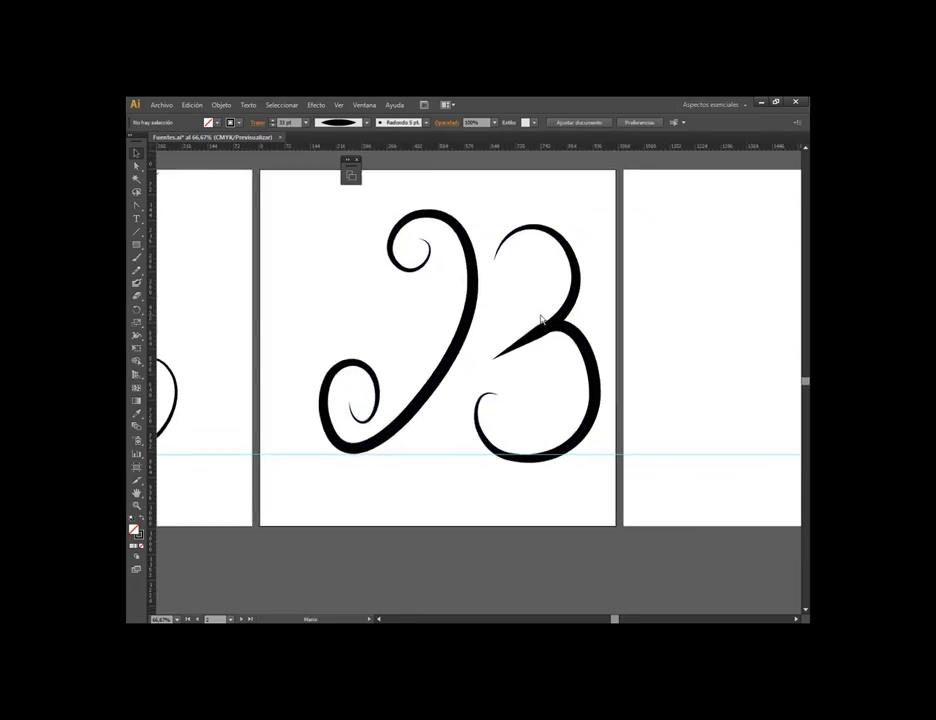
left_click(547, 328)
key("a")
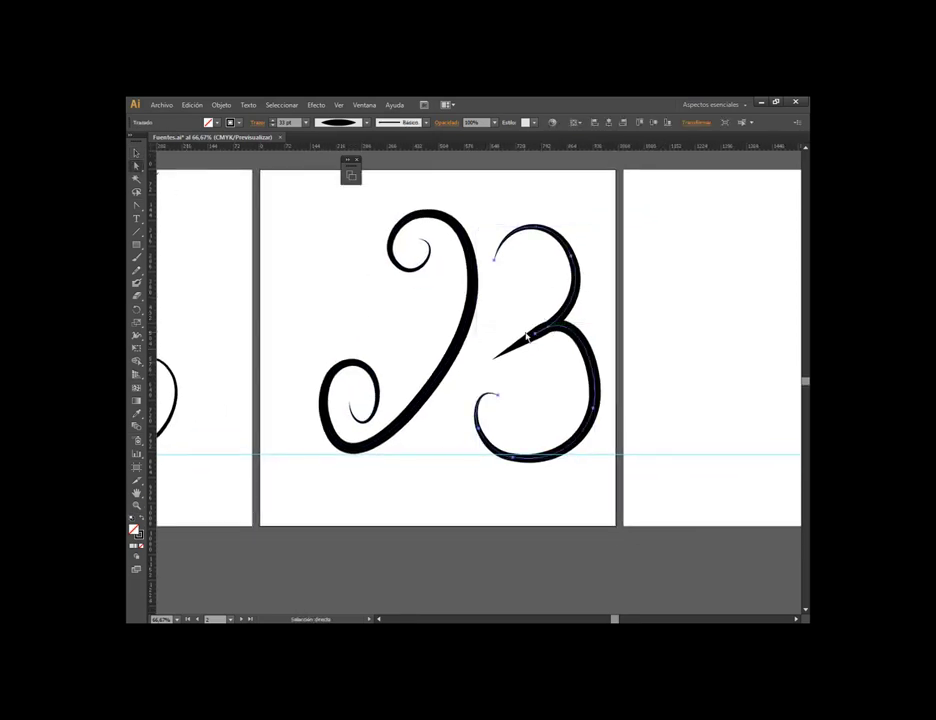
left_click(537, 332)
scroll(530, 345, "up", 3)
key("alt")
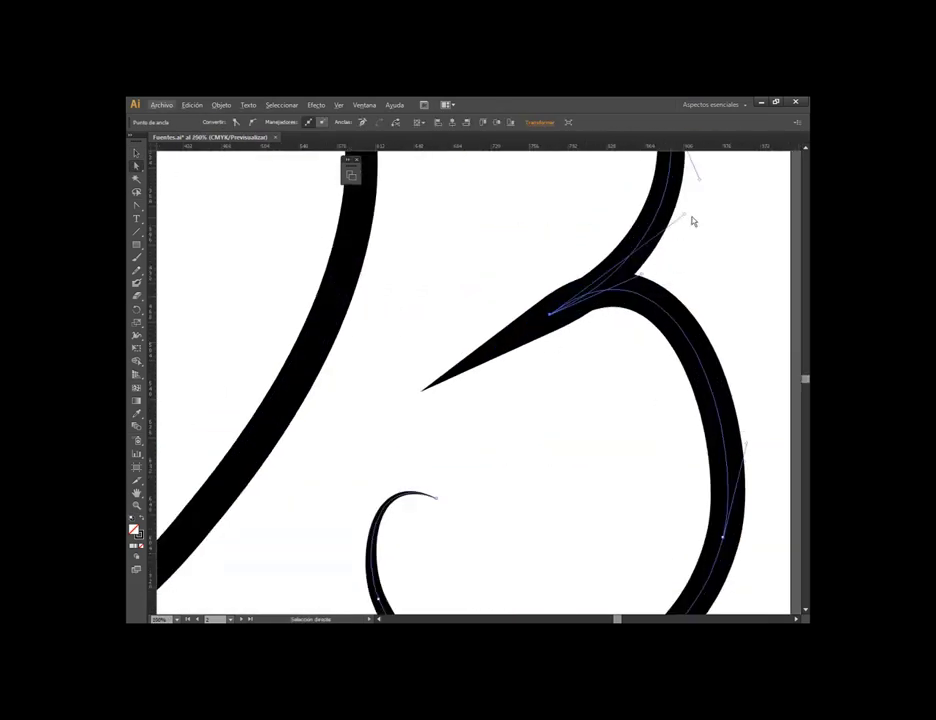
left_click_drag(687, 218, 694, 262)
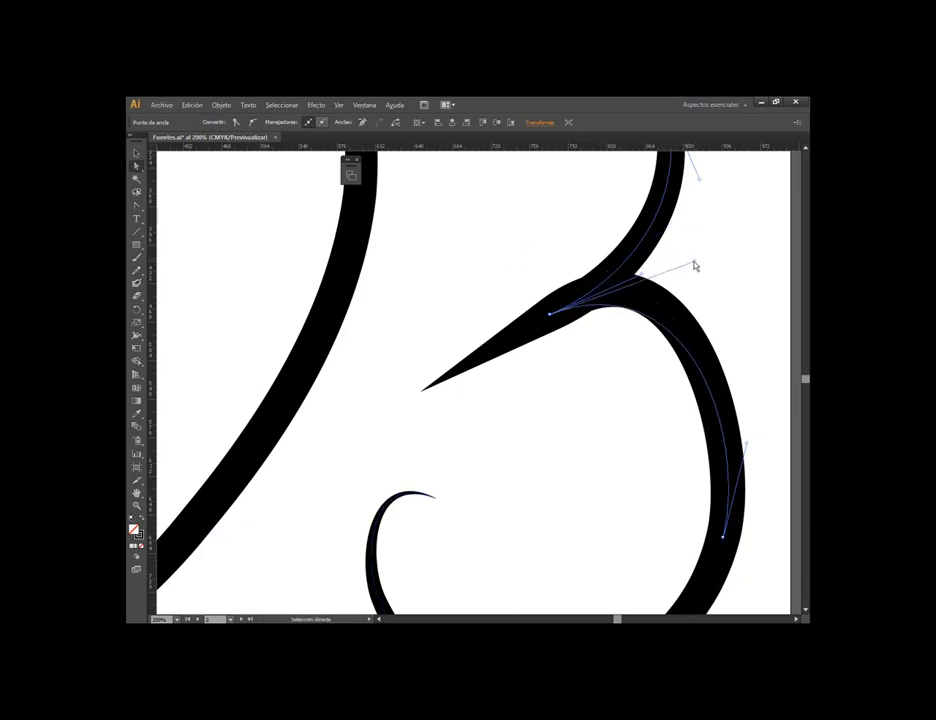
left_click_drag(645, 292, 630, 294)
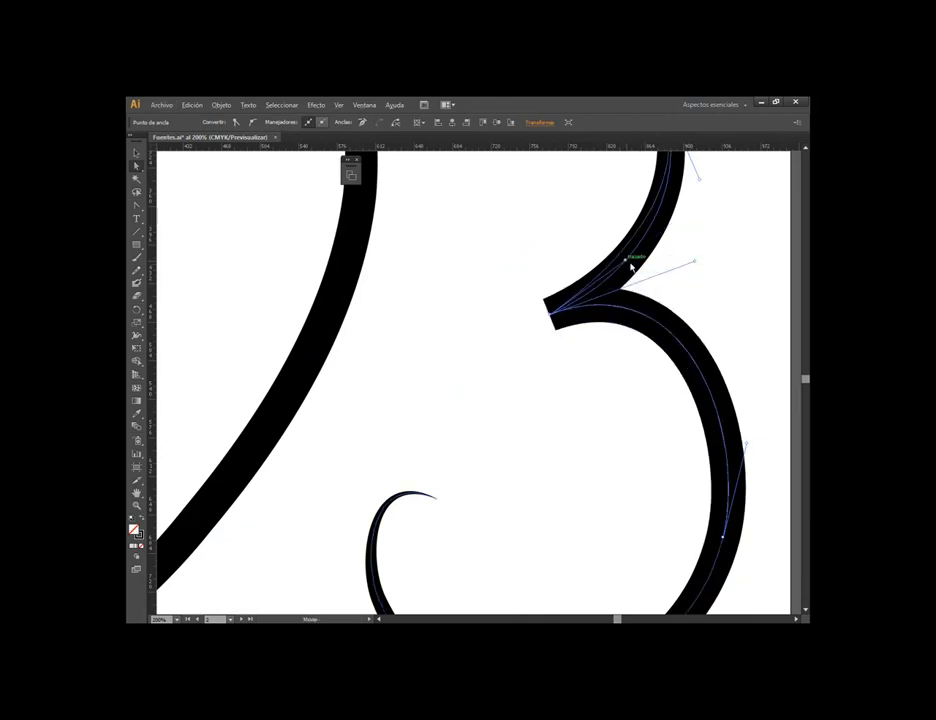
mouse_move(632, 297)
left_mouse_down()
mouse_move(691, 263)
mouse_move(652, 273)
mouse_move(576, 326)
left_mouse_up()
scroll(654, 274, "down", 2)
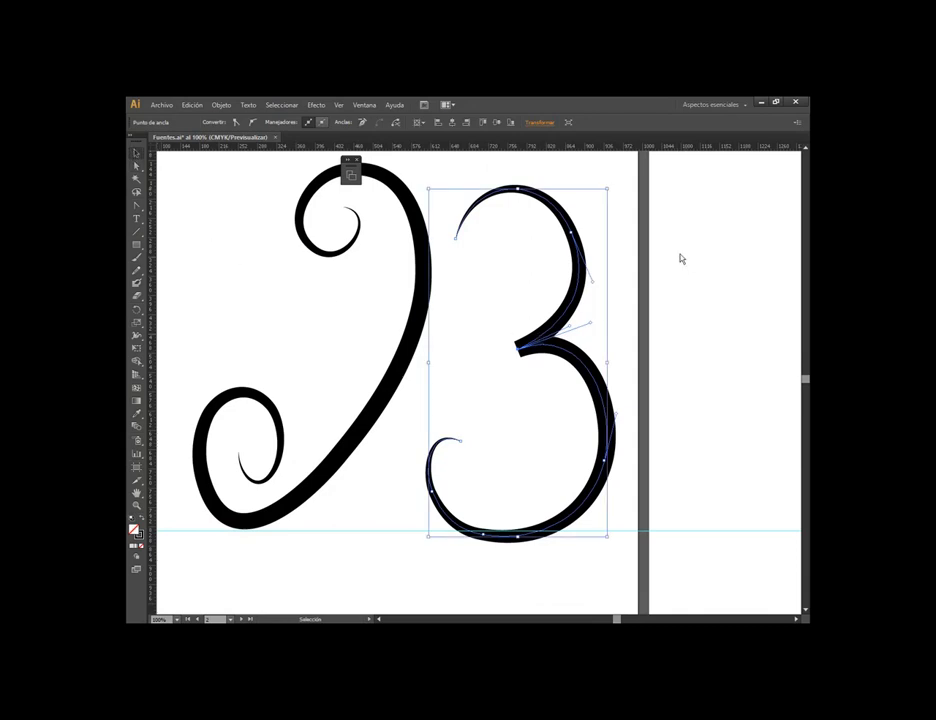
left_click(570, 301)
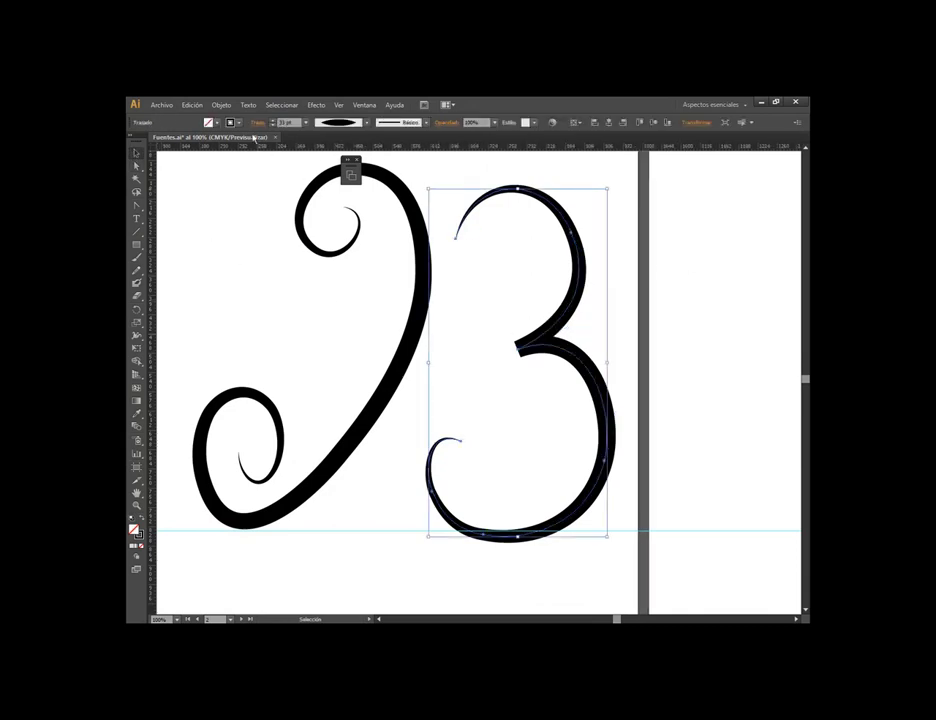
Set the bowl stroke to Round Cap, trying Round then Bevel Join for its middle corner
left_click(257, 122)
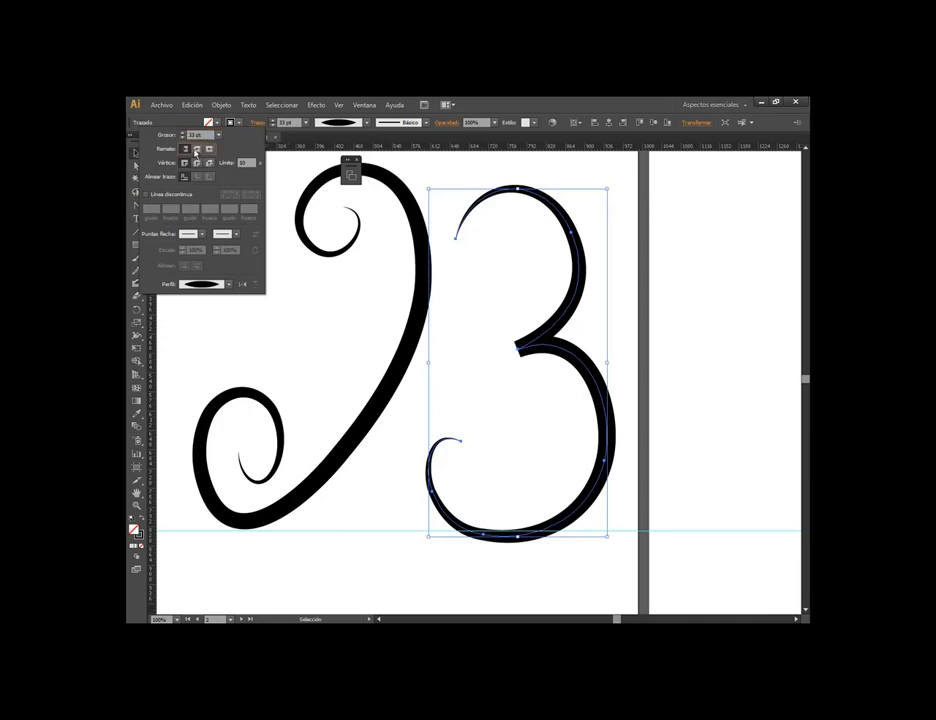
left_click(196, 149)
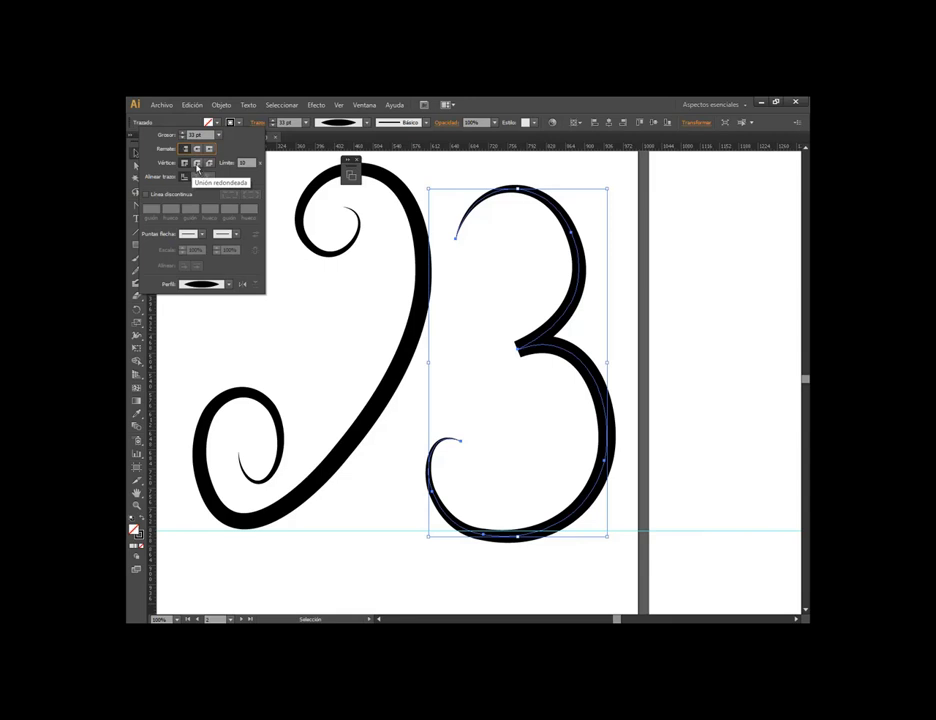
left_click(197, 164)
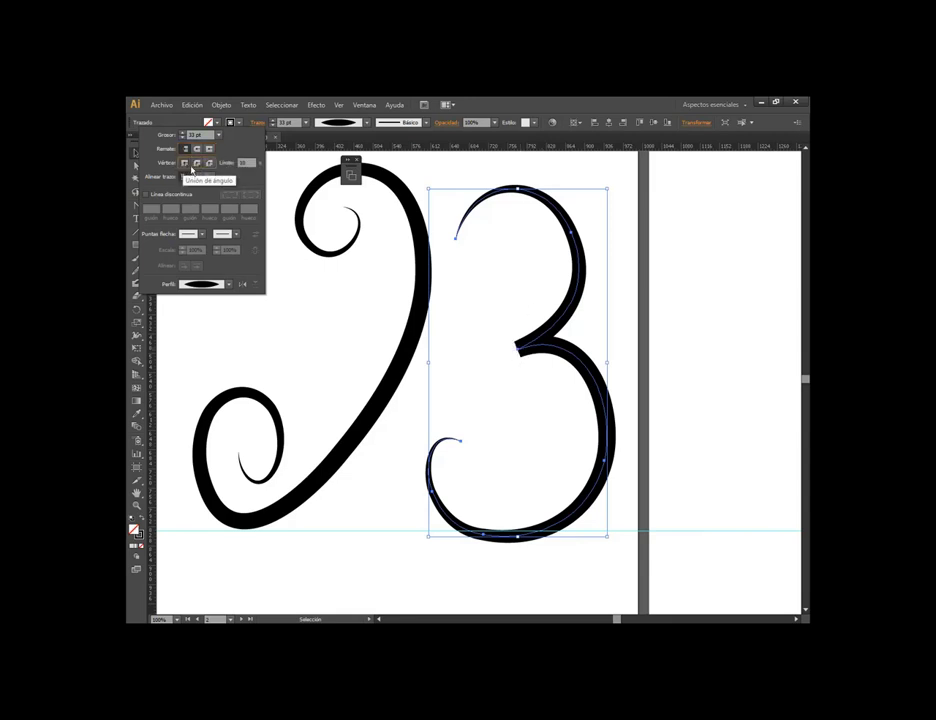
left_click(209, 166)
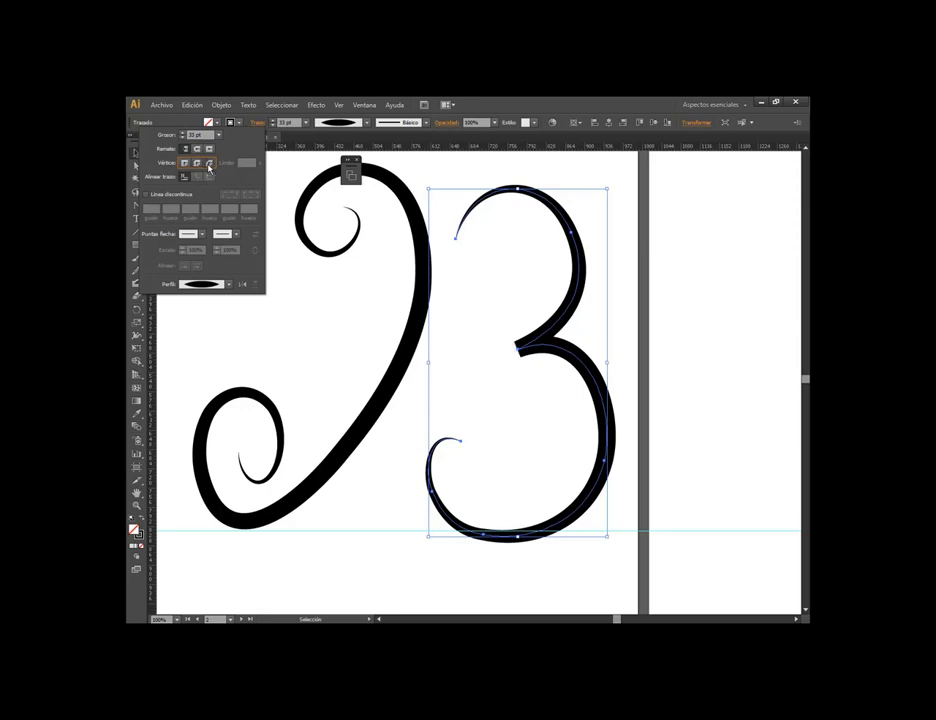
left_click(706, 324)
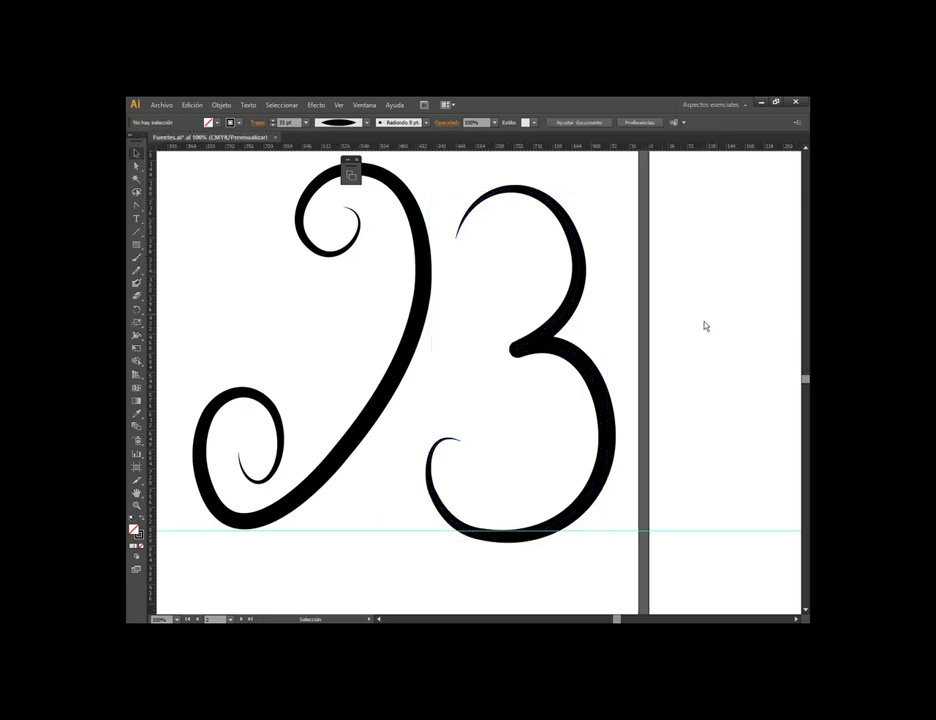
left_click(558, 328)
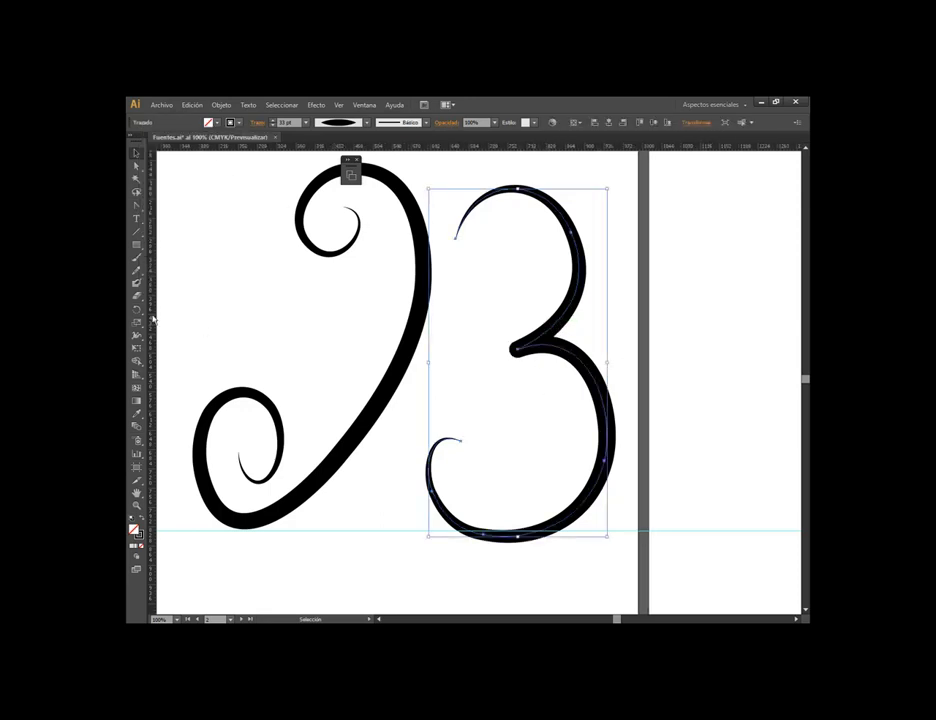
With the Width tool, thin the 3's lower stroke and stem curls, swelling the stem's middle
left_click(138, 336)
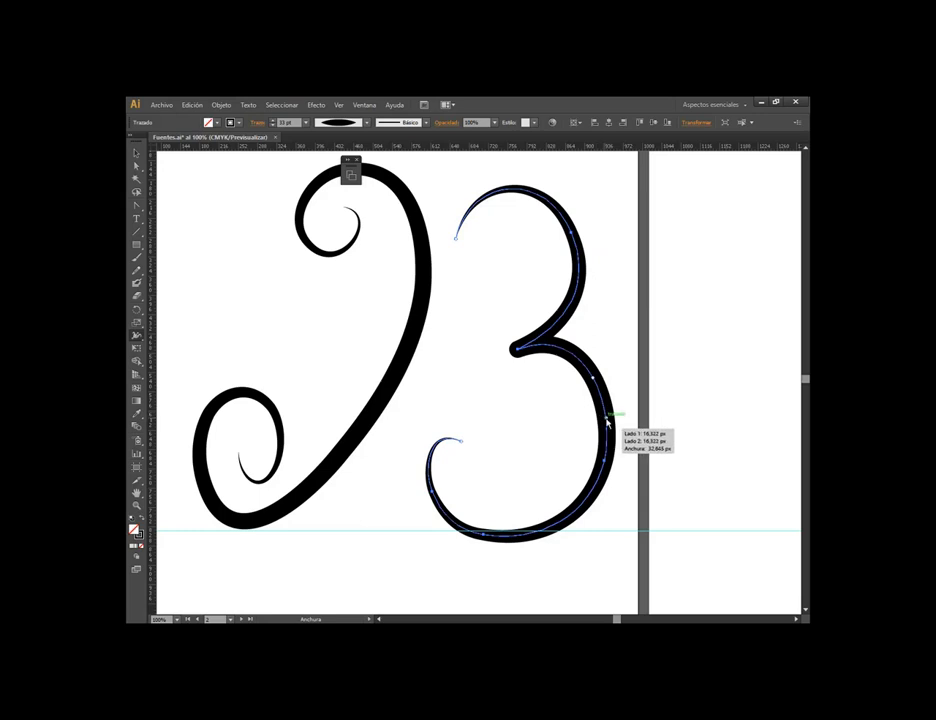
left_click_drag(607, 422, 607, 421)
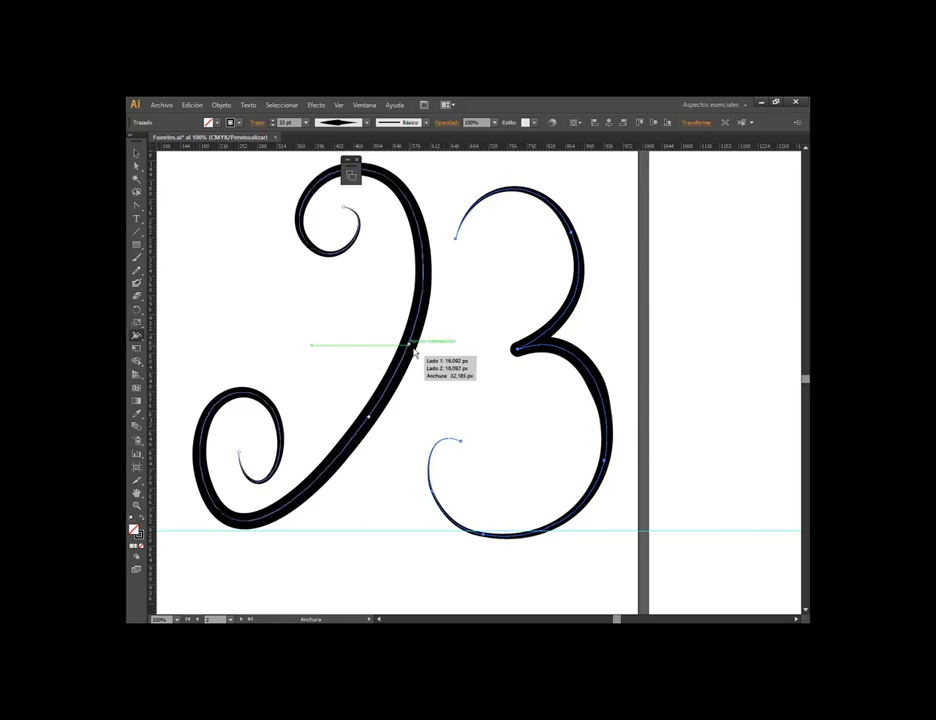
left_click_drag(415, 352, 428, 359)
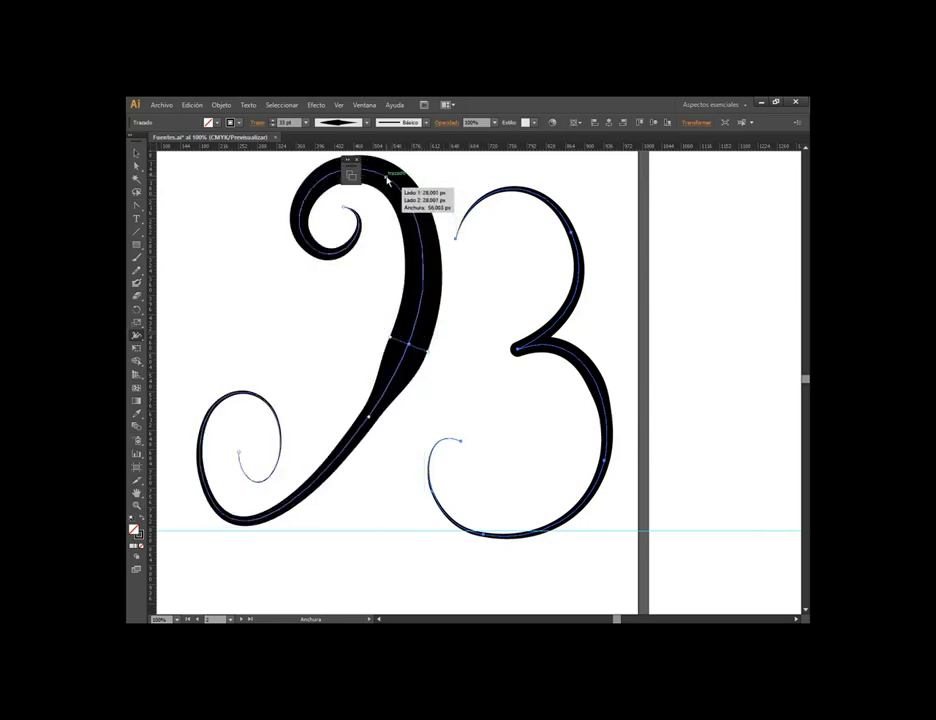
left_click_drag(386, 180, 384, 176)
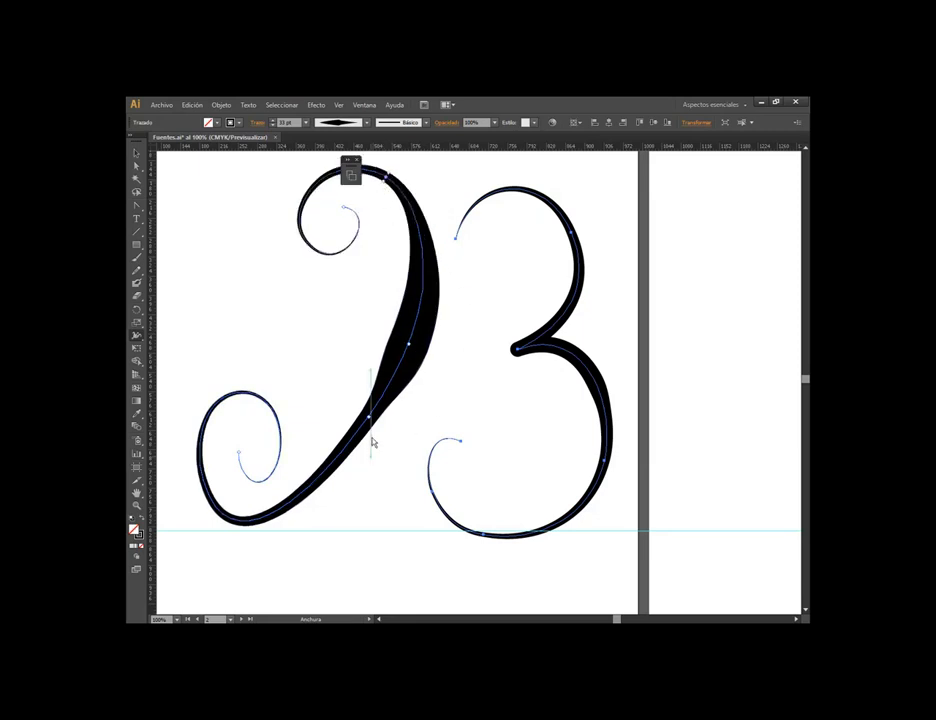
left_click_drag(372, 442, 320, 482)
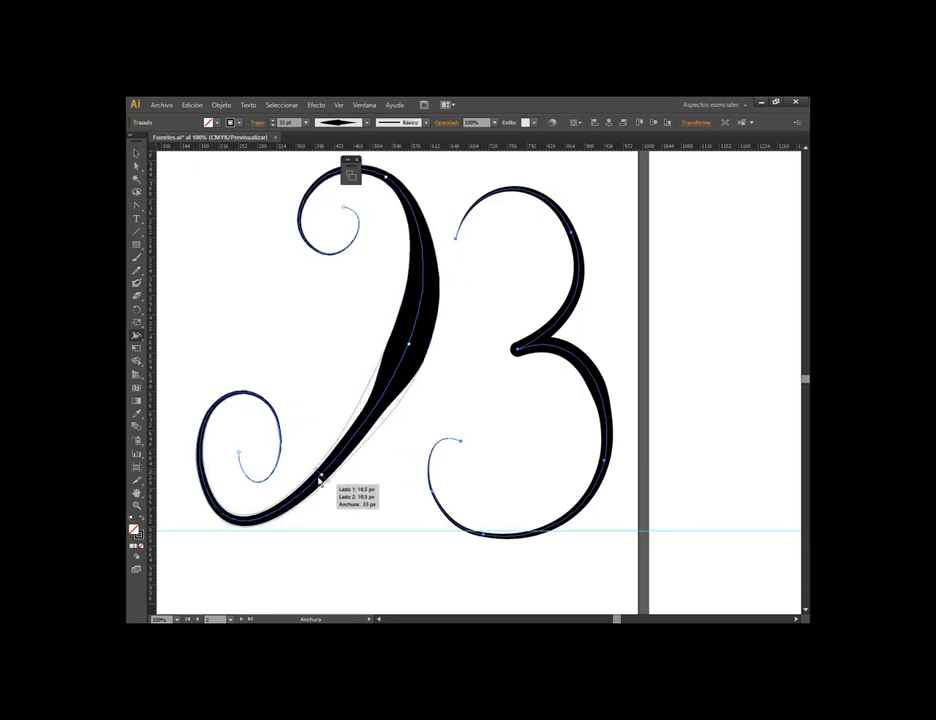
left_click_drag(320, 482, 307, 500)
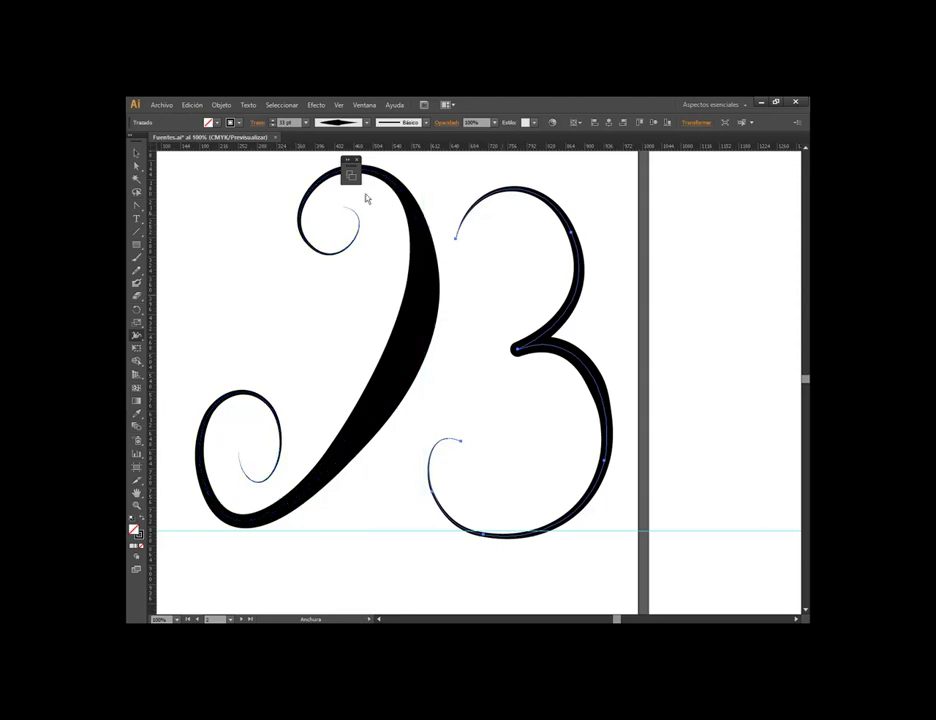
key("v")
key("ctrl+shift+a")
scroll(596, 372, "down", 3)
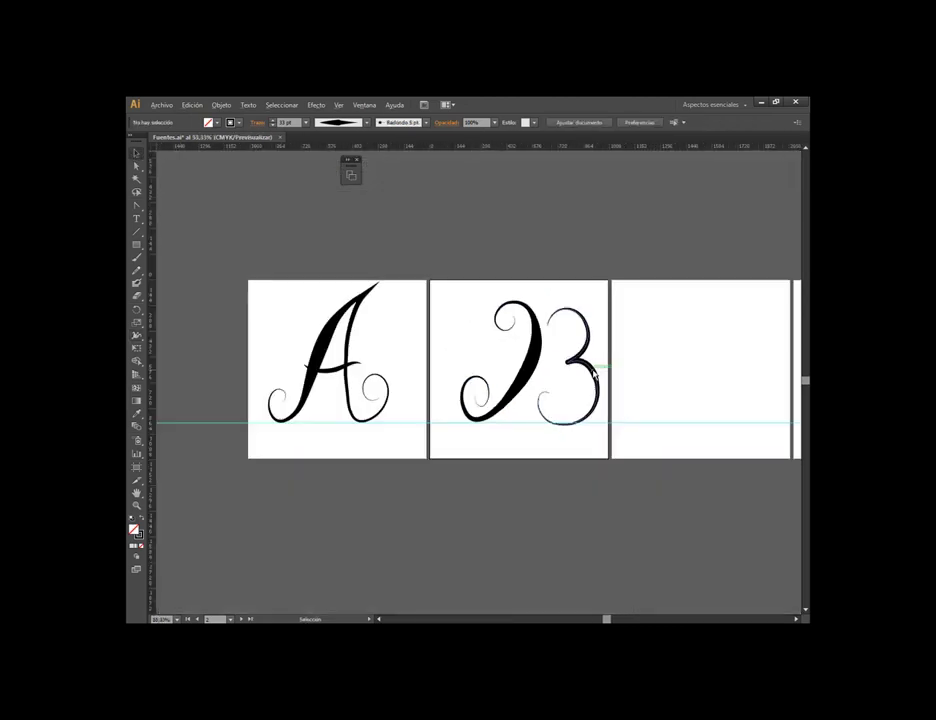
scroll(591, 359, "up", 2)
scroll(654, 338, "up", 1)
scroll(690, 261, "up", 1)
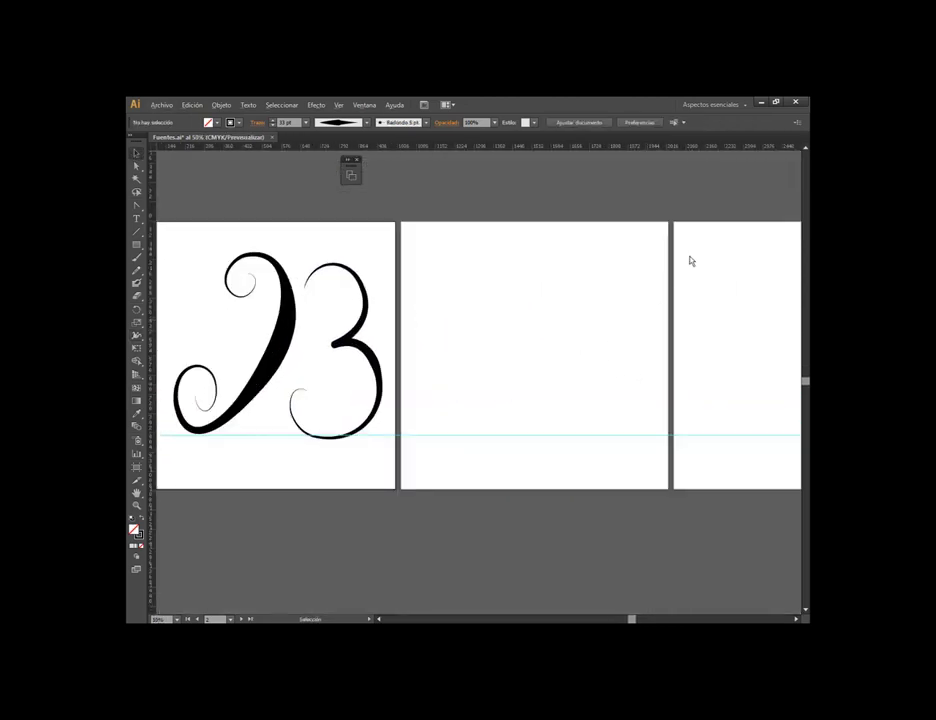
key("alt")
key("b")
mouse_move(558, 286)
left_mouse_down()
mouse_move(531, 298)
mouse_move(496, 433)
mouse_move(506, 382)
mouse_move(478, 399)
left_mouse_up()
key("Delete")
mouse_move(497, 279)
left_mouse_down()
mouse_move(533, 286)
mouse_move(564, 278)
mouse_move(526, 280)
left_mouse_up()
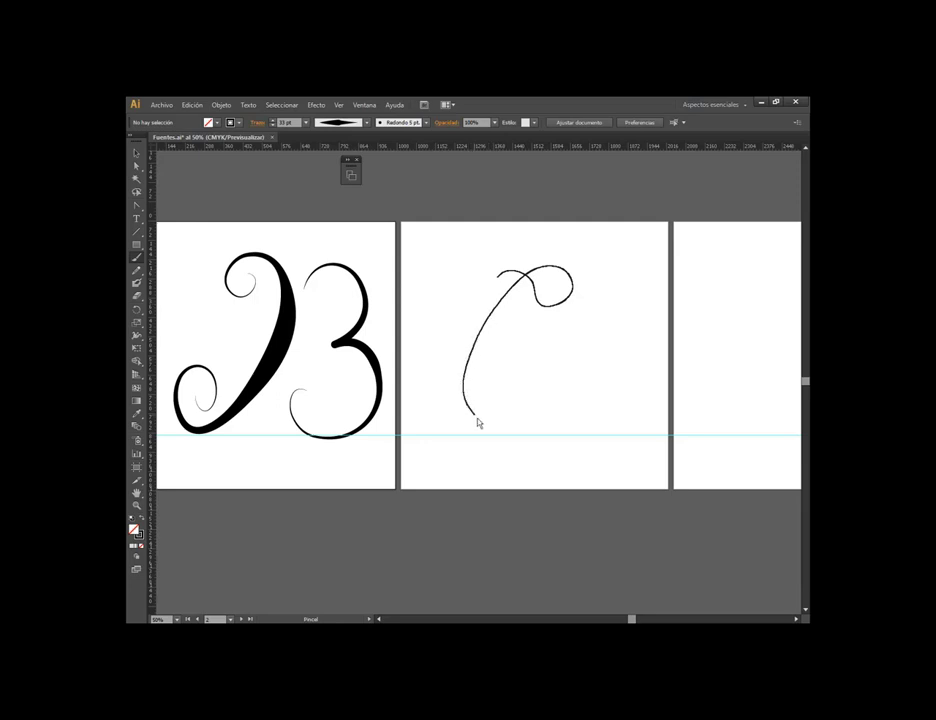
left_click_drag(523, 417, 500, 372)
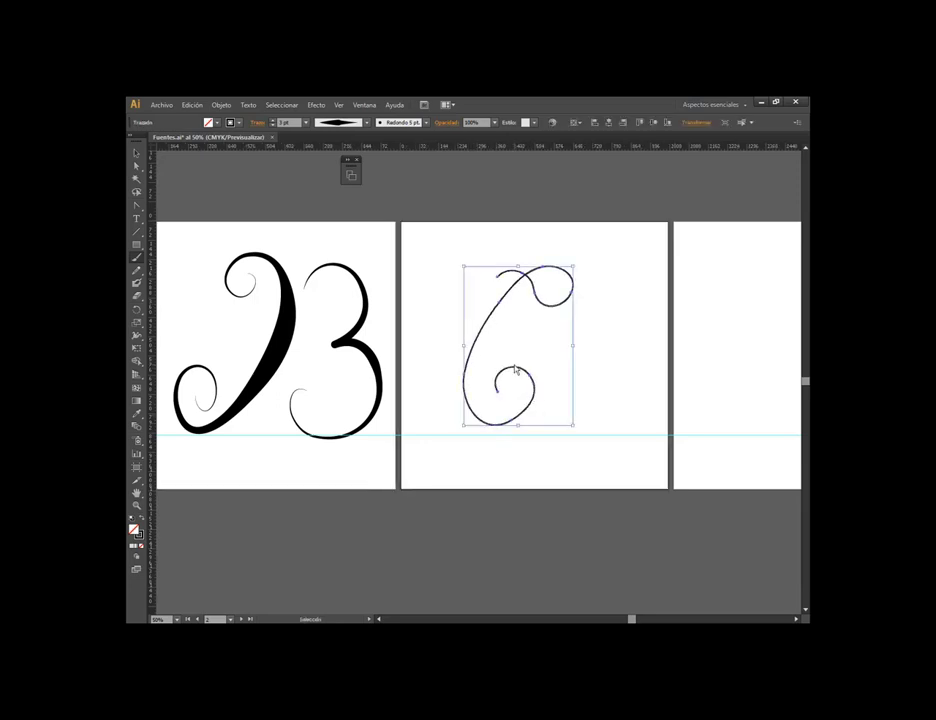
key("Delete")
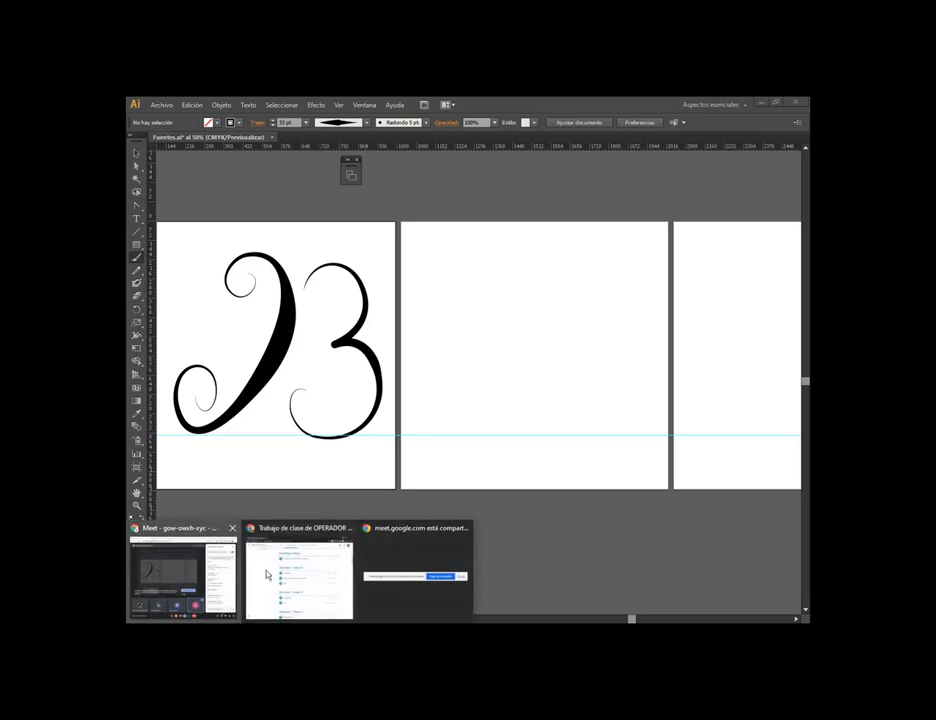
Search Chrome images for 'fuente gotica cursiva', preview a Pinterest reference, then return to Illustrator
left_click(182, 578)
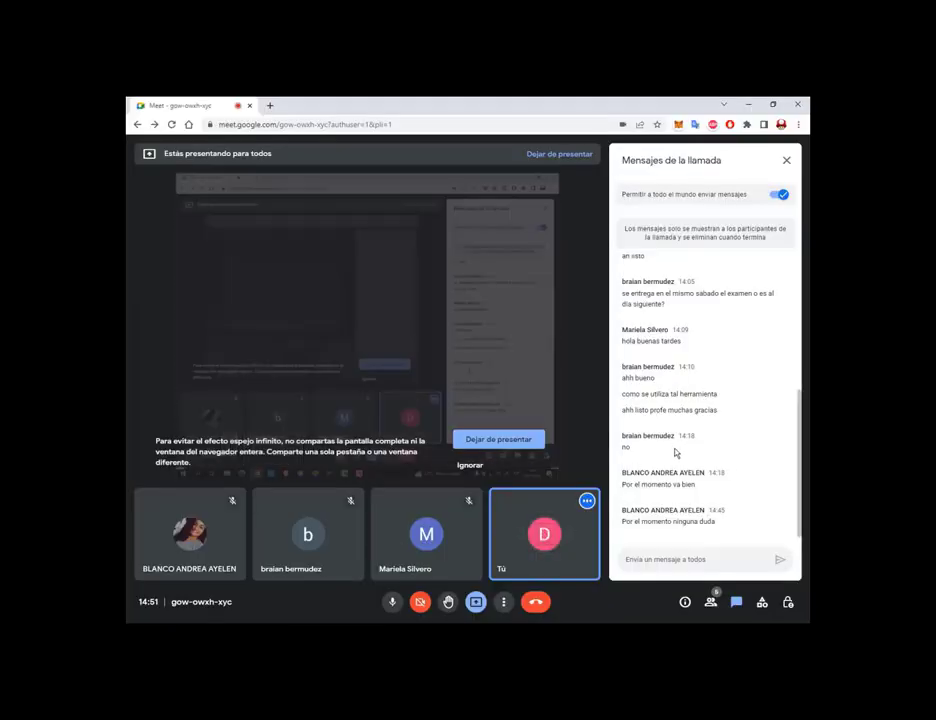
left_click(267, 105)
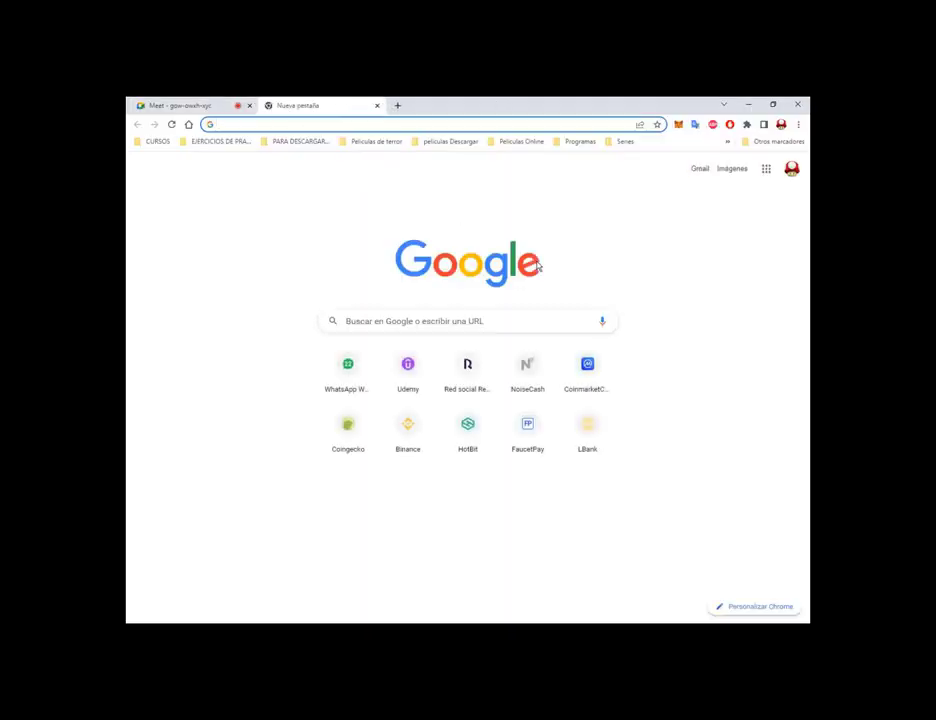
type("fu")
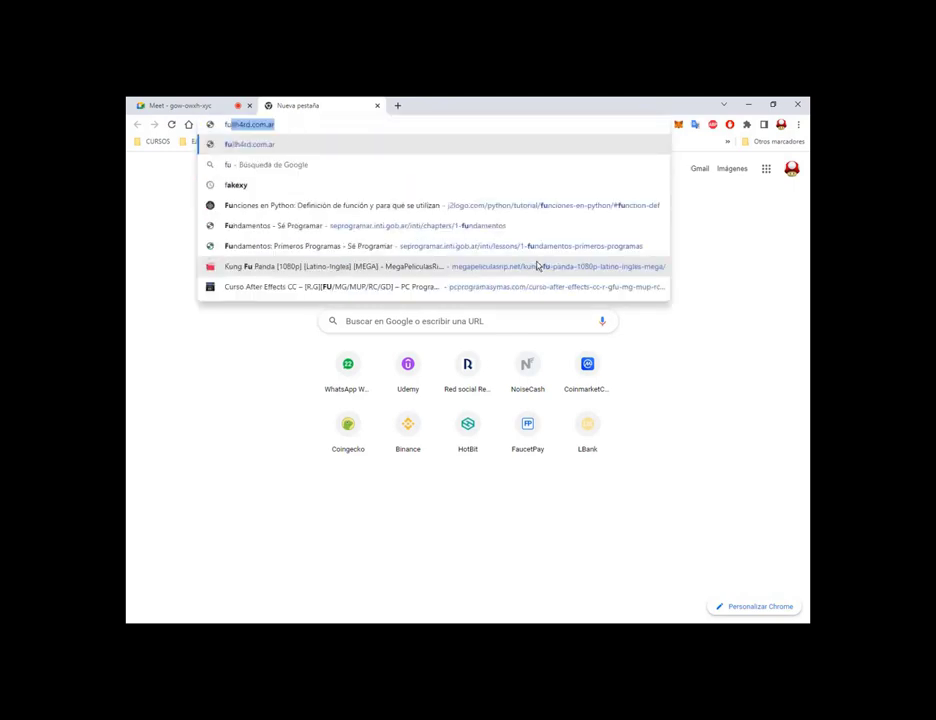
type("ente gotica")
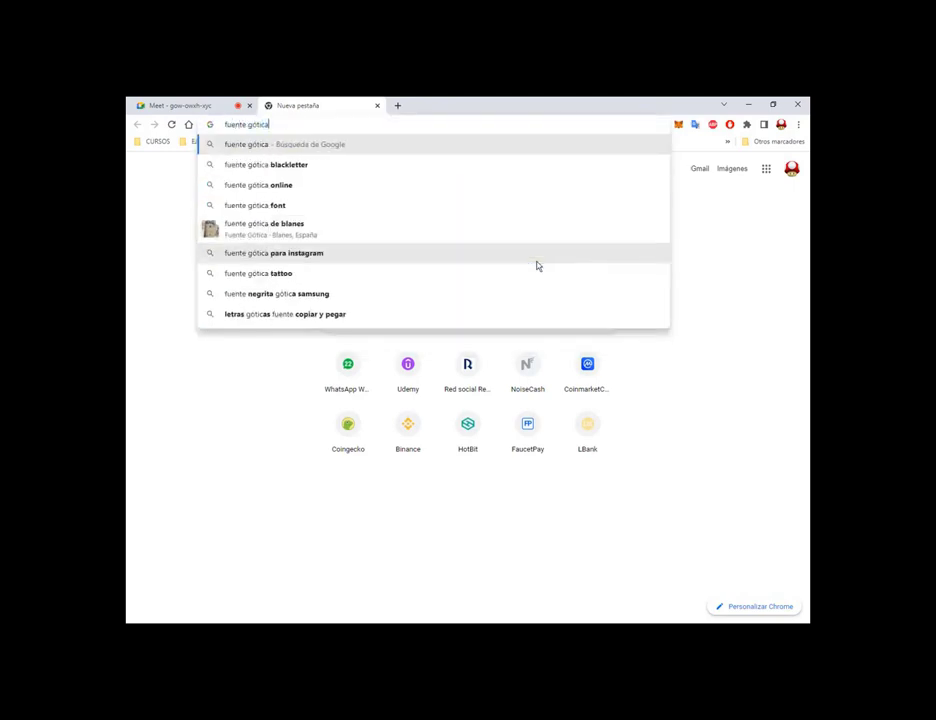
type(" cursiva")
key("Return")
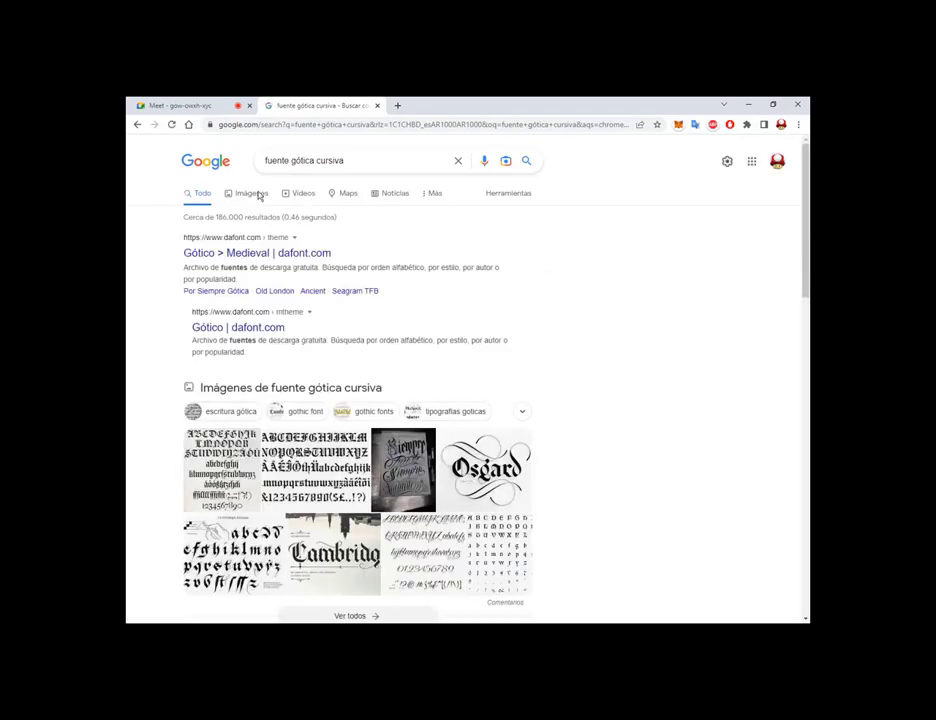
left_click(255, 194)
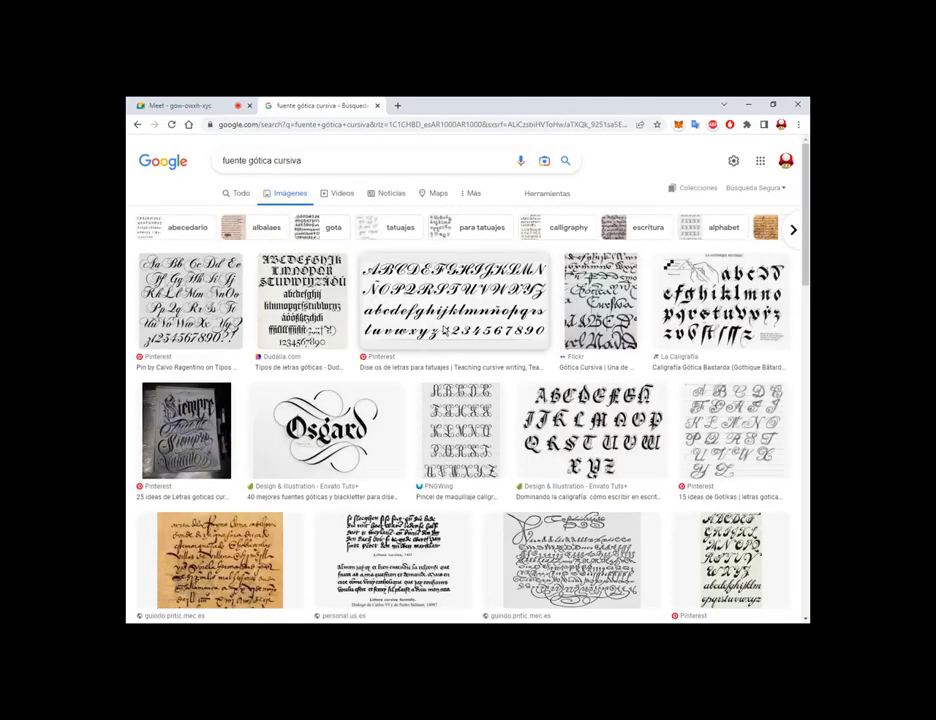
left_click(440, 292)
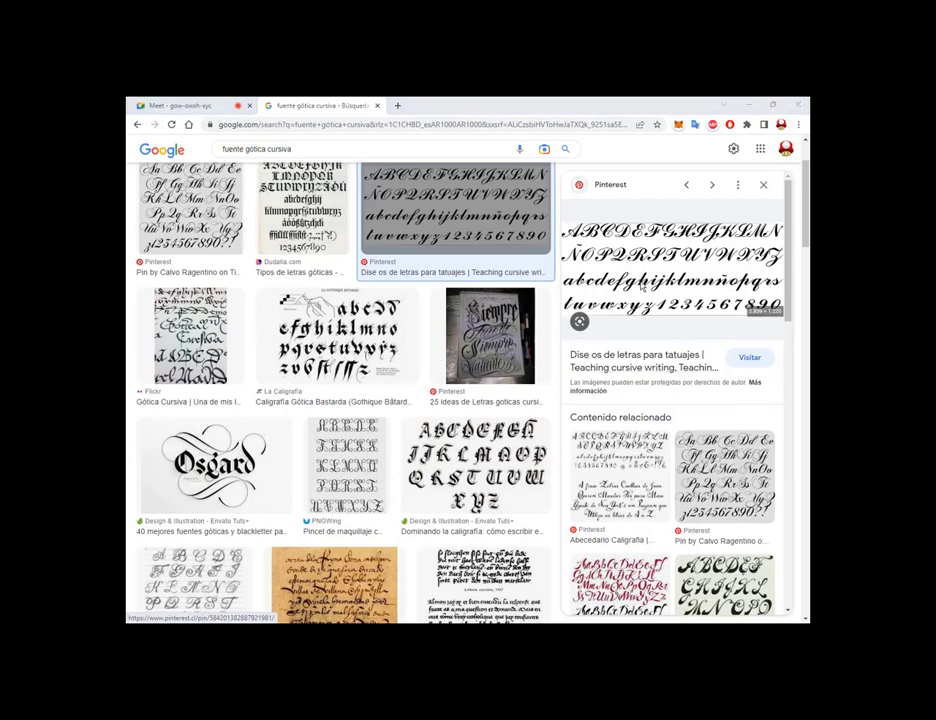
key("alt+Tab")
key("alt+Tab")
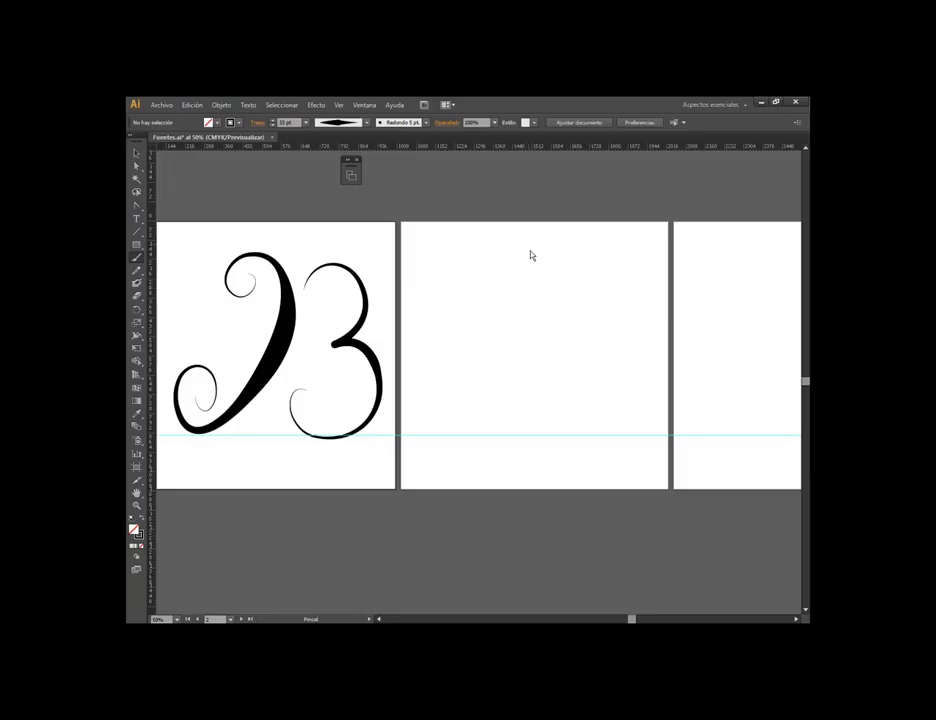
Draw a curly C with a spiral top on the middle artboard, redoing the first attempt
mouse_move(500, 252)
left_mouse_down()
mouse_move(507, 298)
mouse_move(477, 428)
mouse_move(463, 420)
left_mouse_up()
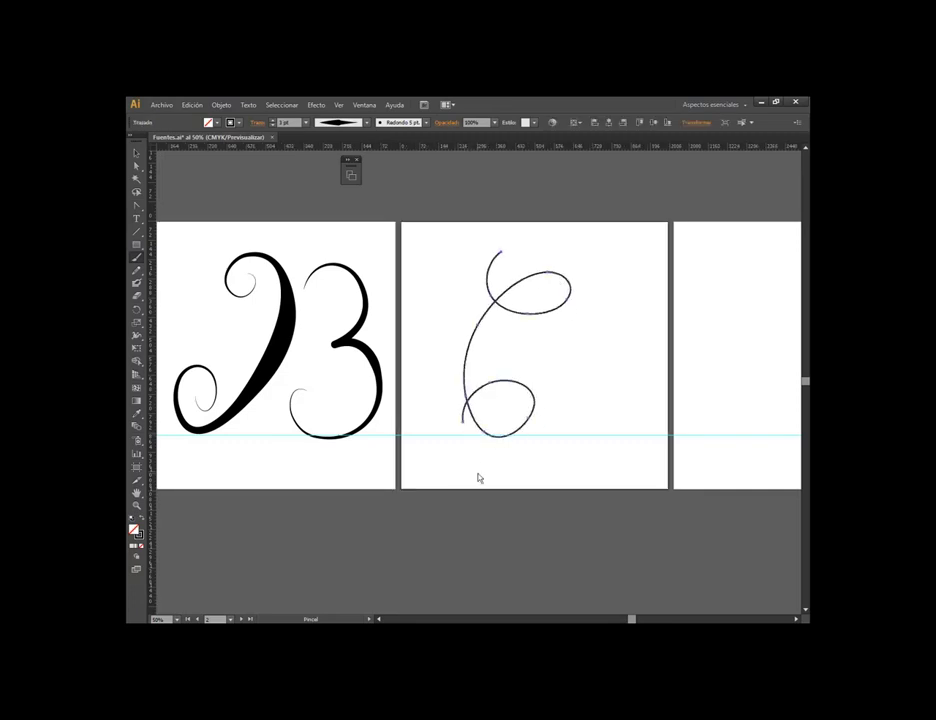
key("ctrl+z")
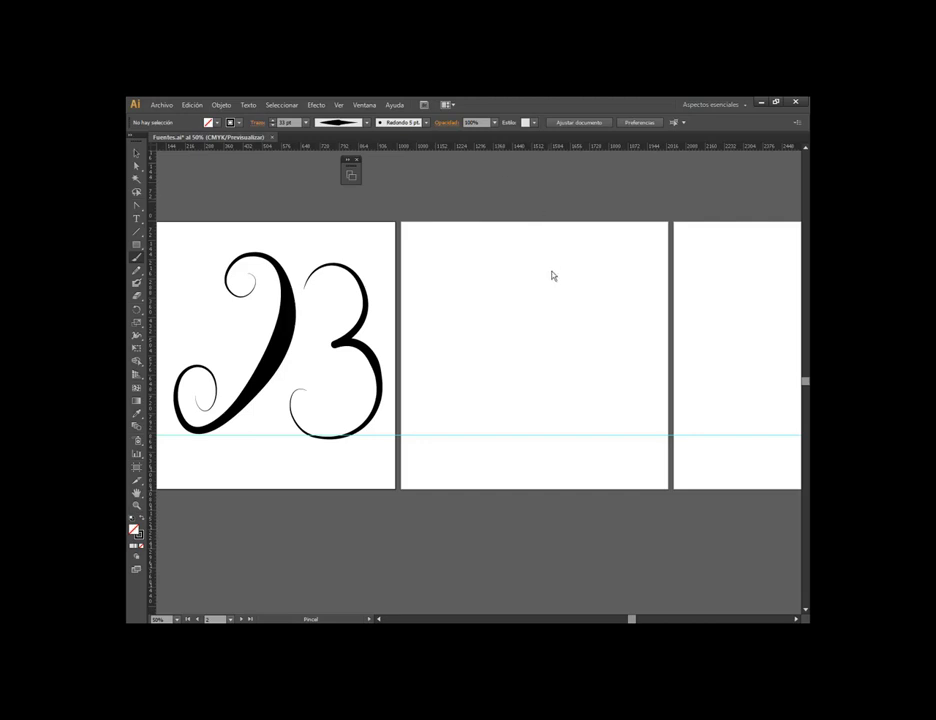
mouse_move(554, 280)
left_mouse_down()
mouse_move(473, 327)
mouse_move(472, 427)
mouse_move(490, 405)
left_mouse_up()
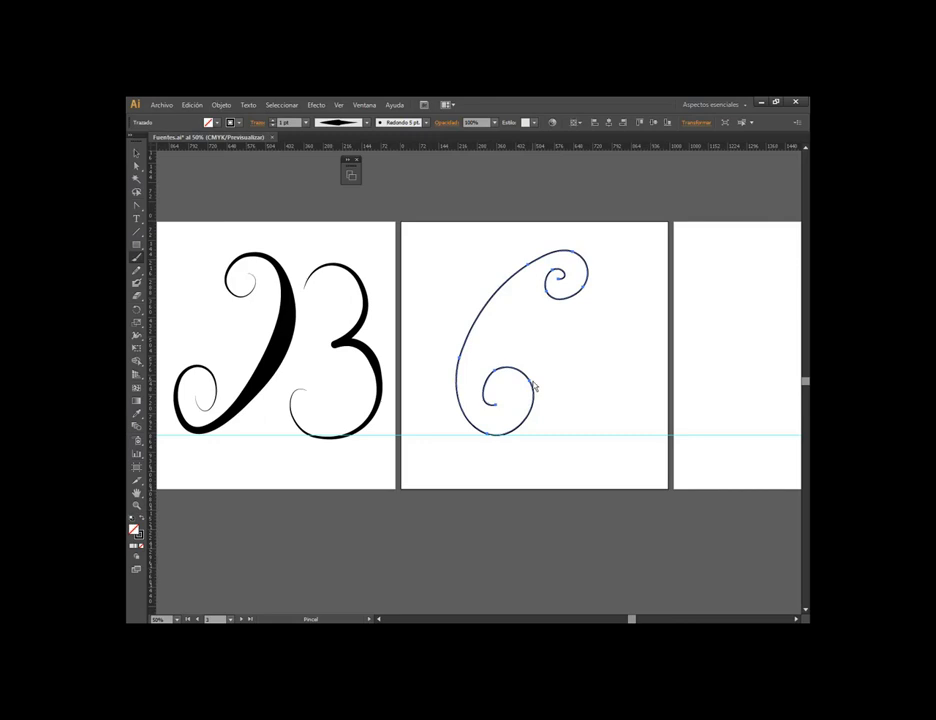
Apply the basic brush and a tapered width profile to the C stroke
key("v")
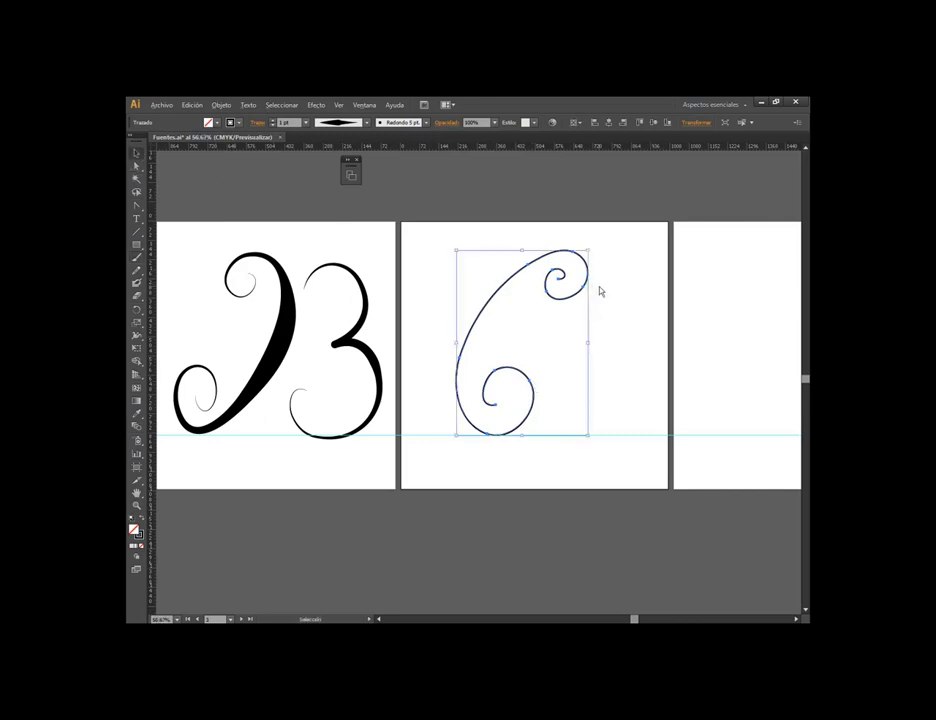
scroll(600, 291, "up", 1)
left_click(426, 122)
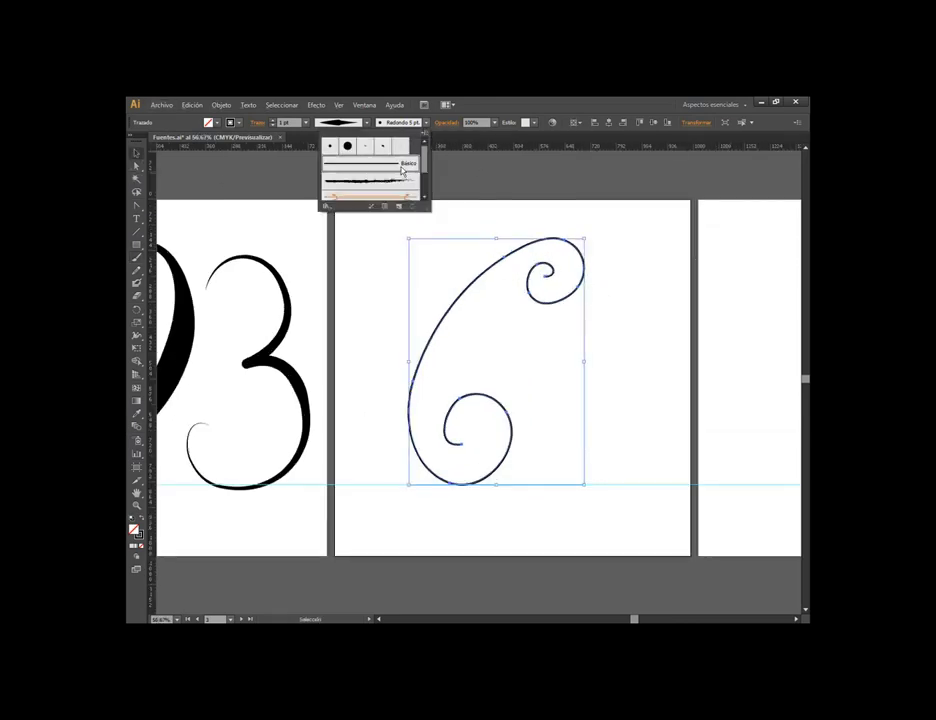
left_click(403, 171)
left_click(366, 122)
left_click(330, 152)
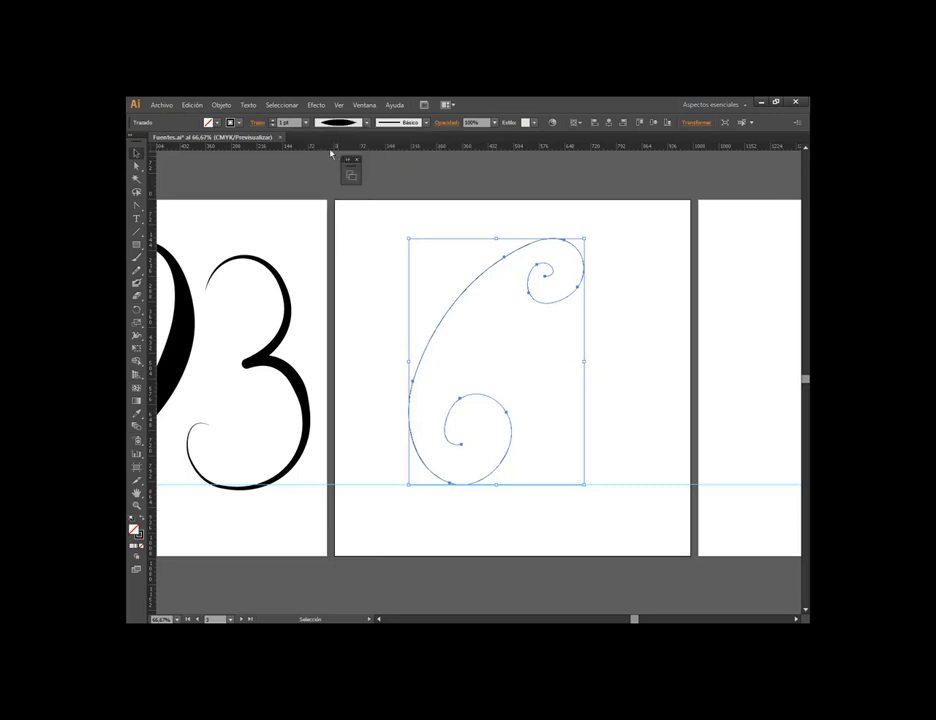
Switch to Direct Selection and select the C's path so its anchors show
scroll(292, 123, "up", 2)
scroll(292, 123, "up", 3)
scroll(292, 123, "up", 2)
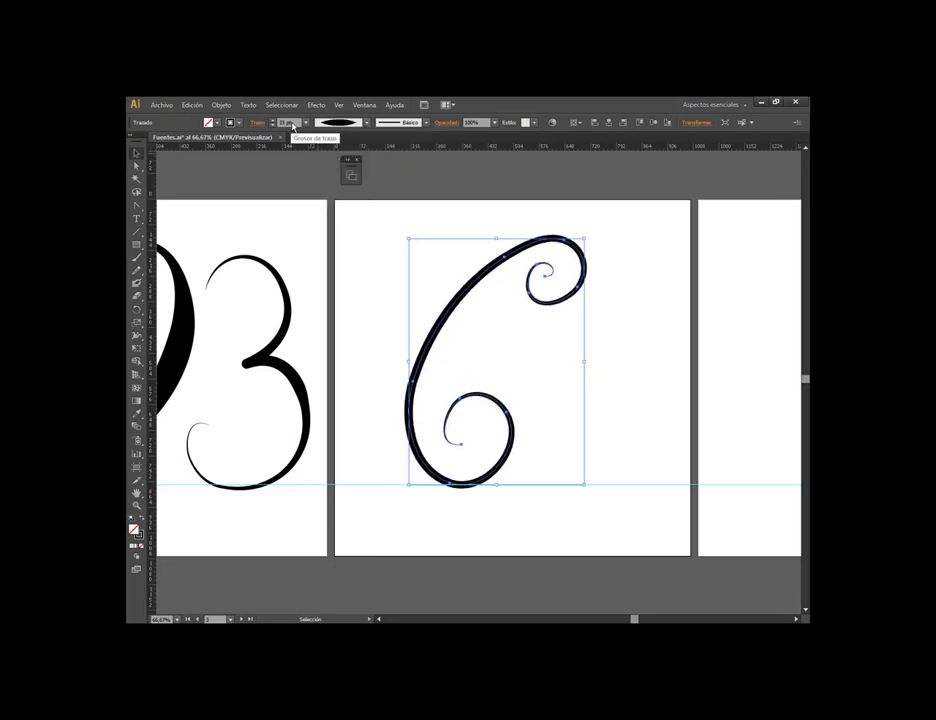
scroll(292, 123, "up", 2)
scroll(292, 123, "up", 3)
key("a")
left_click(489, 249)
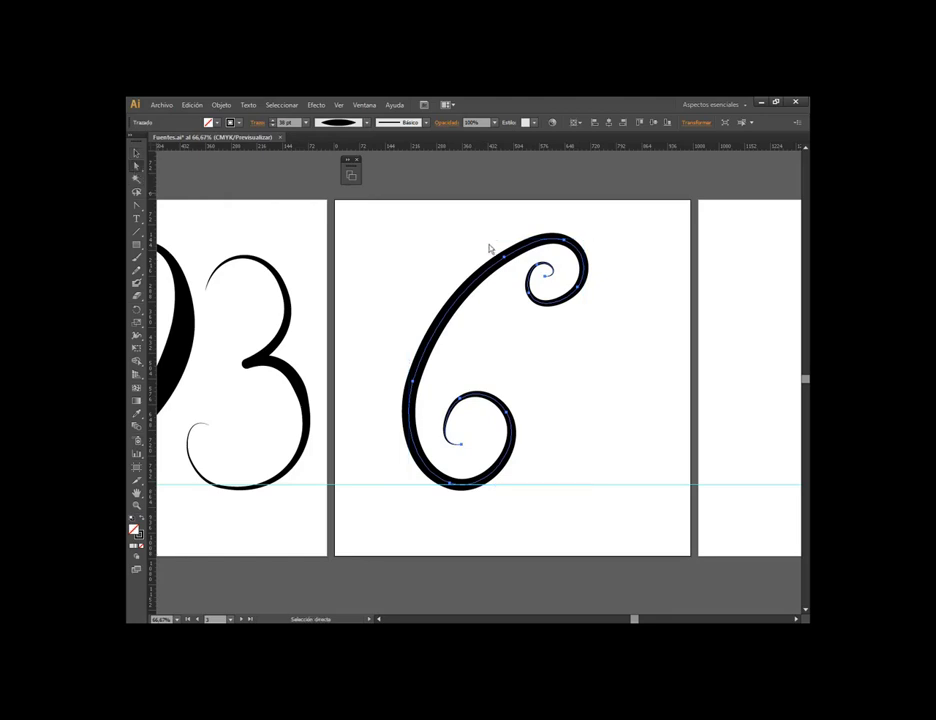
left_click(512, 270)
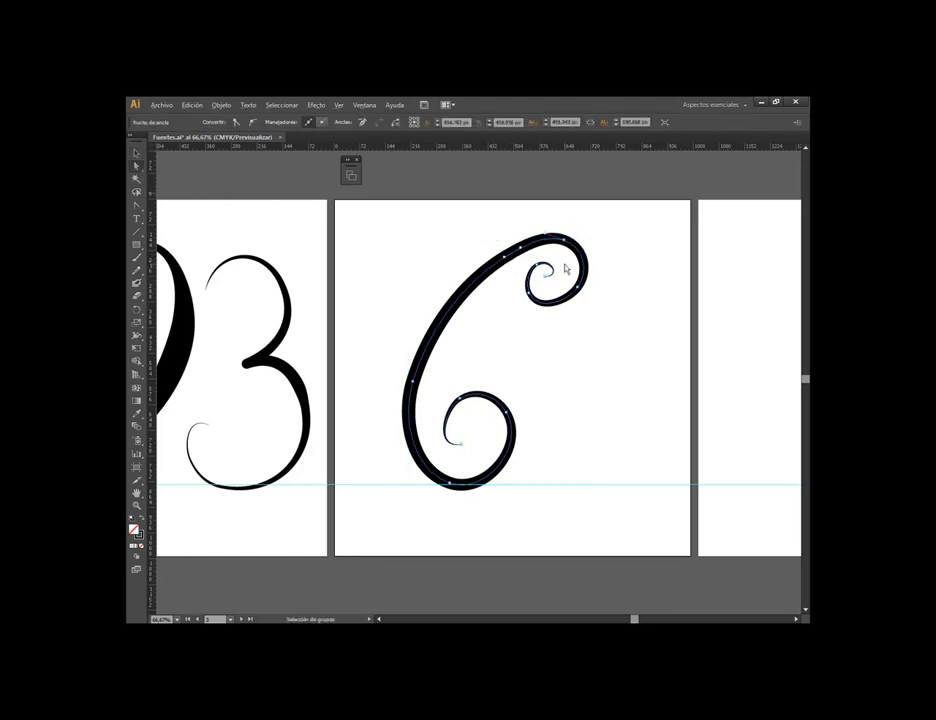
Delete an extra anchor from the C's upper arc and pull the top handle to smooth it
scroll(564, 267, "up", 1)
left_click_drag(136, 205, 205, 182)
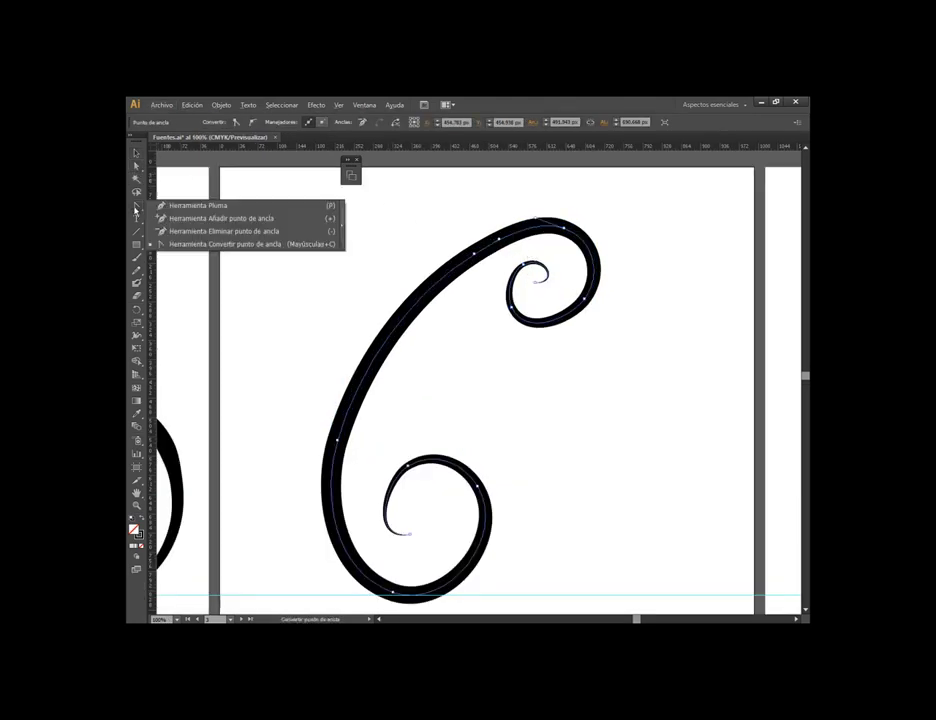
left_click(476, 253)
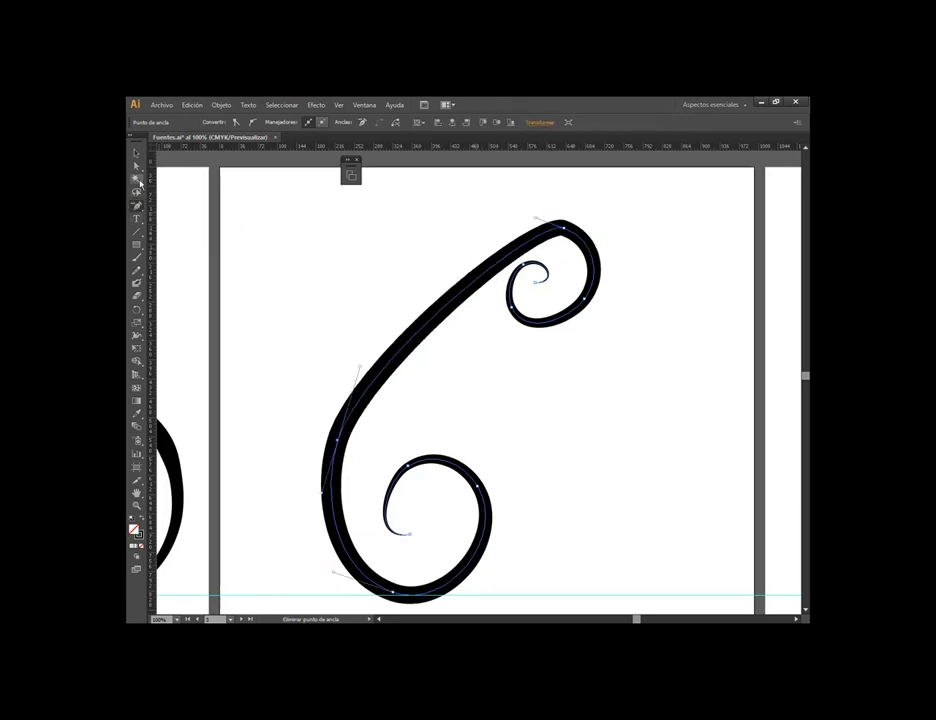
left_click(536, 221)
left_click_drag(536, 221, 476, 207)
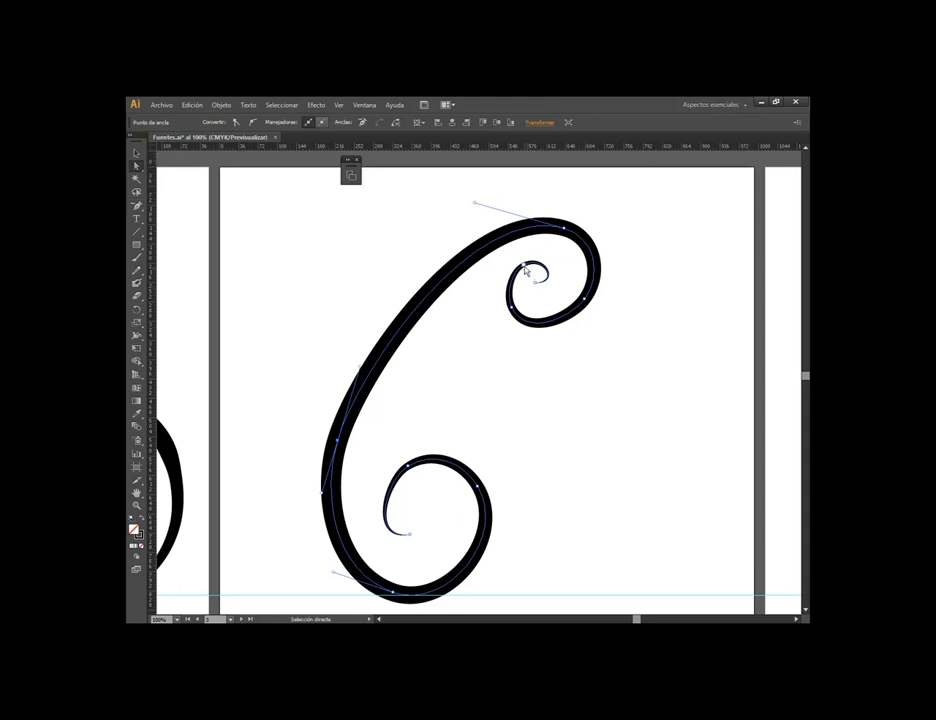
Move the inner curl's end point and reshape the lower part of the top curl
left_click_drag(525, 270, 523, 265)
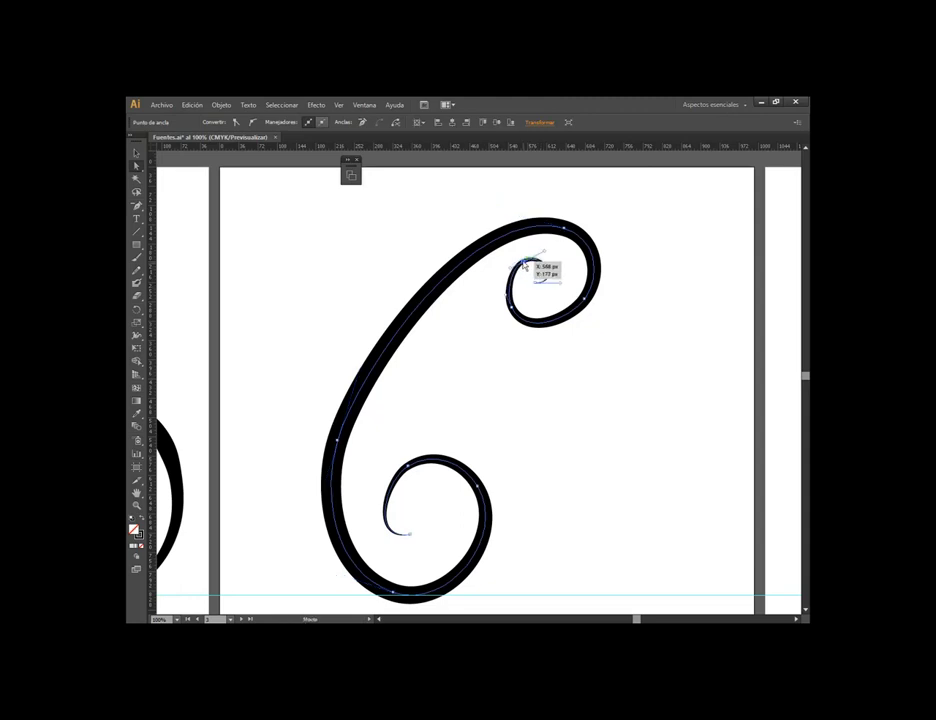
left_click(664, 319)
left_click(512, 312)
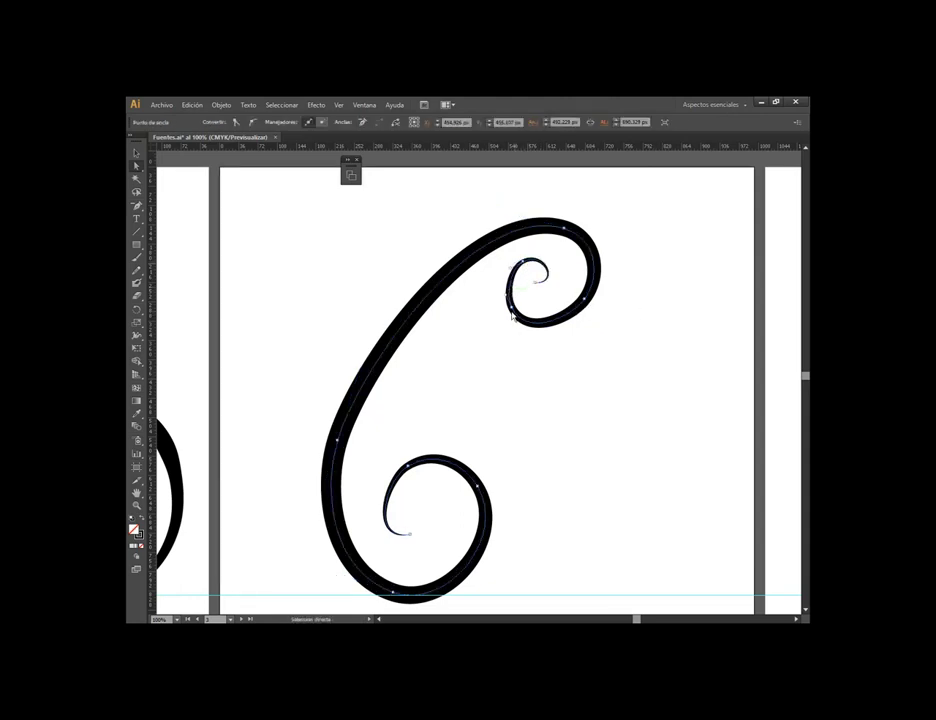
left_click_drag(512, 312, 524, 324)
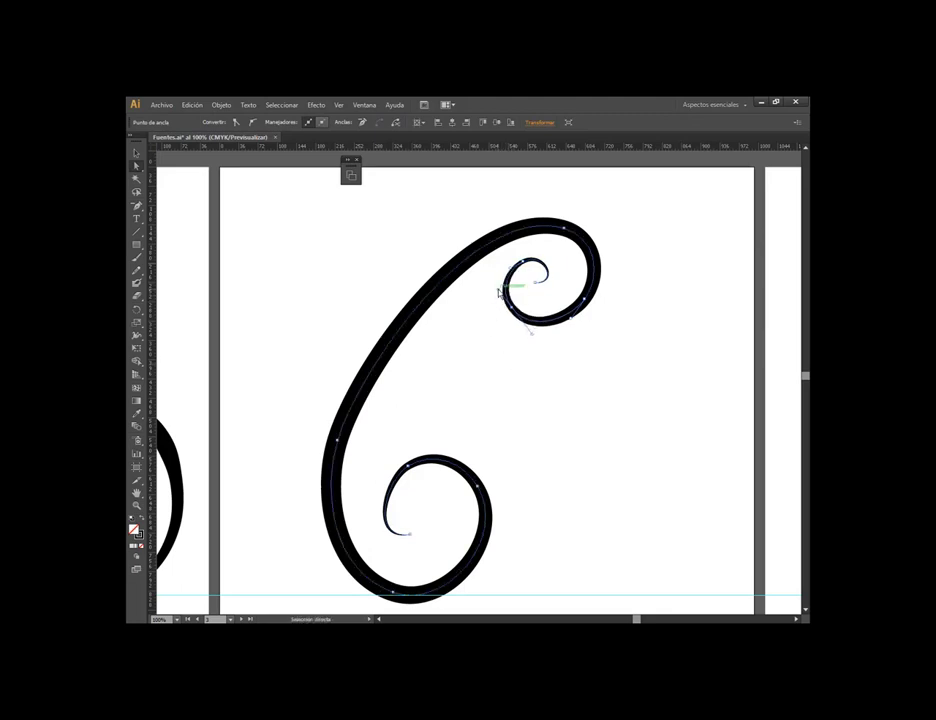
left_click(603, 393)
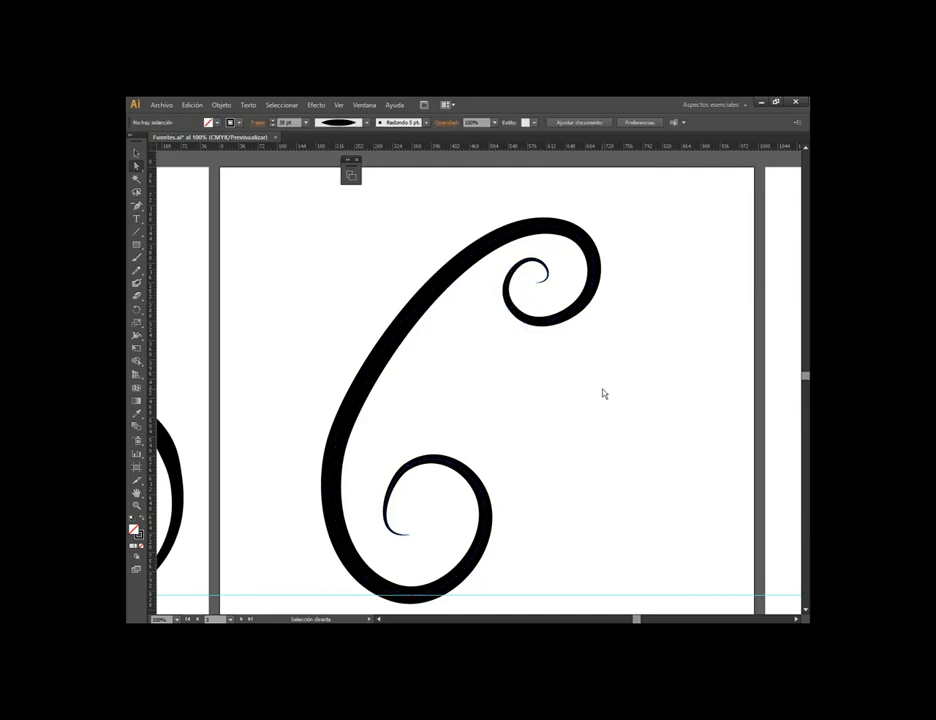
With the Width tool, swell the C's upper back and lower left side and narrow the top spiral end
left_click(137, 334)
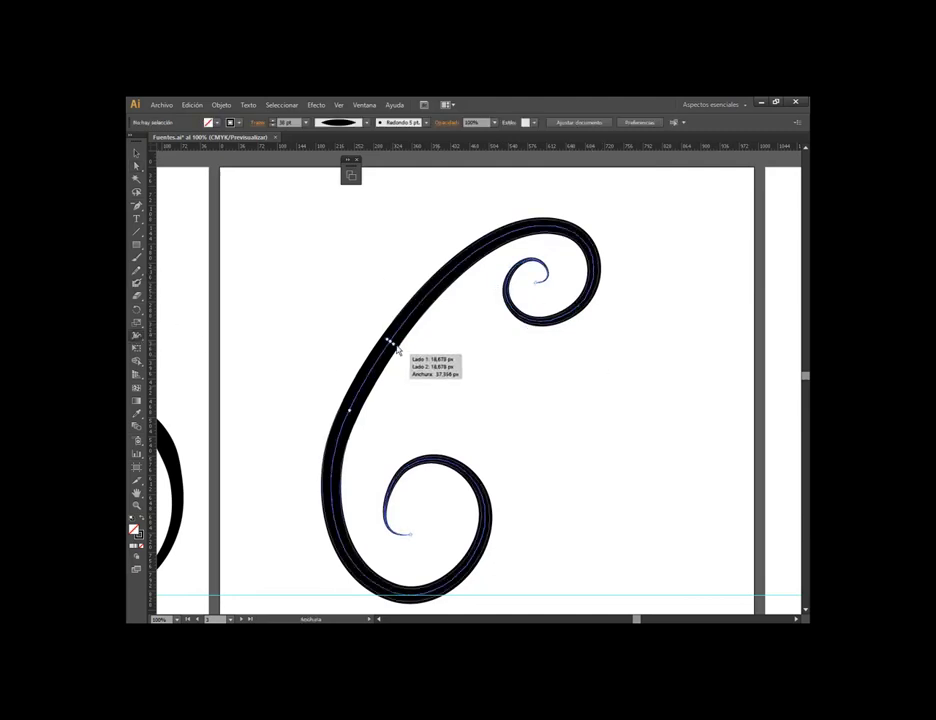
left_click_drag(397, 349, 412, 358)
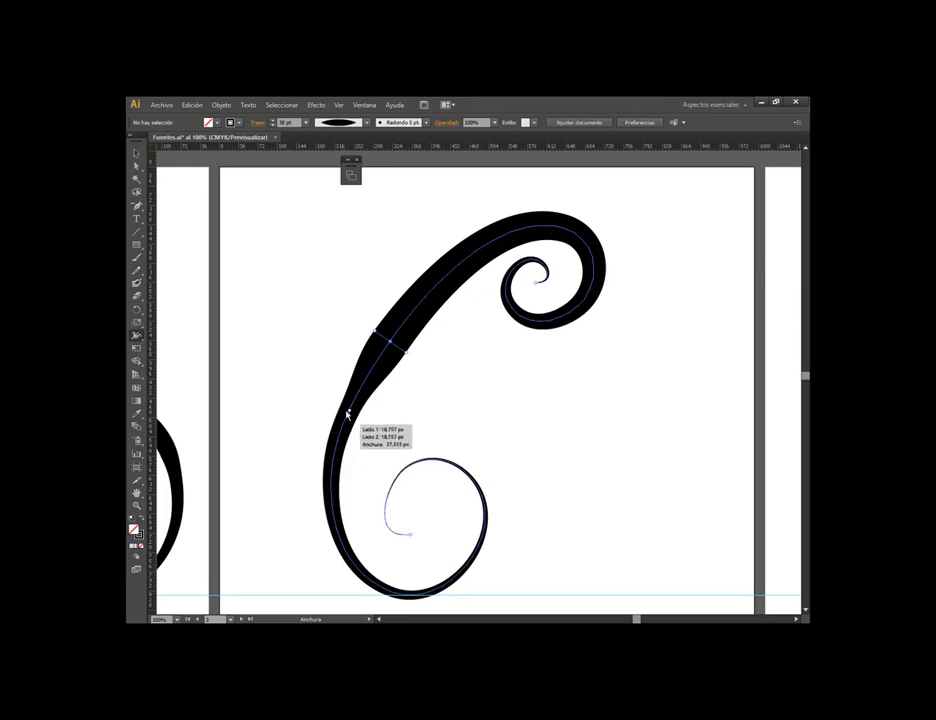
left_click_drag(348, 413, 346, 562)
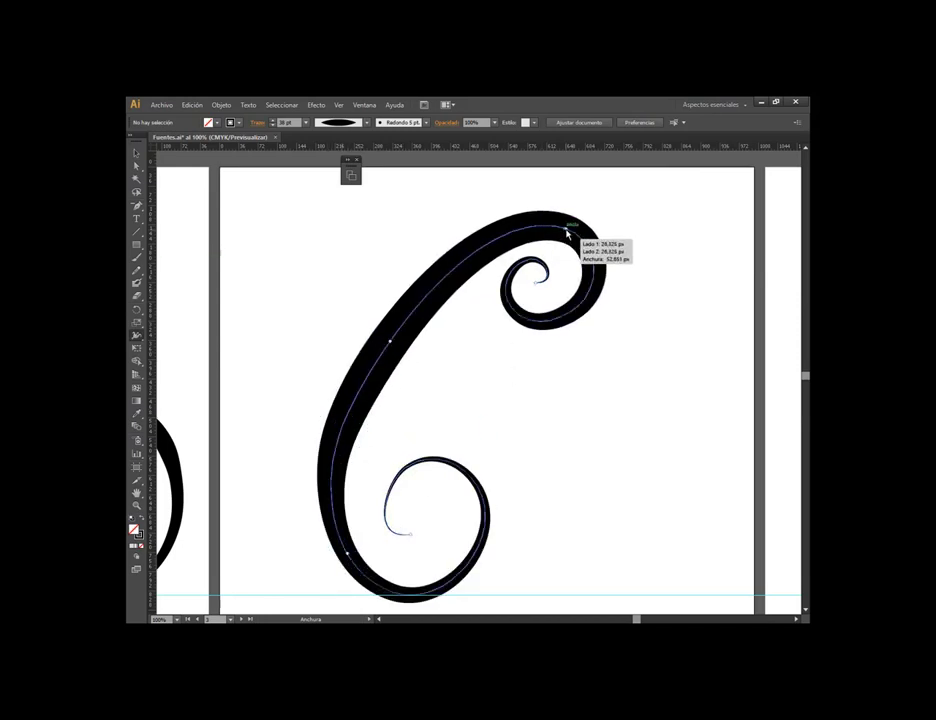
left_click_drag(566, 232, 564, 238)
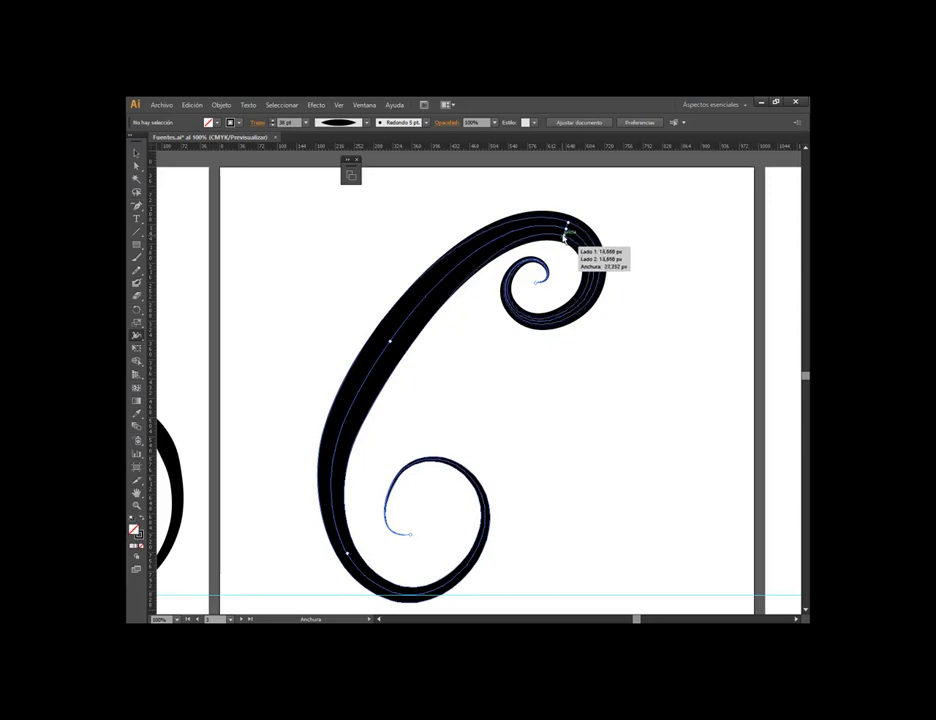
key("v")
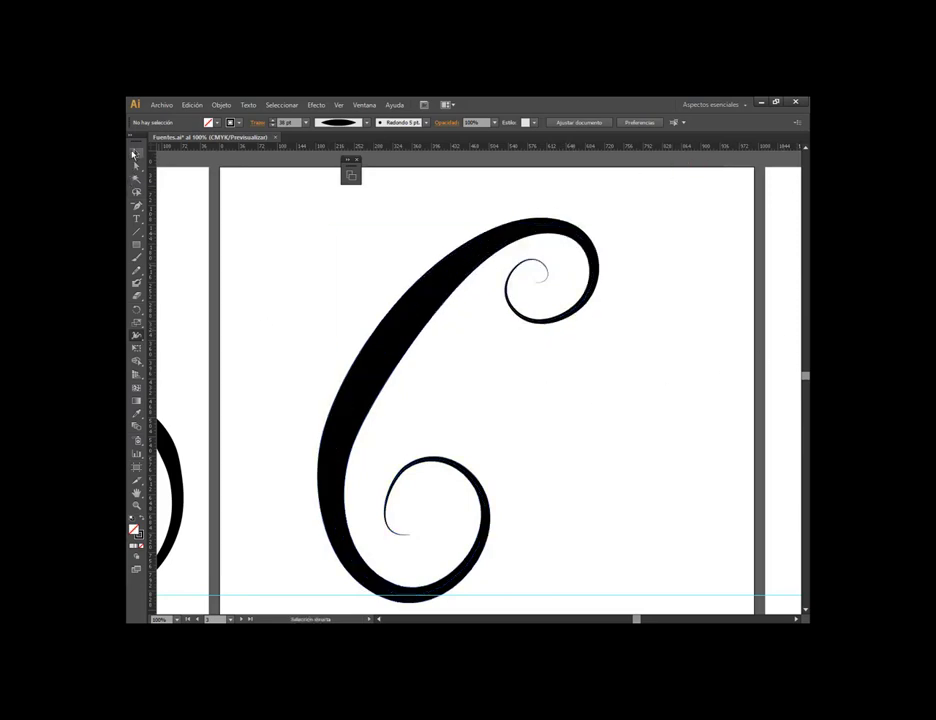
Nudge the C's lower spiral up toward the baseline
scroll(676, 376, "down", 2)
scroll(640, 405, "down", 2)
scroll(602, 441, "up", 3)
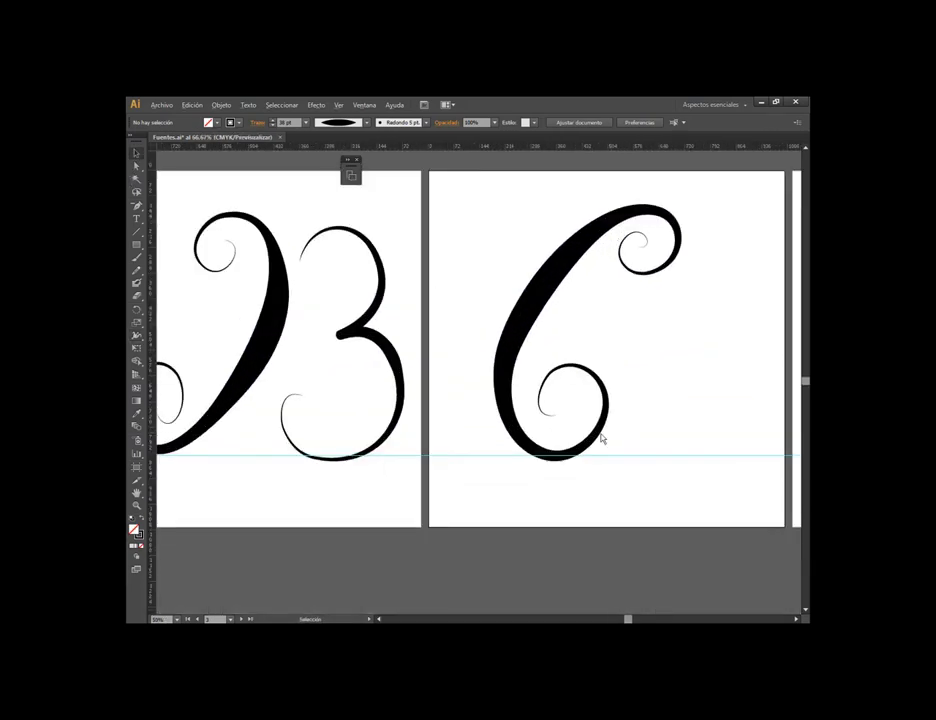
scroll(580, 448, "up", 3)
left_click(550, 456)
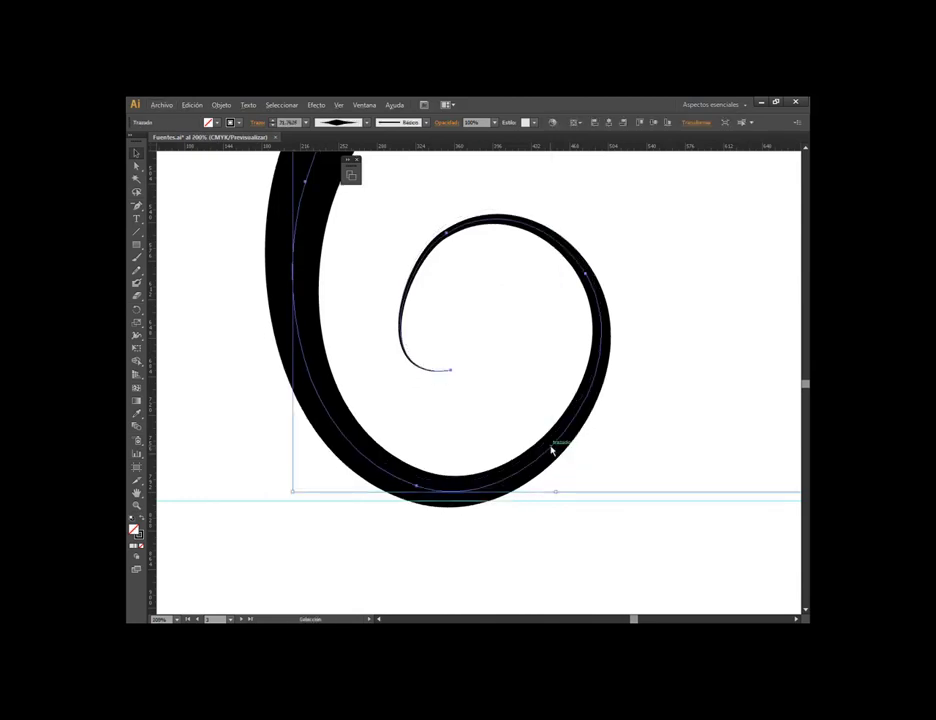
left_click_drag(551, 452, 554, 441)
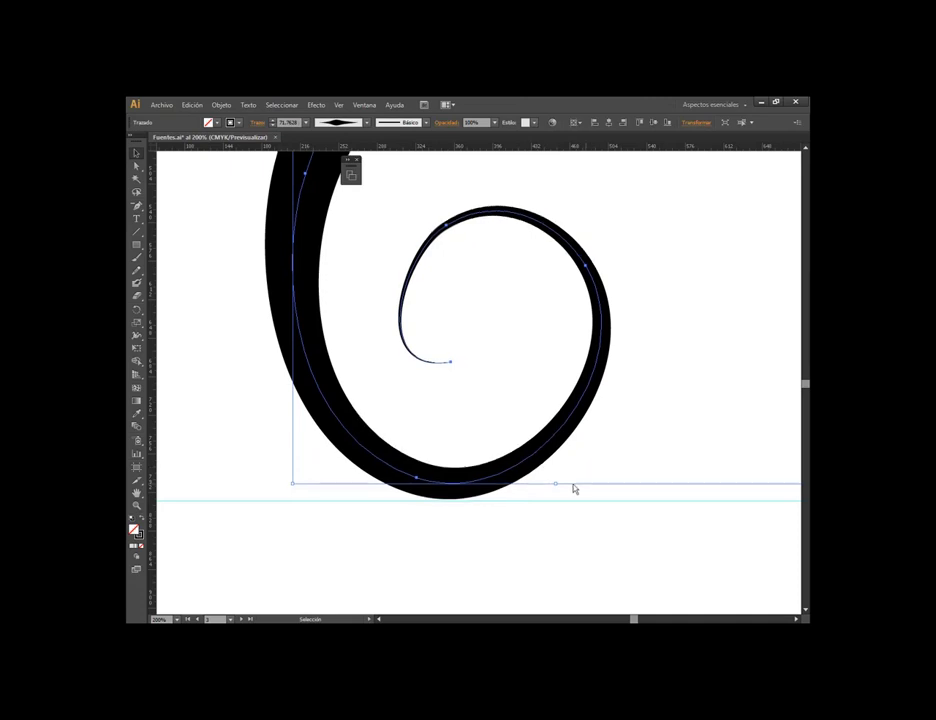
left_click(530, 540)
Lift the spiral about 10 px so it rests on the baseline guide
scroll(528, 540, "down", 2)
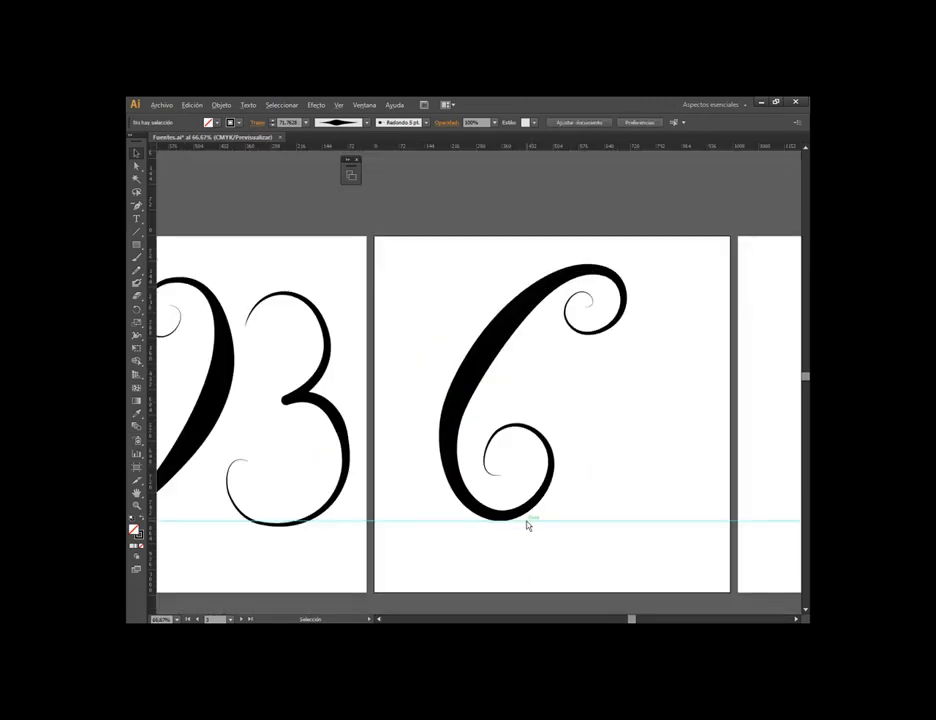
scroll(527, 524, "down", 2)
scroll(400, 540, "up", 1)
scroll(387, 528, "up", 2)
scroll(627, 495, "up", 1)
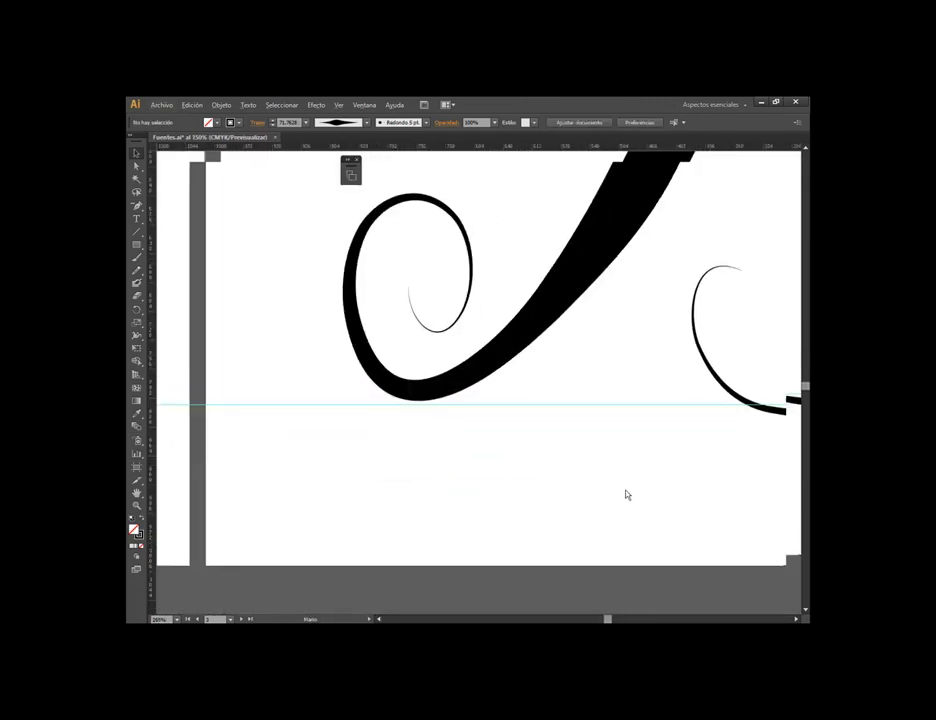
scroll(500, 470, "right", 10)
scroll(376, 449, "up", 1)
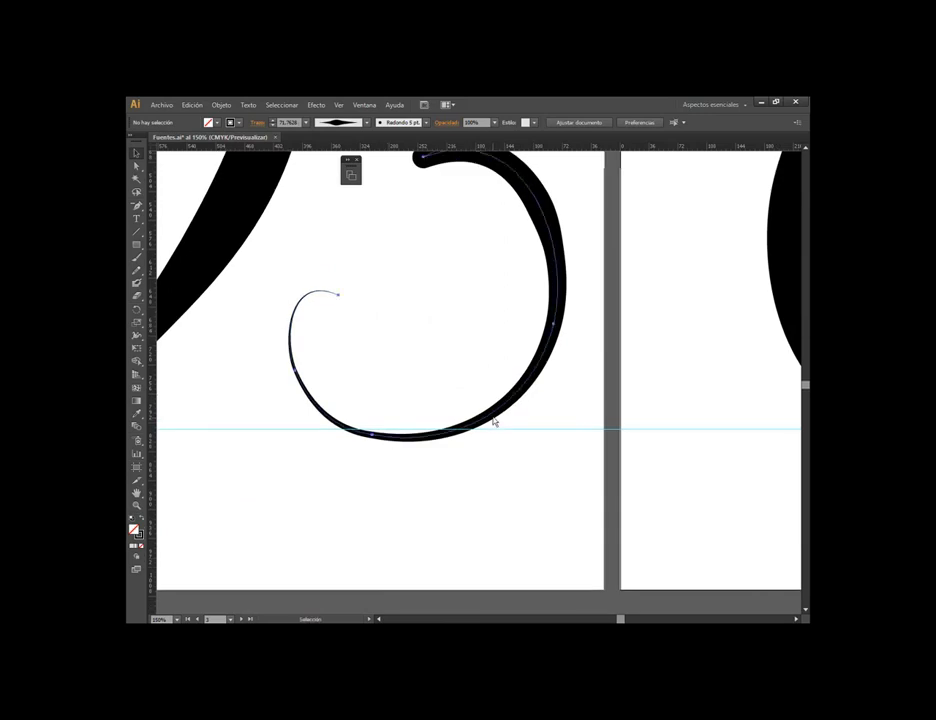
left_click_drag(494, 425, 494, 415)
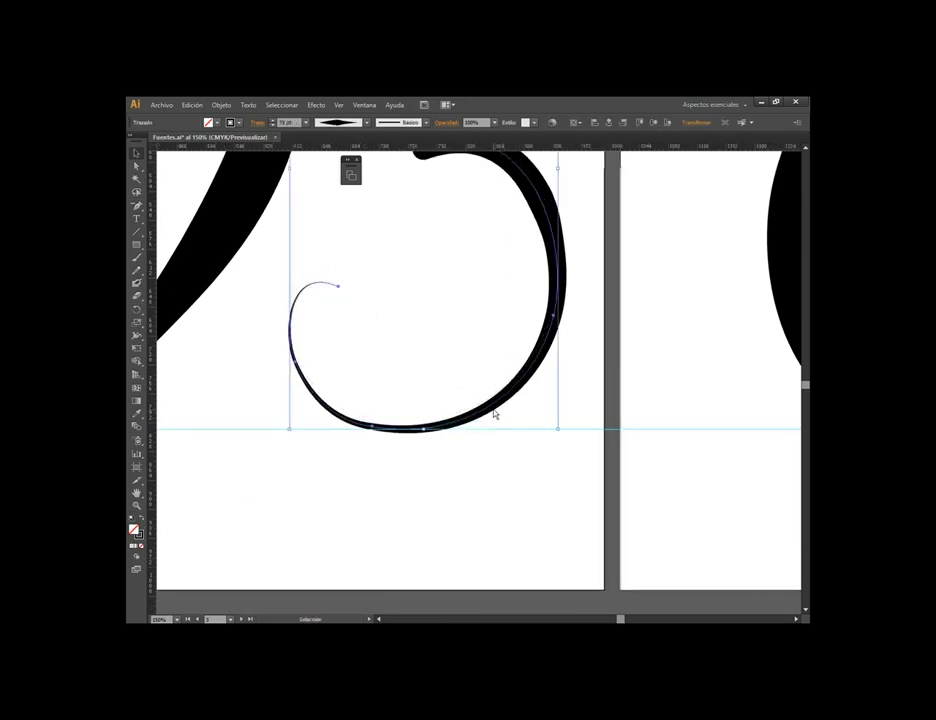
left_click(481, 499)
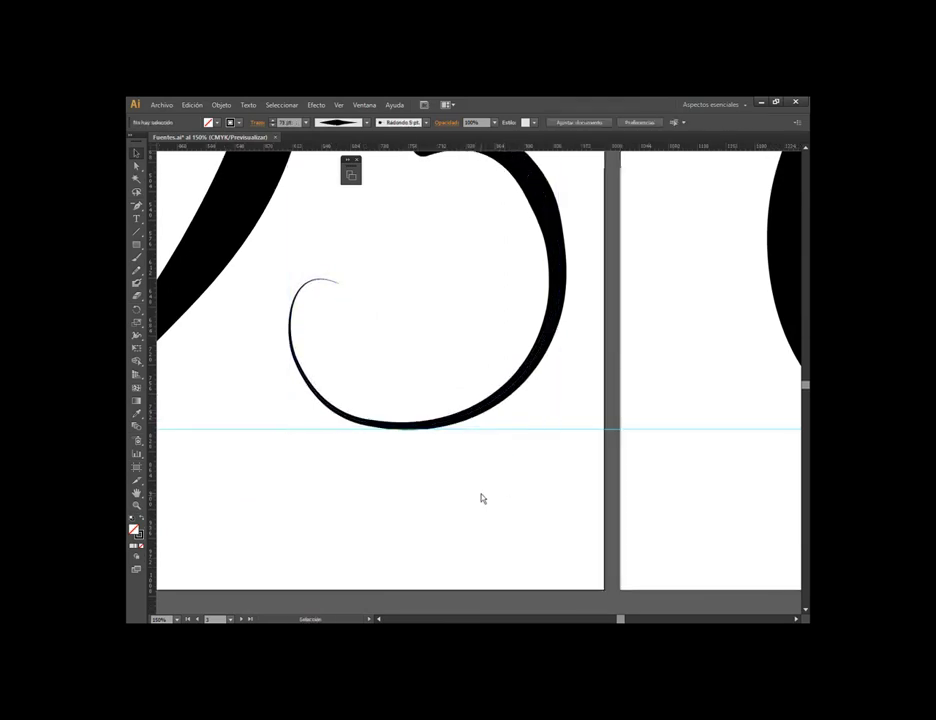
scroll(492, 484, "down", 4)
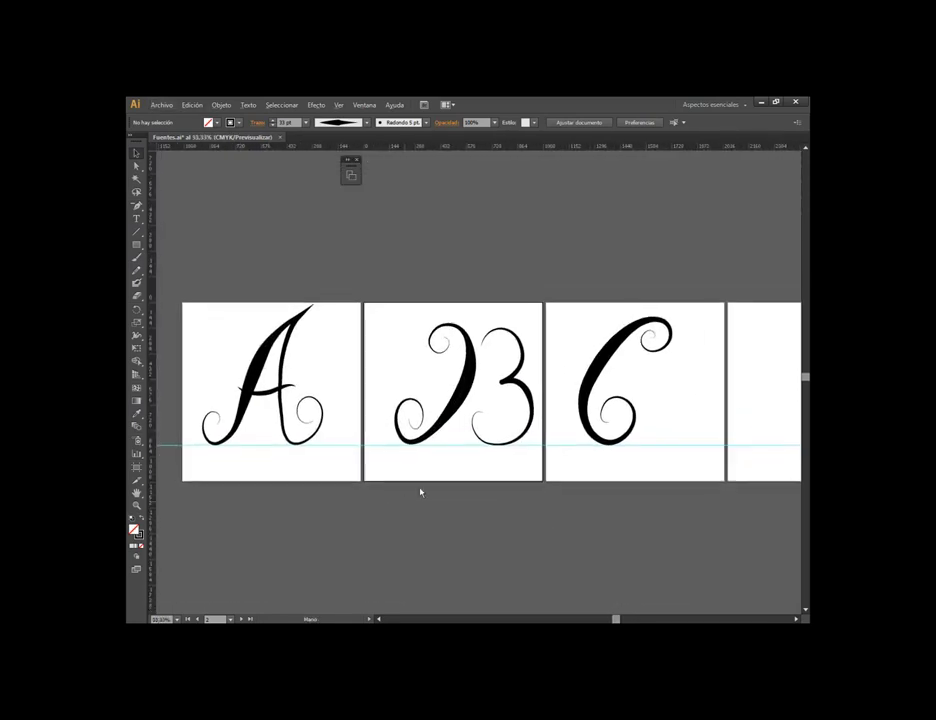
Move the B's right bowl nearer its stem, group the B, and centre it horizontally
left_click_drag(525, 393, 516, 393)
left_click_drag(516, 393, 514, 392)
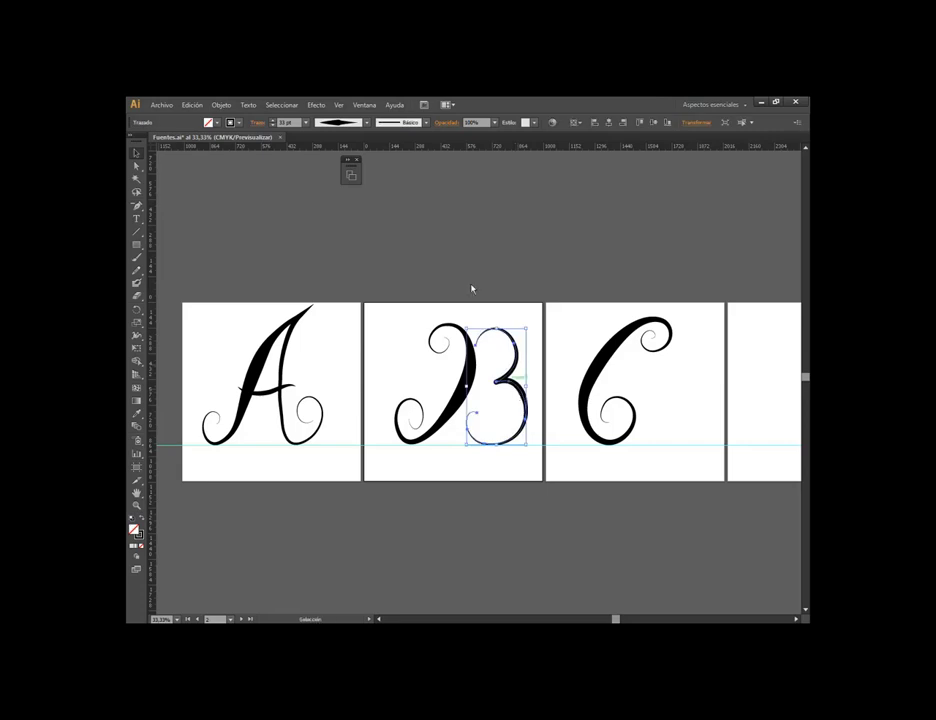
left_click(472, 288)
mouse_move(407, 321)
left_mouse_down()
mouse_move(534, 395)
mouse_move(530, 402)
left_mouse_up()
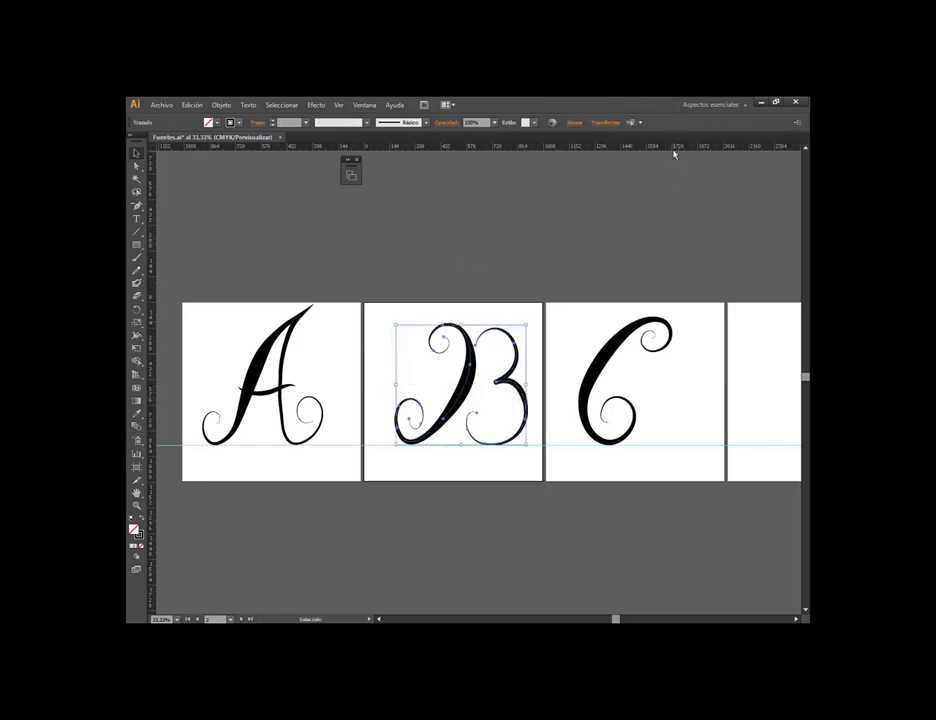
key("ctrl+g")
left_click(585, 227)
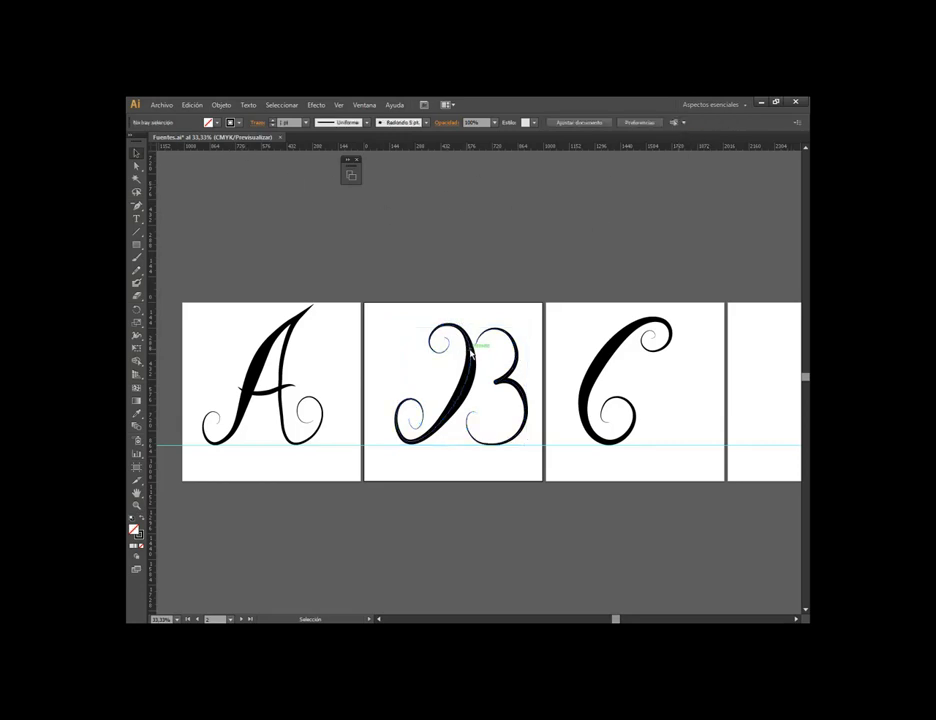
left_click(470, 355)
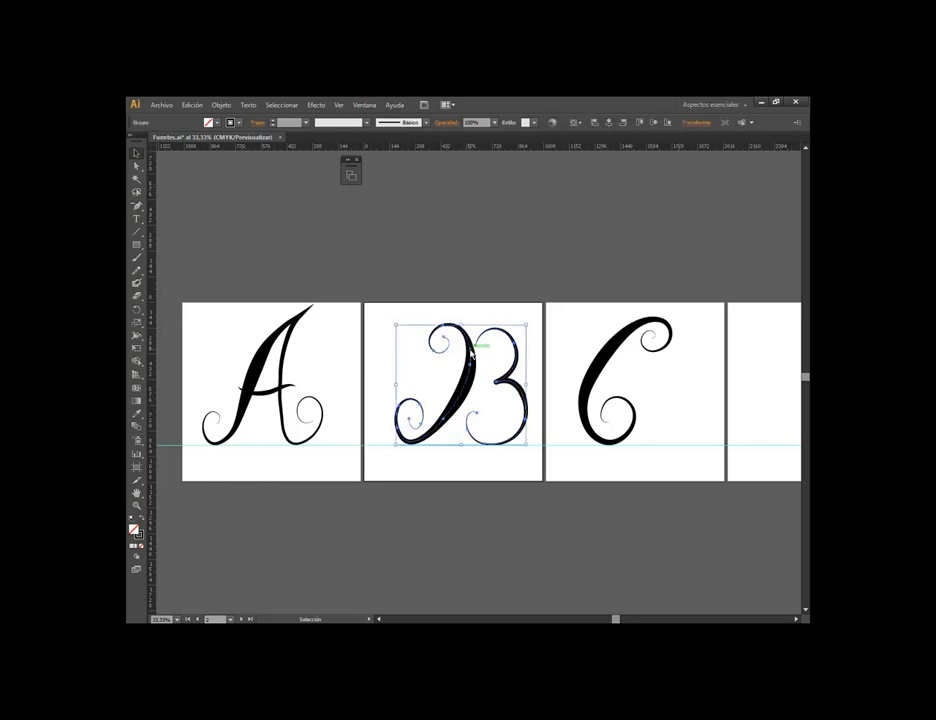
left_click(609, 123)
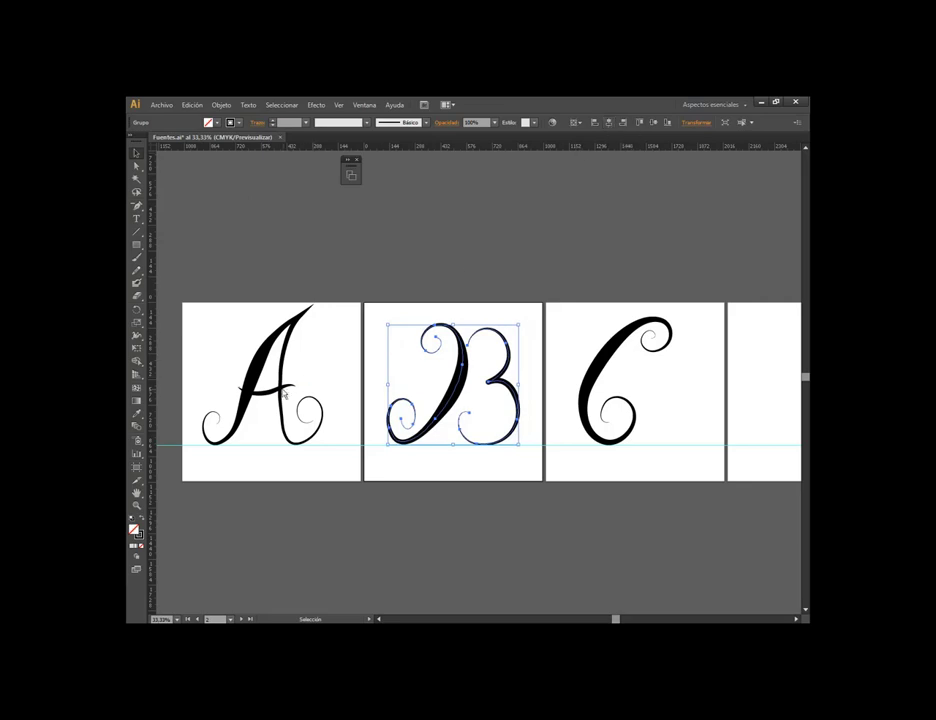
Centre the A and C letters horizontally on their artboards
left_click_drag(232, 362, 304, 404)
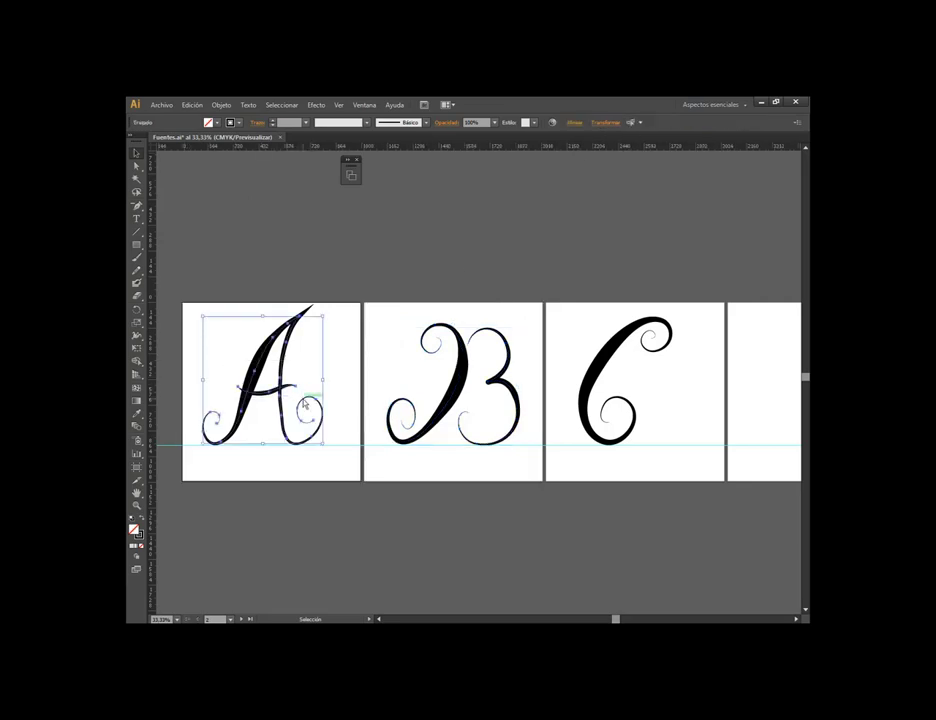
left_click(310, 396)
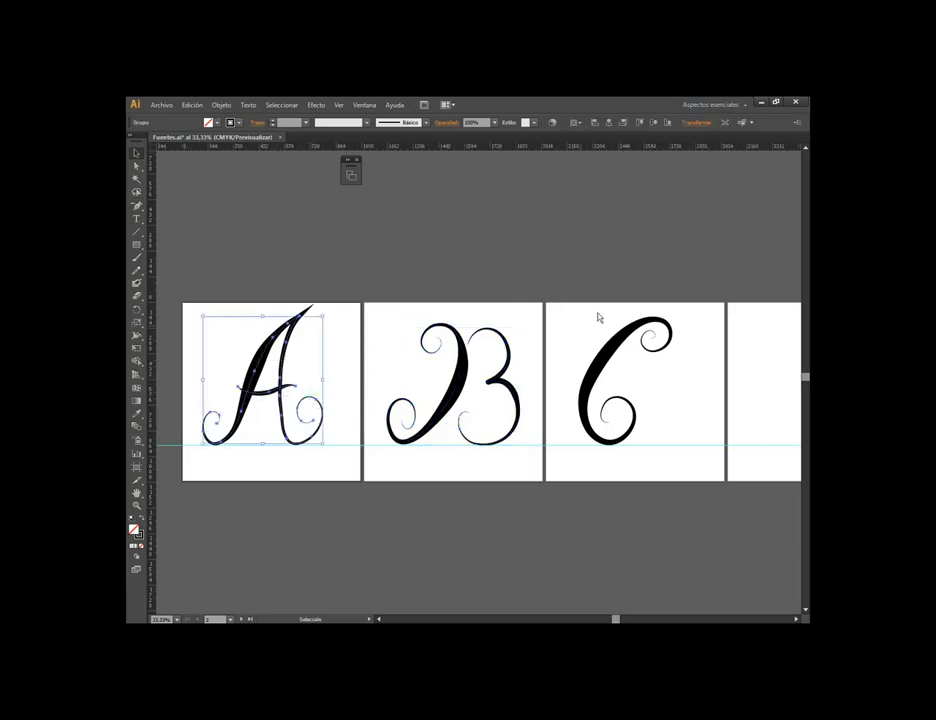
left_click(609, 123)
left_click(612, 336)
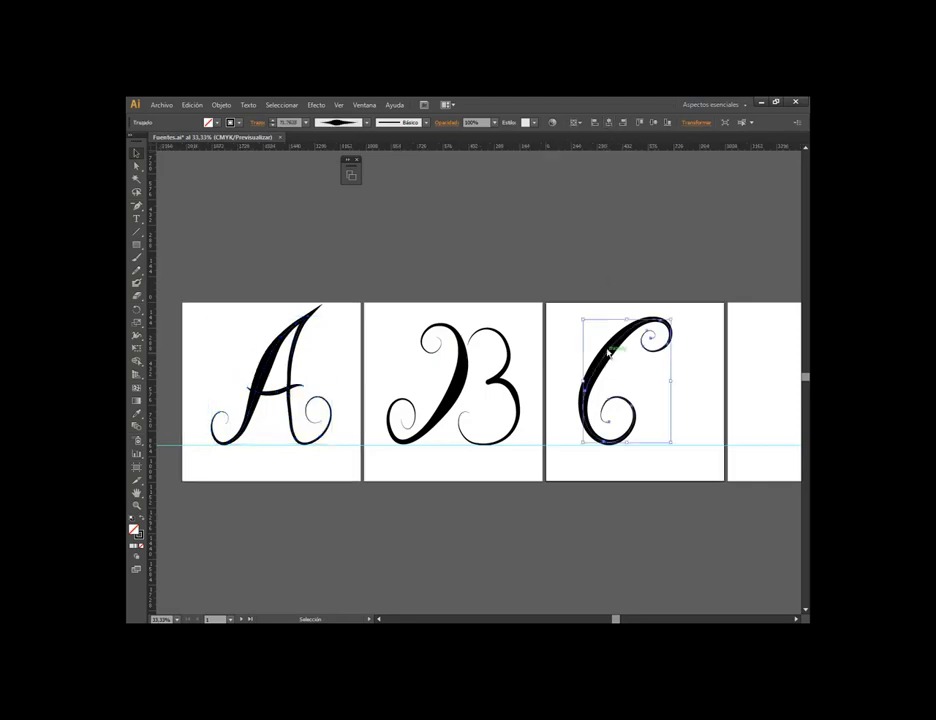
left_click(612, 124)
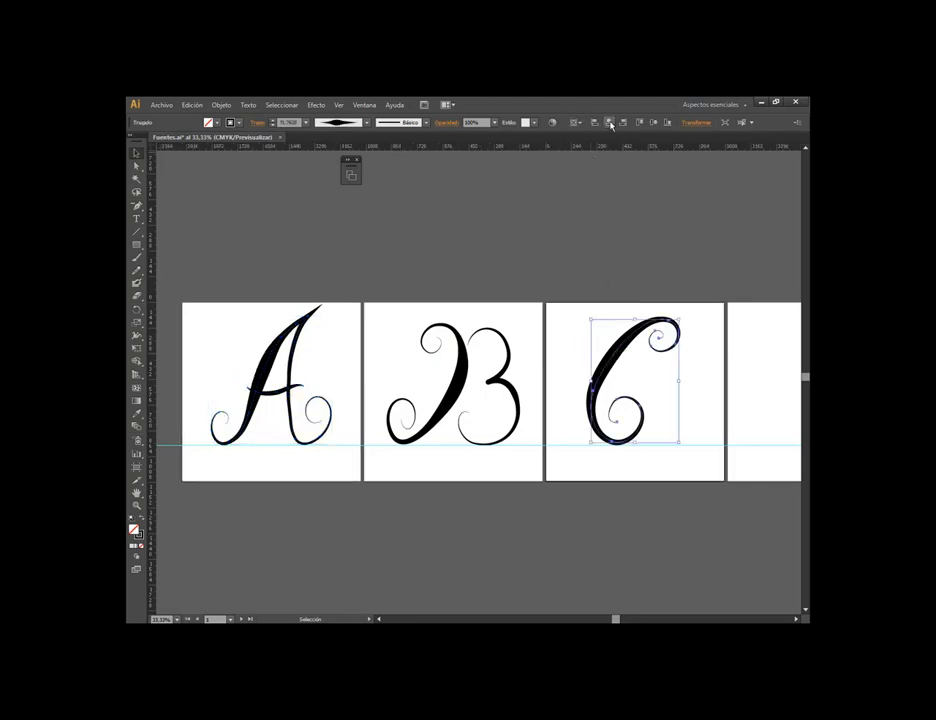
left_click(636, 230)
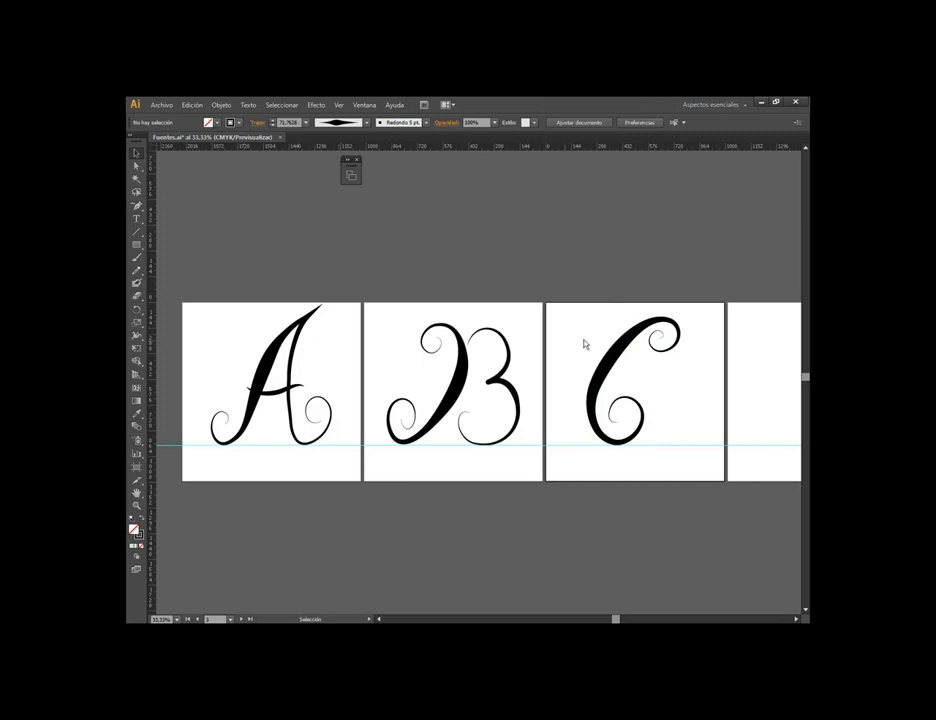
Select artboards D through 8 in the Artboards panel, delete them, and view the three letter artboards
scroll(585, 344, "down", 2)
left_click(350, 174)
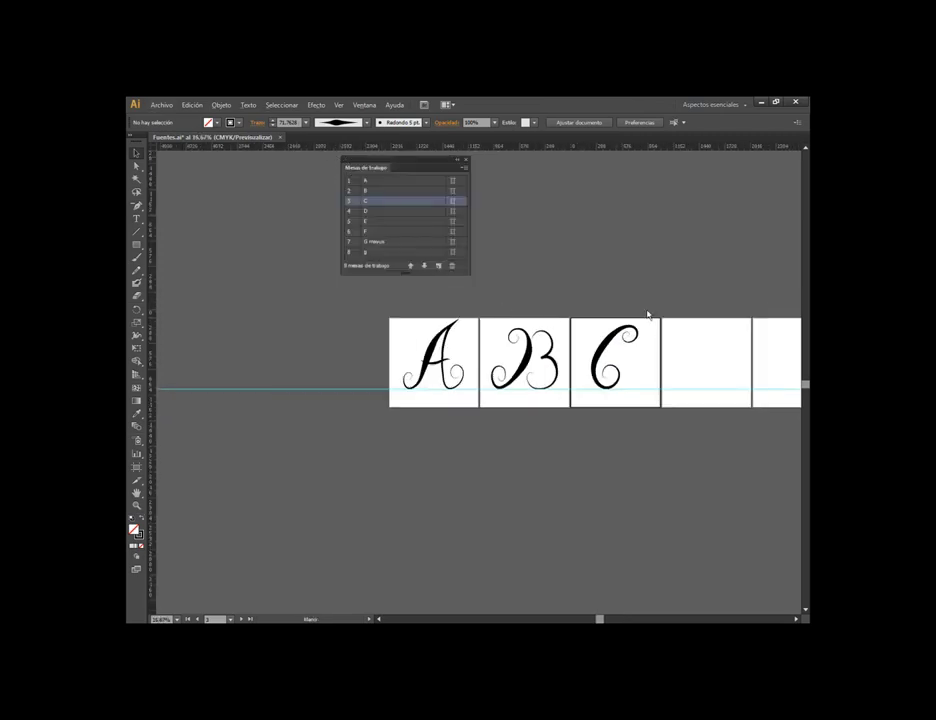
mouse_move(647, 314)
left_mouse_down()
mouse_move(474, 307)
mouse_move(349, 334)
left_mouse_up()
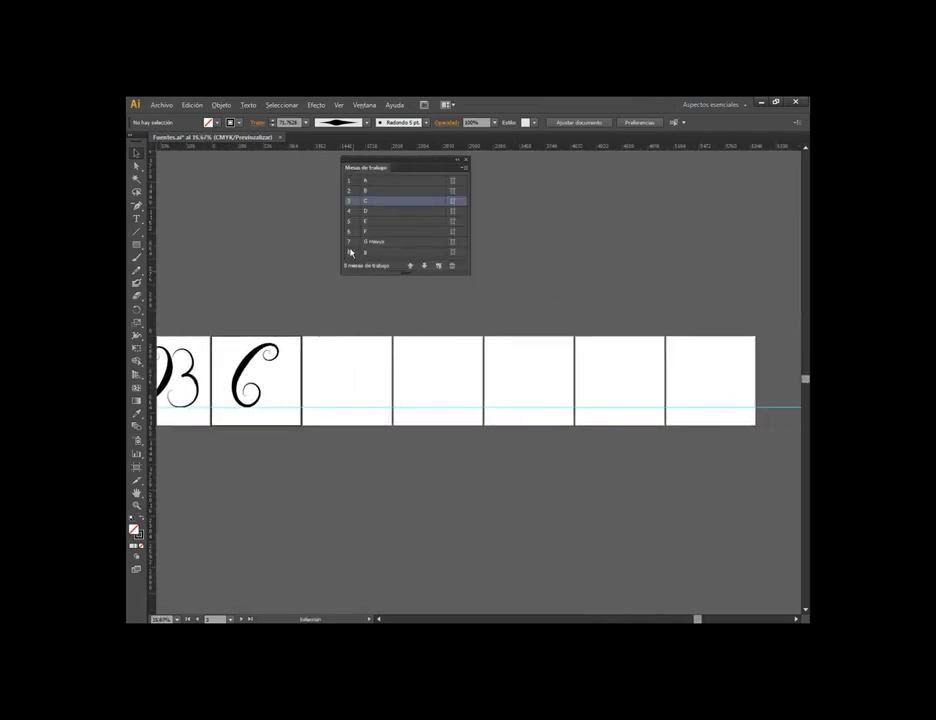
left_click(375, 212)
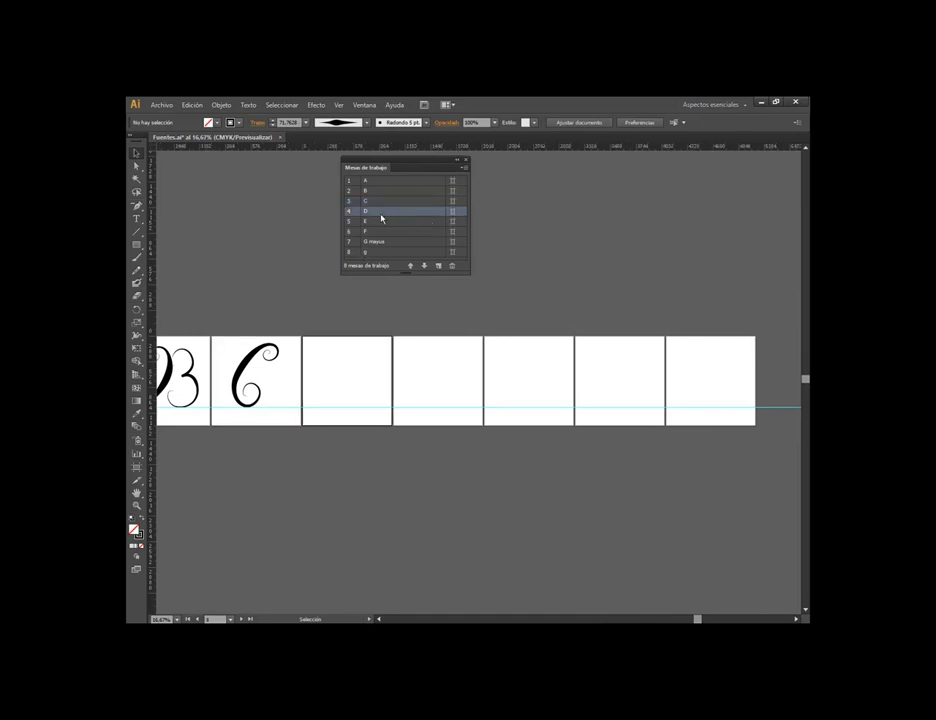
left_click(380, 256, "shift")
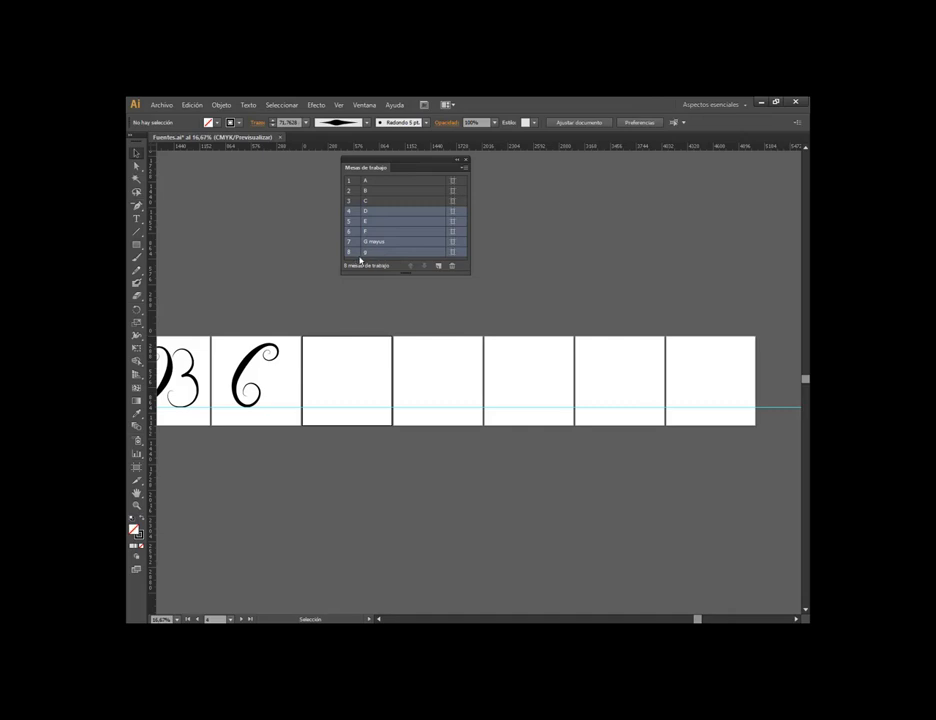
left_click(452, 266)
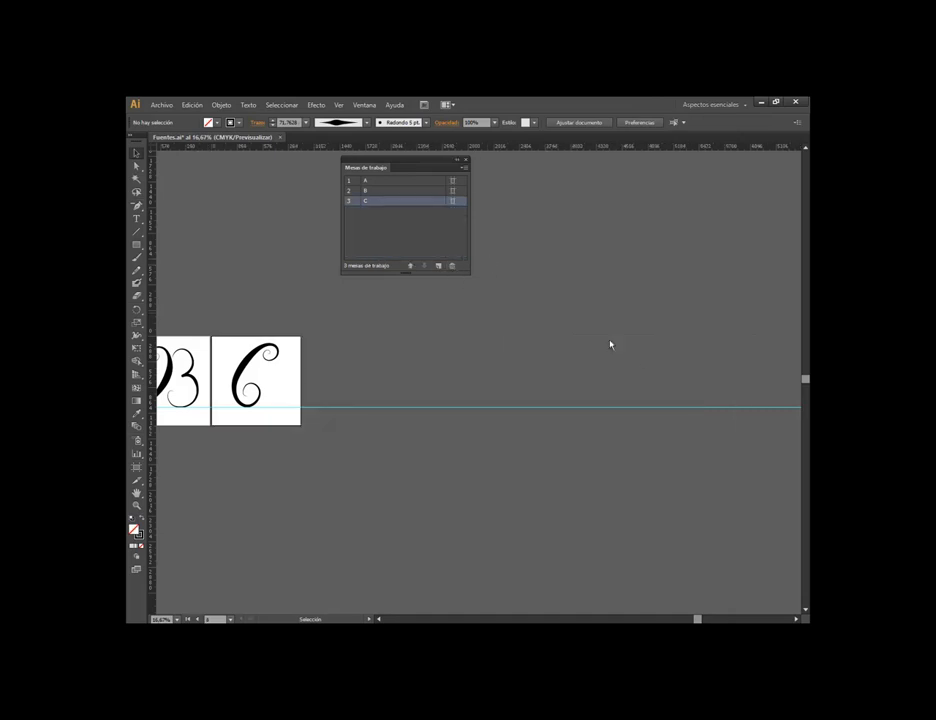
left_click(466, 163)
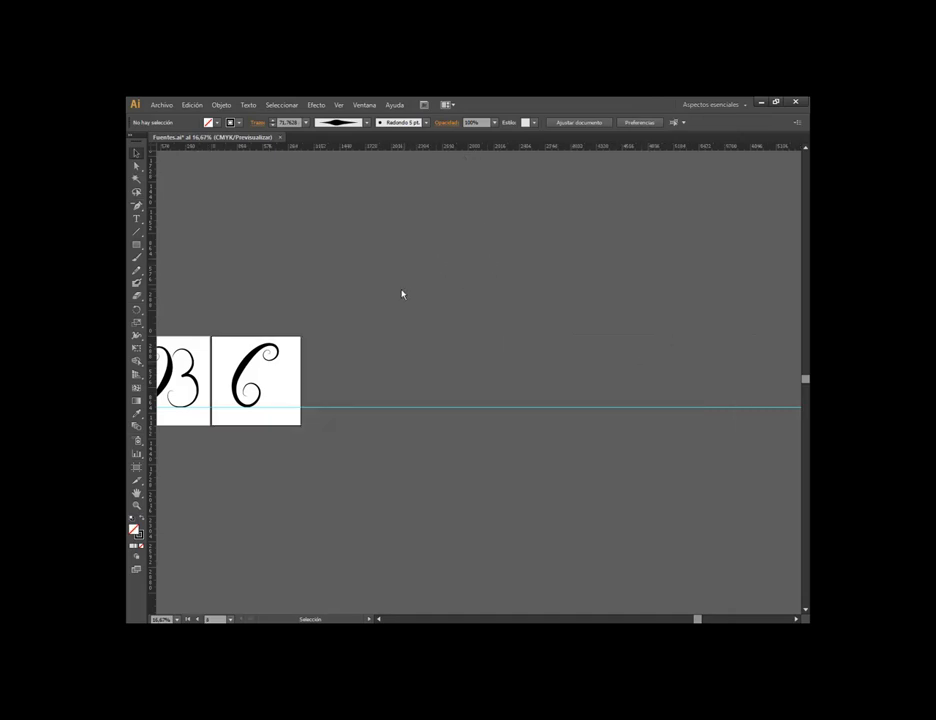
mouse_move(403, 292)
left_mouse_down()
mouse_move(541, 270)
mouse_move(614, 286)
left_mouse_up()
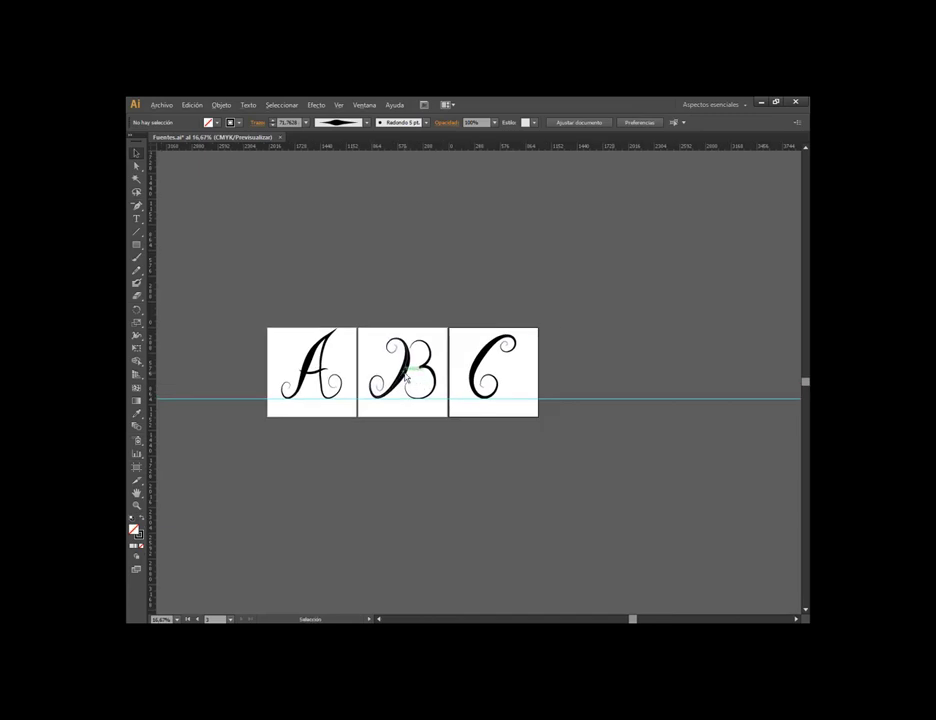
Start saving a copy of the document and create a new folder named Fuente2
scroll(407, 381, "up", 1)
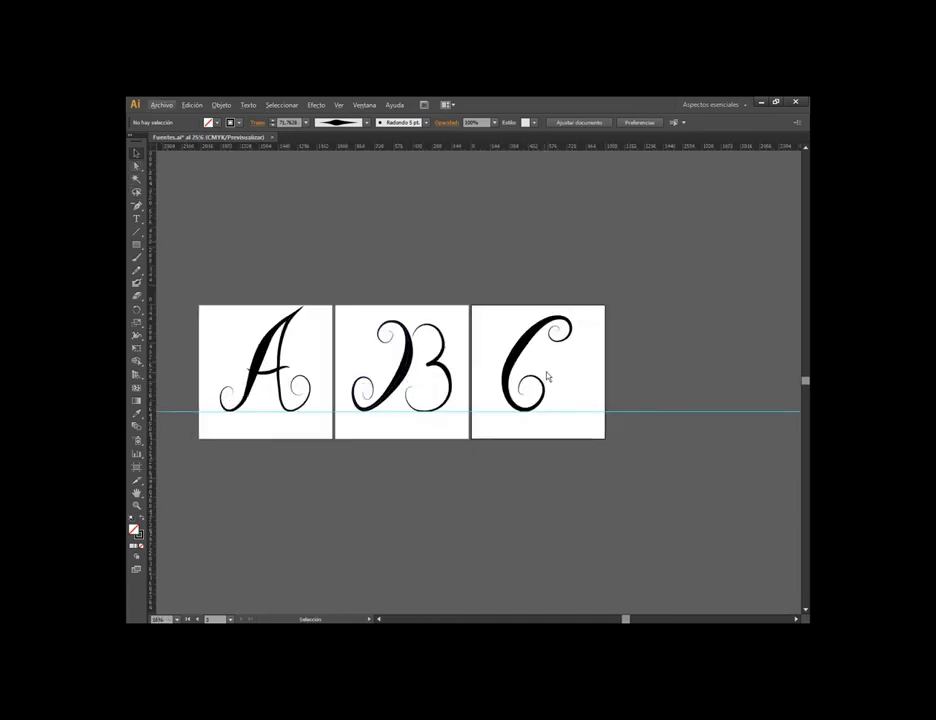
left_click(160, 105)
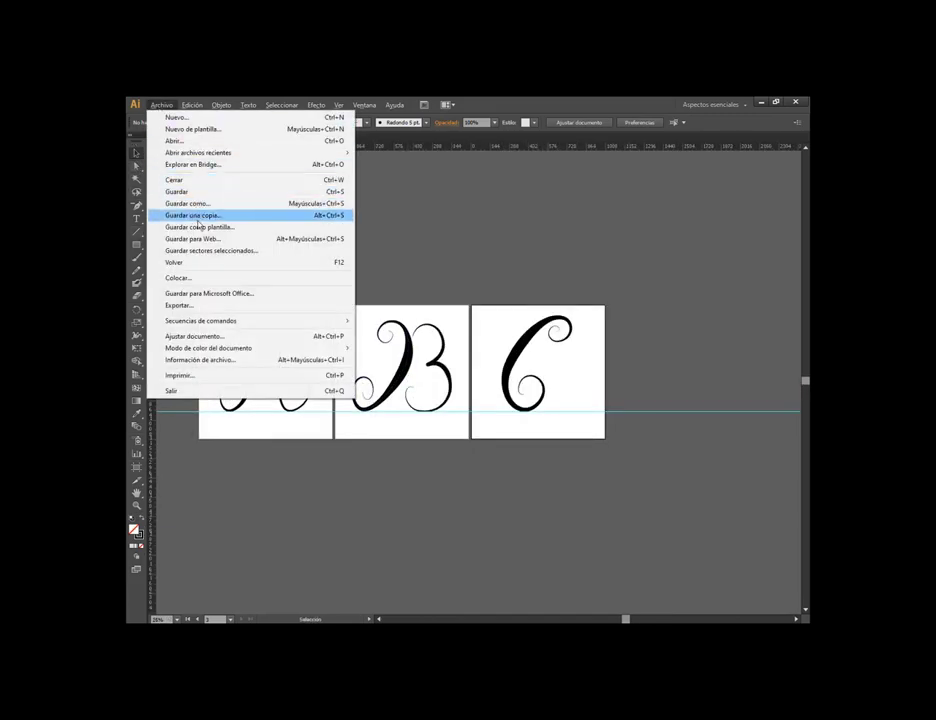
left_click(205, 203)
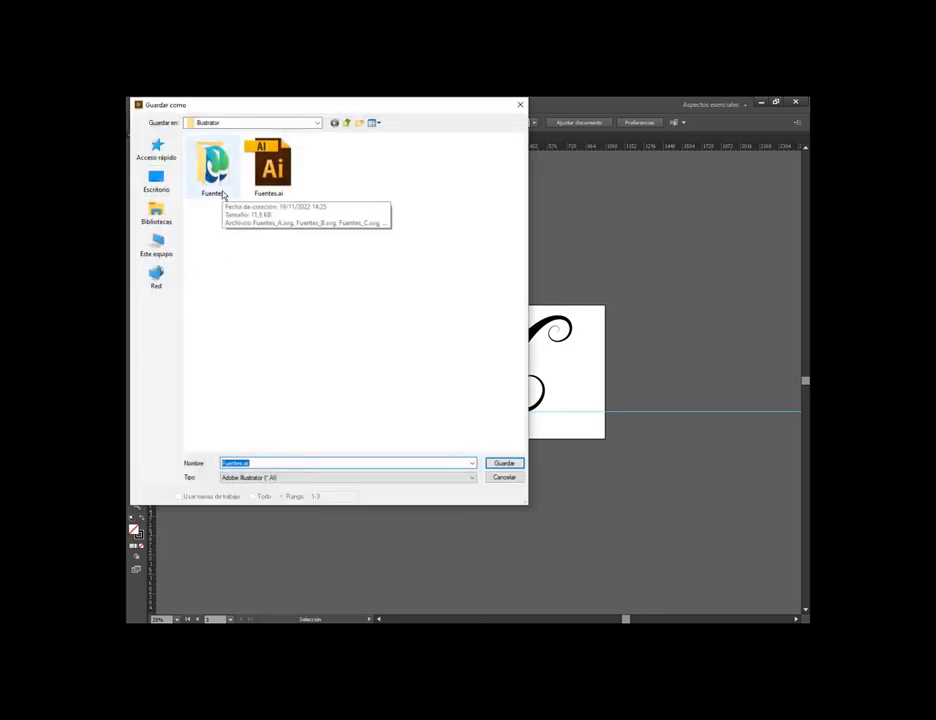
left_click(359, 124)
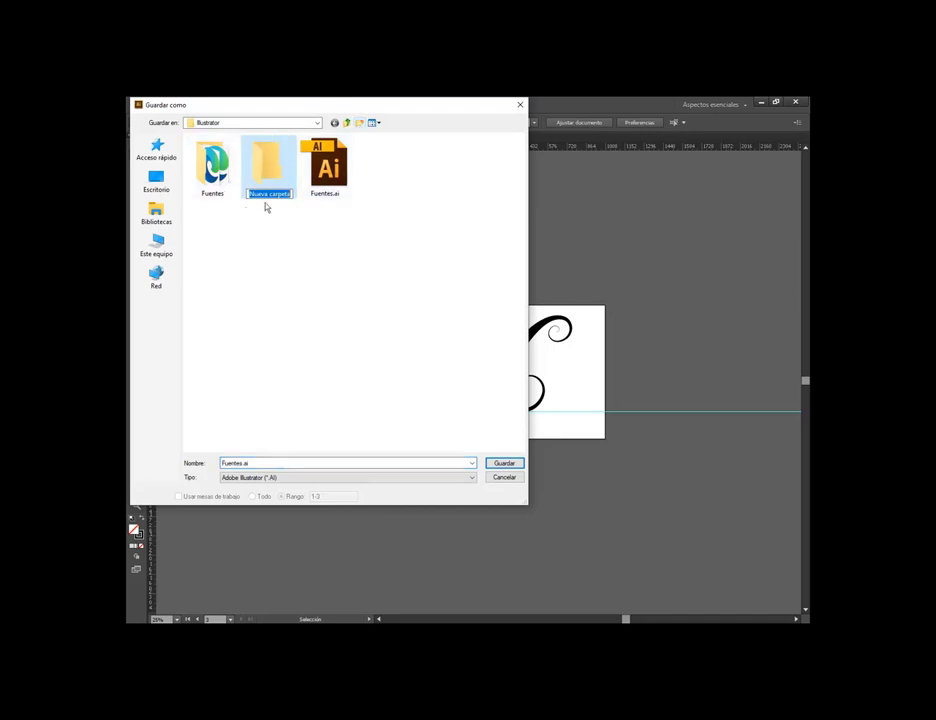
type("Fuente2")
key("Return")
key("Return")
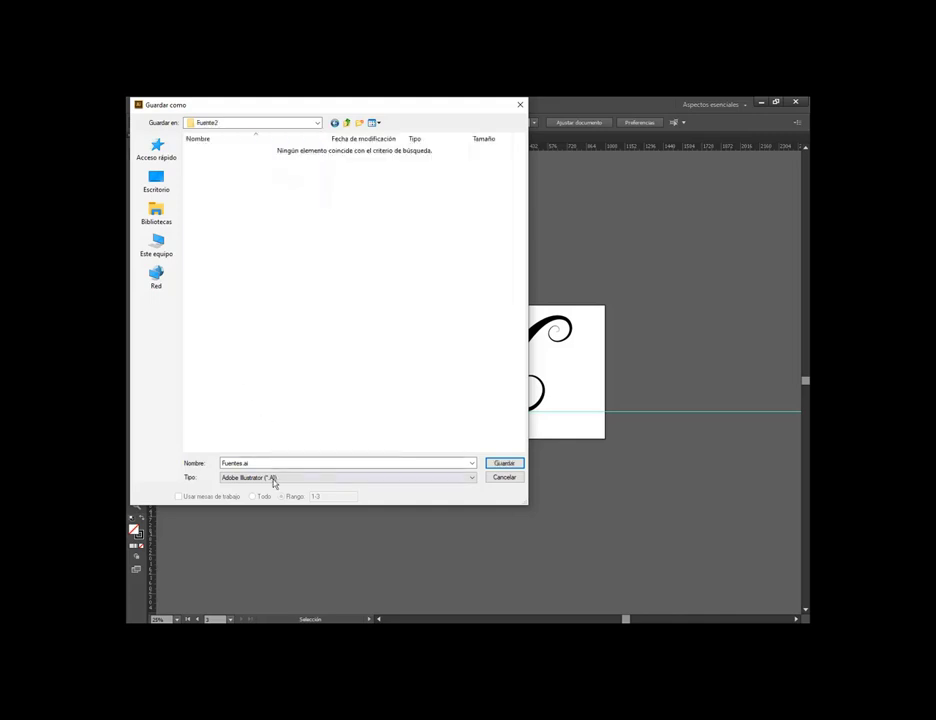
Save as SVG using all artboards into Fuente2, accepting the default SVG options
left_click(272, 479)
left_click(236, 521)
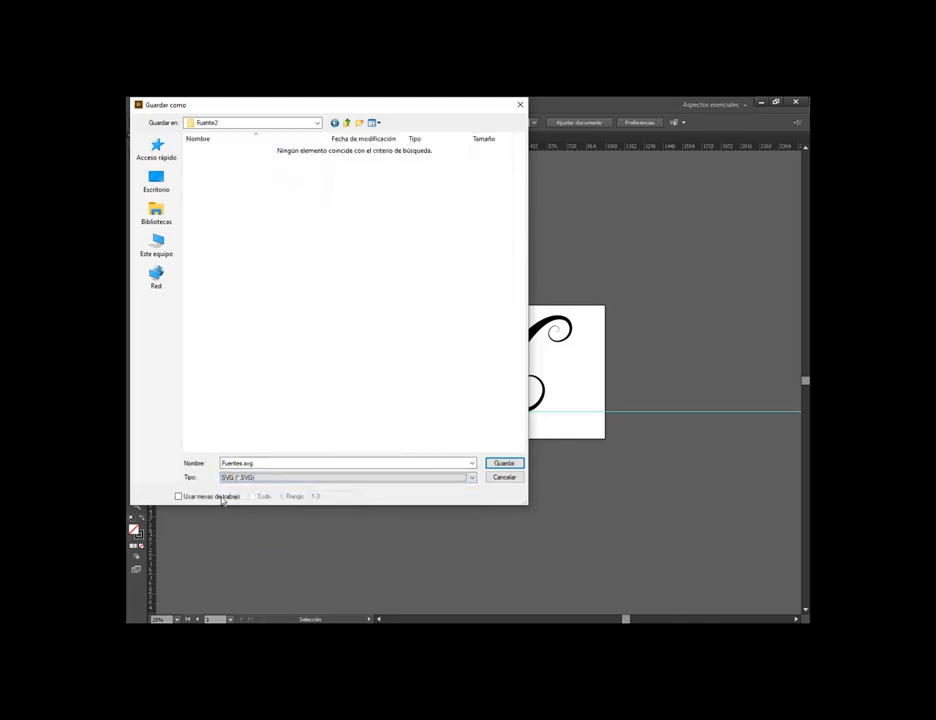
left_click(189, 497)
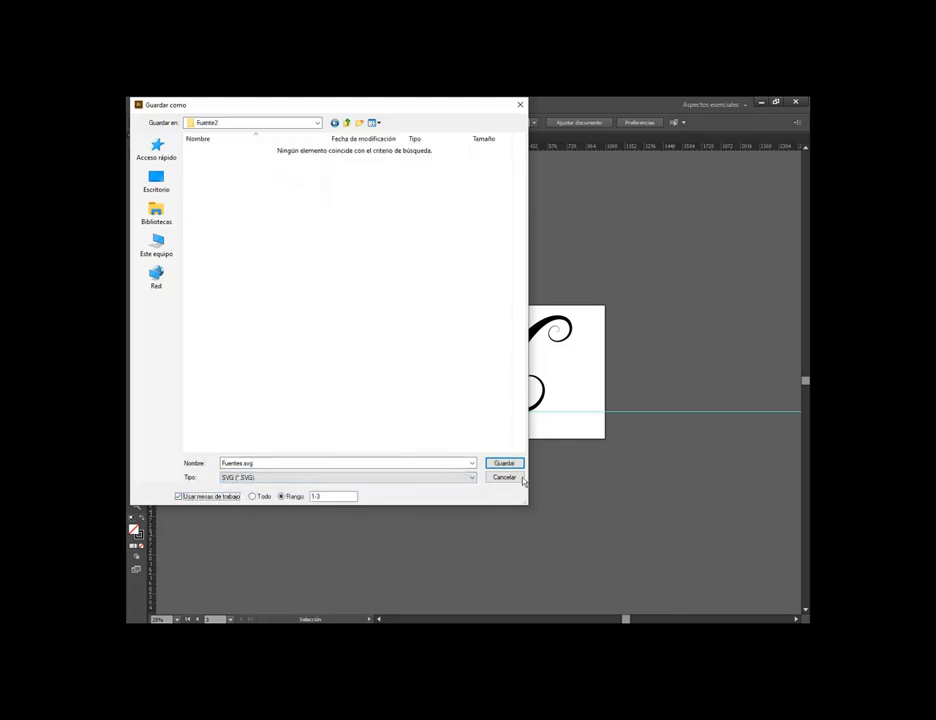
left_click(262, 497)
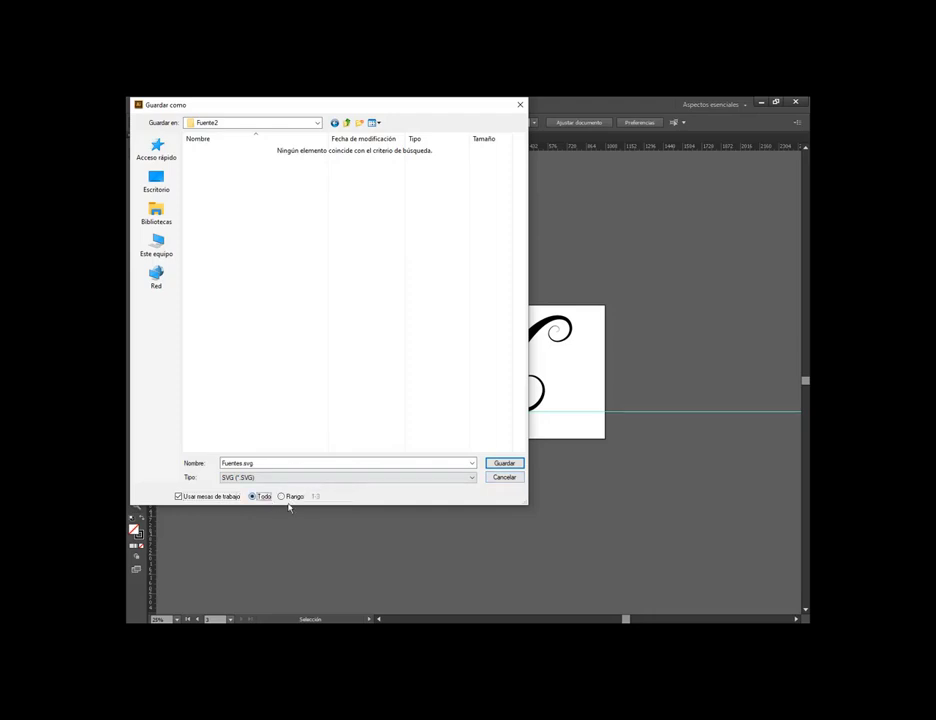
left_click(506, 465)
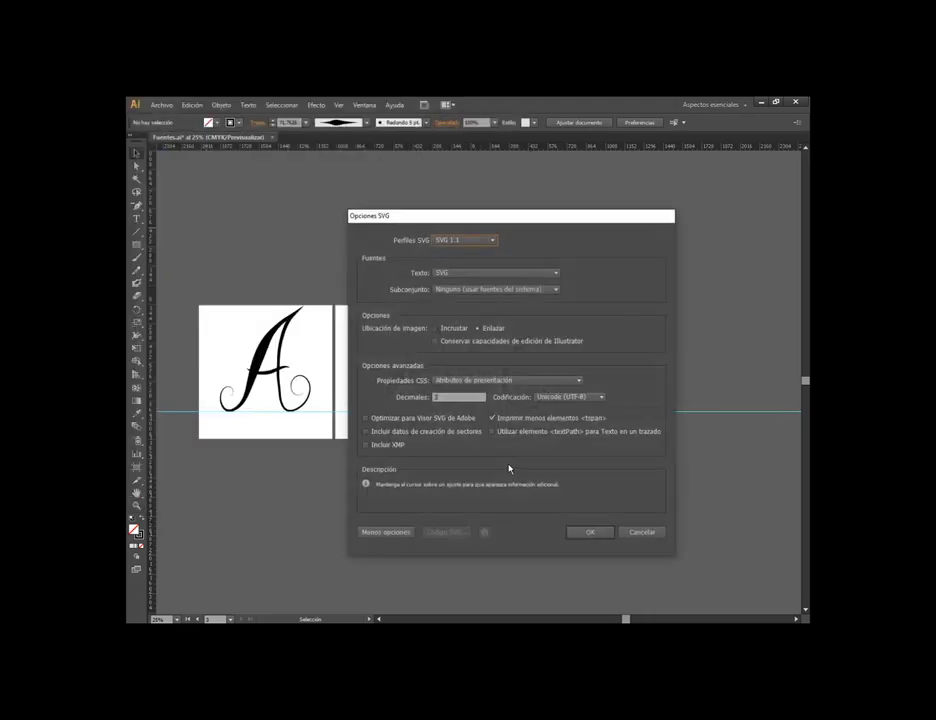
left_click(578, 533)
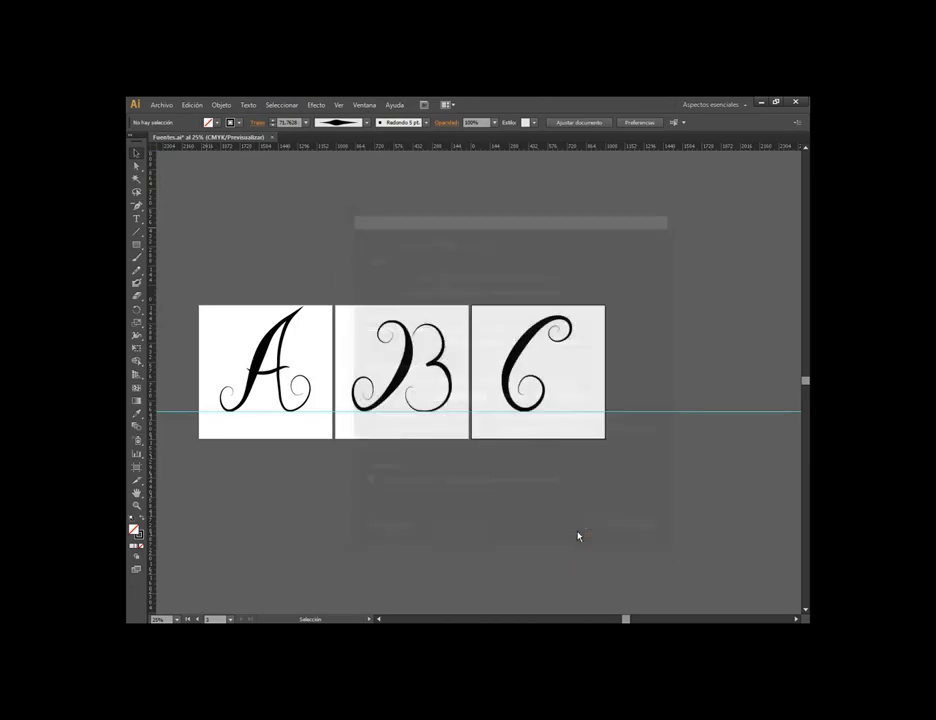
Create a new empty font in FontForge and import Fuentes_A.svg from Fuente2 into the A glyph
key("alt+Tab")
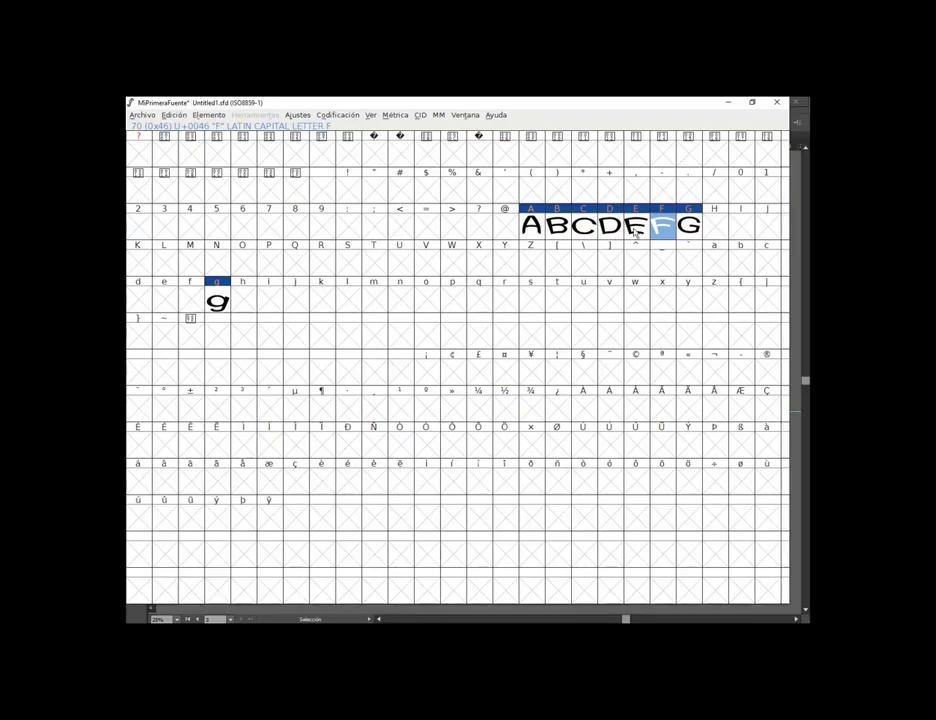
left_click(142, 115)
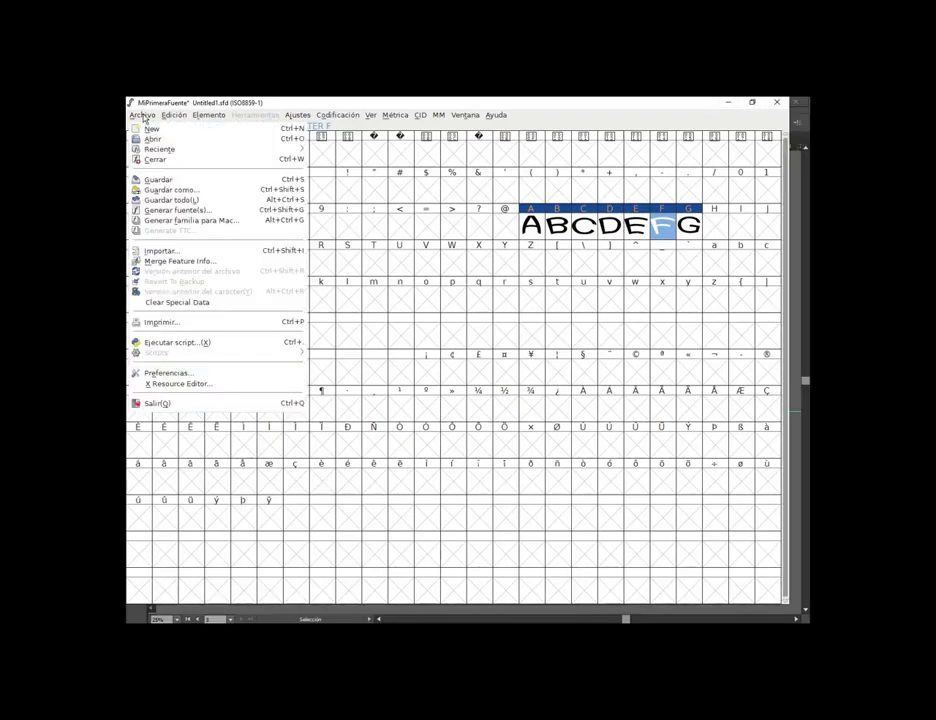
left_click(150, 129)
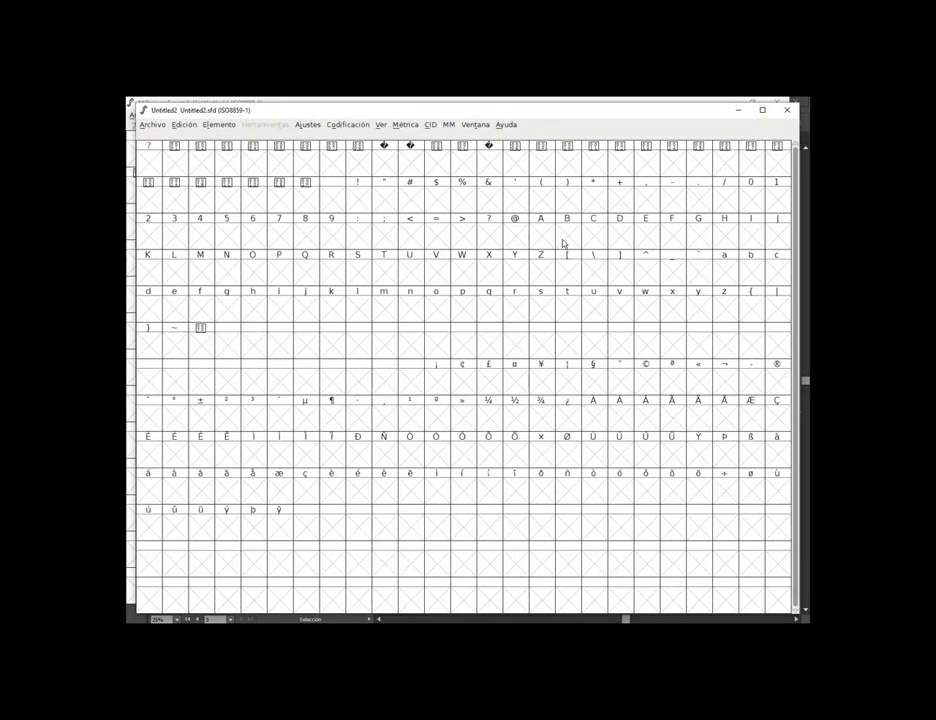
left_click(147, 125)
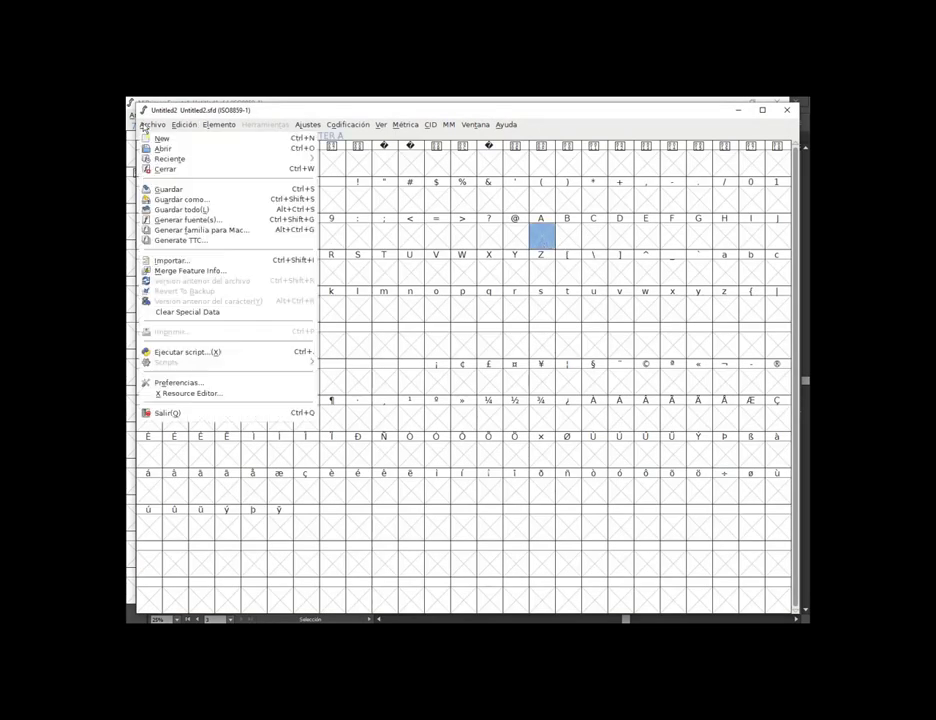
left_click(181, 263)
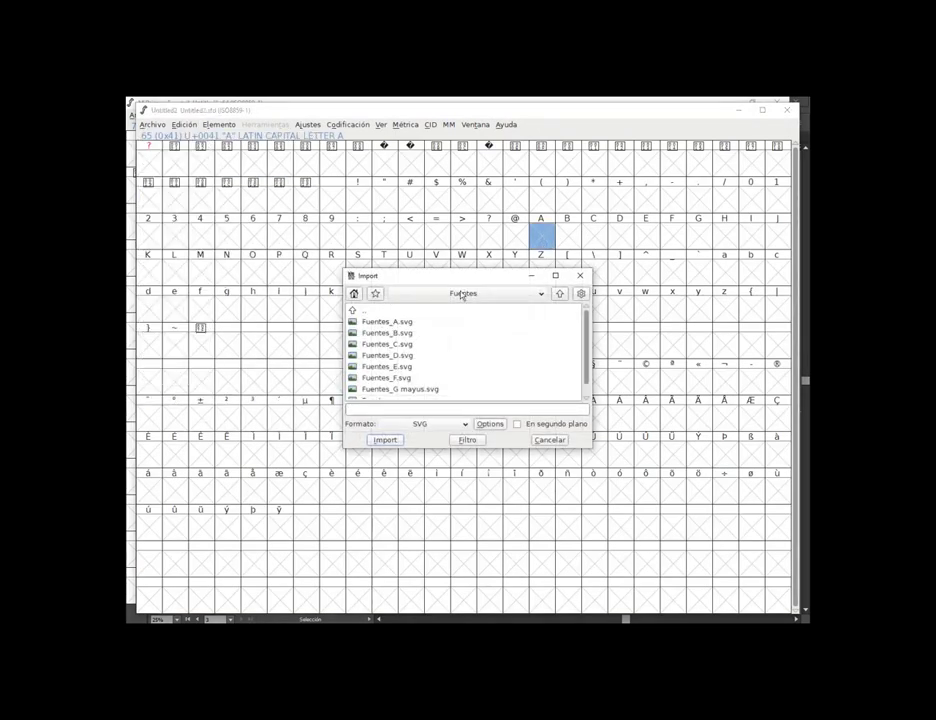
left_click(518, 295)
left_click(405, 315)
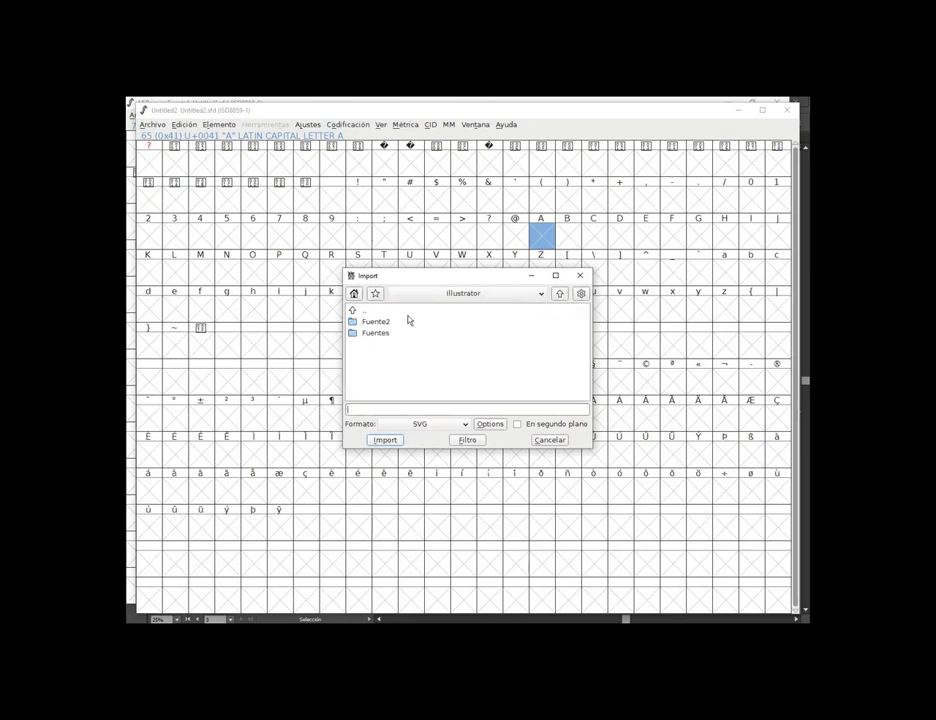
left_click(376, 323)
double_click(376, 322)
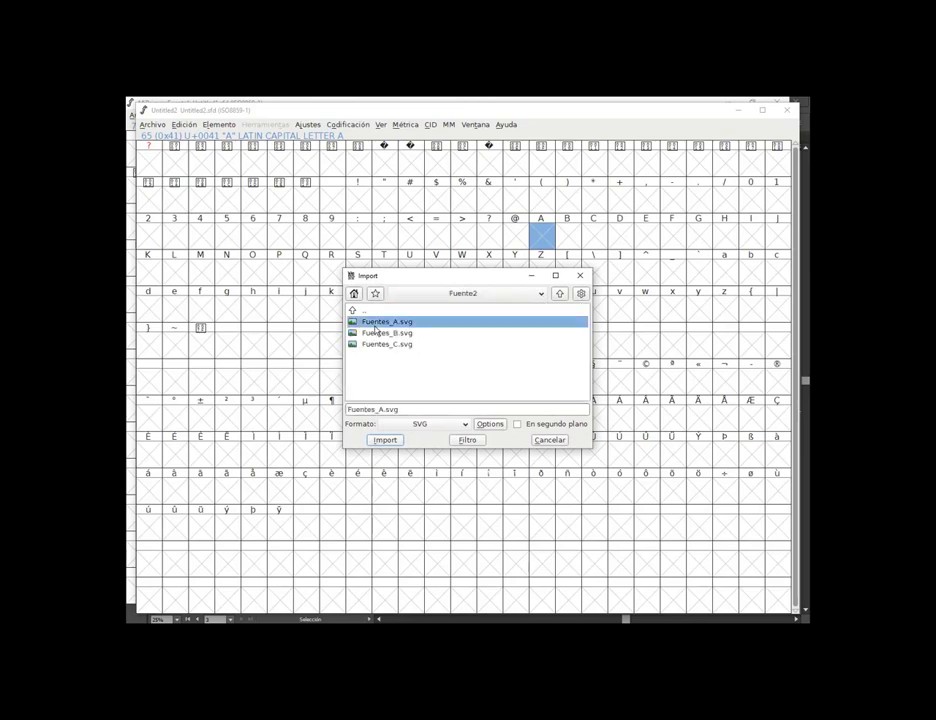
left_click(376, 440)
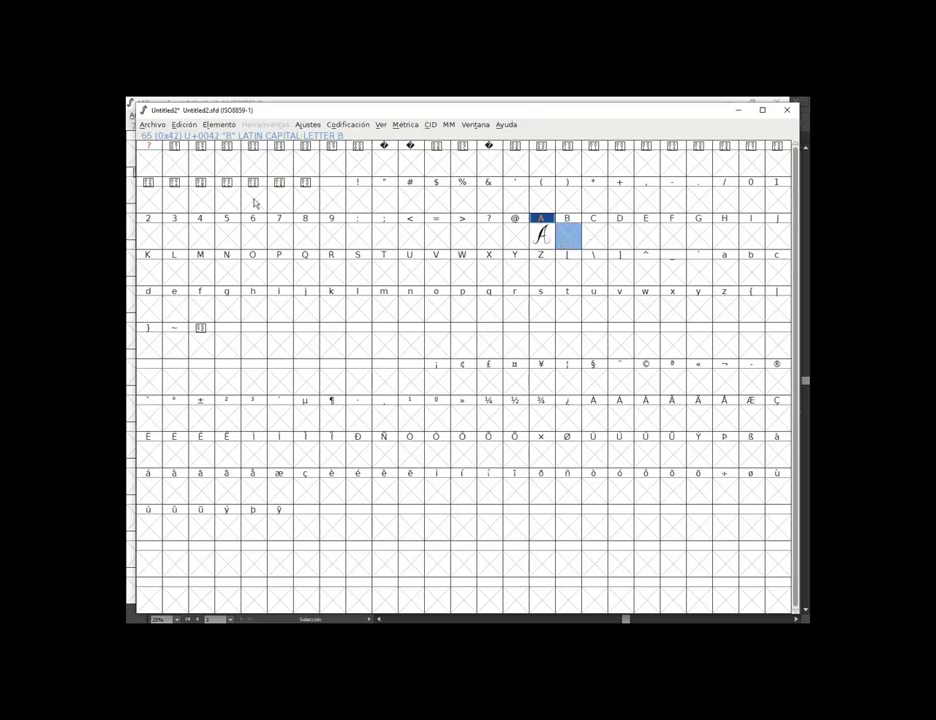
Import Fuentes_B.svg and Fuentes_C.svg into the B and C glyphs, then select the A glyph
left_click(152, 124)
left_click(170, 261)
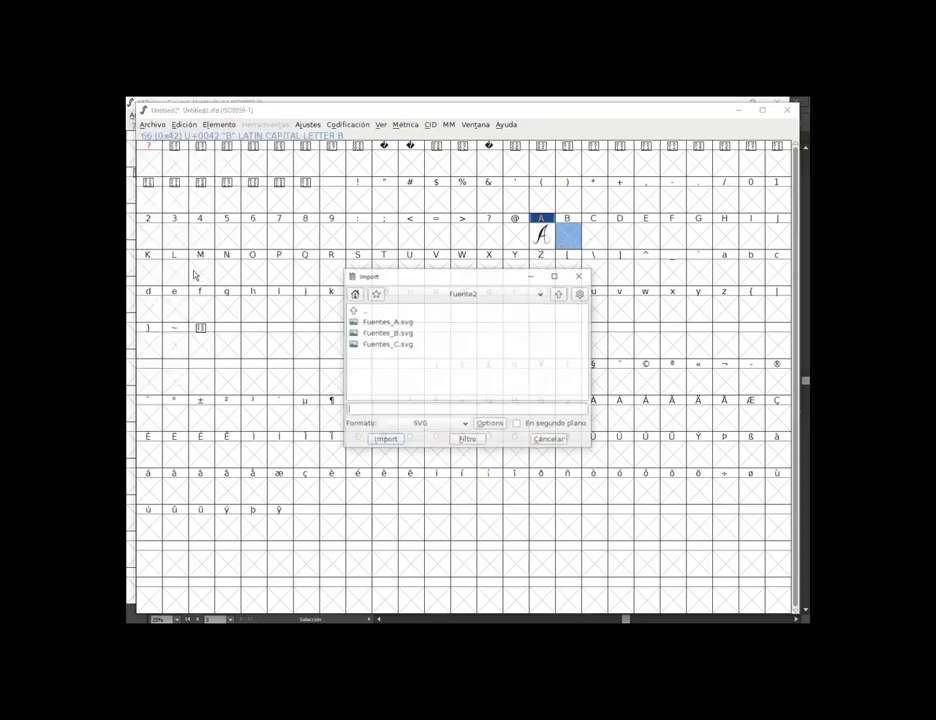
left_click(387, 332)
left_click(386, 441)
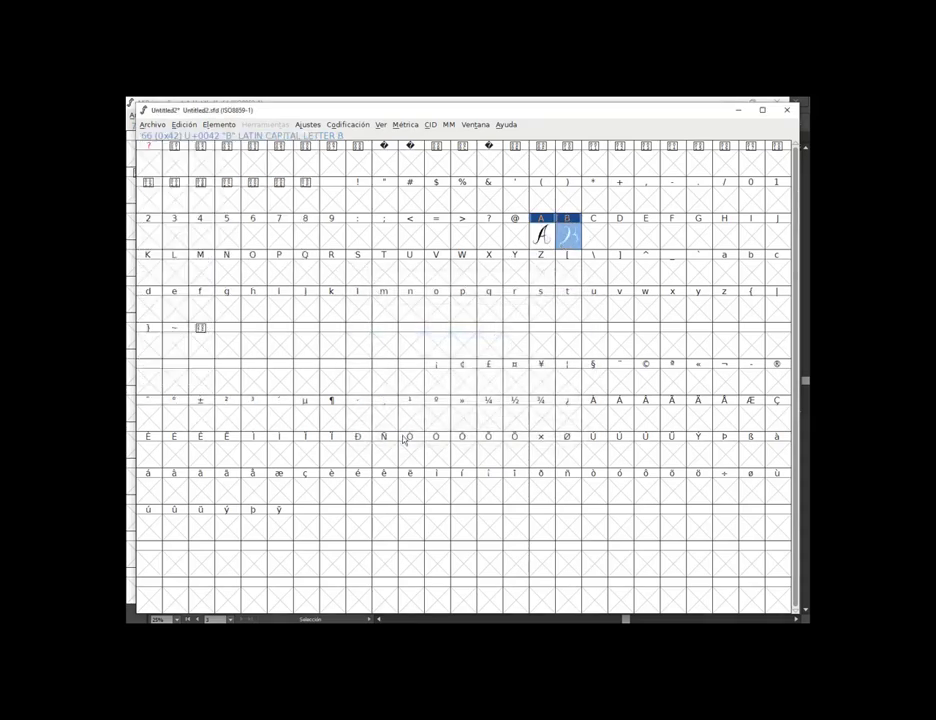
left_click(160, 126)
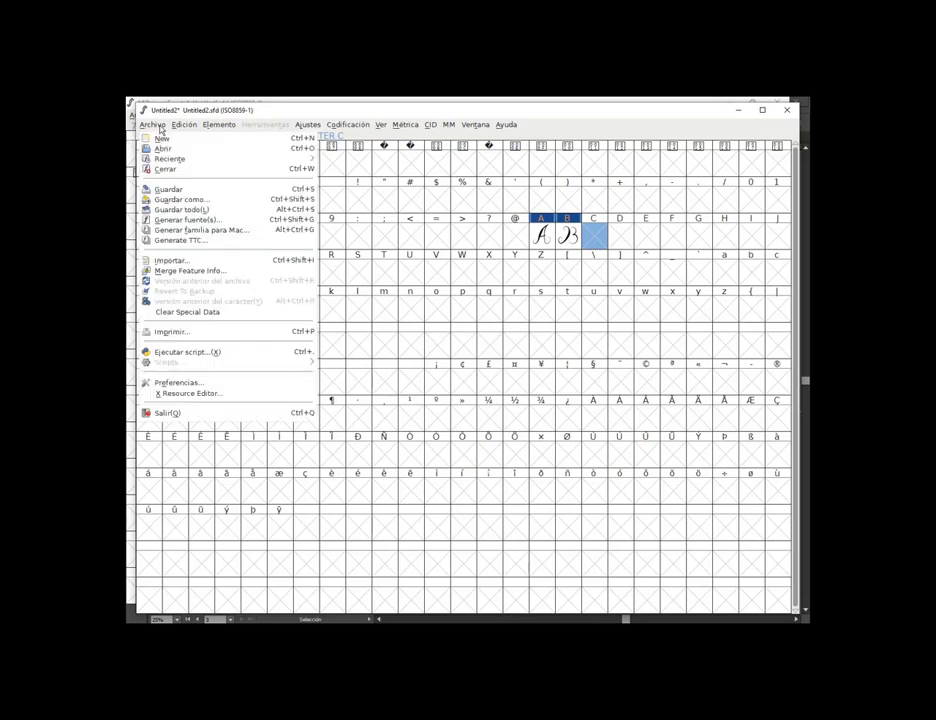
left_click(172, 262)
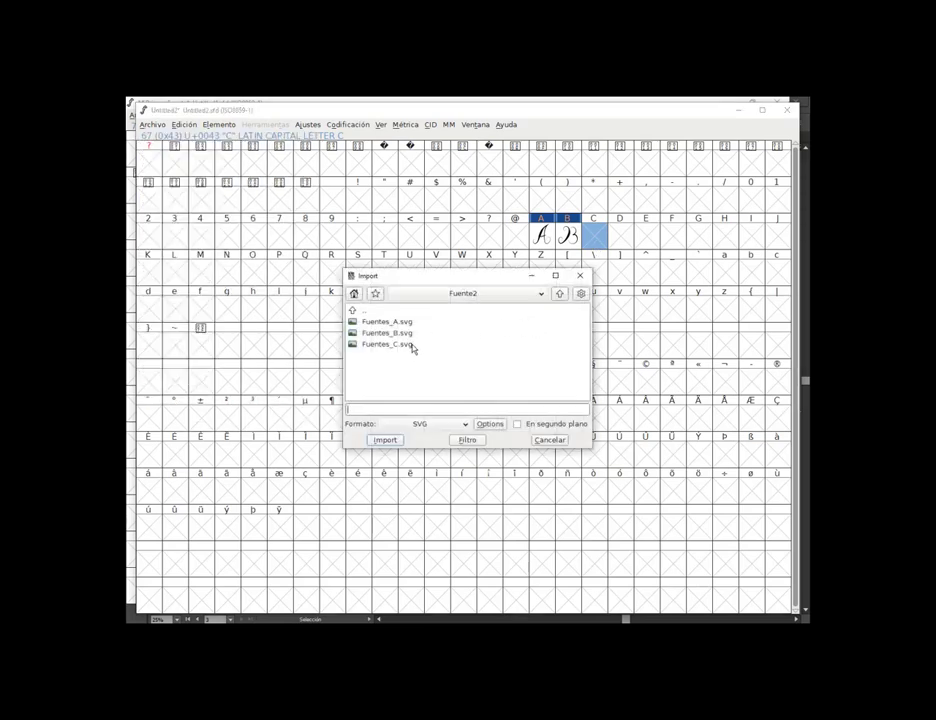
left_click(410, 345)
left_click(386, 441)
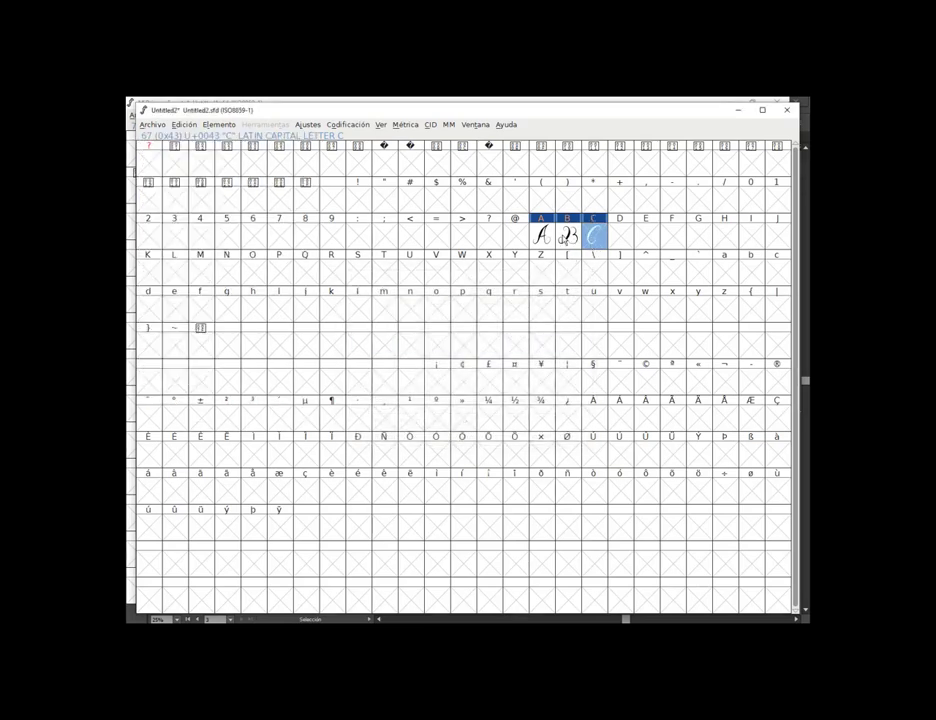
left_click(541, 236)
left_click(153, 125)
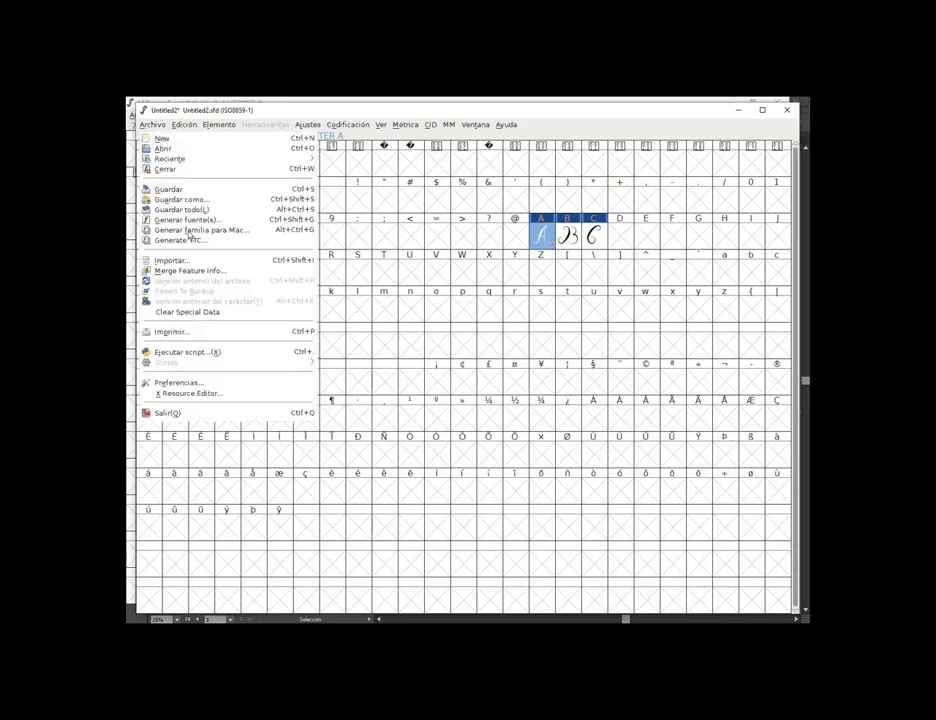
Rename the font from Untitled2 to FuenteCursiva in the font attributes
left_click(220, 125)
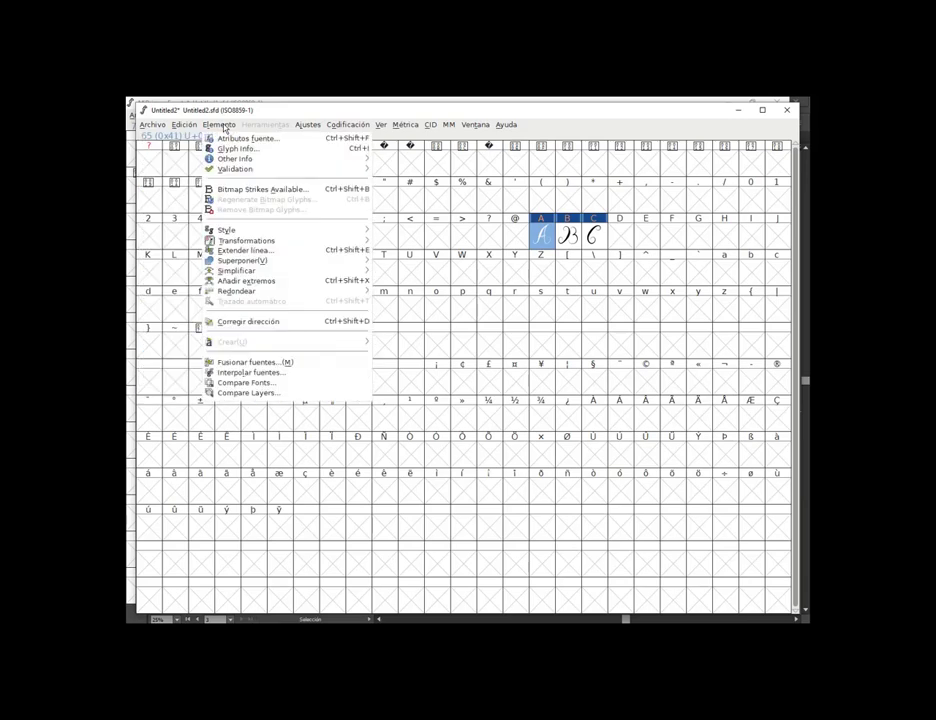
left_click(231, 141)
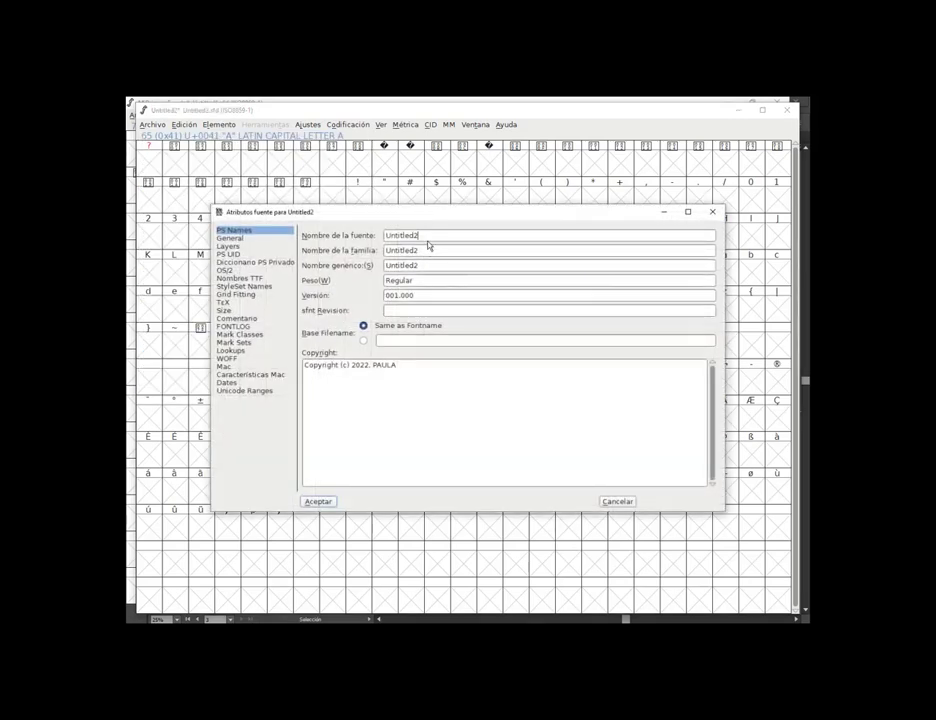
double_click(419, 237)
type("Fue")
type("nteCursiva")
left_click(316, 502)
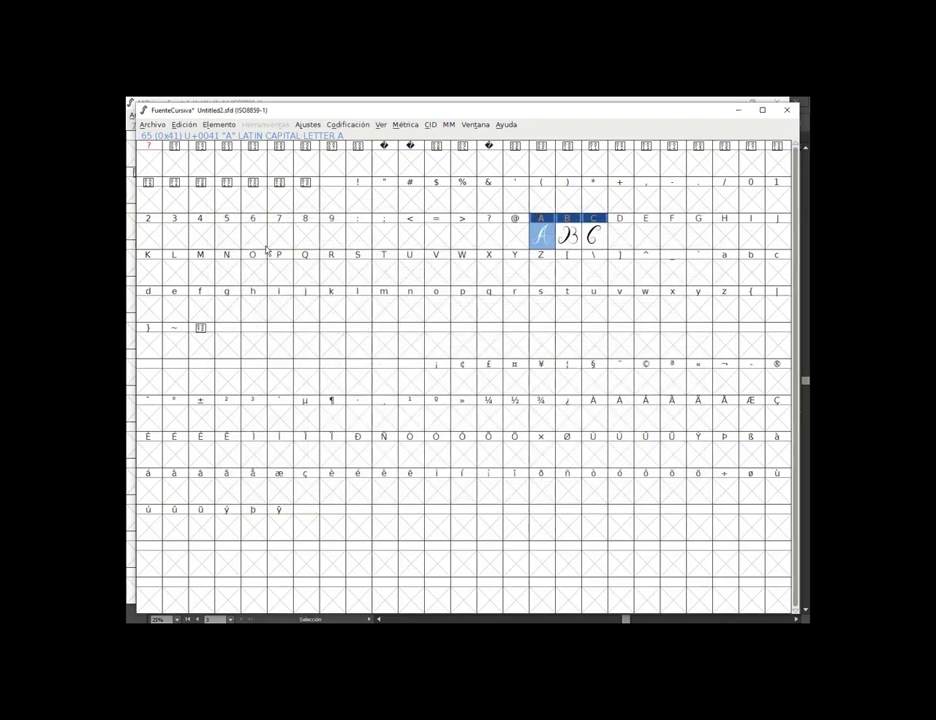
Generate FuenteCursiva.otf as OpenType (CFF), proceeding despite the reported errors
left_click(152, 125)
left_click(186, 219)
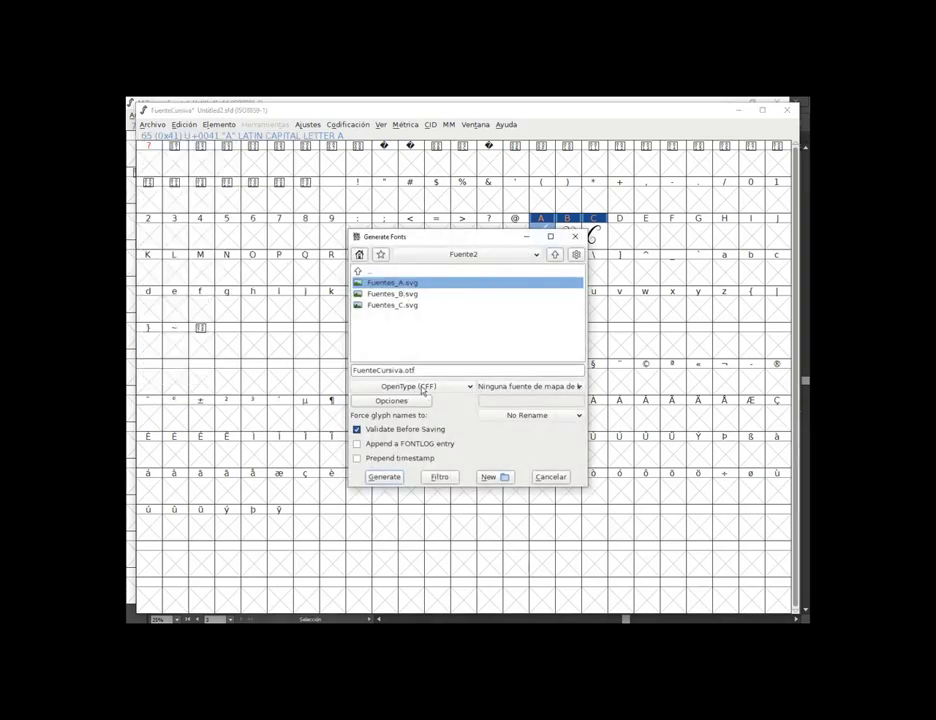
left_click(383, 478)
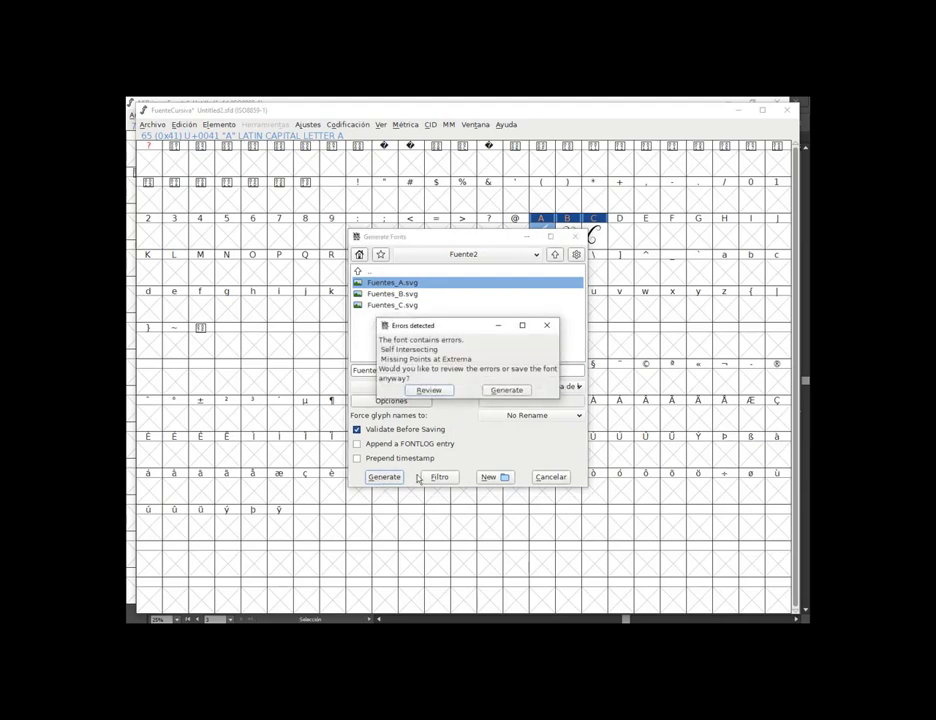
left_click(507, 390)
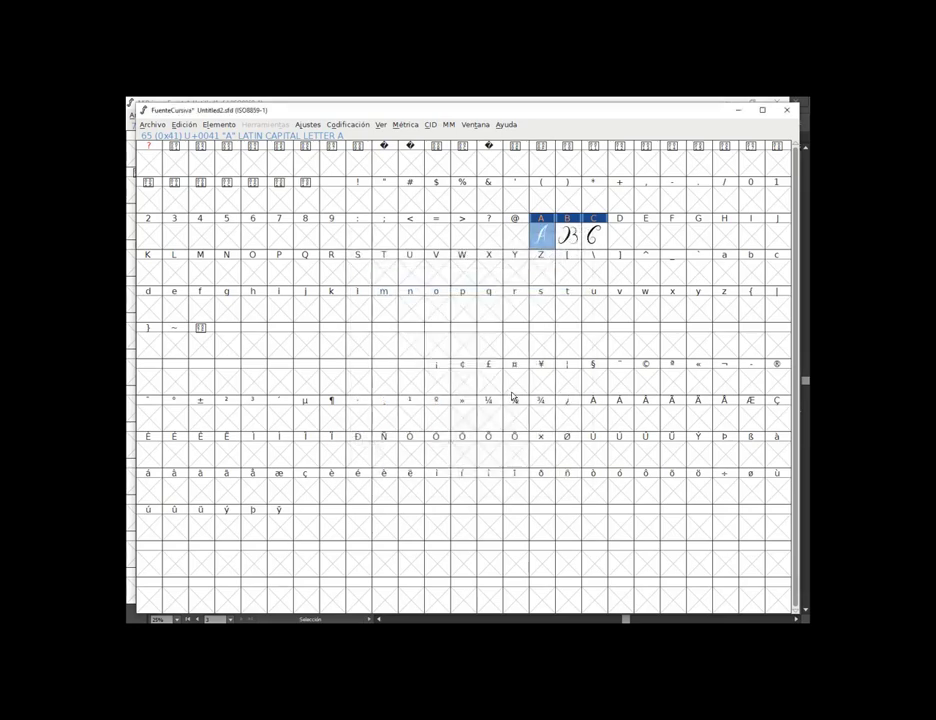
Quit FontForge without saving and launch Notepad from the Start menu
left_click(777, 102)
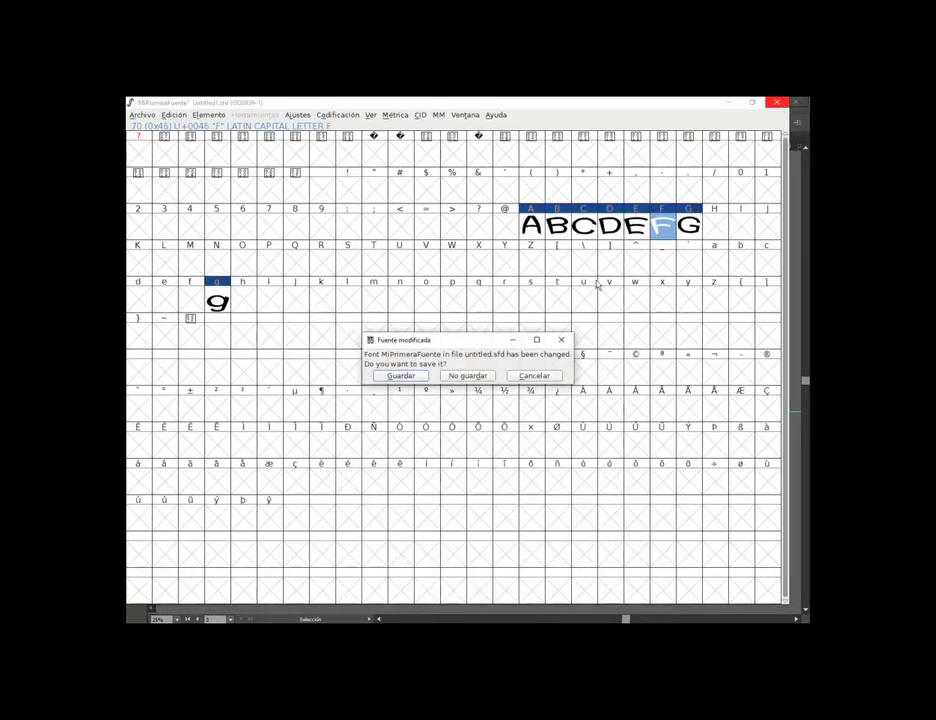
left_click(490, 377)
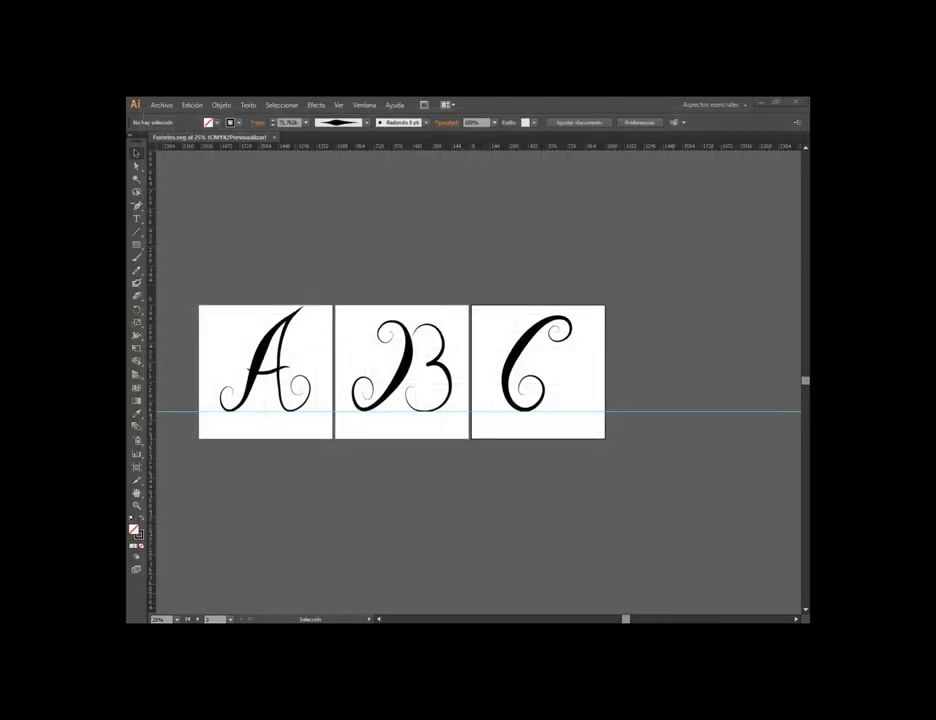
key("super")
left_click(217, 490)
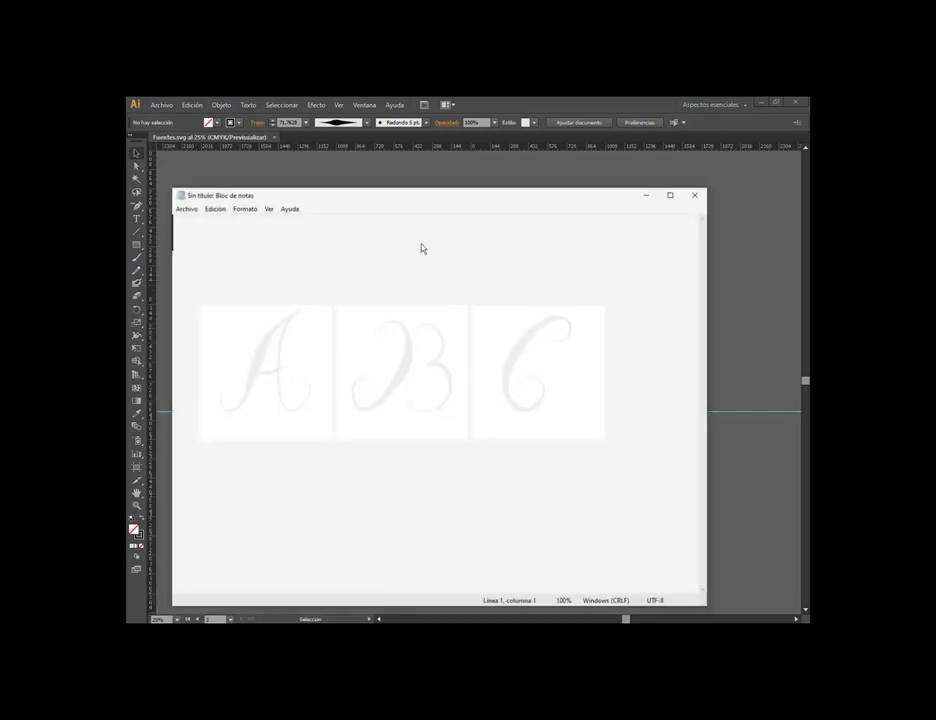
left_click_drag(299, 197, 359, 157)
Browse Notepad's font list for FuenteCursiva, cancel unchanged, and return to the Fuentes Explorer window
left_click(302, 170)
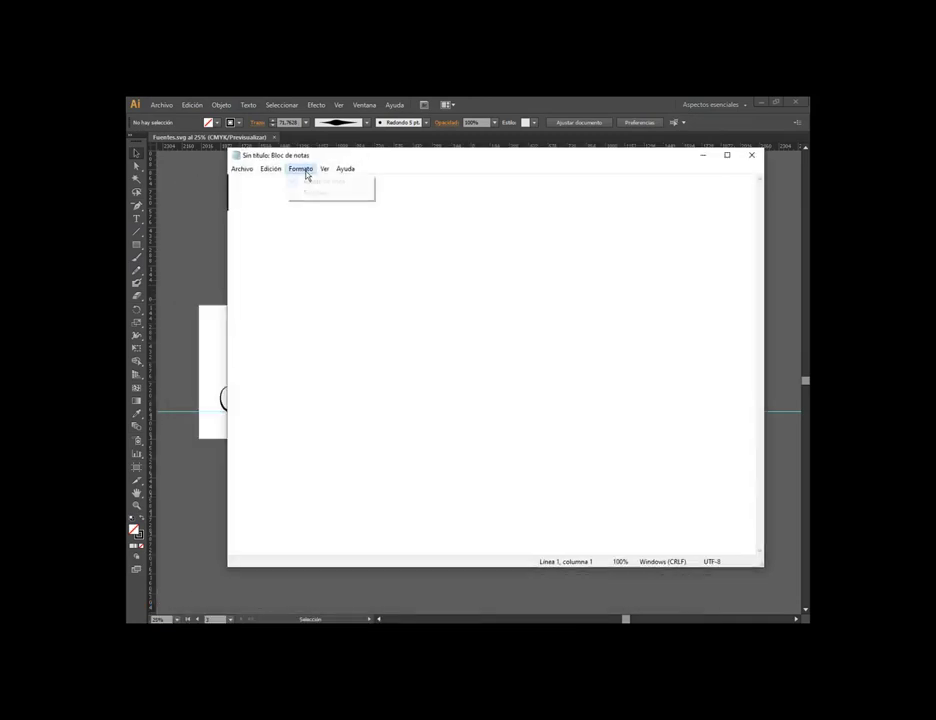
left_click(313, 192)
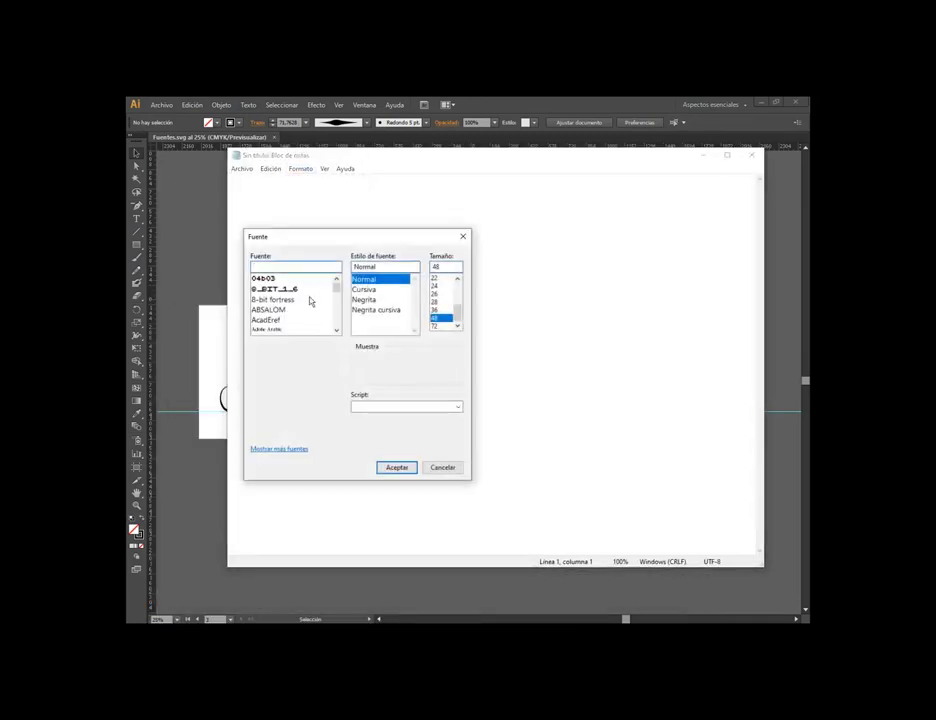
scroll(311, 303, "down", 5)
scroll(313, 312, "down", 5)
scroll(320, 305, "down", 5)
scroll(334, 295, "down", 5)
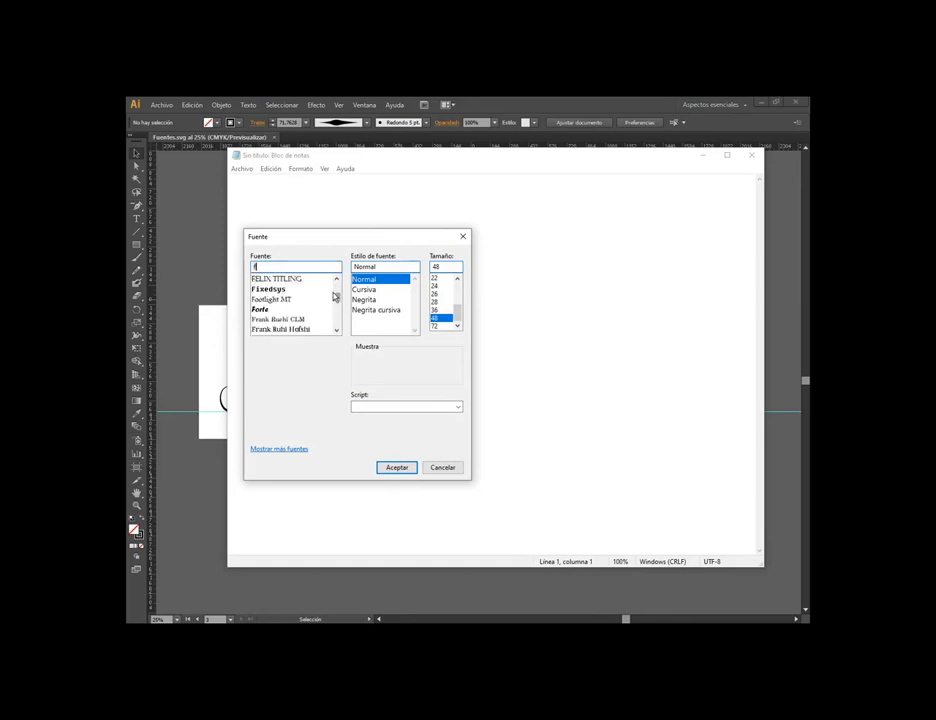
type("f")
scroll(315, 300, "down", 3)
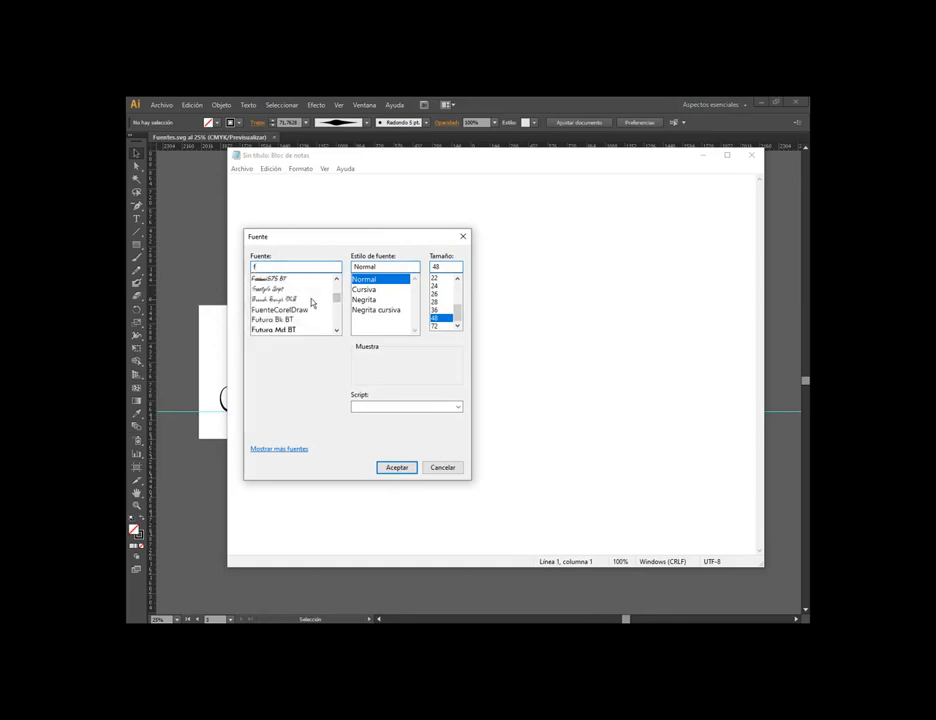
scroll(312, 302, "up", 1)
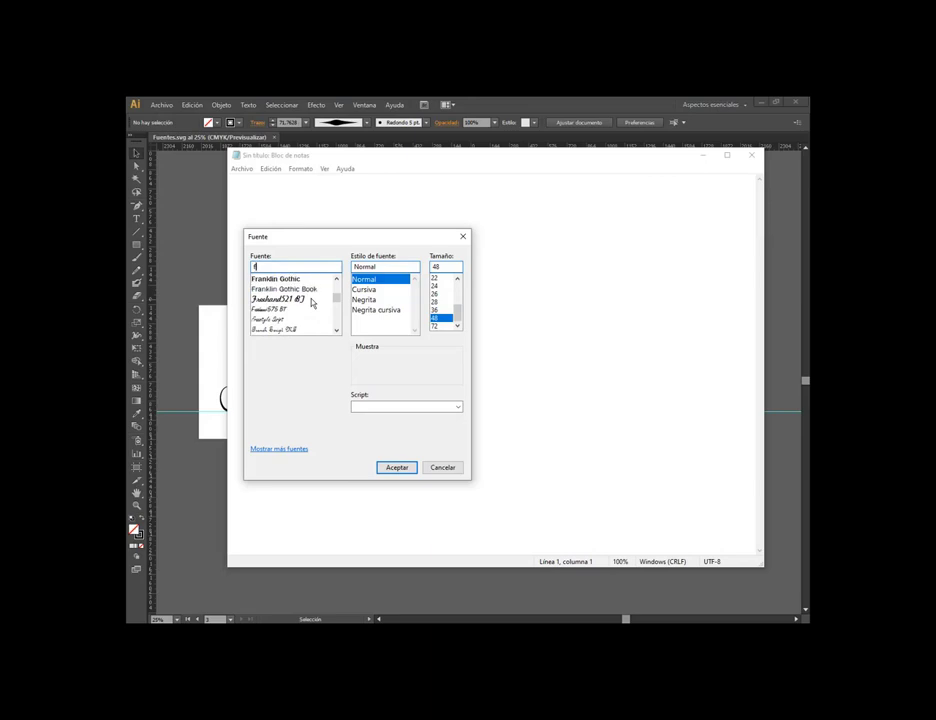
scroll(311, 303, "down", 1)
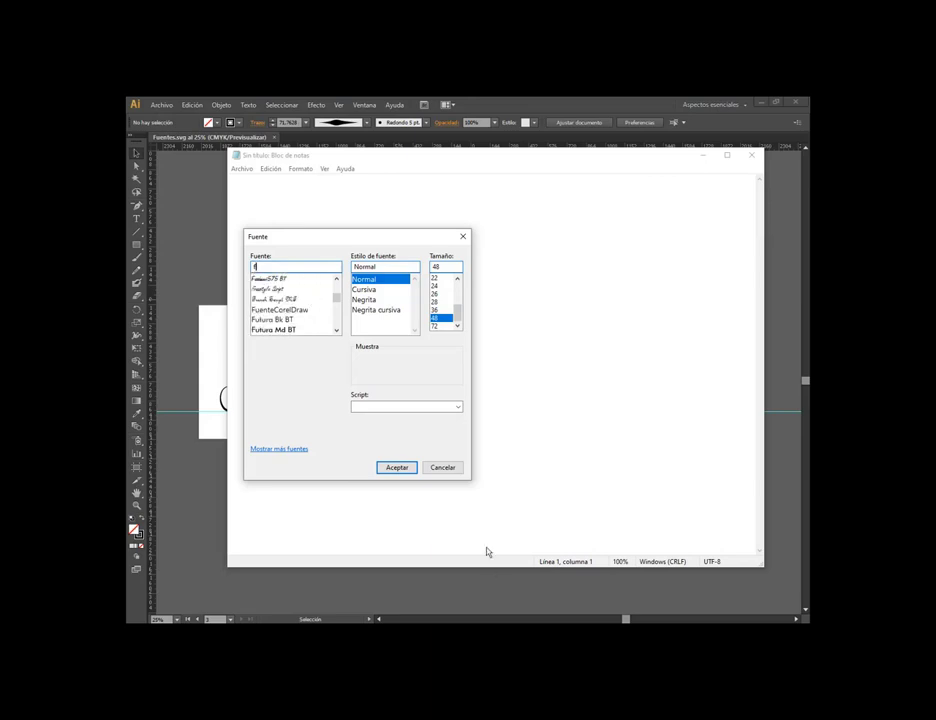
left_click(445, 468)
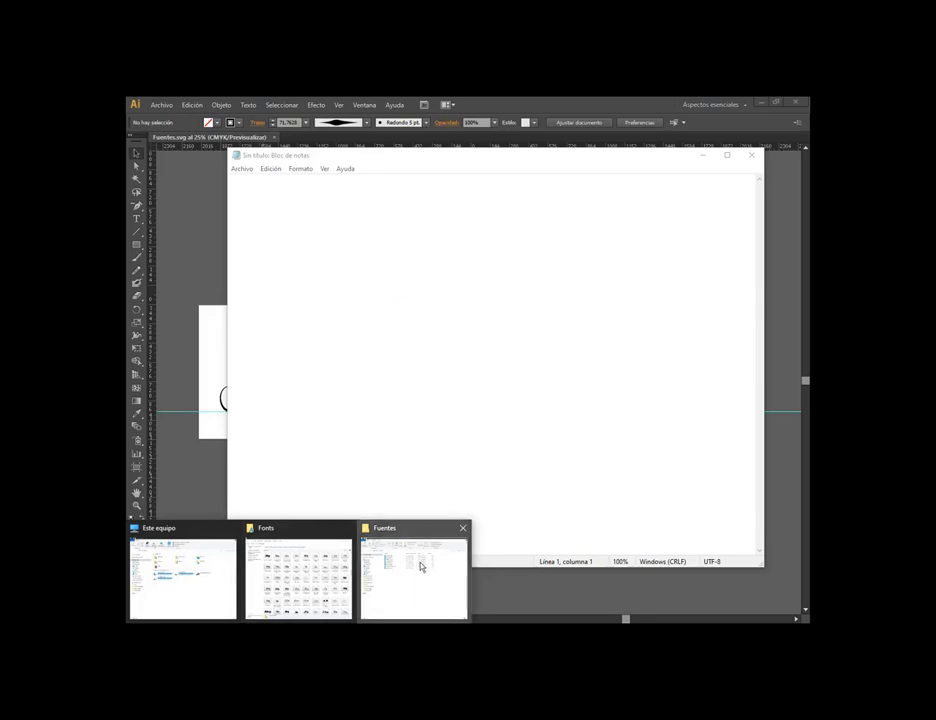
left_click(414, 578)
Open FuenteCursiva.otf from Fuente2, dismiss the print dialog, install it, and close the preview
left_click(217, 182)
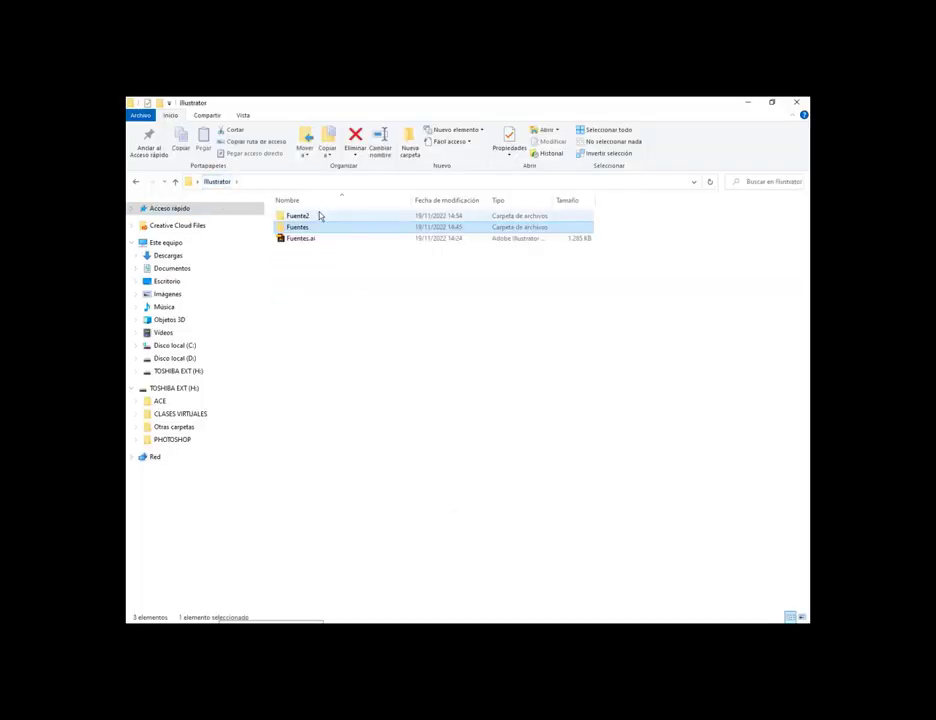
double_click(320, 215)
double_click(318, 216)
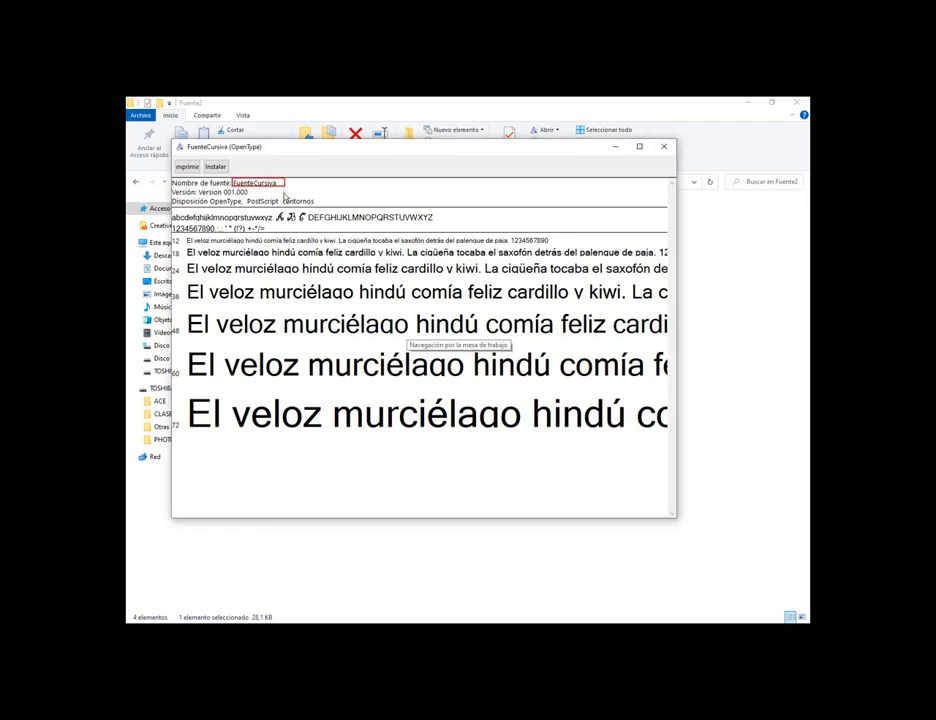
left_click(188, 167)
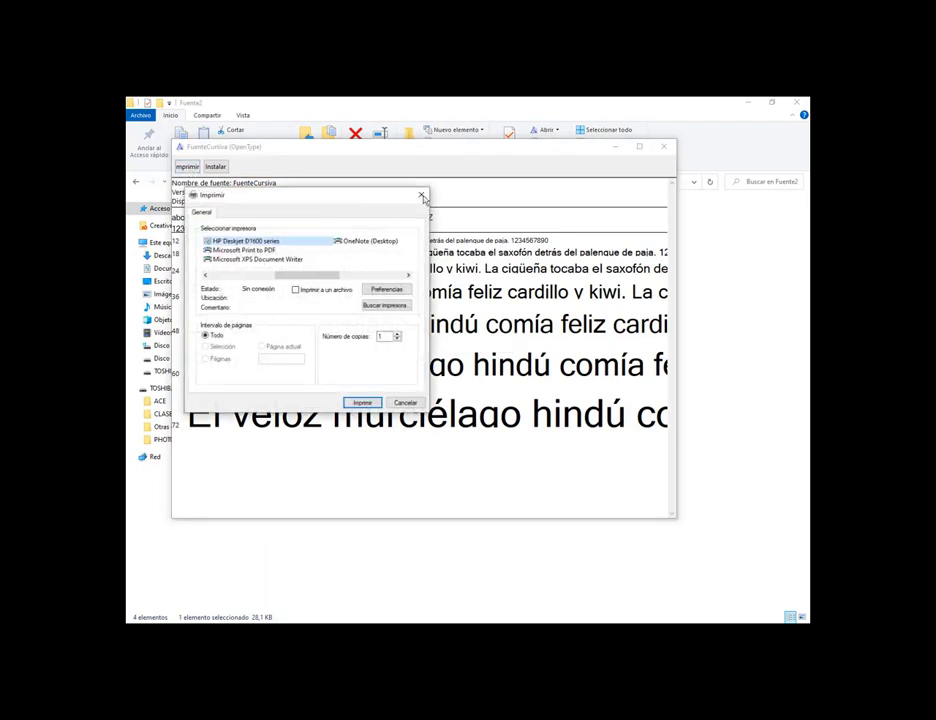
left_click(422, 194)
left_click(216, 166)
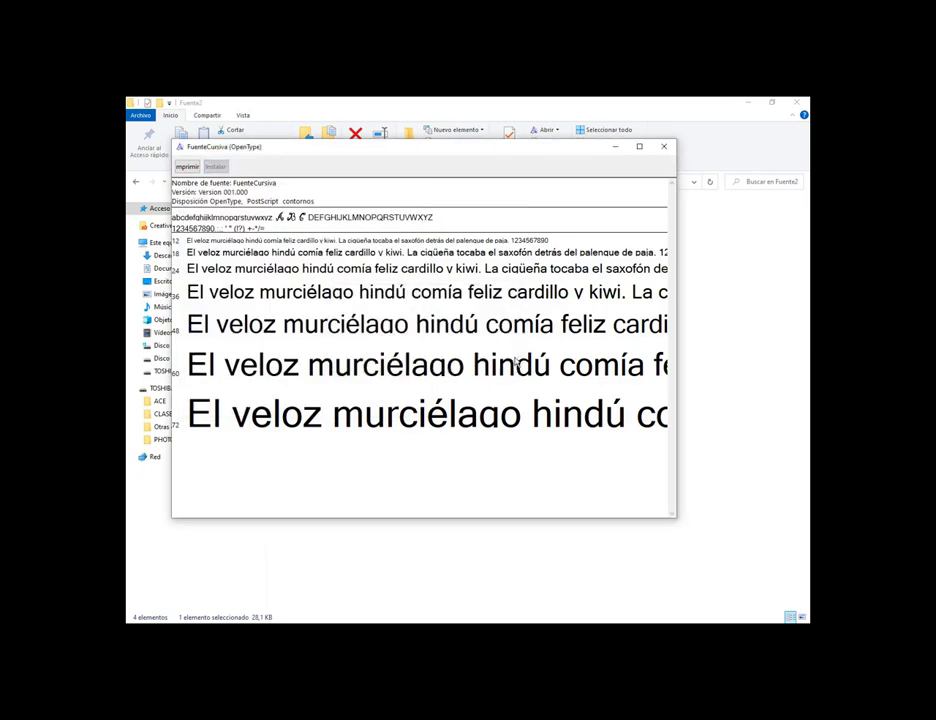
left_click(665, 149)
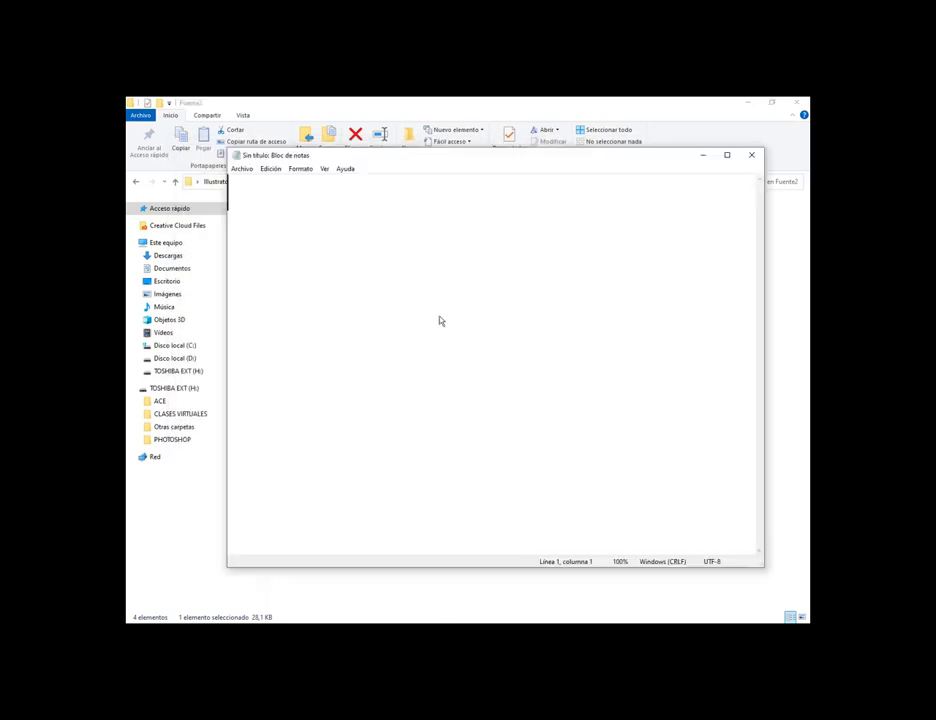
Set the Notepad text font to the installed FuenteCursiva
left_click(292, 170)
left_click(300, 196)
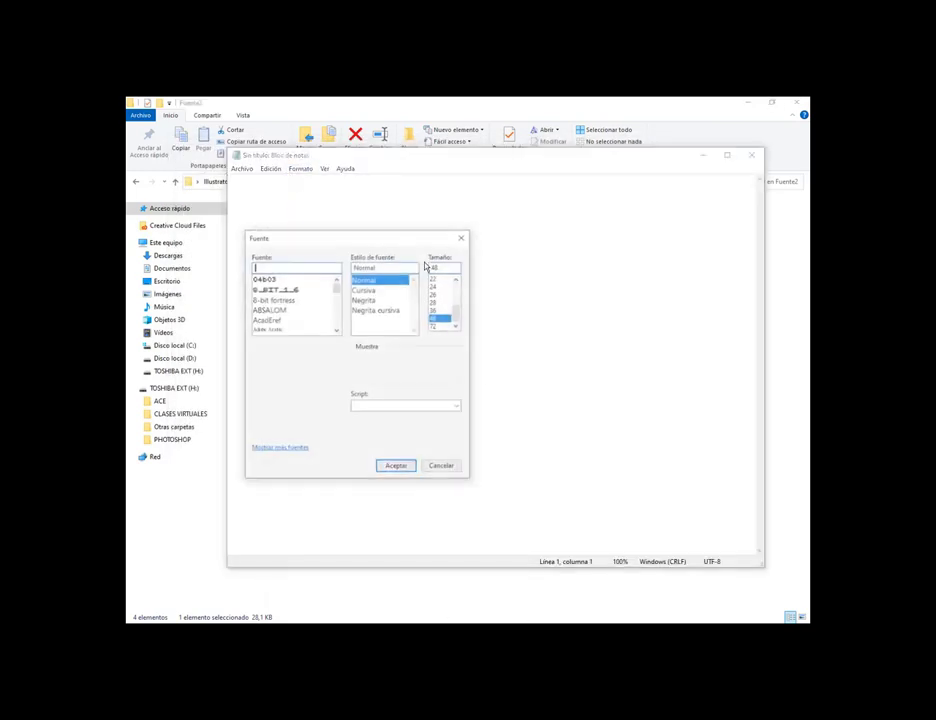
type("f")
scroll(294, 302, "down", 1)
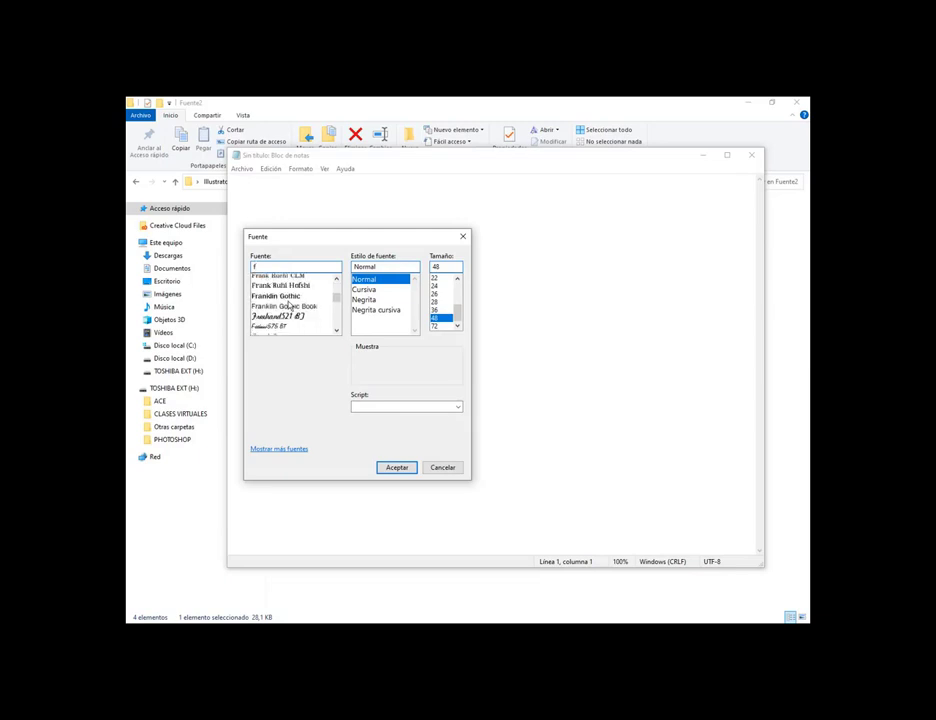
scroll(294, 304, "down", 1)
scroll(293, 308, "down", 1)
scroll(292, 312, "down", 1)
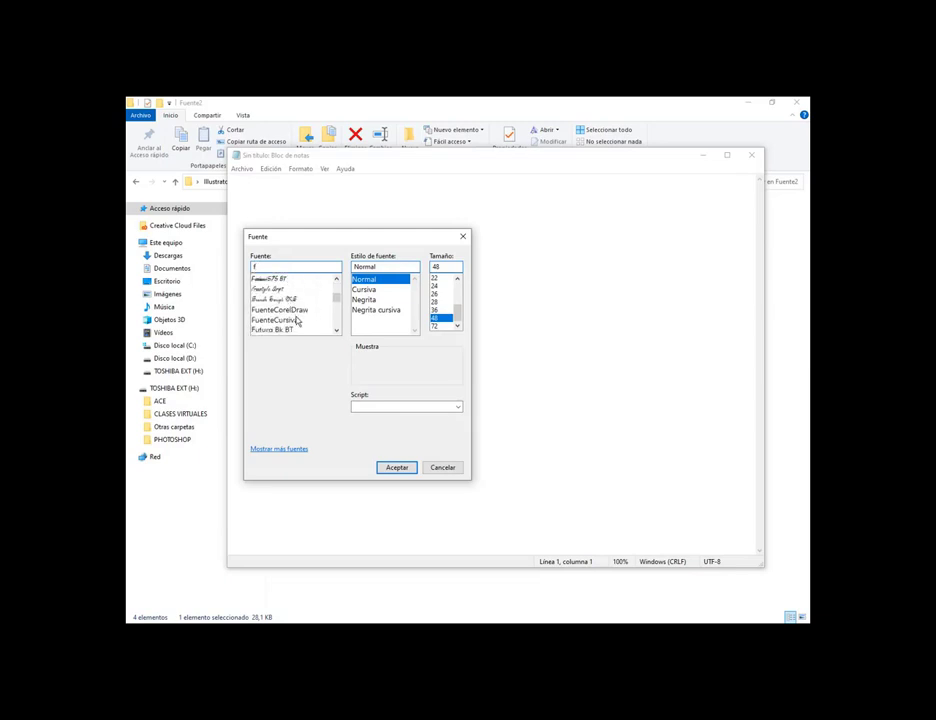
left_click(285, 320)
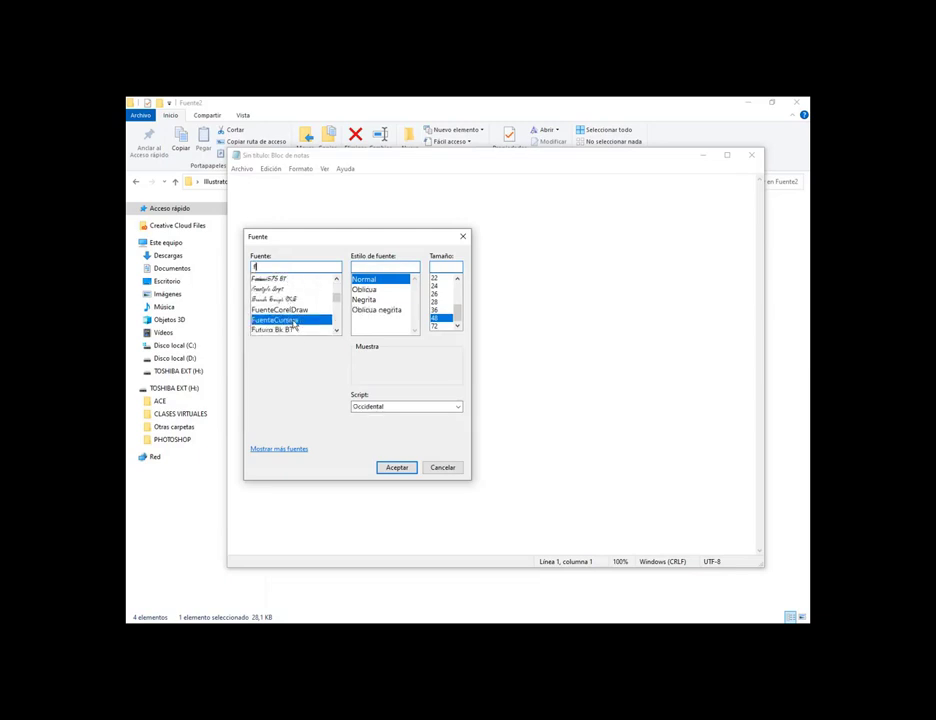
left_click(396, 467)
Type the test text ABC, select it to inspect the spacing, and return to FontForge
type("a")
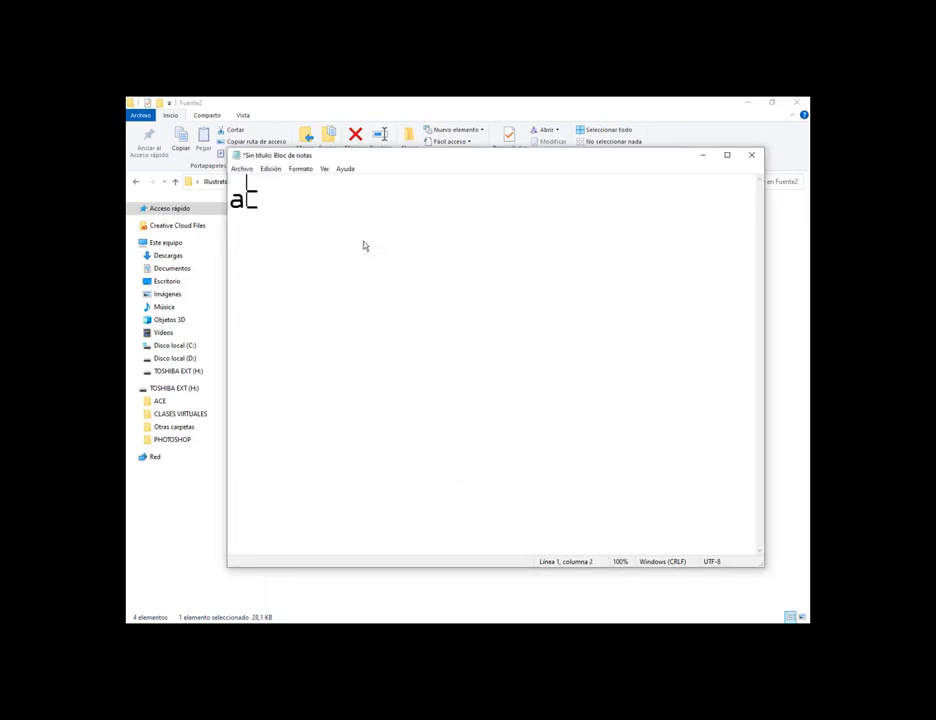
key("BackSpace")
type("ABV")
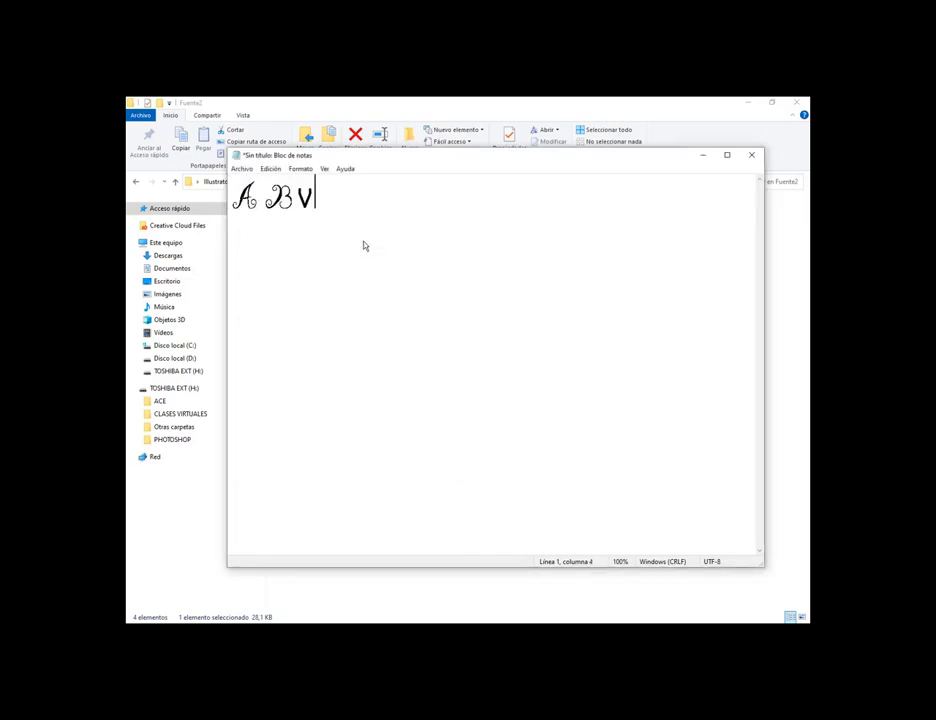
key("BackSpace")
type("C")
left_click(296, 197)
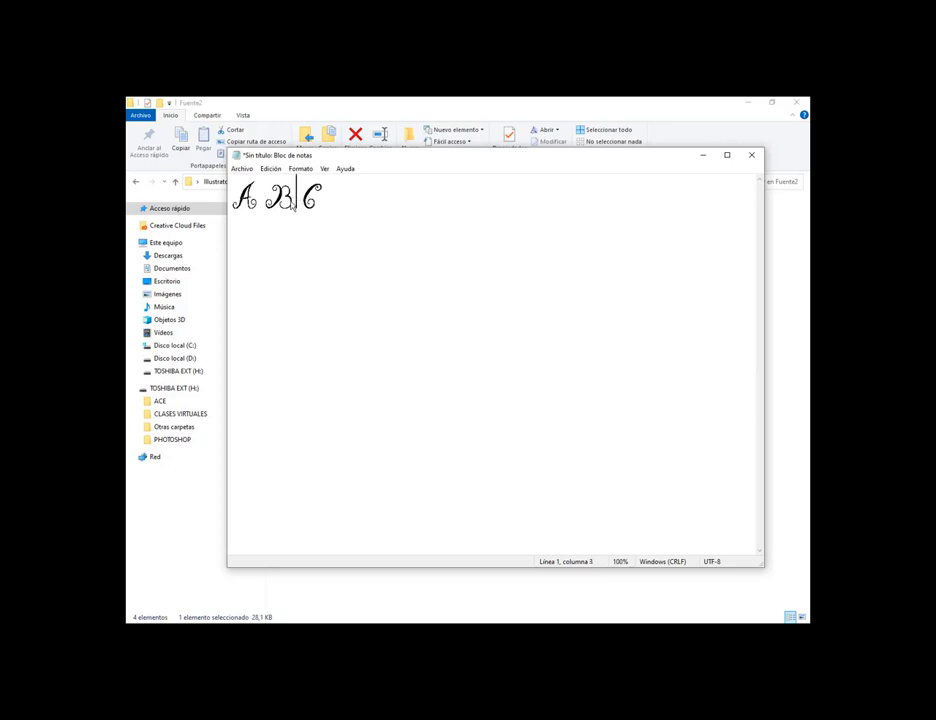
left_click_drag(238, 204, 324, 207)
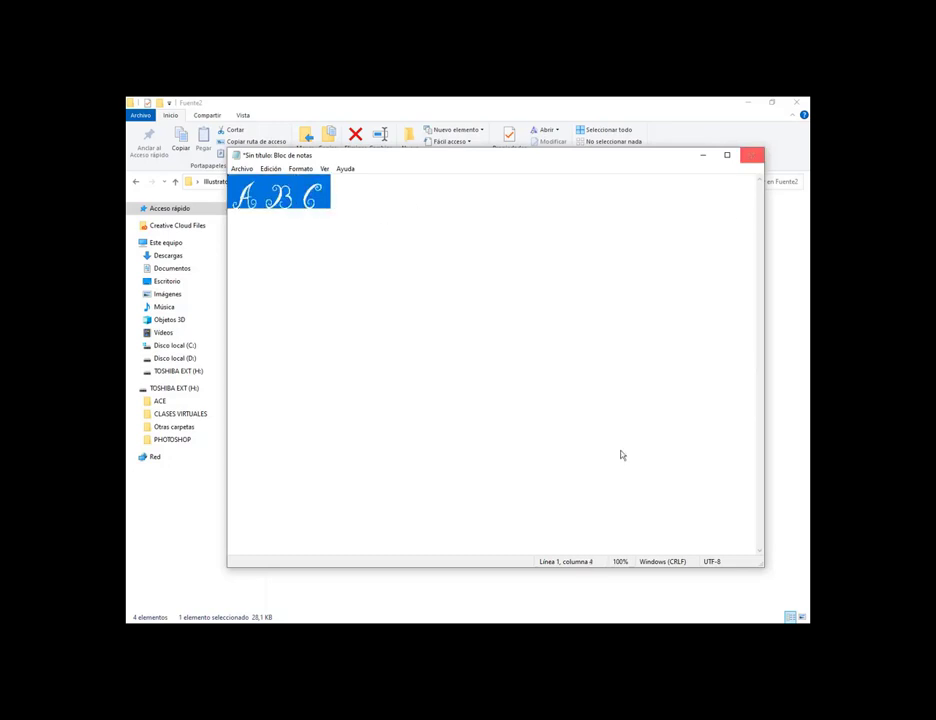
left_click(456, 328)
key("alt+Tab")
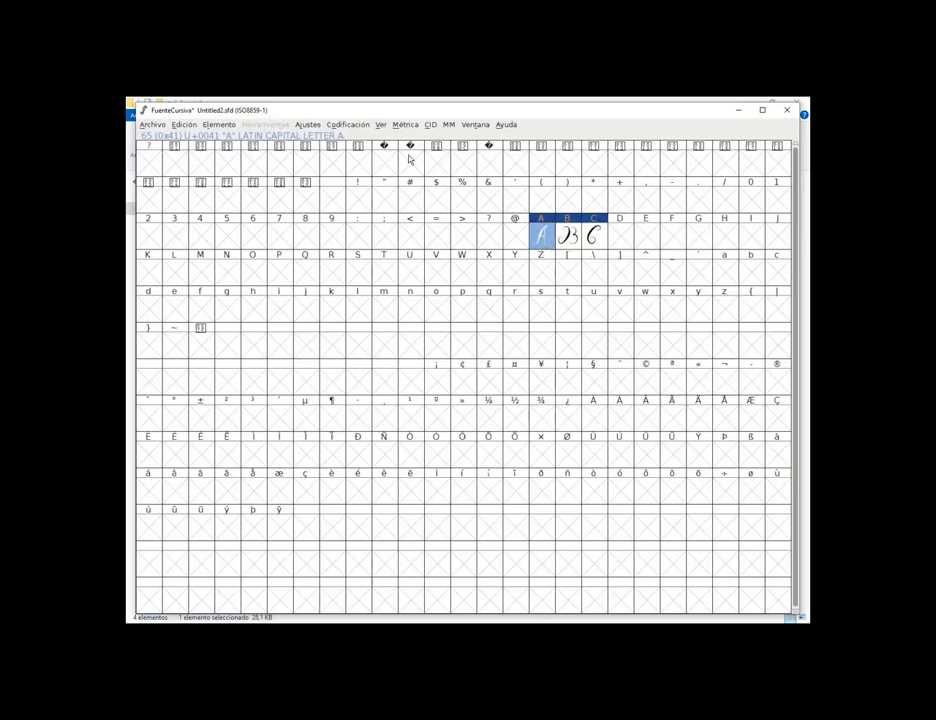
In the metrics window, narrow the A's advance width to 739 and set its left bearing to 31
left_click(405, 124)
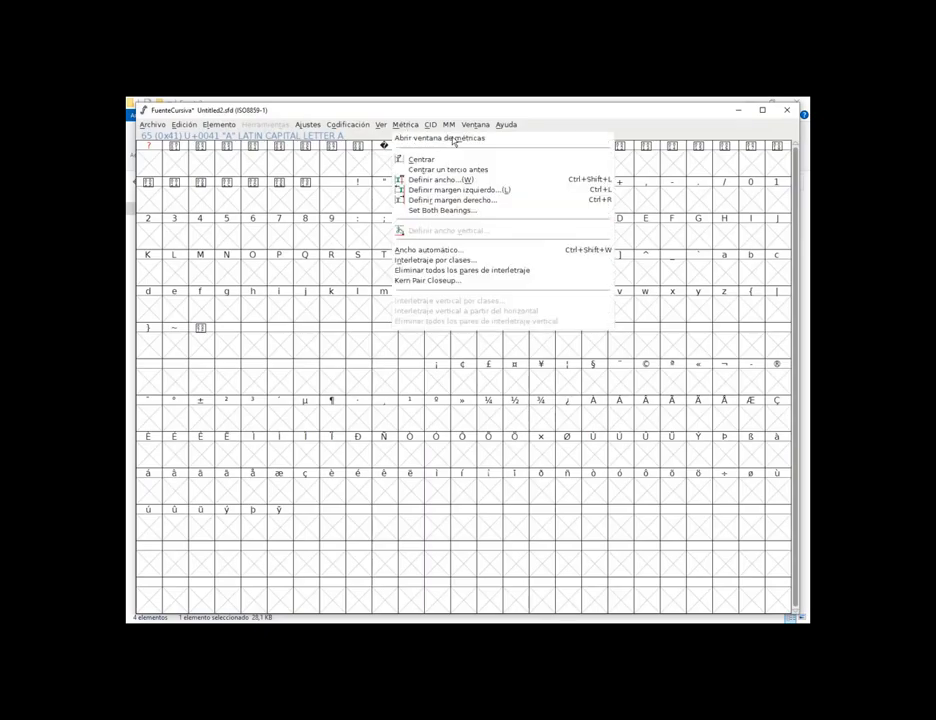
left_click(453, 141)
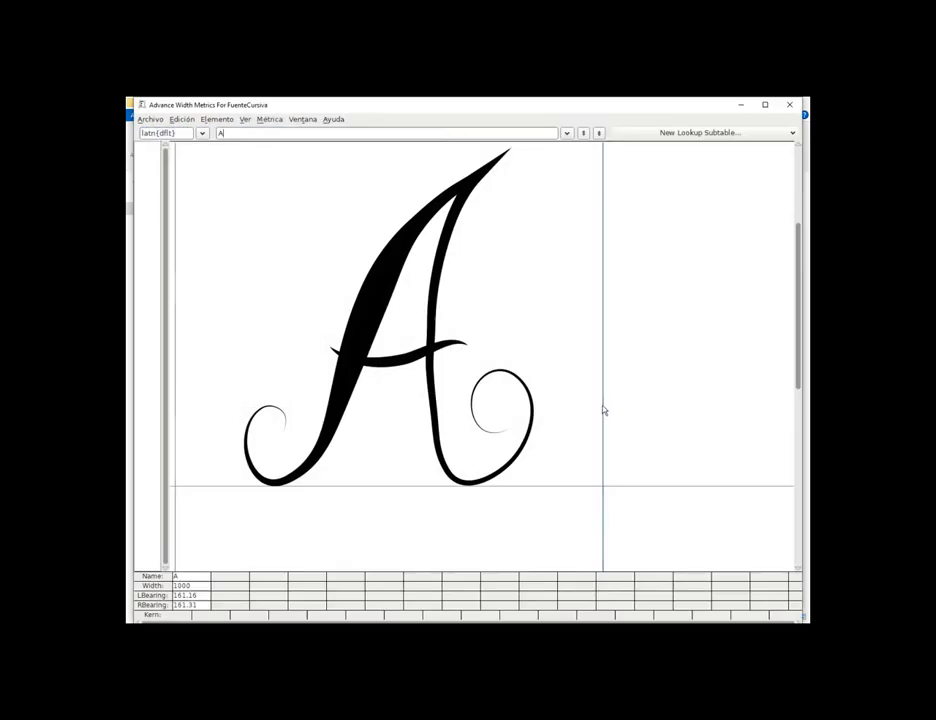
left_click_drag(603, 410, 548, 414)
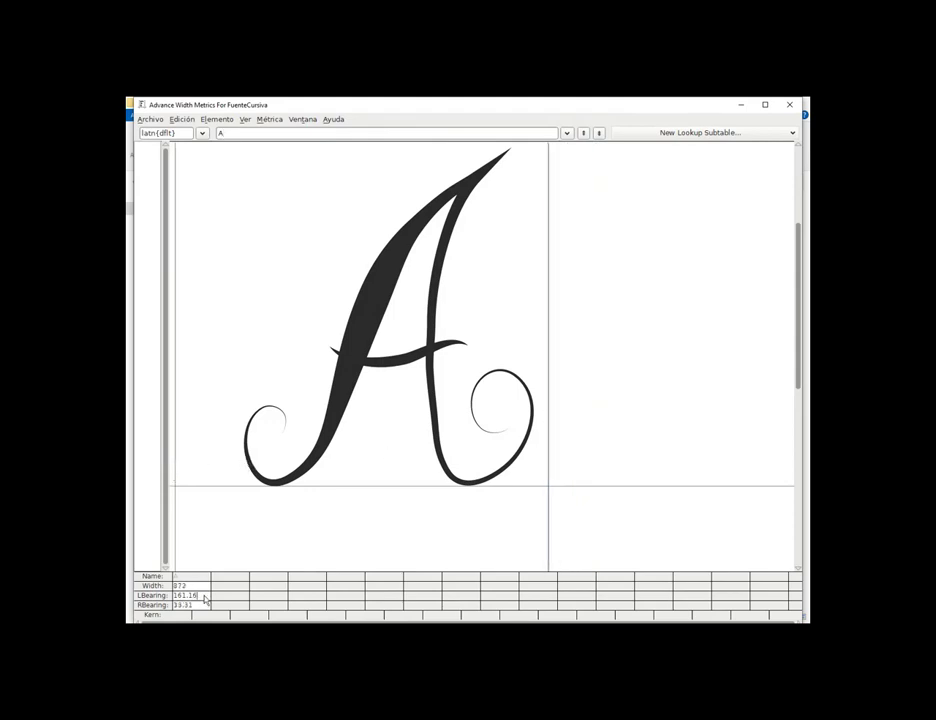
left_click_drag(204, 599, 169, 600)
type("31")
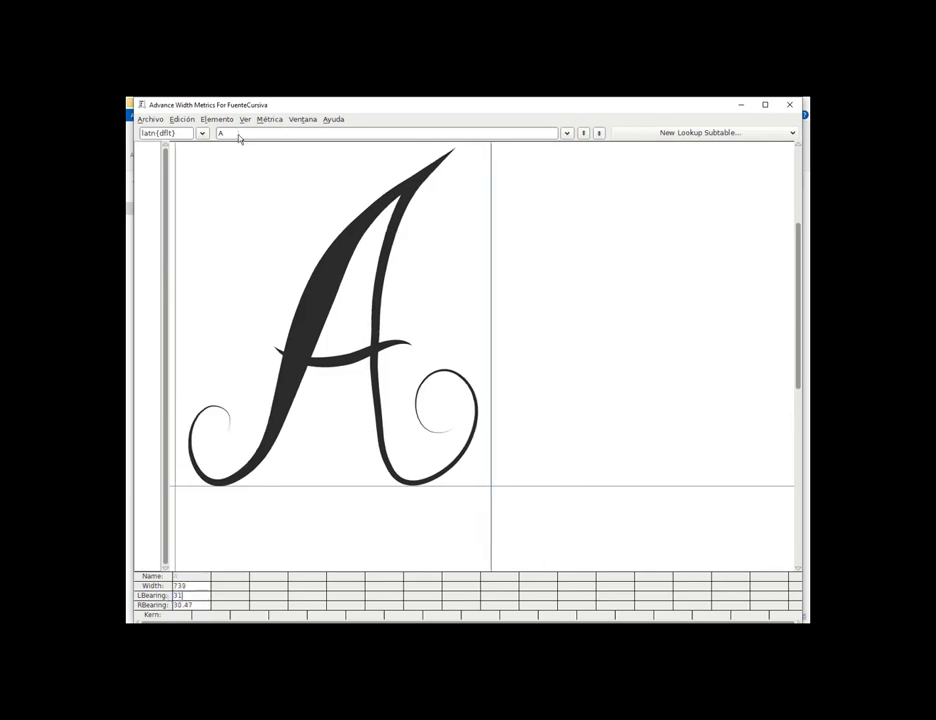
Show B in the metrics preview and pull in its advance width
key("BackSpace")
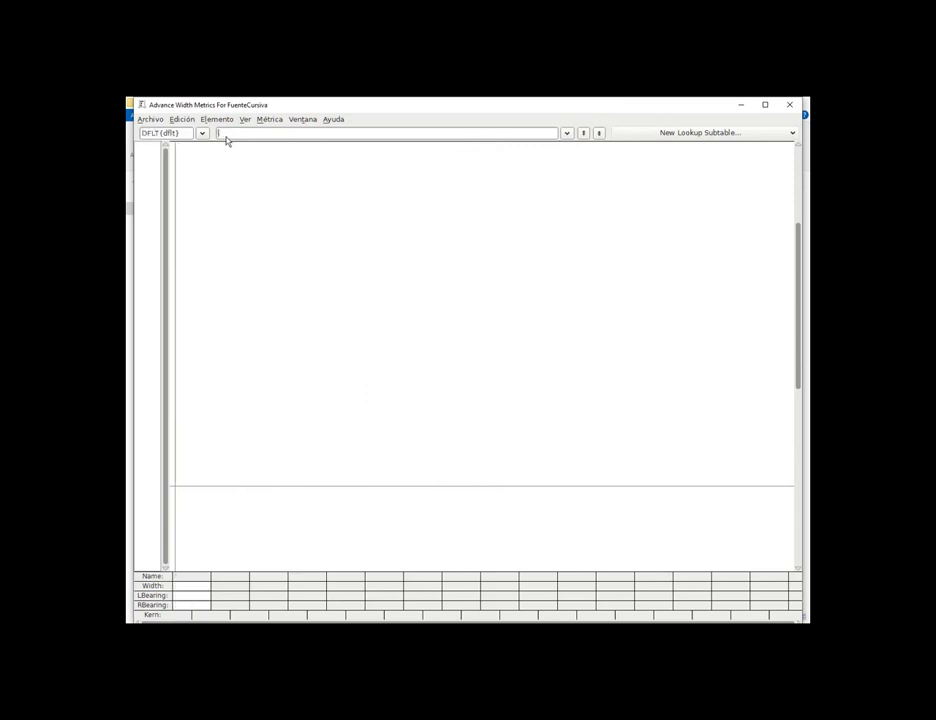
type("b")
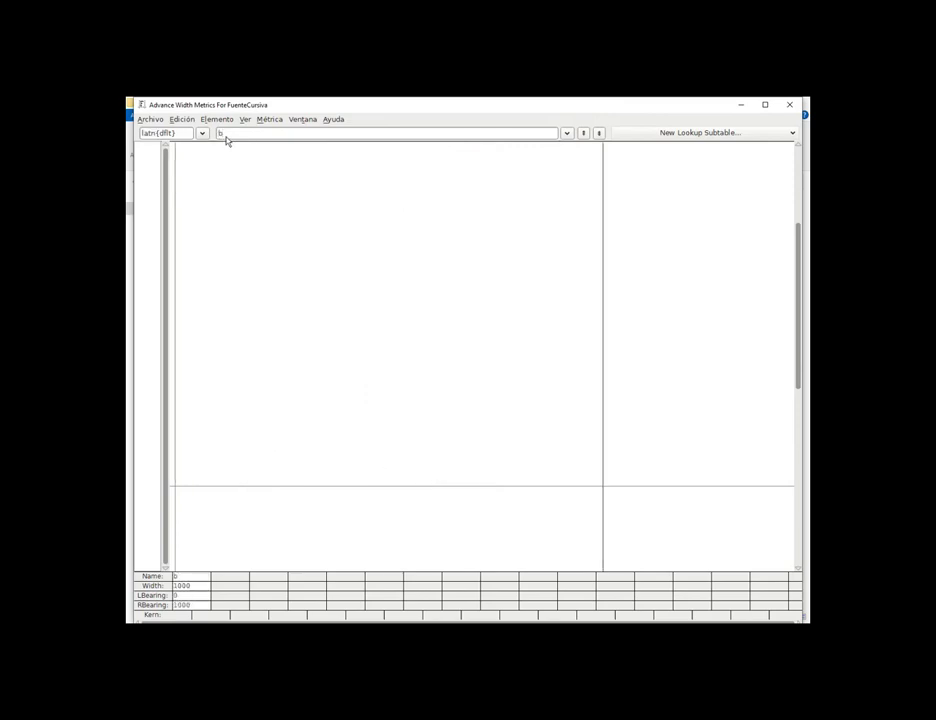
key("BackSpace")
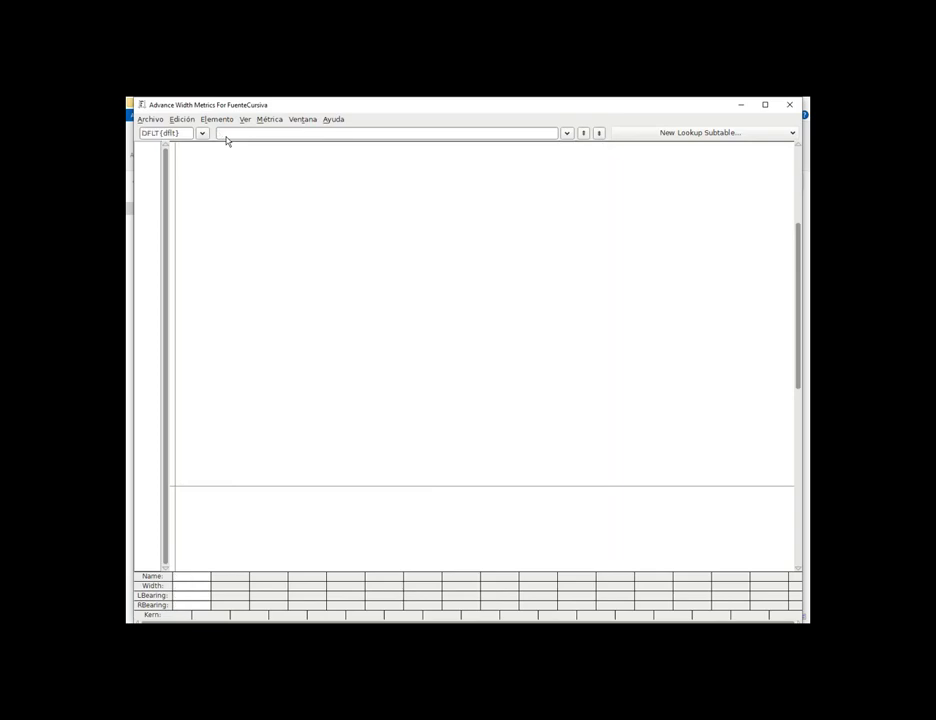
type("B")
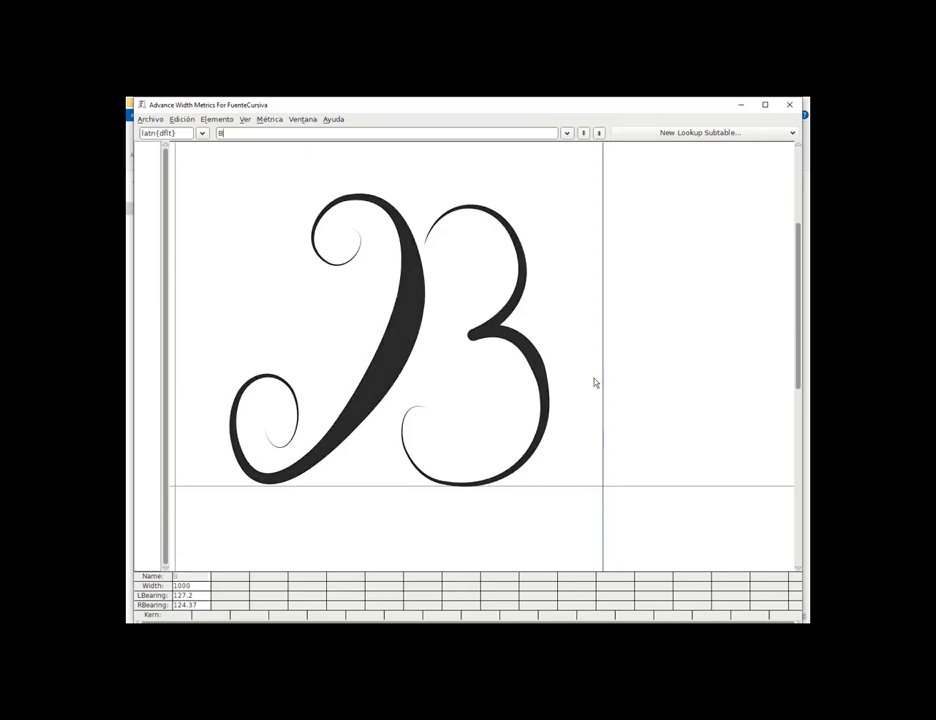
left_click_drag(600, 381, 564, 384)
Set the B's left and right bearings to 32 each (width 812), then preview C
left_click(183, 595)
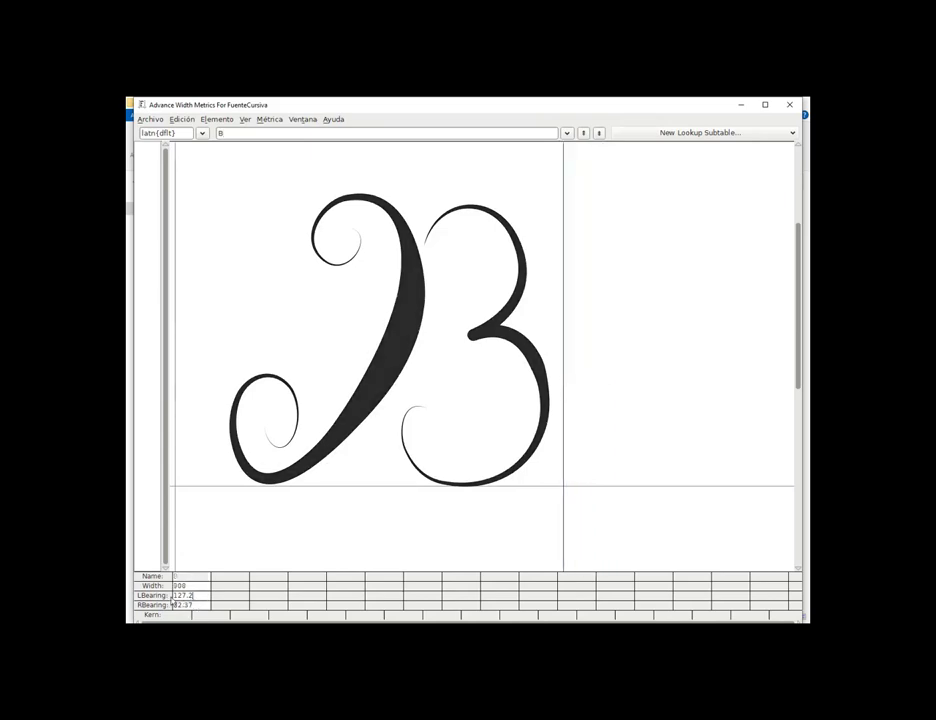
type("32")
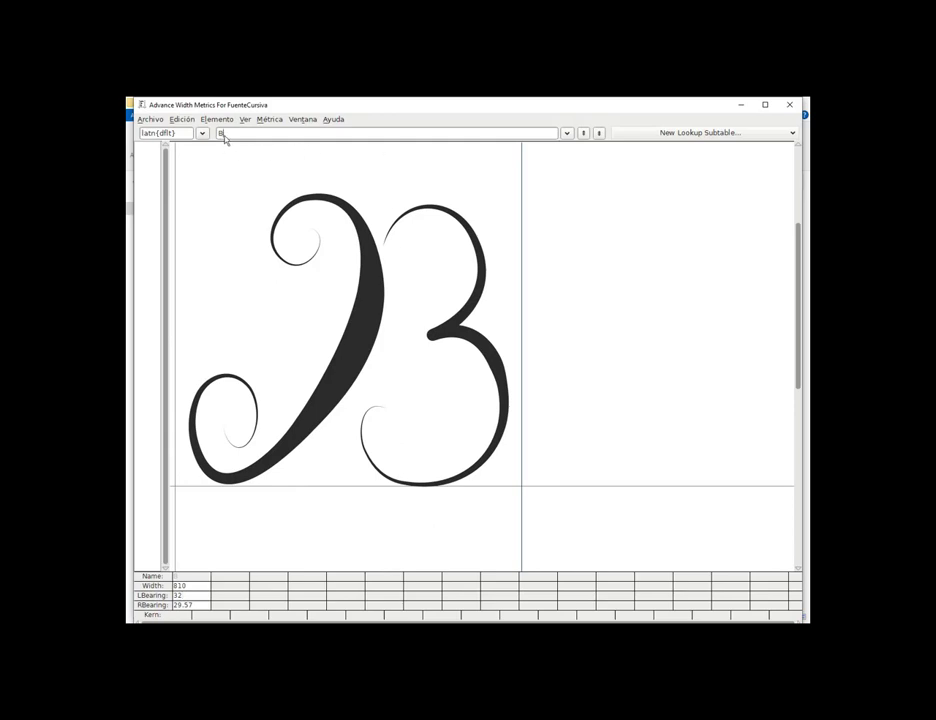
left_click(185, 605)
type("29.")
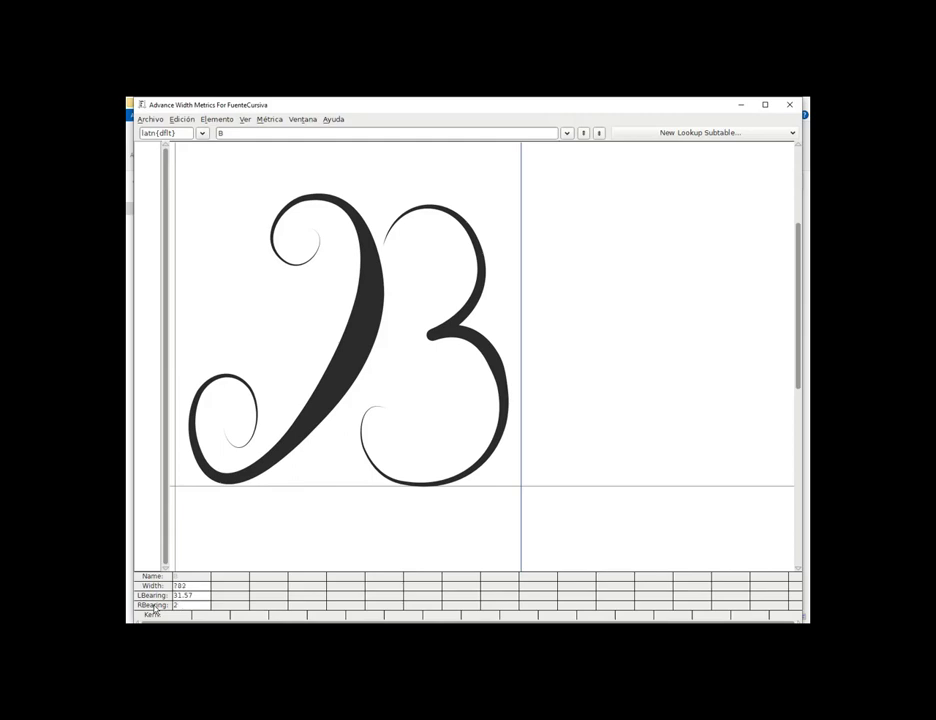
key("BackSpace")
type("0")
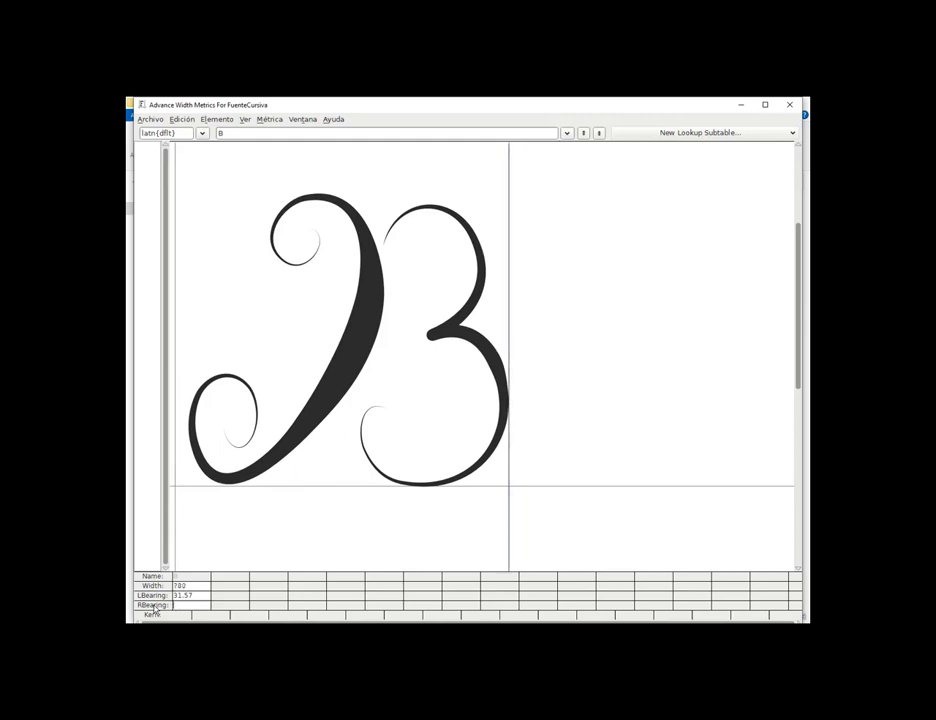
type("32")
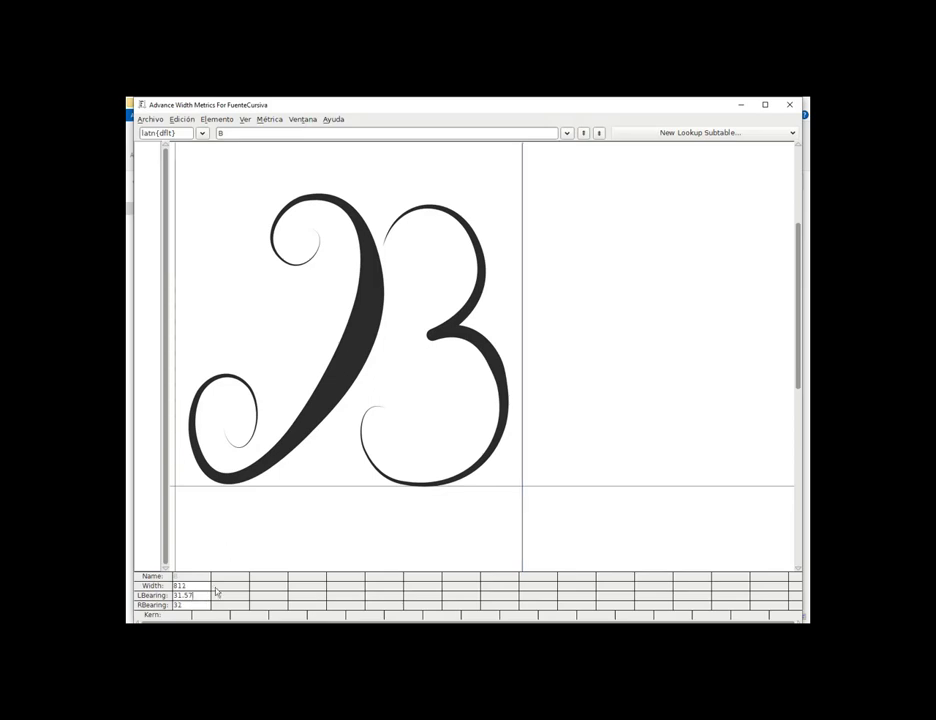
left_click(229, 137)
key("BackSpace")
type("C")
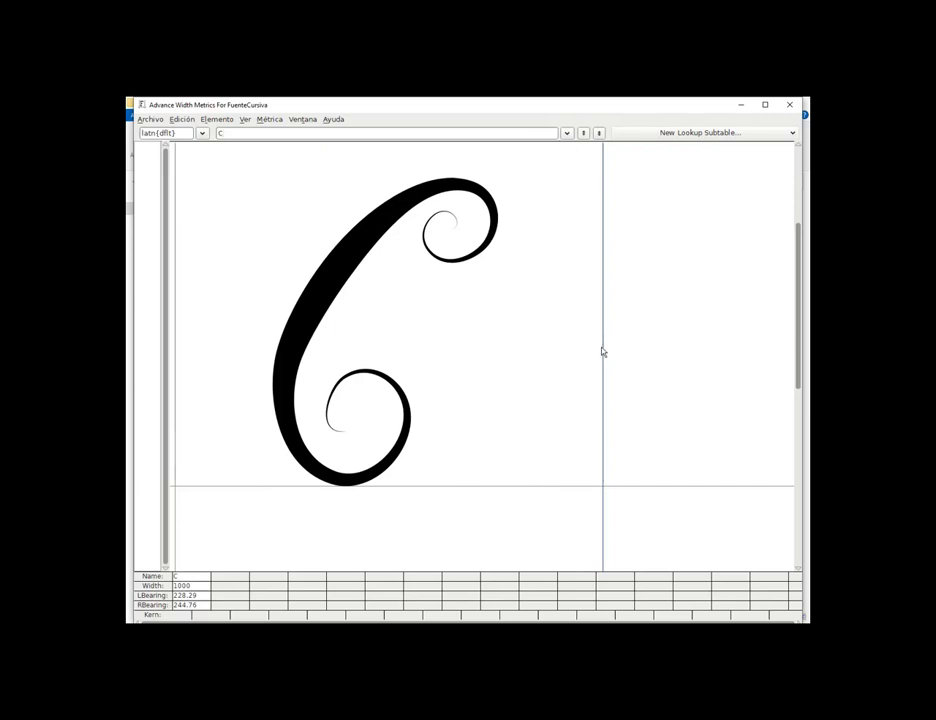
Narrow the C to a 594 width with a 32 left bearing, then close the metrics window
left_click_drag(603, 357, 514, 359)
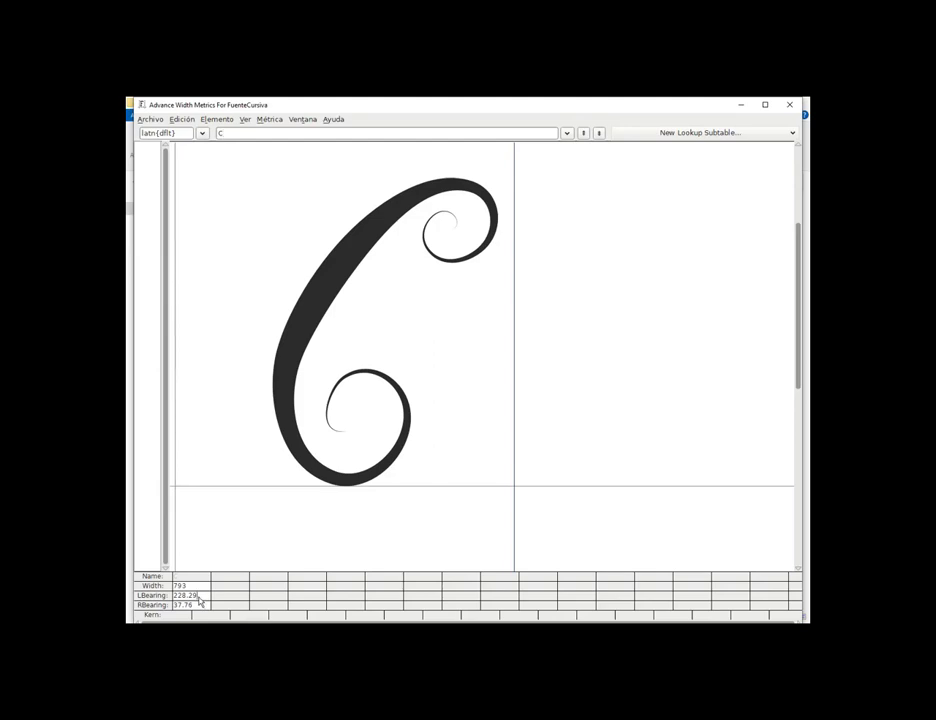
type("-0")
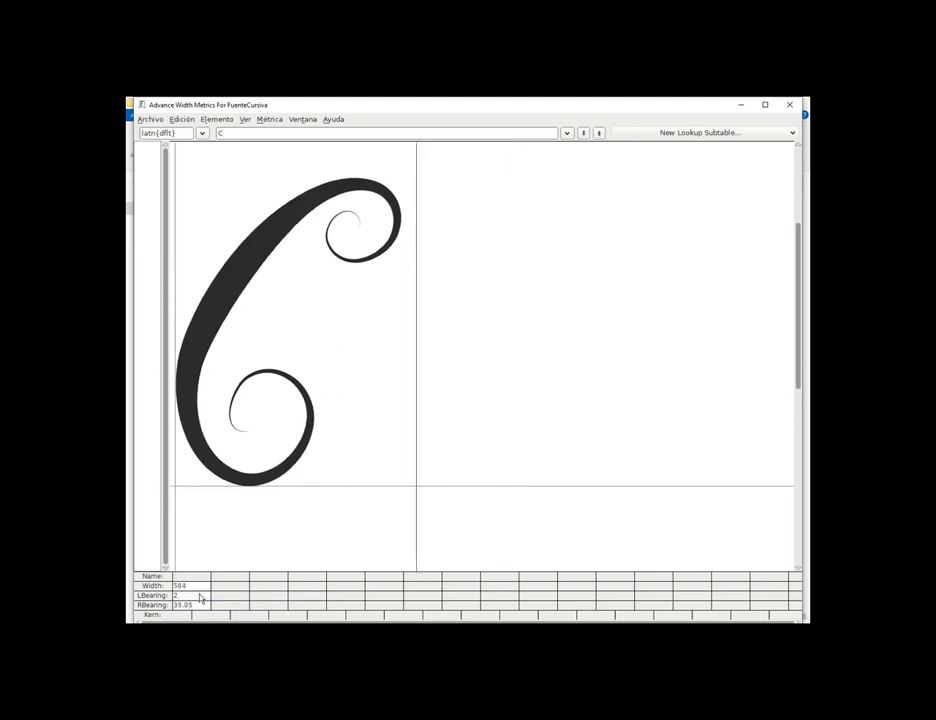
type("3")
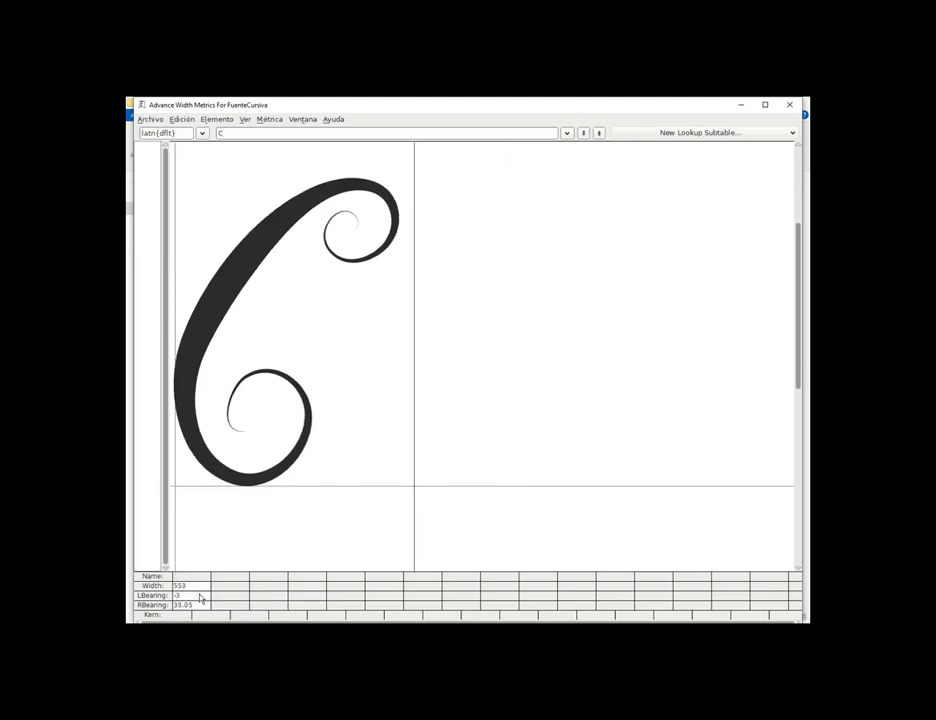
type("1")
key("BackSpace")
key("BackSpace")
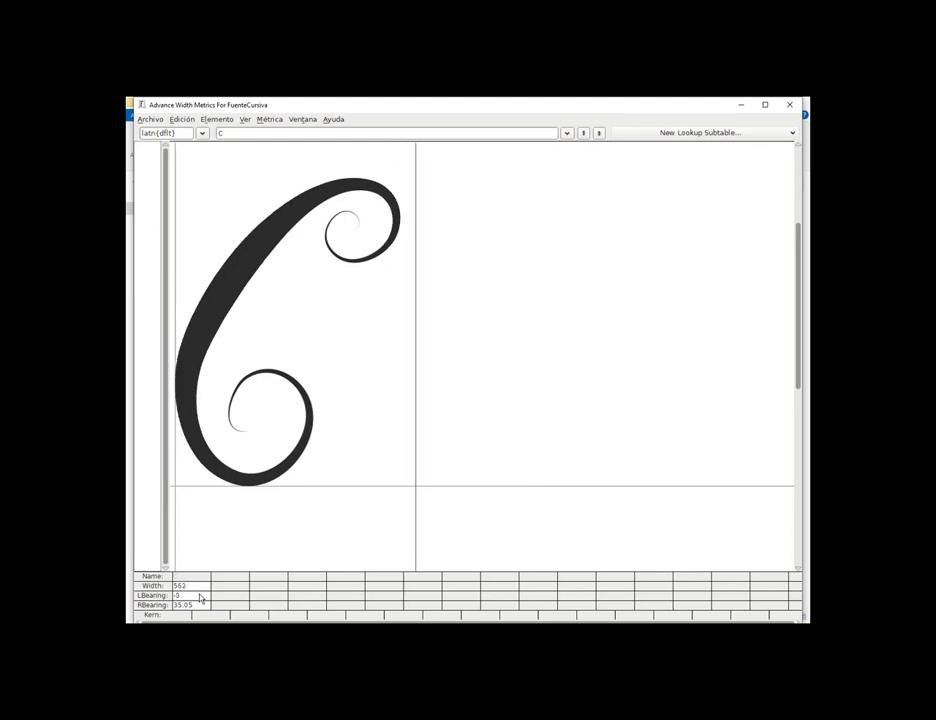
type("3")
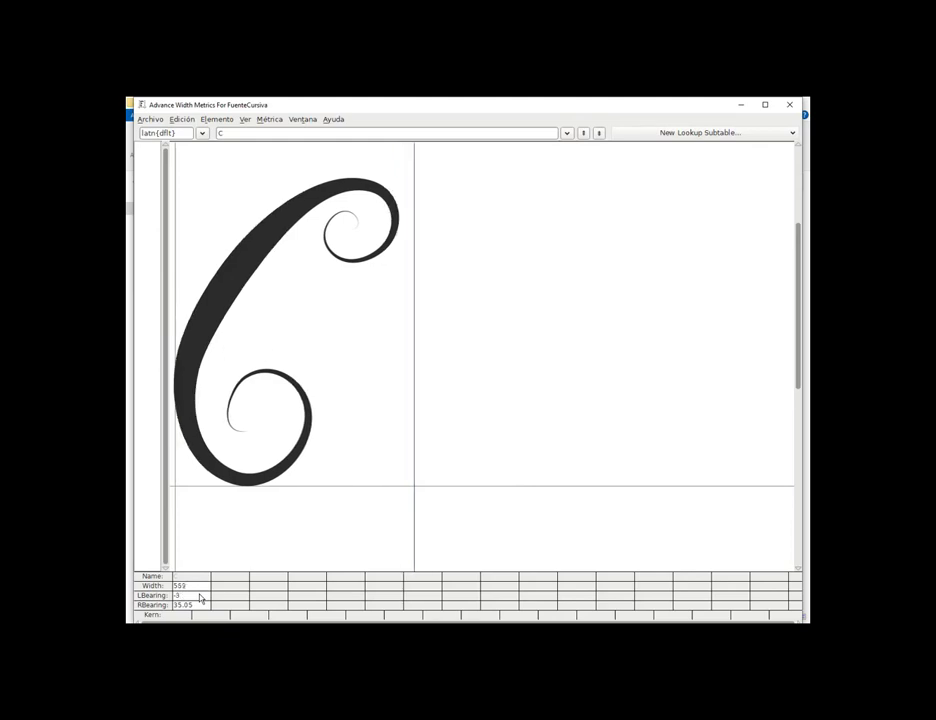
type("2")
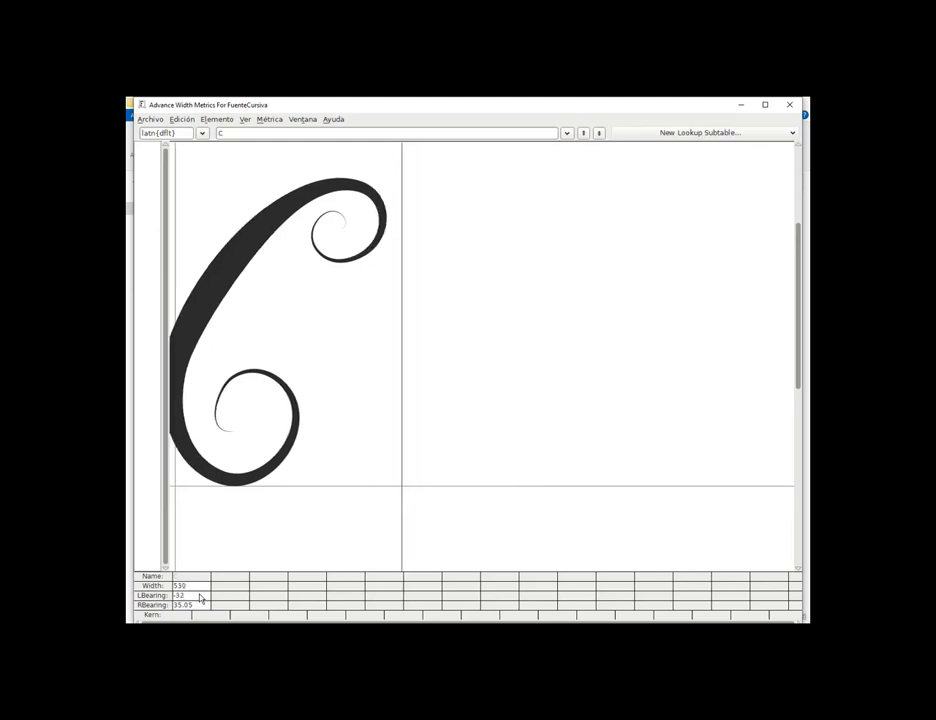
key("Home")
key("Delete")
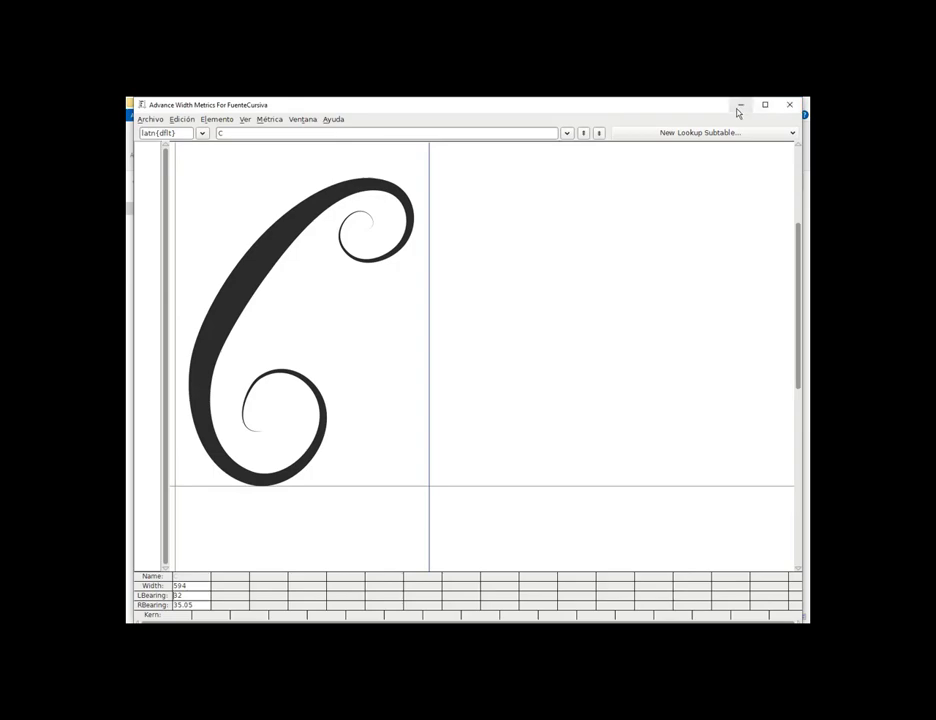
left_click(788, 106)
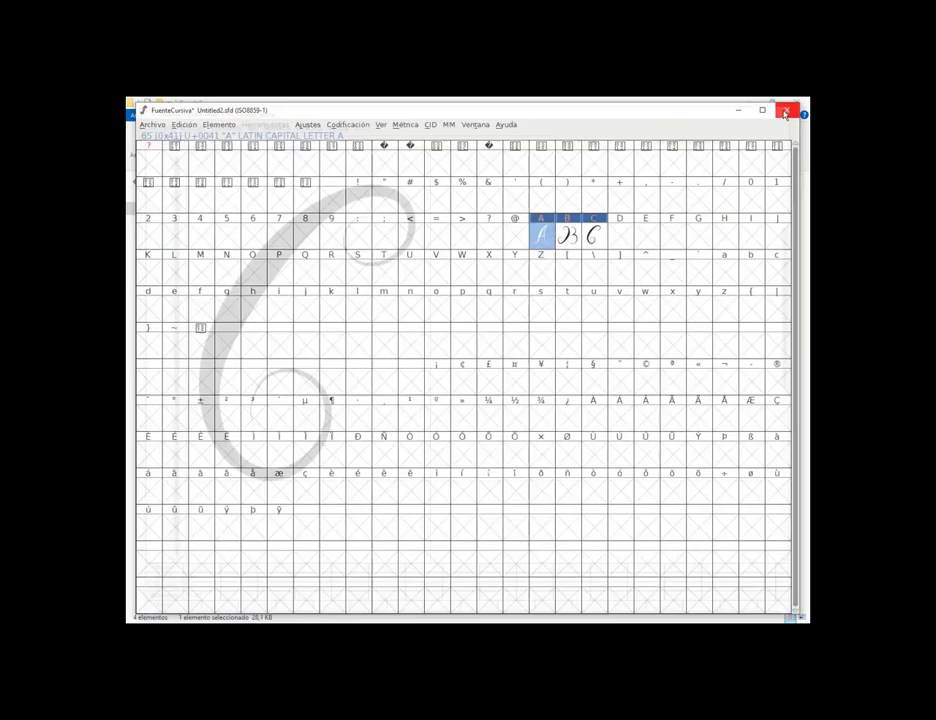
left_click(153, 125)
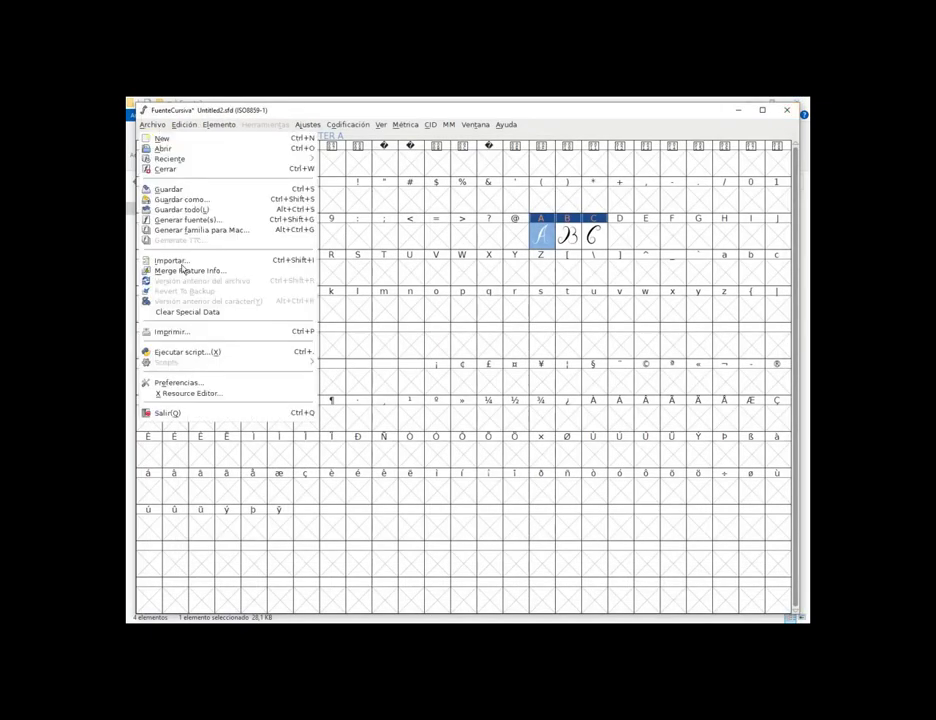
Generate FuenteCursiva.otf as OpenType, replacing the existing file despite validation errors
left_click(185, 220)
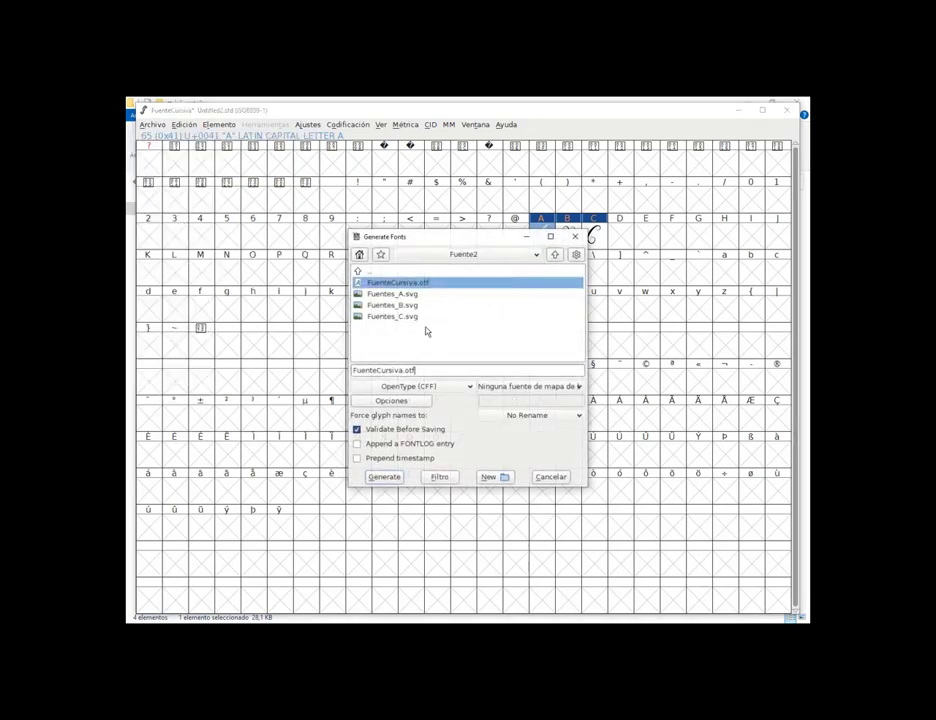
left_click(384, 477)
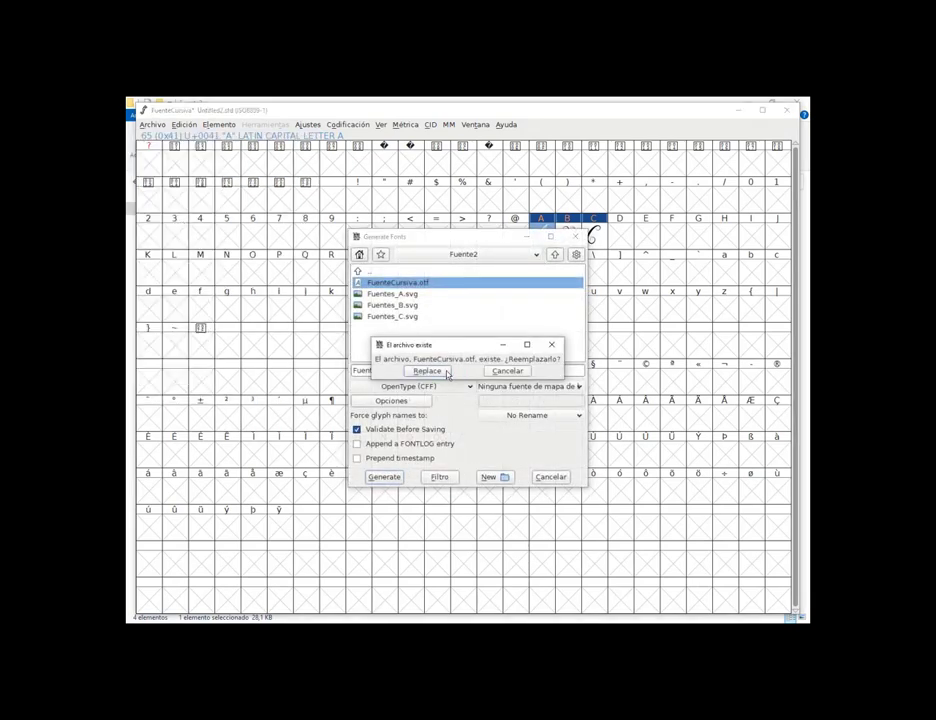
left_click(446, 372)
left_click(506, 388)
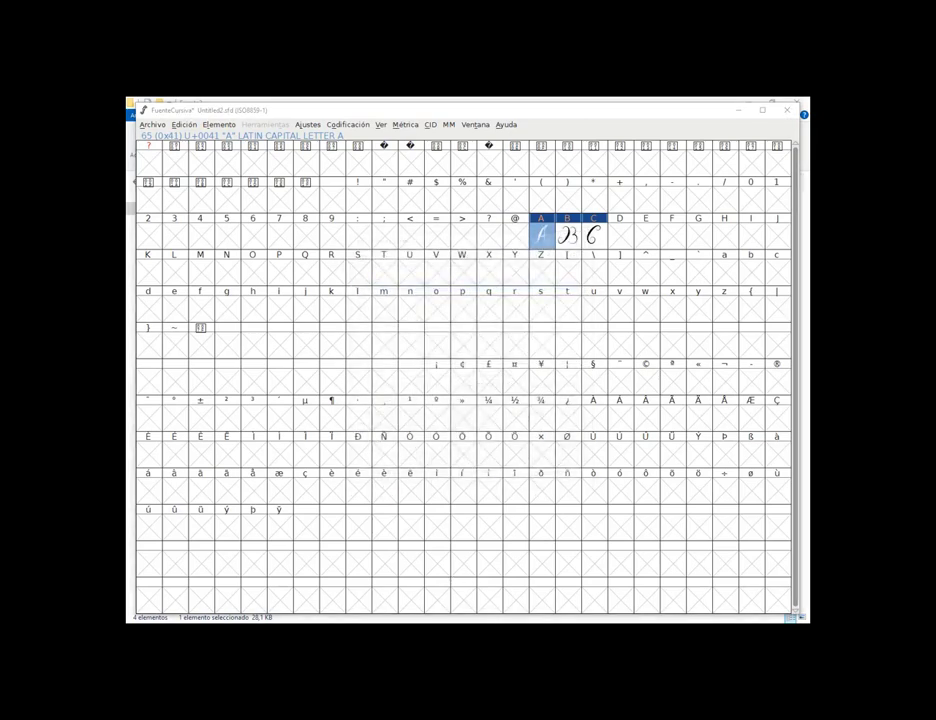
mouse_move(413, 578)
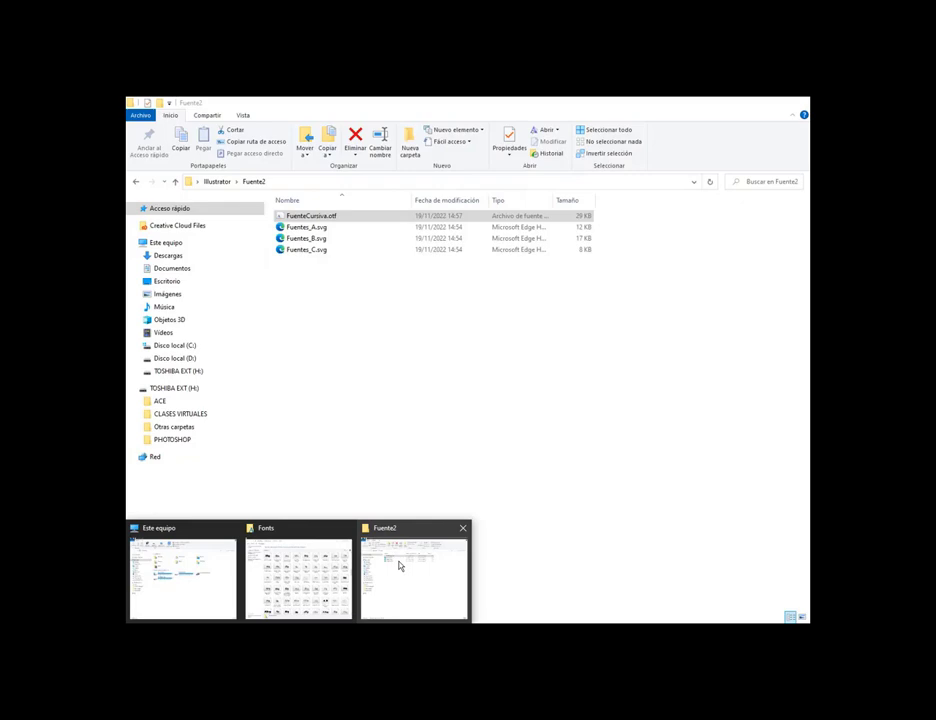
Install the updated FuenteCursiva.otf from Fuente2, replacing the old version, and close the preview
left_click(398, 566)
double_click(330, 216)
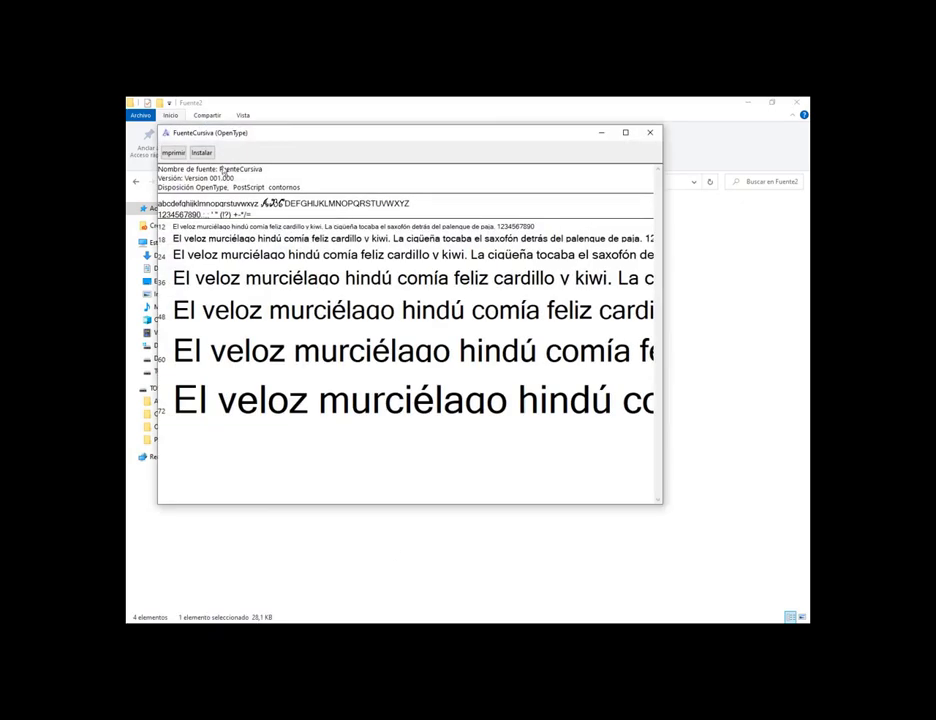
left_click(201, 152)
left_click(505, 373)
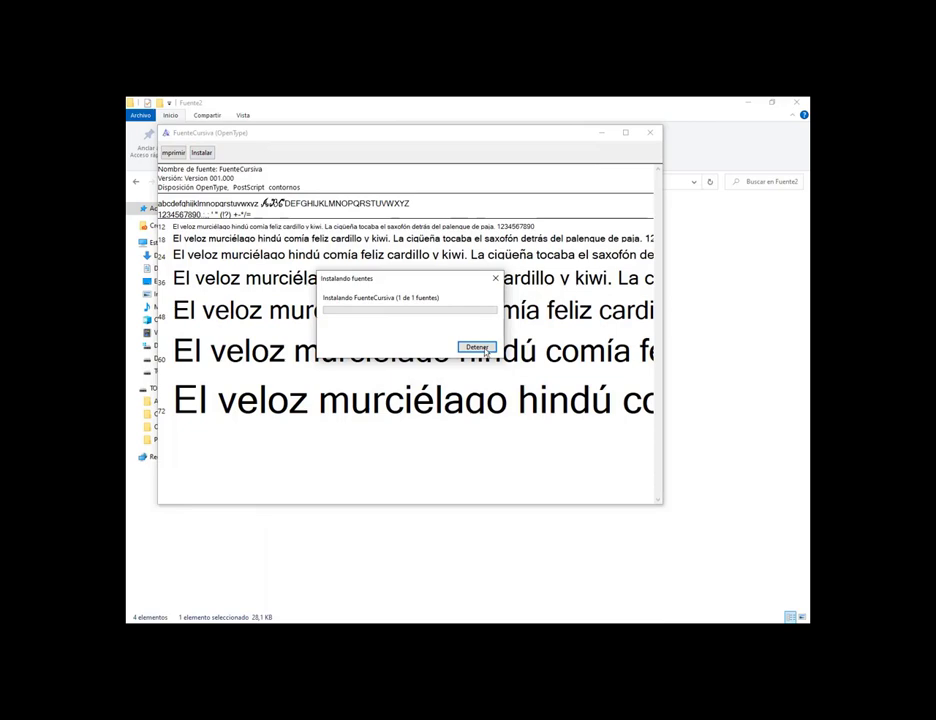
left_click(650, 132)
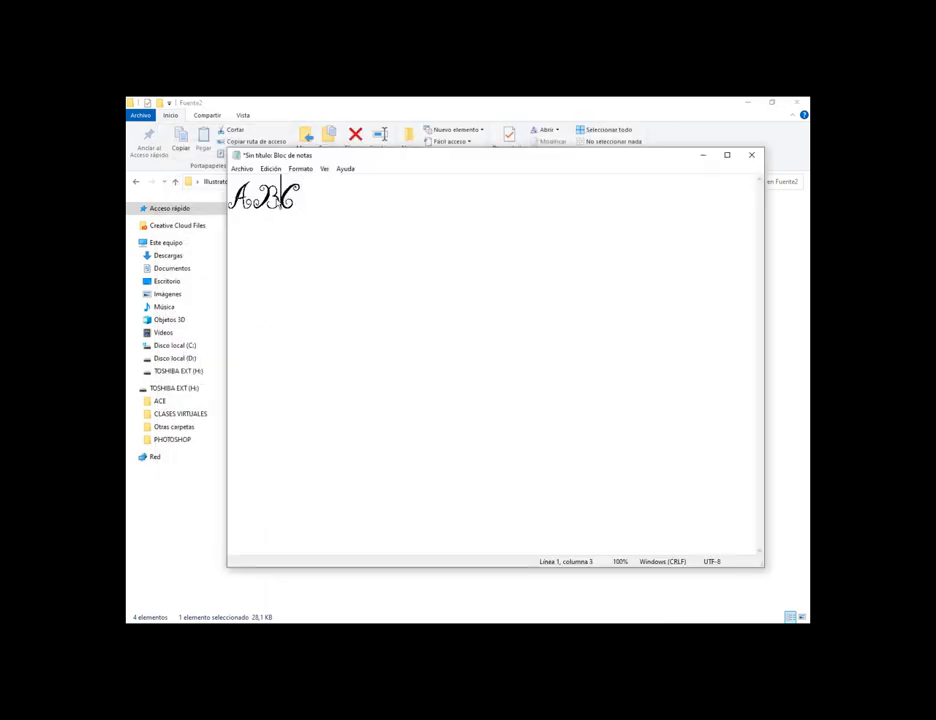
Close the ABC test note without saving and bring the Google Images results forward
left_click_drag(281, 196, 249, 196)
left_click(313, 204)
left_click_drag(313, 204, 230, 196)
left_click(320, 198)
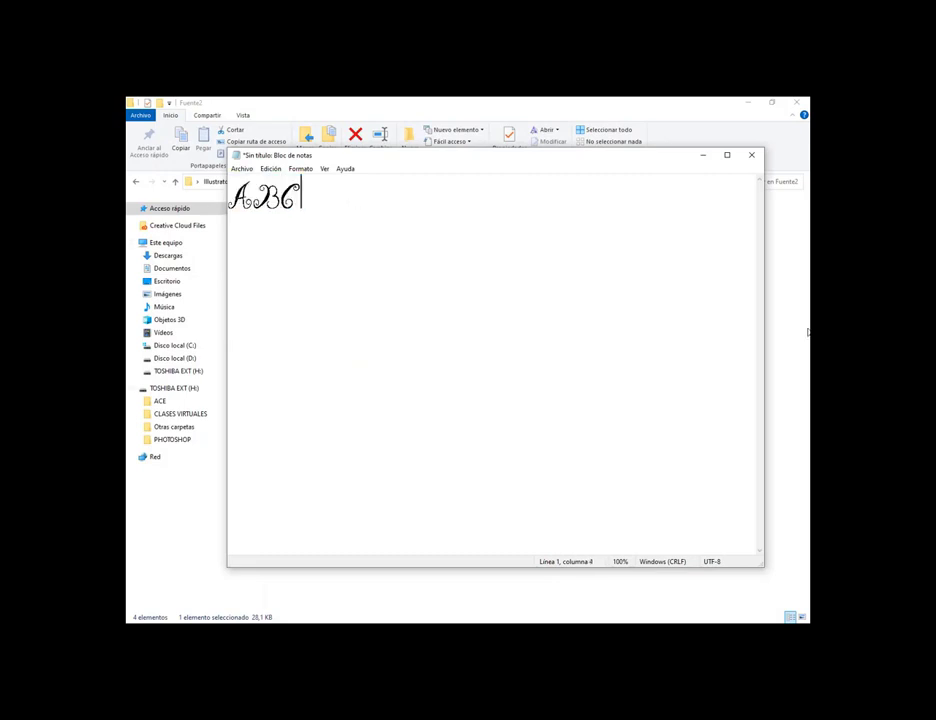
left_click(751, 155)
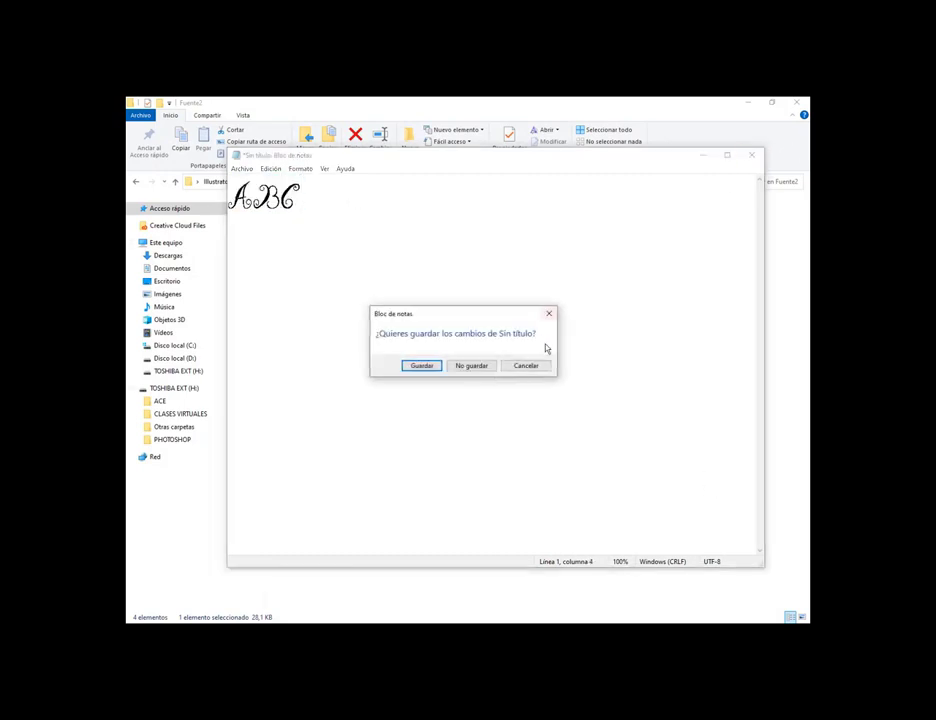
left_click(472, 365)
left_click(184, 574)
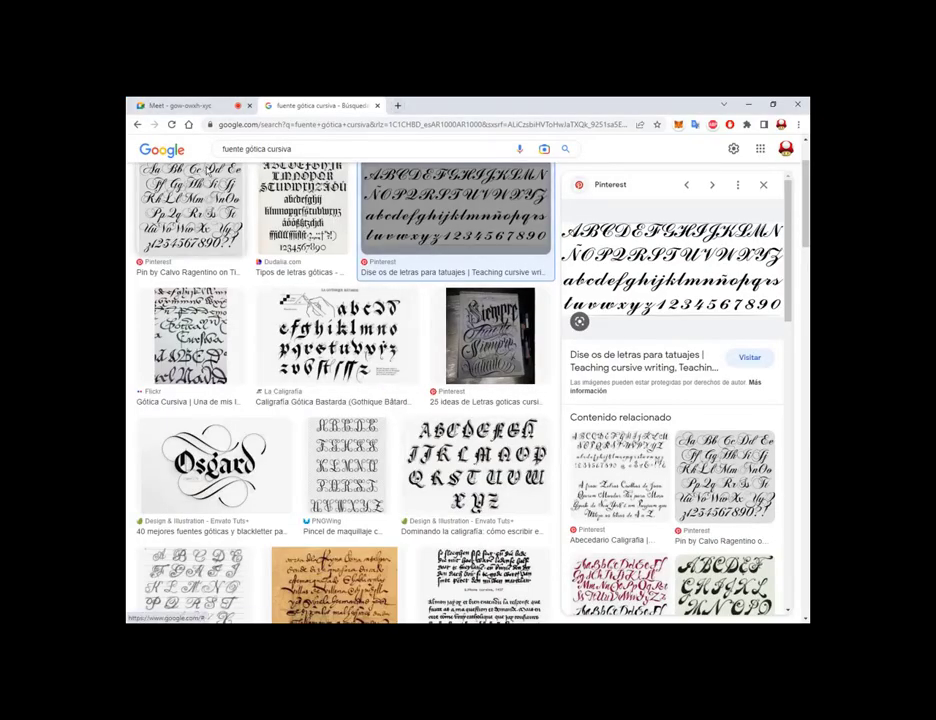
Change the search query to 'fuentes EJEMPLOS' and run it
left_click_drag(245, 149, 305, 149)
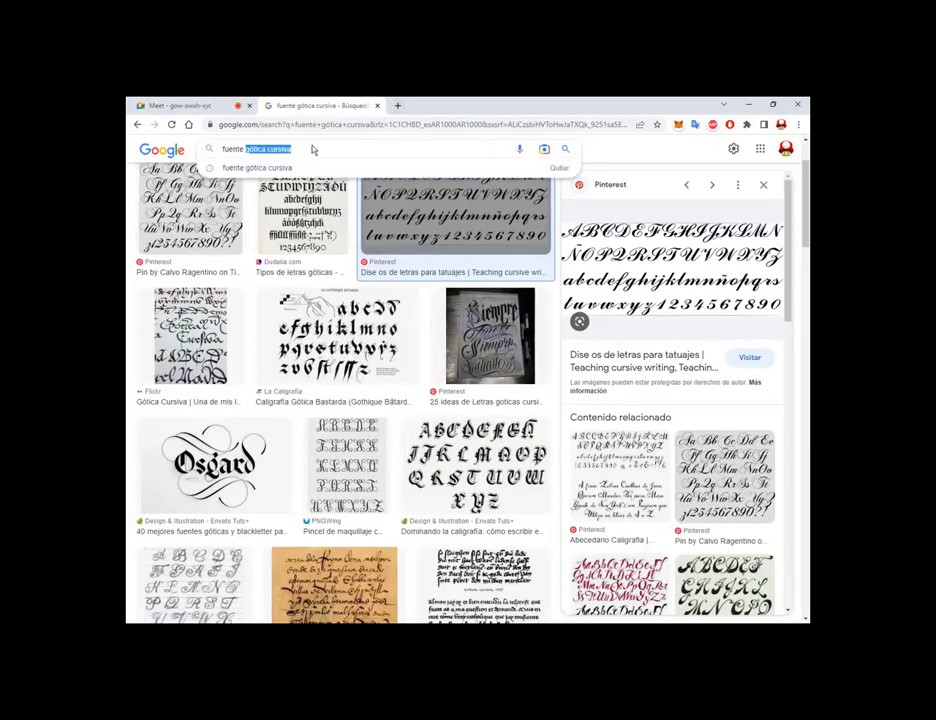
key("BackSpace")
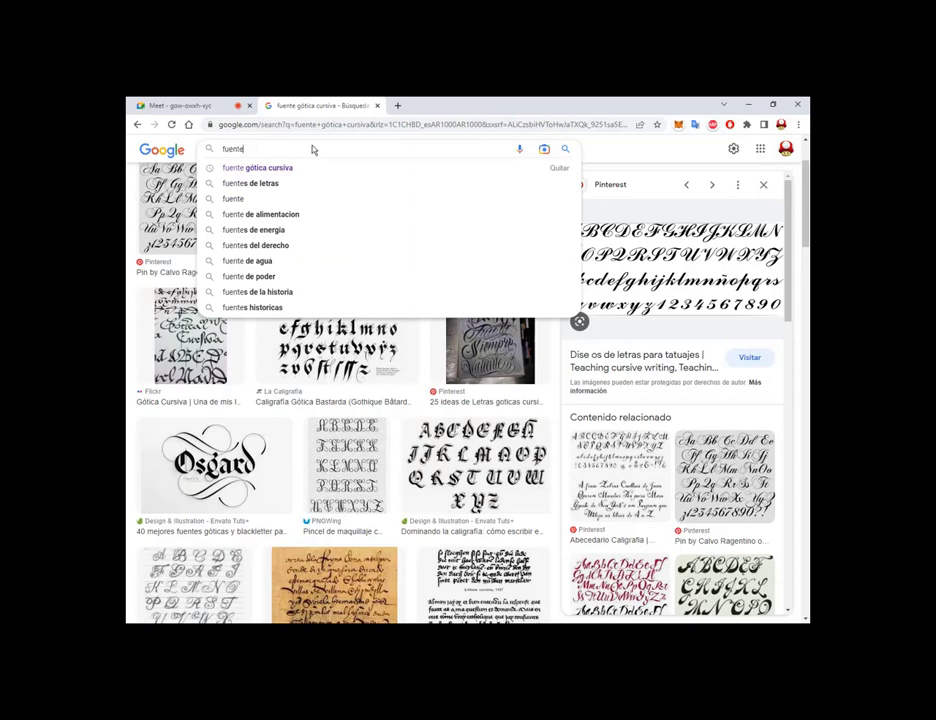
type("EJEMPLOS")
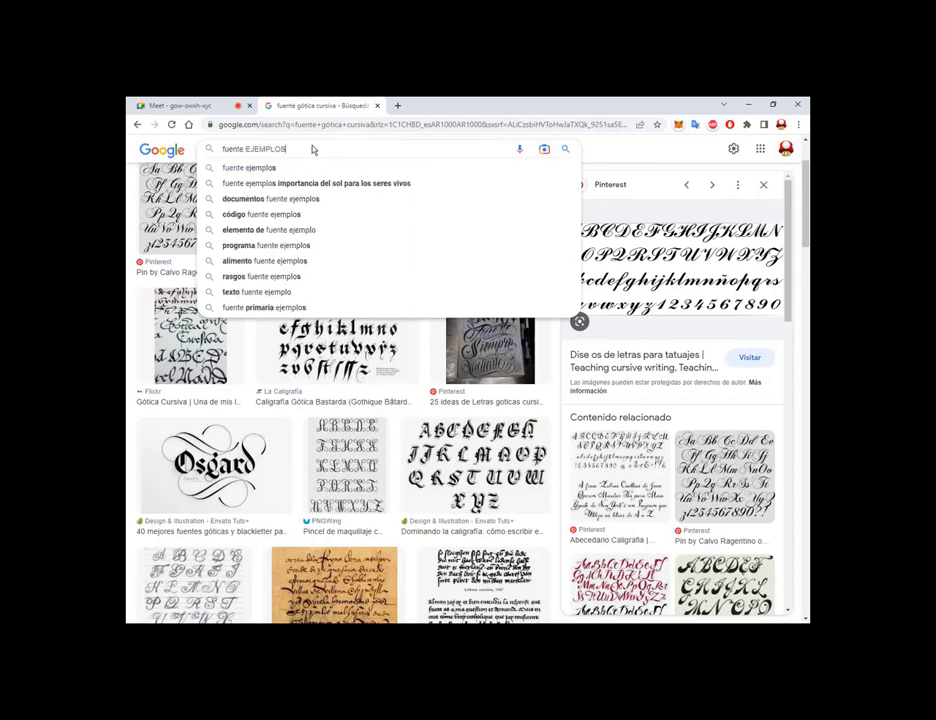
key("Return")
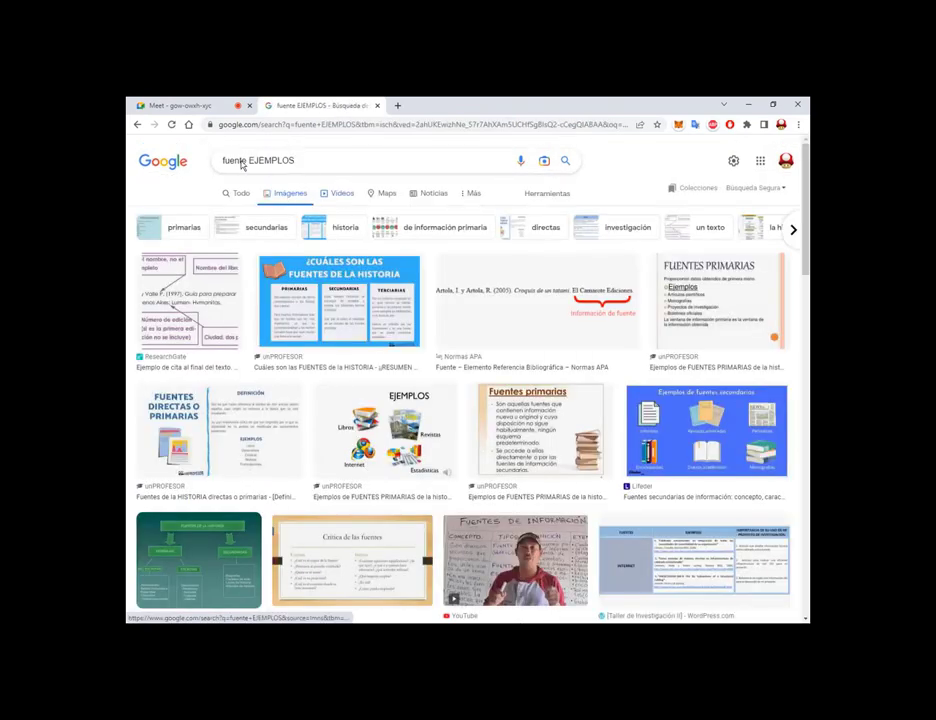
left_click(248, 163)
type("s")
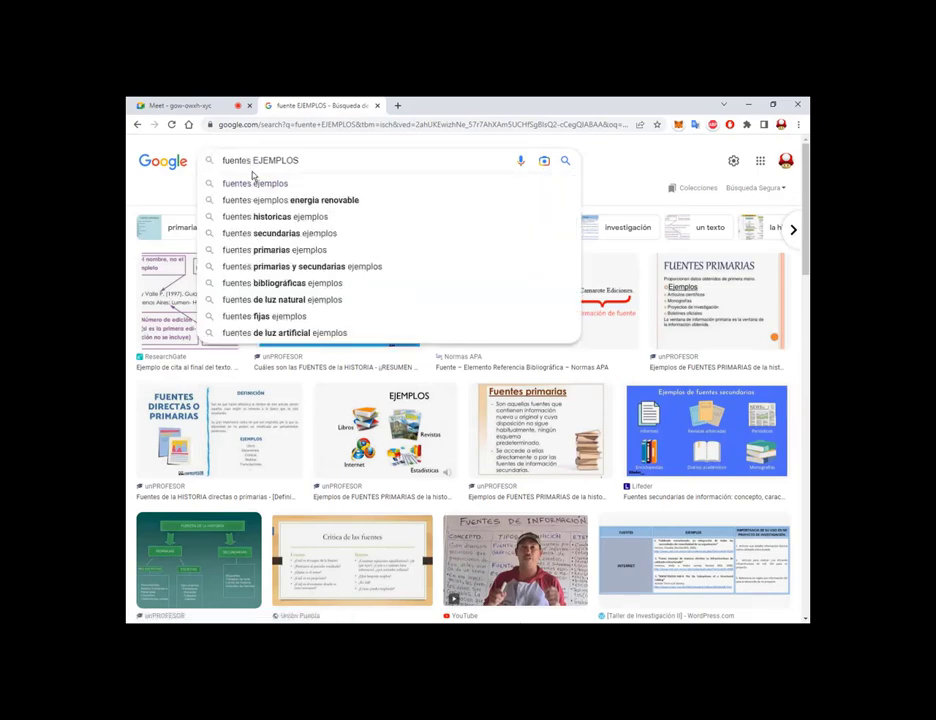
key("Return")
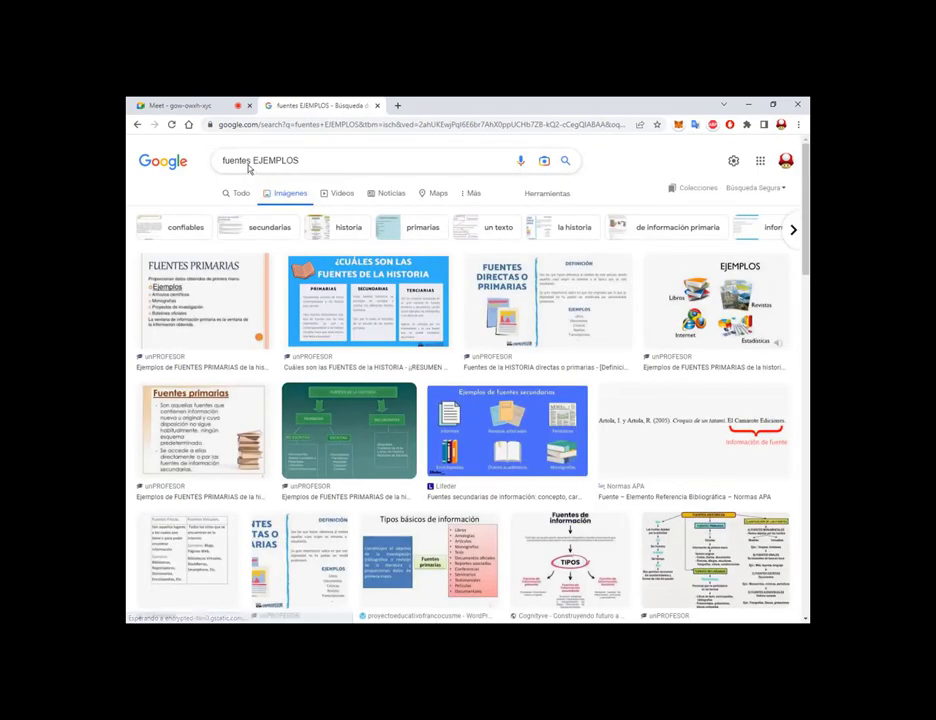
Search images for 'tipos de letras EJEMPLOS'
left_click_drag(249, 168, 206, 170)
key("BackSpace")
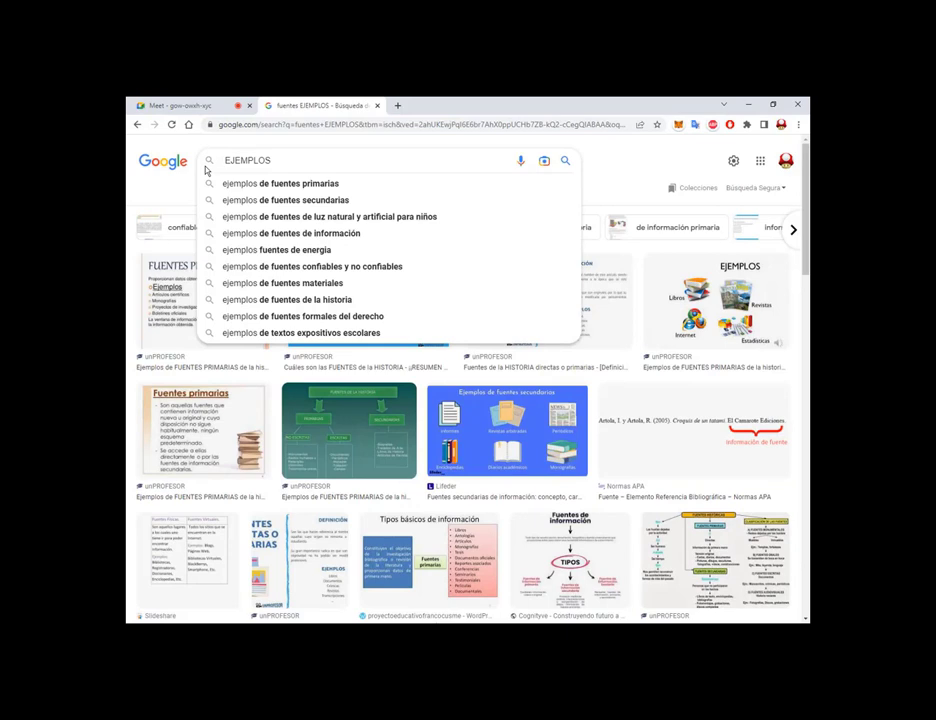
type("timpos ")
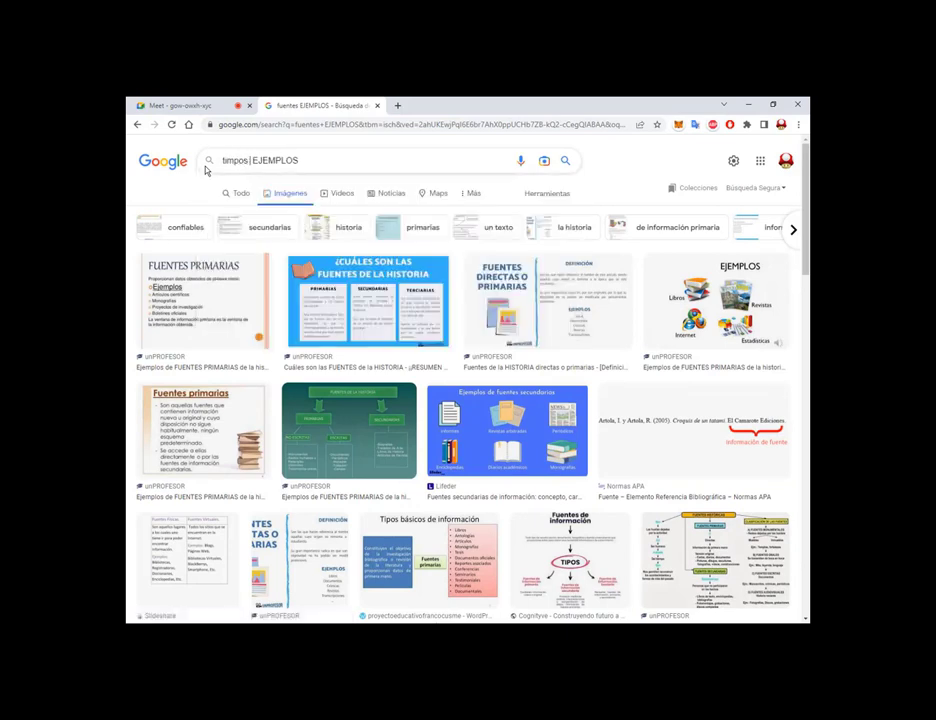
type("de")
key("BackSpace")
key("BackSpace")
key("BackSpace")
key("BackSpace")
key("BackSpace")
key("BackSpace")
key("BackSpace")
key("BackSpace")
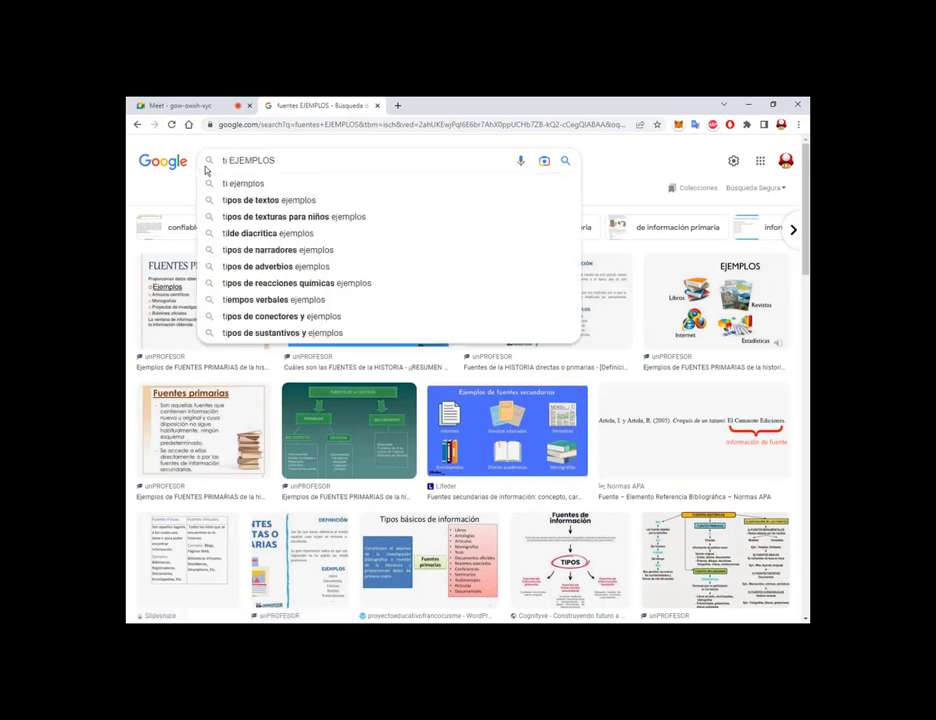
type("ipoes de letras")
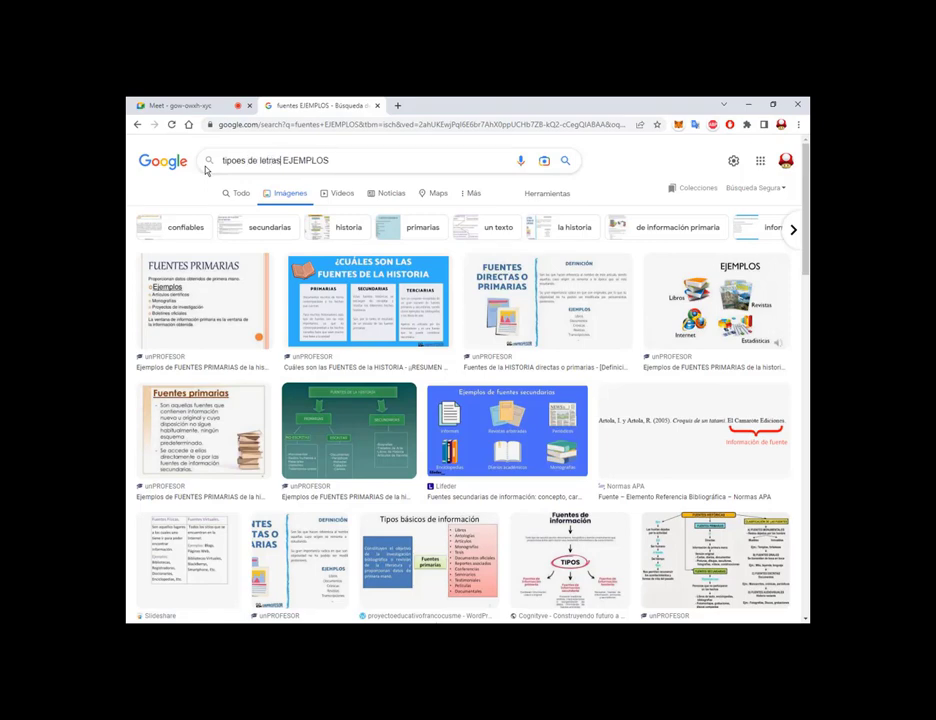
key("Return")
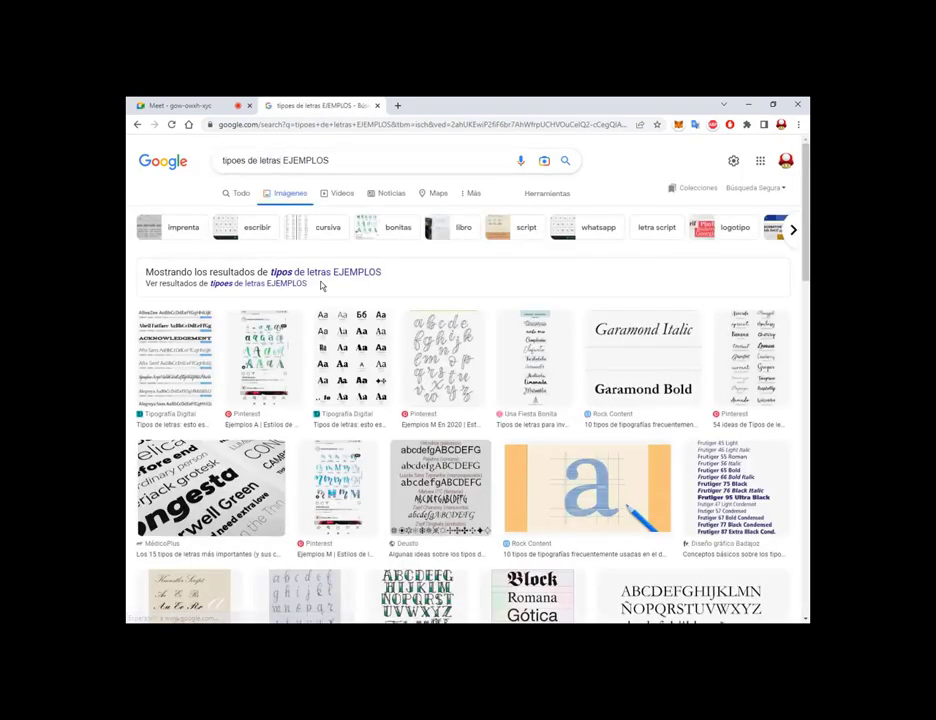
Scroll through the font example images, then switch to the Google Meet call
scroll(320, 277, "down", 1)
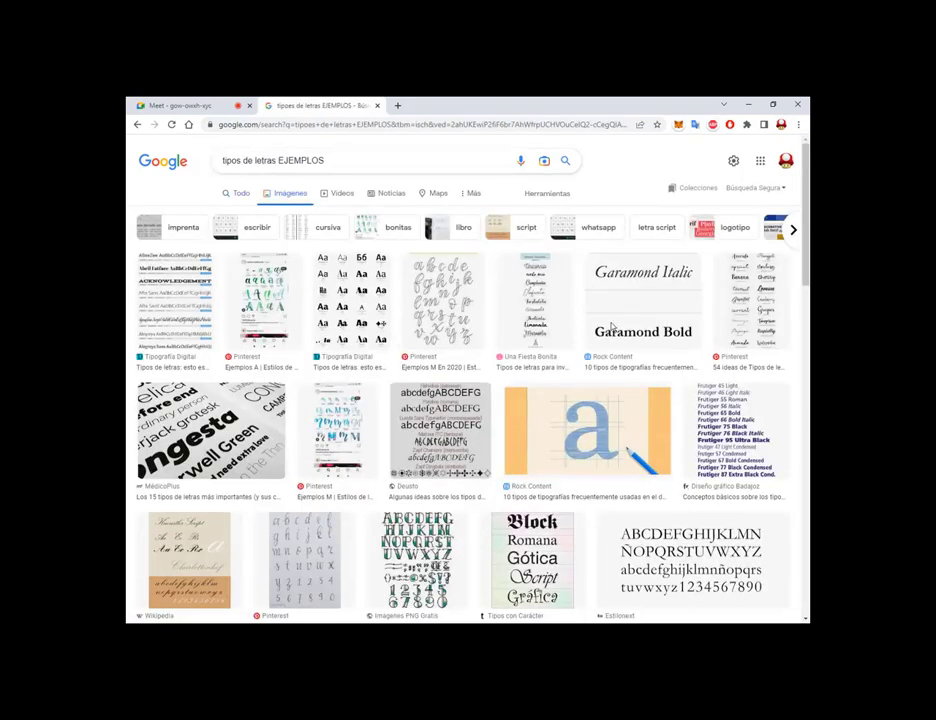
scroll(428, 342, "down", 1)
scroll(450, 342, "down", 5)
scroll(500, 342, "down", 4)
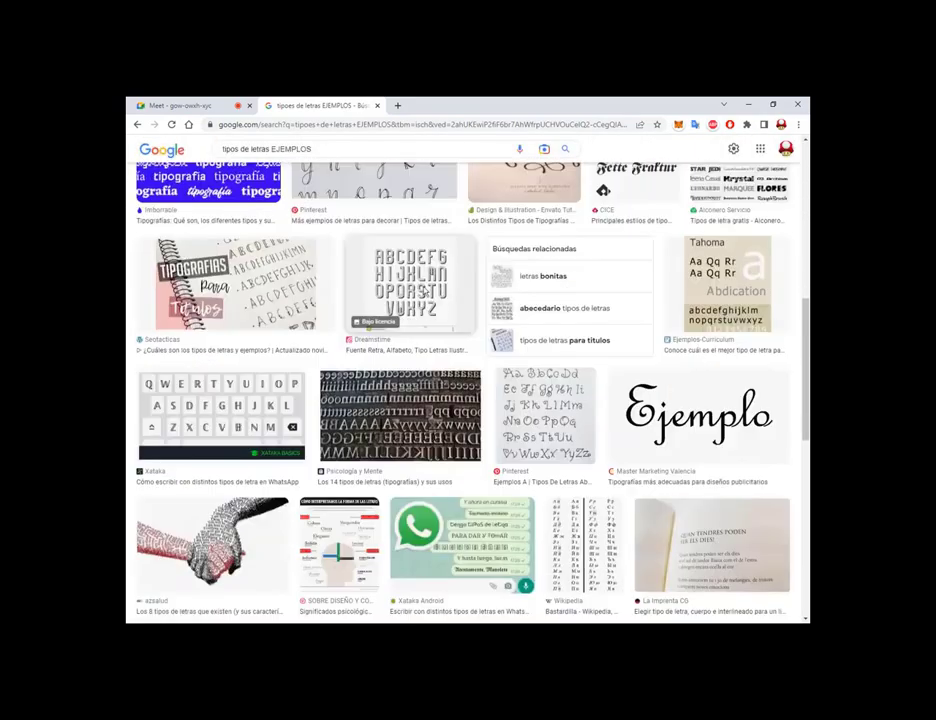
scroll(522, 343, "down", 4)
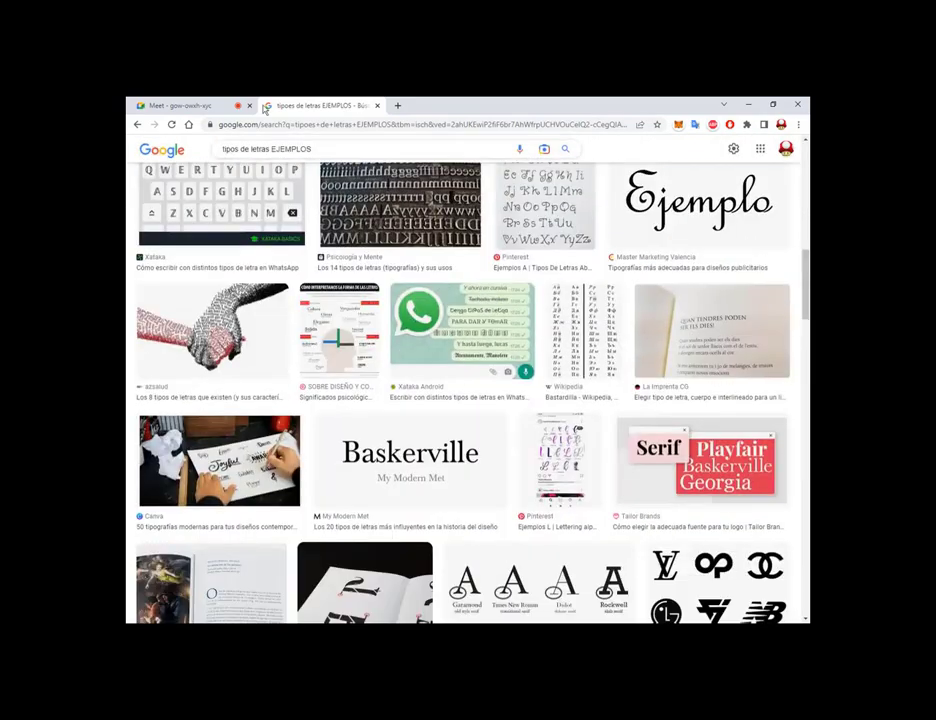
left_click(210, 102)
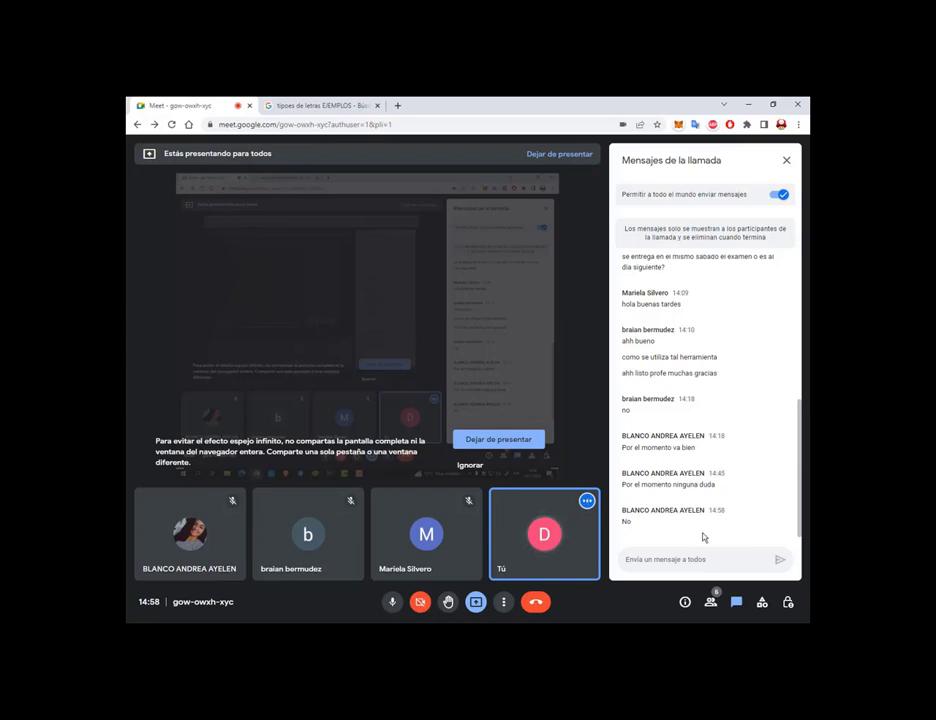
Close the FontForge FuenteCursiva window and answer its save prompt
key("alt+Tab")
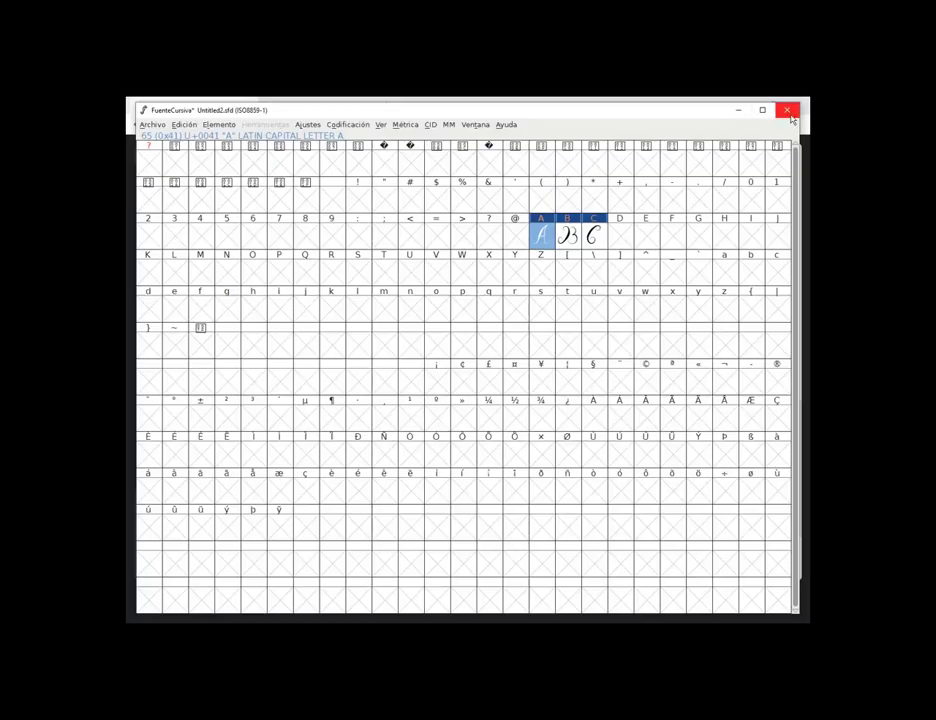
left_click(786, 110)
left_click(462, 376)
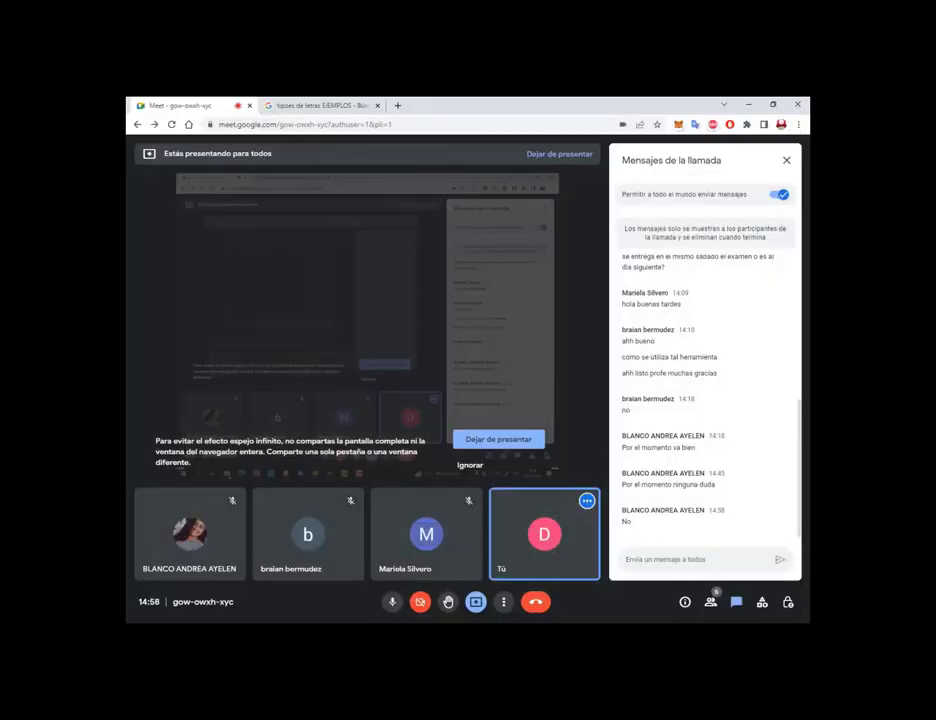
Bring up the Windows Fonts folder, briefly checking its toolbar and the Fuente2 window
left_click(315, 575)
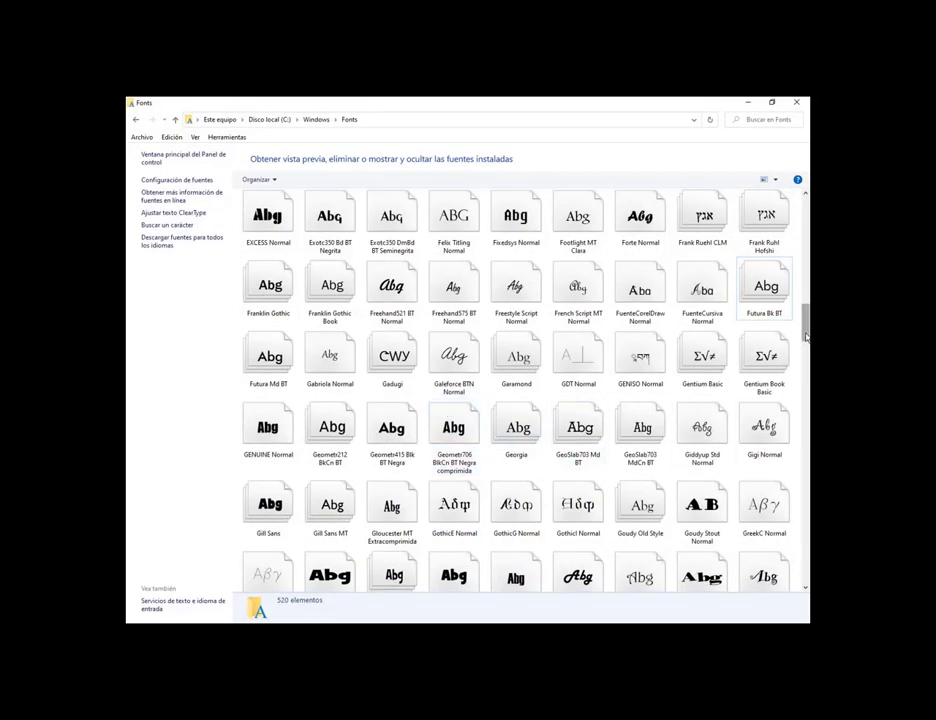
left_click_drag(806, 340, 806, 347)
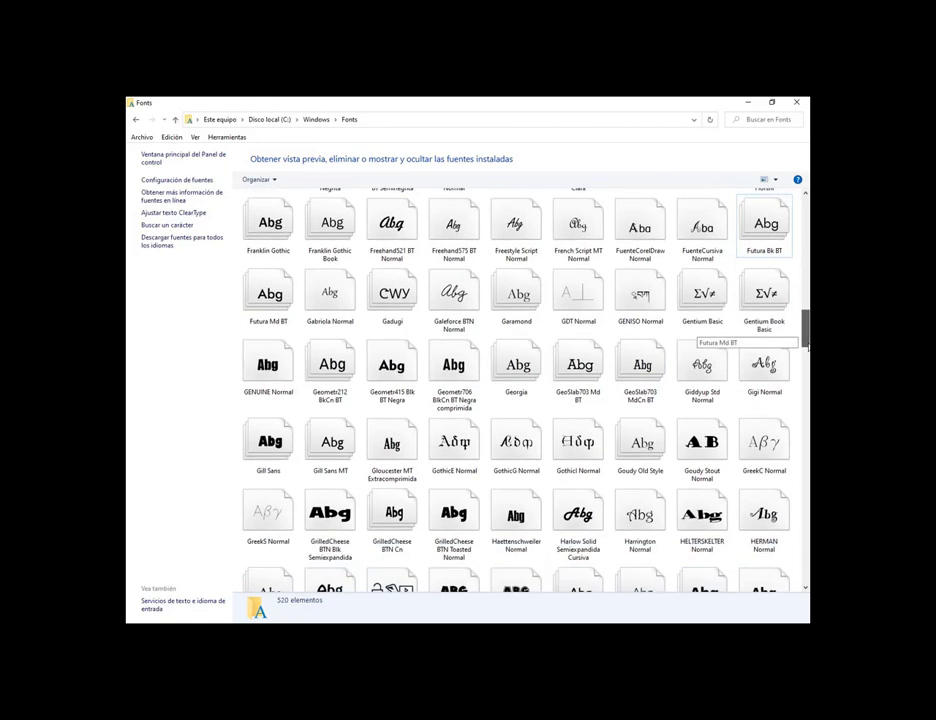
left_click(262, 182)
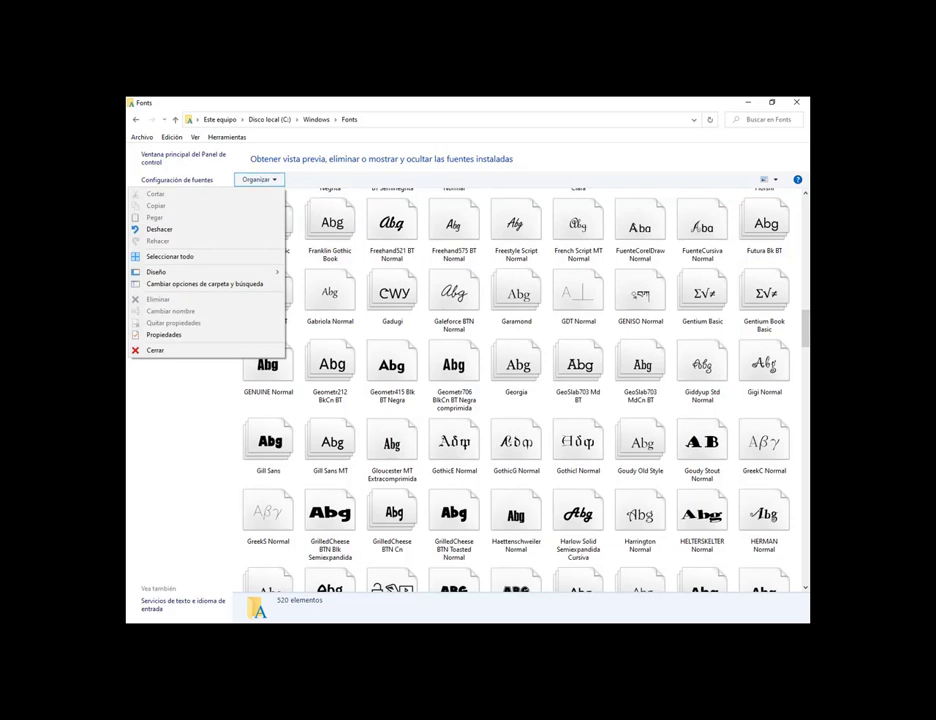
left_click(800, 316)
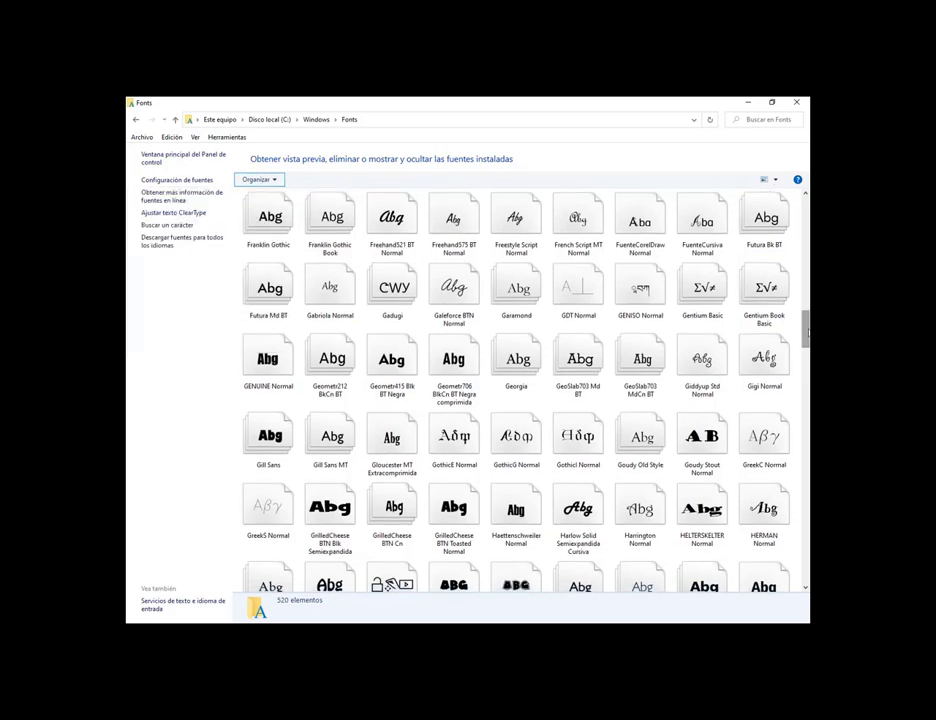
scroll(800, 316, "down", 2)
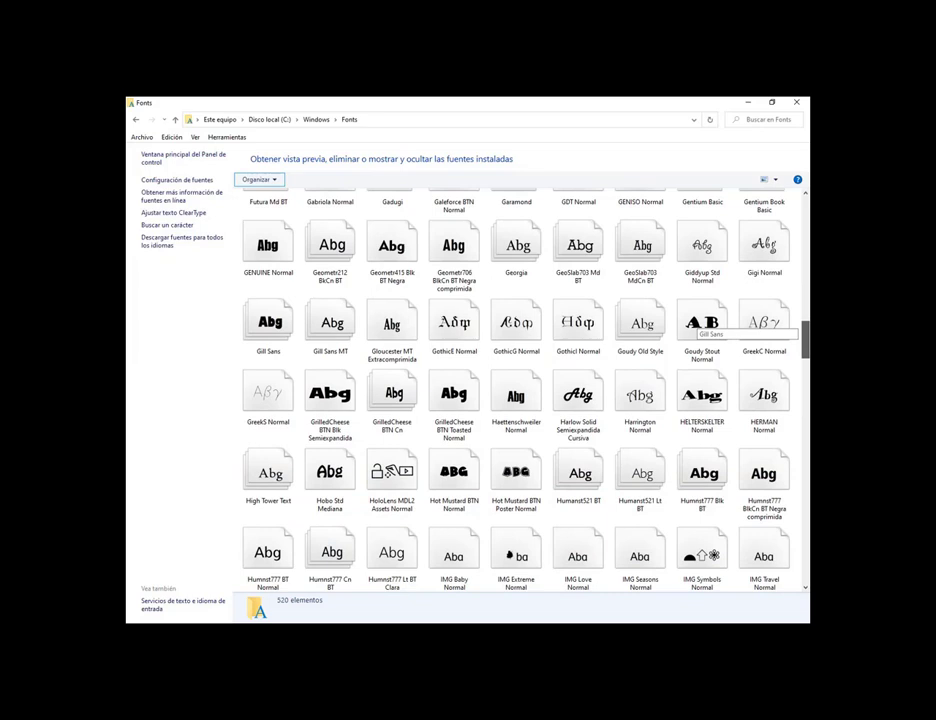
scroll(698, 326, "down", 1)
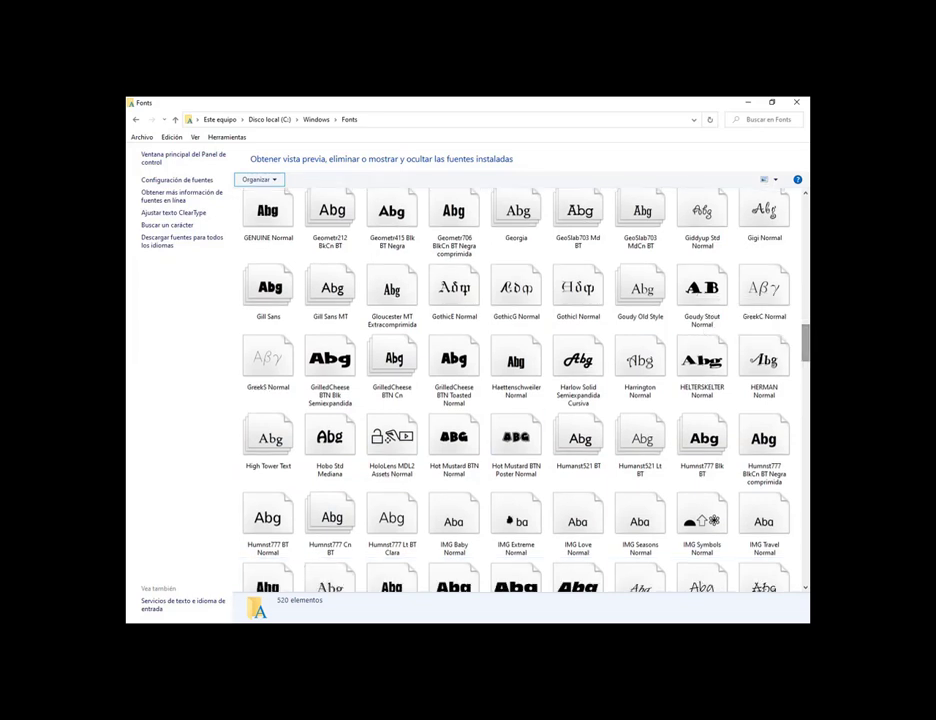
left_click(298, 620)
left_click(405, 586)
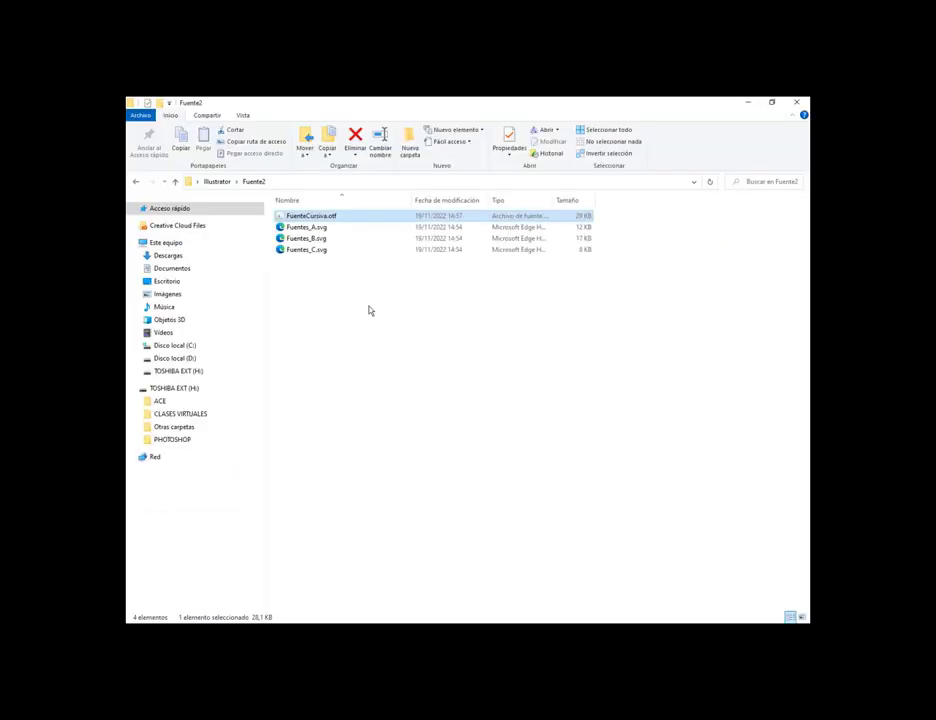
left_click(747, 102)
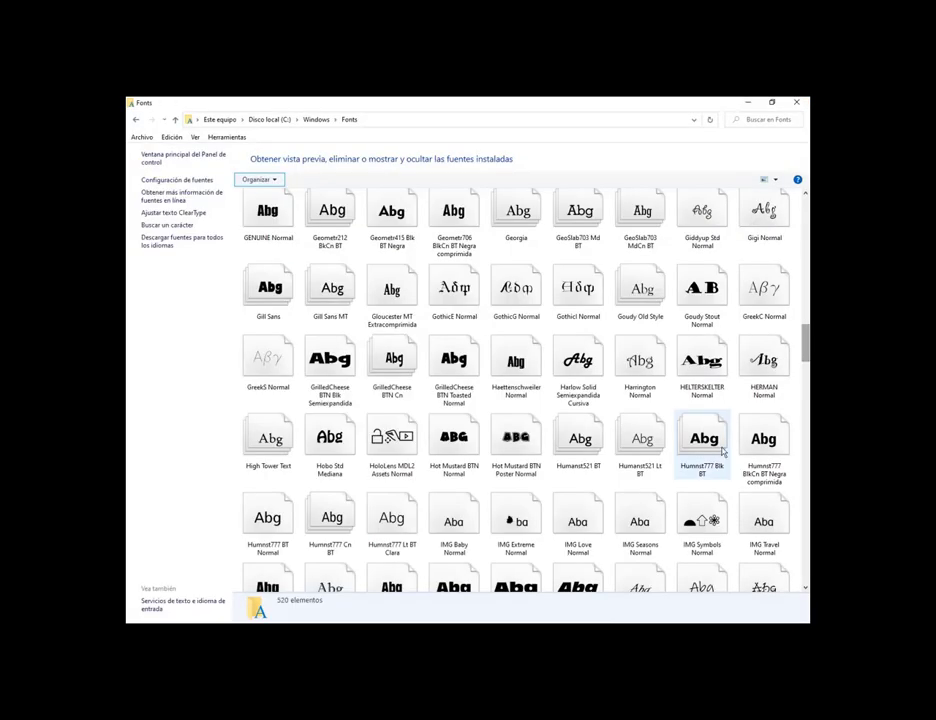
Select the FuenteCursiva font in the Fonts list and choose Eliminar to delete it
scroll(780, 400, "down", 5)
scroll(793, 381, "up", 15)
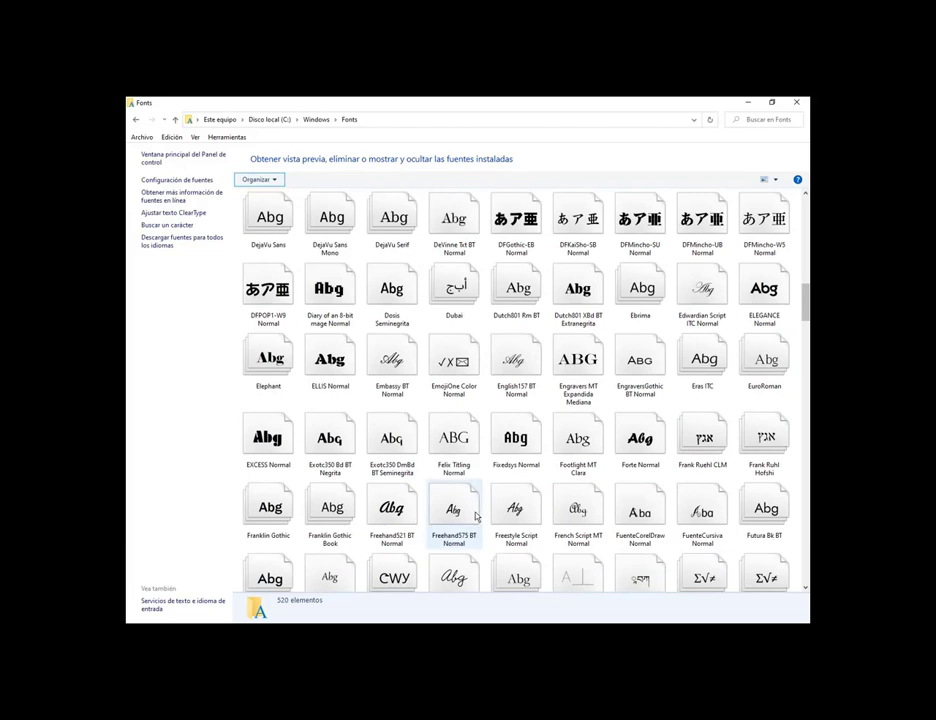
left_click(704, 512)
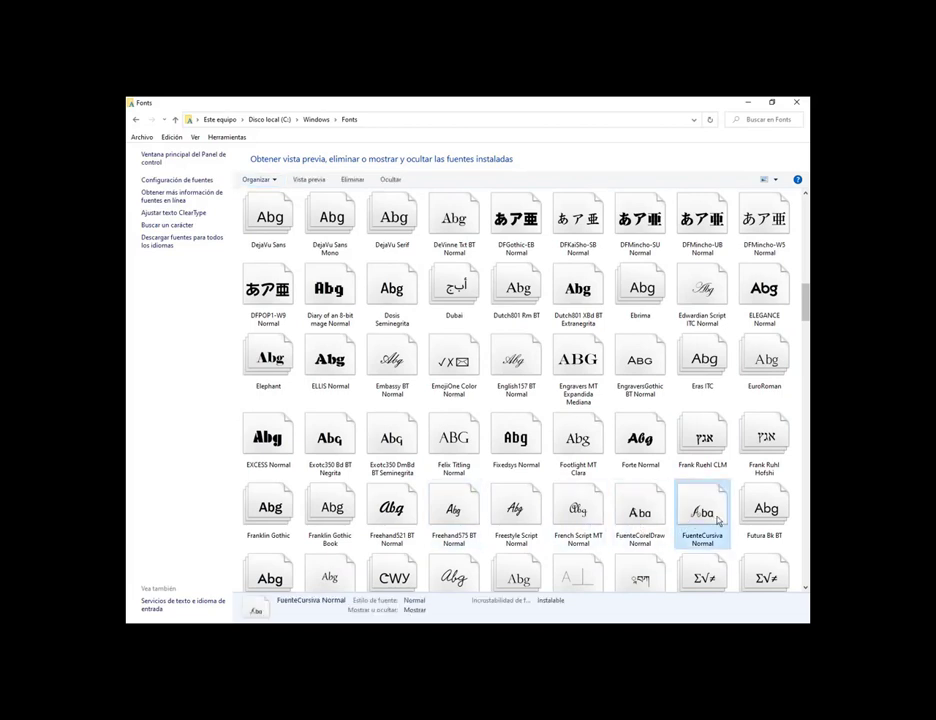
left_click(352, 179)
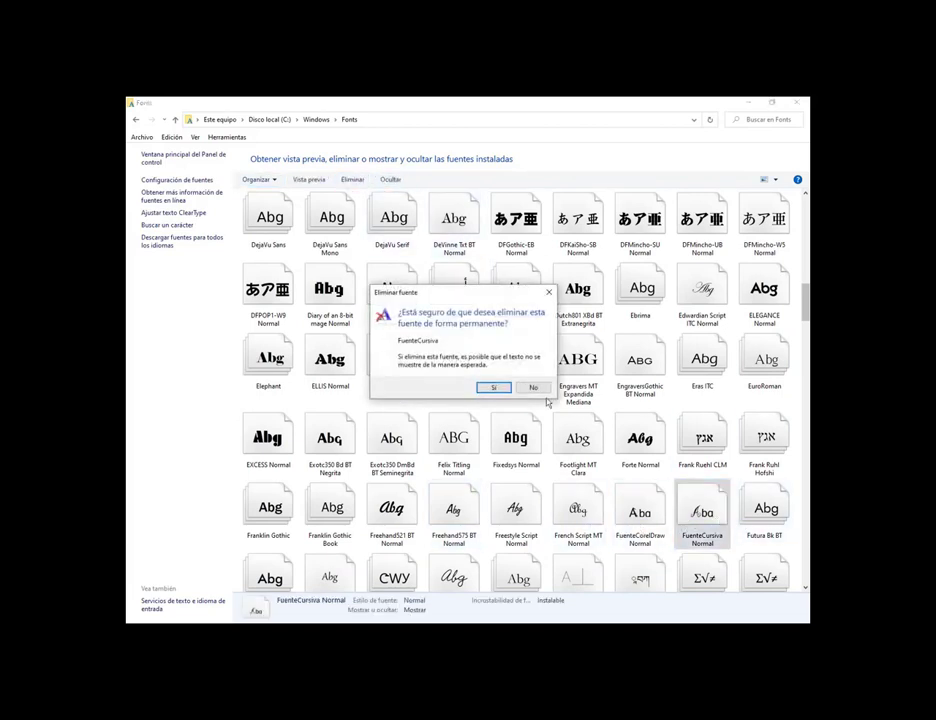